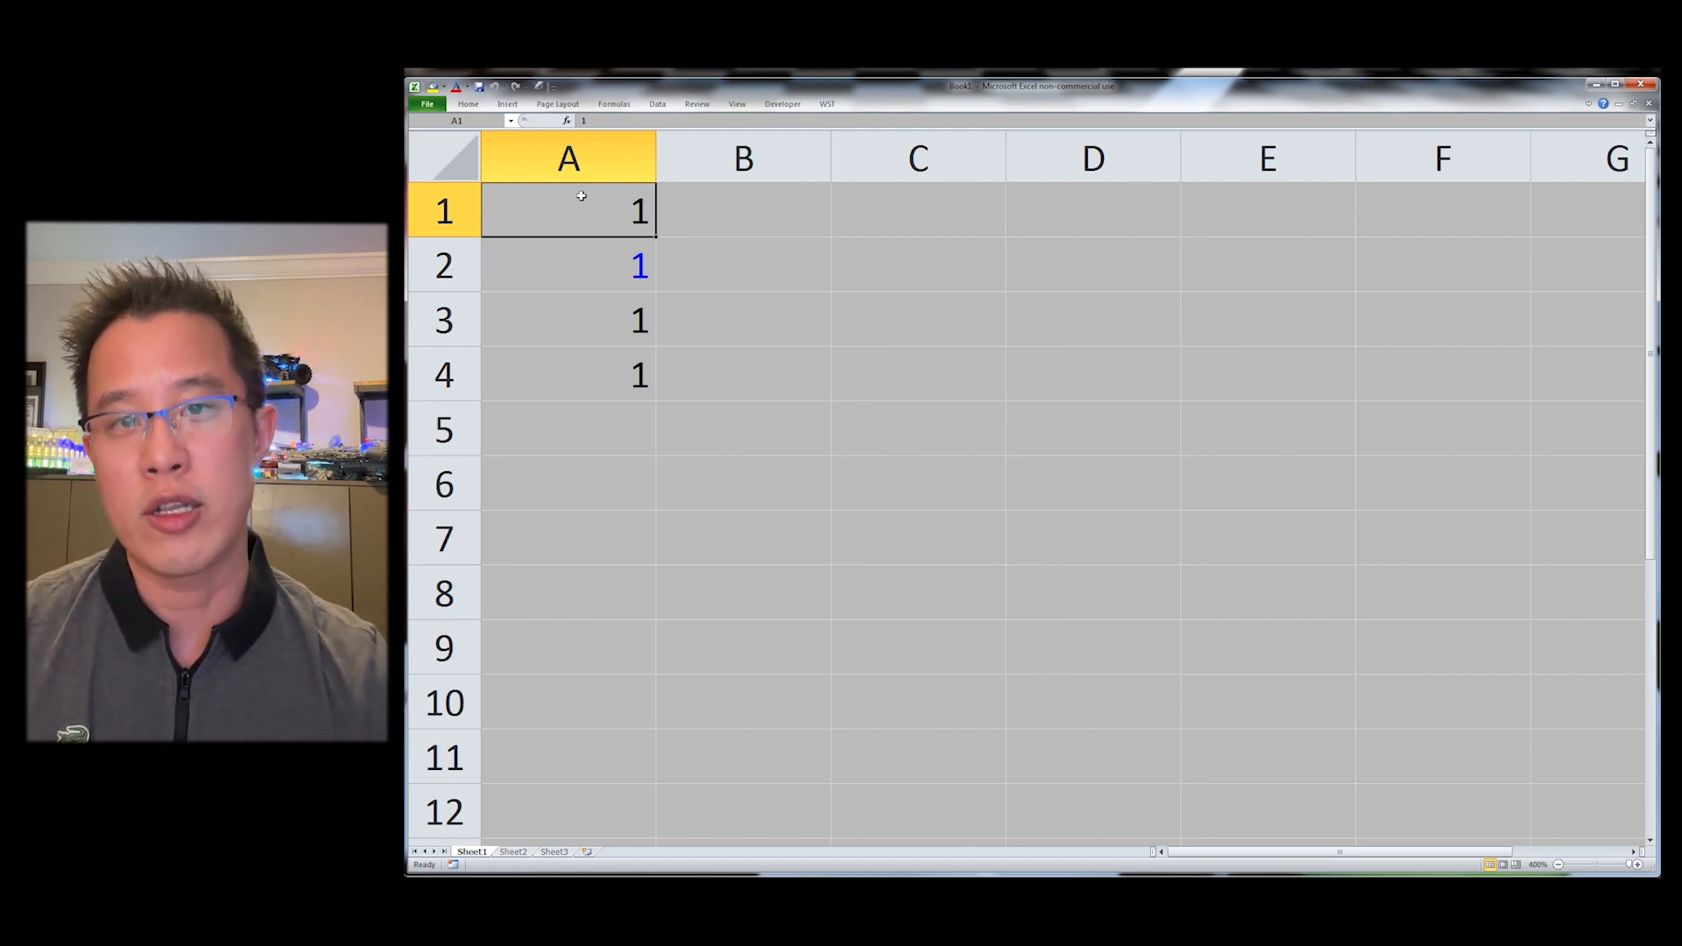
# Step: Set the font colour of A1 to blue and of A2 to black
pyautogui.hotkey('ctrl', 'shift', 'b')
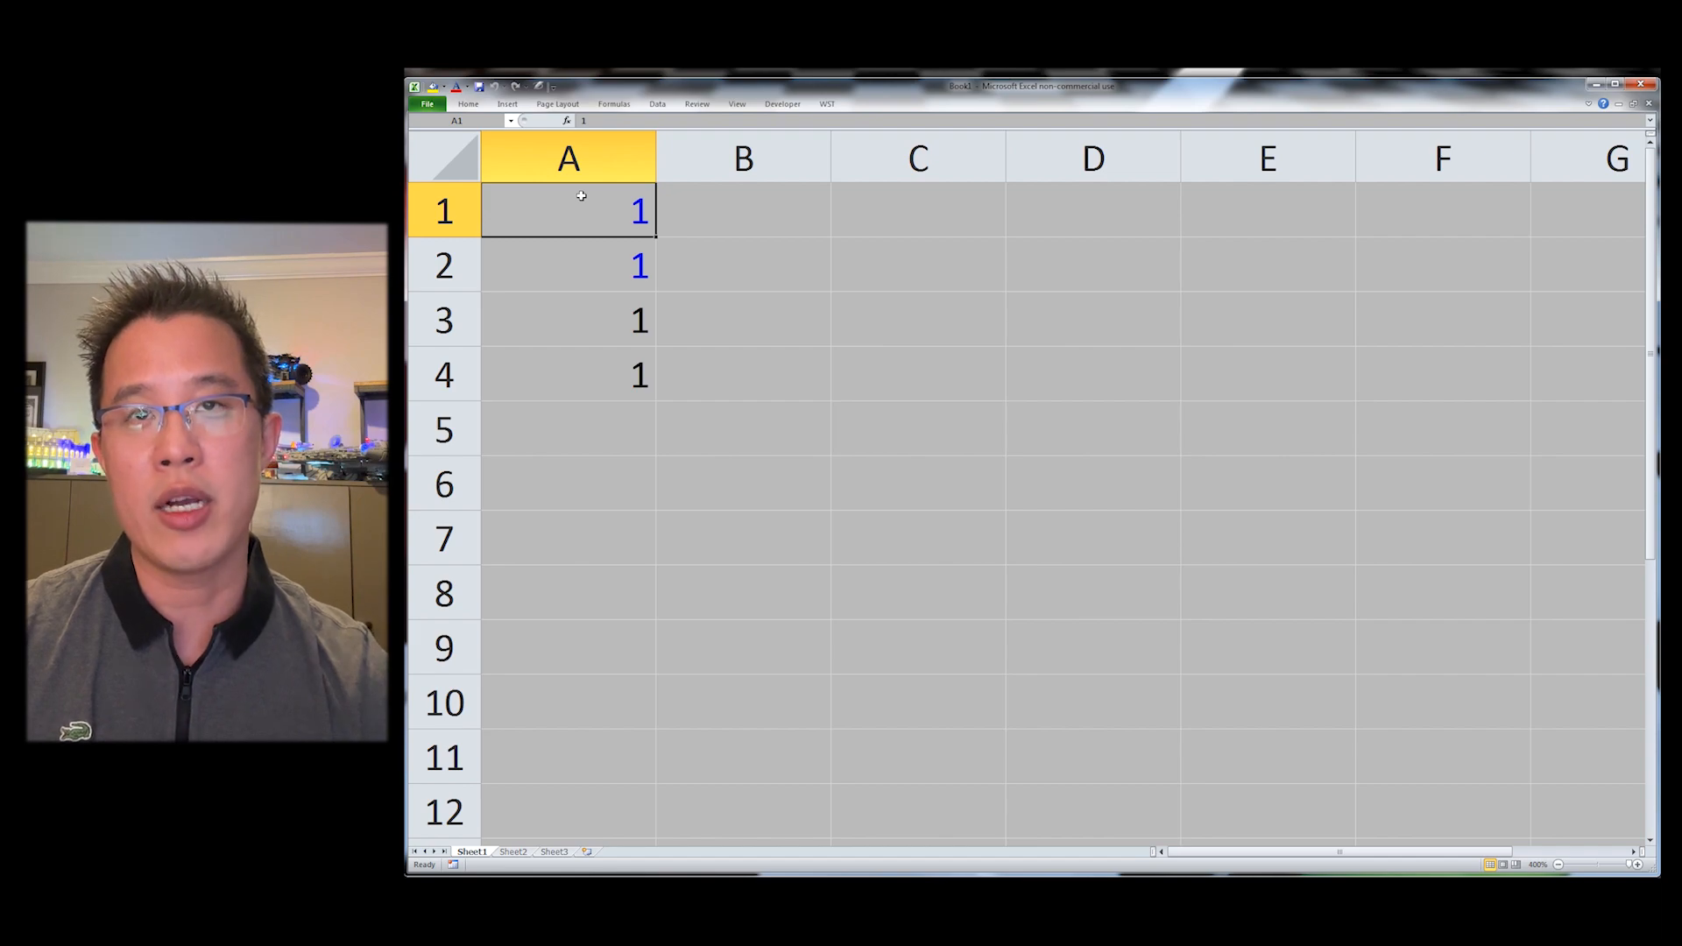
pyautogui.press('Down')
pyautogui.hotkey('ctrl', 'shift', 'b')
# Step: Set the font colour of A3 to red and of A4 to green
pyautogui.press('Down')
pyautogui.hotkey('ctrl', 'shift', 'r')
pyautogui.press('Up')
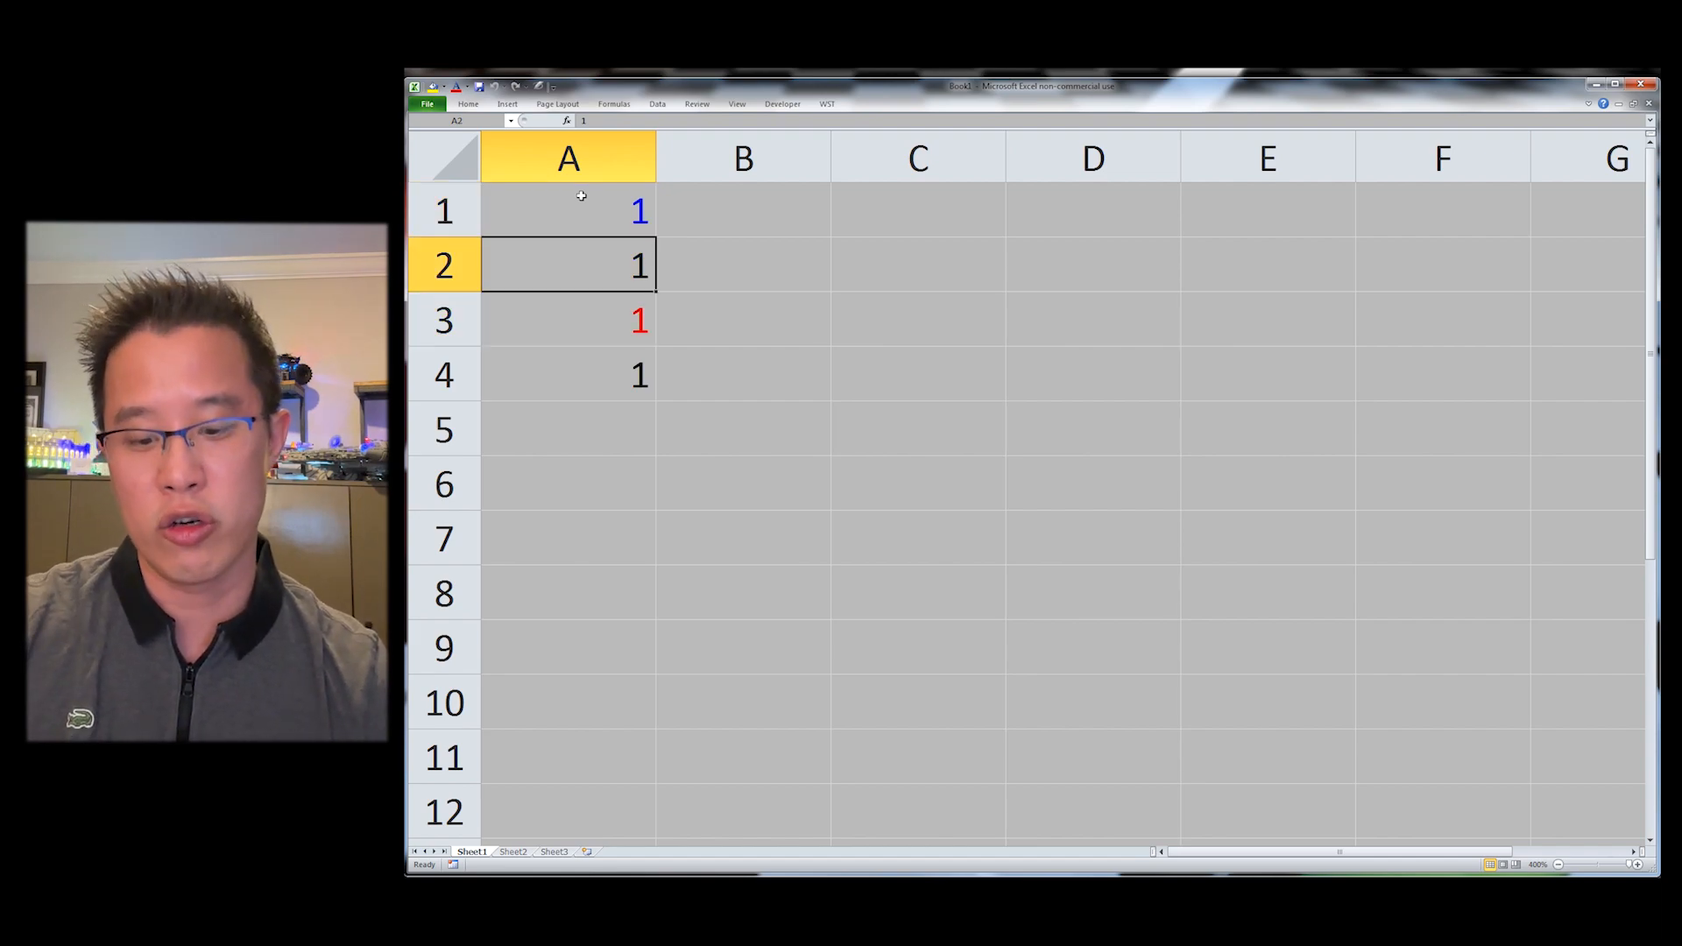
pyautogui.press('Down')
pyautogui.press('Down')
pyautogui.hotkey('ctrl', 'shift', 'g')
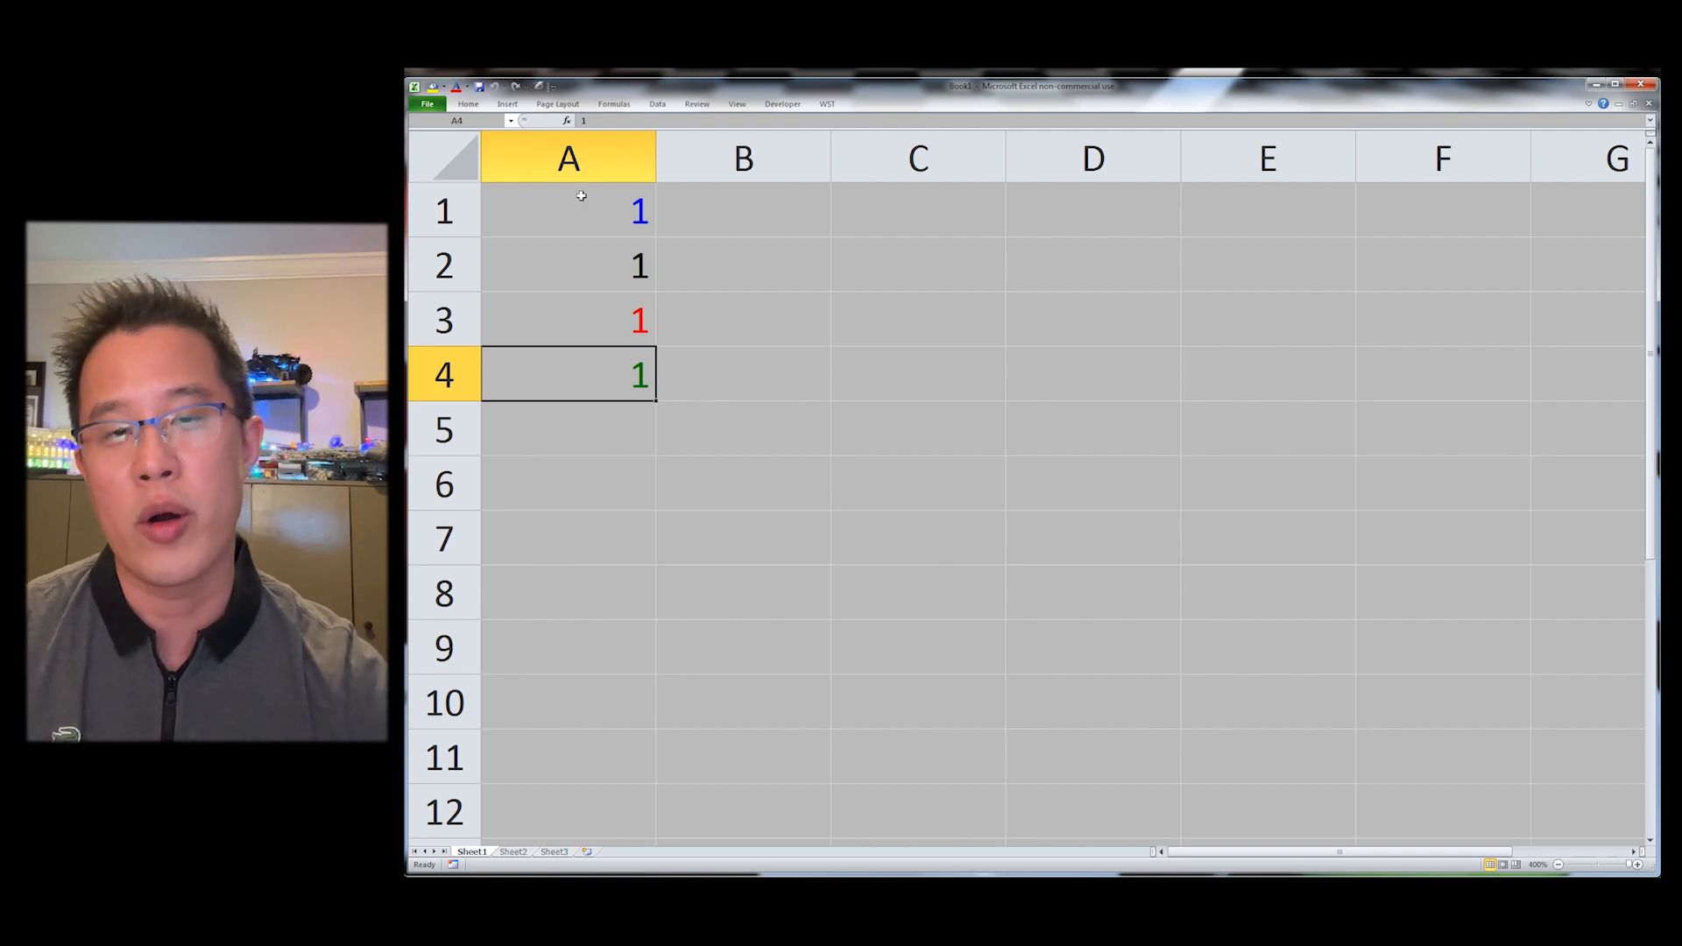
# Step: Apply currency format to A1 and plain number format to A2
pyautogui.press('Up')
pyautogui.press('Up')
pyautogui.press('Up')
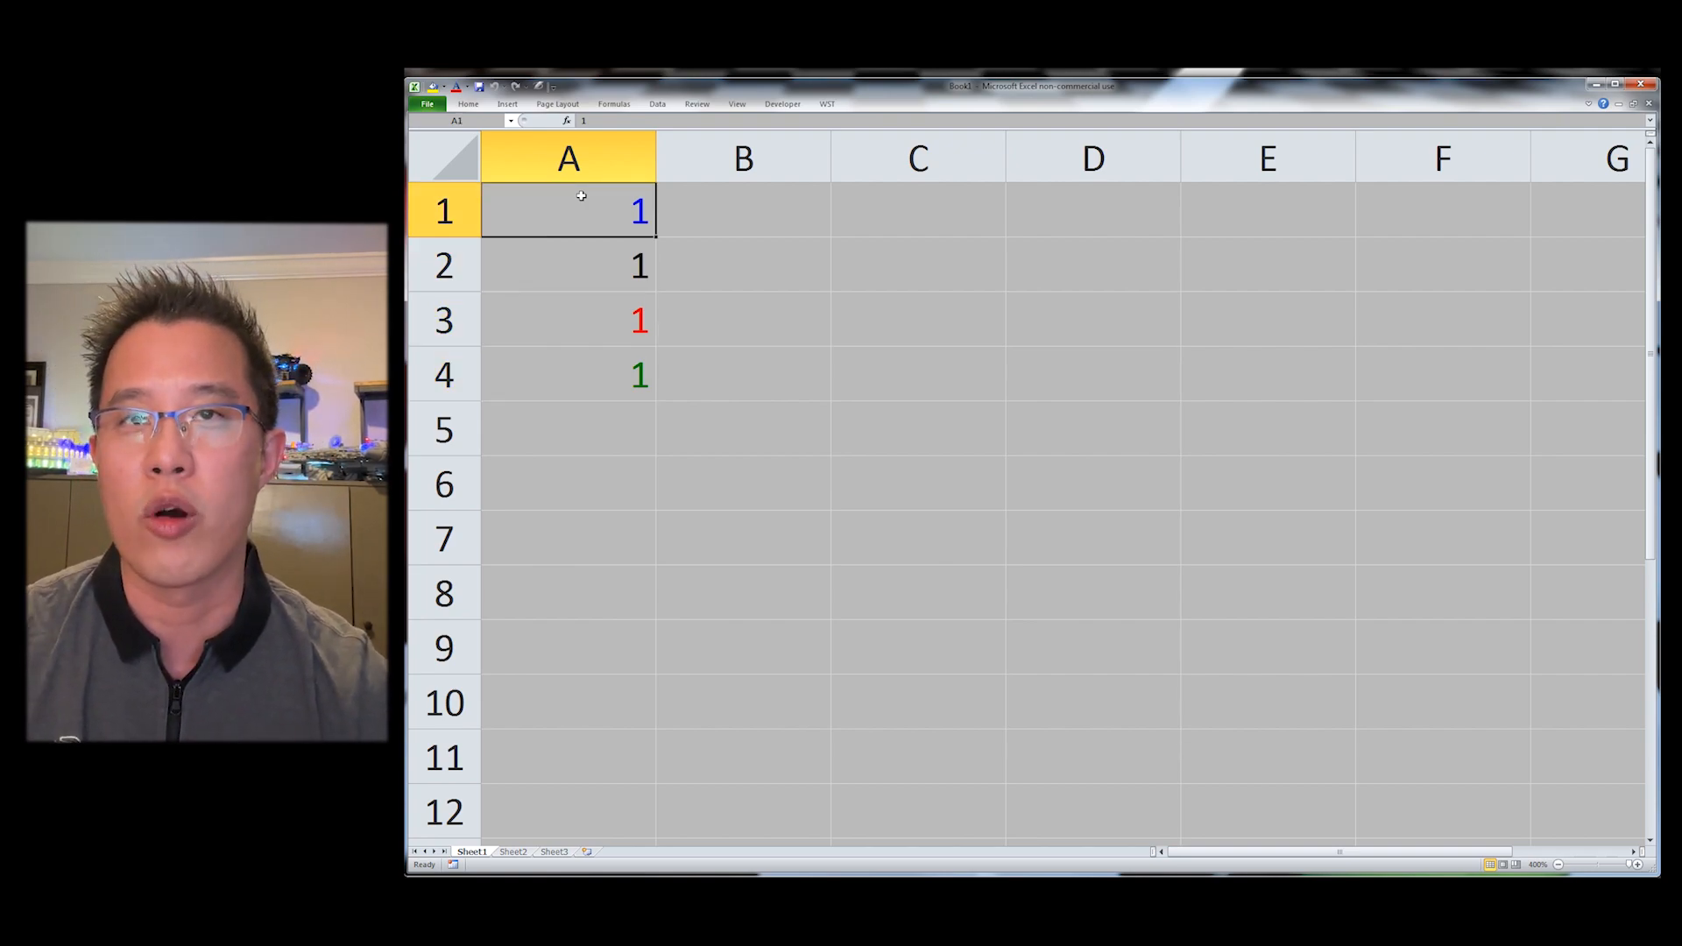
pyautogui.hotkey('ctrl', 'shift', '4')
pyautogui.press('Down')
pyautogui.hotkey('ctrl', 'shift', '1')
# Step: Apply percentage format to A3 and multiple (x) format to A4
pyautogui.press('Down')
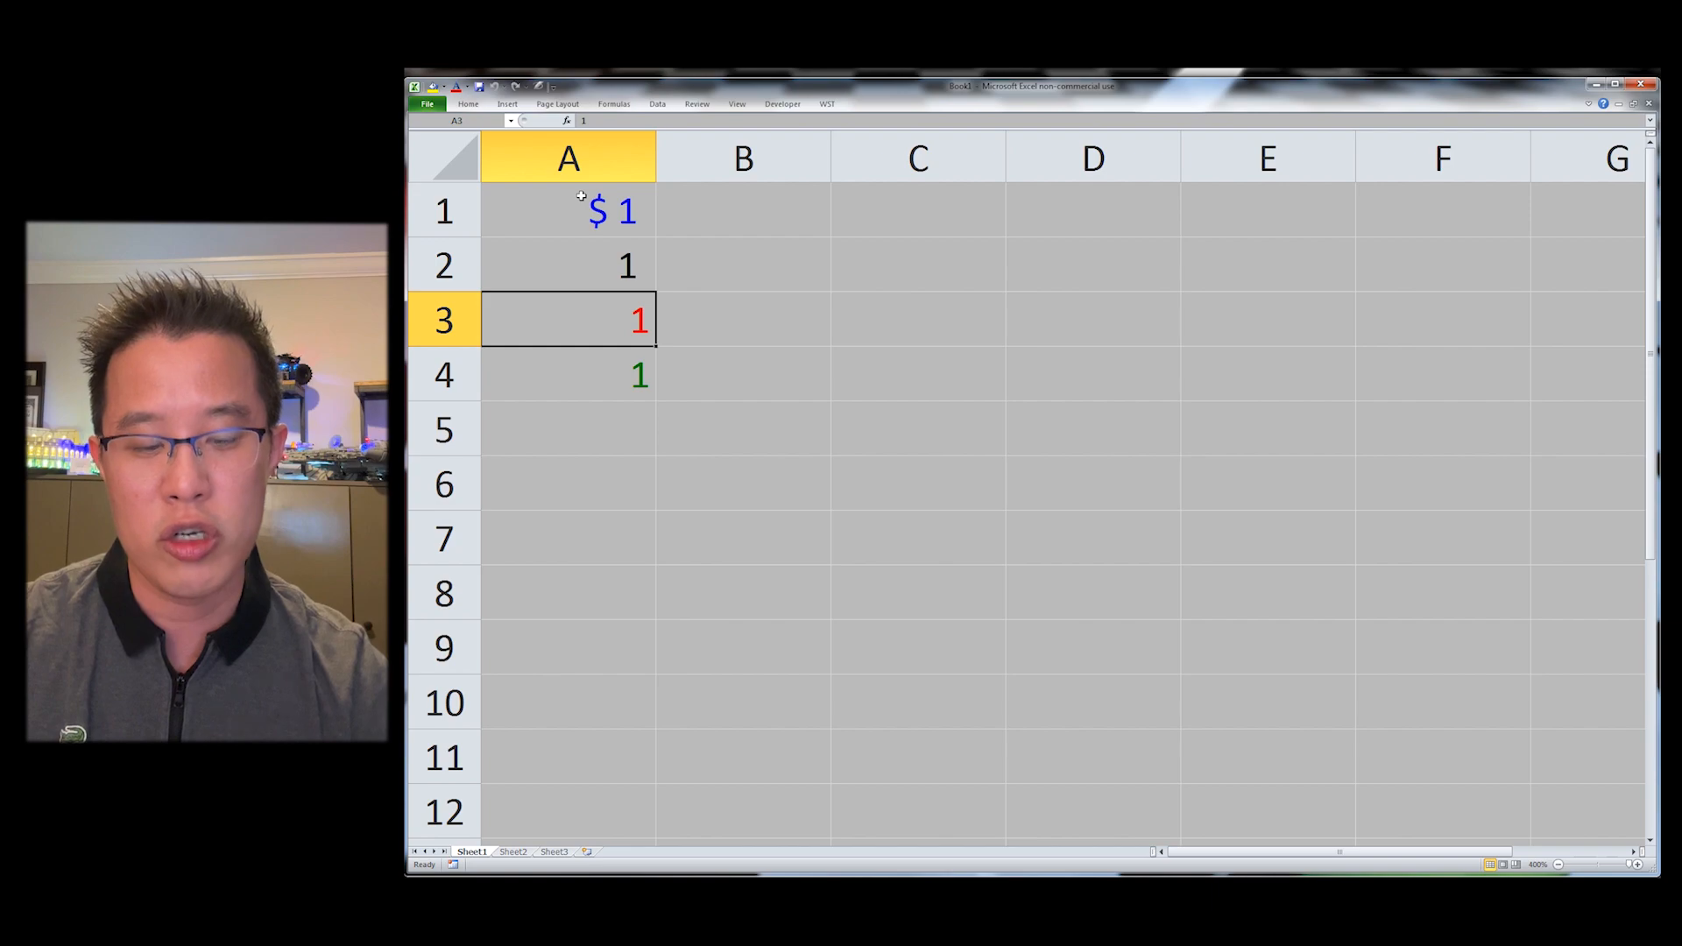
pyautogui.hotkey('ctrl', 'shift', '5')
pyautogui.press('Down')
pyautogui.hotkey('ctrl', 'shift', '8')
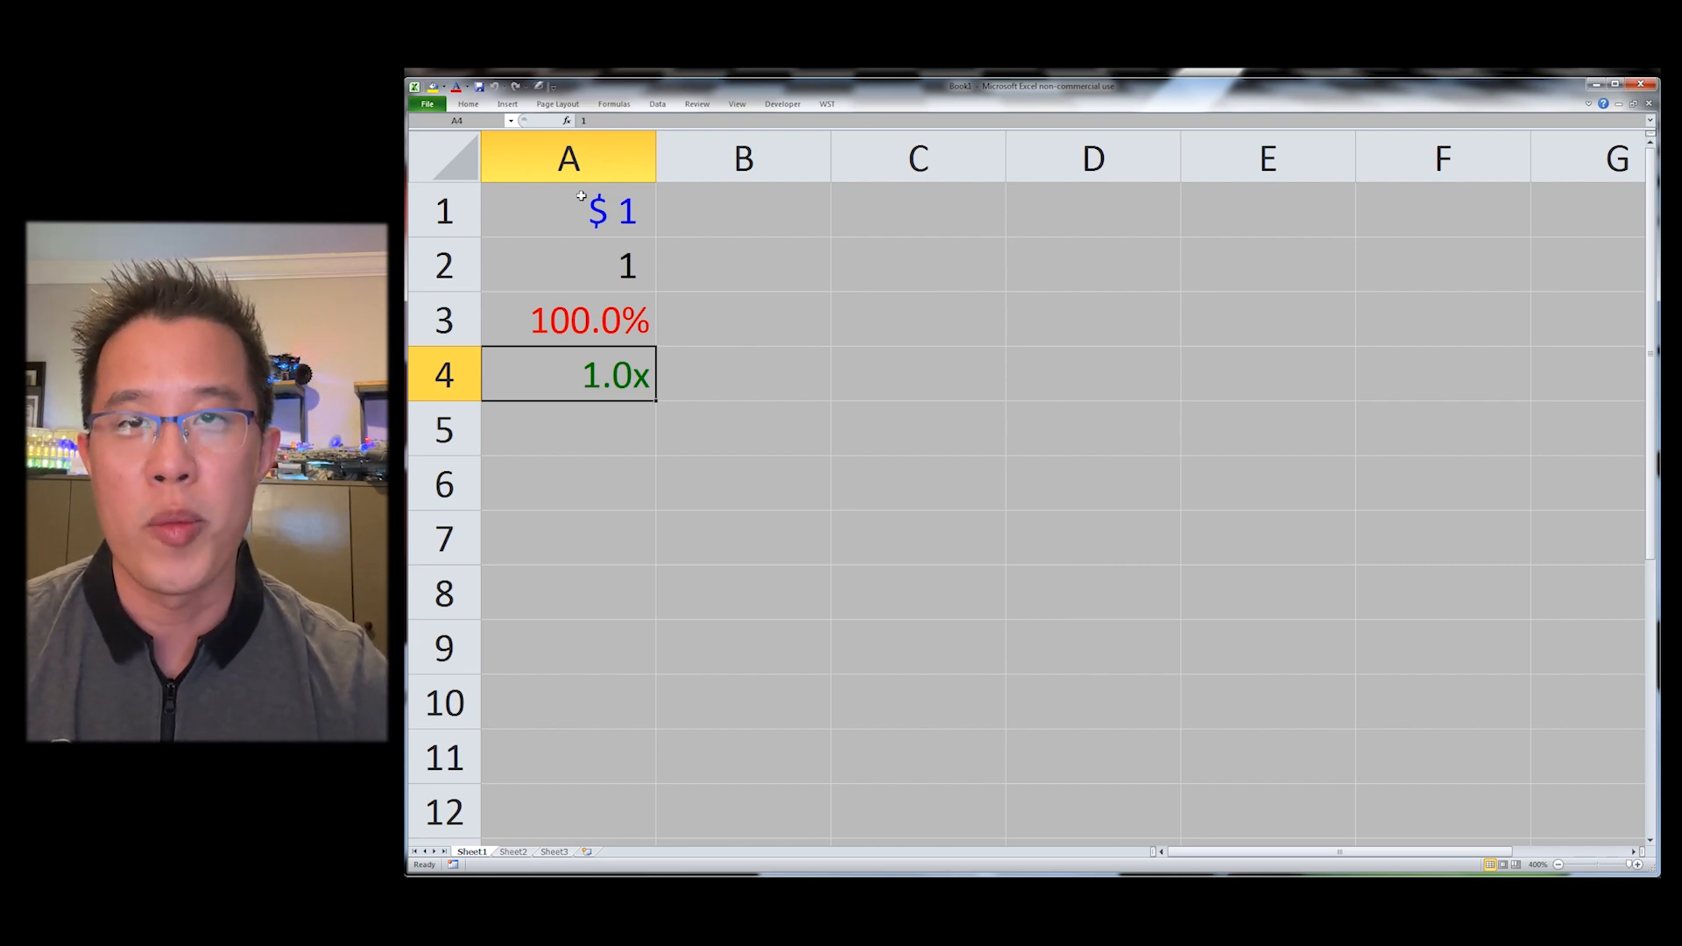
# Step: Enter .001 in B1 and format it as a percentage
pyautogui.press('Up')
pyautogui.press('Up')
pyautogui.press('Up')
pyautogui.press('Right')
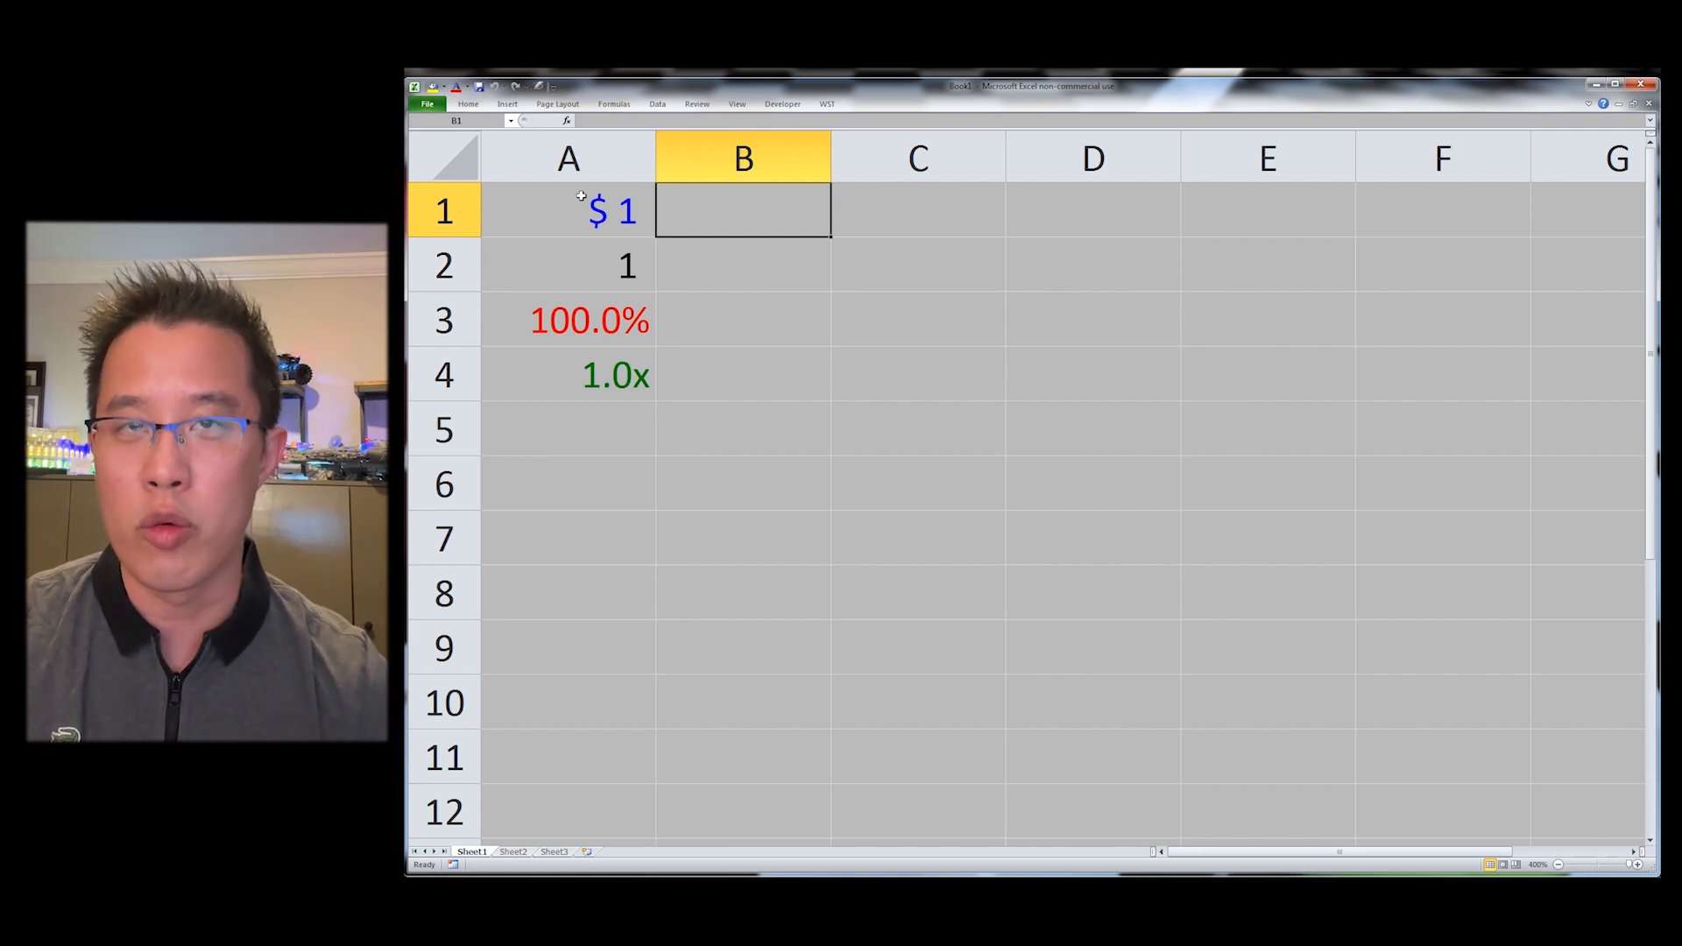
pyautogui.write('.001')
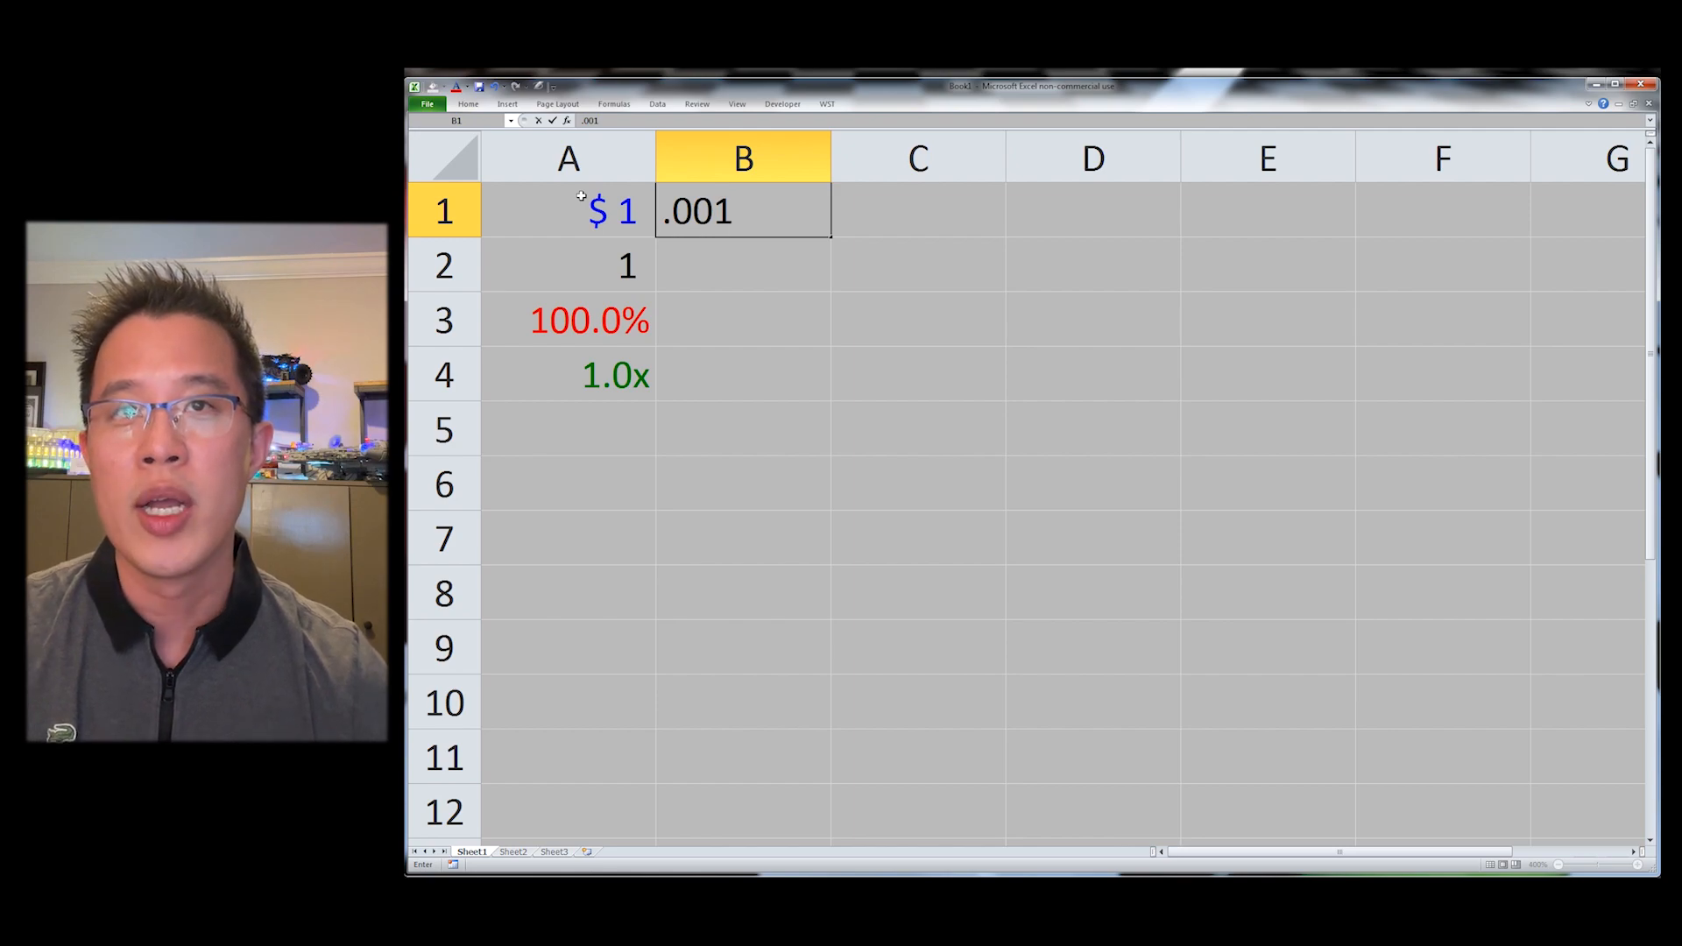
pyautogui.hotkey('ctrl', 'Return')
pyautogui.hotkey('ctrl', 'shift', '5')
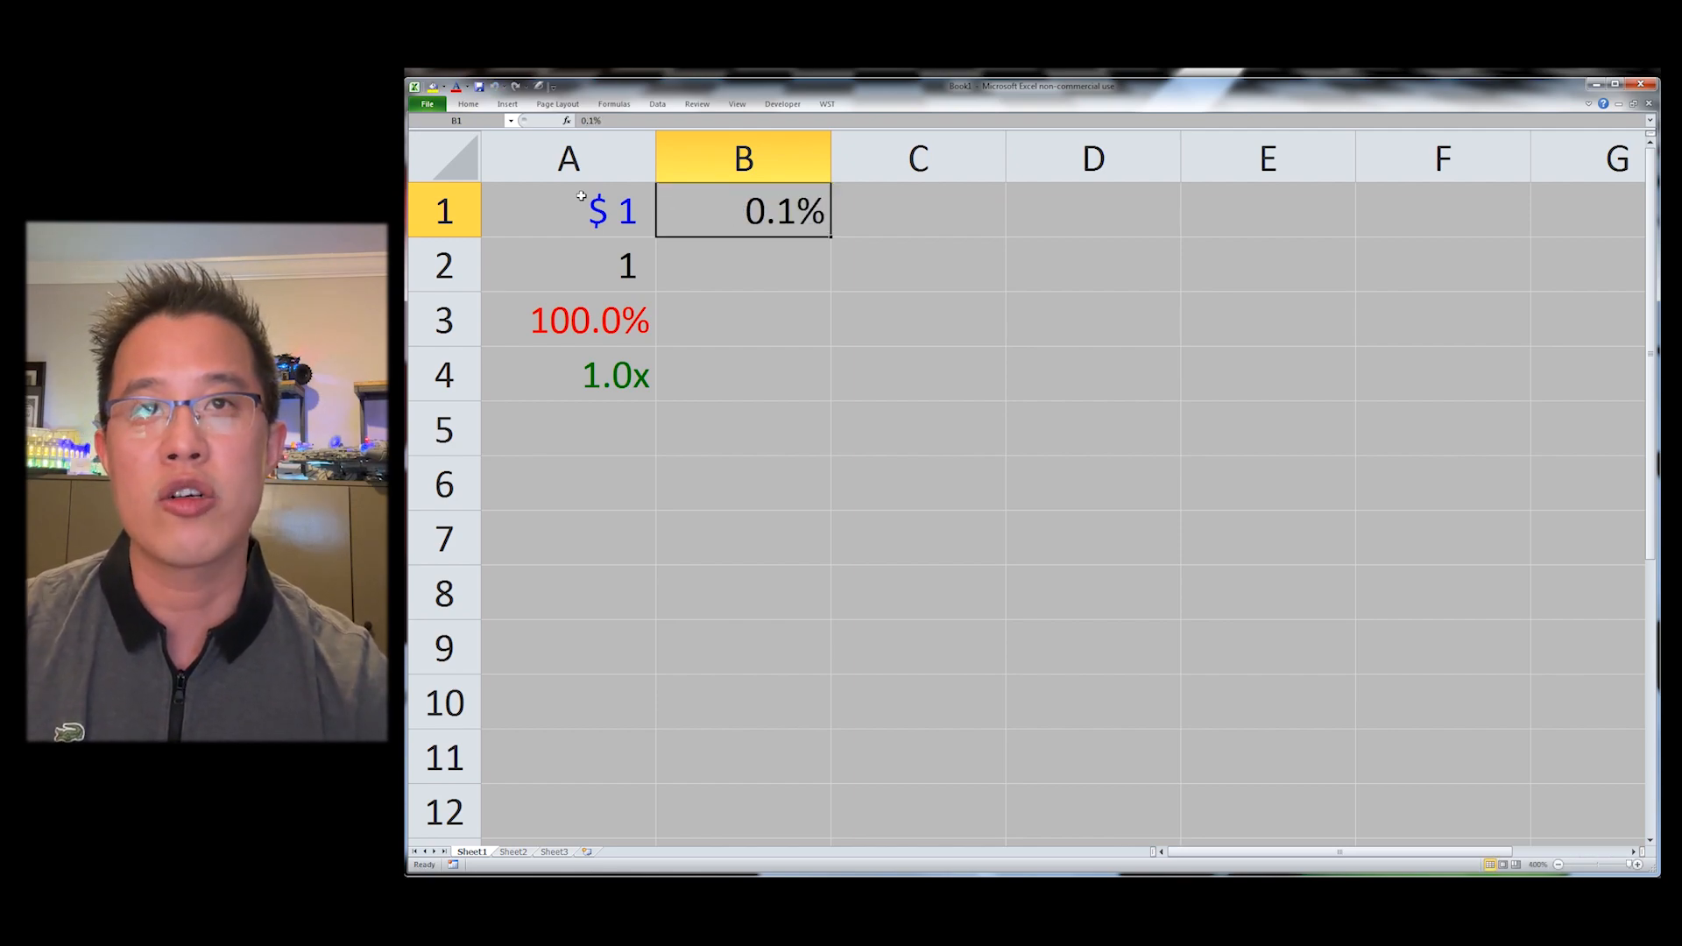
# Step: Enter 10 in B2 and the label bps in C2
pyautogui.press('Return')
pyautogui.write('10')
pyautogui.press('Tab')
pyautogui.write('bps')
pyautogui.press('Return')
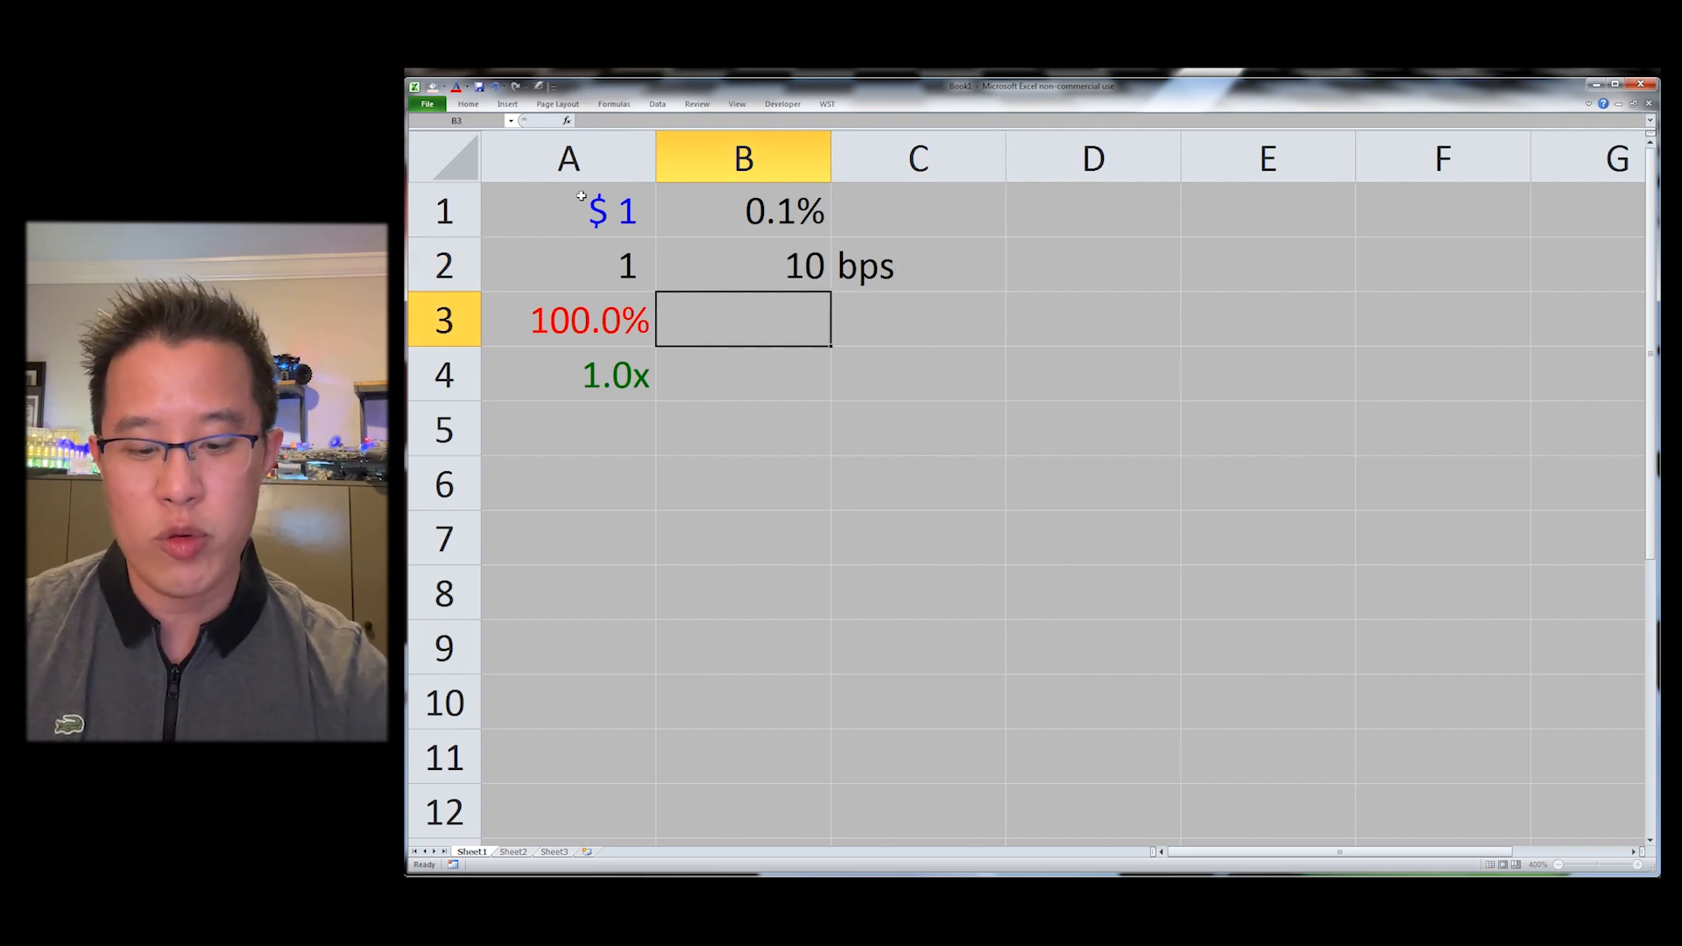
# Step: Enter 1,000,000 in B3, entering 1e7 and trimming a zero in edit mode
pyautogui.write('1e7')
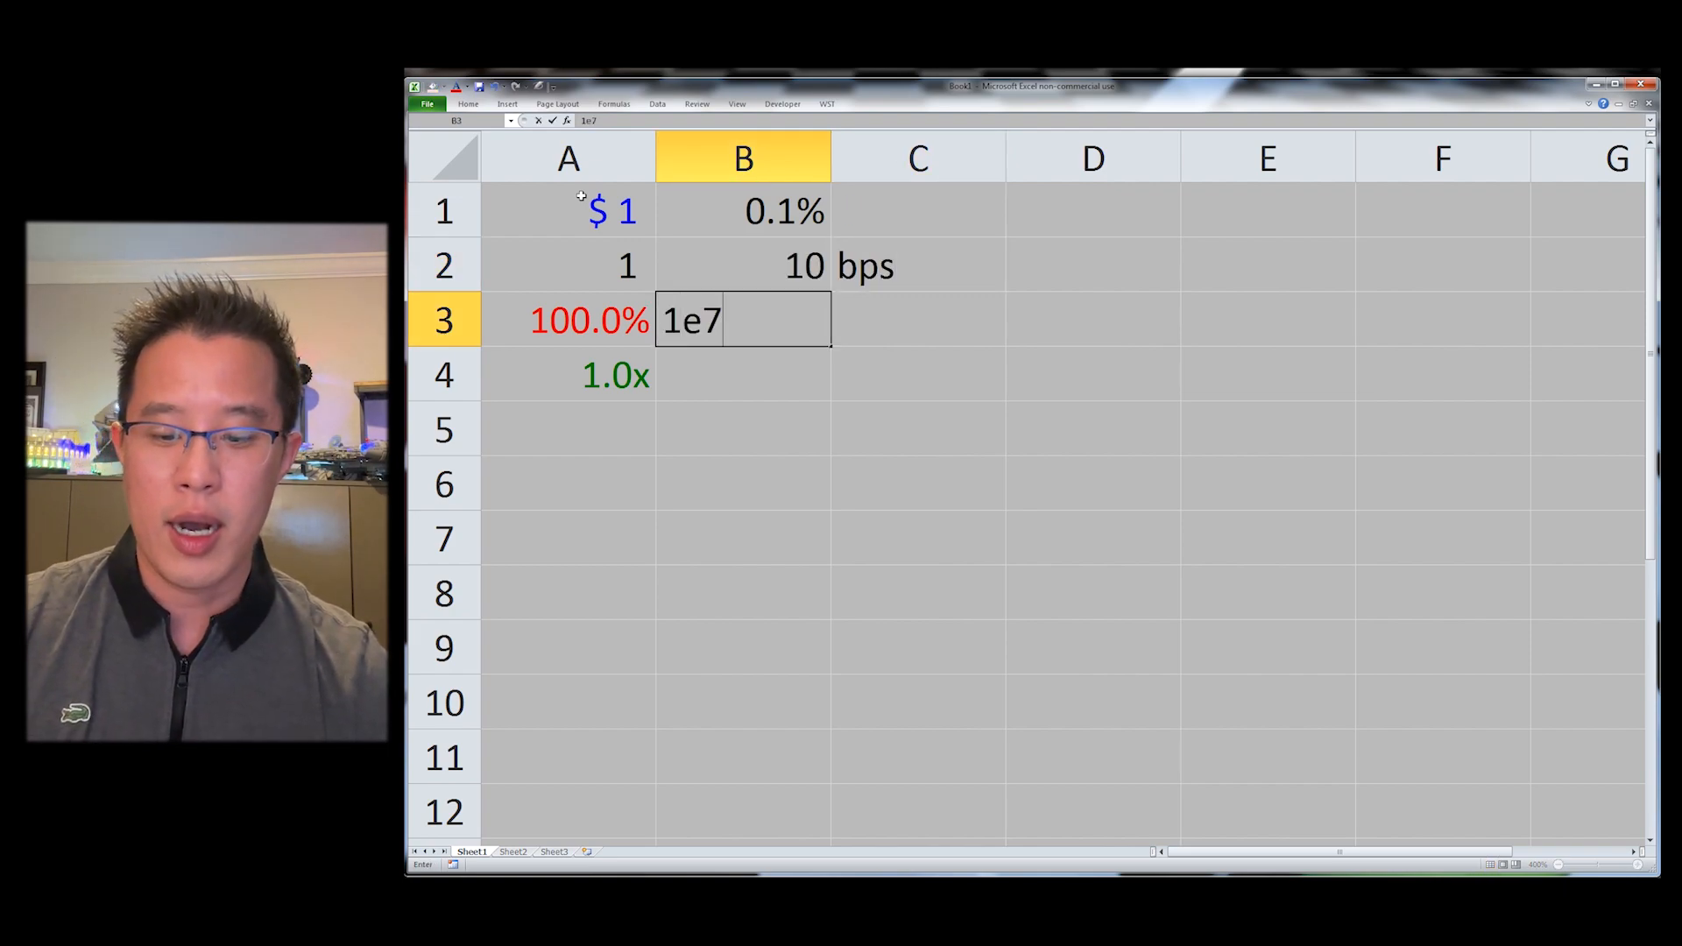
pyautogui.press('Return')
pyautogui.press('Up')
pyautogui.press('F2')
pyautogui.press('BackSpace')
pyautogui.press('Return')
pyautogui.press('Up')
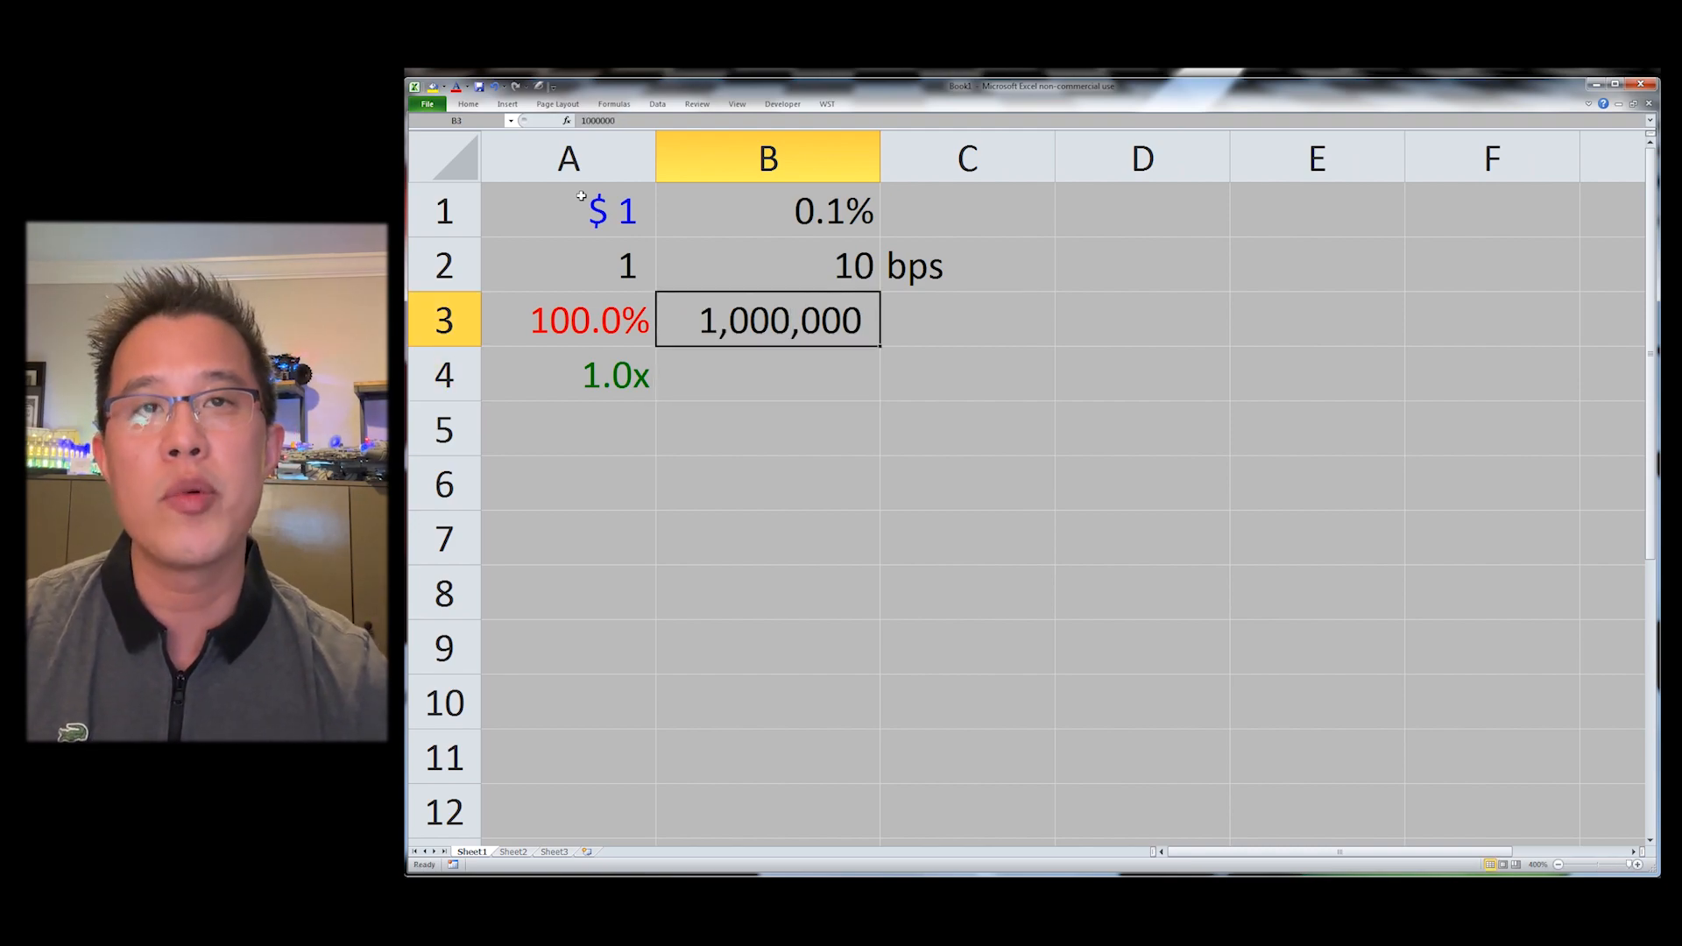
# Step: In B4, enter a formula multiplying B3 by B1
pyautogui.press('Up')
pyautogui.press('Right')
pyautogui.press('F2')
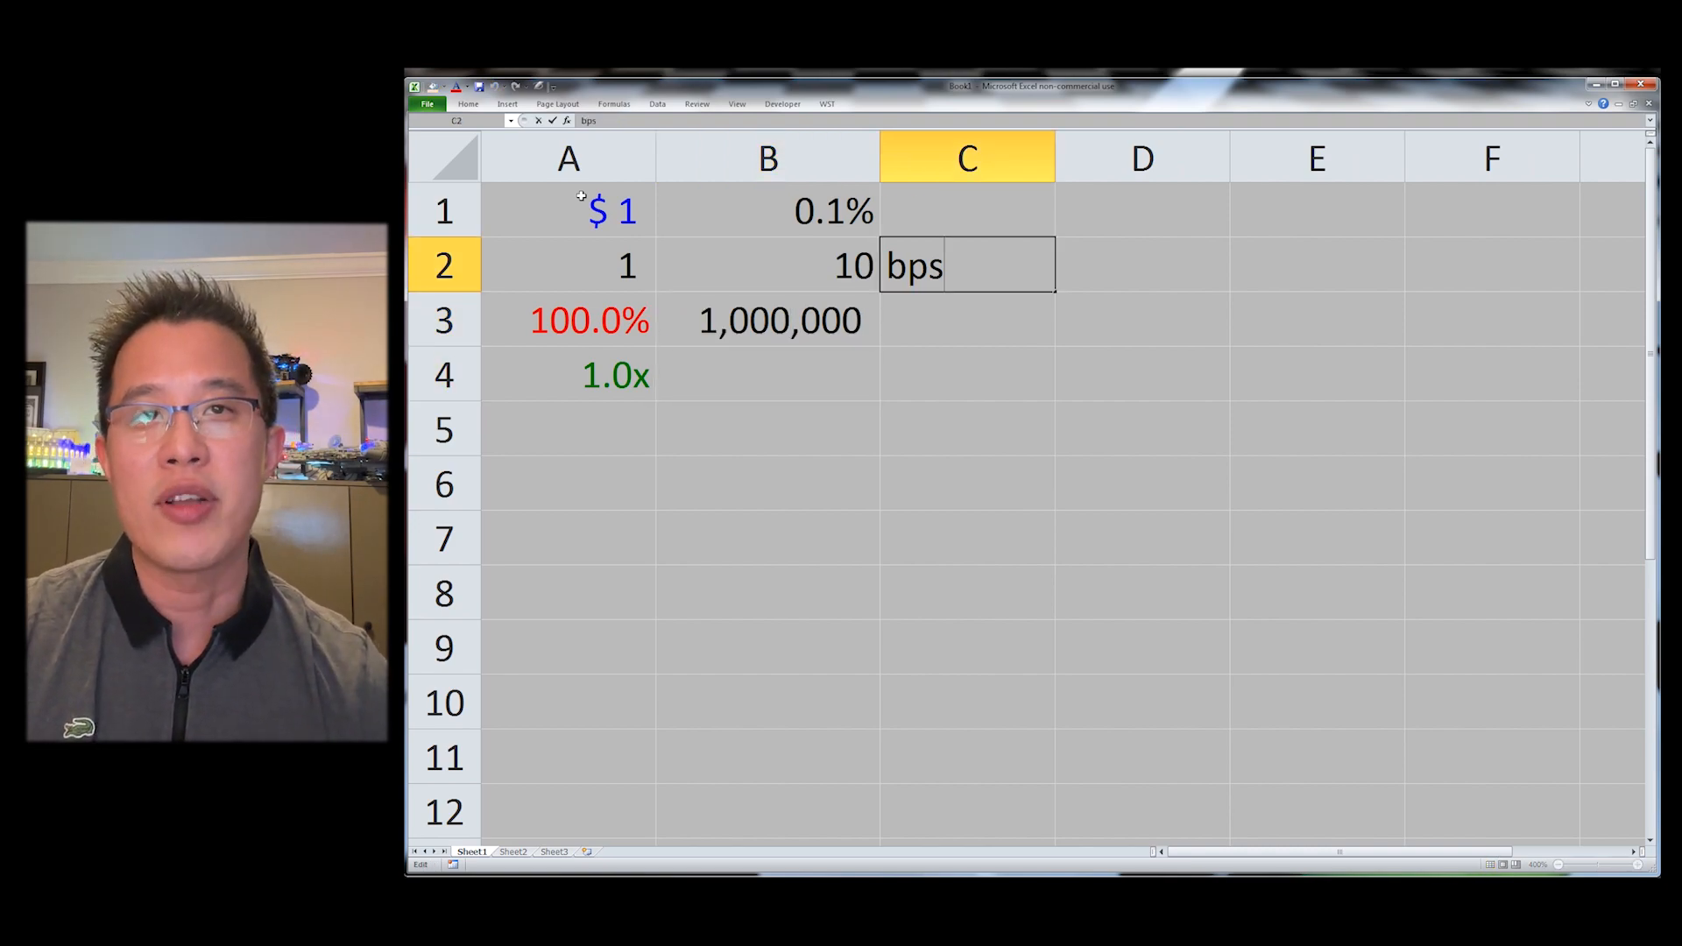
pyautogui.press('Escape')
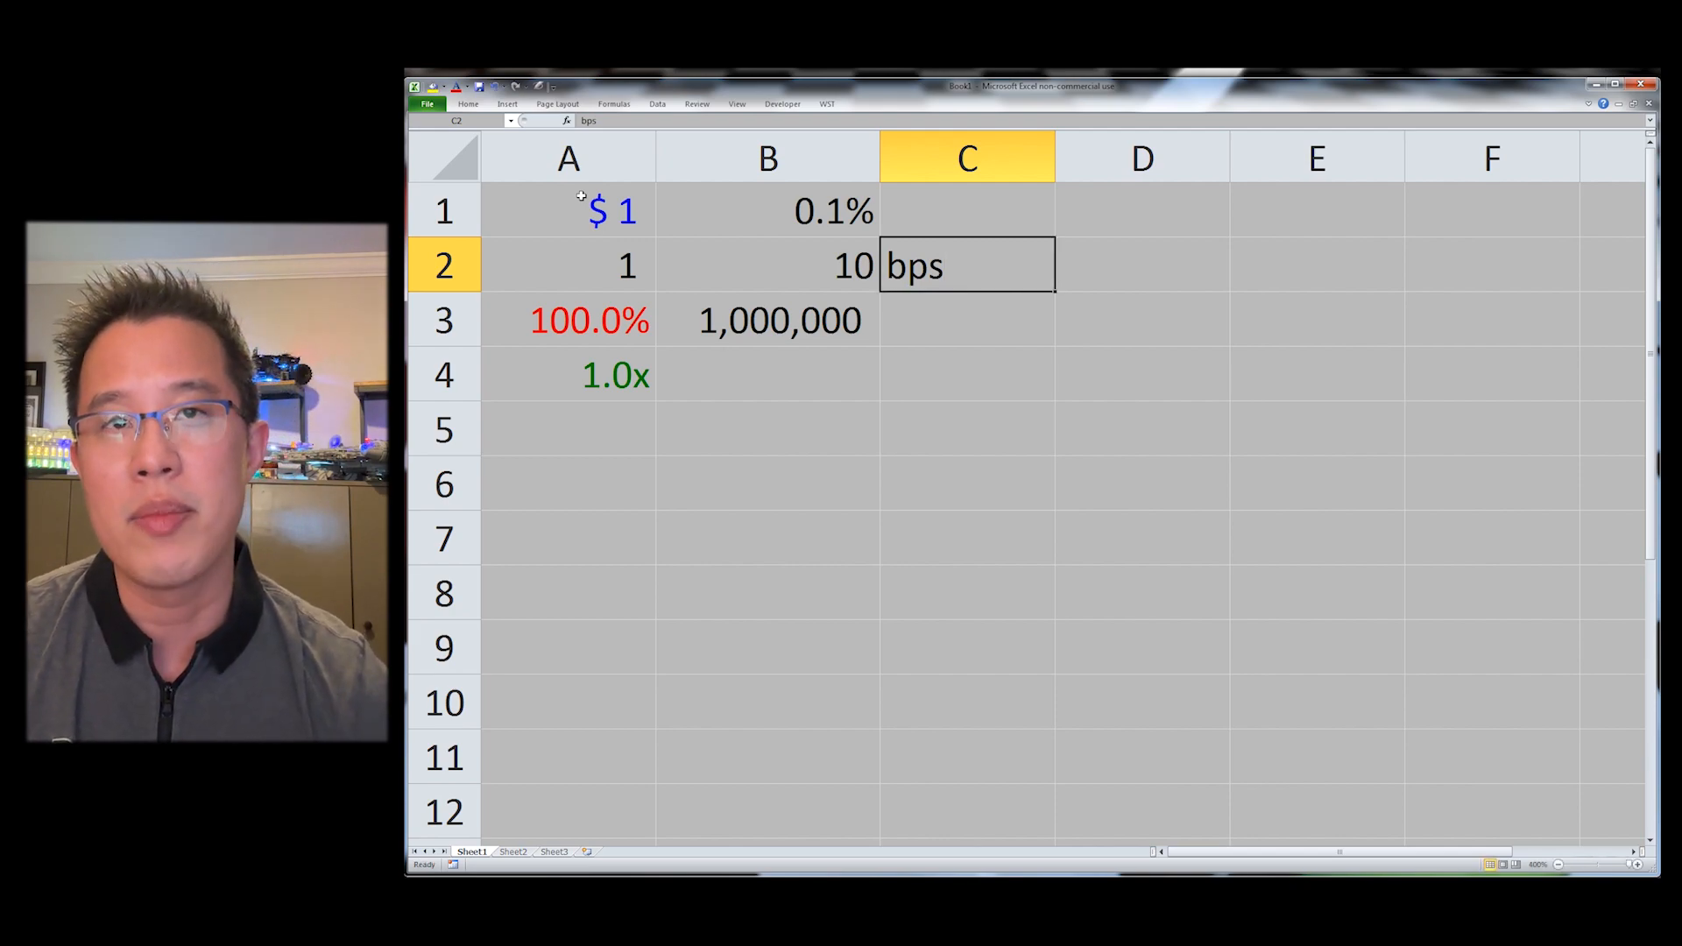
pyautogui.press('Down')
pyautogui.press('Down')
pyautogui.press('Left')
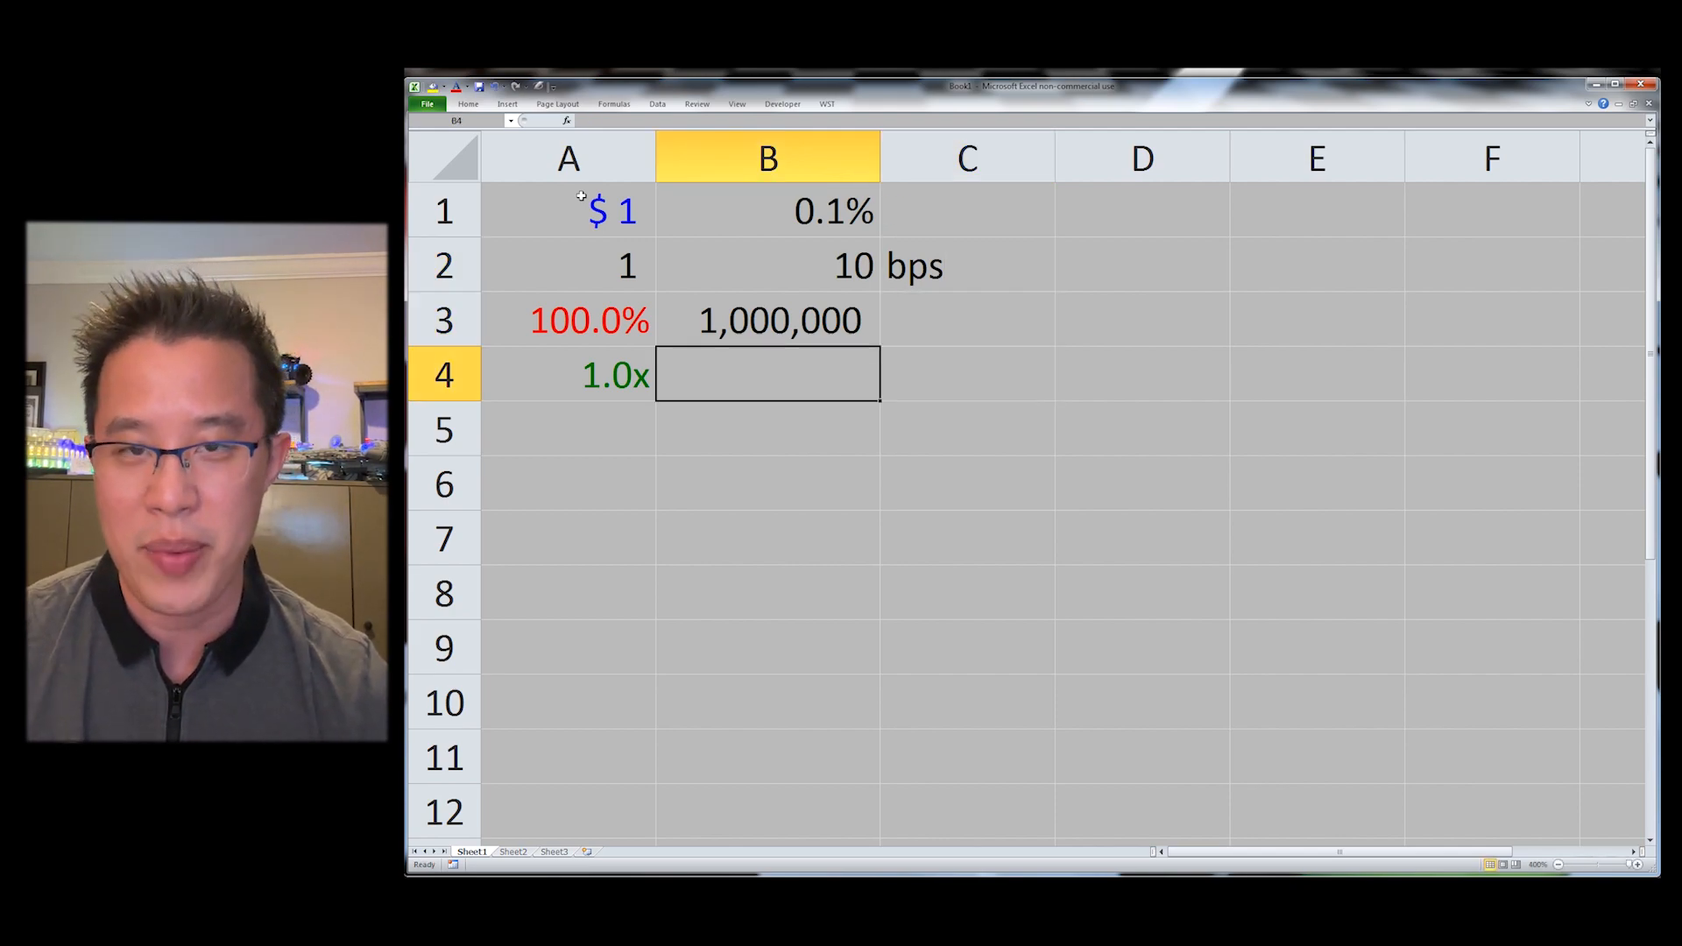
pyautogui.write('=')
pyautogui.press('Up')
pyautogui.write('*')
pyautogui.press('Up')
pyautogui.press('Up')
pyautogui.press('Up')
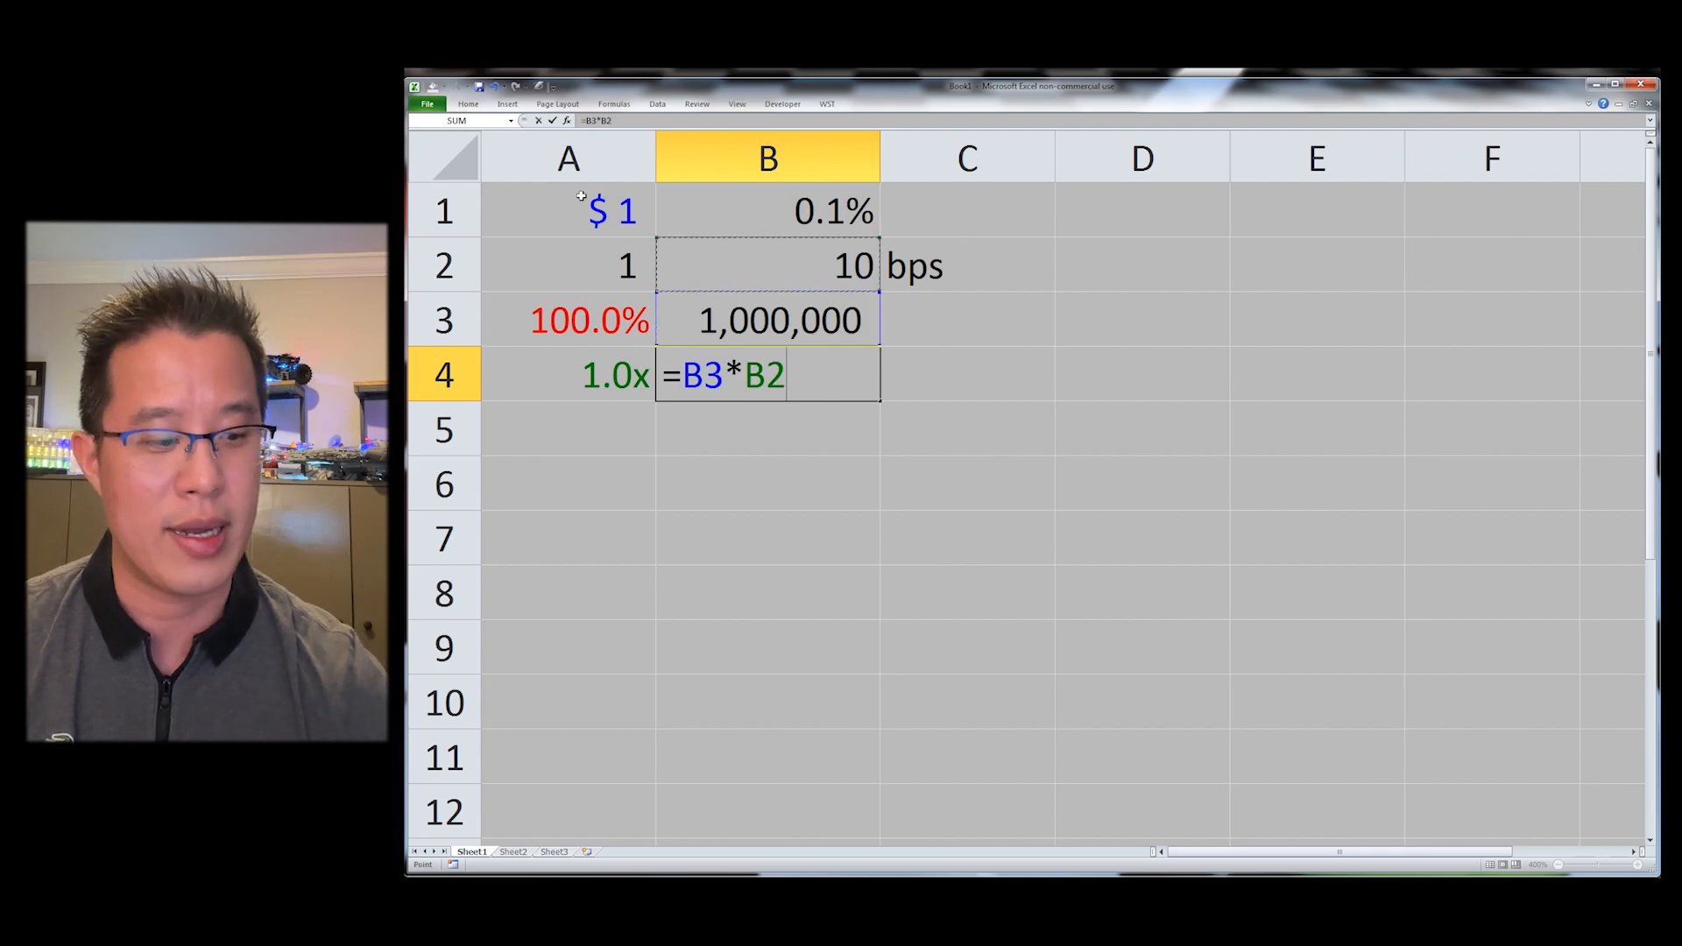
pyautogui.press('Return')
pyautogui.press('Up')
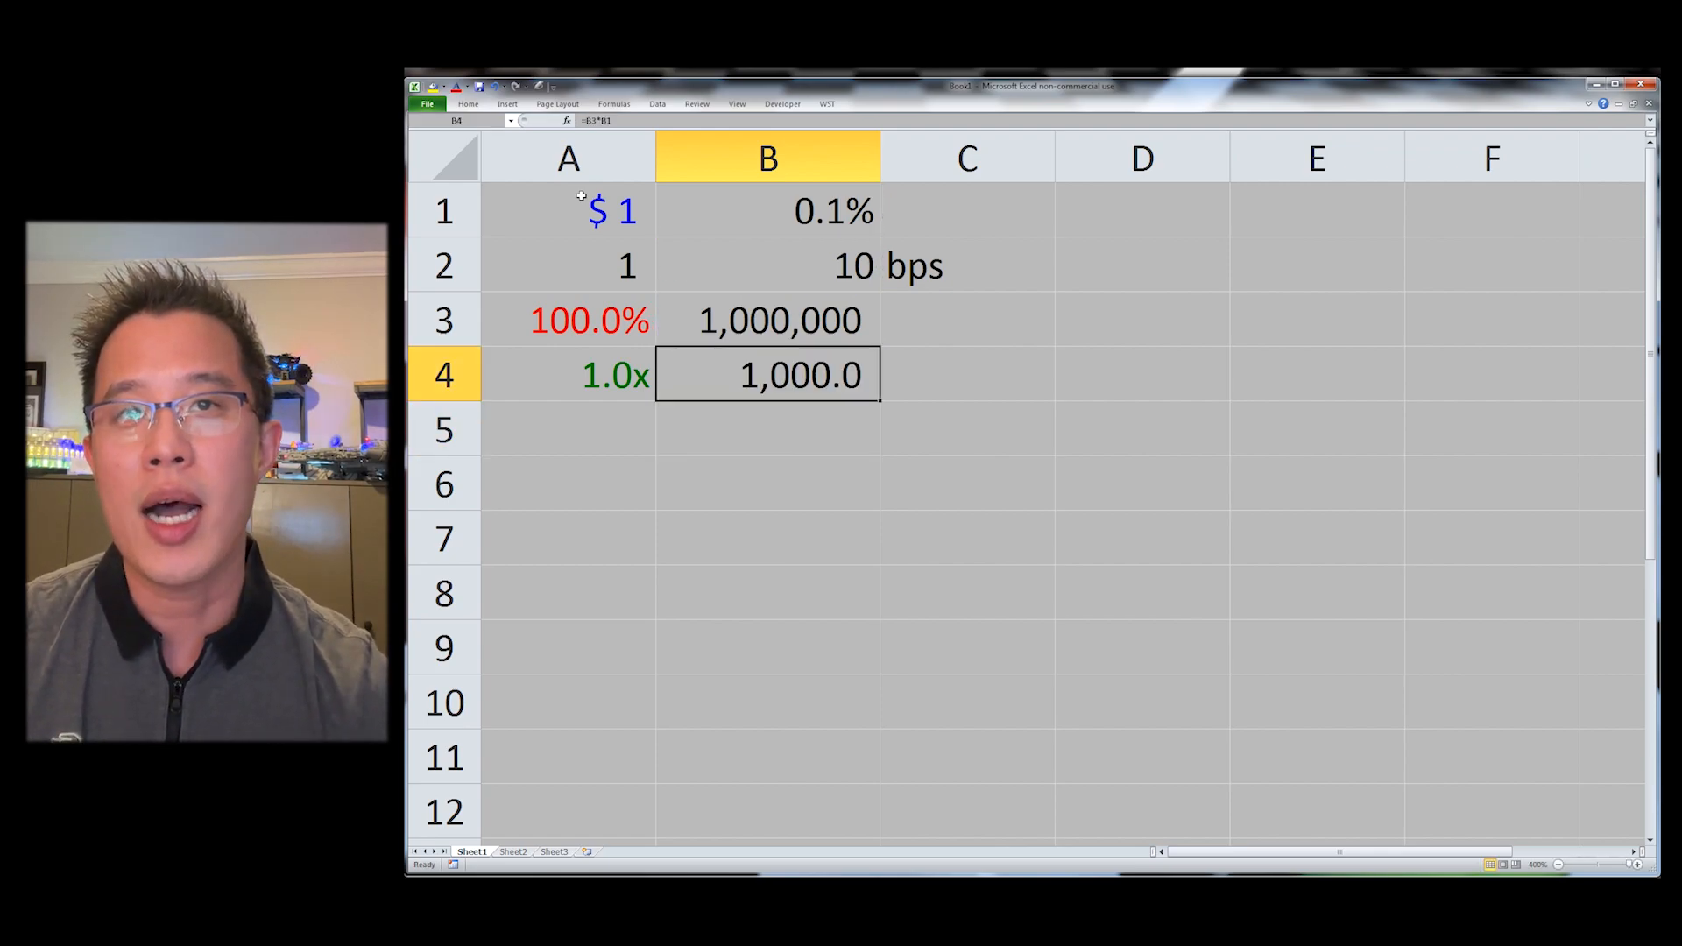
# Step: Apply currency format to B4 and basis-points format to B1
pyautogui.hotkey('ctrl', 'shift', '4')
pyautogui.hotkey('ctrl', 'Up')
pyautogui.hotkey('ctrl', 'shift', 'b')
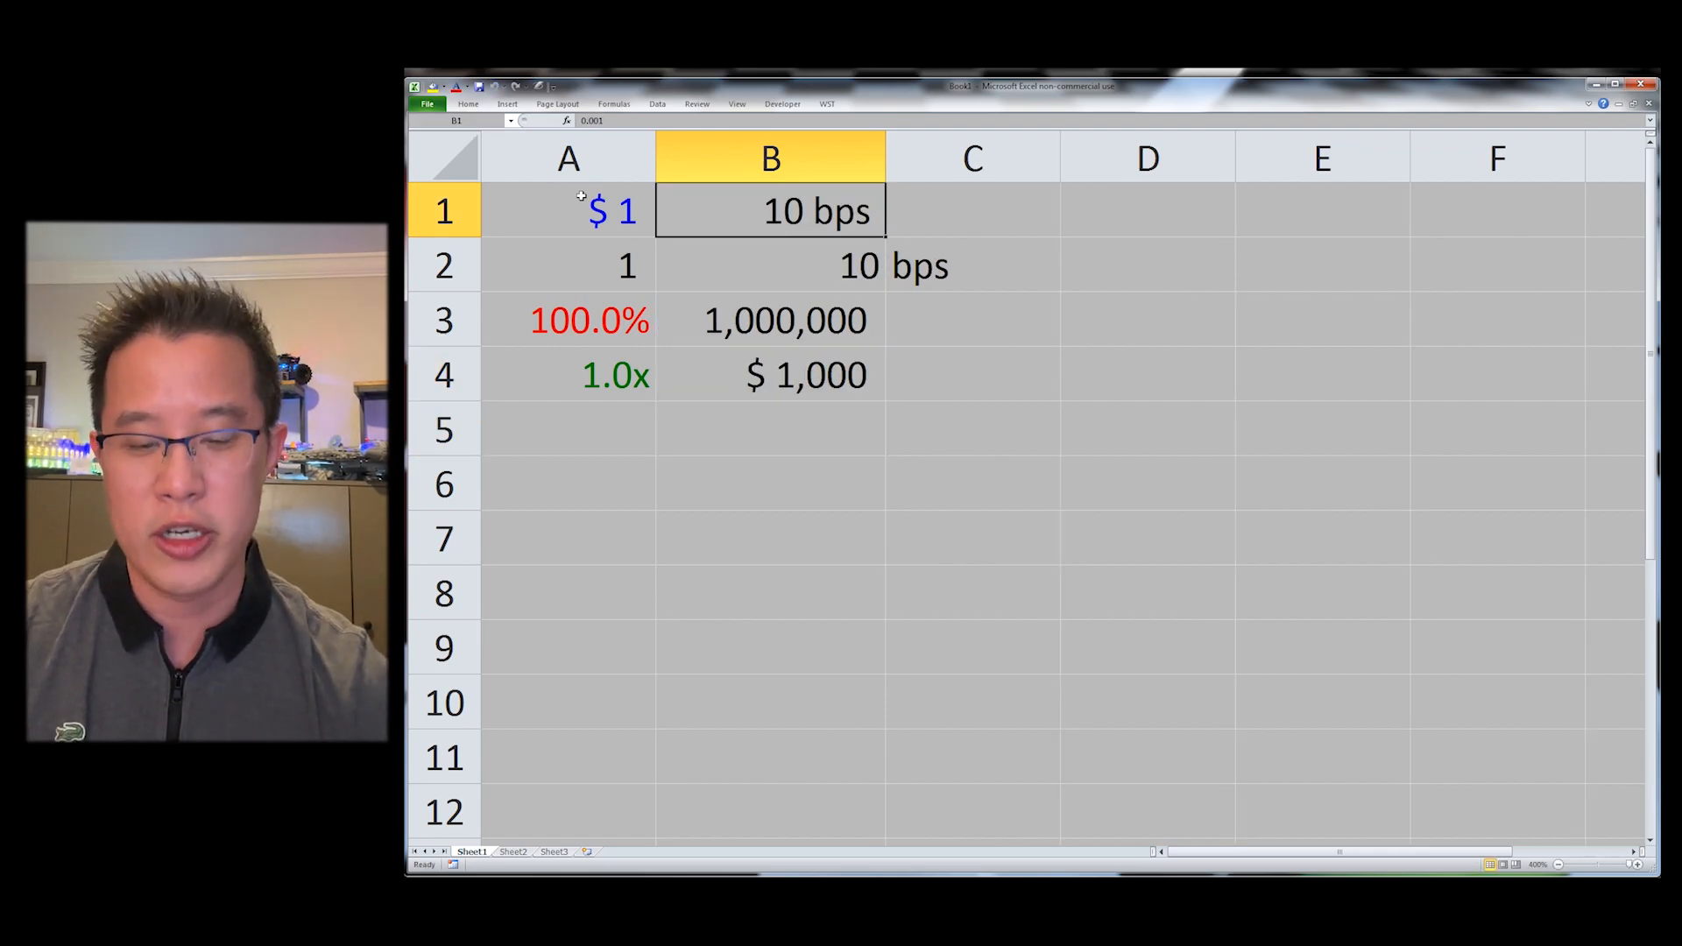
pyautogui.press('F2')
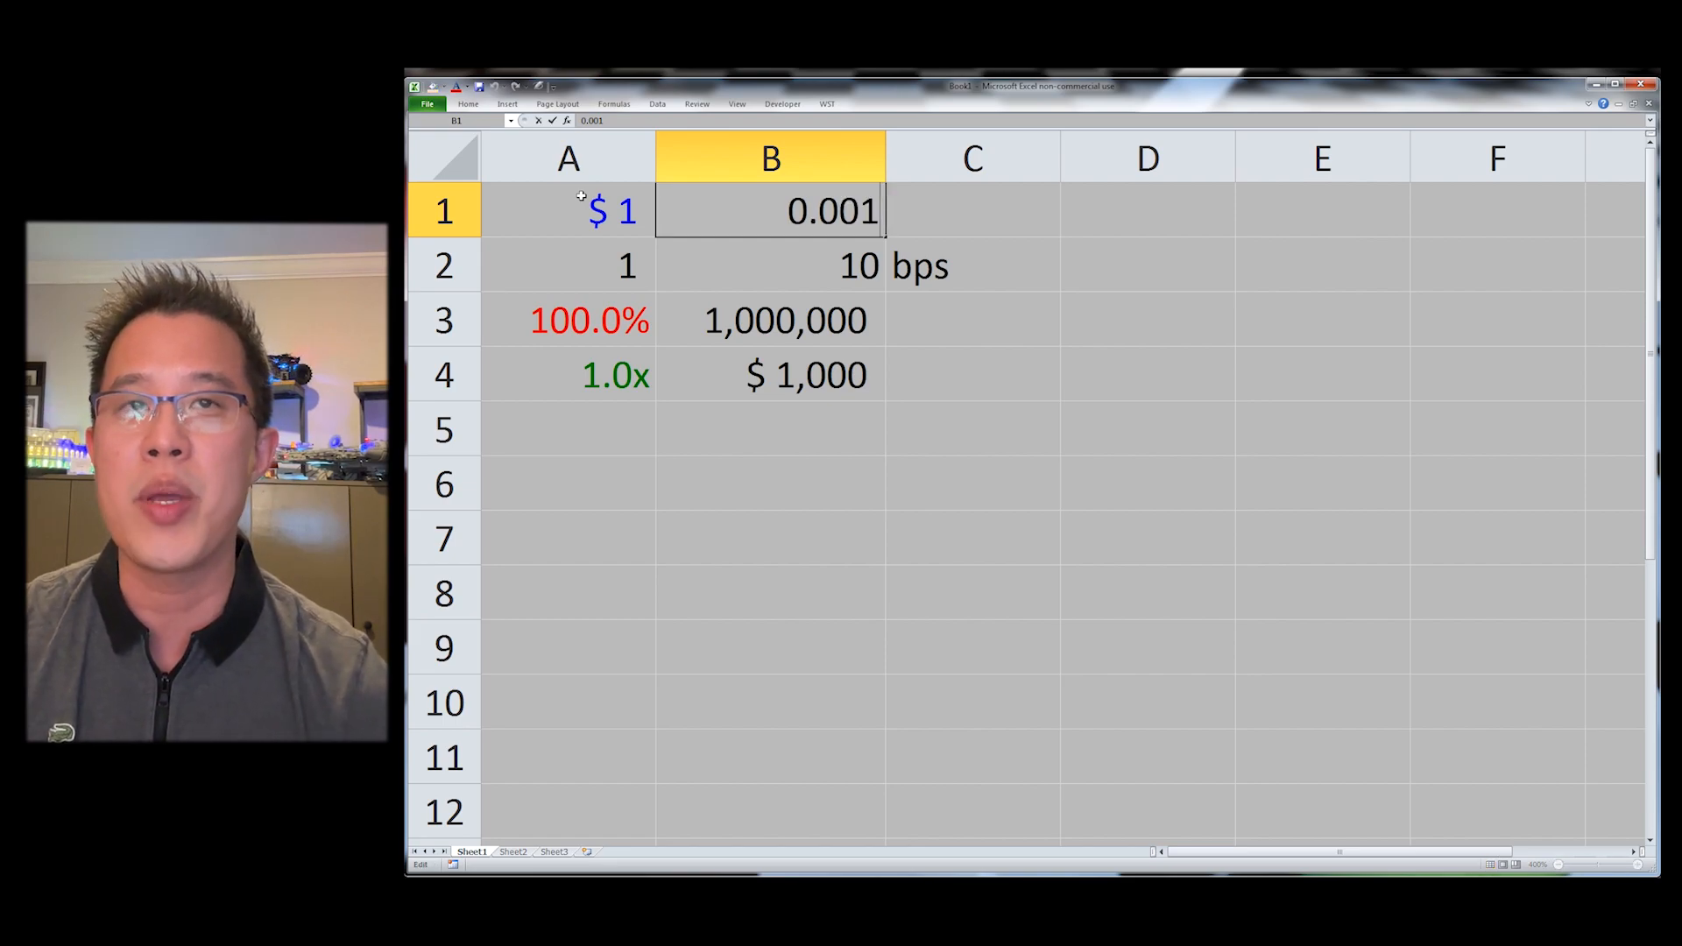
pyautogui.press('Escape')
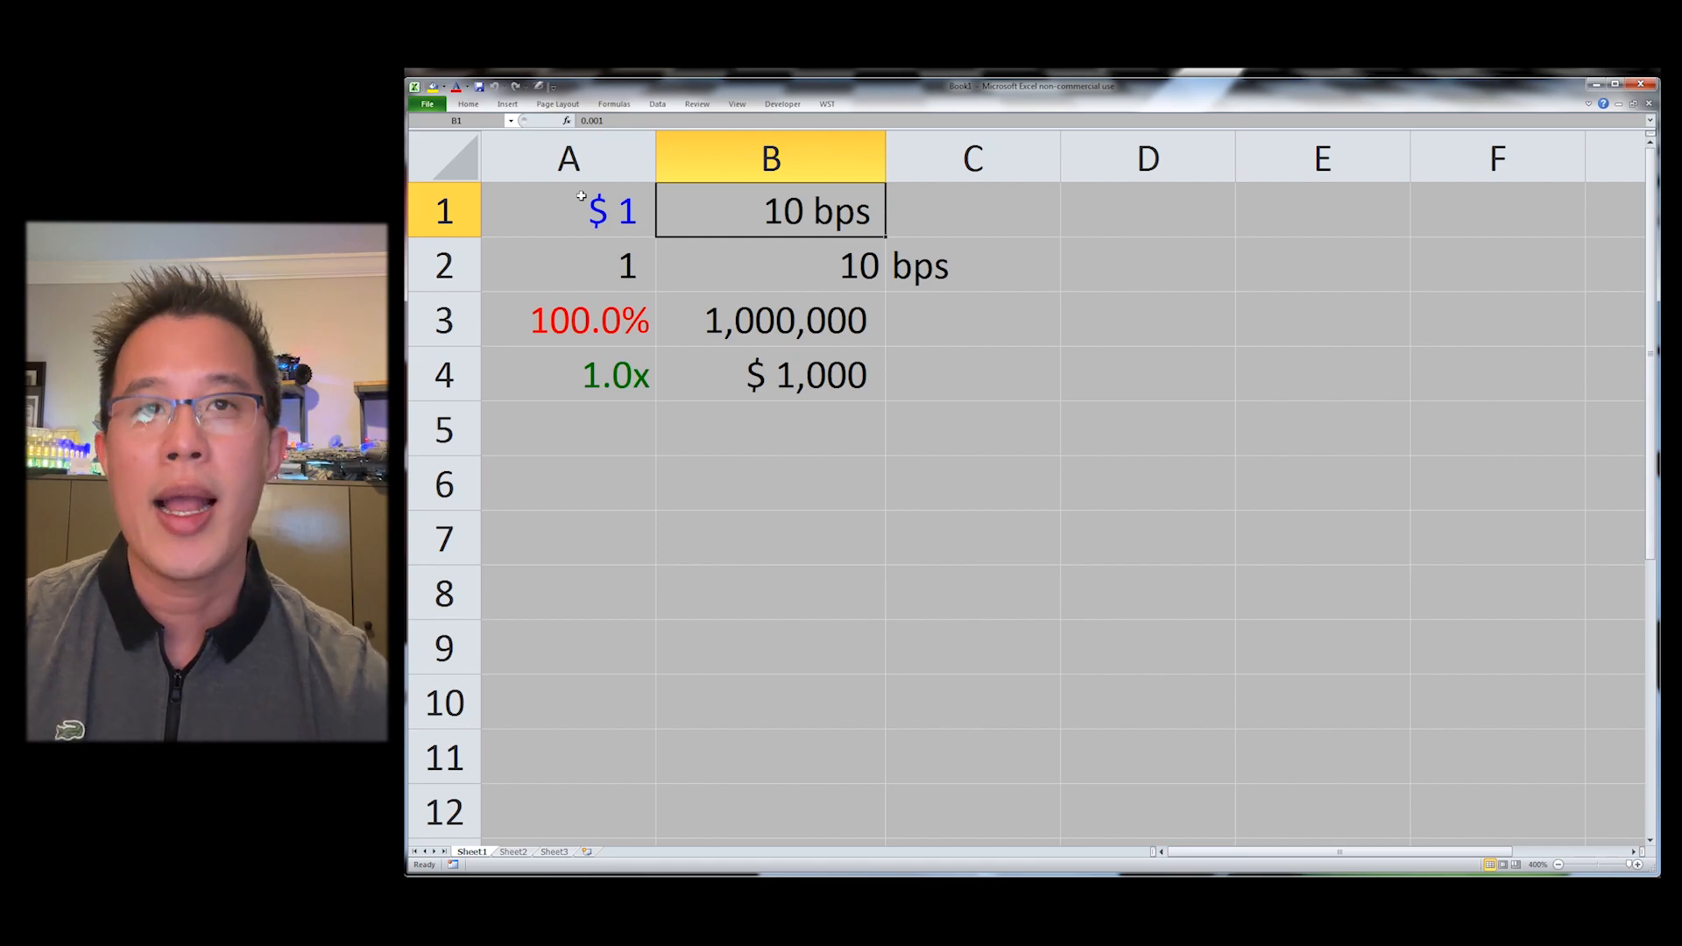
# Step: Clear the 10 and bps entries in B2:C2
pyautogui.press('Down')
pyautogui.hotkey('shift', 'Right')
pyautogui.press('End')
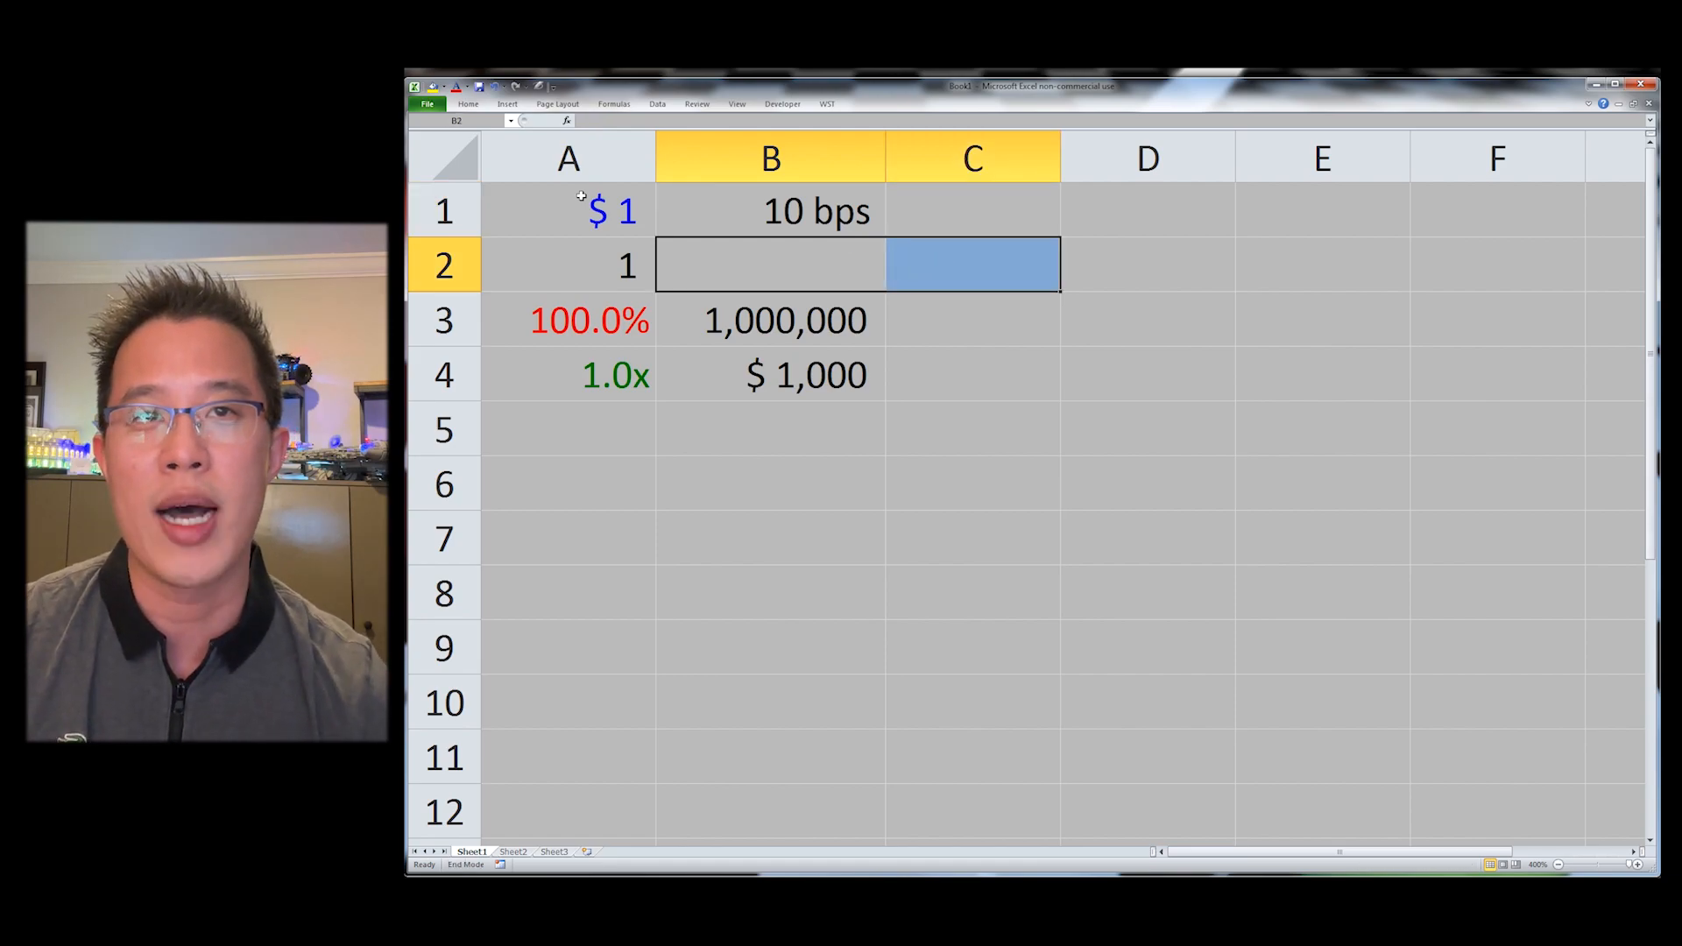
# Step: Enter the formula =rand()*1000 in C1
pyautogui.press('Up')
pyautogui.press('End')
pyautogui.press('Right')
pyautogui.press('End')
pyautogui.press('Left')
pyautogui.press('Right')
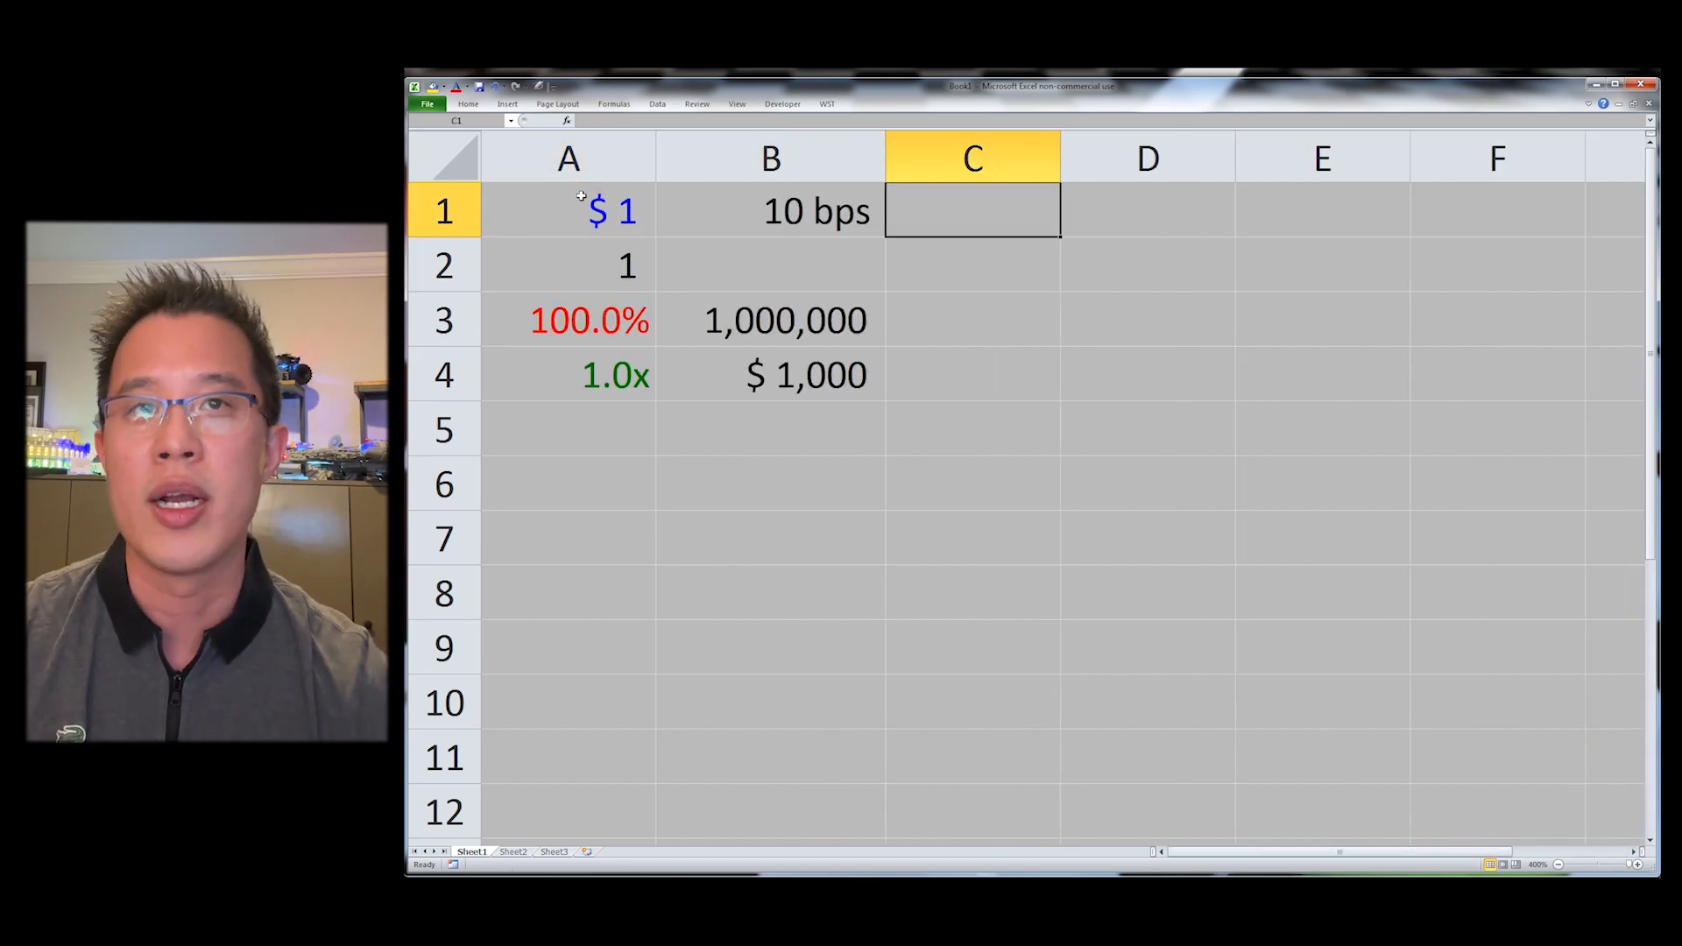
pyautogui.write('=rand()')
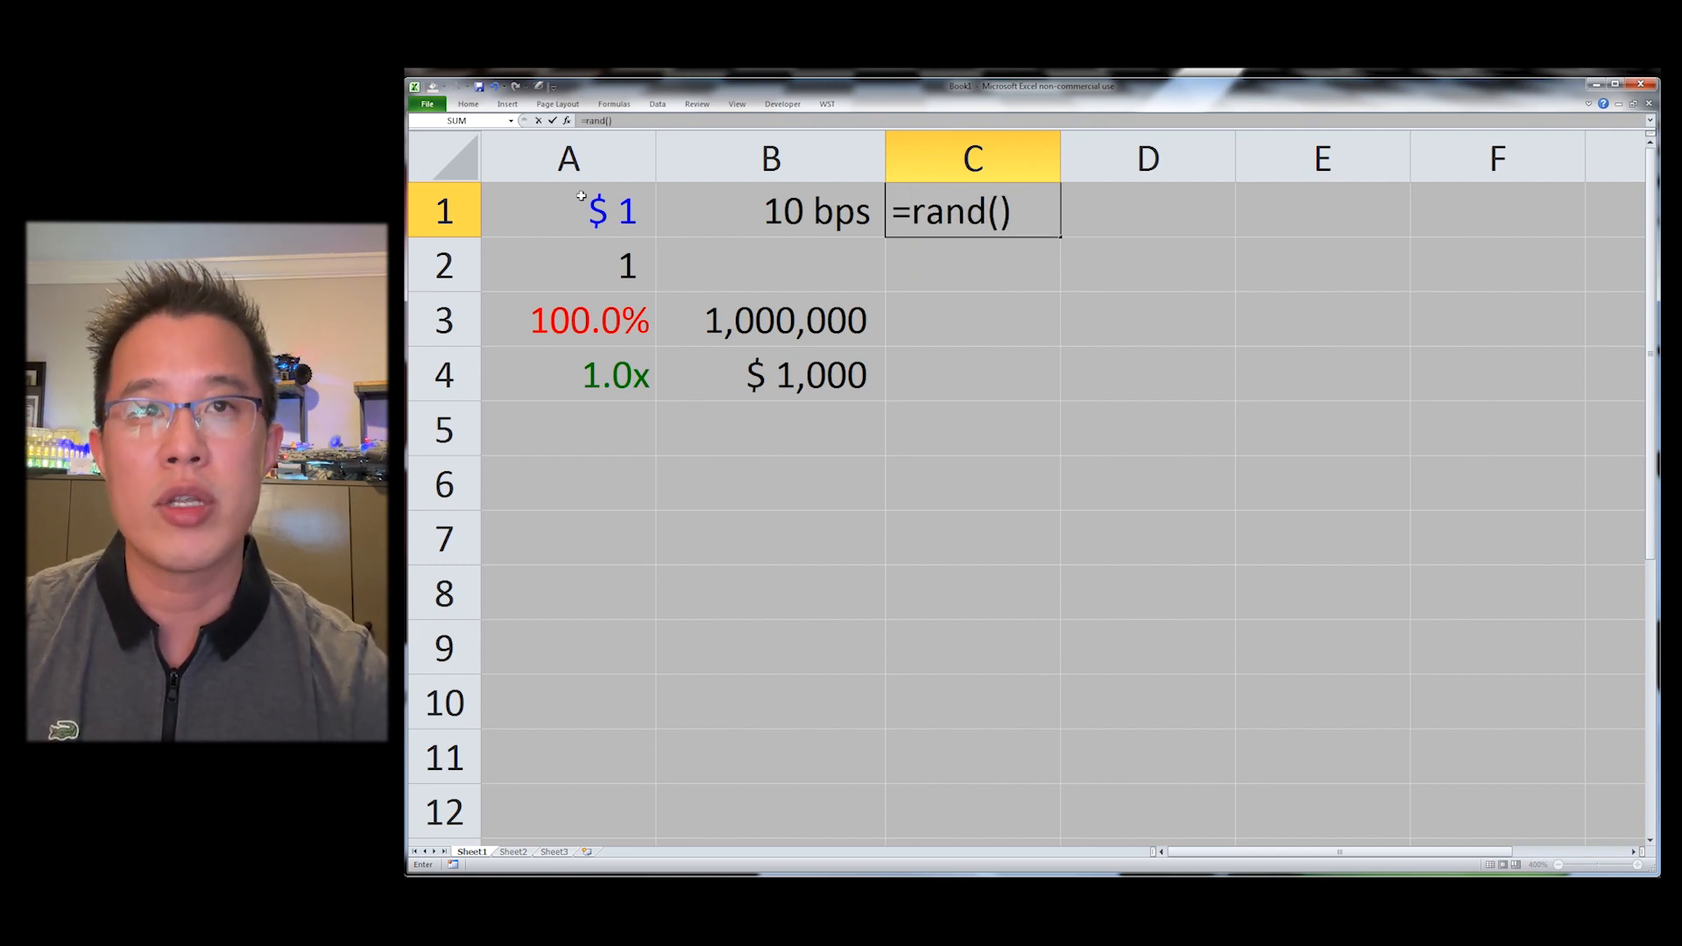
pyautogui.write('*1000')
pyautogui.press('Return')
# Step: Fill the random-number formula down from C1 through C5
pyautogui.press('Up')
pyautogui.write('D')
pyautogui.hotkey('shift', 'Down')
pyautogui.hotkey('shift', 'Down')
pyautogui.hotkey('shift', 'Down')
pyautogui.hotkey('shift', 'Down')
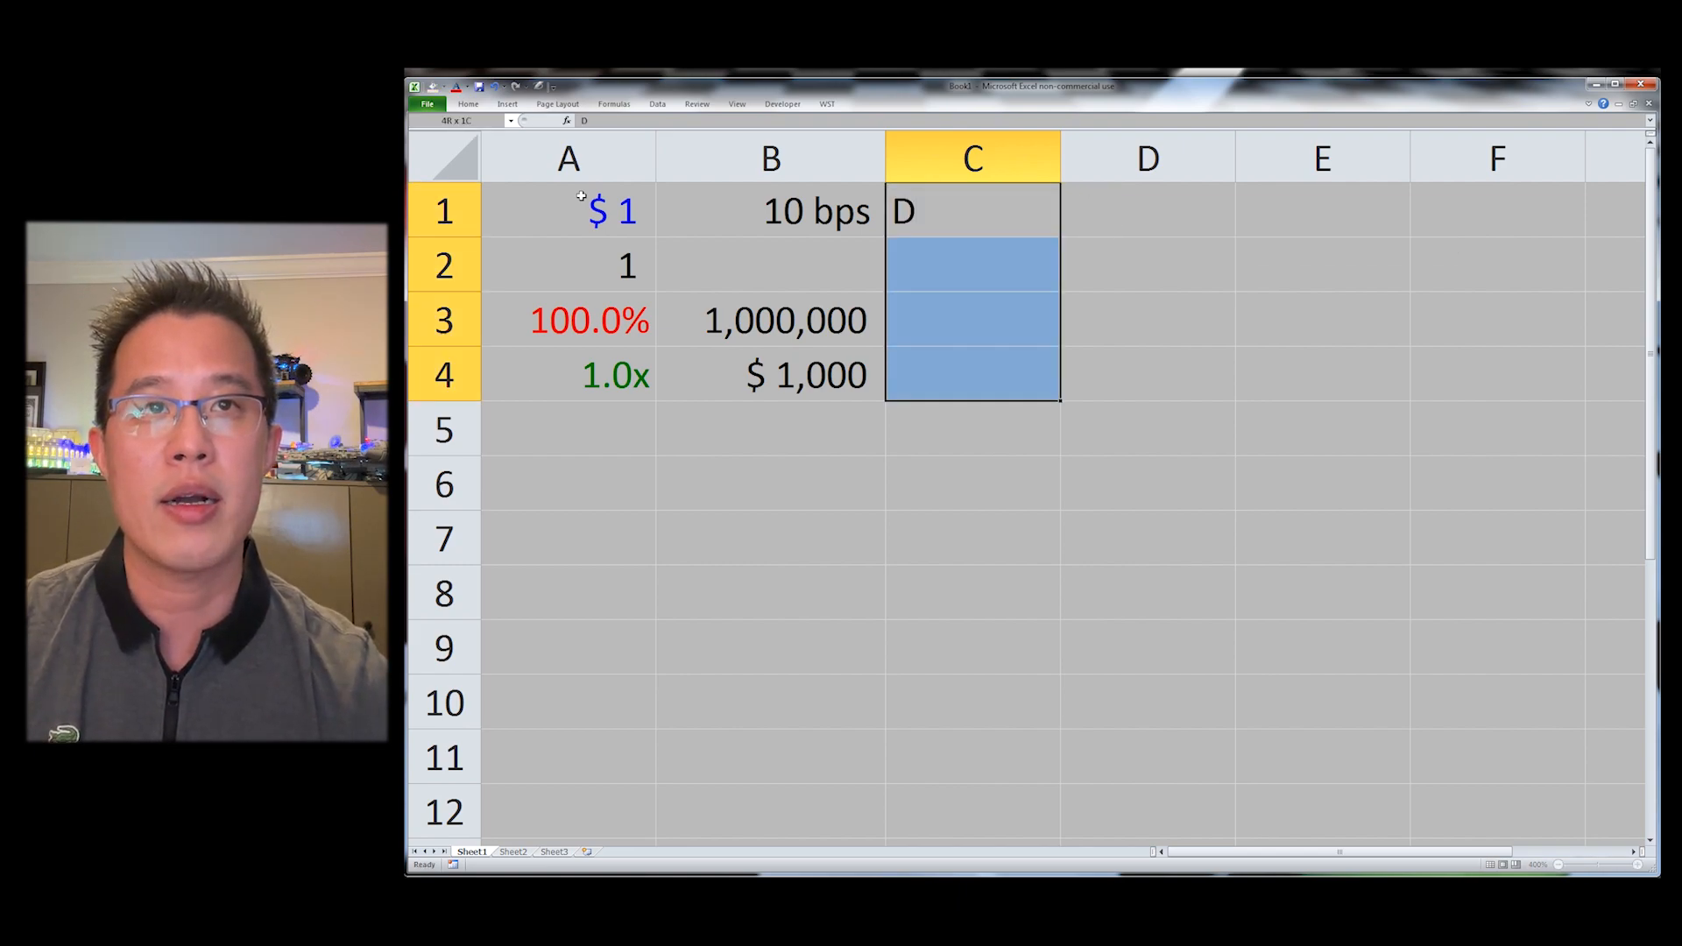
pyautogui.hotkey('ctrl', 'z')
pyautogui.hotkey('ctrl', 'd')
pyautogui.hotkey('shift', 'Down')
pyautogui.hotkey('shift', 'Down')
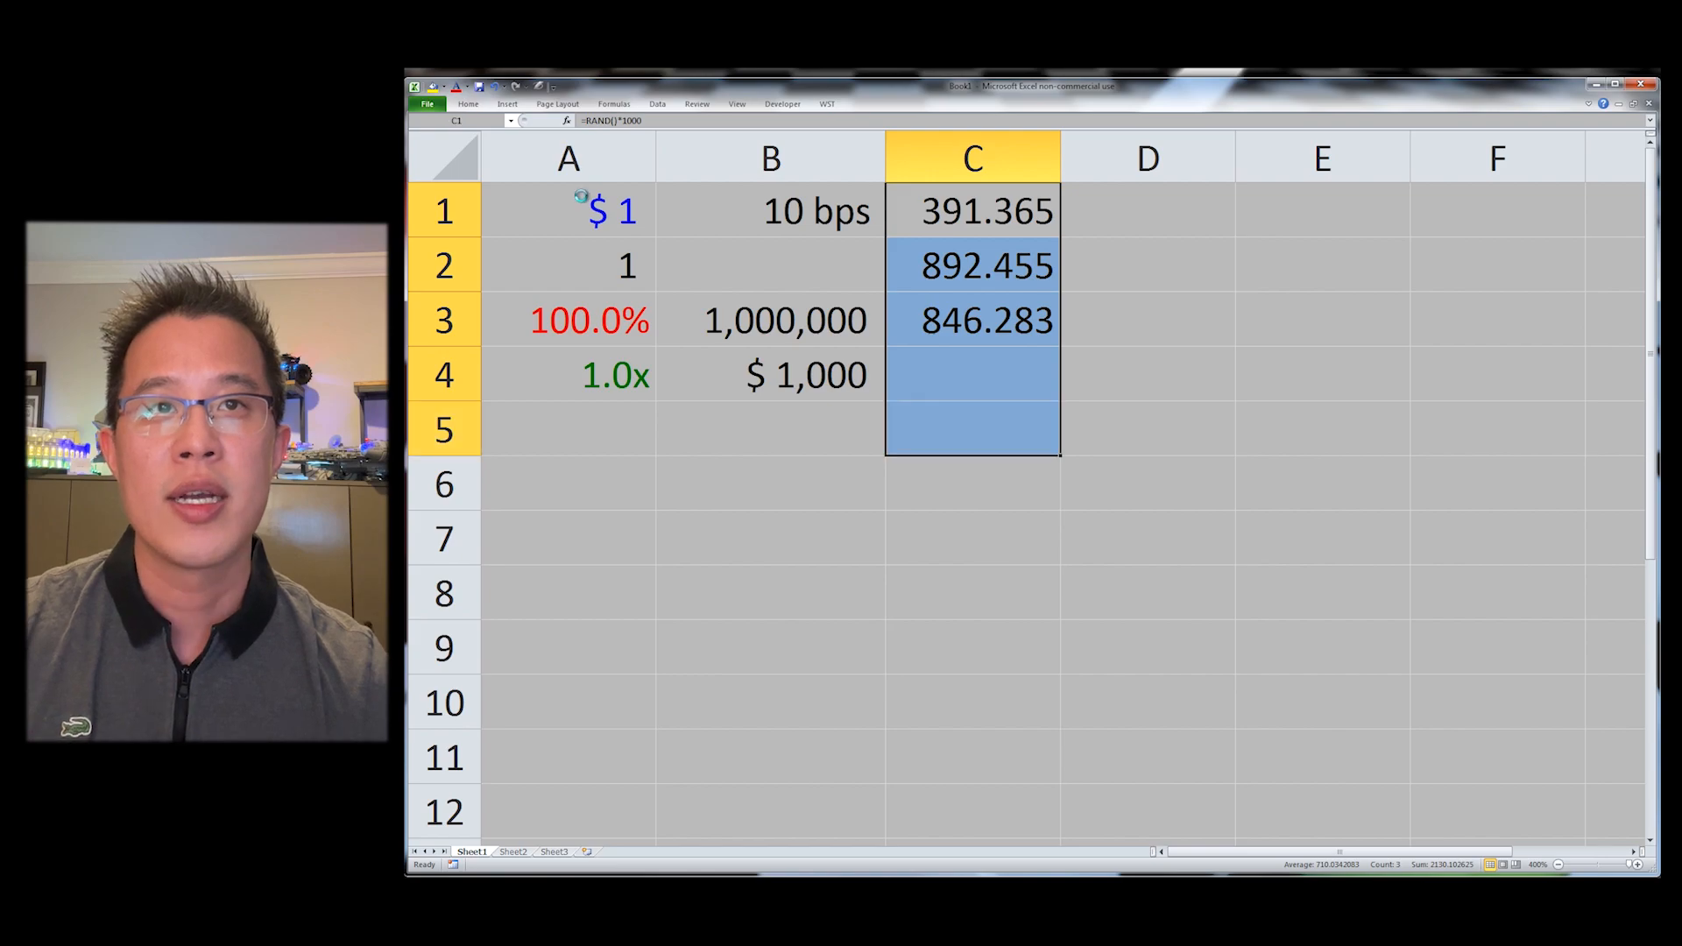
pyautogui.hotkey('ctrl', 'd')
# Step: Add an AutoSum total of C1:C5 in C6
pyautogui.press('Down')
pyautogui.press('Down')
pyautogui.press('Down')
pyautogui.press('Down')
pyautogui.press('Down')
pyautogui.hotkey('alt', '=')
pyautogui.press('Return')
# Step: Copy C1:C5 and paste them back as values only
pyautogui.press('Up')
pyautogui.hotkey('ctrl', 'Up')
pyautogui.hotkey('shift', 'Down')
pyautogui.hotkey('shift', 'Down')
pyautogui.hotkey('shift', 'Down')
pyautogui.hotkey('shift', 'Down')
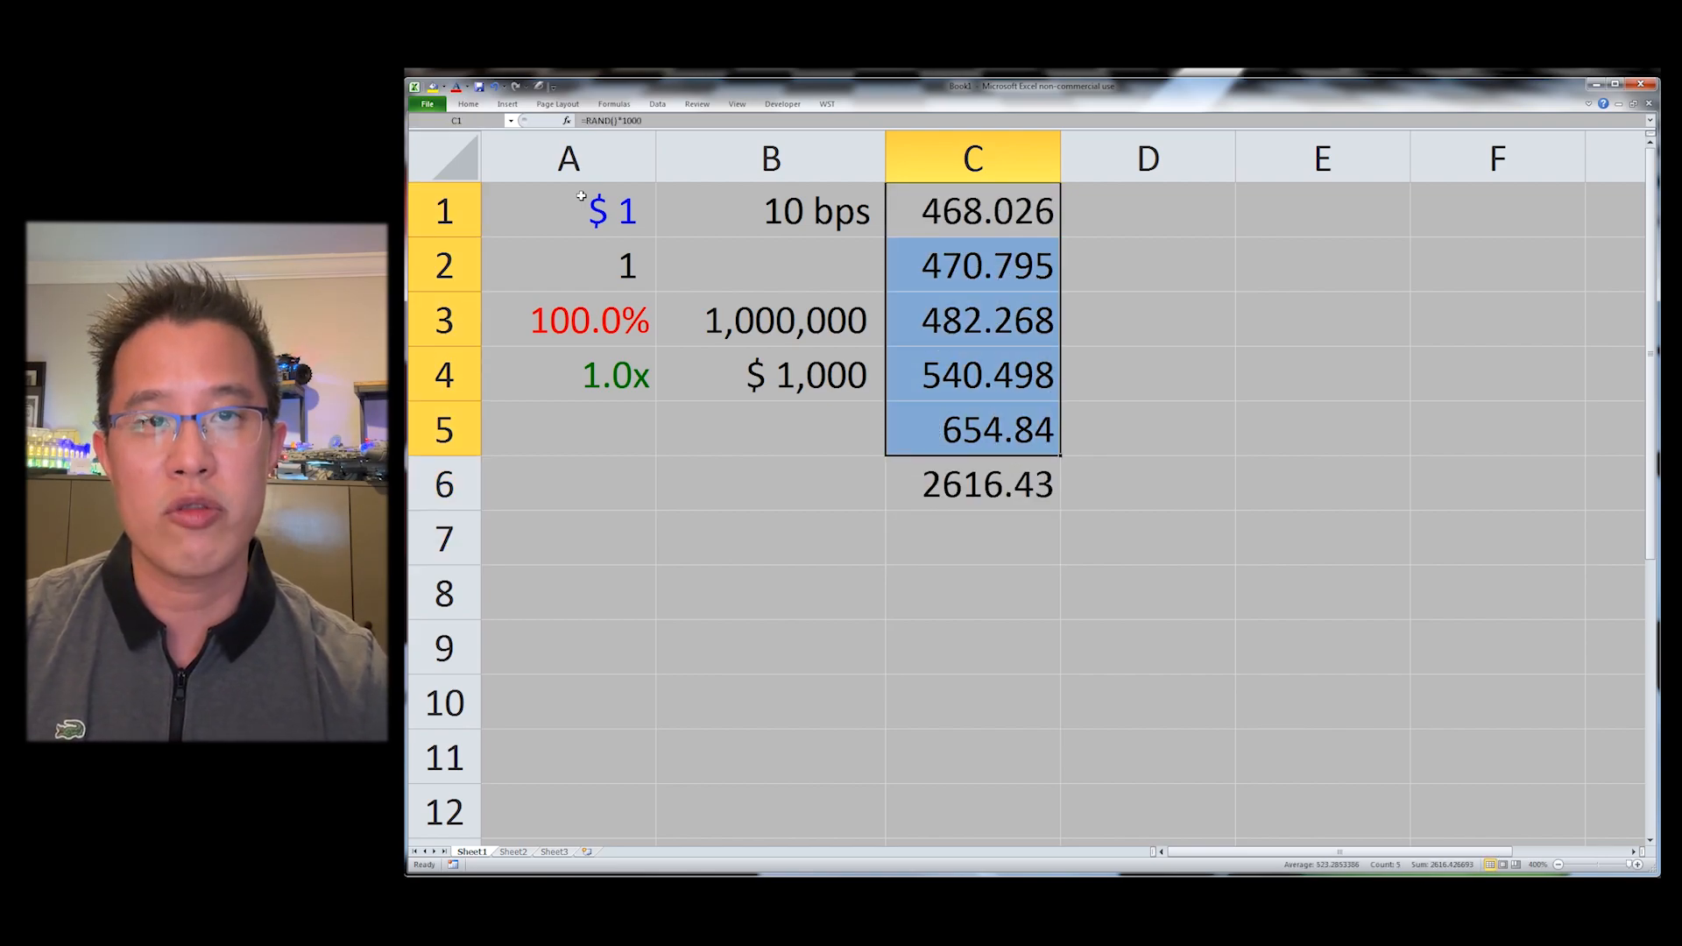
pyautogui.hotkey('ctrl', 'c')
pyautogui.hotkey('ctrl', 'alt', 'v')
pyautogui.press('v')
pyautogui.press('Return')
pyautogui.press('Escape')
# Step: Apply currency format to C1
pyautogui.press('Up')
pyautogui.press('Down')
pyautogui.press('Up')
pyautogui.hotkey('ctrl', 'shift', '4')
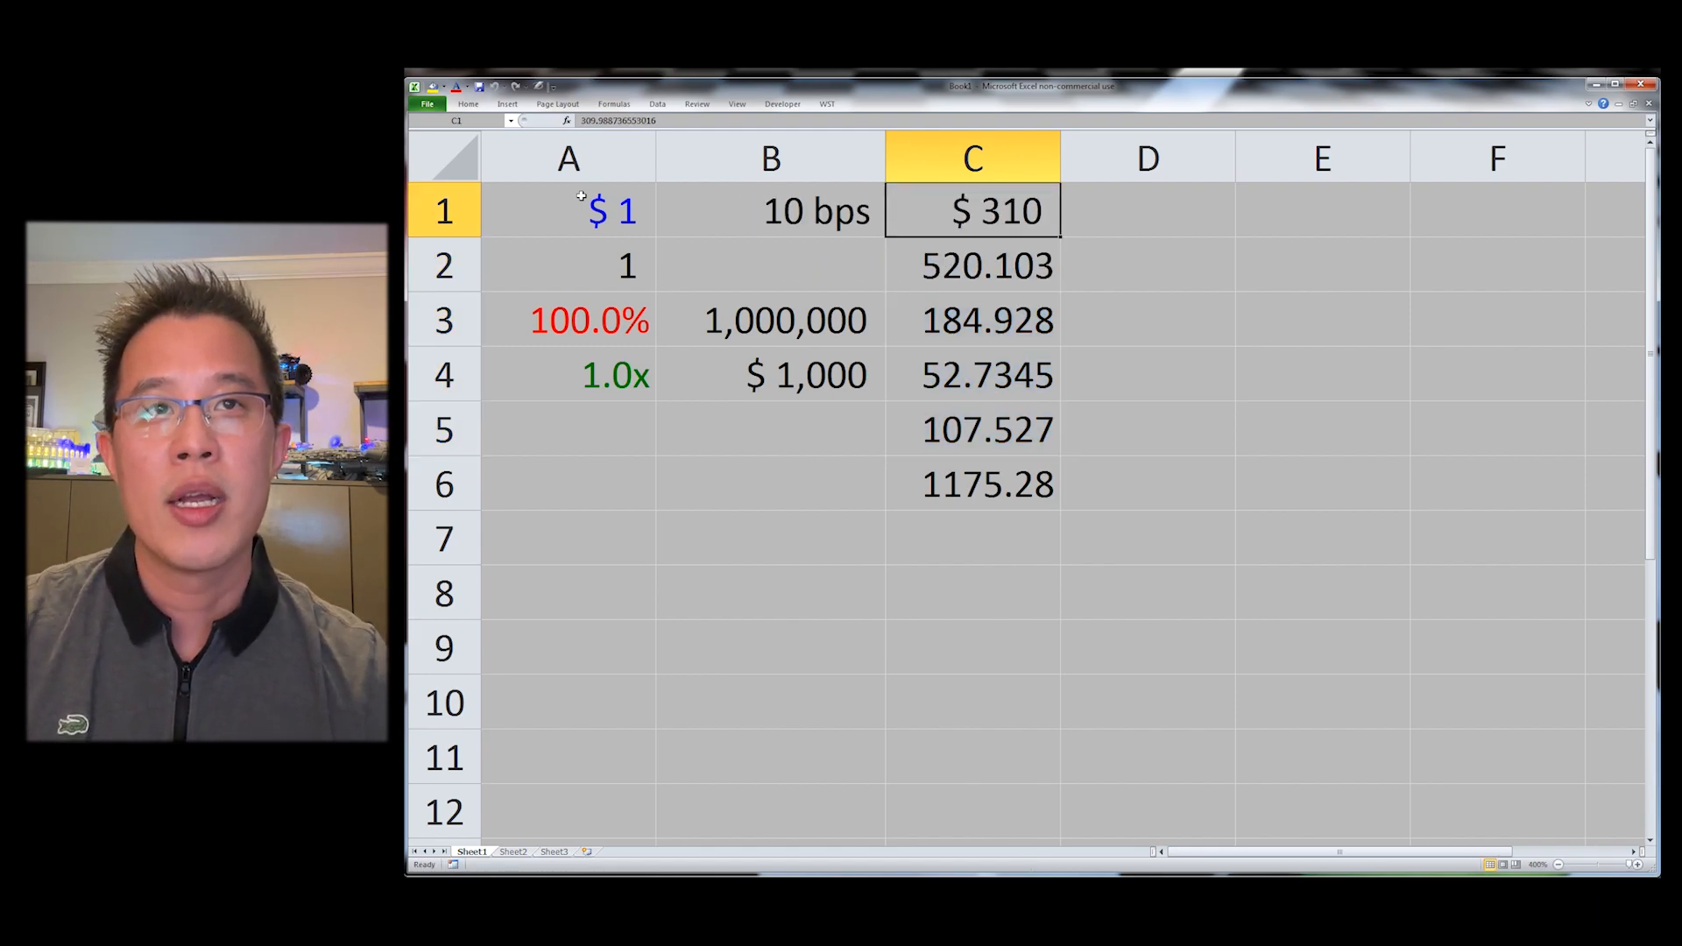
# Step: Apply whole-number format to C2:C5
pyautogui.press('Down')
pyautogui.hotkey('shift', 'Down')
pyautogui.hotkey('shift', 'Down')
pyautogui.hotkey('shift', 'Down')
pyautogui.hotkey('ctrl', 'shift', '1')
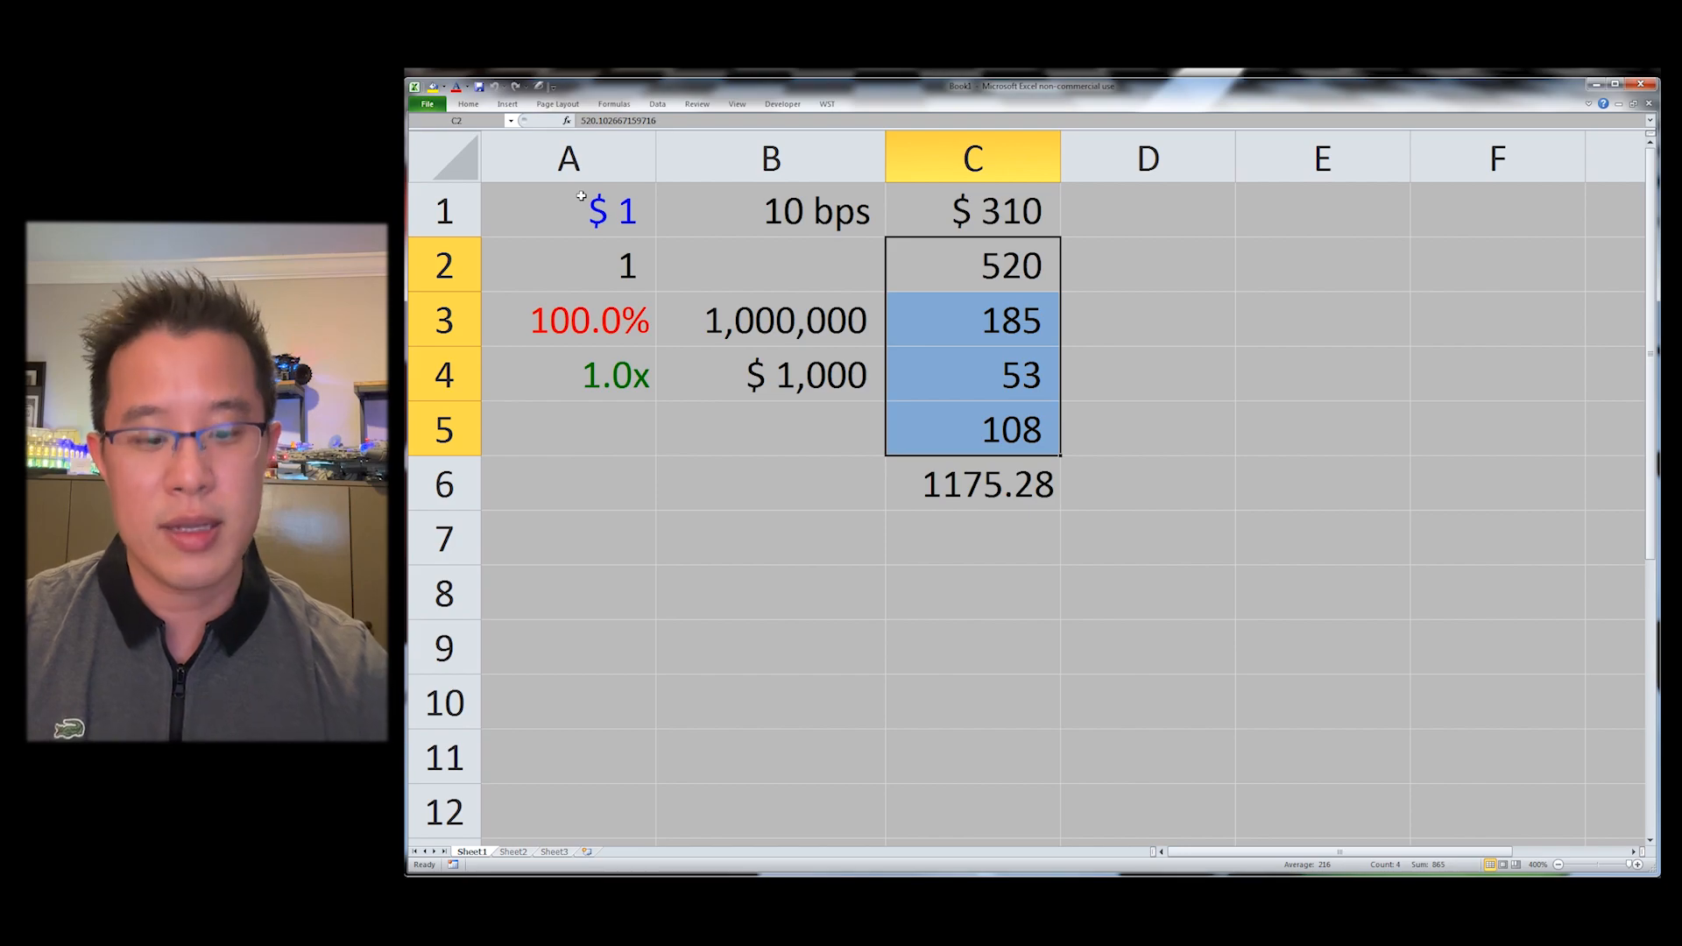
# Step: Underline C5 and apply currency format to the total in C6
pyautogui.hotkey('ctrl', 'Down')
pyautogui.press('Up')
pyautogui.hotkey('ctrl', 'u')
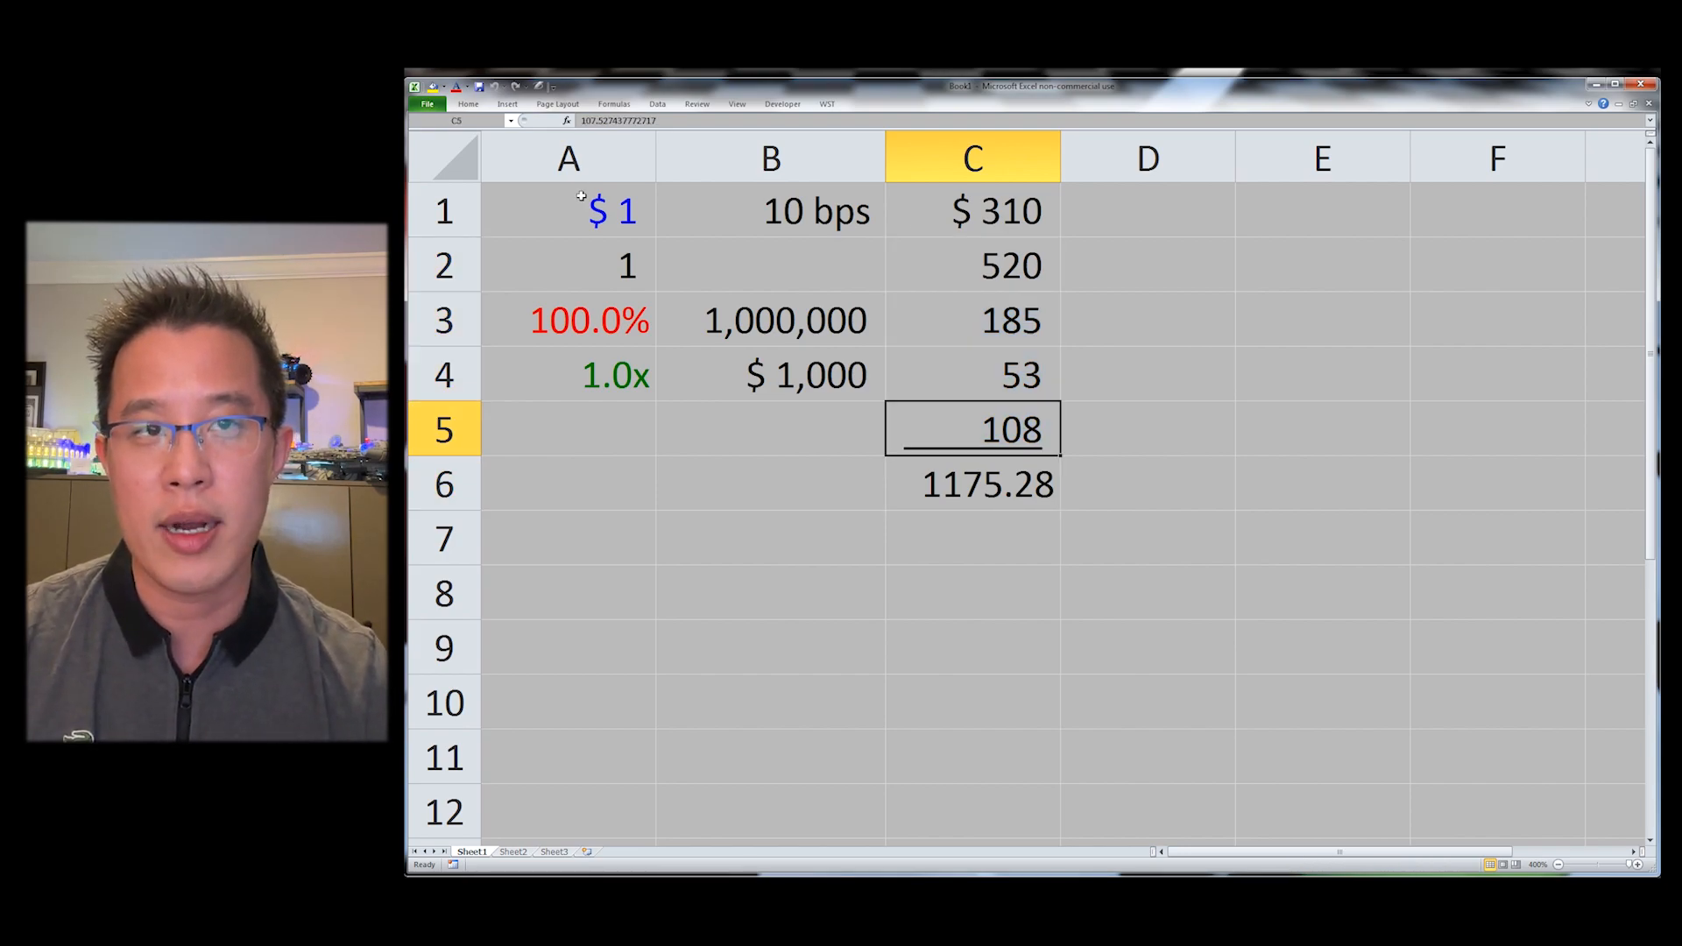
pyautogui.press('Down')
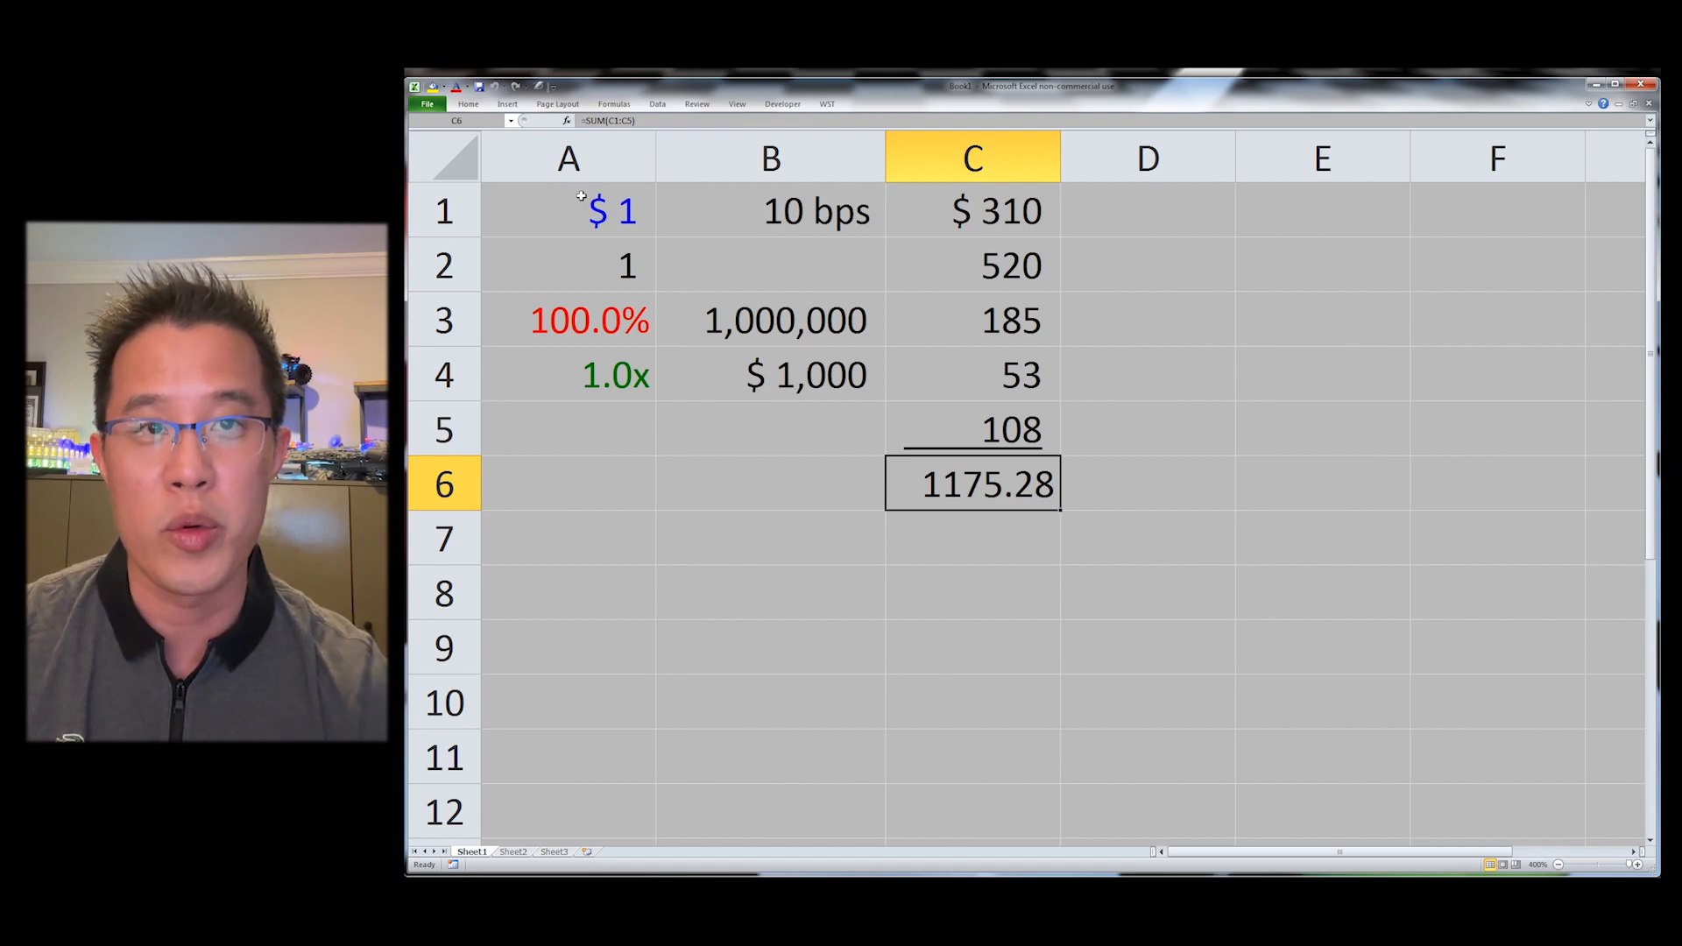
pyautogui.hotkey('ctrl', 'shift', '4')
# Step: Inspect the full stored values of cells C5 up to C1 in edit mode
pyautogui.press('Up')
pyautogui.press('F2')
pyautogui.press('Up')
pyautogui.press('F2')
pyautogui.press('Up')
pyautogui.press('Up')
pyautogui.press('F2')
pyautogui.press('Up')
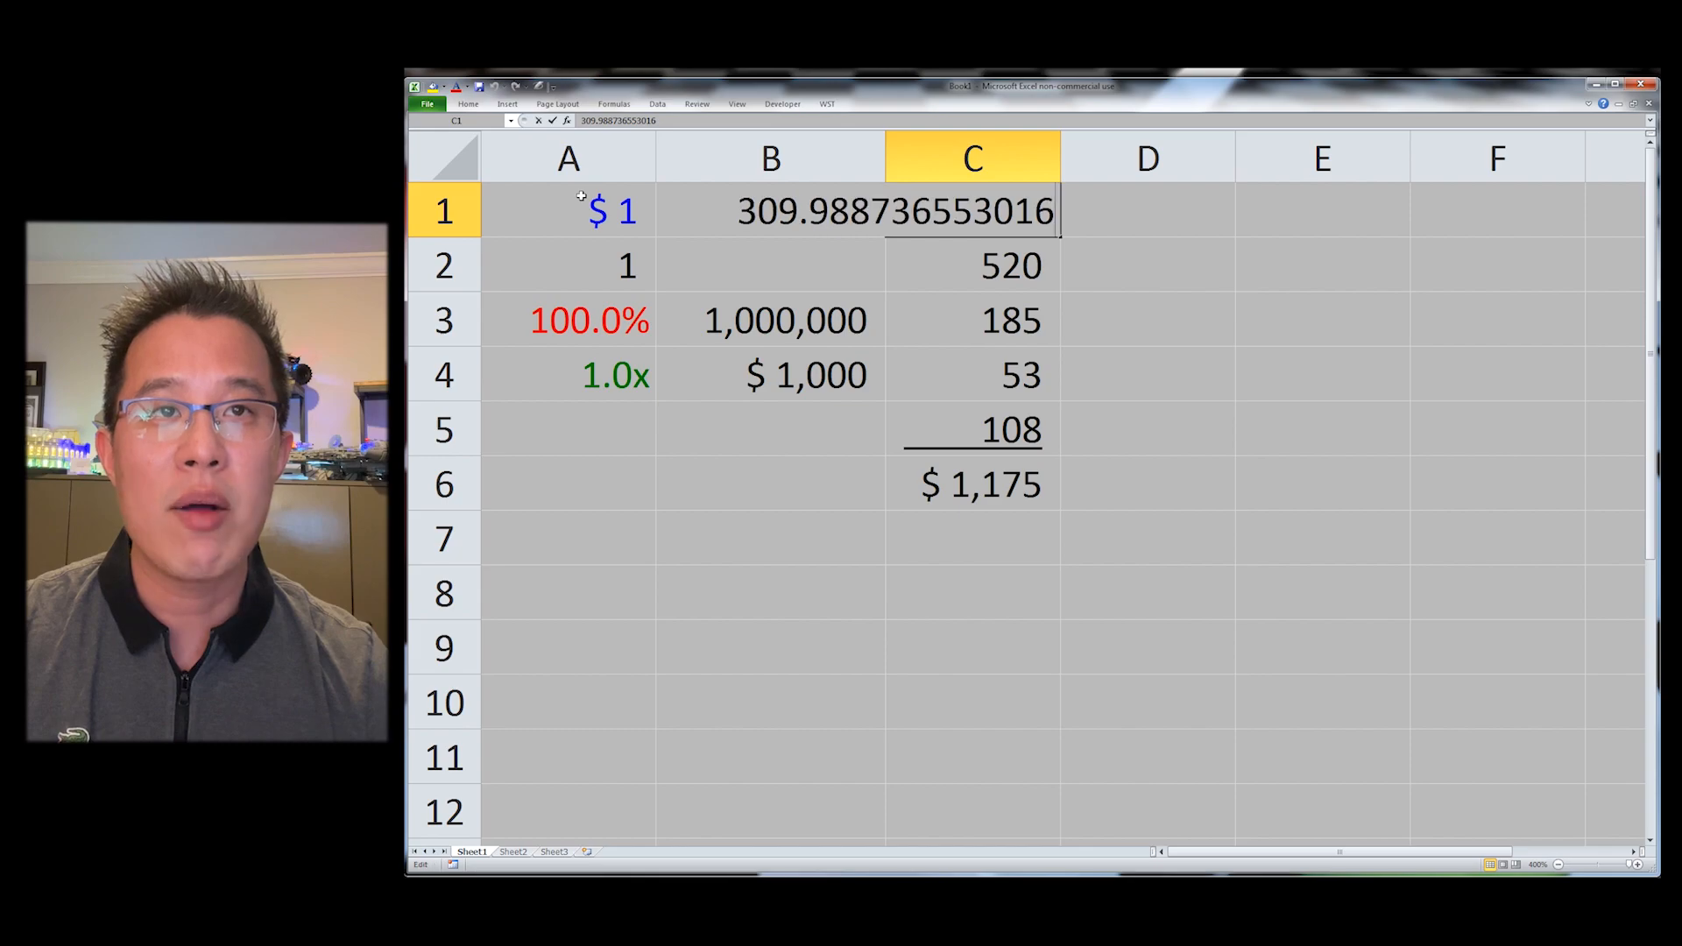
# Step: Apply General format to C1:C6 and undo it
pyautogui.hotkey('ctrl', 'shift', 'Down')
pyautogui.hotkey('ctrl', 'shift', '`')
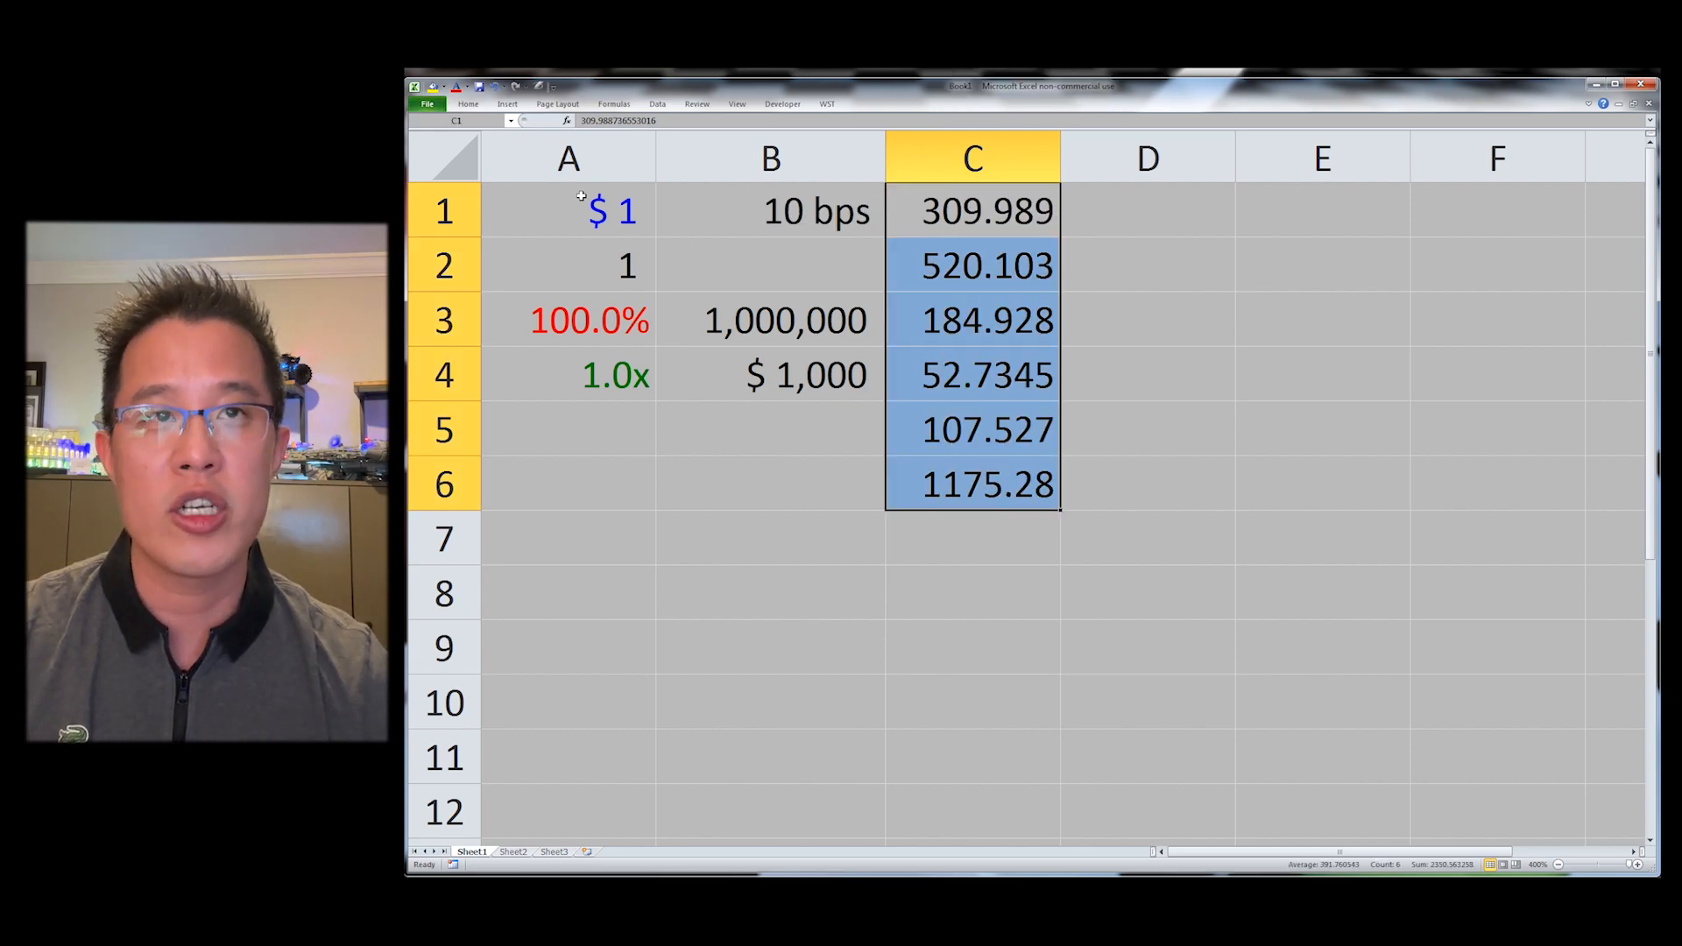
pyautogui.hotkey('ctrl', 'z')
# Step: Try WST Block Formatting (Totals) on C1:C6 and return the column to its original formatting
pyautogui.press('Down')
pyautogui.press('Down')
pyautogui.press('Down')
pyautogui.press('Down')
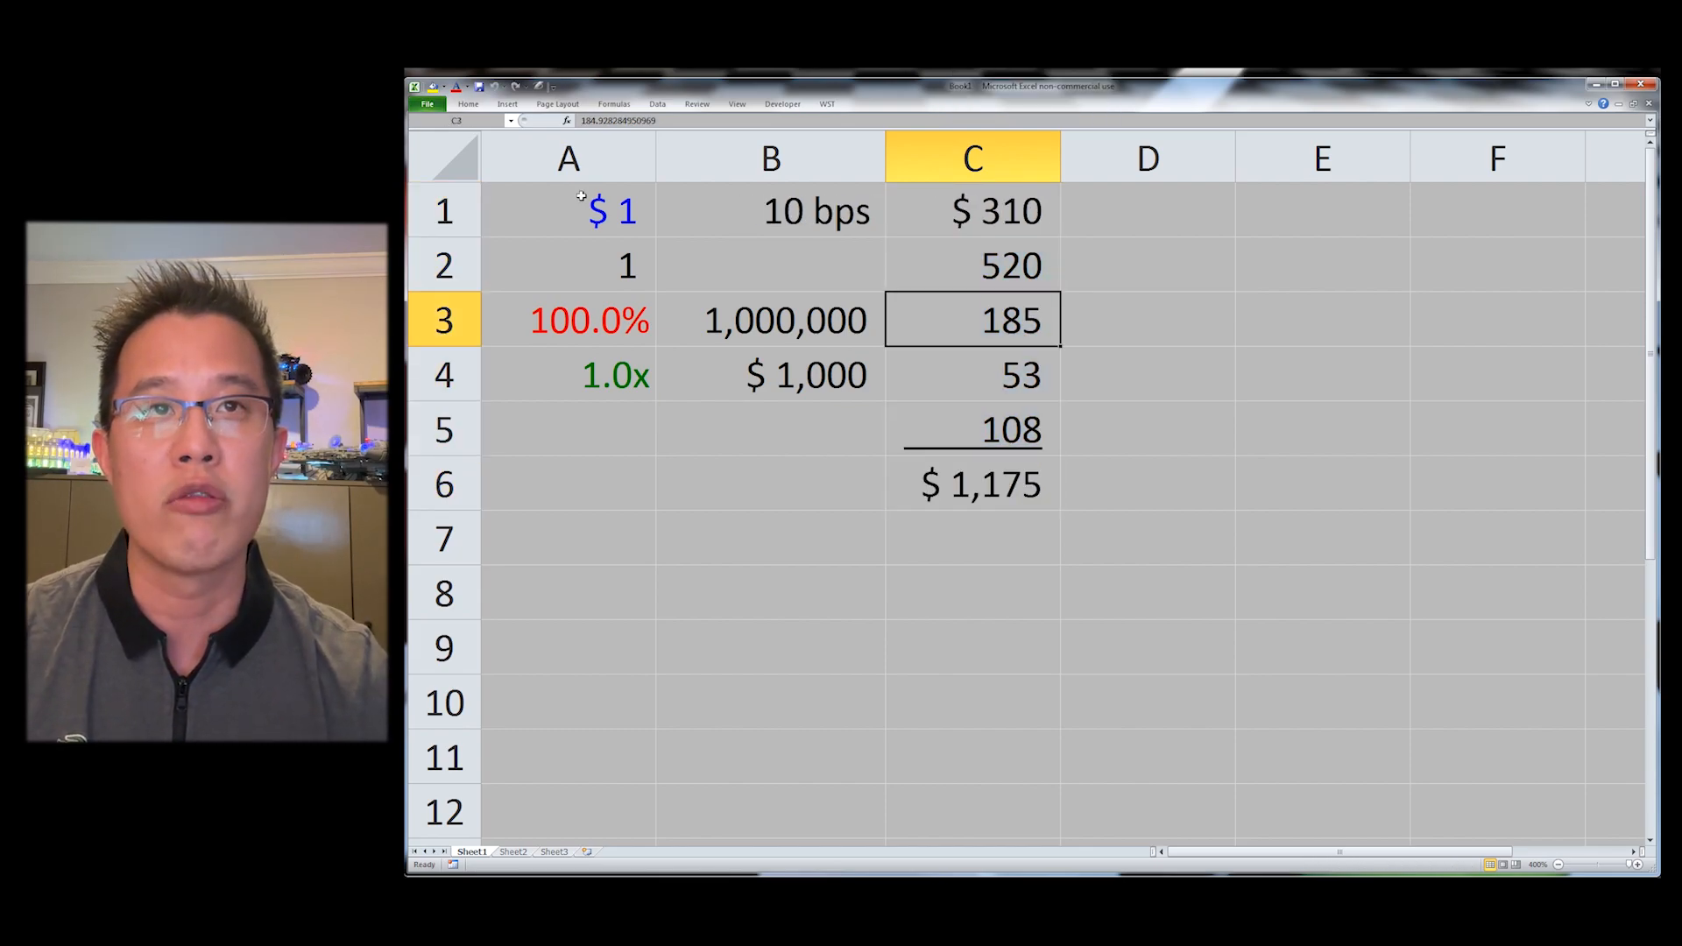
pyautogui.press('Down')
pyautogui.hotkey('ctrl', 'shift', 'Up')
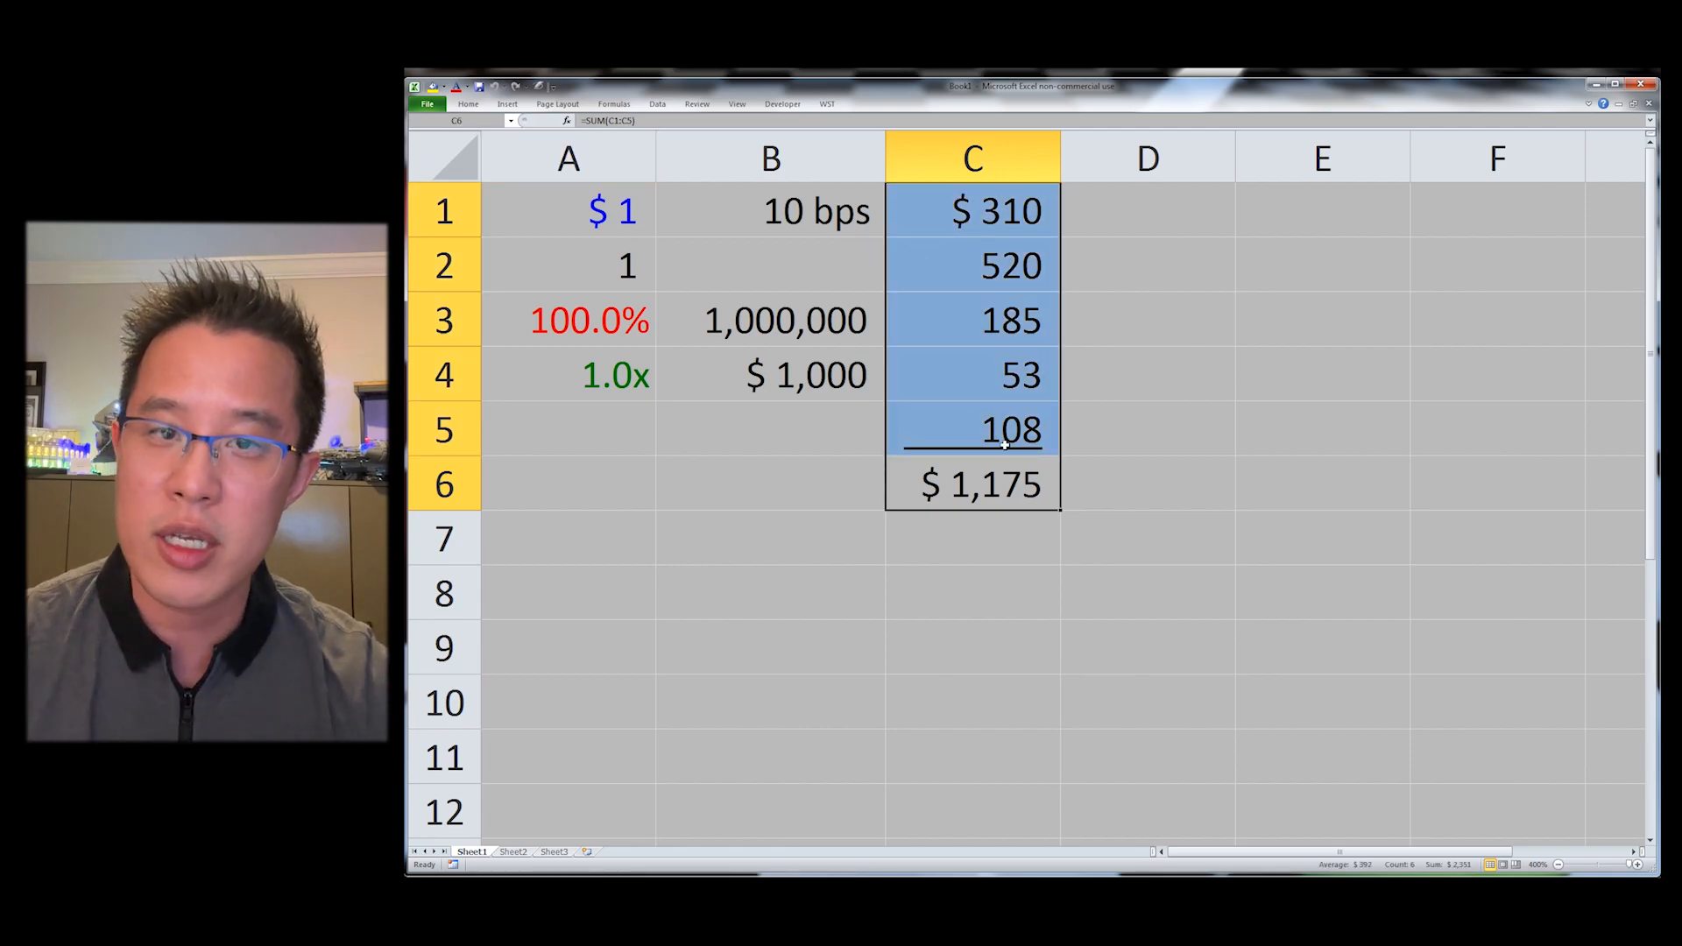
pyautogui.hotkey('alt', 'y')
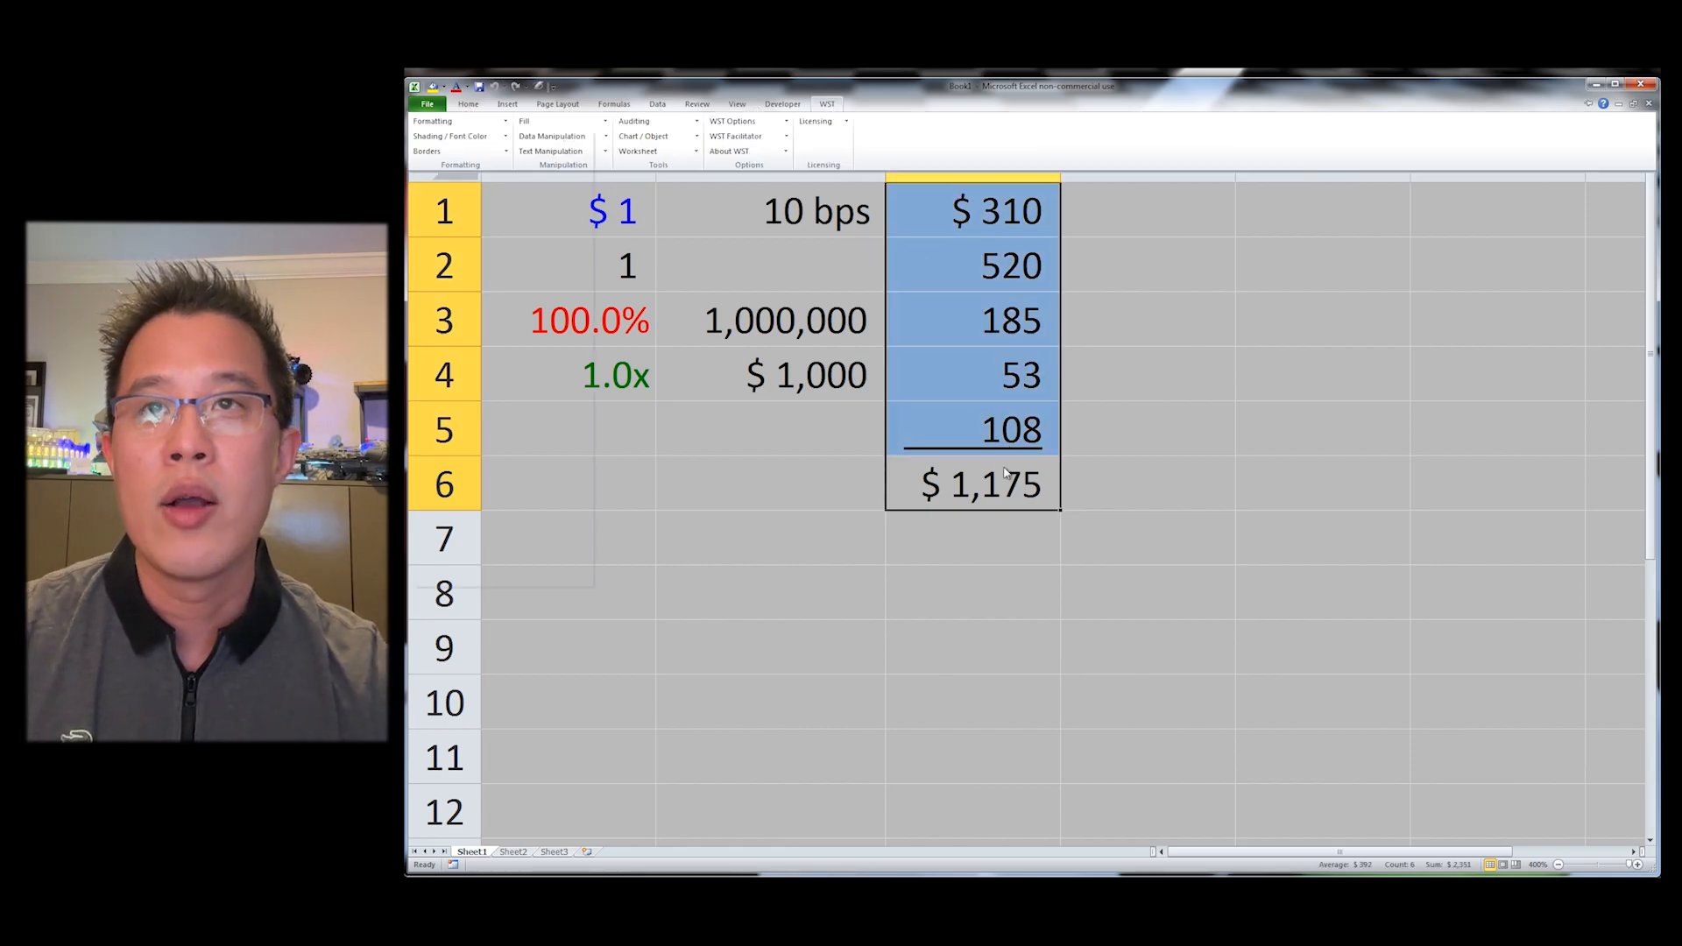
pyautogui.press('f')
pyautogui.press('Down')
pyautogui.press('Down')
pyautogui.press('Down')
pyautogui.press('Down')
pyautogui.press('Down')
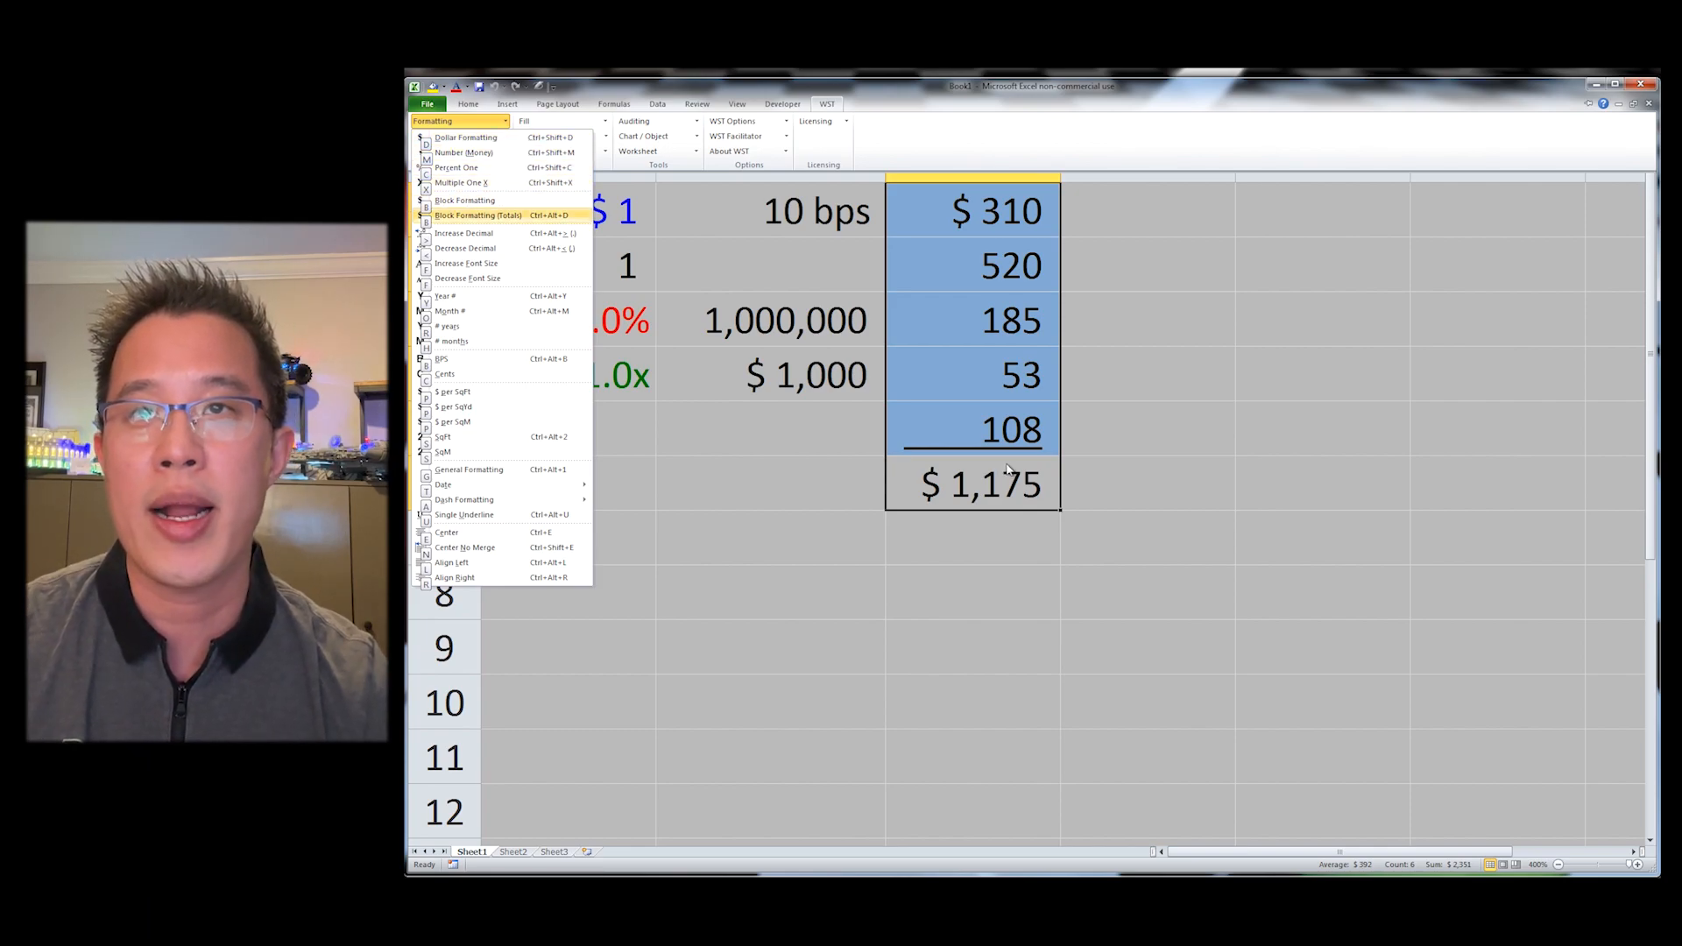
pyautogui.press('Up')
pyautogui.press('Return')
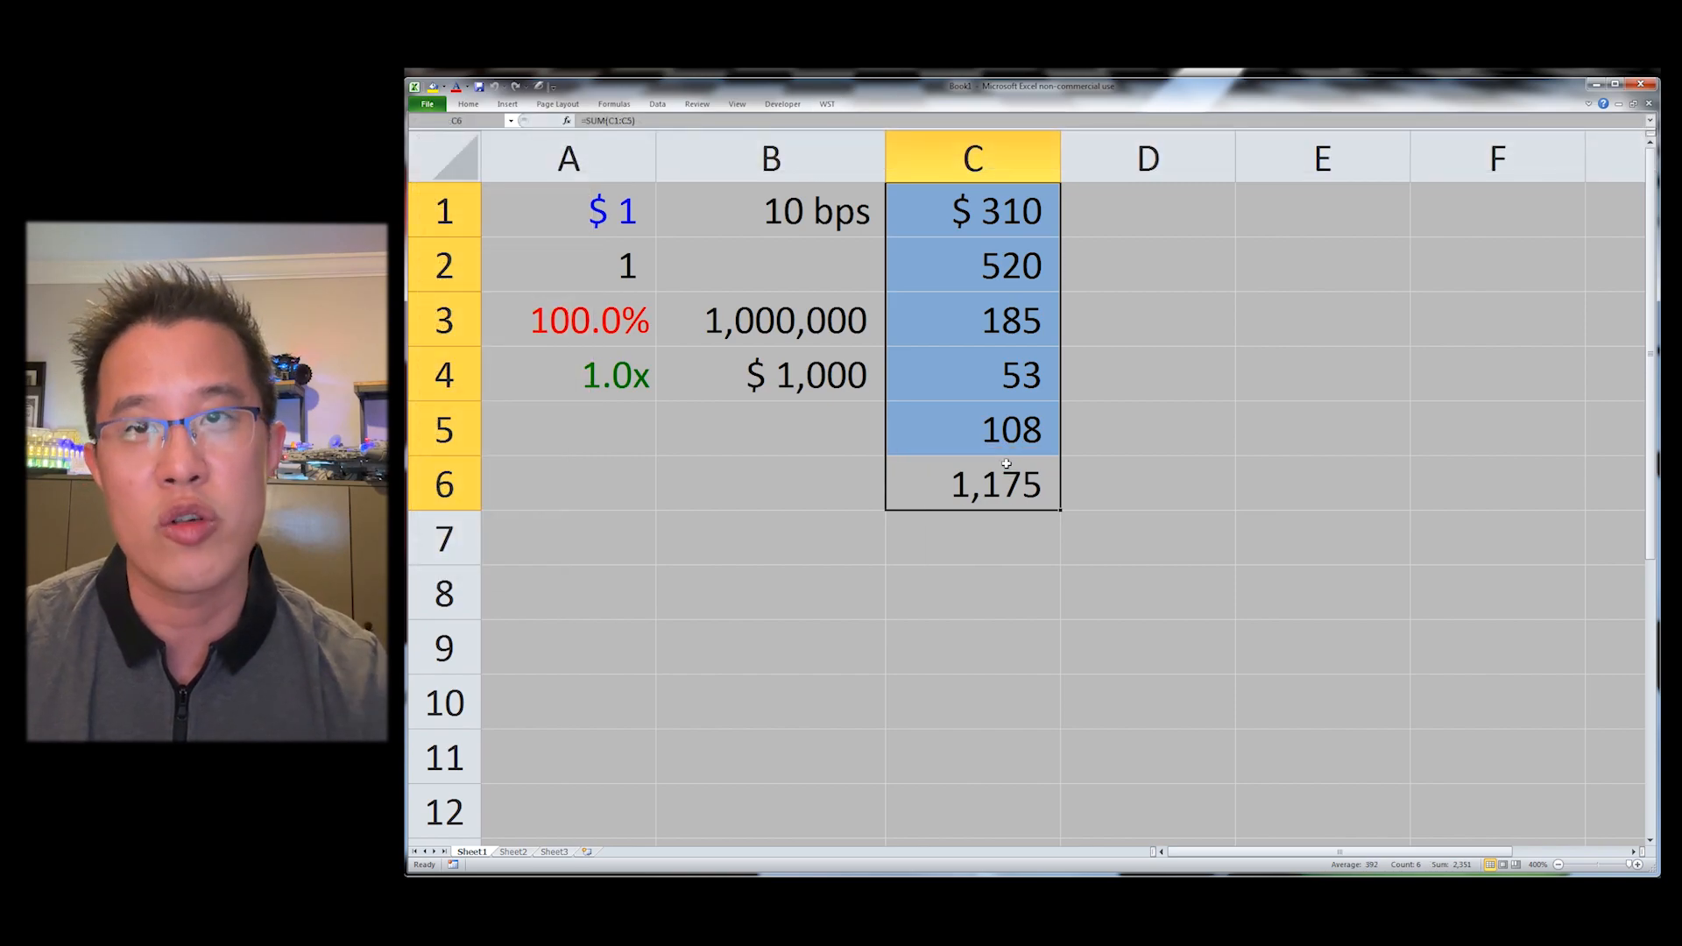
pyautogui.hotkey('alt', 'y')
pyautogui.press('f')
pyautogui.press('Down')
pyautogui.press('Down')
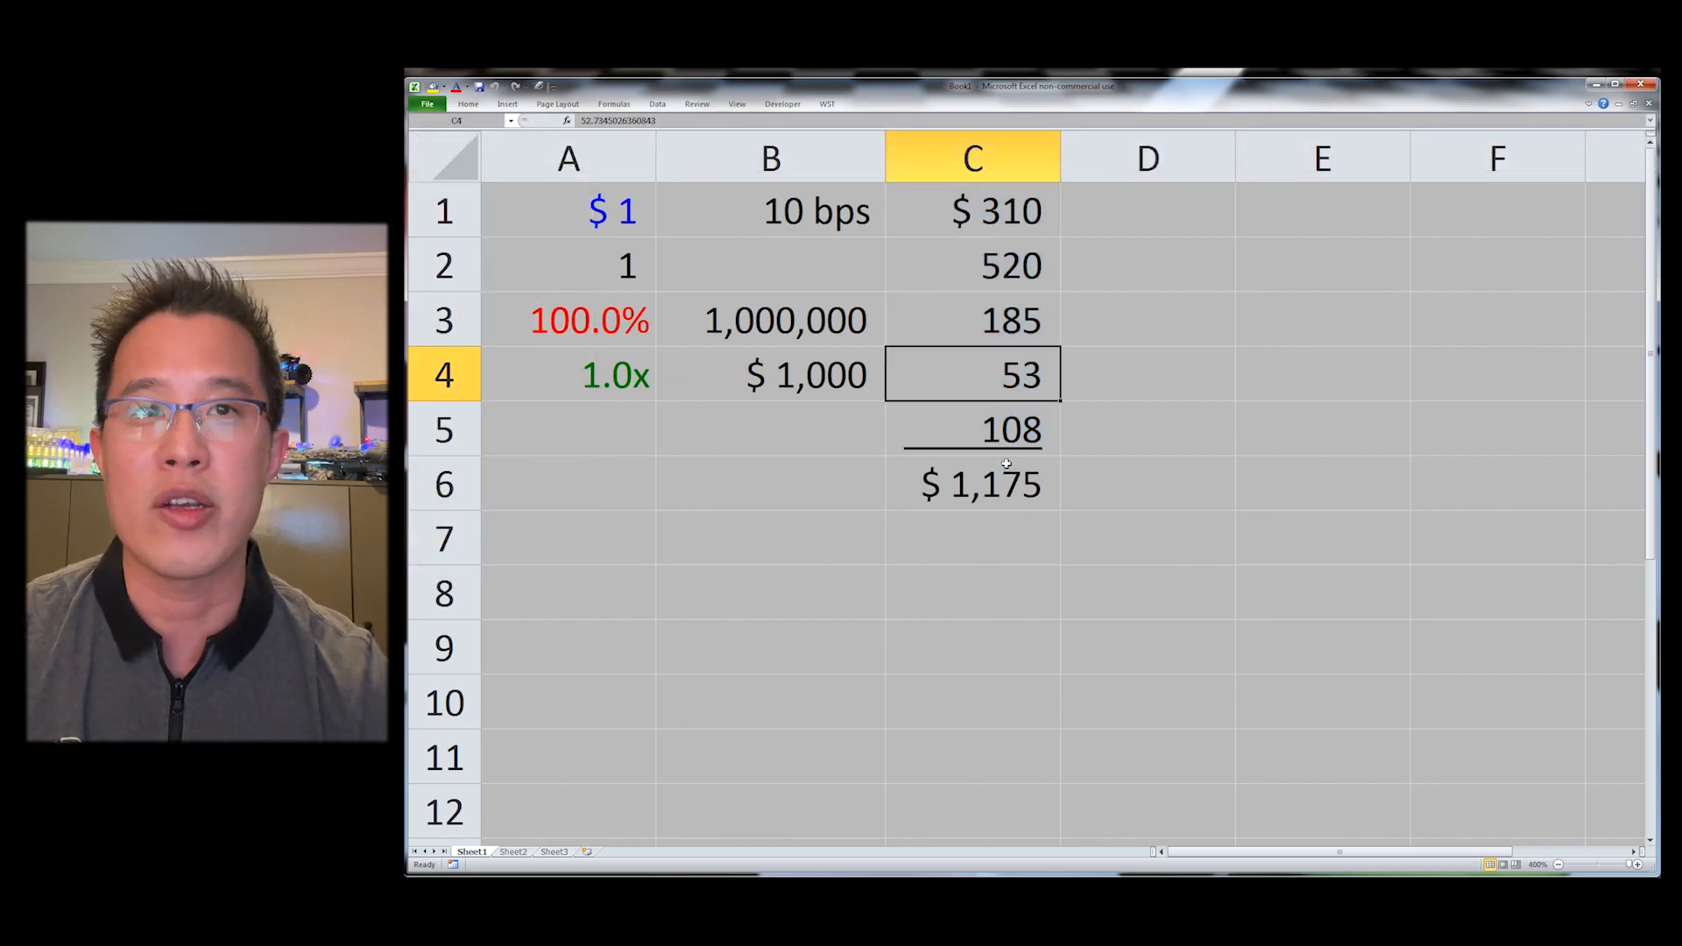
pyautogui.press('Up')
pyautogui.press('Up')
pyautogui.press('Up')
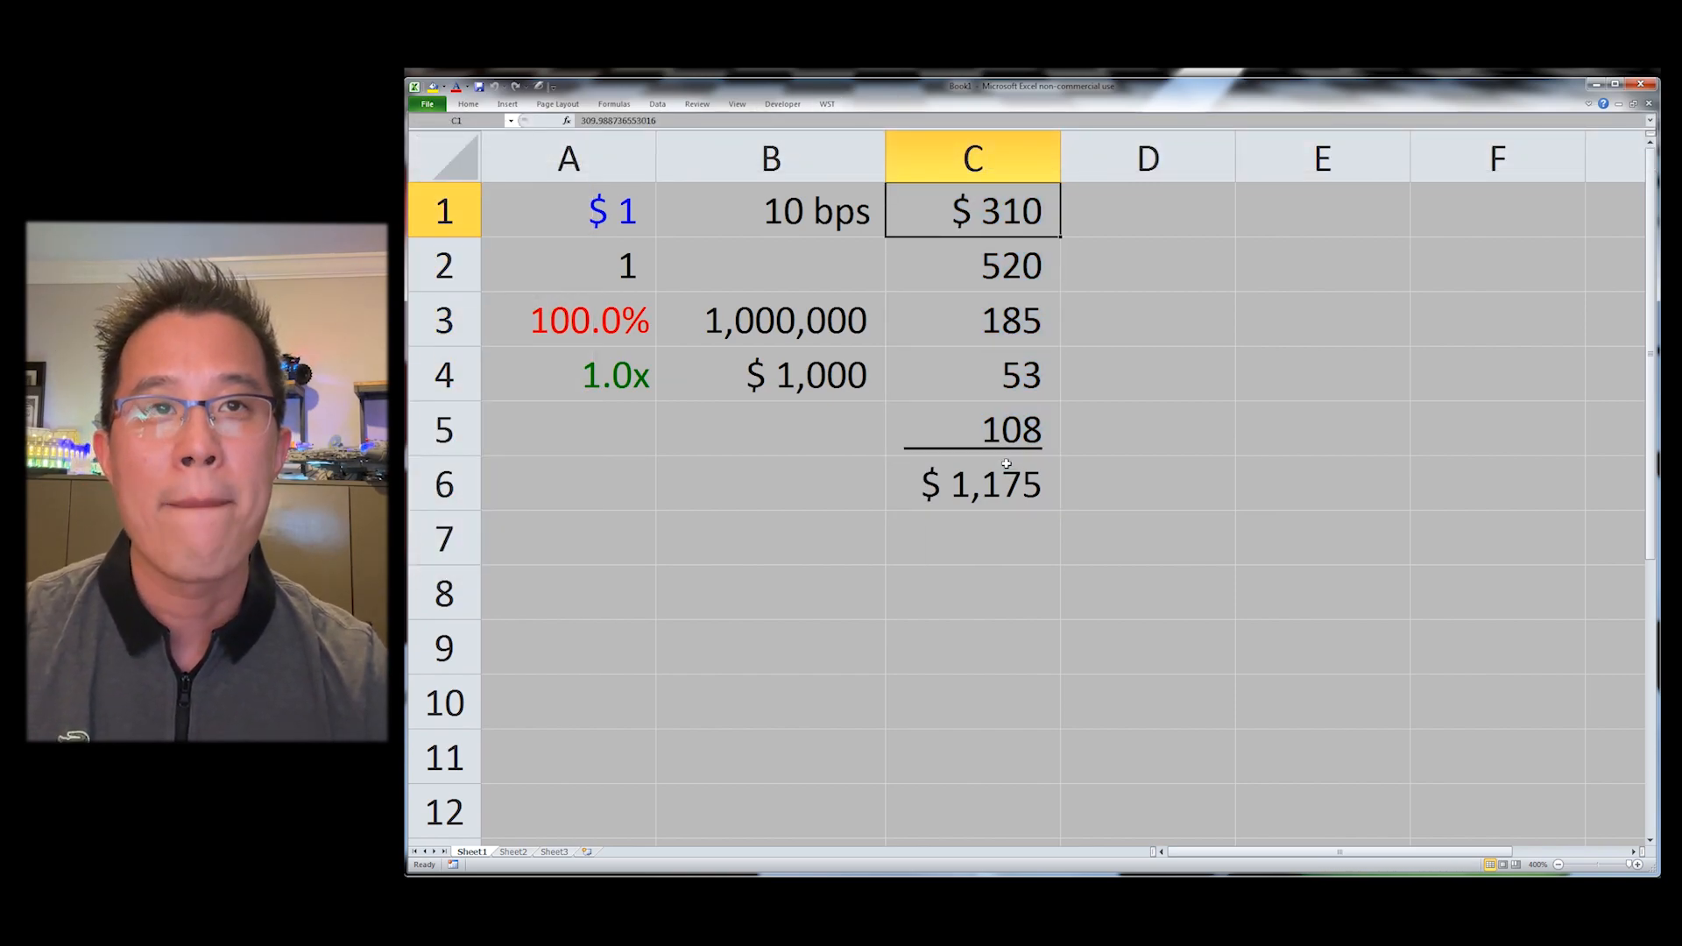
# Step: Increase the decimal places shown in C1, then decrease them back to whole dollars
pyautogui.hotkey('alt', 'h')
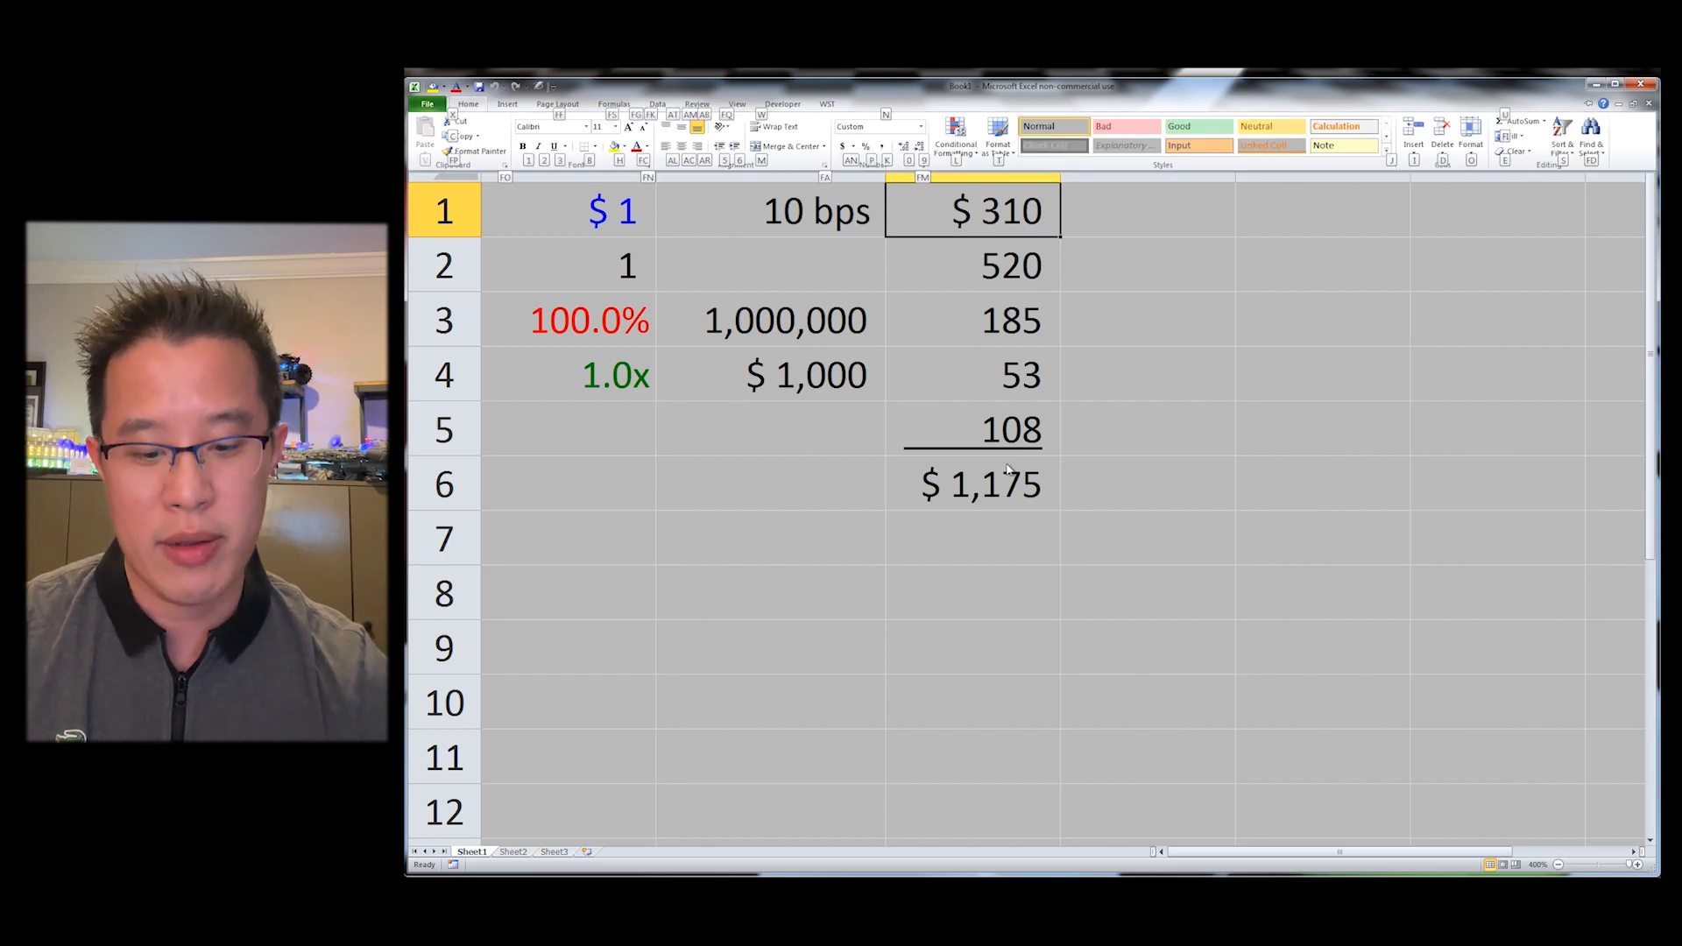
pyautogui.press('0')
pyautogui.hotkey('alt', 'h')
pyautogui.press('0')
pyautogui.press('0')
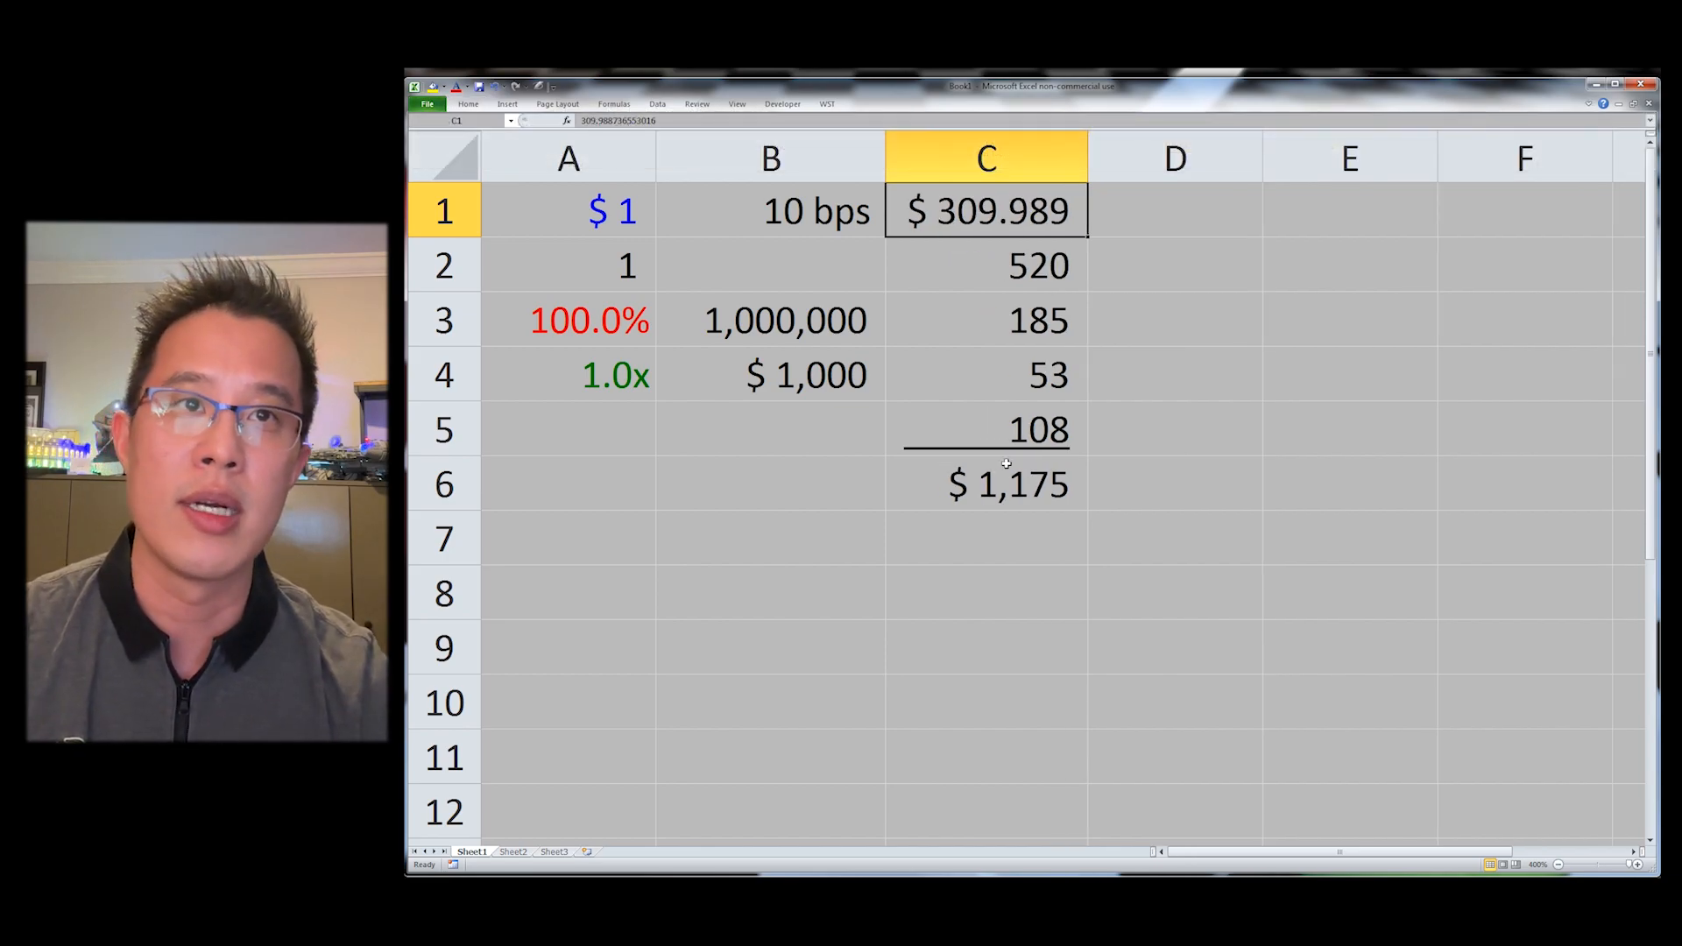
pyautogui.hotkey('alt', 'h')
pyautogui.press('9')
pyautogui.hotkey('alt', 'h')
pyautogui.press('9')
pyautogui.hotkey('alt', 'h')
pyautogui.press('9')
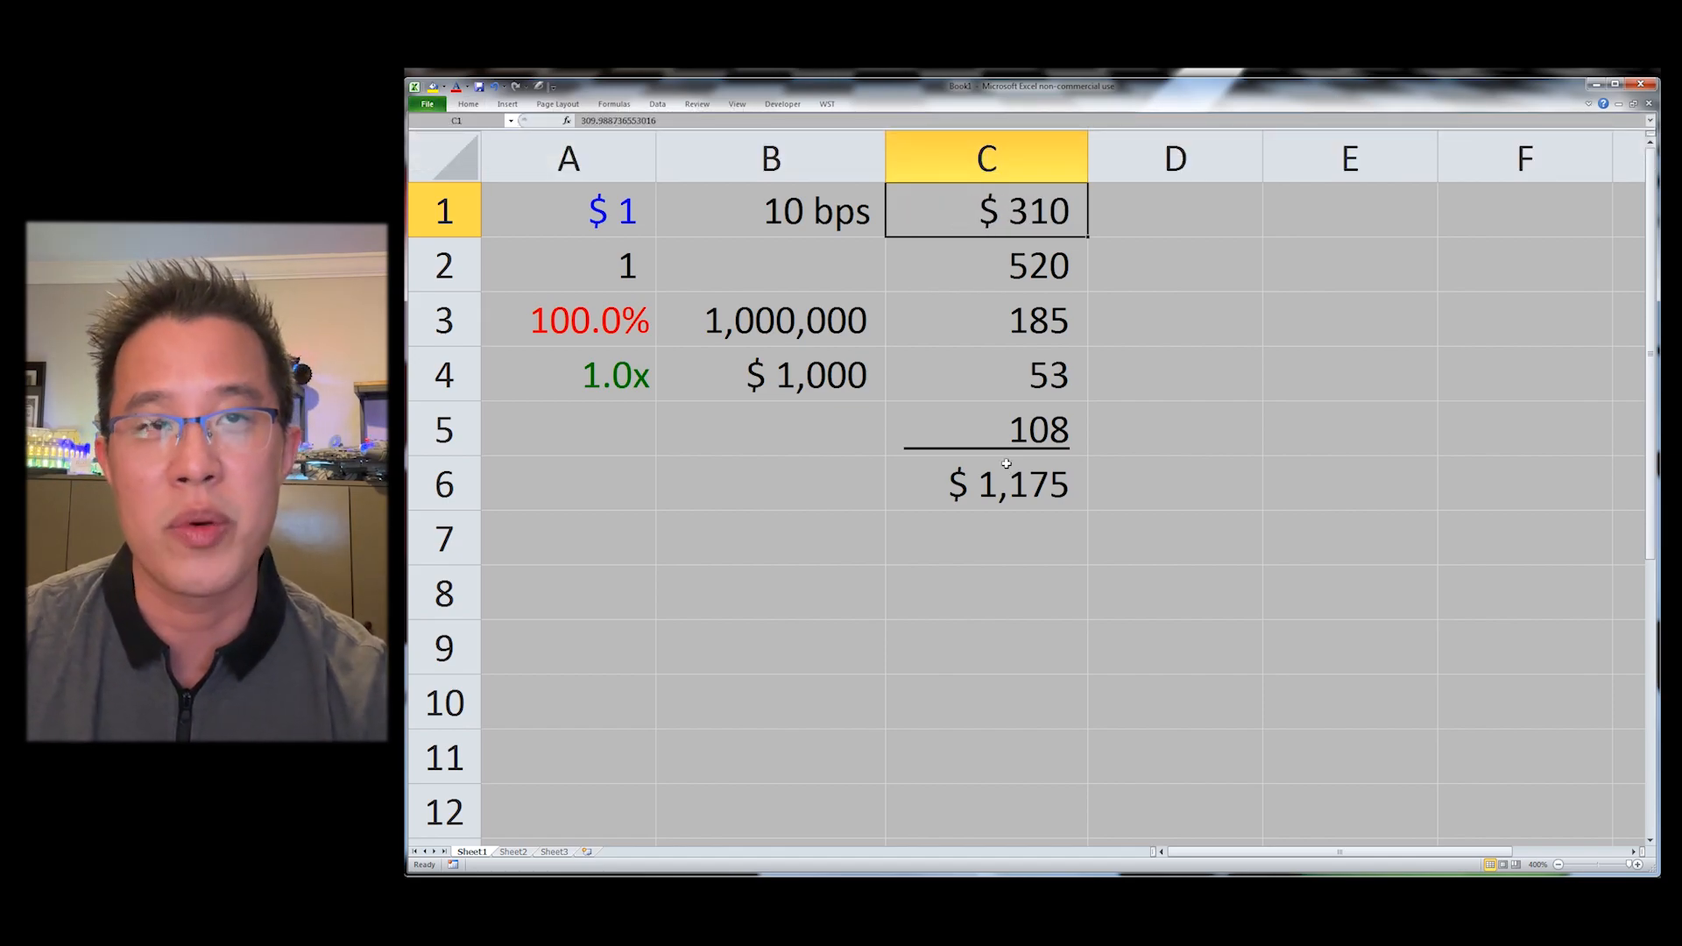
# Step: Add one decimal place to C1 and remove it again
pyautogui.hotkey('alt', 'h')
pyautogui.press('0')
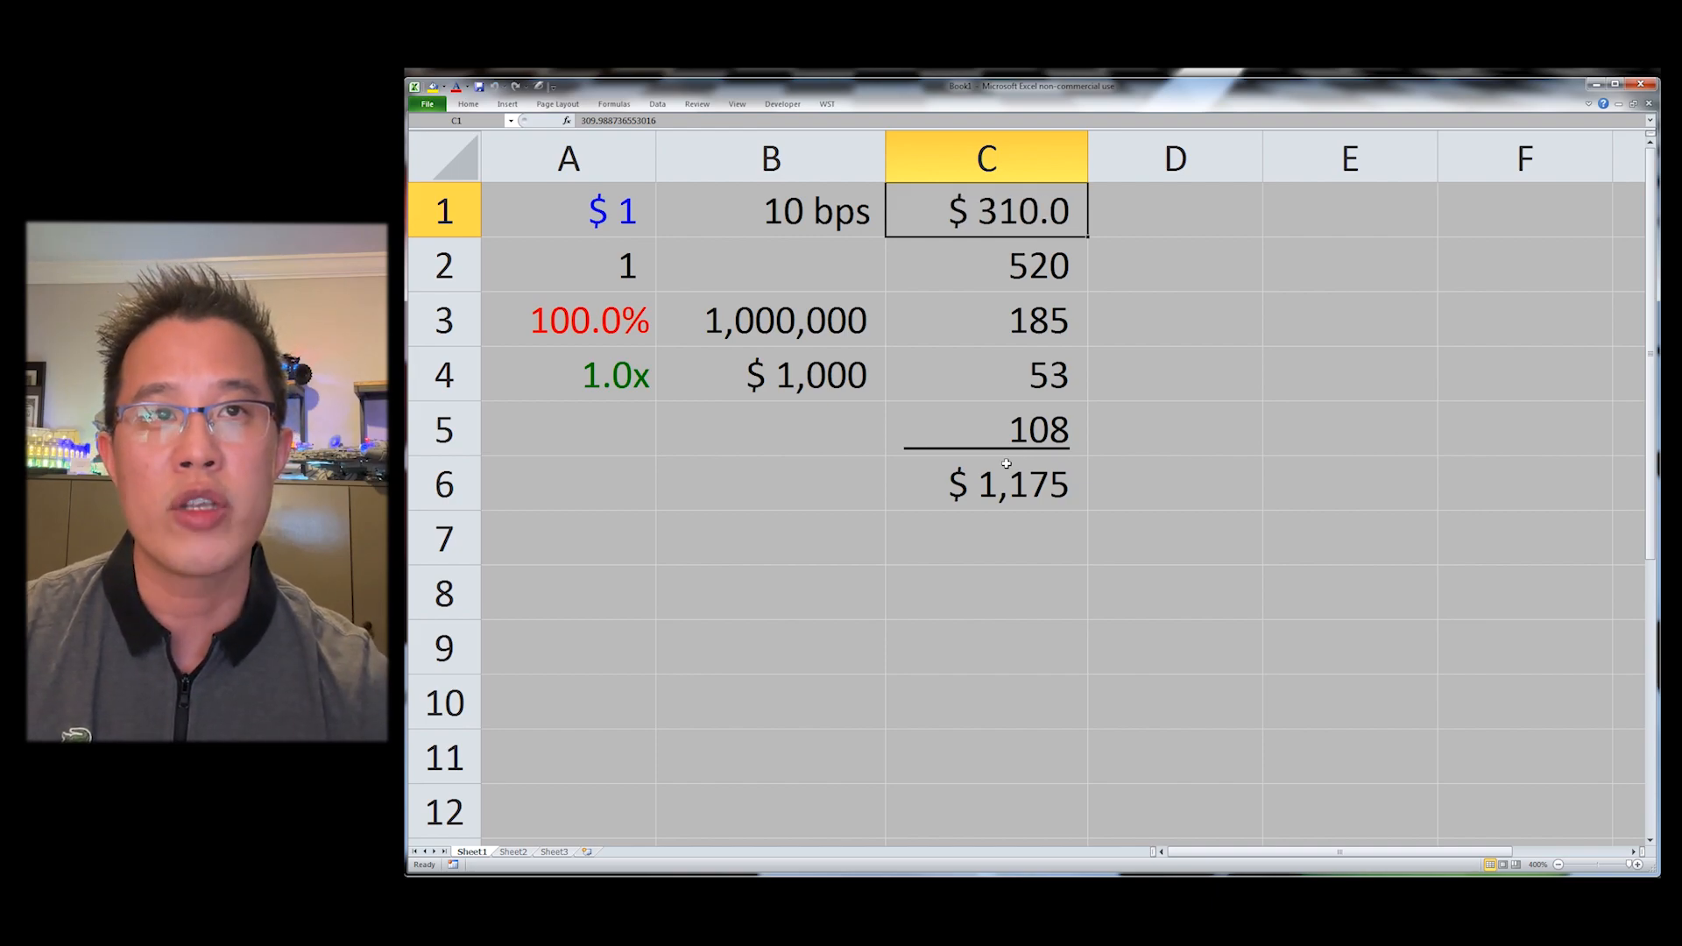
pyautogui.hotkey('alt', 'h')
pyautogui.press('0')
pyautogui.hotkey('alt', 'h')
pyautogui.press('0')
pyautogui.hotkey('alt', 'h')
pyautogui.press('9')
pyautogui.hotkey('alt', 'h')
pyautogui.press('9')
pyautogui.hotkey('alt', 'h')
pyautogui.press('9')
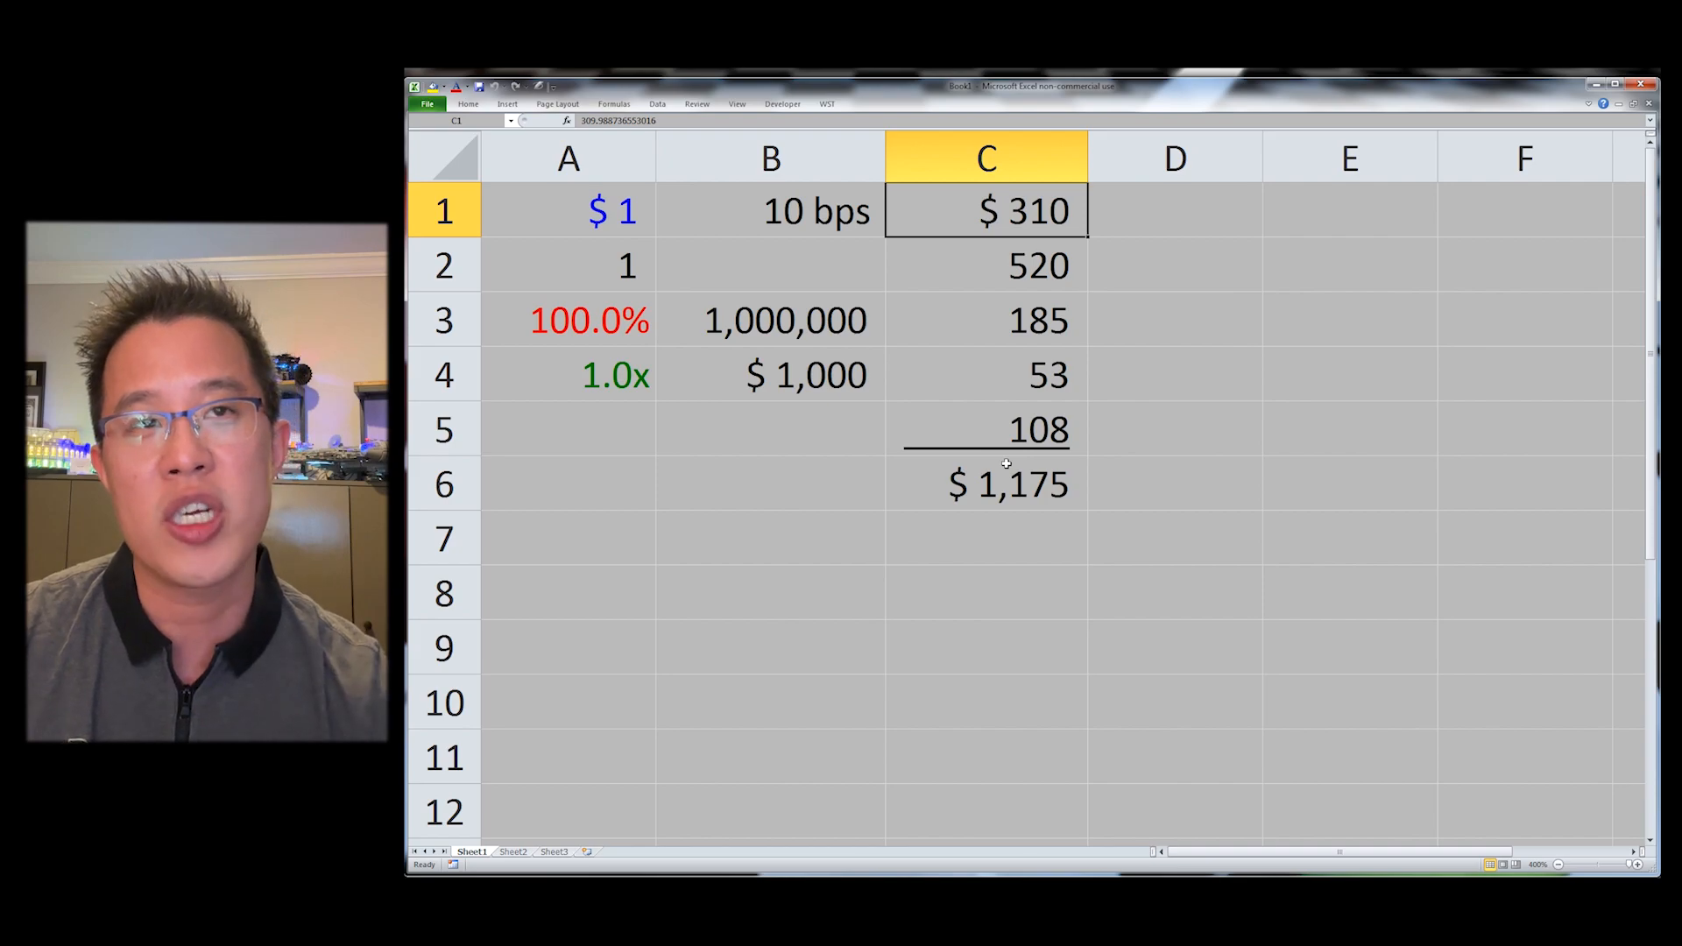
pyautogui.hotkey('alt', 'y')
pyautogui.press('1')
pyautogui.press('f')
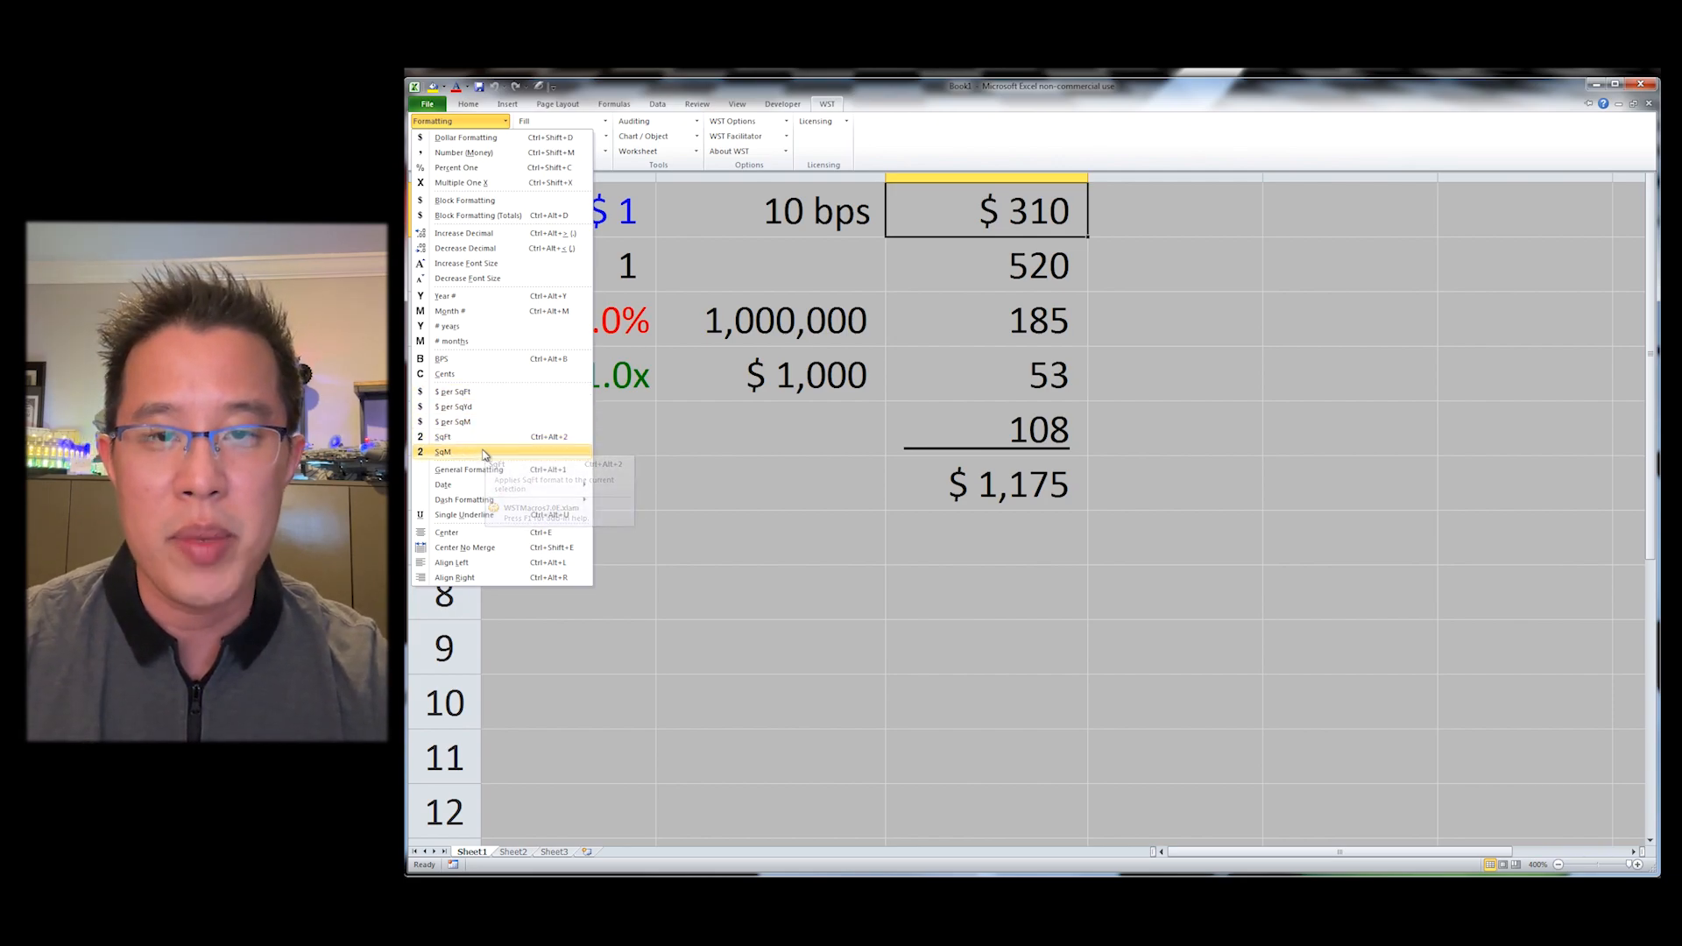
pyautogui.click(1037, 337)
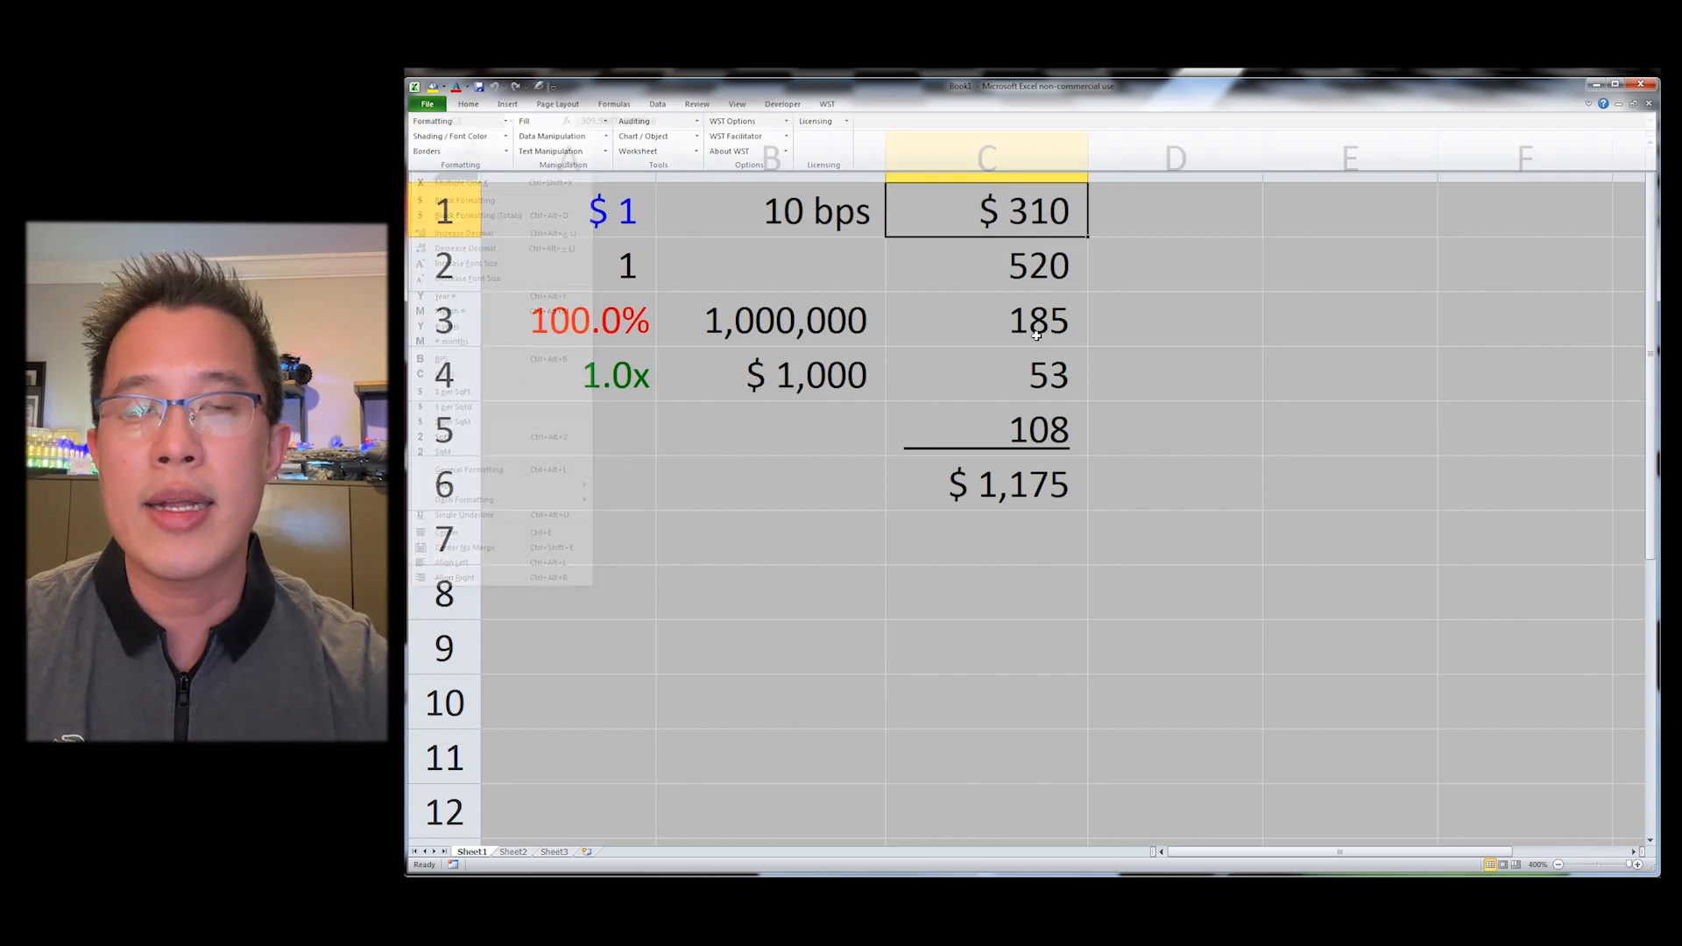
# Step: Label cell A8 as Year 1
pyautogui.hotkey('ctrl', 'Down')
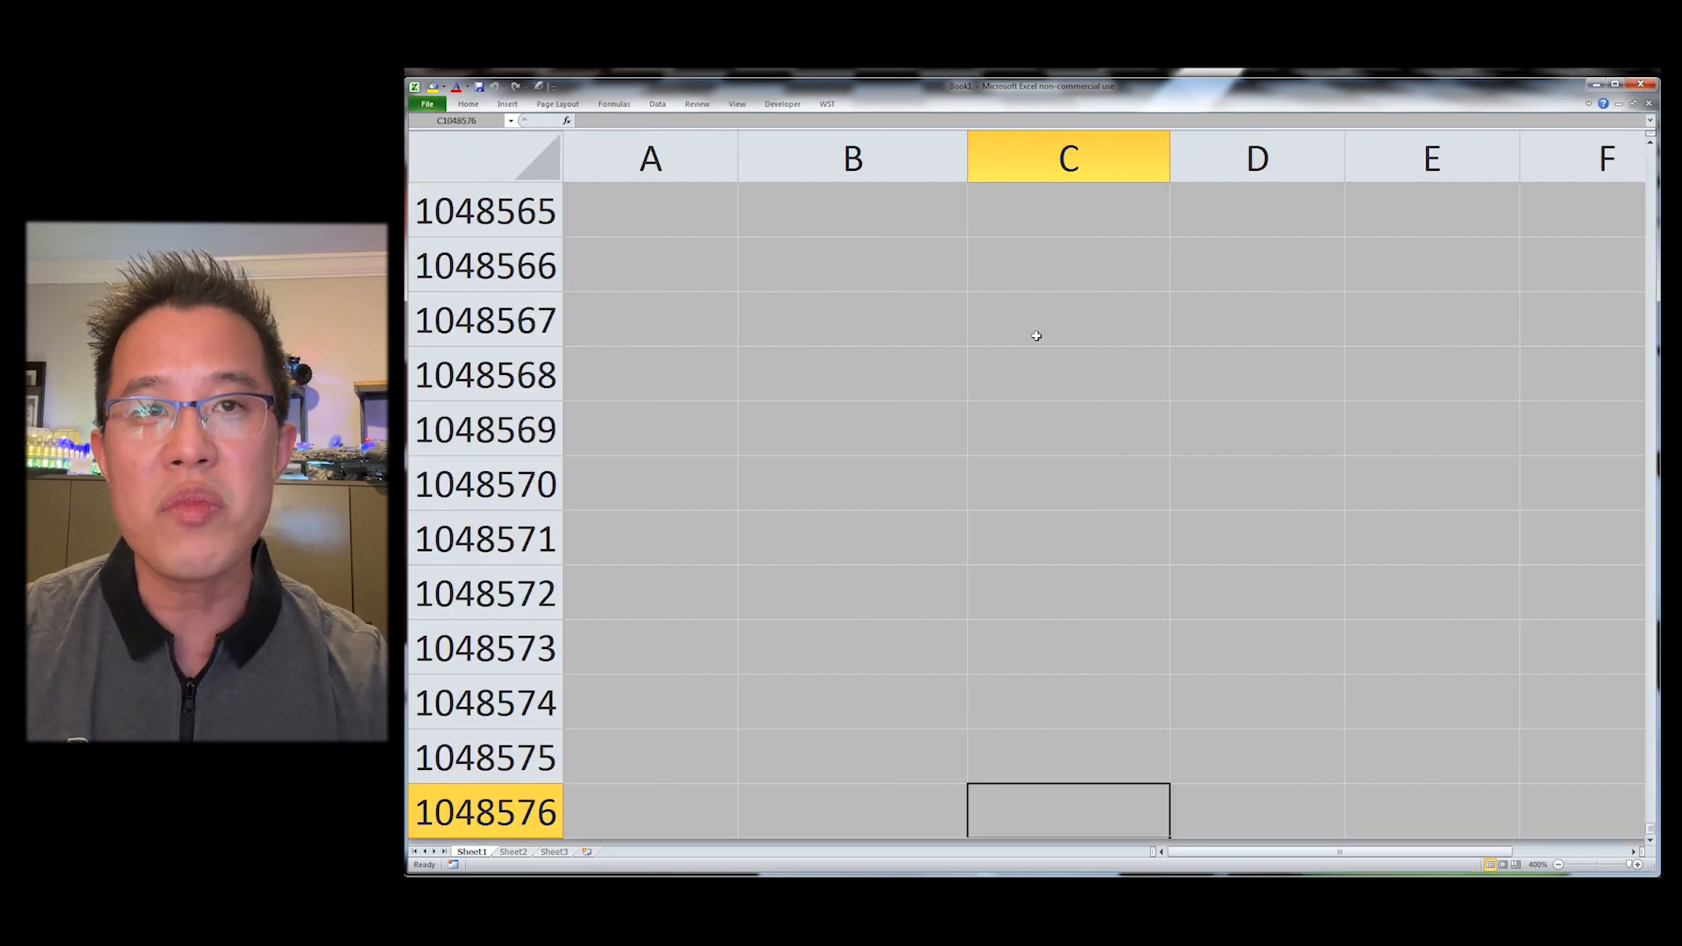
pyautogui.hotkey('ctrl', 'Up')
pyautogui.press('Down')
pyautogui.press('Down')
pyautogui.press('Left')
pyautogui.press('Left')
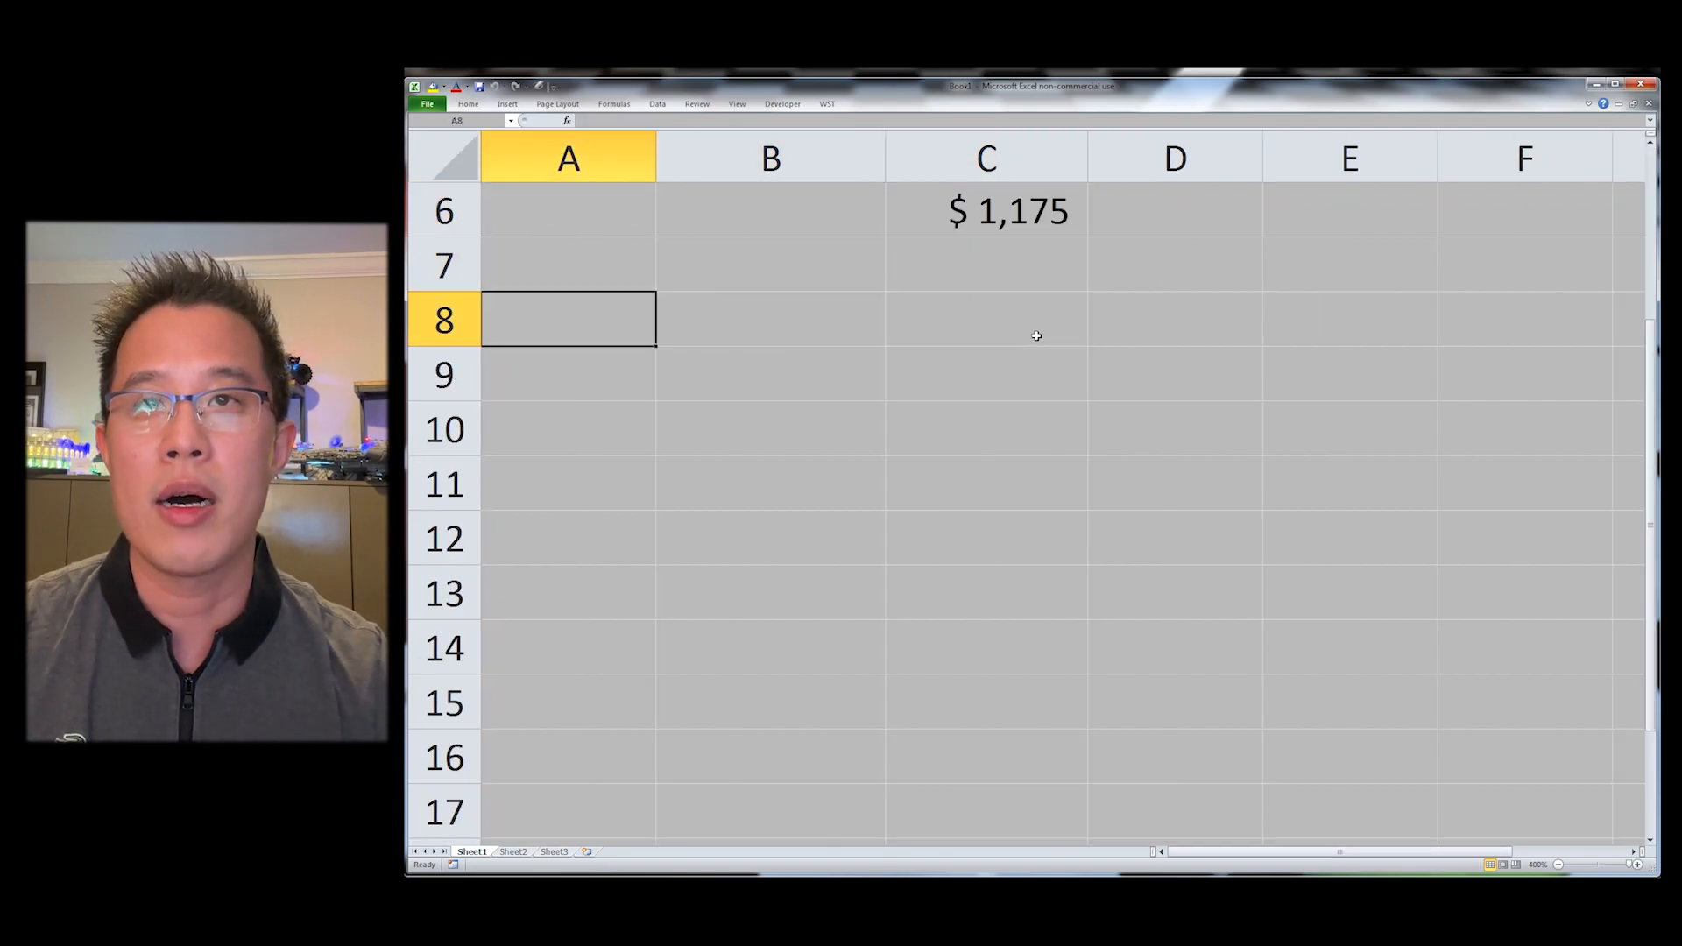
pyautogui.write('Year')
pyautogui.press('Tab')
pyautogui.press('Left')
pyautogui.press('Right')
pyautogui.press('Left')
pyautogui.press('F2')
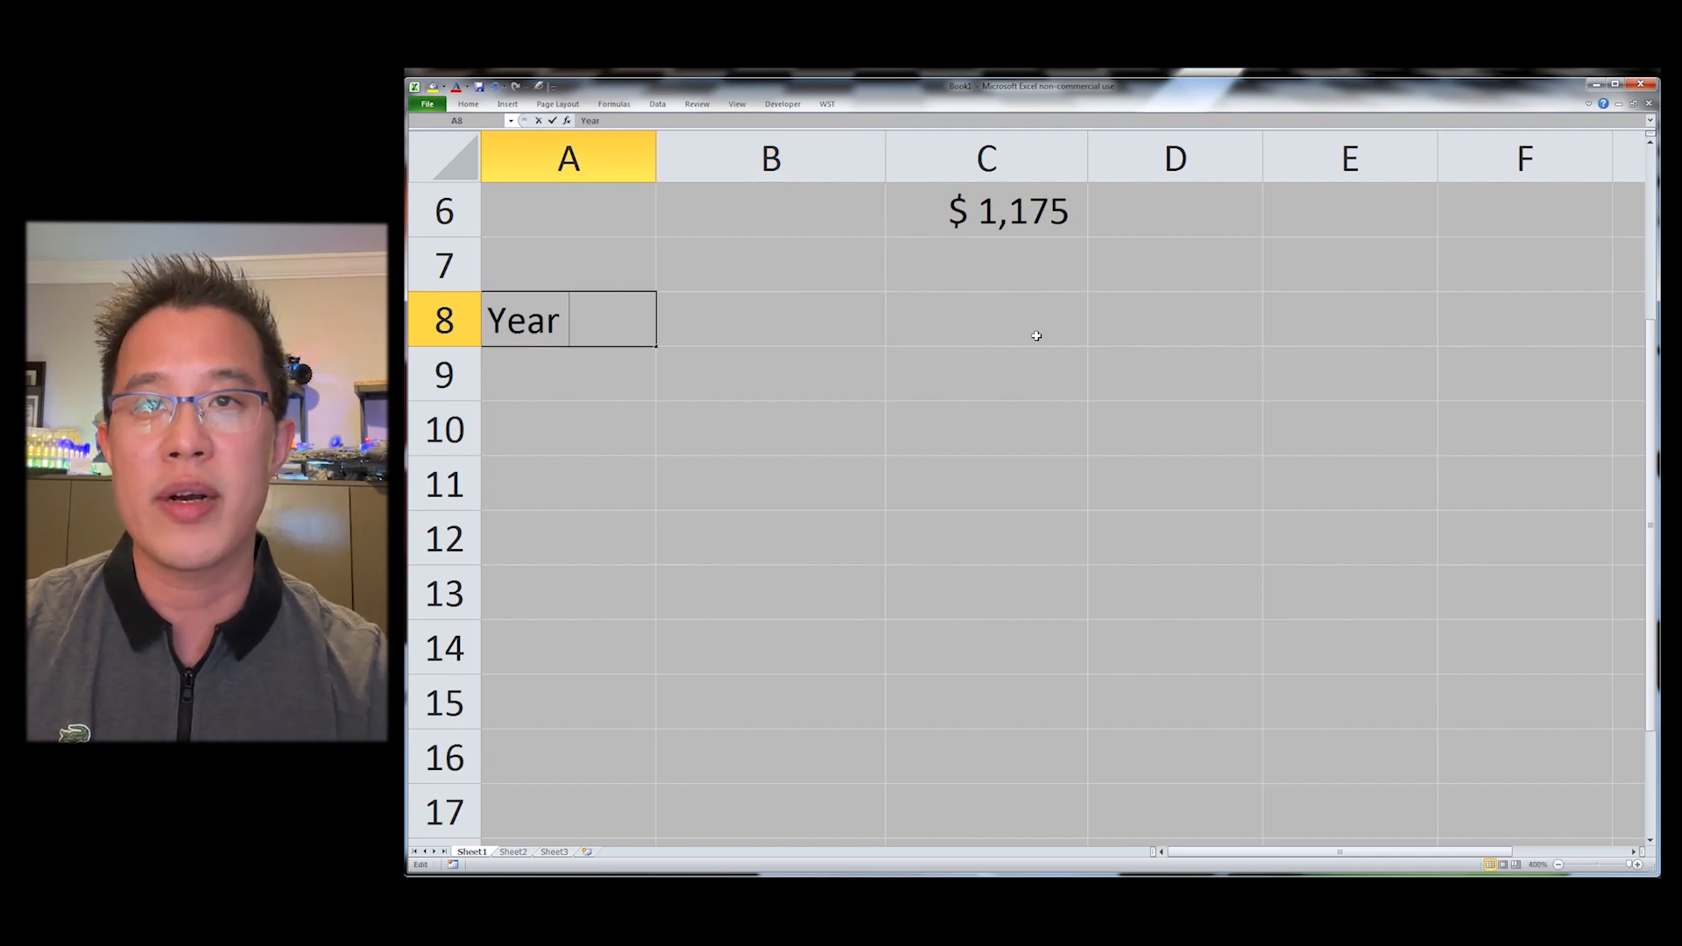
pyautogui.write('1')
pyautogui.press('Tab')
# Step: Label B8 and C8 as Year 2 and Year 3
pyautogui.write('Year 2')
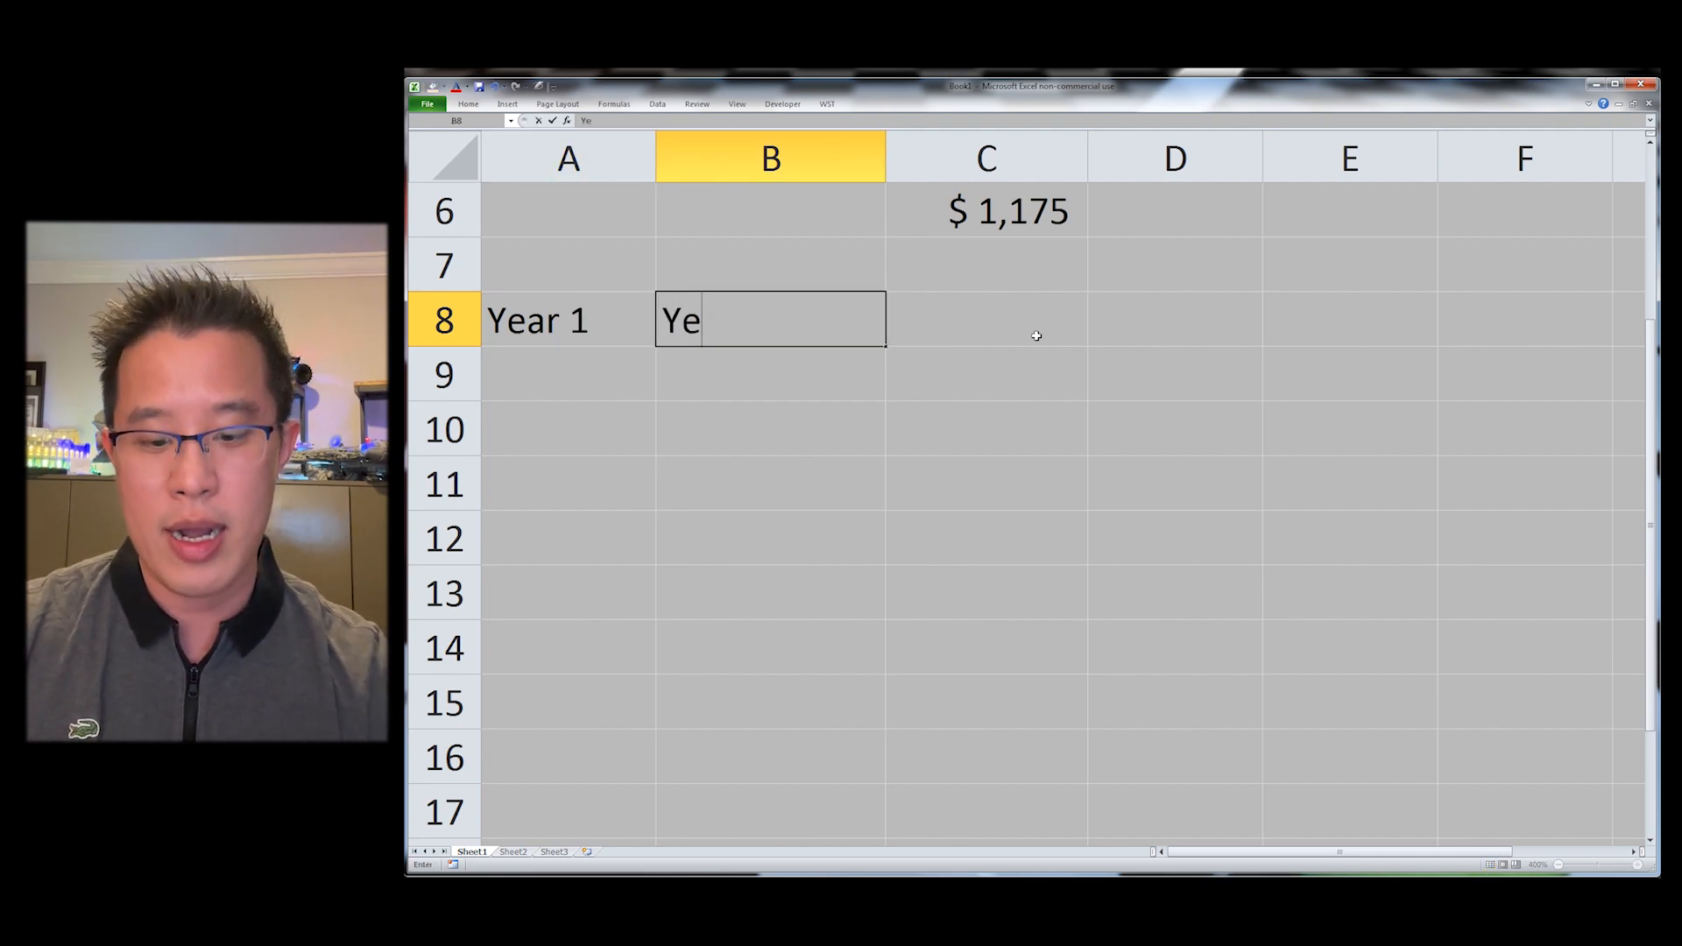
pyautogui.press('Tab')
pyautogui.write('Year 3')
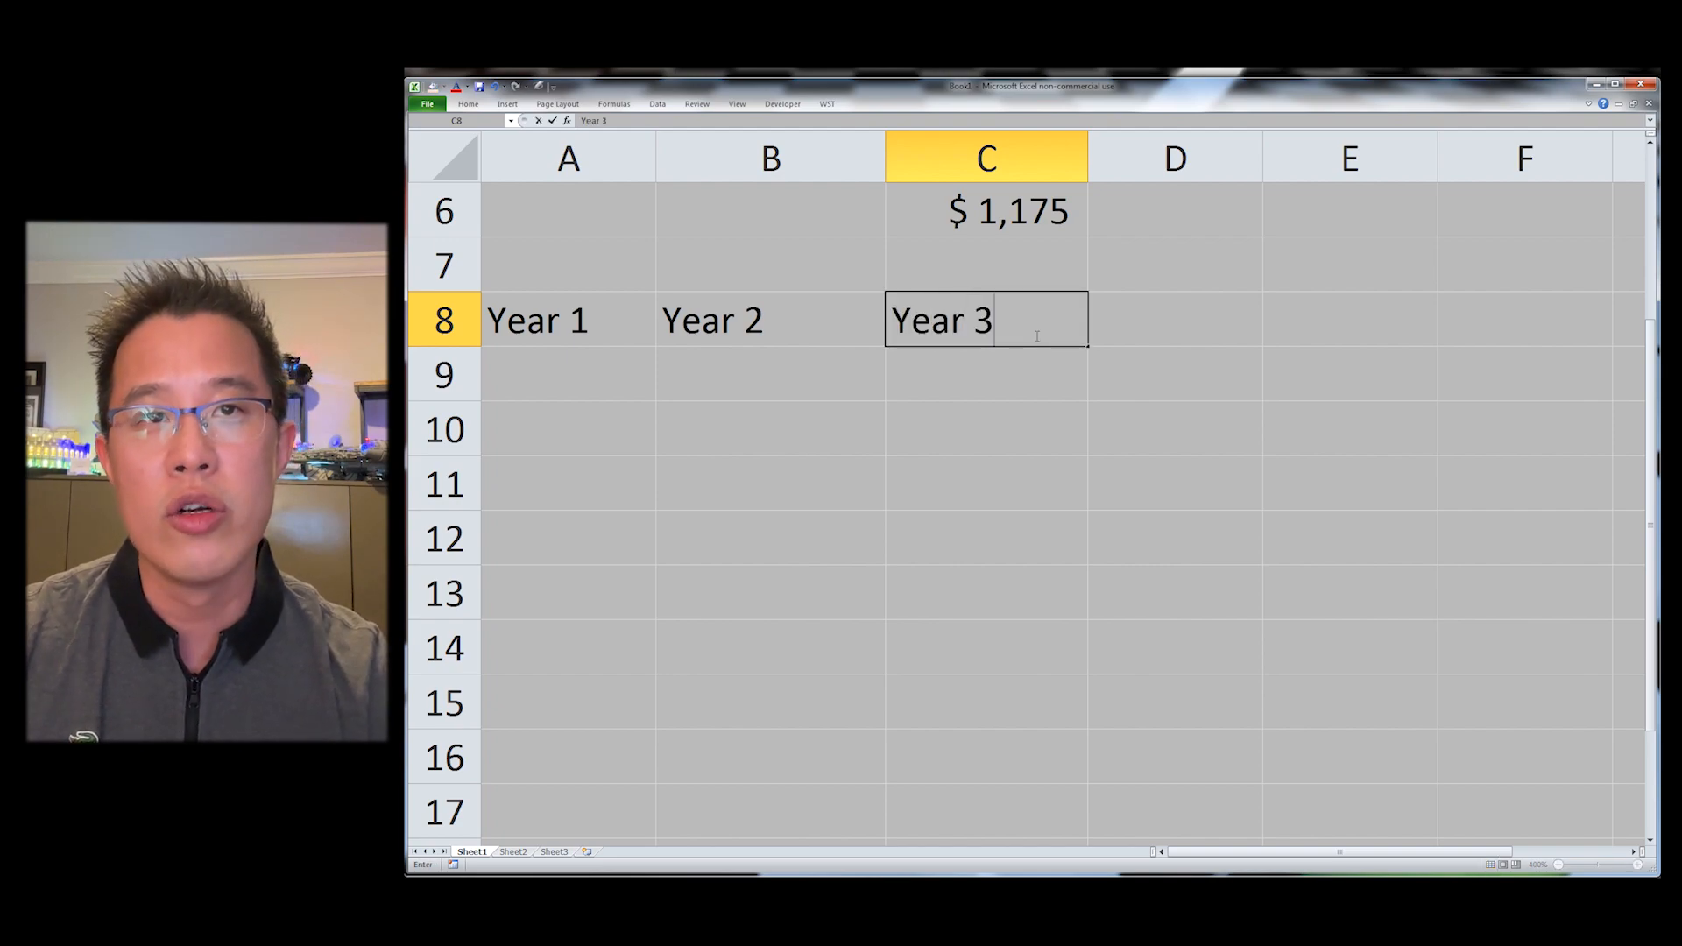
pyautogui.press('Return')
# Step: Apply the Column Width setting to column A and repeat it across columns A to C
pyautogui.press('Up')
pyautogui.hotkey('alt', 'h')
pyautogui.press('o')
pyautogui.press('w')
pyautogui.press('Return')
pyautogui.hotkey('shift', 'Right')
pyautogui.hotkey('shift', 'Right')
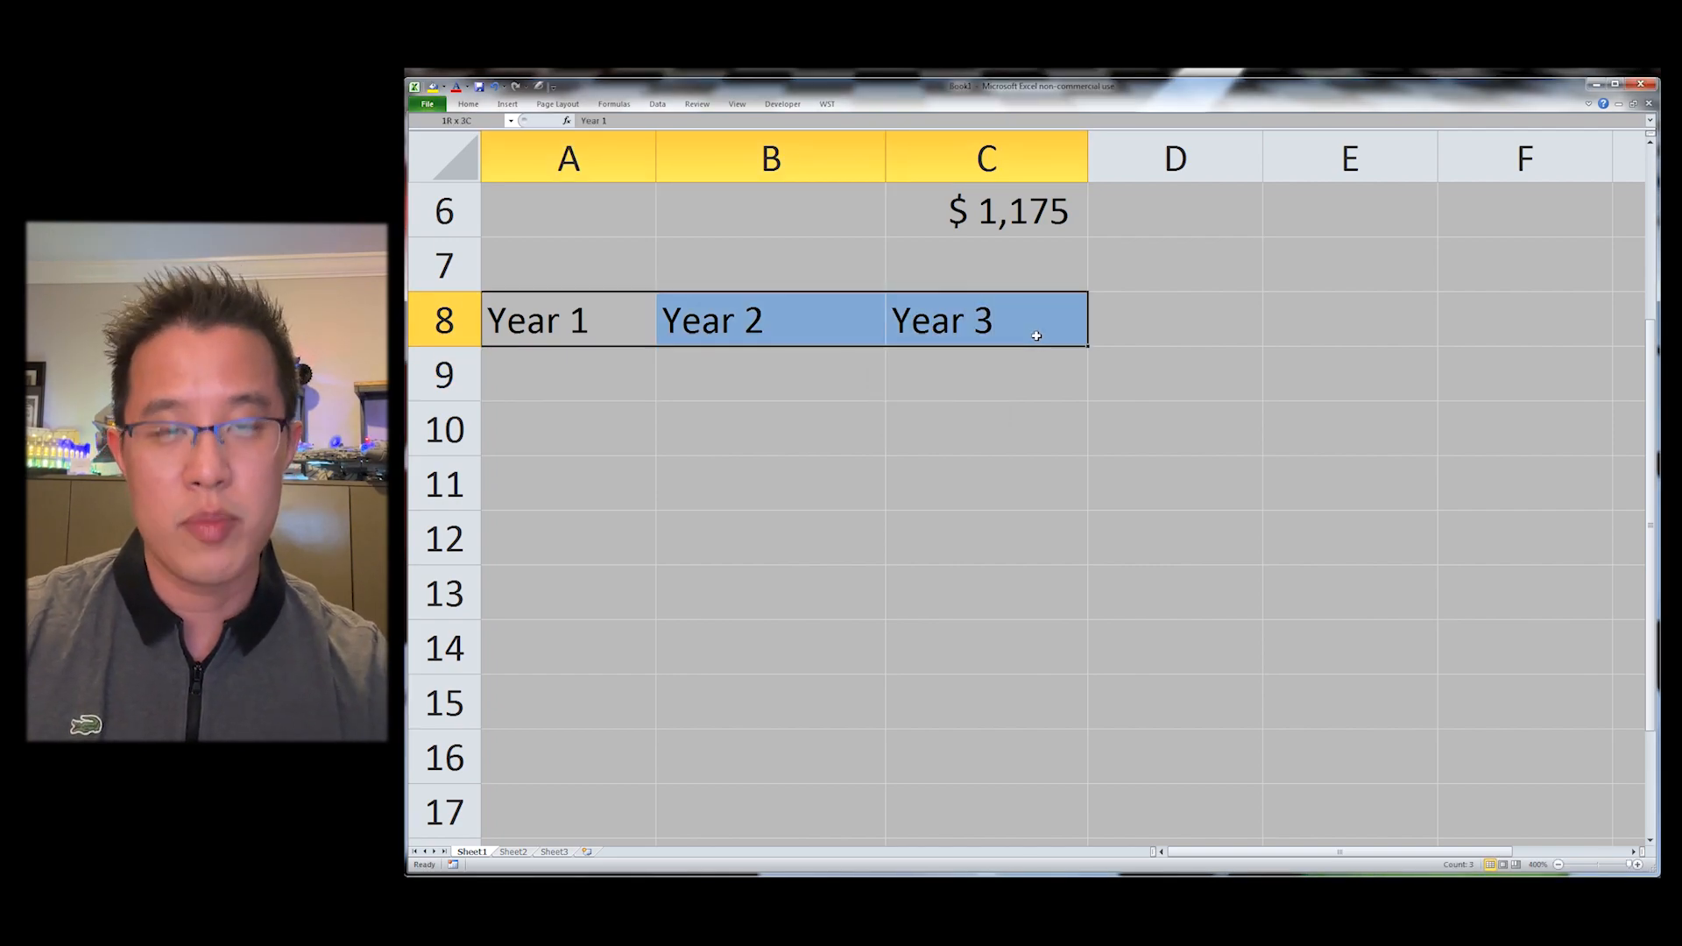
pyautogui.press('F4')
pyautogui.press('Right')
pyautogui.press('Down')
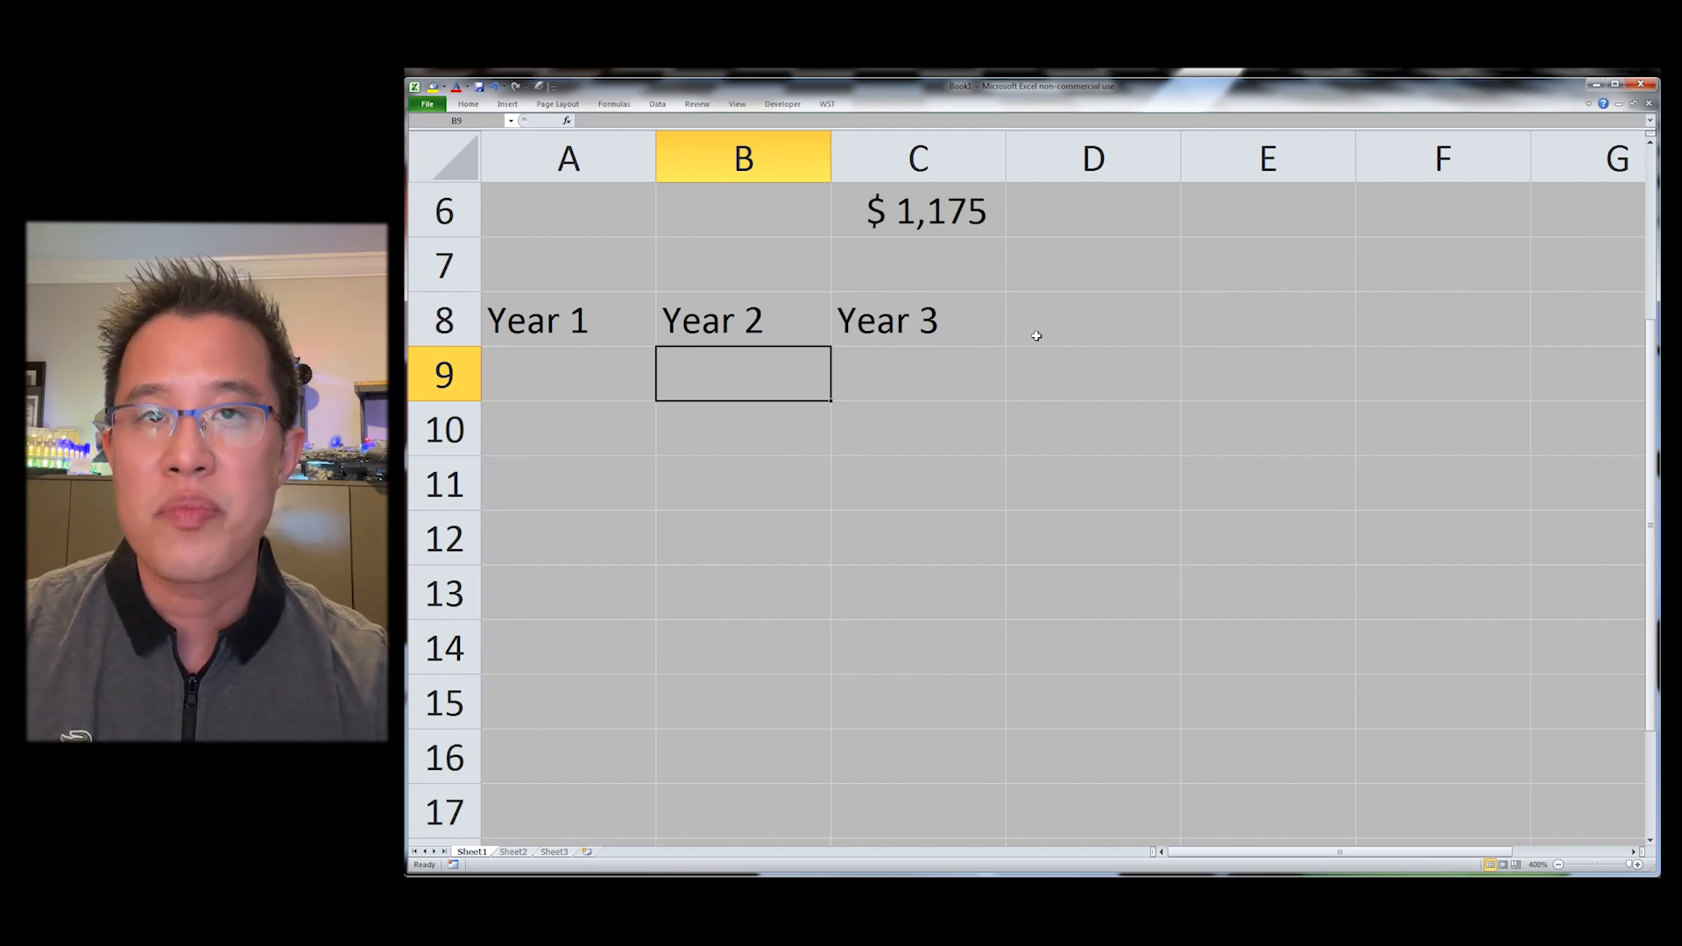
# Step: Enter the formula =A8+1 in B9
pyautogui.press('Up')
pyautogui.press('Left')
pyautogui.press('Right')
pyautogui.press('Right')
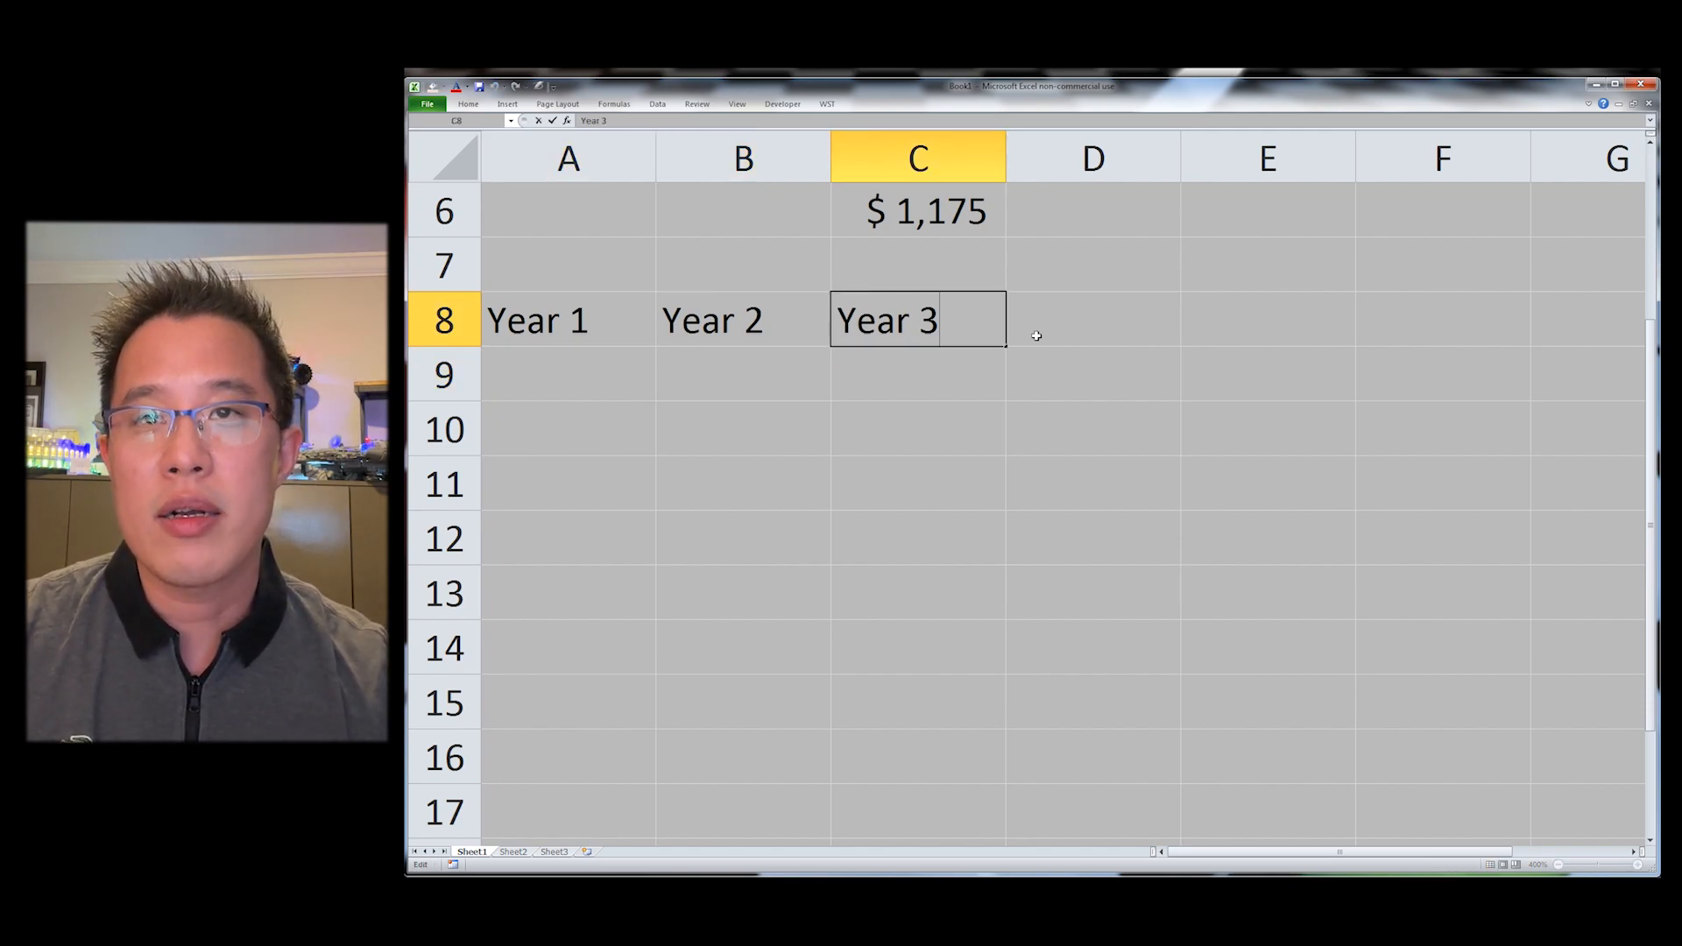
pyautogui.press('Down')
pyautogui.press('Left')
pyautogui.write('=')
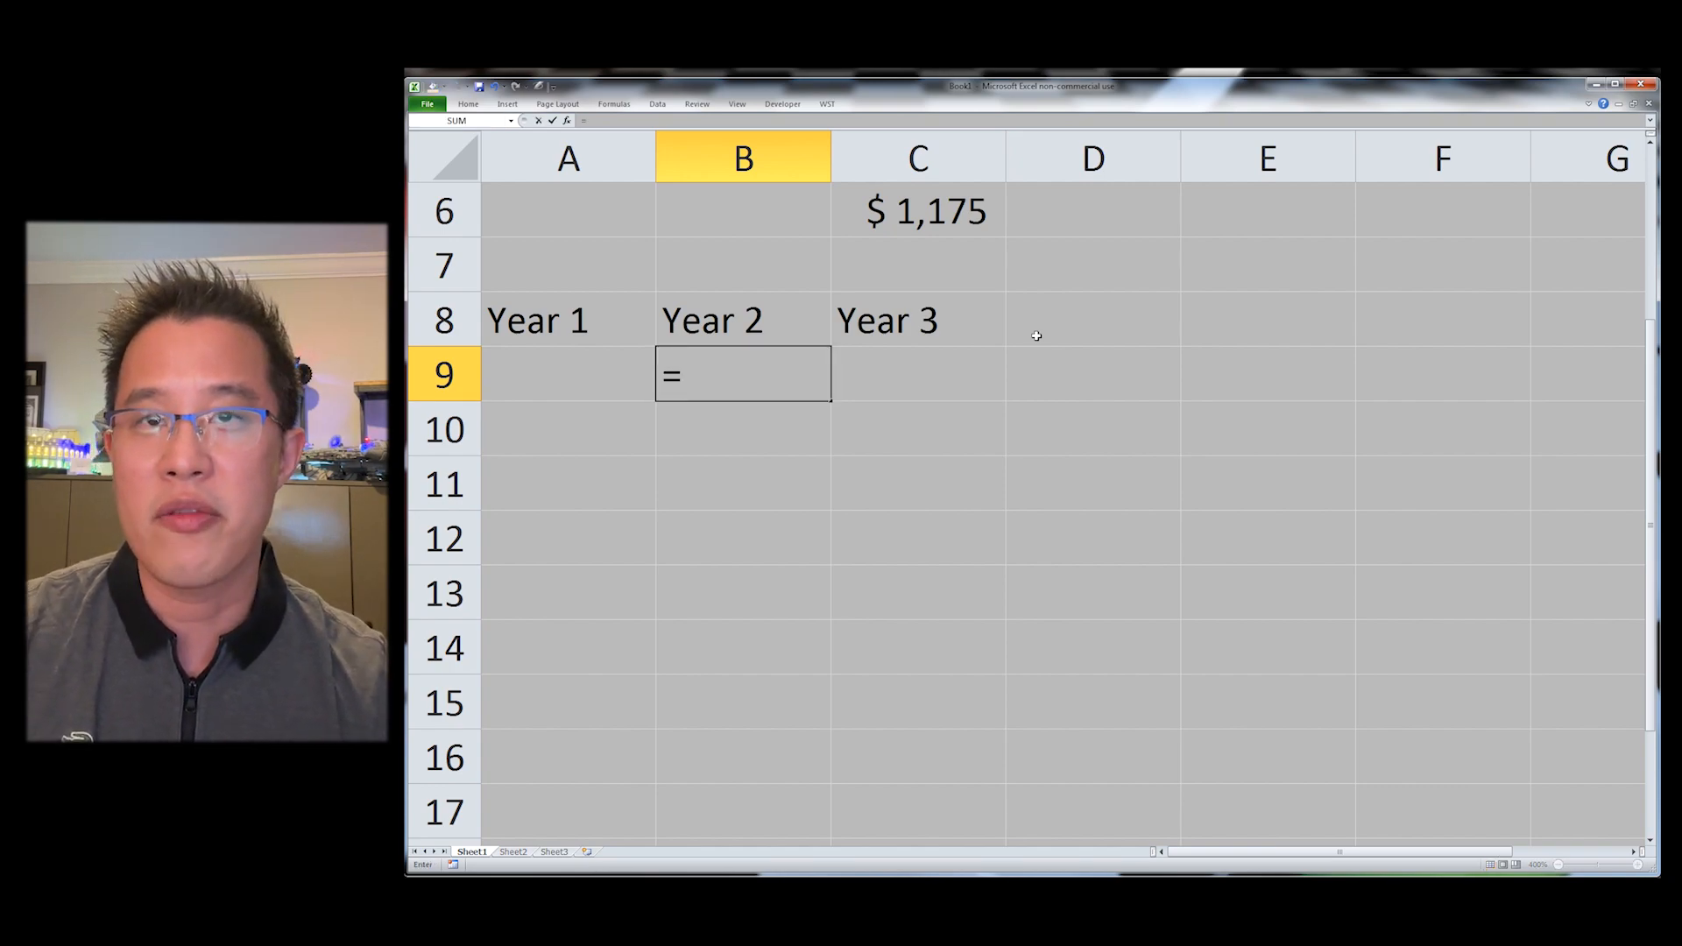
pyautogui.press('Up')
pyautogui.press('Left')
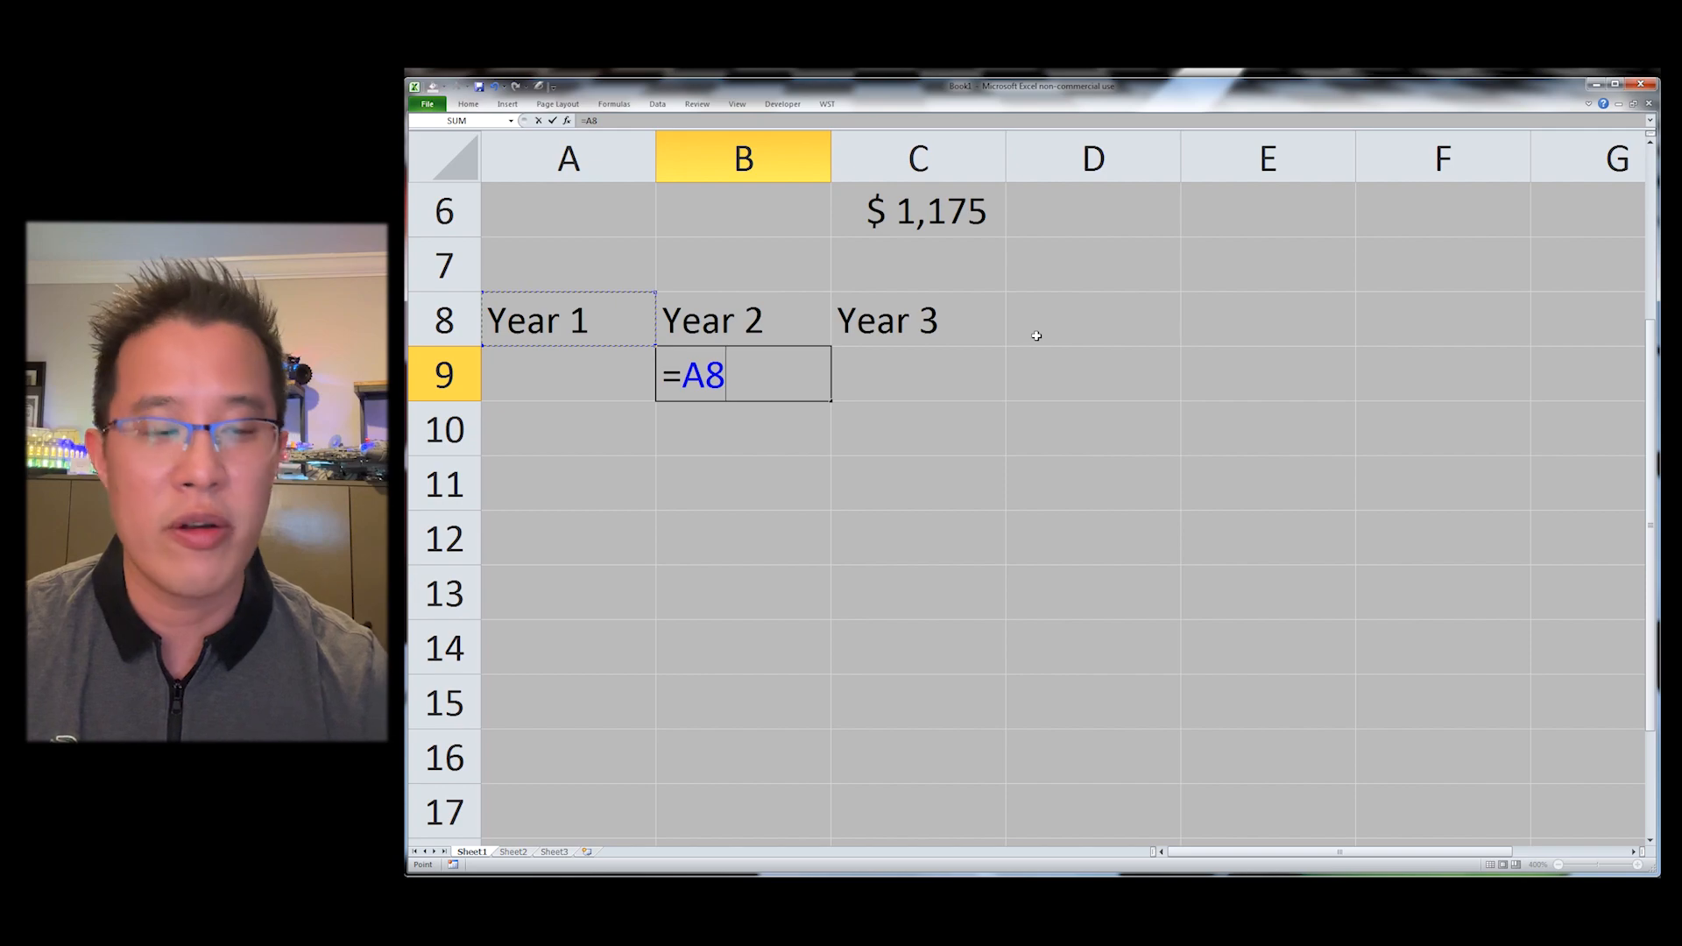
pyautogui.write('+1')
pyautogui.press('Tab')
# Step: Fill B9's formula right into C9
pyautogui.hotkey('alt', 'r')
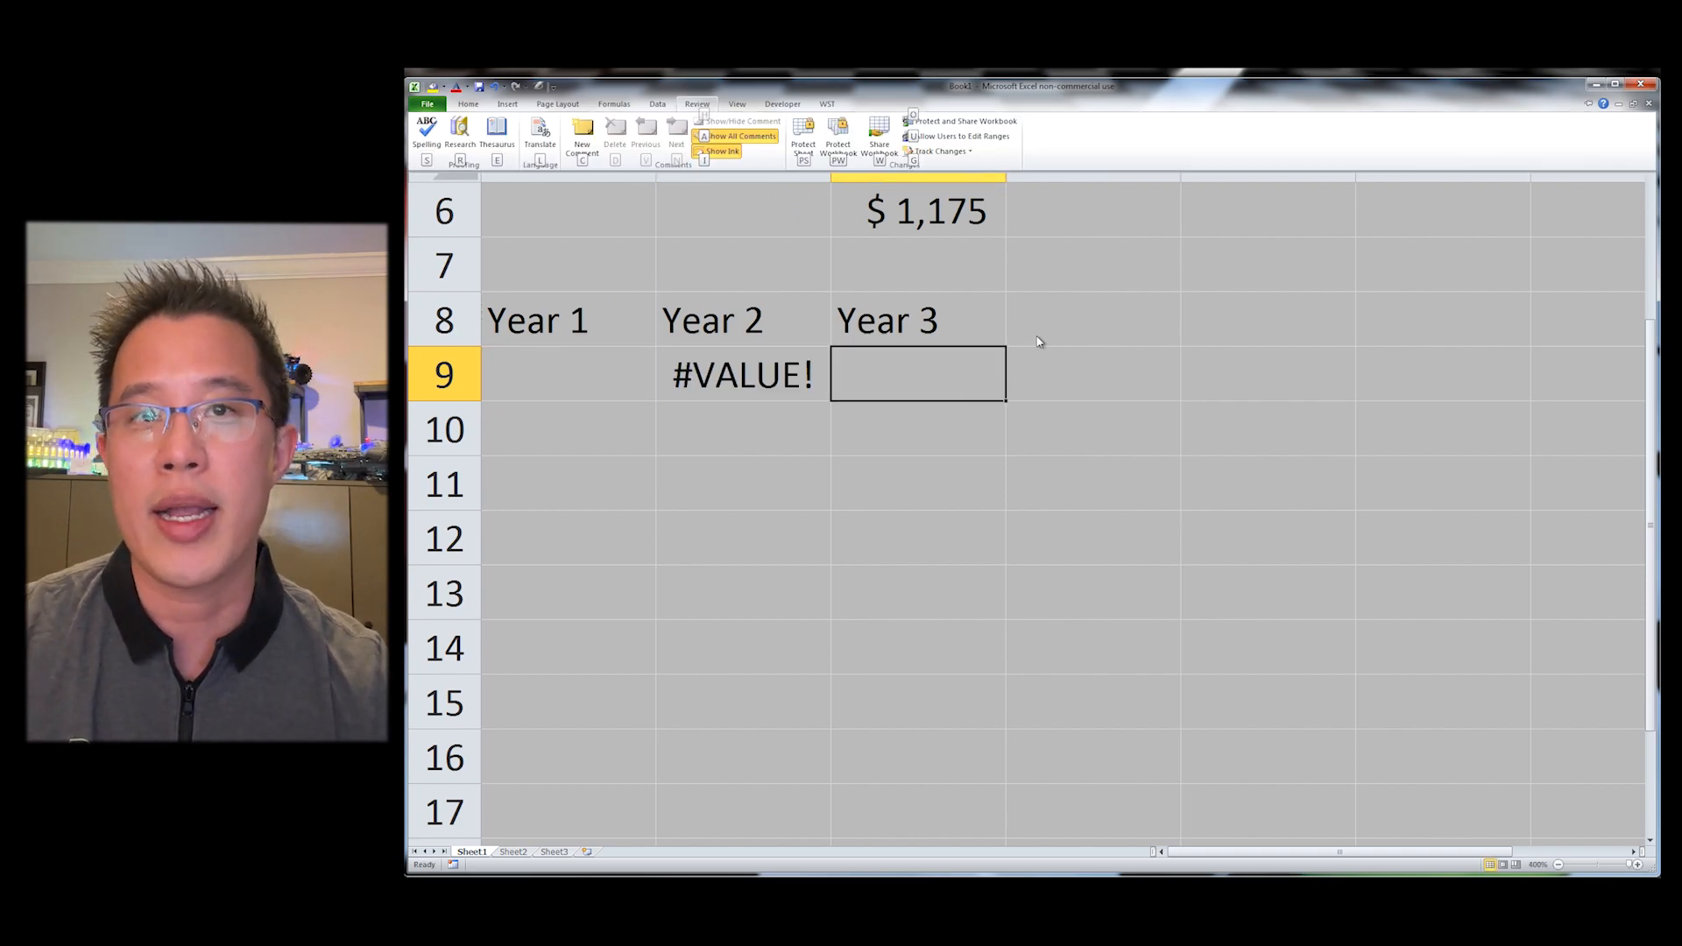
pyautogui.press('Escape')
pyautogui.hotkey('ctrl', 'r')
pyautogui.press('Left')
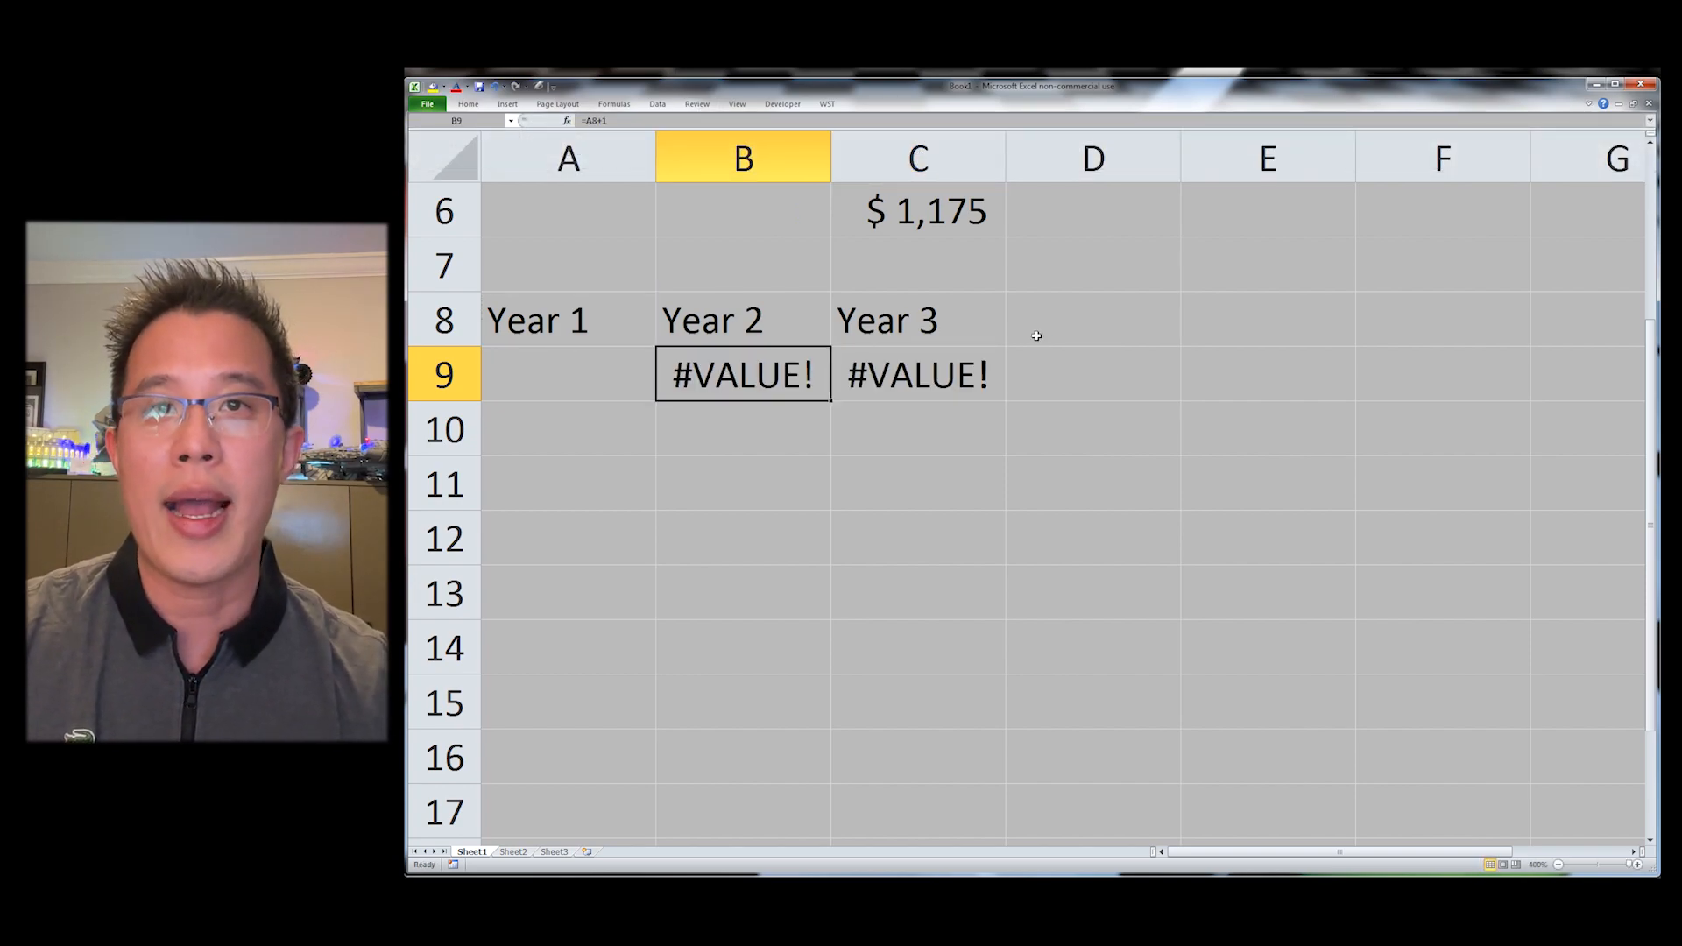
# Step: Enter 1 in A10 and the formula =A10+1 in B10
pyautogui.press('Down')
pyautogui.press('Left')
pyautogui.write('1')
pyautogui.press('Tab')
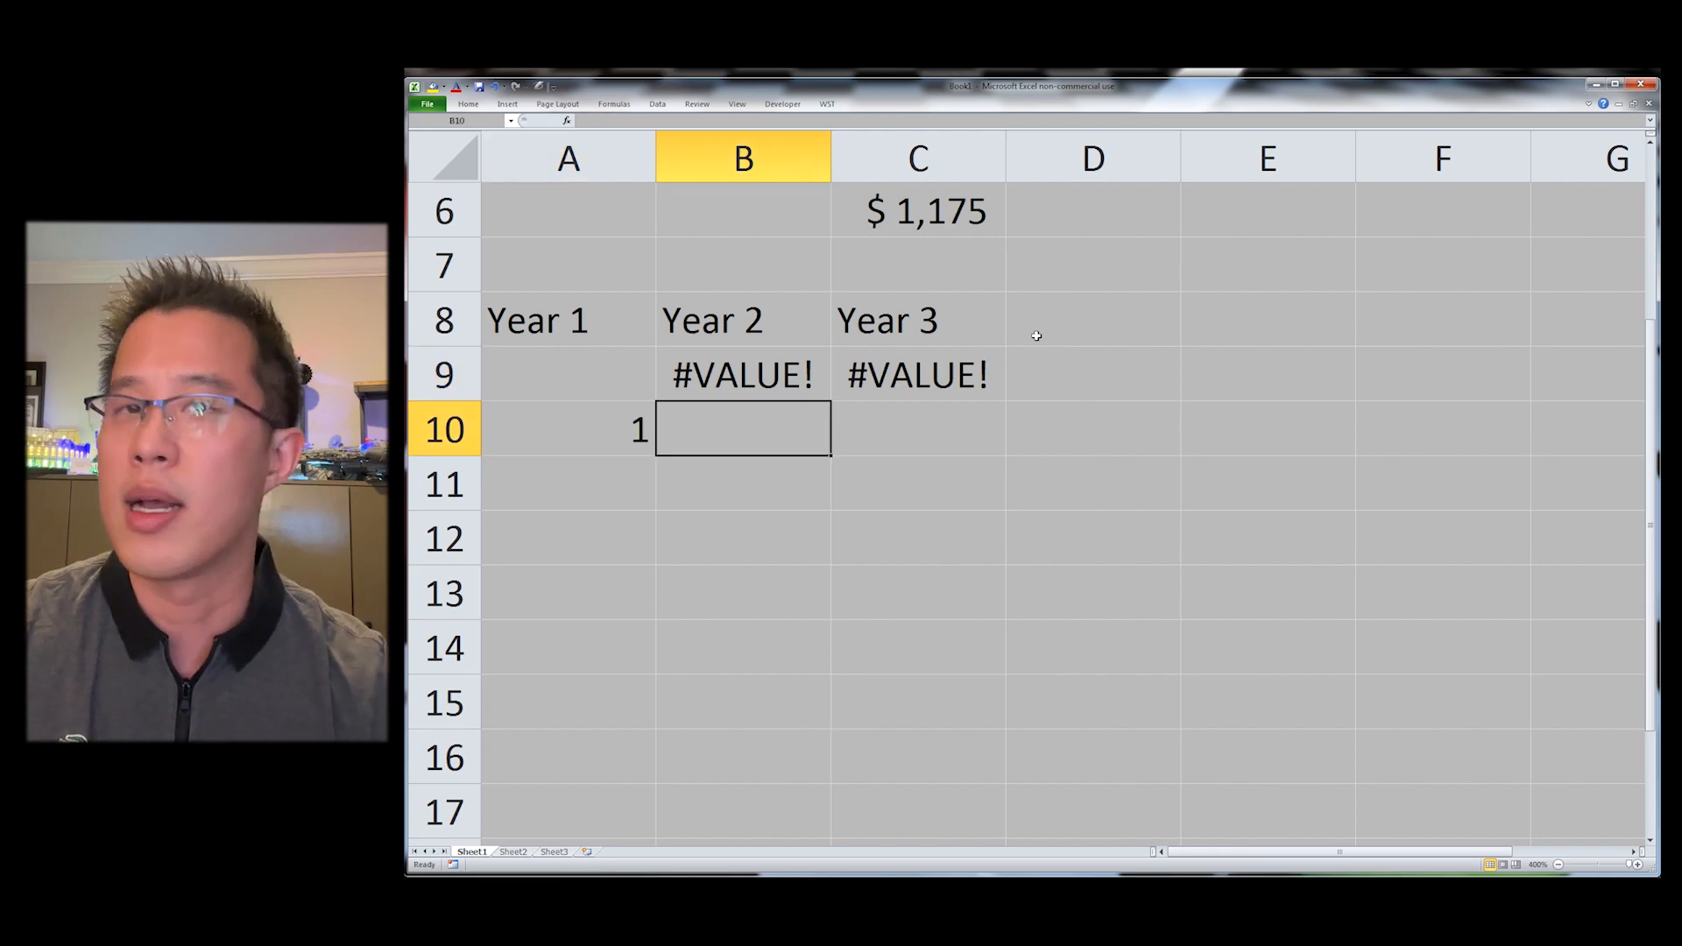
pyautogui.write('=')
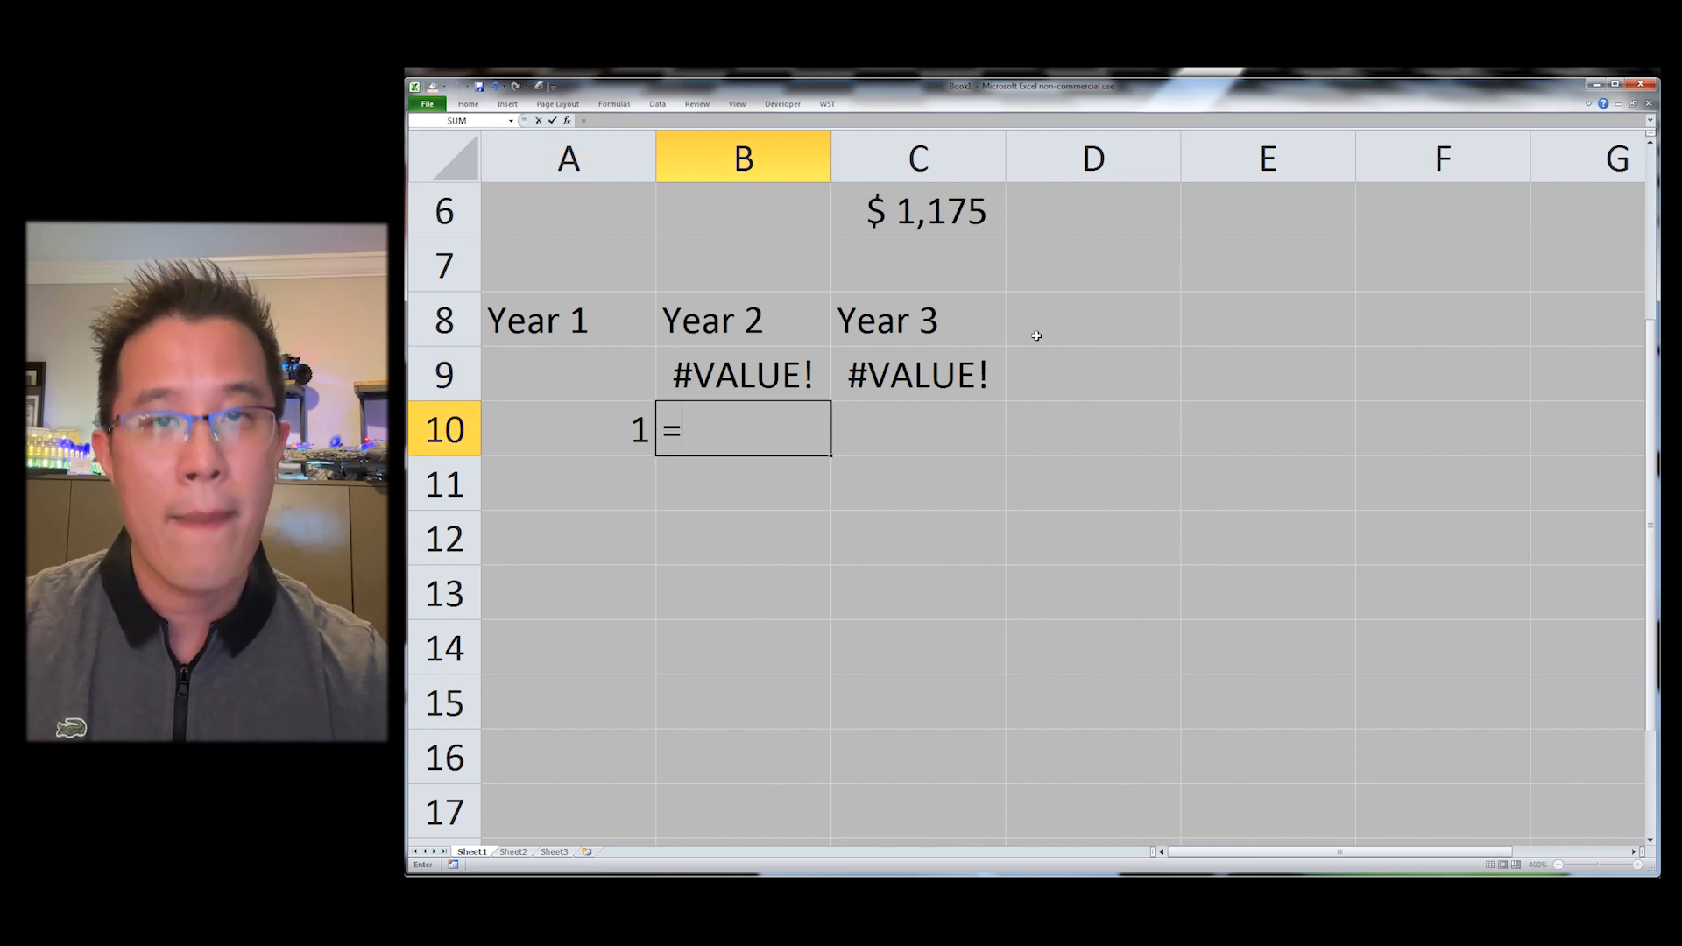
pyautogui.press('Left')
pyautogui.press('Up')
pyautogui.press('Down')
pyautogui.write('+1')
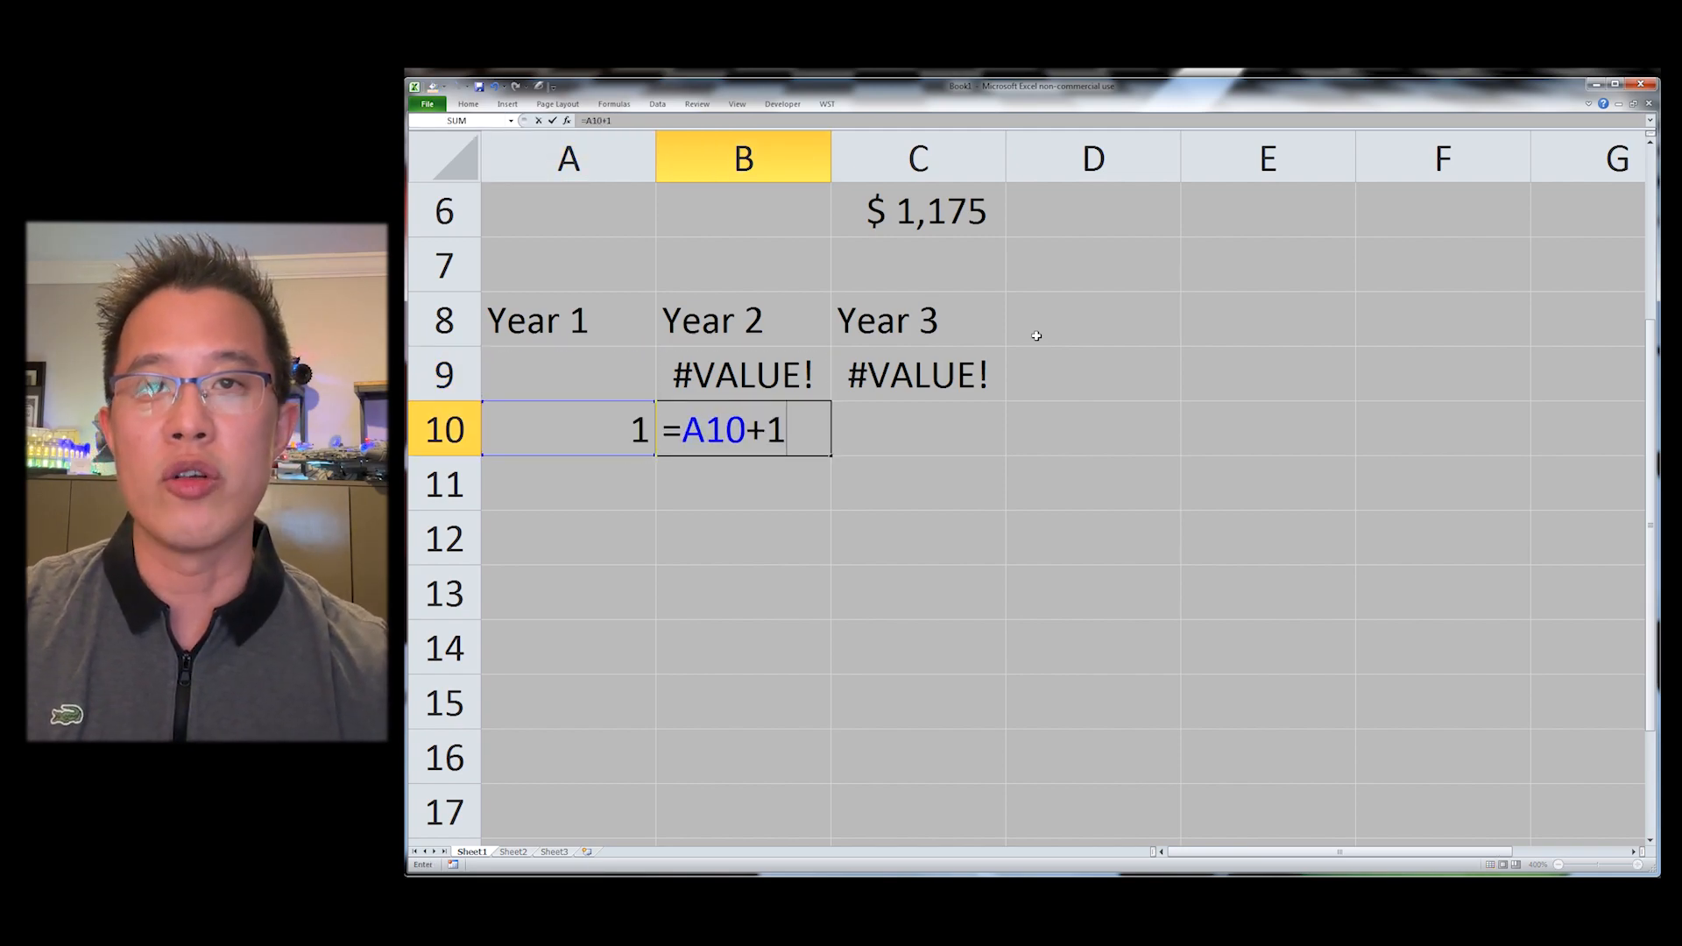
pyautogui.press('Tab')
# Step: Fill the B10 formula right through E10
pyautogui.press('Left')
pyautogui.hotkey('shift', 'Right')
pyautogui.hotkey('shift', 'Right')
pyautogui.hotkey('shift', 'Right')
pyautogui.hotkey('ctrl', 'r')
# Step: Apply the WST Year number format to A10:E10
pyautogui.press('Left')
pyautogui.hotkey('shift', 'Right')
pyautogui.hotkey('shift', 'Right')
pyautogui.hotkey('shift', 'Right')
pyautogui.hotkey('shift', 'Right')
pyautogui.hotkey('ctrl', 'shift', 'y')
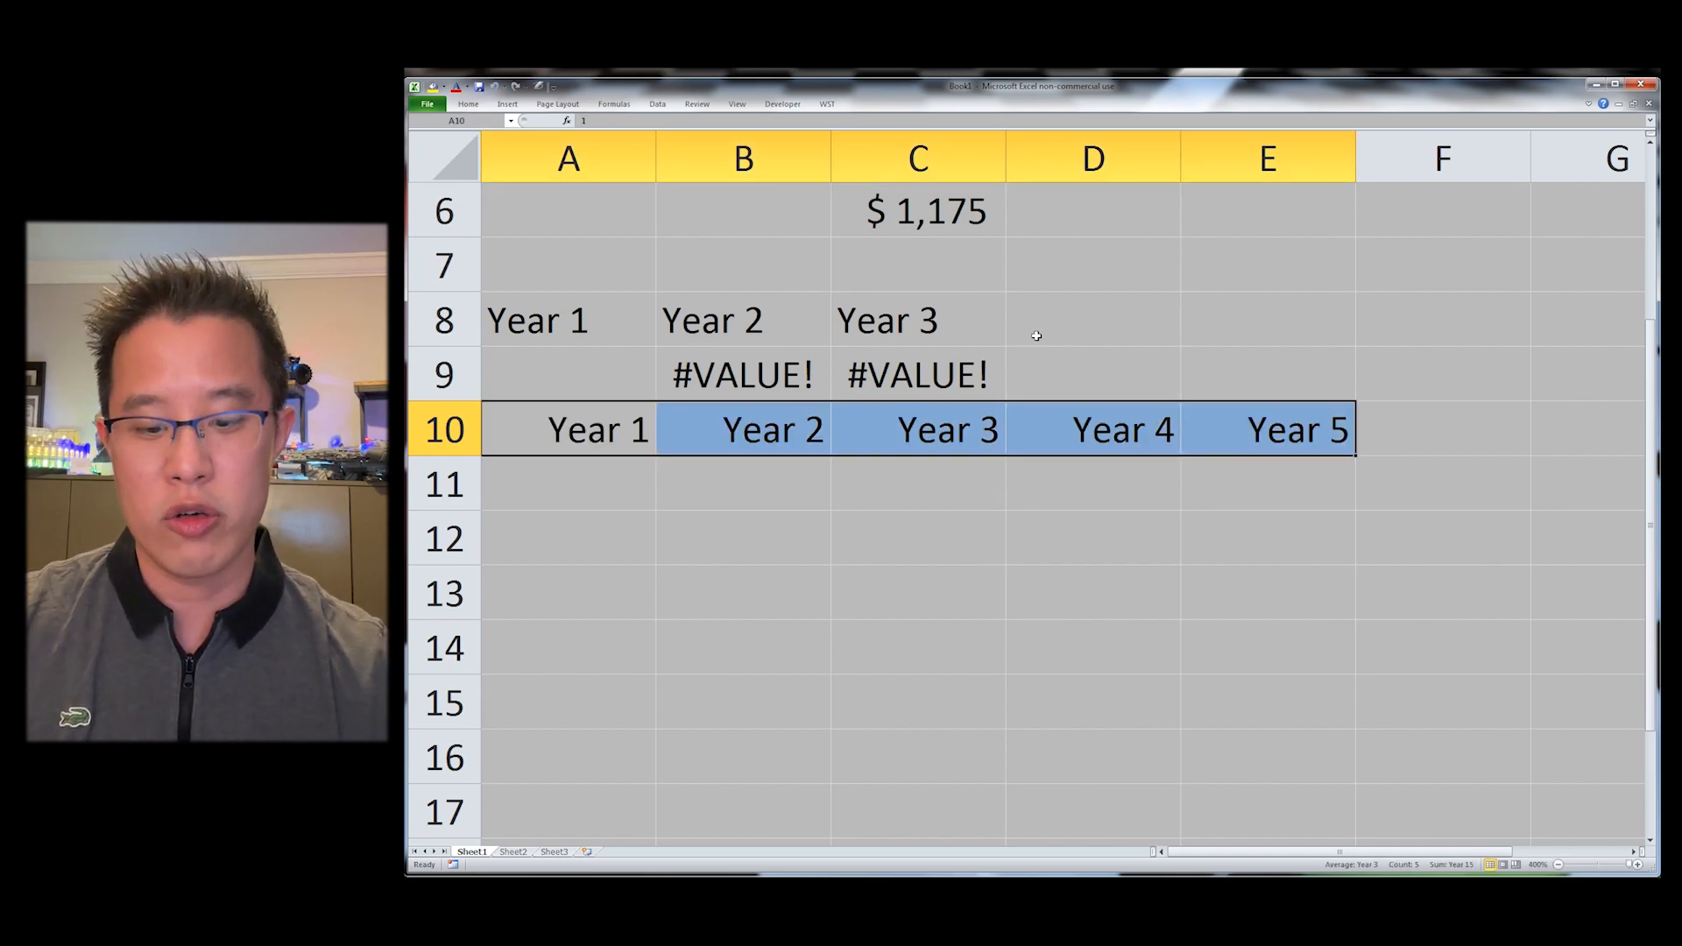
# Step: Centre and bold the year labels in A10:E10
pyautogui.hotkey('ctrl', 'shift', 'c')
pyautogui.hotkey('ctrl', 'b')
pyautogui.hotkey('ctrl', 'shift', 'g')
# Step: Inspect the contents of A10 and B10 in edit mode
pyautogui.press('Down')
pyautogui.press('Down')
pyautogui.press('Up')
pyautogui.press('Up')
pyautogui.press('Up')
pyautogui.press('Up')
pyautogui.press('Up')
pyautogui.press('F2')
pyautogui.press('Escape')
pyautogui.press('Right')
pyautogui.press('F2')
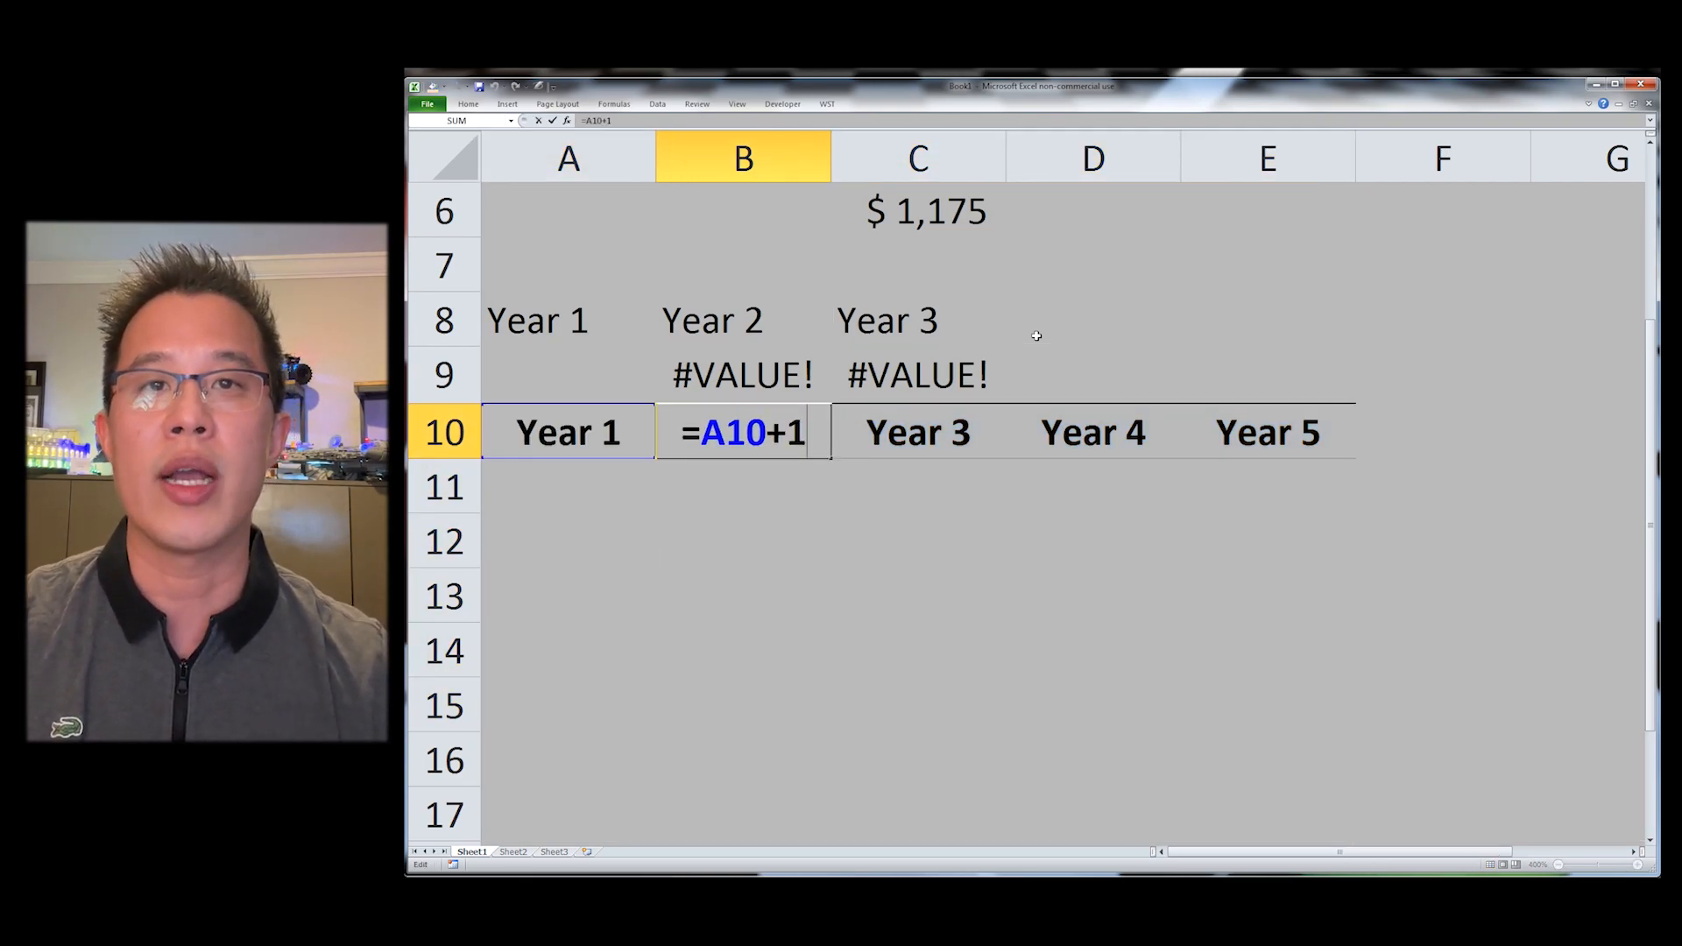
pyautogui.press('Escape')
# Step: Cycle A10:E10 through currency and several other number formats ending with bps, then restore the Year format
pyautogui.press('Left')
pyautogui.hotkey('ctrl', 'shift', 'Right')
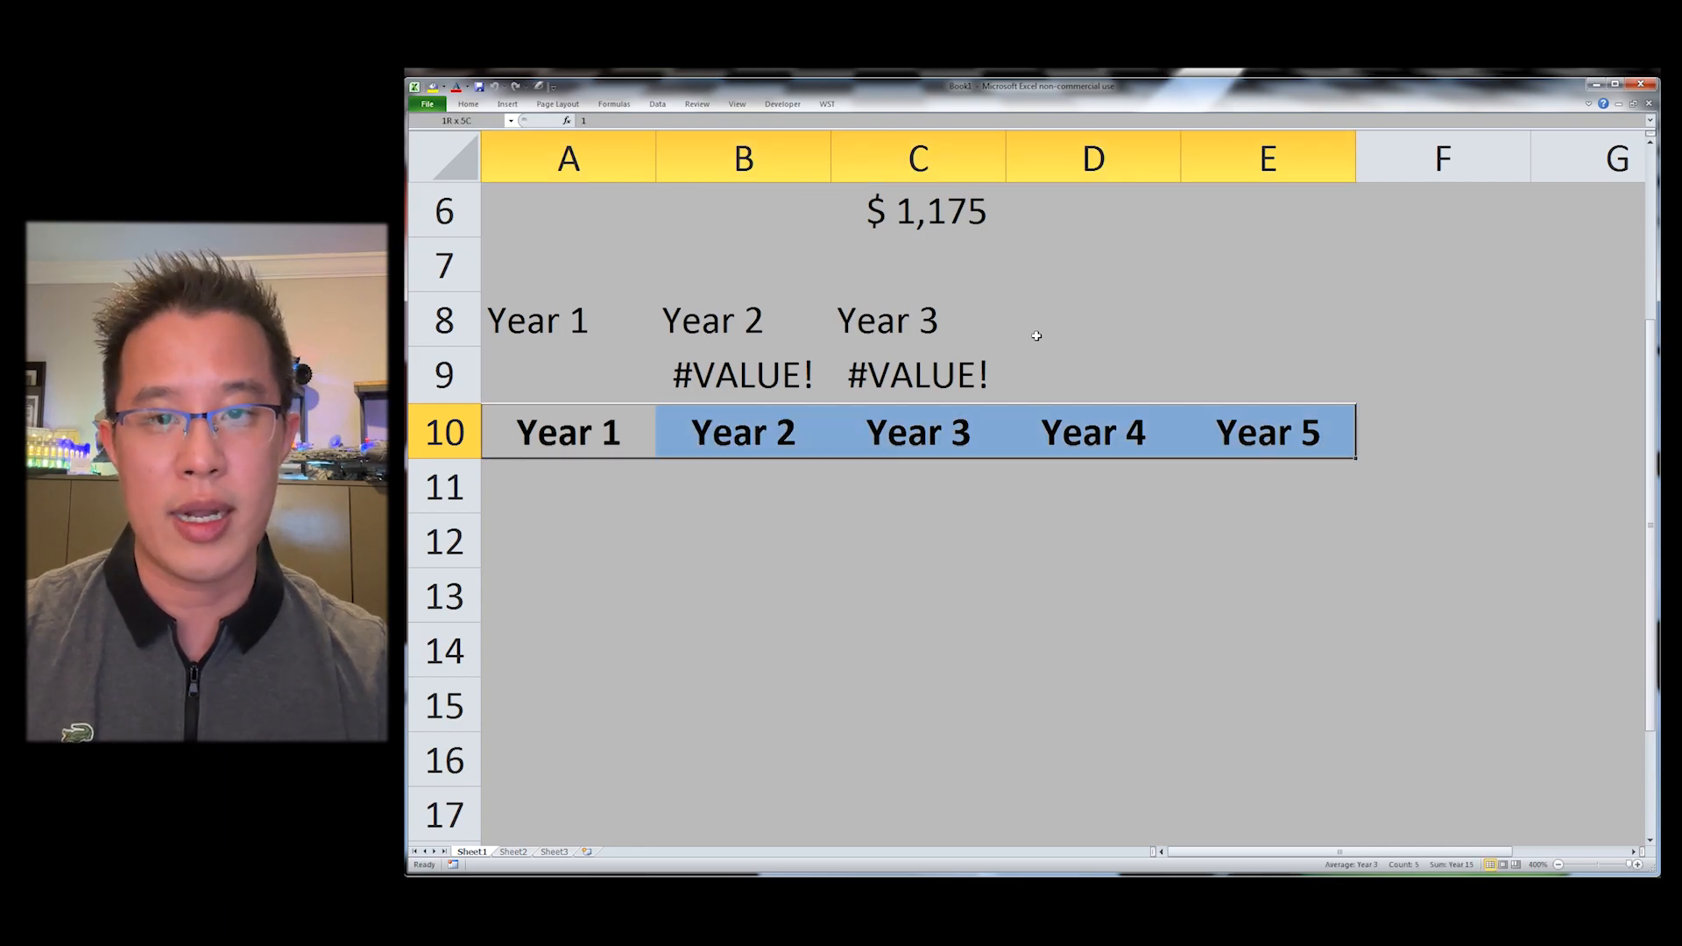
pyautogui.hotkey('ctrl', 'shift', '4')
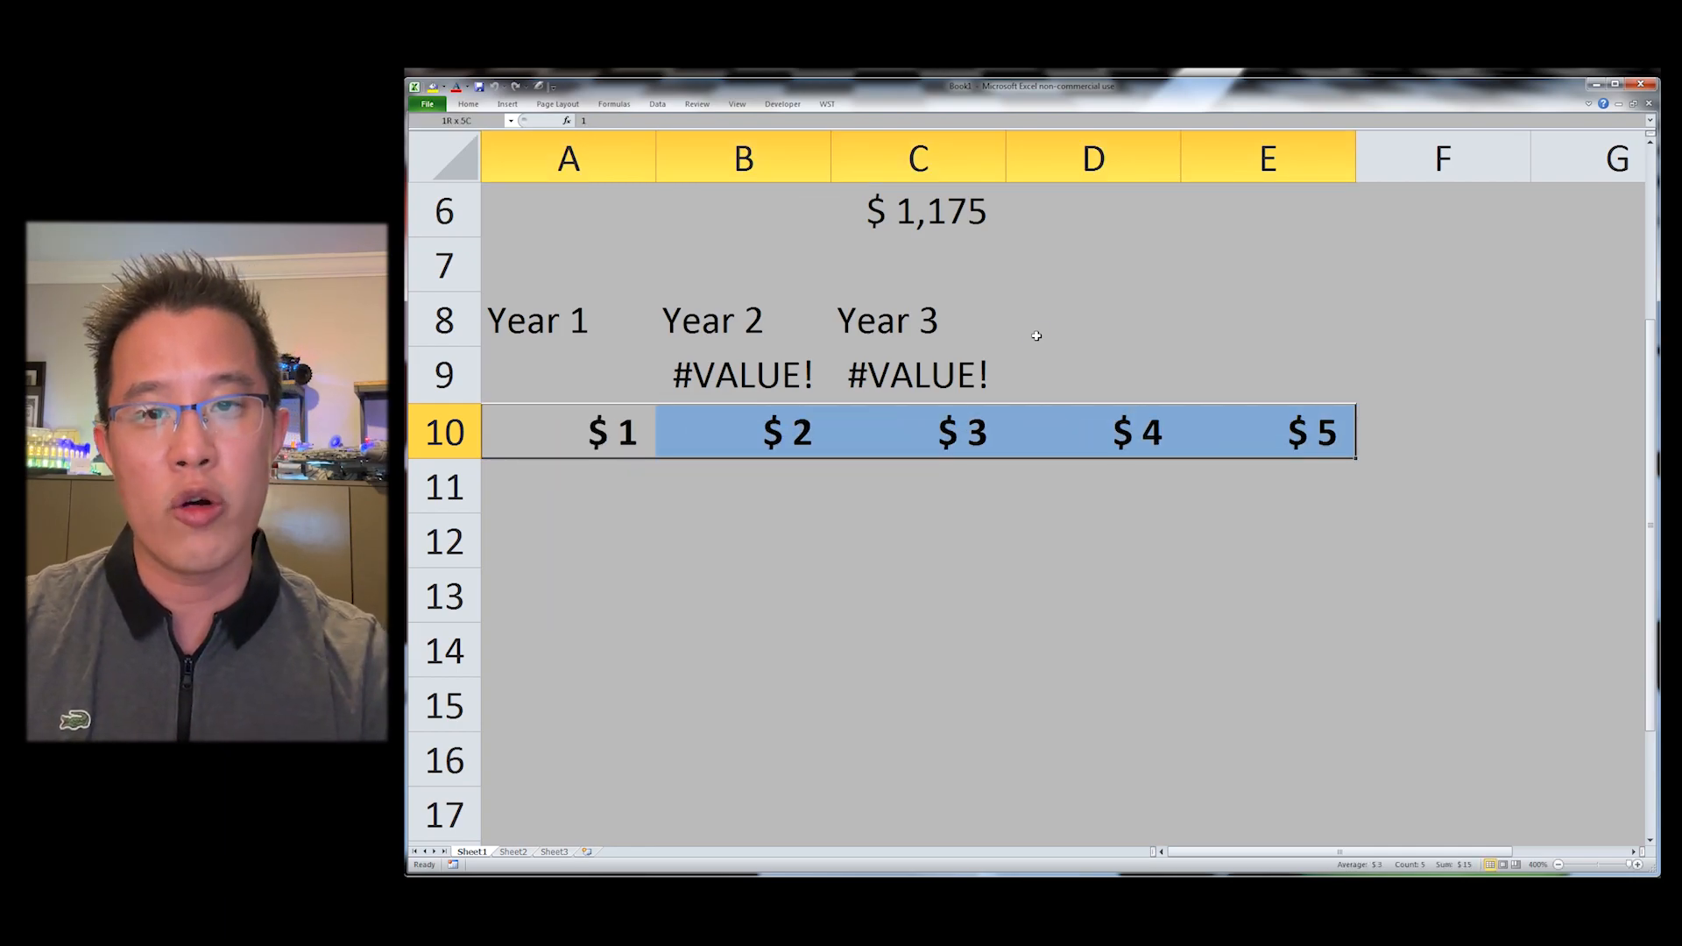
pyautogui.hotkey('ctrl', 'shift', '1')
pyautogui.hotkey('ctrl', 'shift', '5')
pyautogui.hotkey('ctrl', 'shift', '8')
pyautogui.hotkey('ctrl', 'shift', '6')
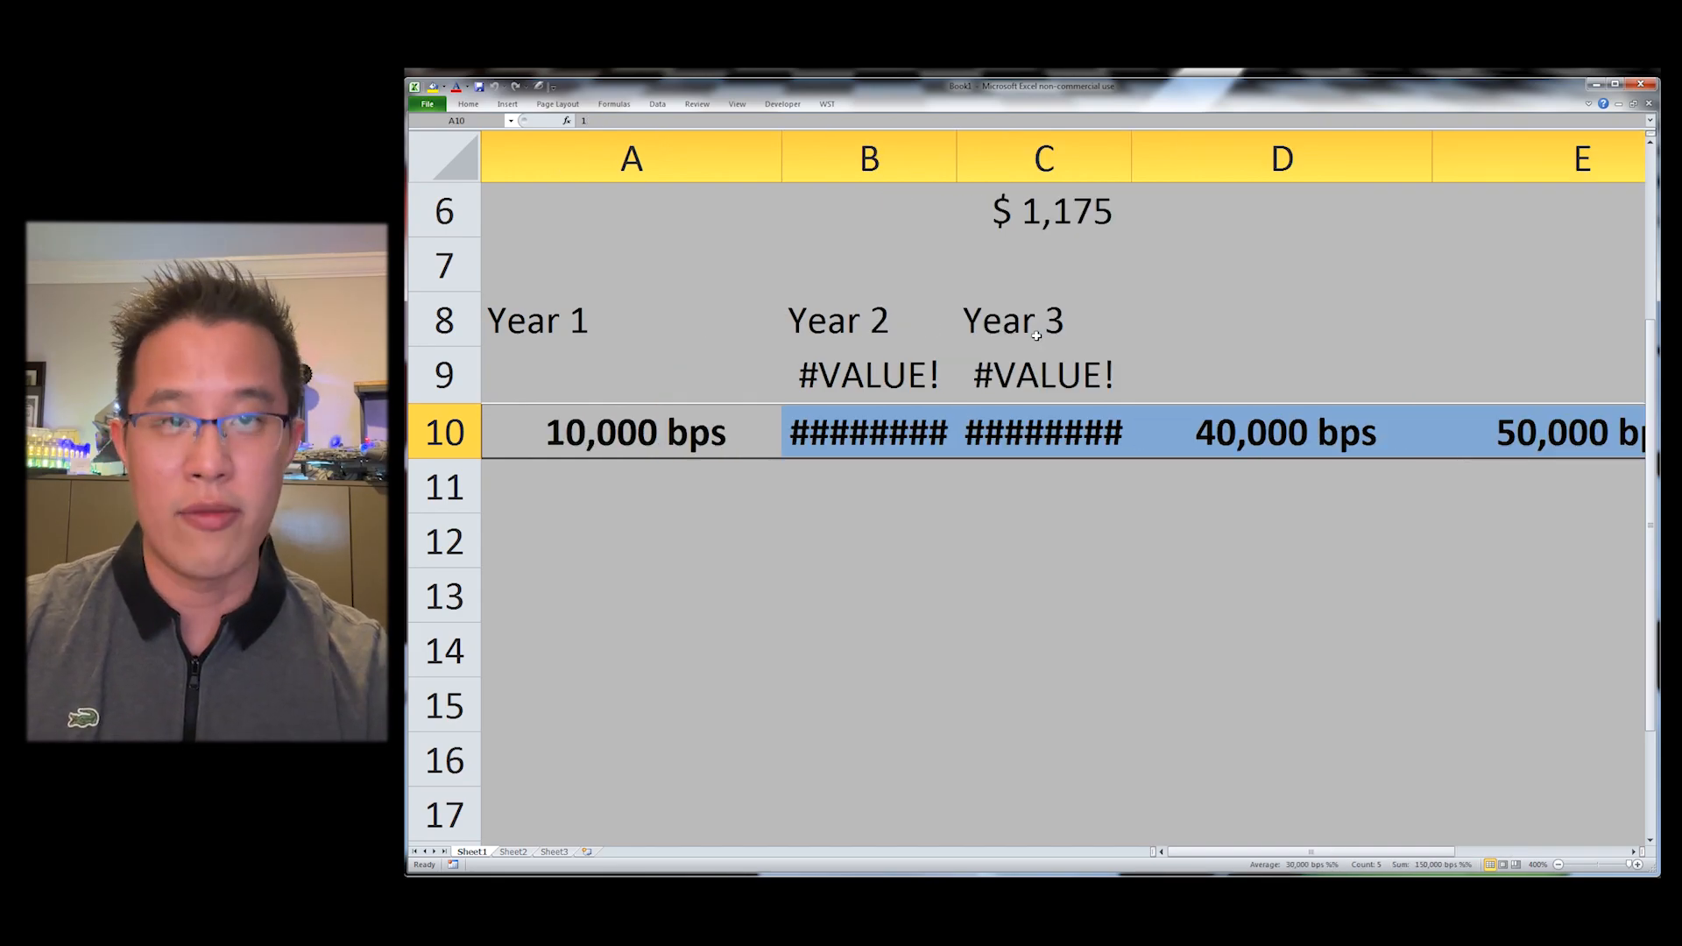
pyautogui.hotkey('ctrl', 'shift', 'y')
pyautogui.hotkey('alt', 'o')
pyautogui.press('c')
pyautogui.press('w')
pyautogui.press('Escape')
# Step: AutoFit the widths of the selected columns A to E
pyautogui.hotkey('alt', 'o')
pyautogui.press('c')
pyautogui.press('a')
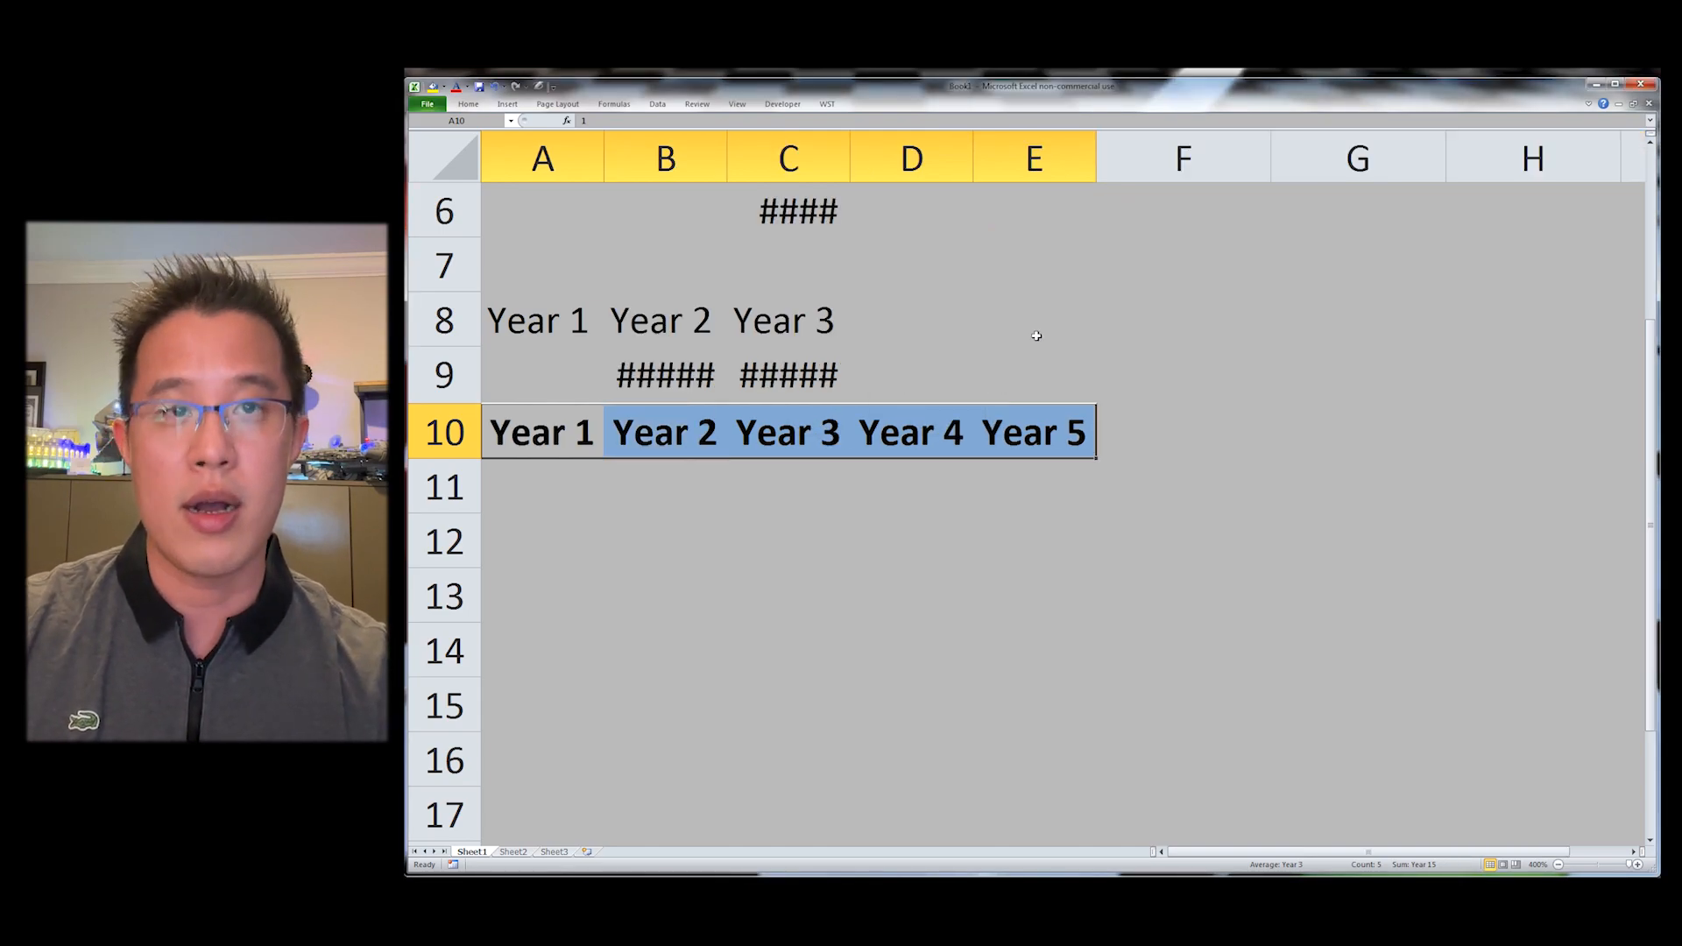
# Step: Set the width of the selected columns A to E to 10
pyautogui.hotkey('alt', 'o')
pyautogui.write('cw')
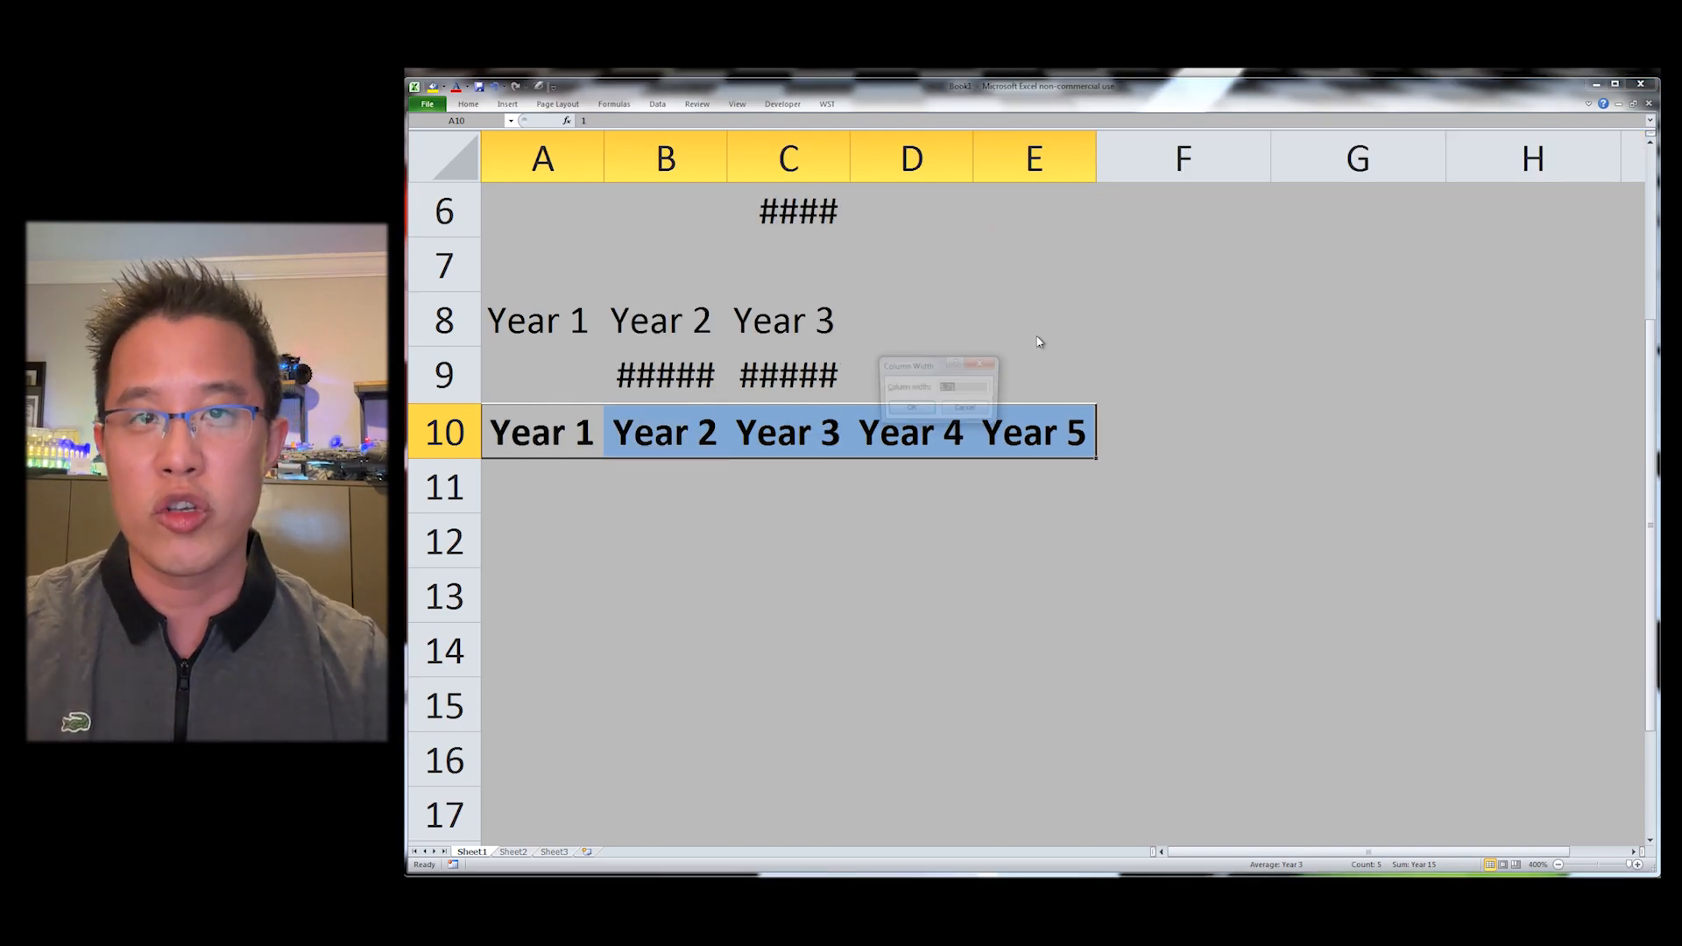
pyautogui.write('10')
pyautogui.press('Return')
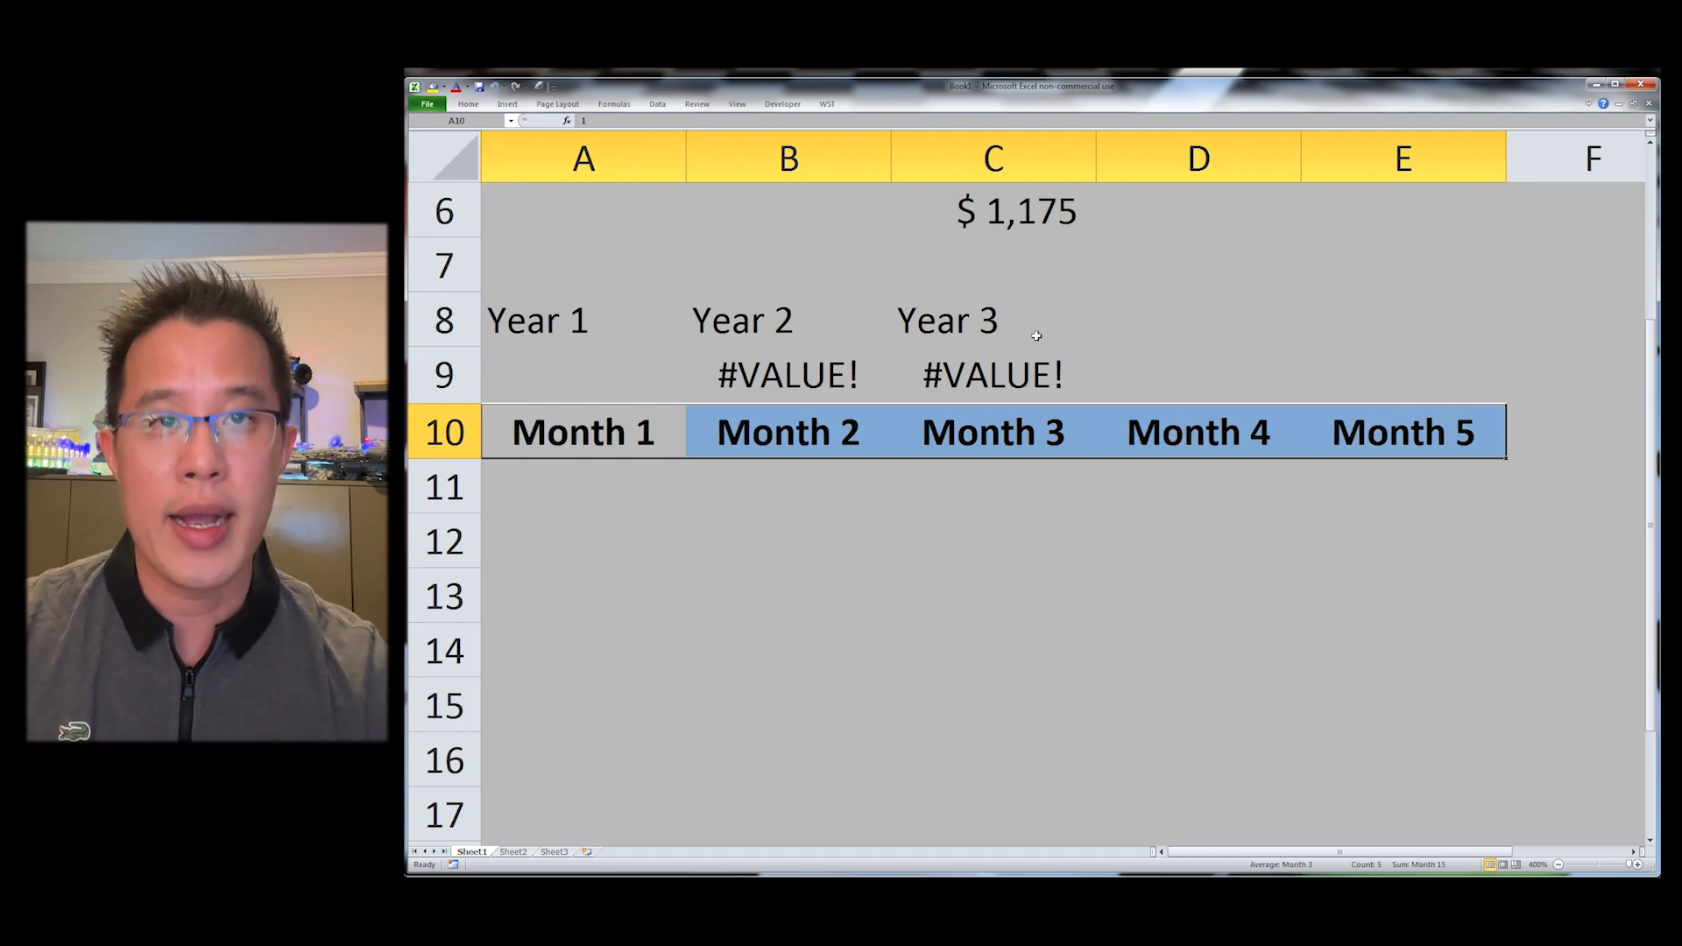
# Step: Switch the row 10 headers to the Month format and apply the m/yy date format to A11 from the WST Formatting menu
pyautogui.press('Down')
pyautogui.hotkey('alt', 'y')
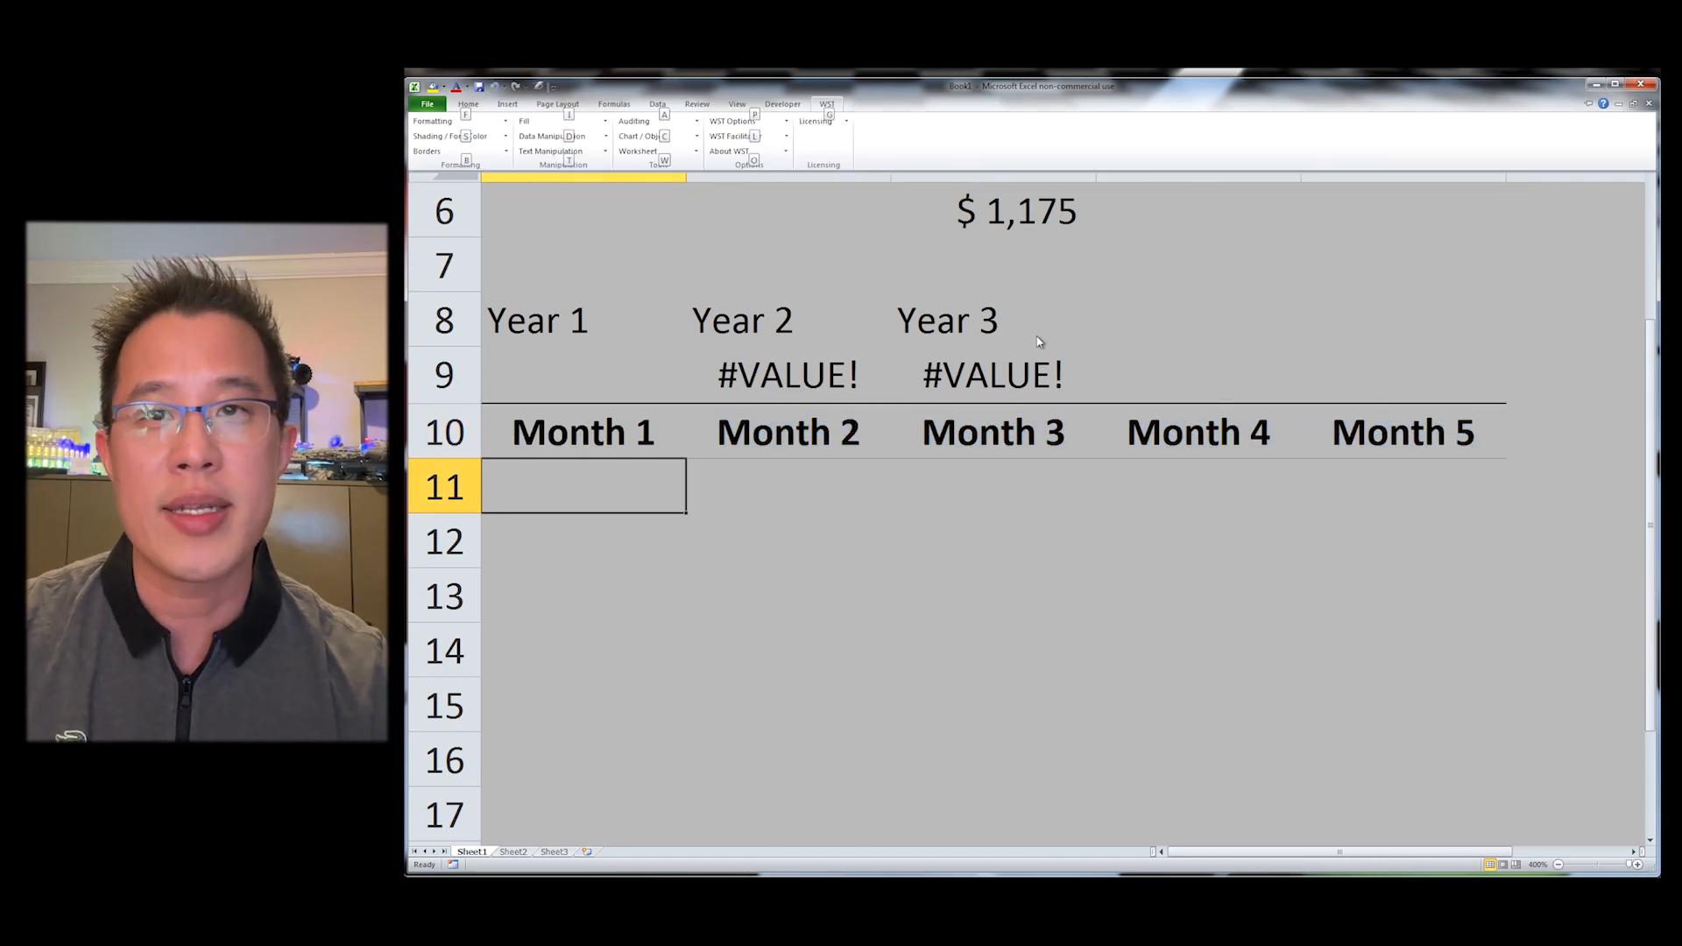
pyautogui.press('f')
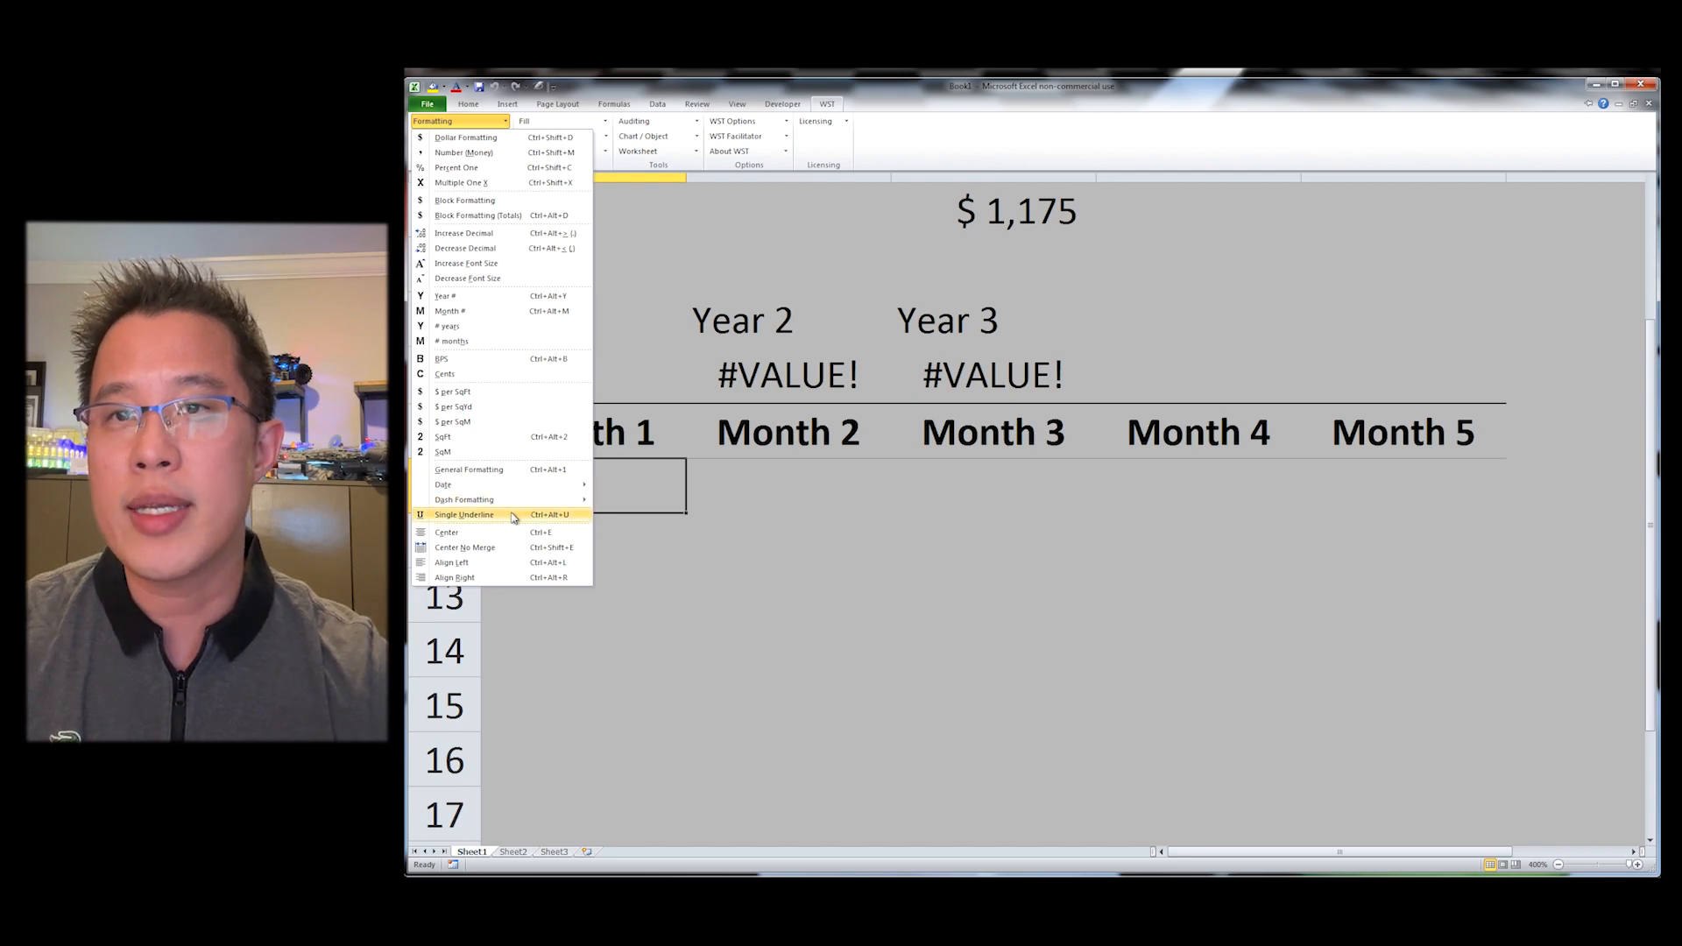
pyautogui.click(1024, 426)
pyautogui.hotkey('alt', 'y')
pyautogui.press('f')
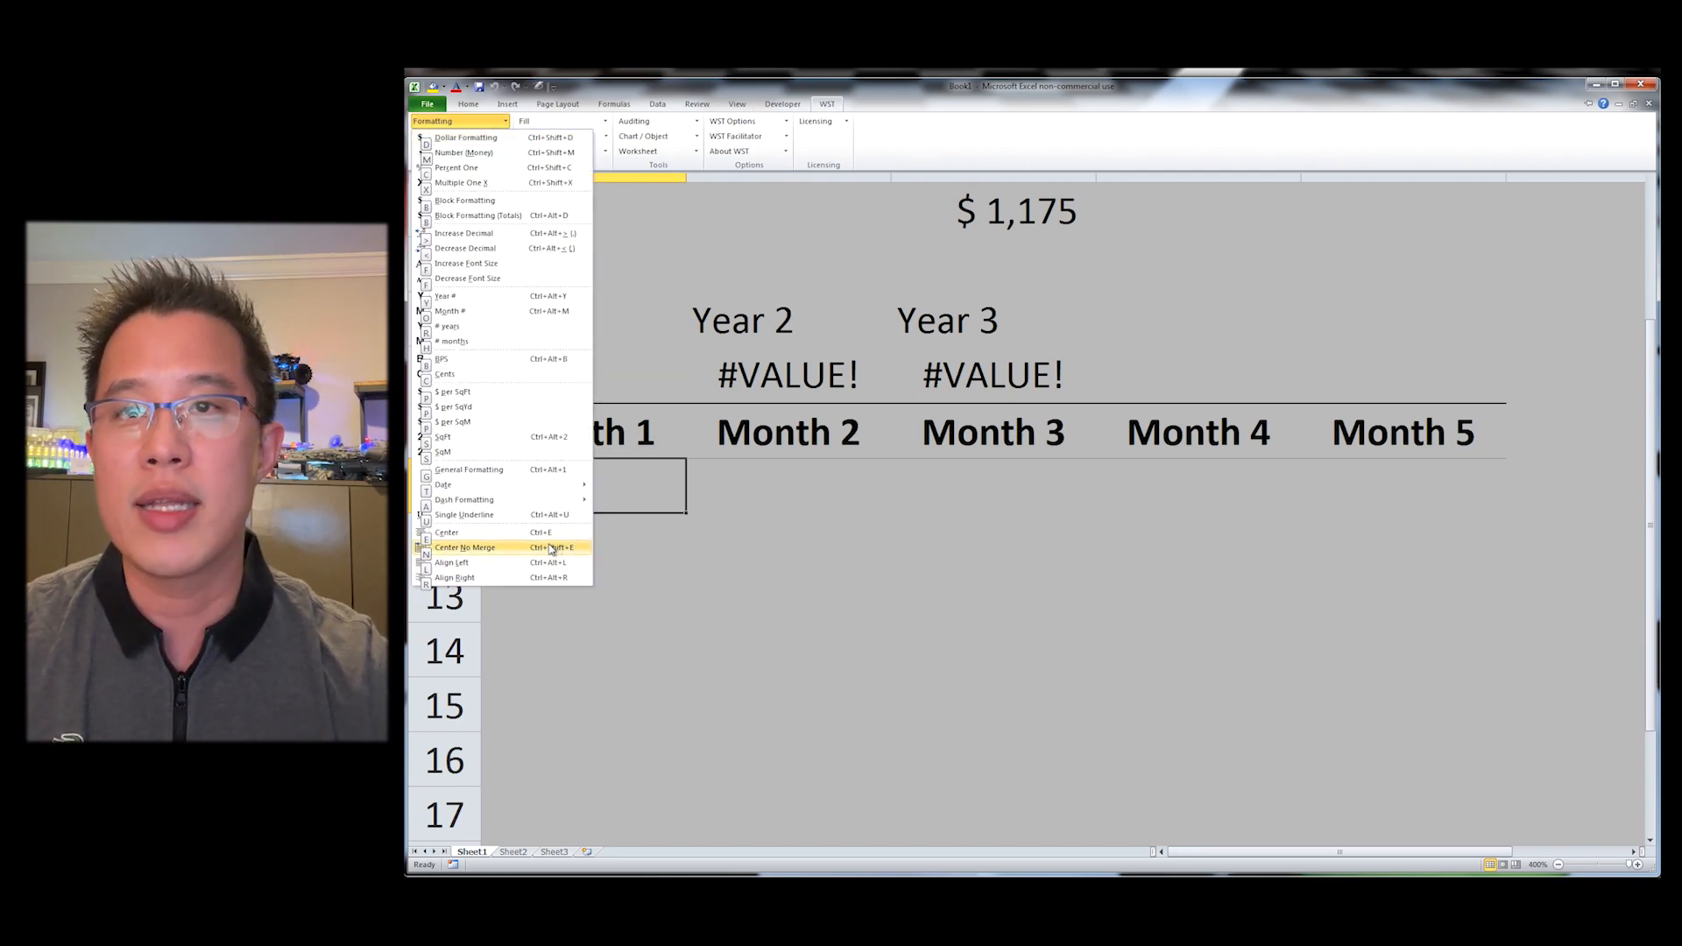
pyautogui.moveTo(554, 487)
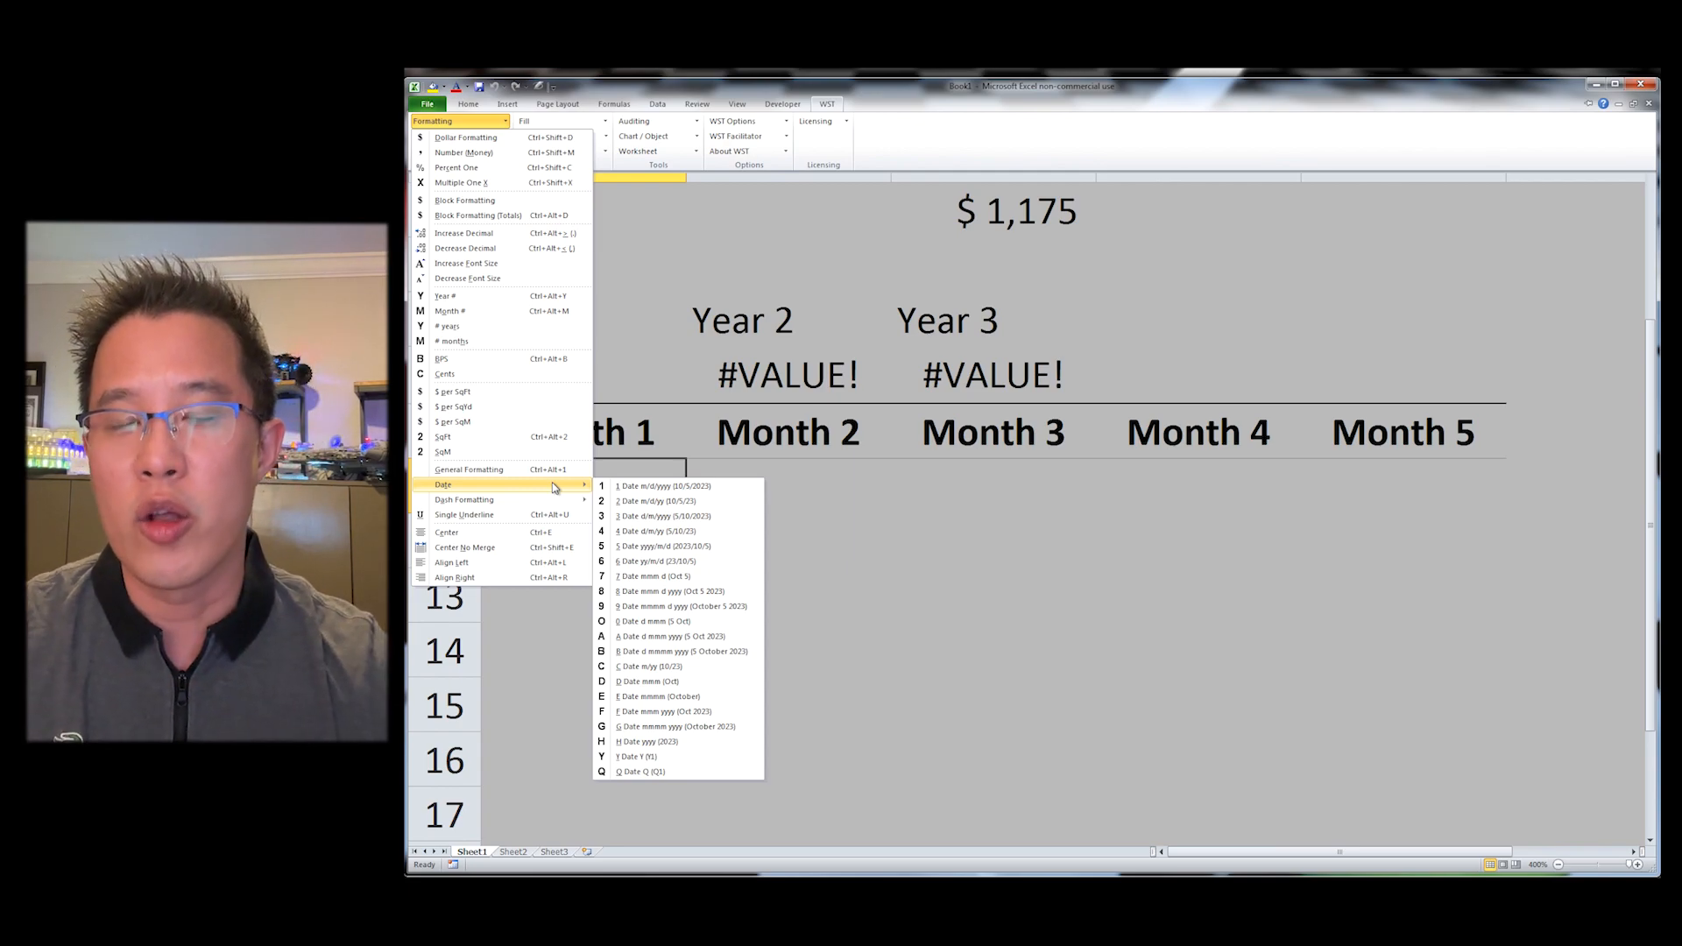
pyautogui.click(643, 668)
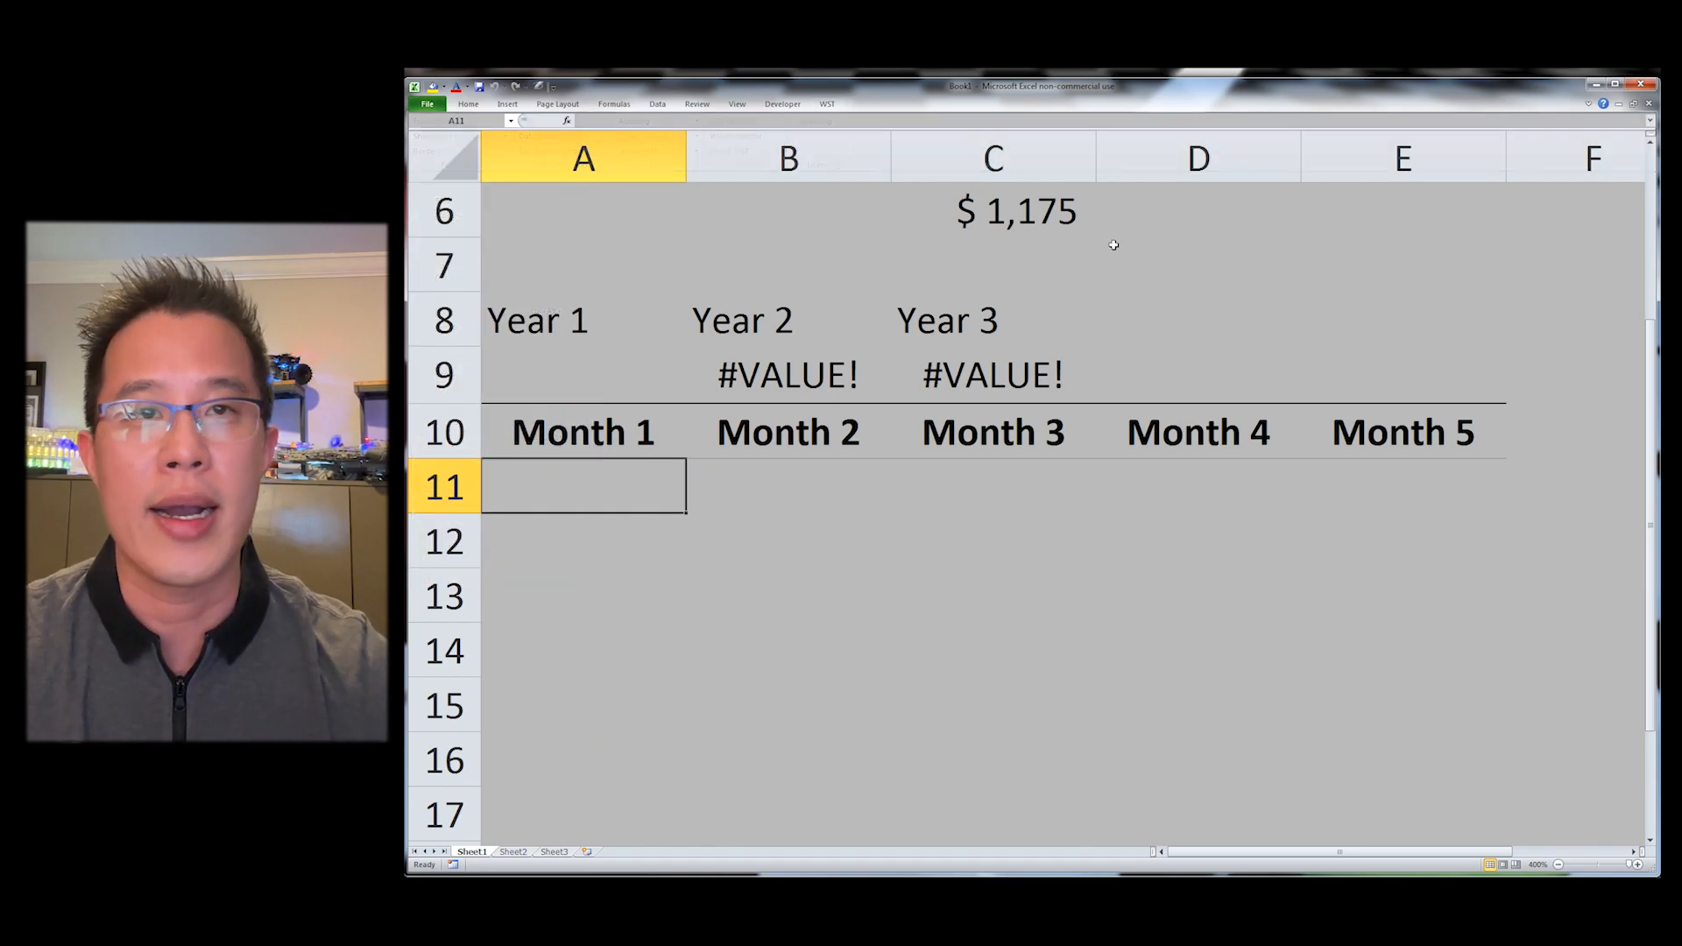
# Step: Return to the top of the sheet and AutoFit the width of column B
pyautogui.click(1128, 229)
pyautogui.scroll(2, 1130, 226)
pyautogui.hotkey('ctrl', 'Home')
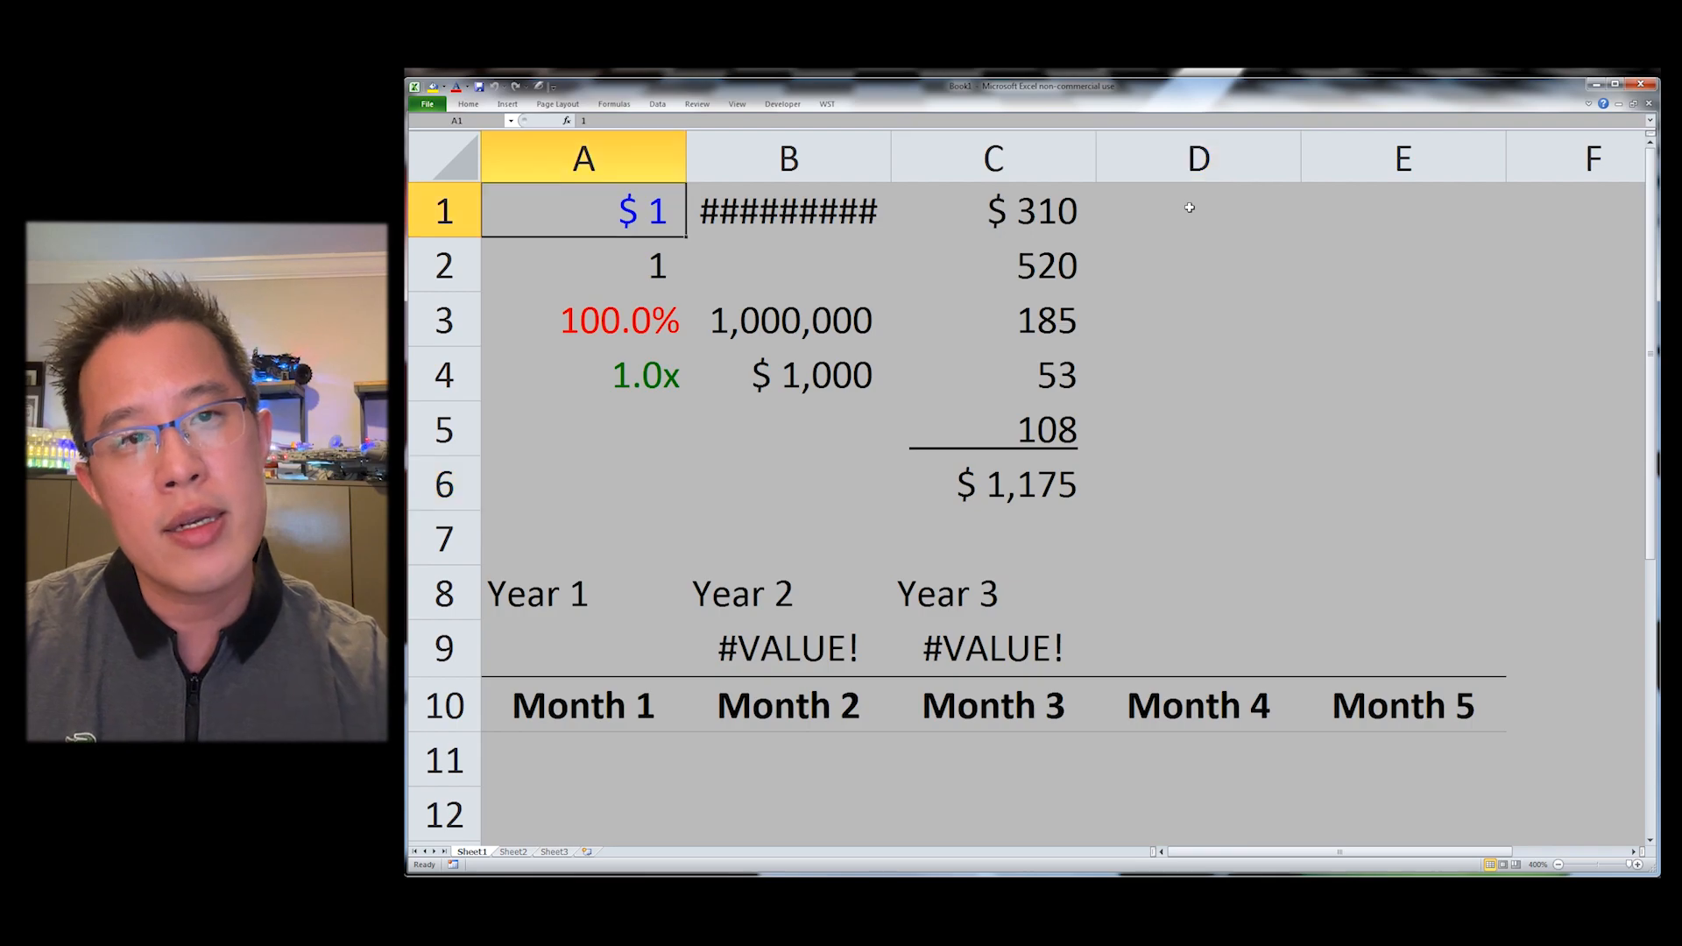
pyautogui.press('Right')
pyautogui.hotkey('alt', 'o')
pyautogui.press('c')
pyautogui.press('a')
# Step: Enter 10 in D1 and 20 in E1
pyautogui.click(1190, 208)
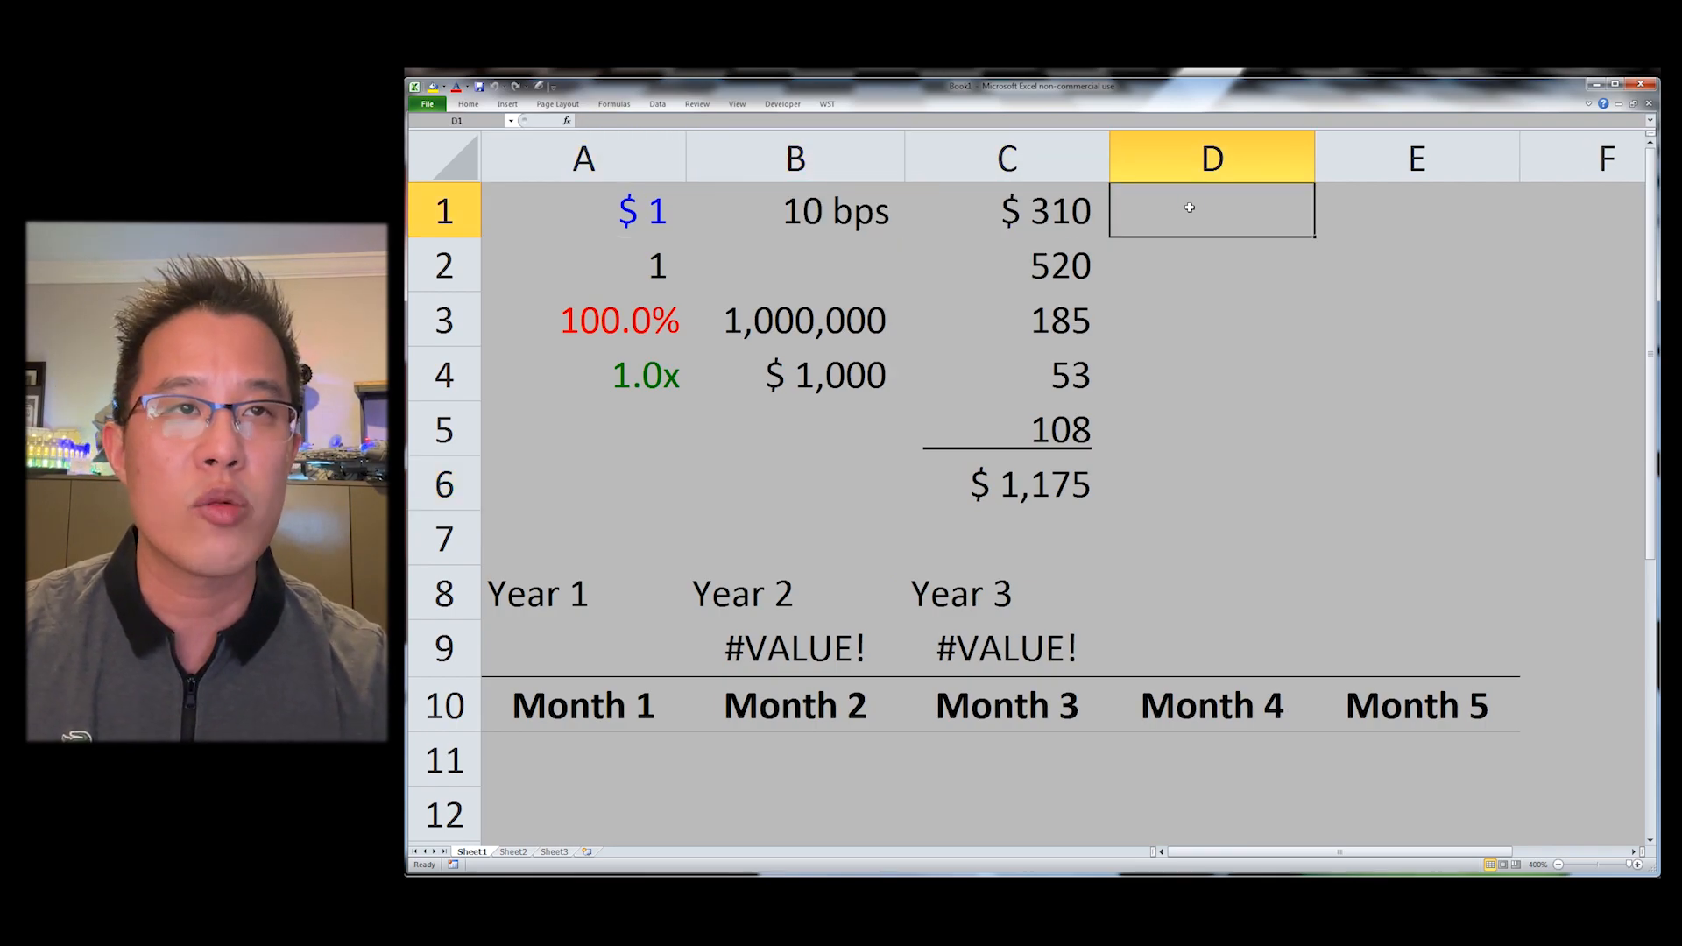
pyautogui.write('1')
pyautogui.press('Tab')
pyautogui.click(1190, 207)
pyautogui.write('10')
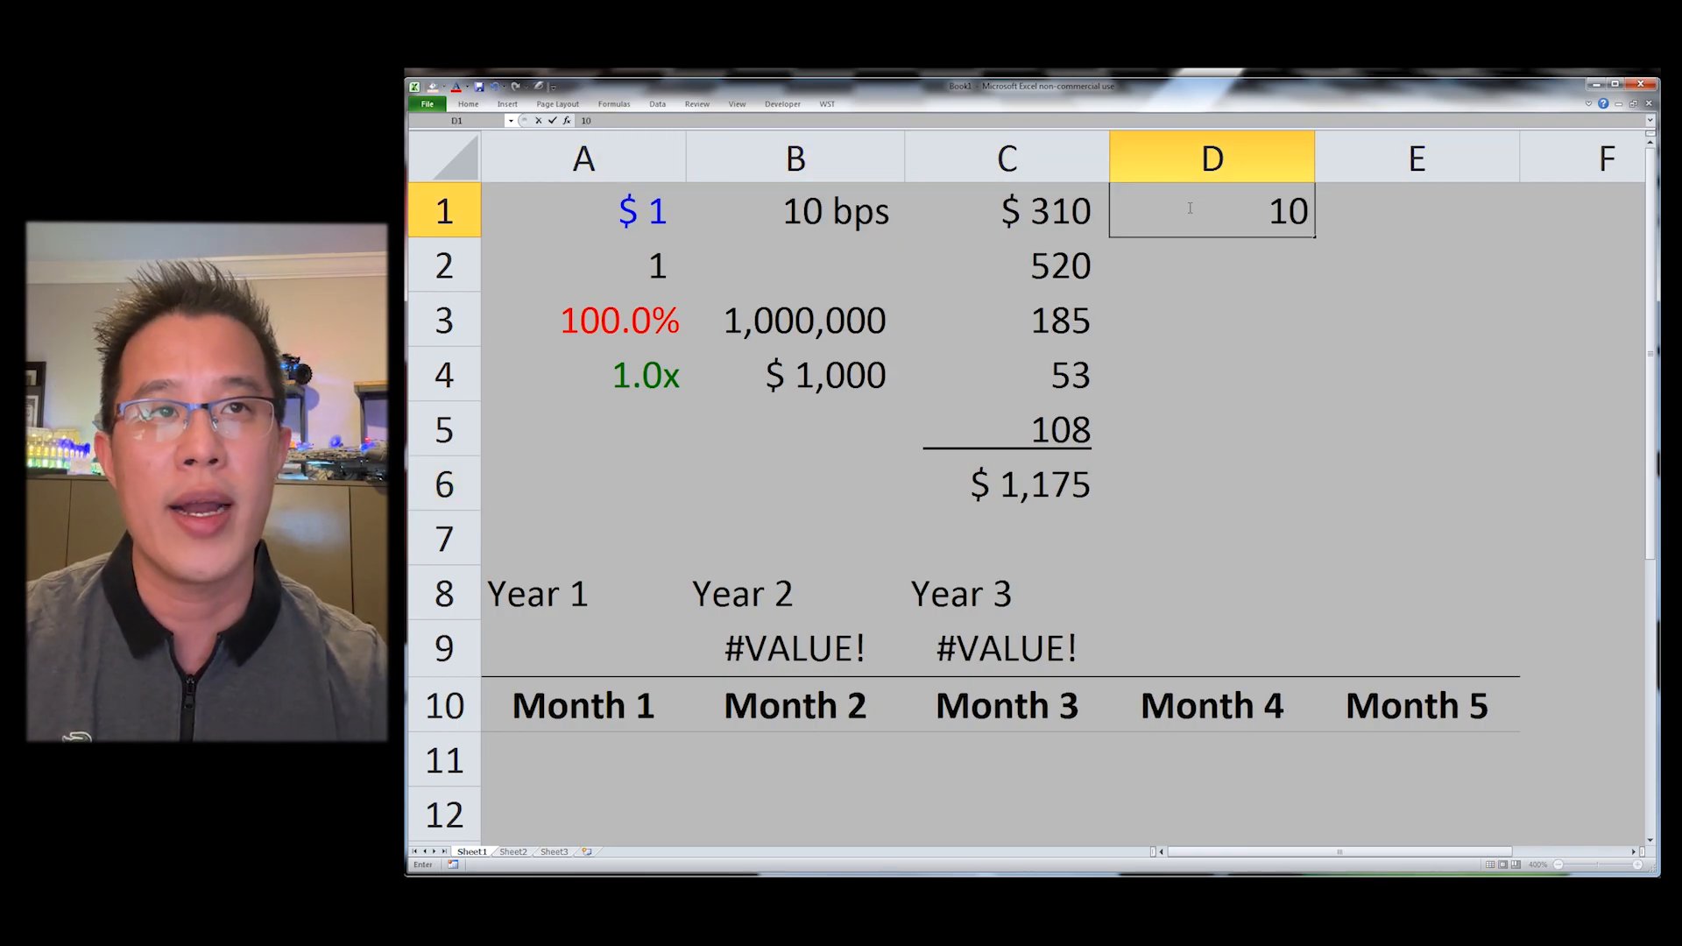
pyautogui.press('Tab')
pyautogui.write('20')
pyautogui.press('Return')
# Step: Enter 20 in F1 and replace E1 with a dash
pyautogui.press('Up')
pyautogui.press('Right')
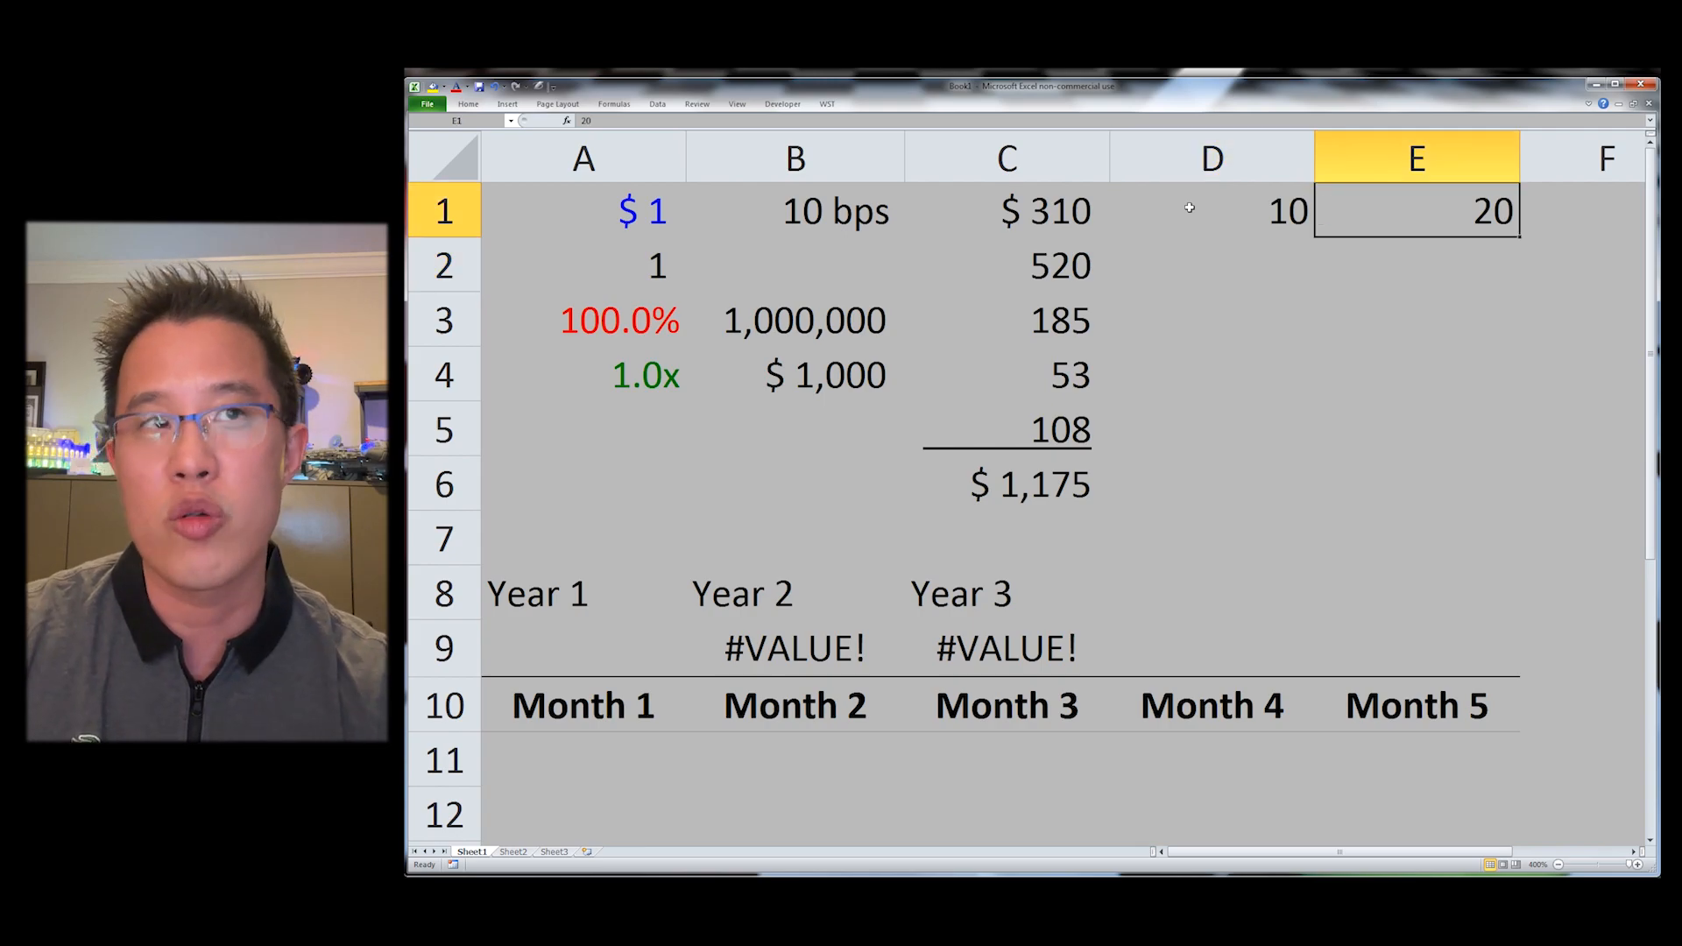
pyautogui.press('Right')
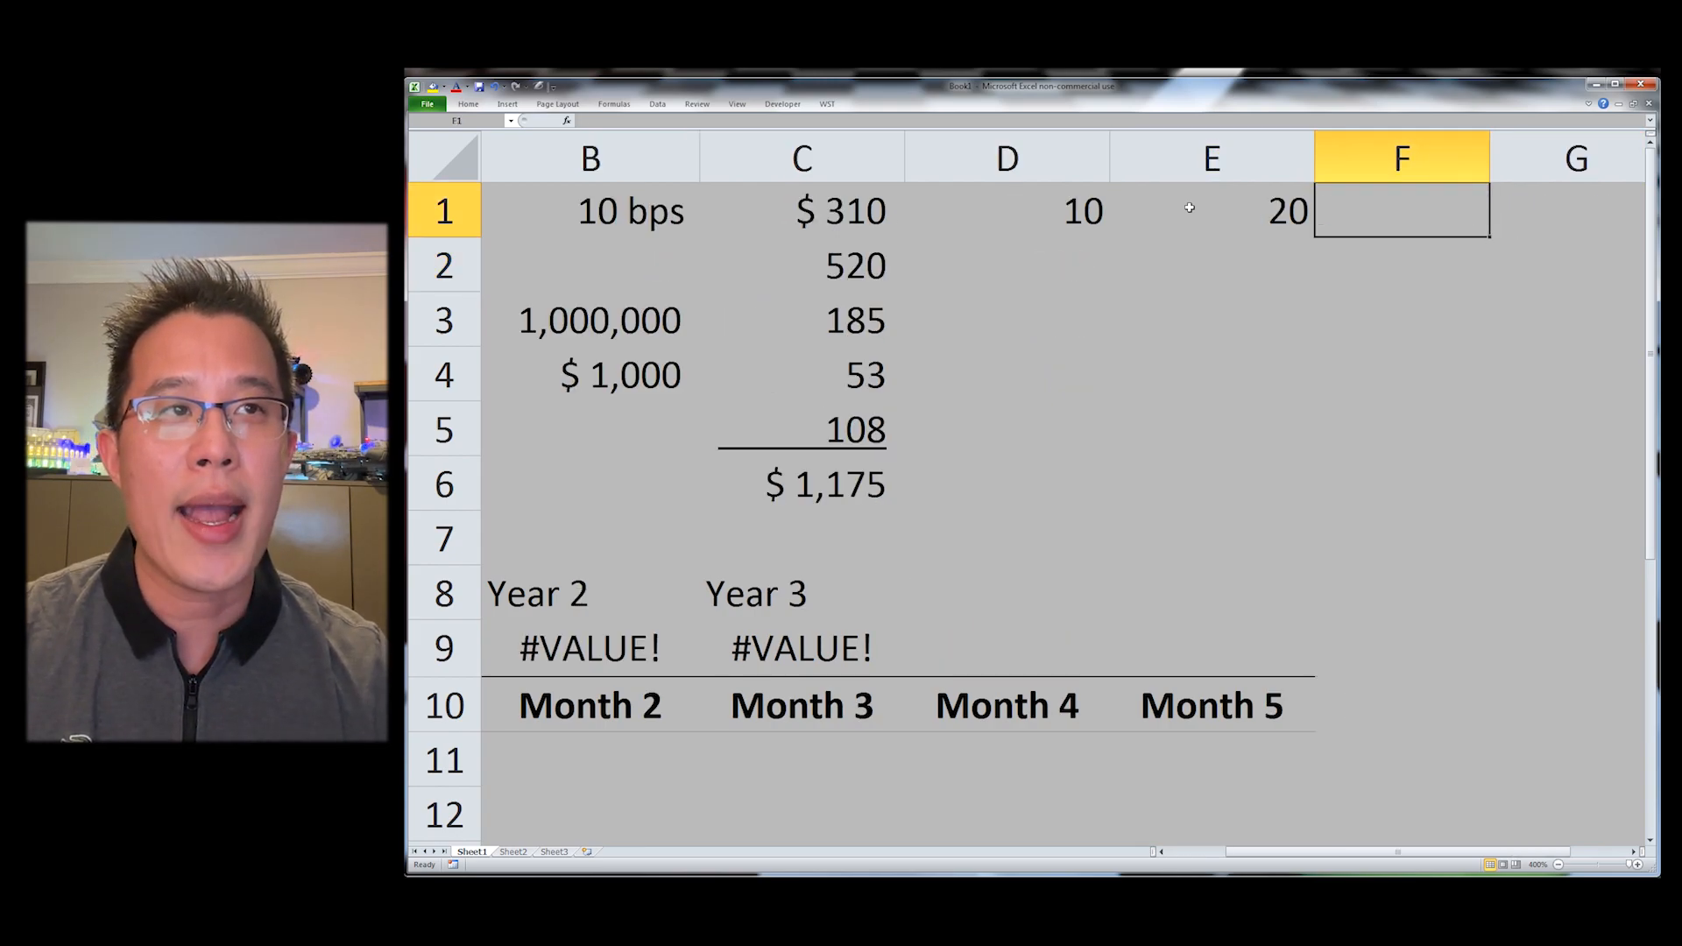
pyautogui.write('20')
pyautogui.press('Left')
pyautogui.write('--')
pyautogui.press('Return')
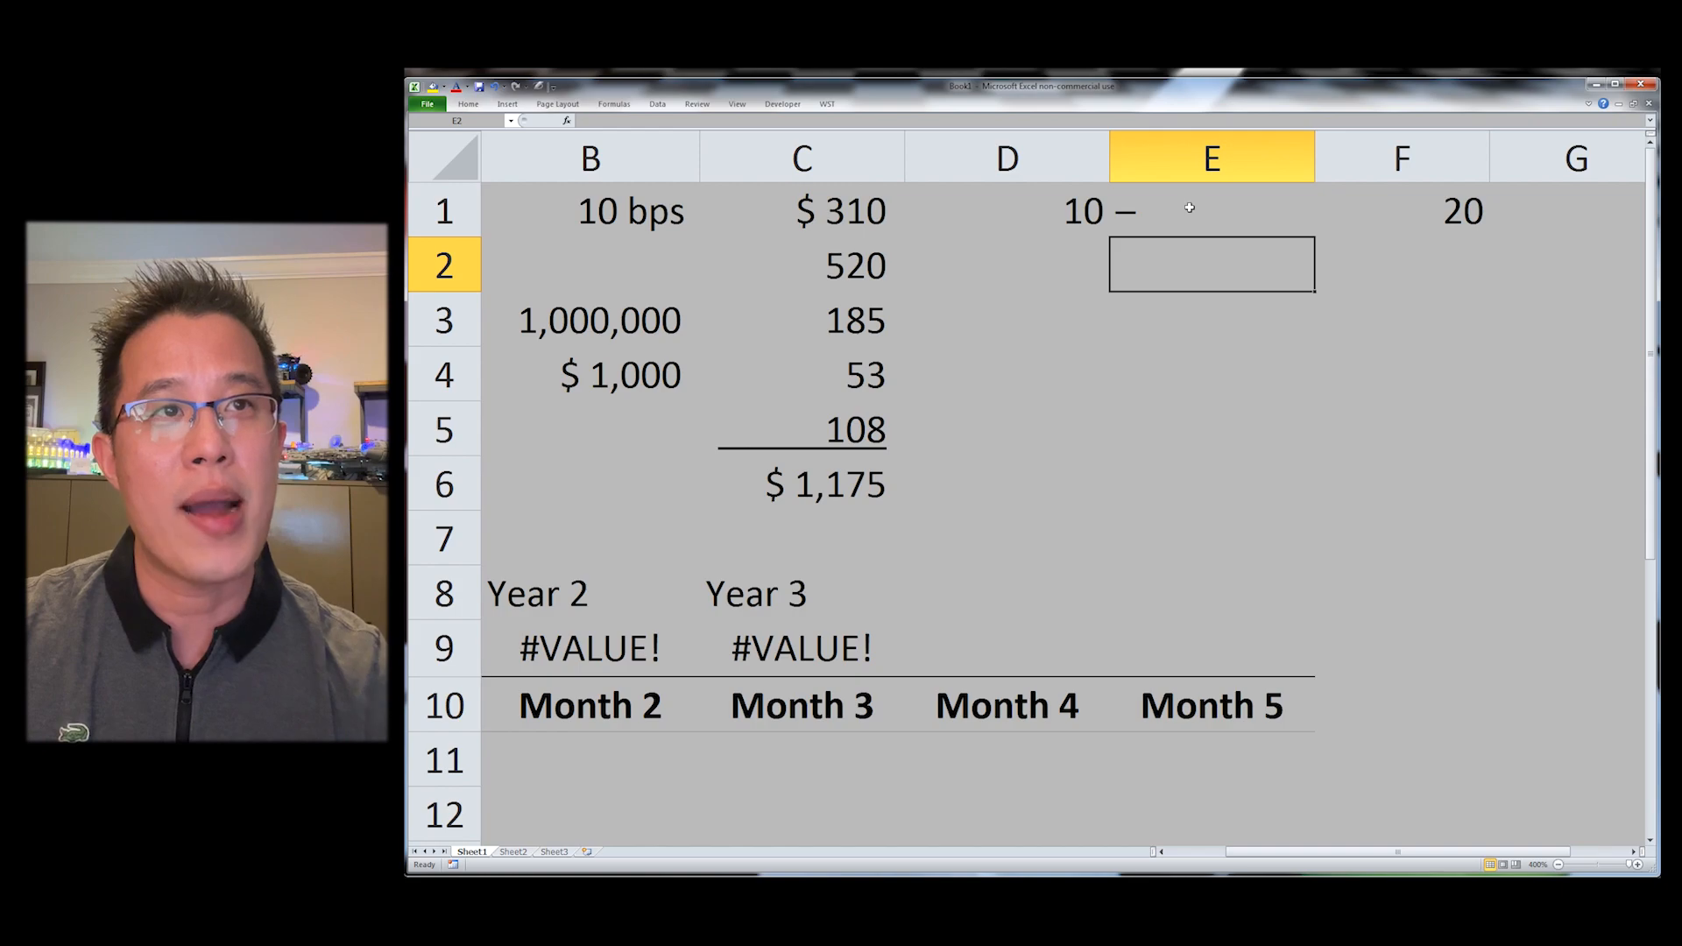
pyautogui.press('Up')
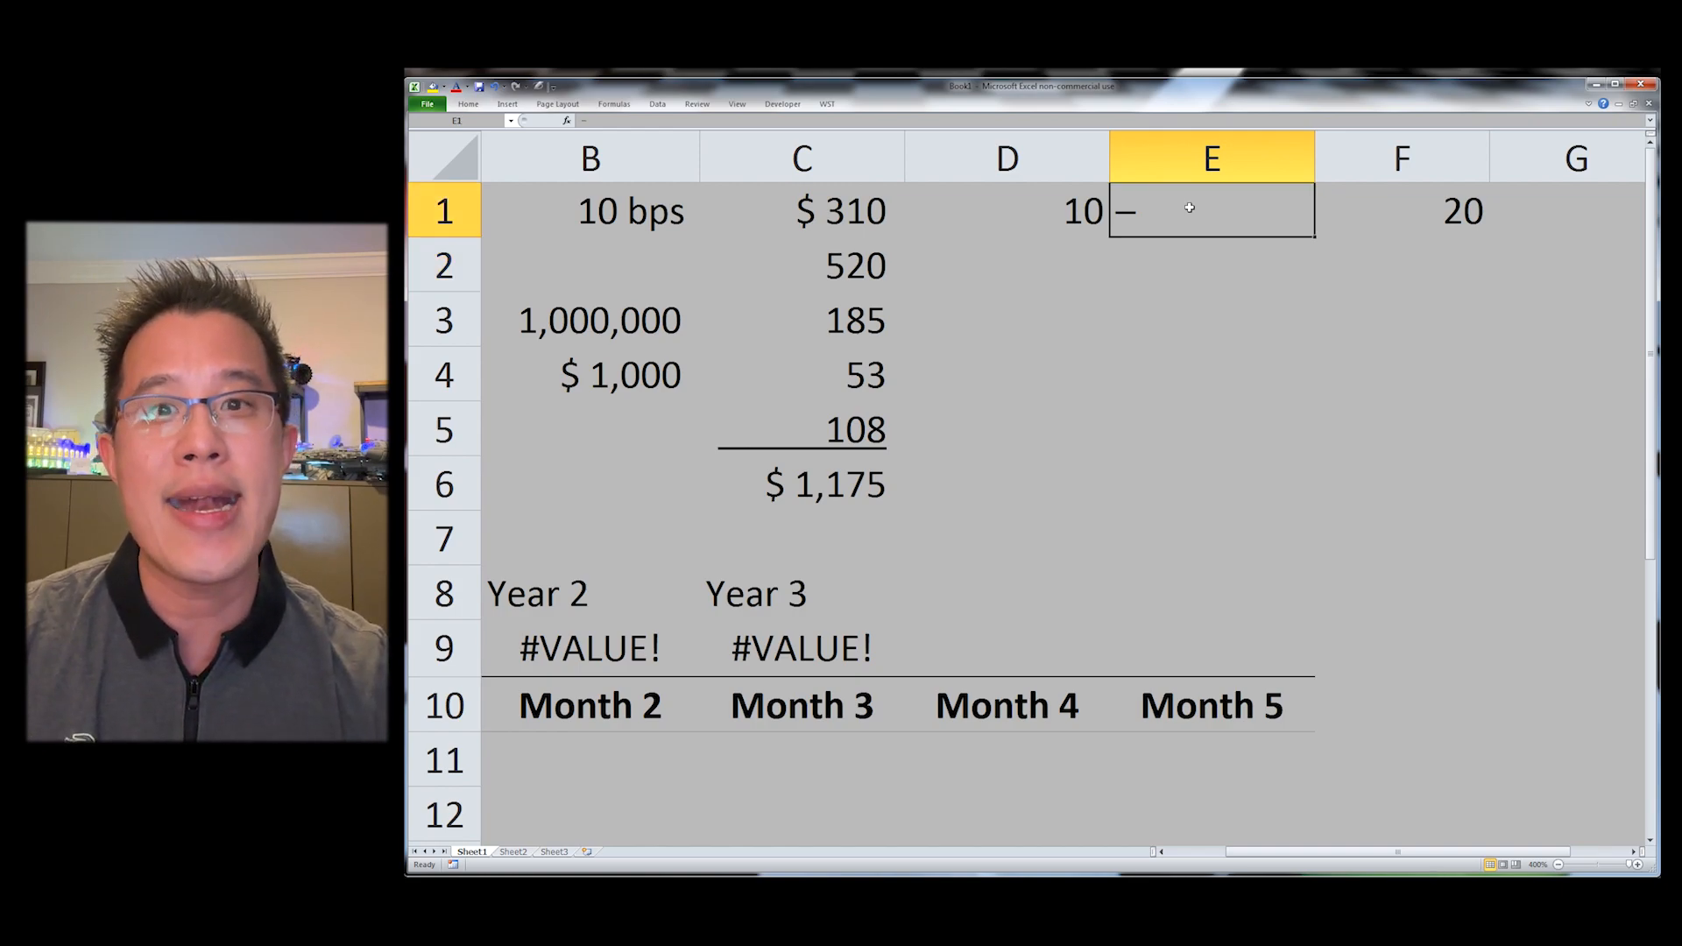
# Step: Centre the dash in E1 and AutoFit column E's width
pyautogui.hotkey('alt', 'h')
pyautogui.press('a')
pyautogui.press('c')
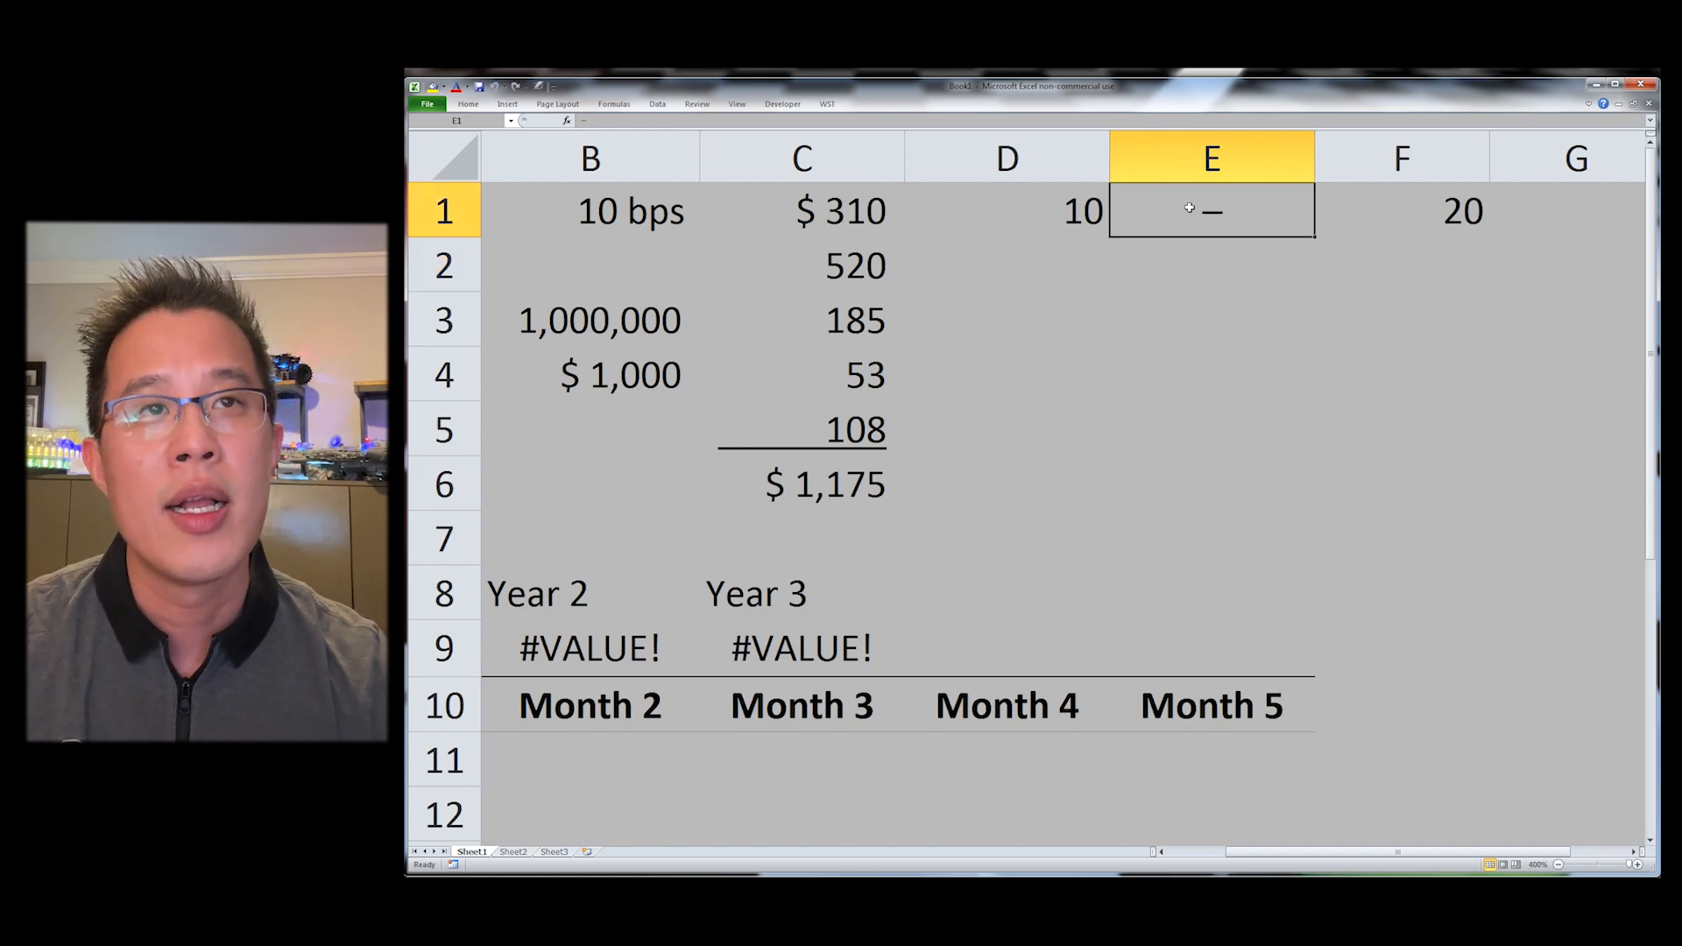
pyautogui.hotkey('alt', 'h')
pyautogui.press('o')
pyautogui.press('i')
# Step: Apply currency format with two decimal places to D1 and F1
pyautogui.press('Left')
pyautogui.hotkey('ctrl', 'shift', '4')
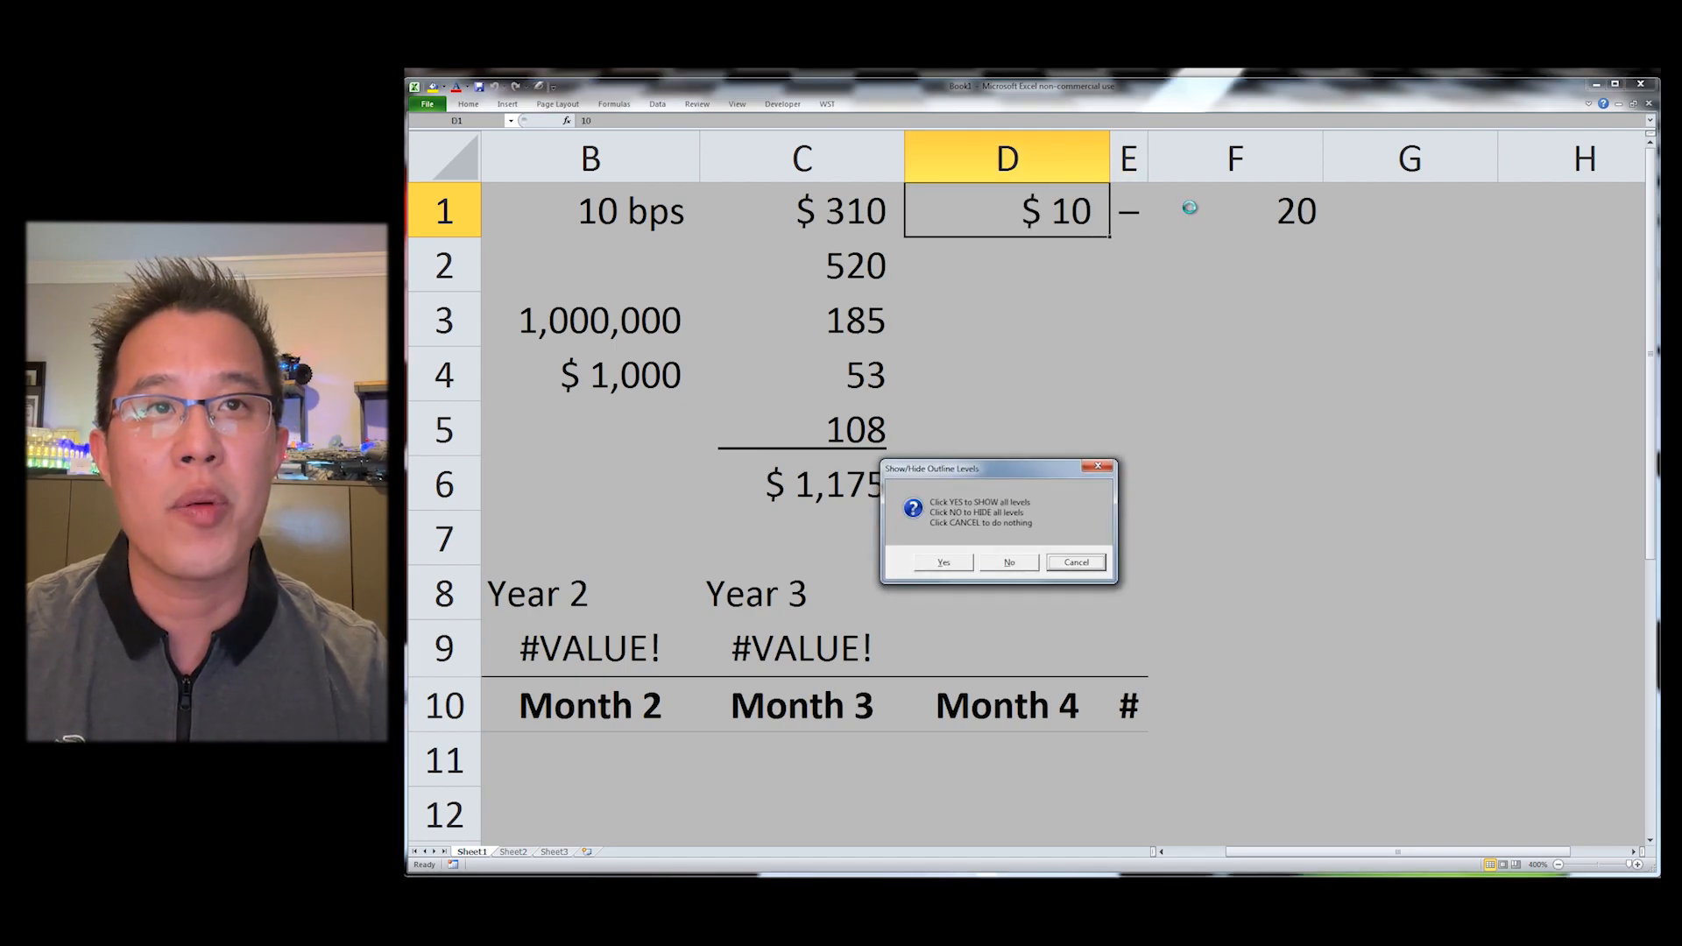
pyautogui.press('Return')
pyautogui.hotkey('alt', 'h')
pyautogui.press('0')
pyautogui.hotkey('alt', 'h')
pyautogui.press('0')
pyautogui.press('Right')
pyautogui.press('Right')
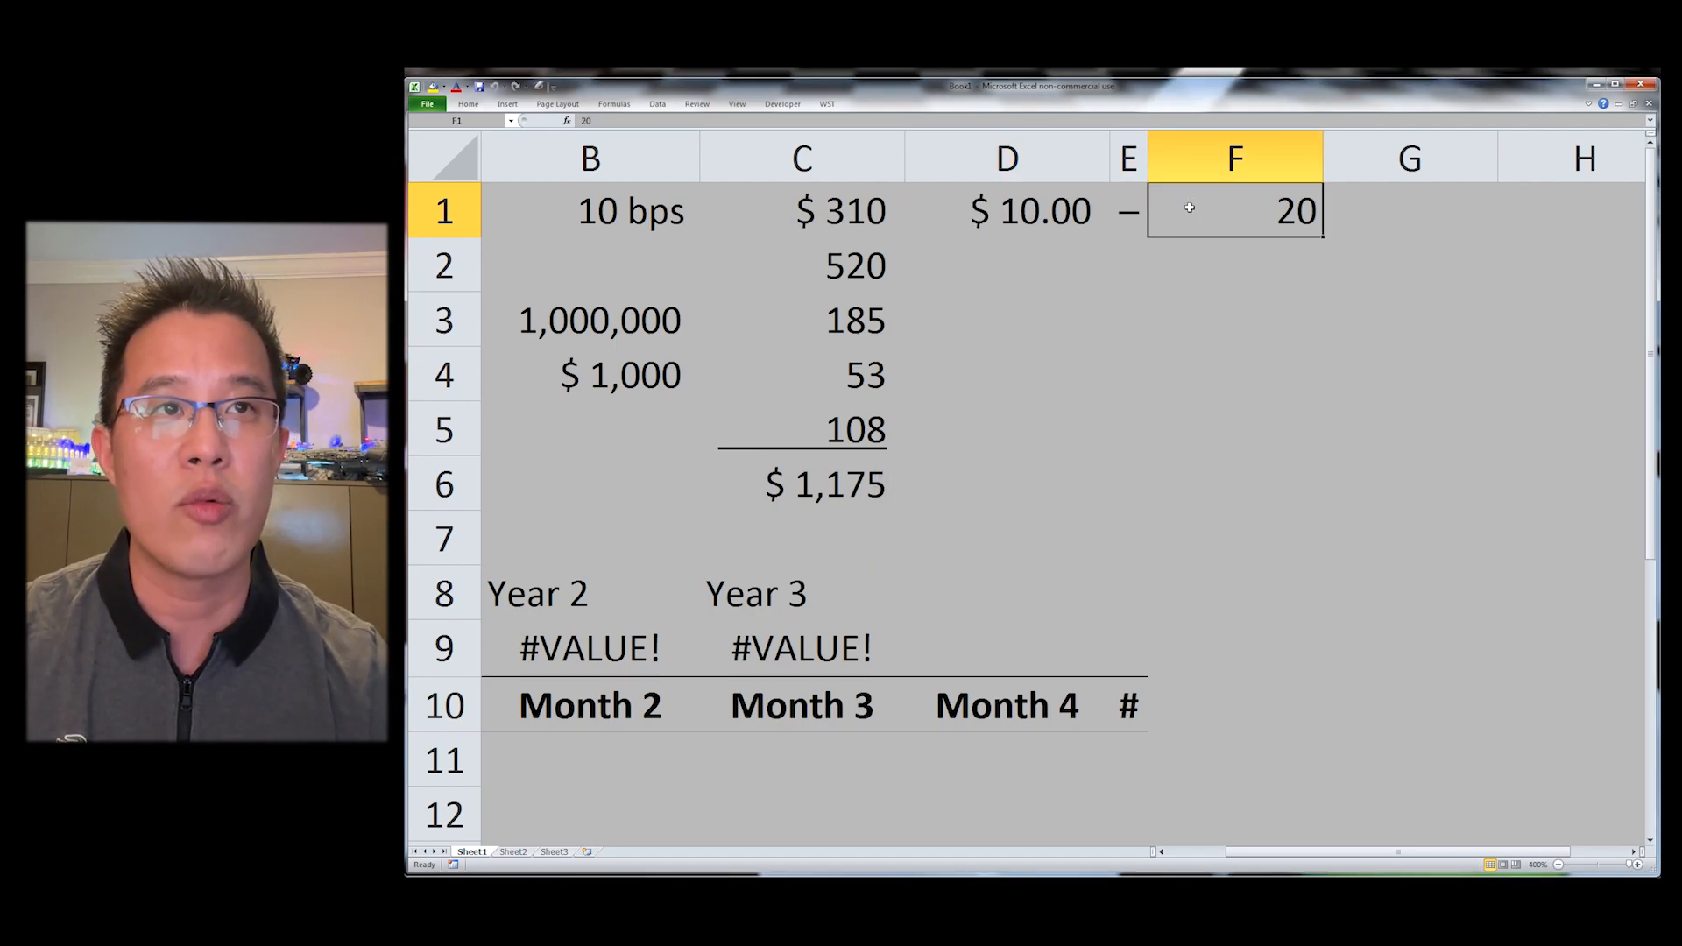
pyautogui.hotkey('ctrl', 'shift', '4')
pyautogui.hotkey('alt', 'h')
pyautogui.press('0')
pyautogui.hotkey('alt', 'h')
pyautogui.press('0')
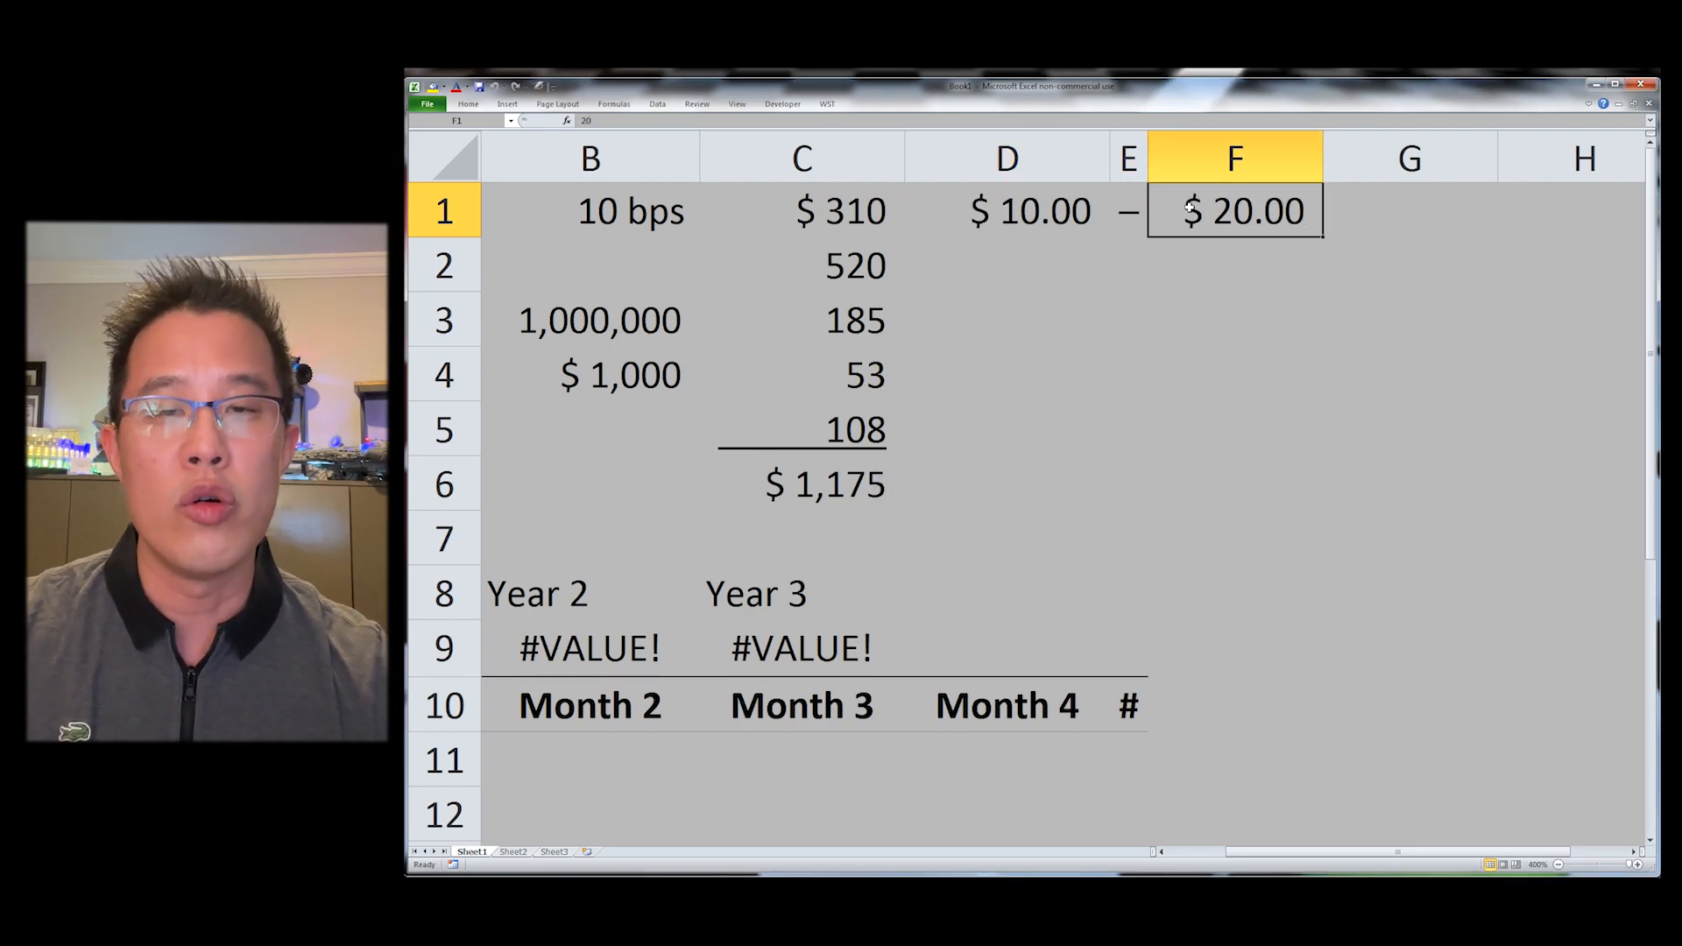
# Step: Delete column E containing the dash
pyautogui.press('Left')
pyautogui.hotkey('ctrl', 'space')
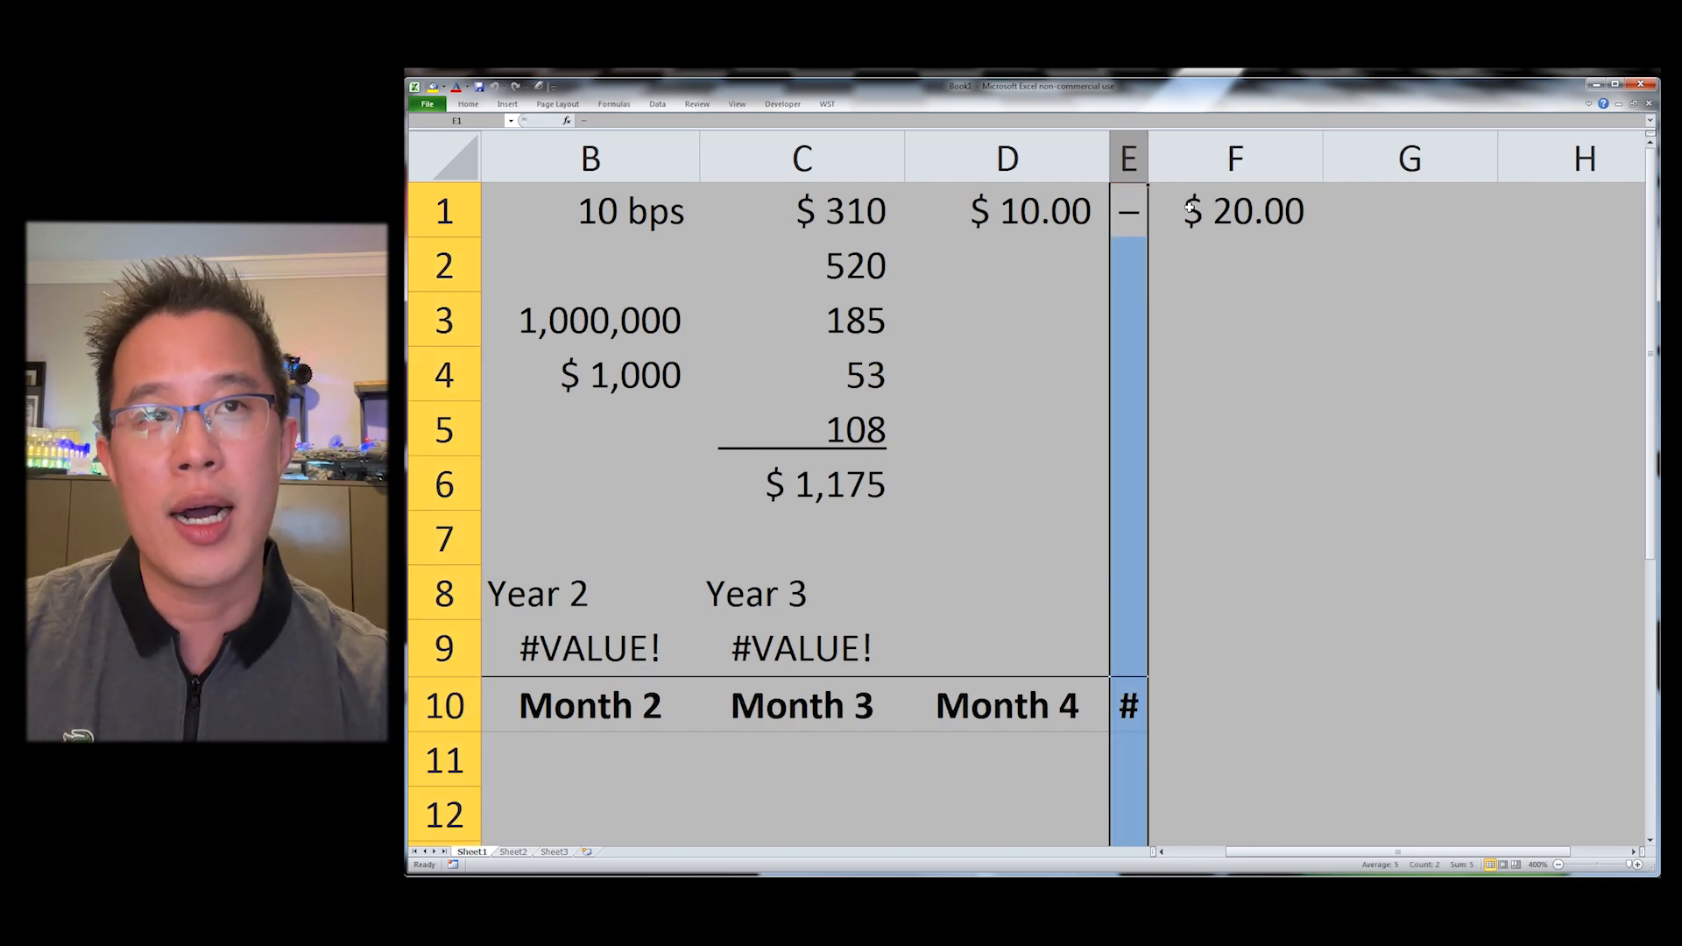
pyautogui.press('Left')
pyautogui.press('Down')
pyautogui.press('Right')
pyautogui.hotkey('ctrl', 'space')
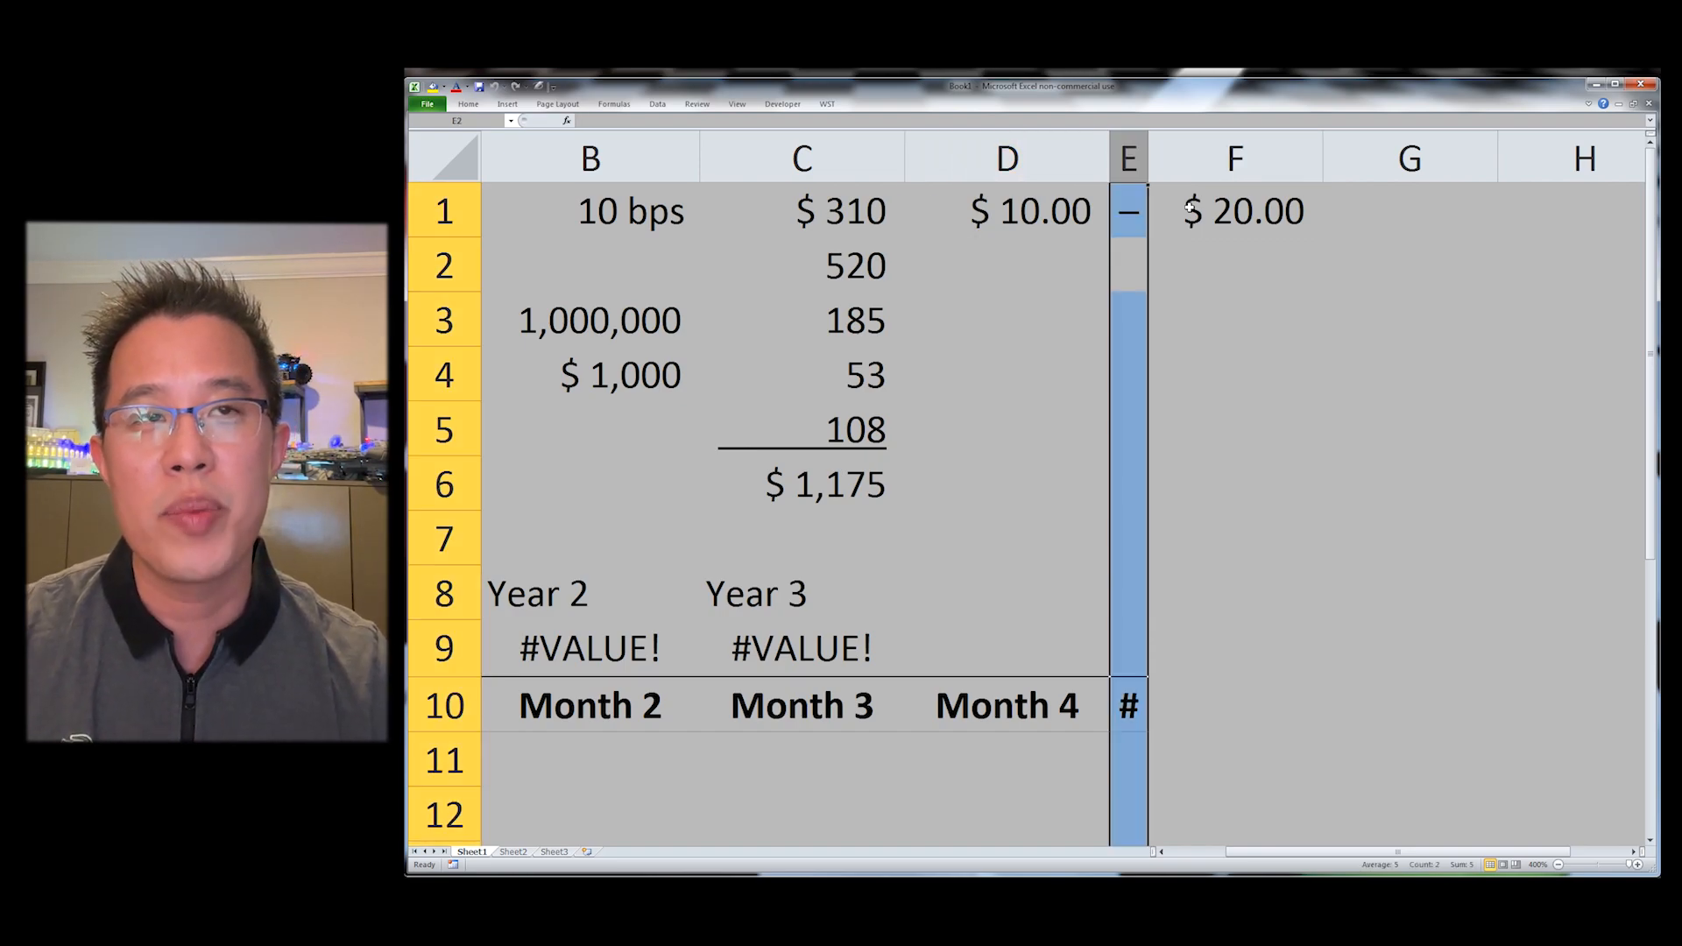
pyautogui.hotkey('ctrl', '-')
pyautogui.press('Up')
# Step: Apply the WST Dash Dollar format to E1 and adjust its decimal places
pyautogui.hotkey('alt', 'y')
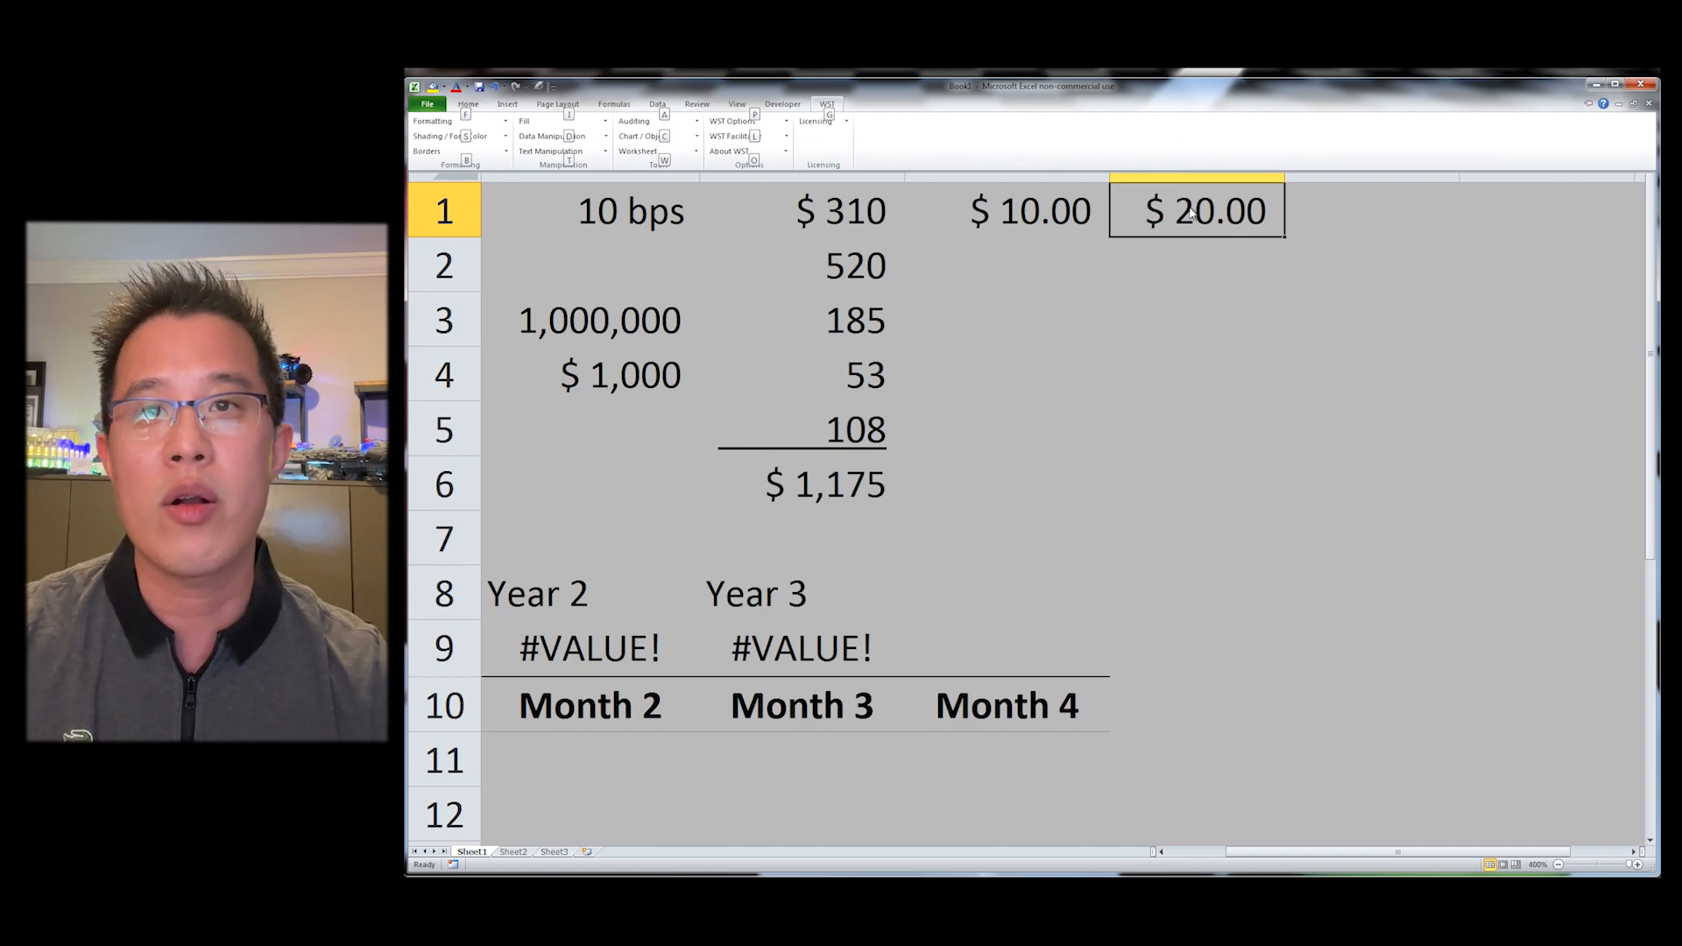
pyautogui.press('f')
pyautogui.press('a')
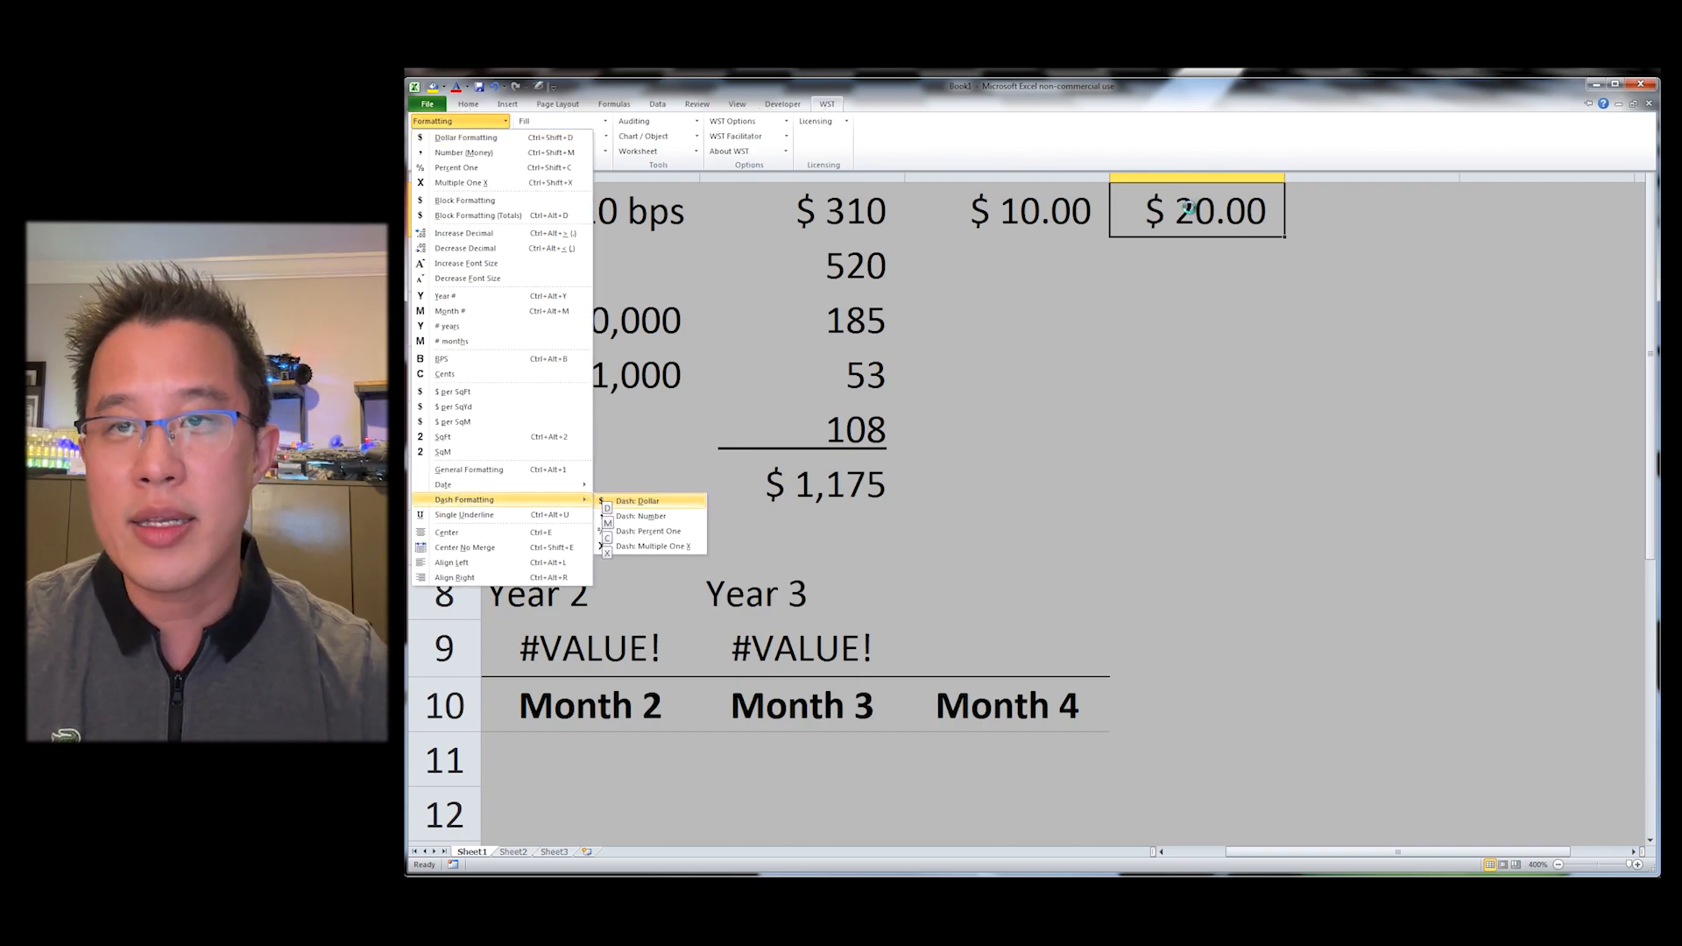
pyautogui.press('d')
pyautogui.hotkey('ctrl', 'alt', '.')
pyautogui.hotkey('ctrl', 'alt', '.')
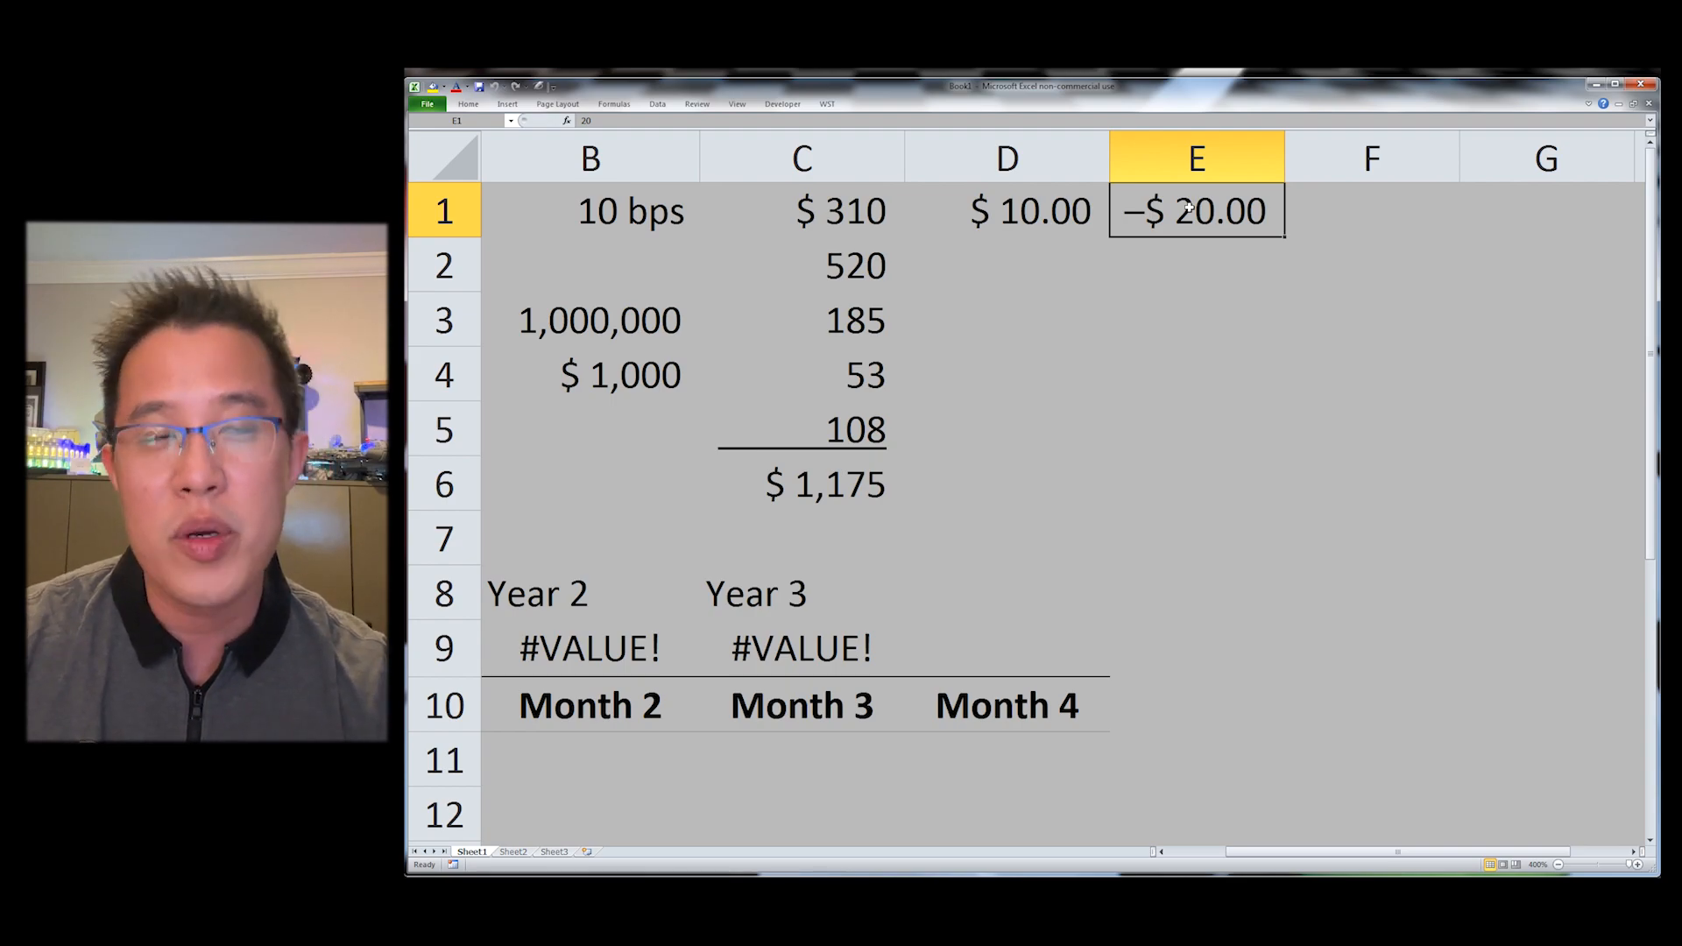
pyautogui.hotkey('alt', 'y')
pyautogui.press('f')
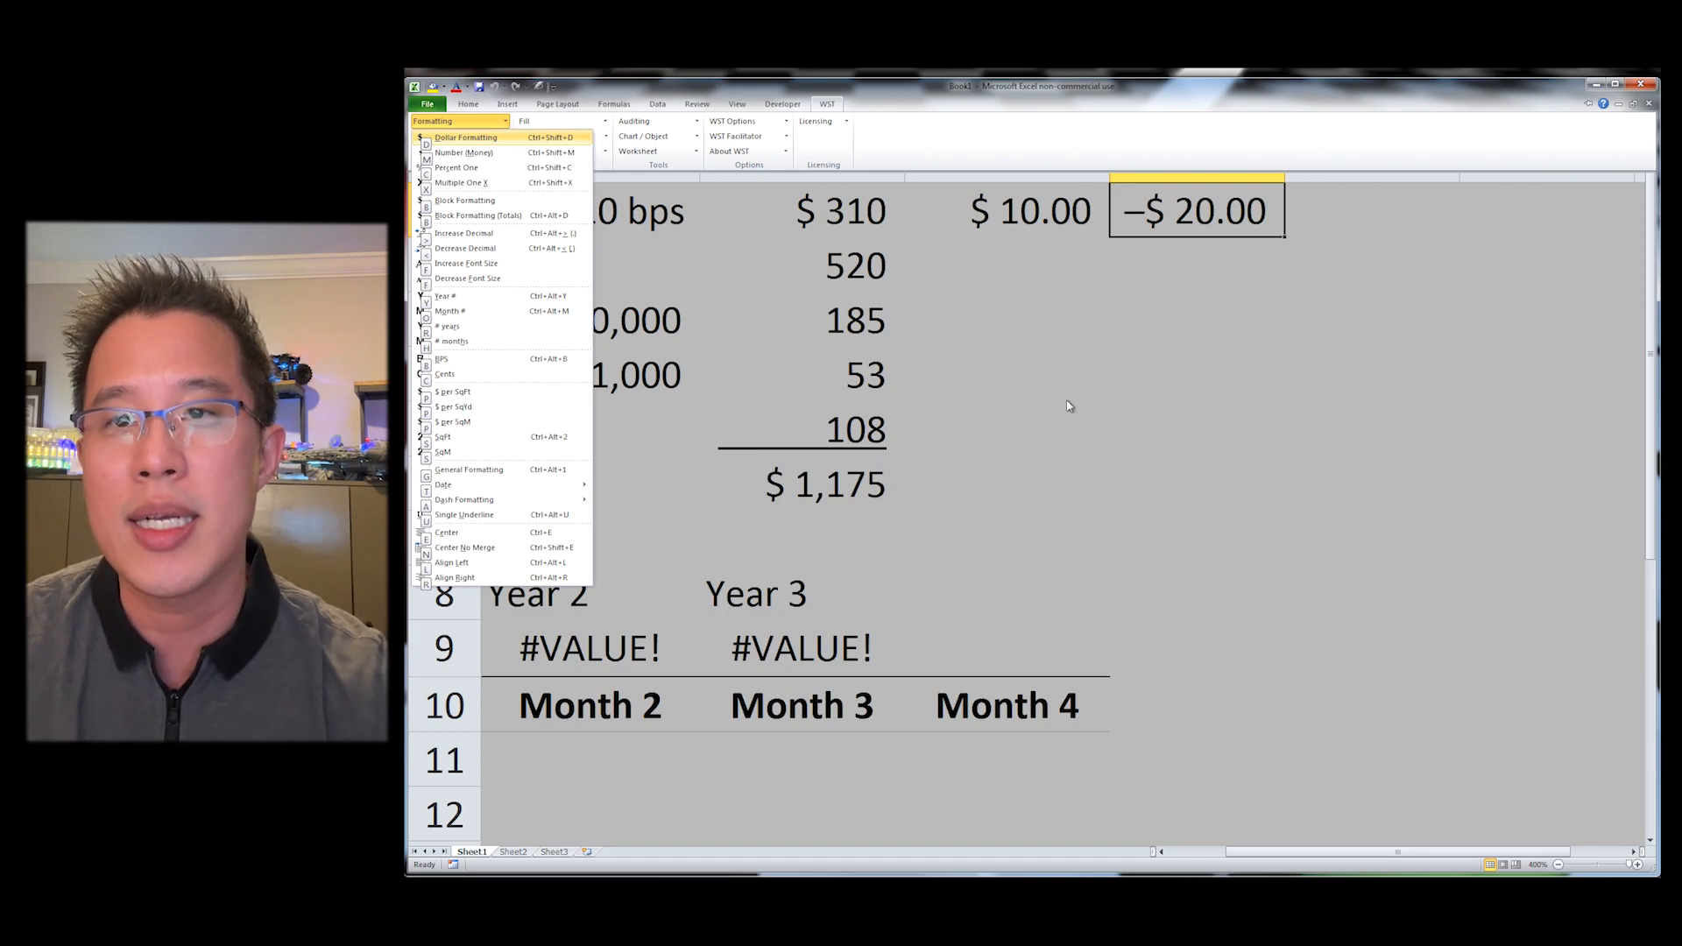
pyautogui.press('Escape')
pyautogui.press('Escape')
# Step: Insert a blank row above the headers in row 10 and switch the headers back to the Year format
pyautogui.press('Left')
pyautogui.hotkey('ctrl', 'Down')
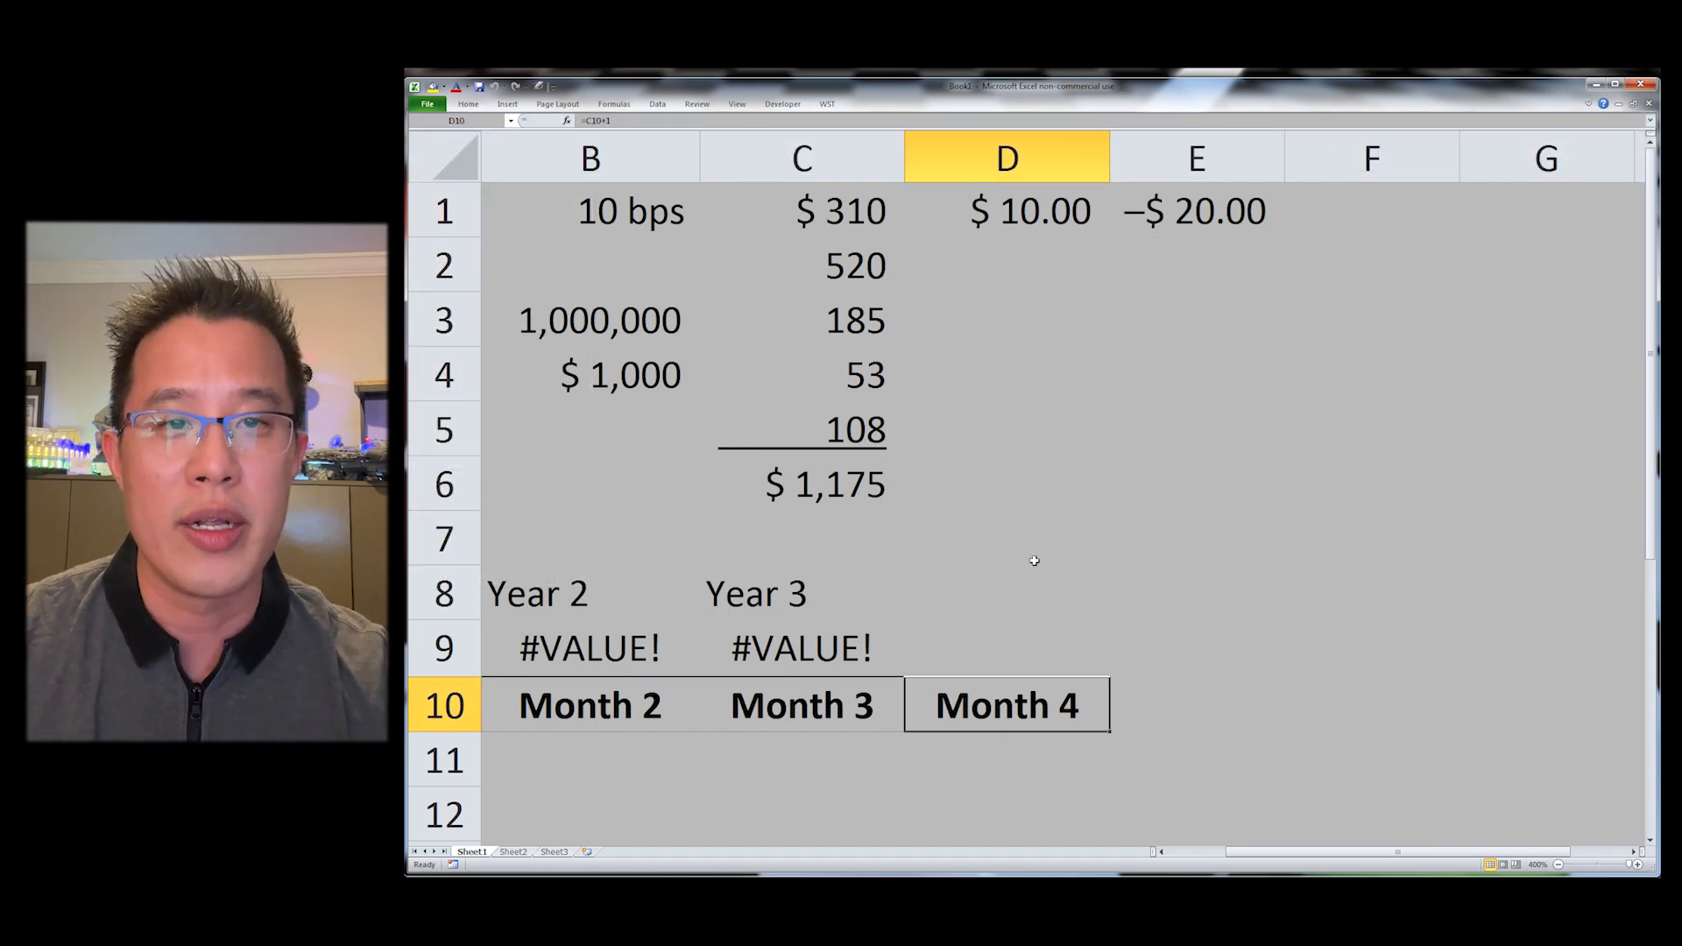
pyautogui.hotkey('ctrl', 'Left')
pyautogui.hotkey('alt', 'i')
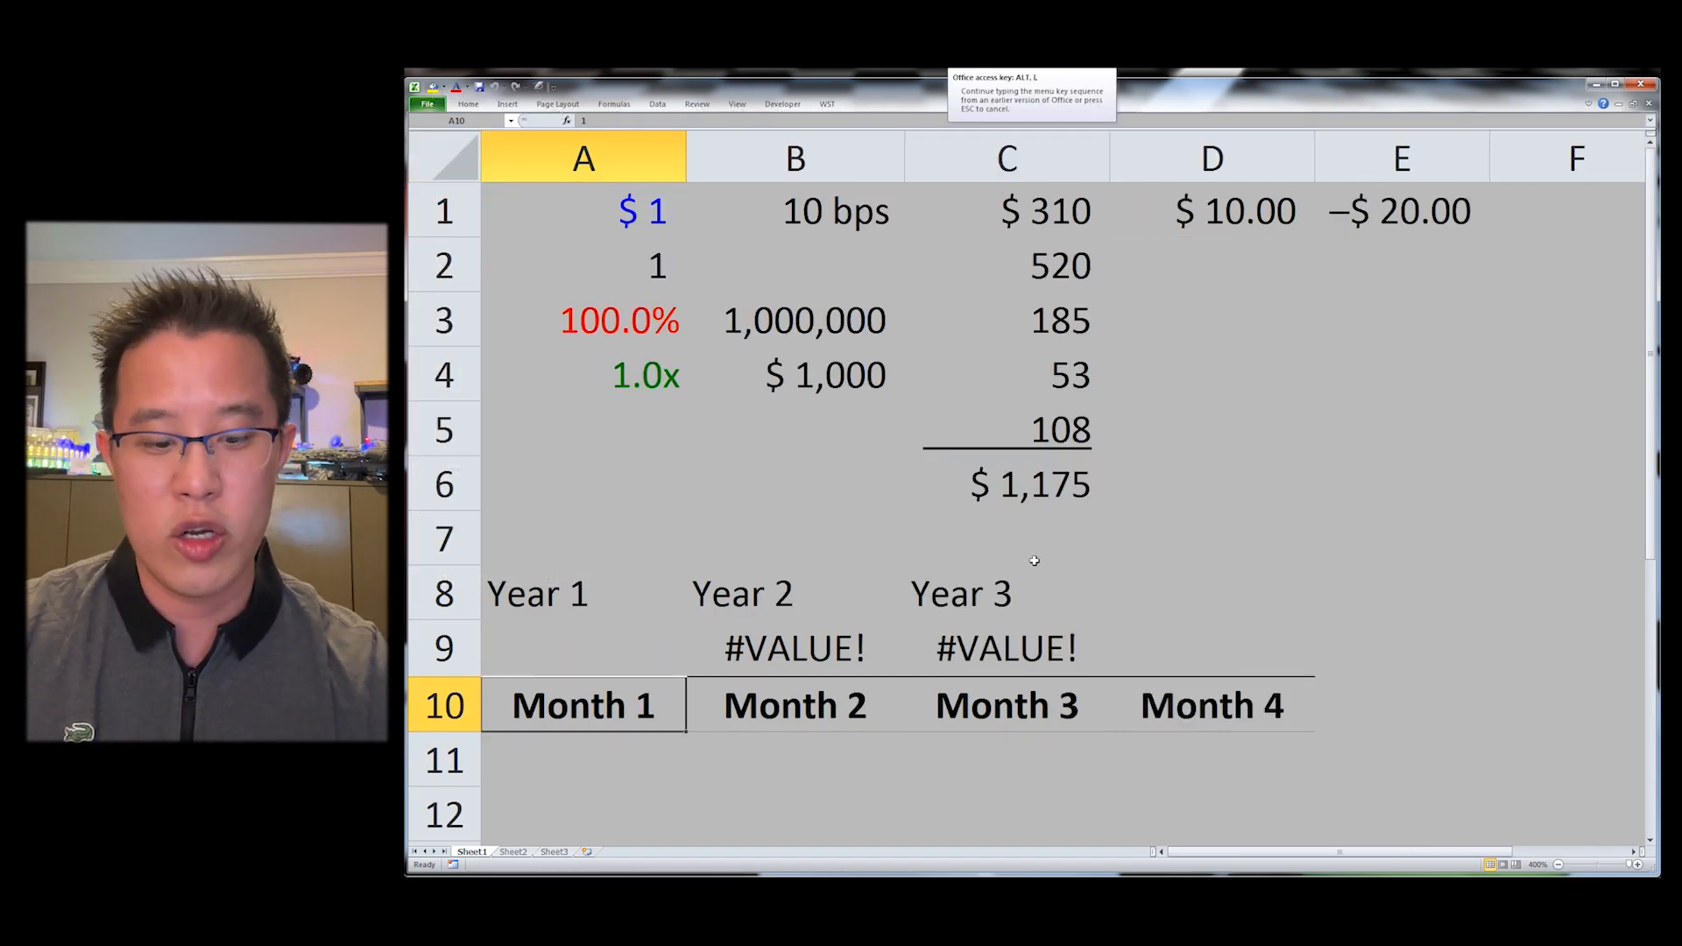
pyautogui.press('r')
pyautogui.hotkey('ctrl', 'shift', 'Right')
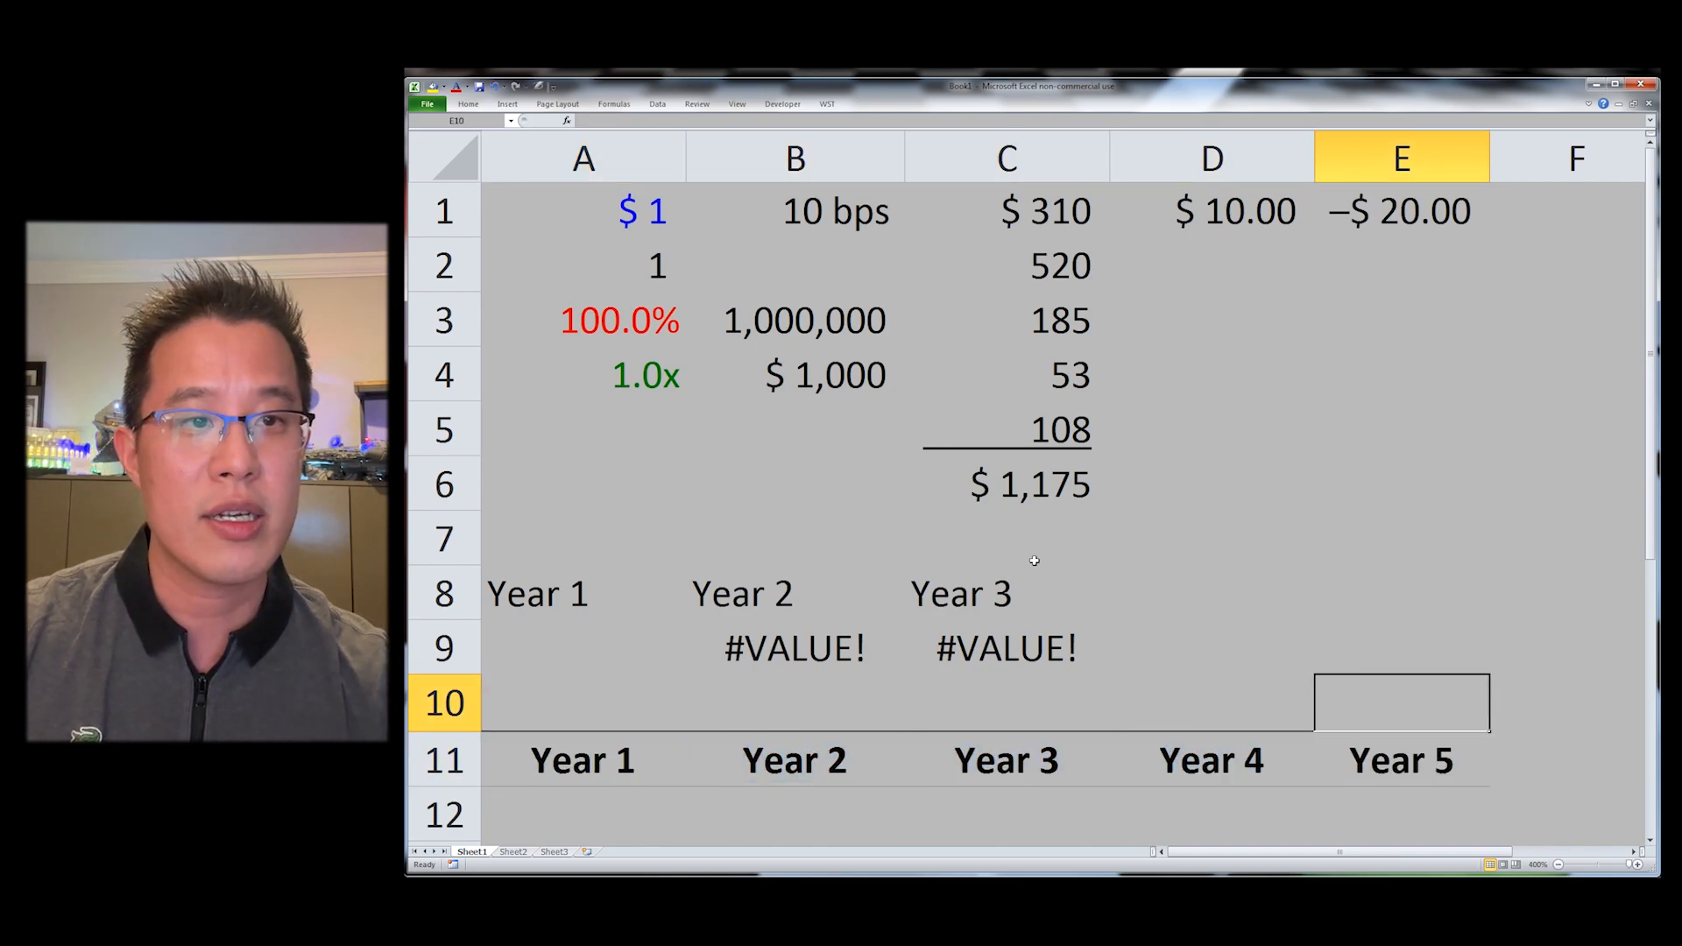
pyautogui.press('Left')
pyautogui.press('Down')
pyautogui.hotkey('shift', 'space')
pyautogui.hotkey('ctrl', 'shift', '-')
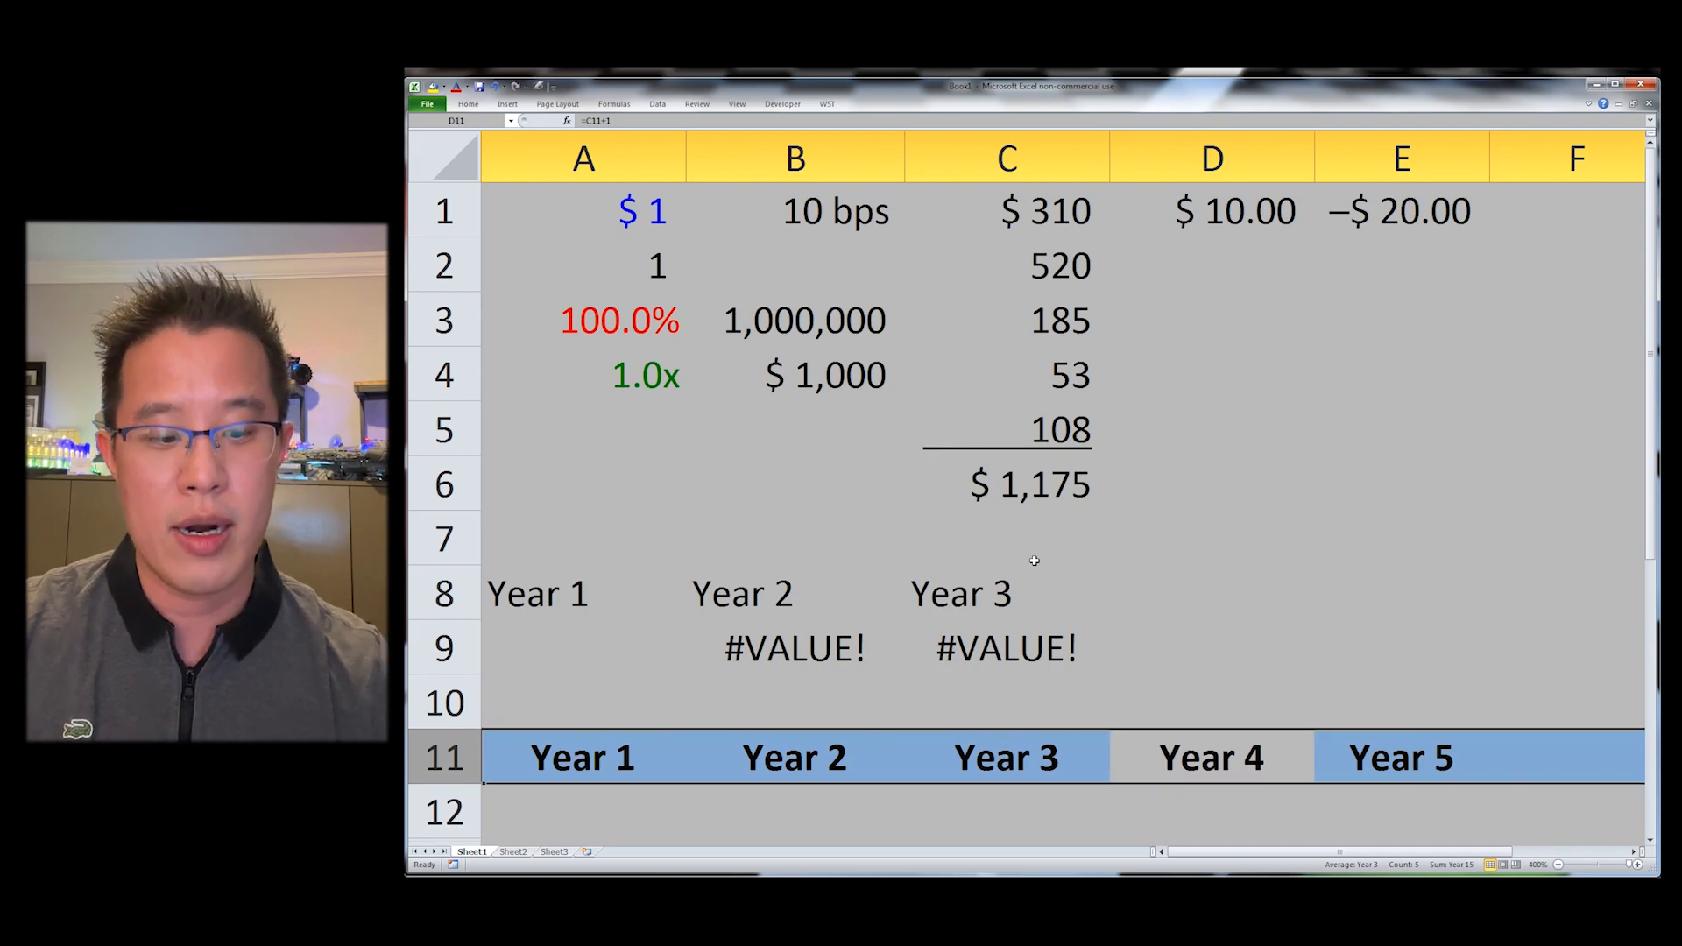
# Step: Enter 0 as the first year number in A11
pyautogui.press('Up')
pyautogui.press('Left')
pyautogui.press('Down')
pyautogui.press('Left')
pyautogui.press('Down')
pyautogui.press('Down')
pyautogui.press('Down')
pyautogui.press('Down')
pyautogui.press('Down')
pyautogui.press('Down')
pyautogui.press('Down')
pyautogui.press('Down')
pyautogui.press('Down')
pyautogui.press('Down')
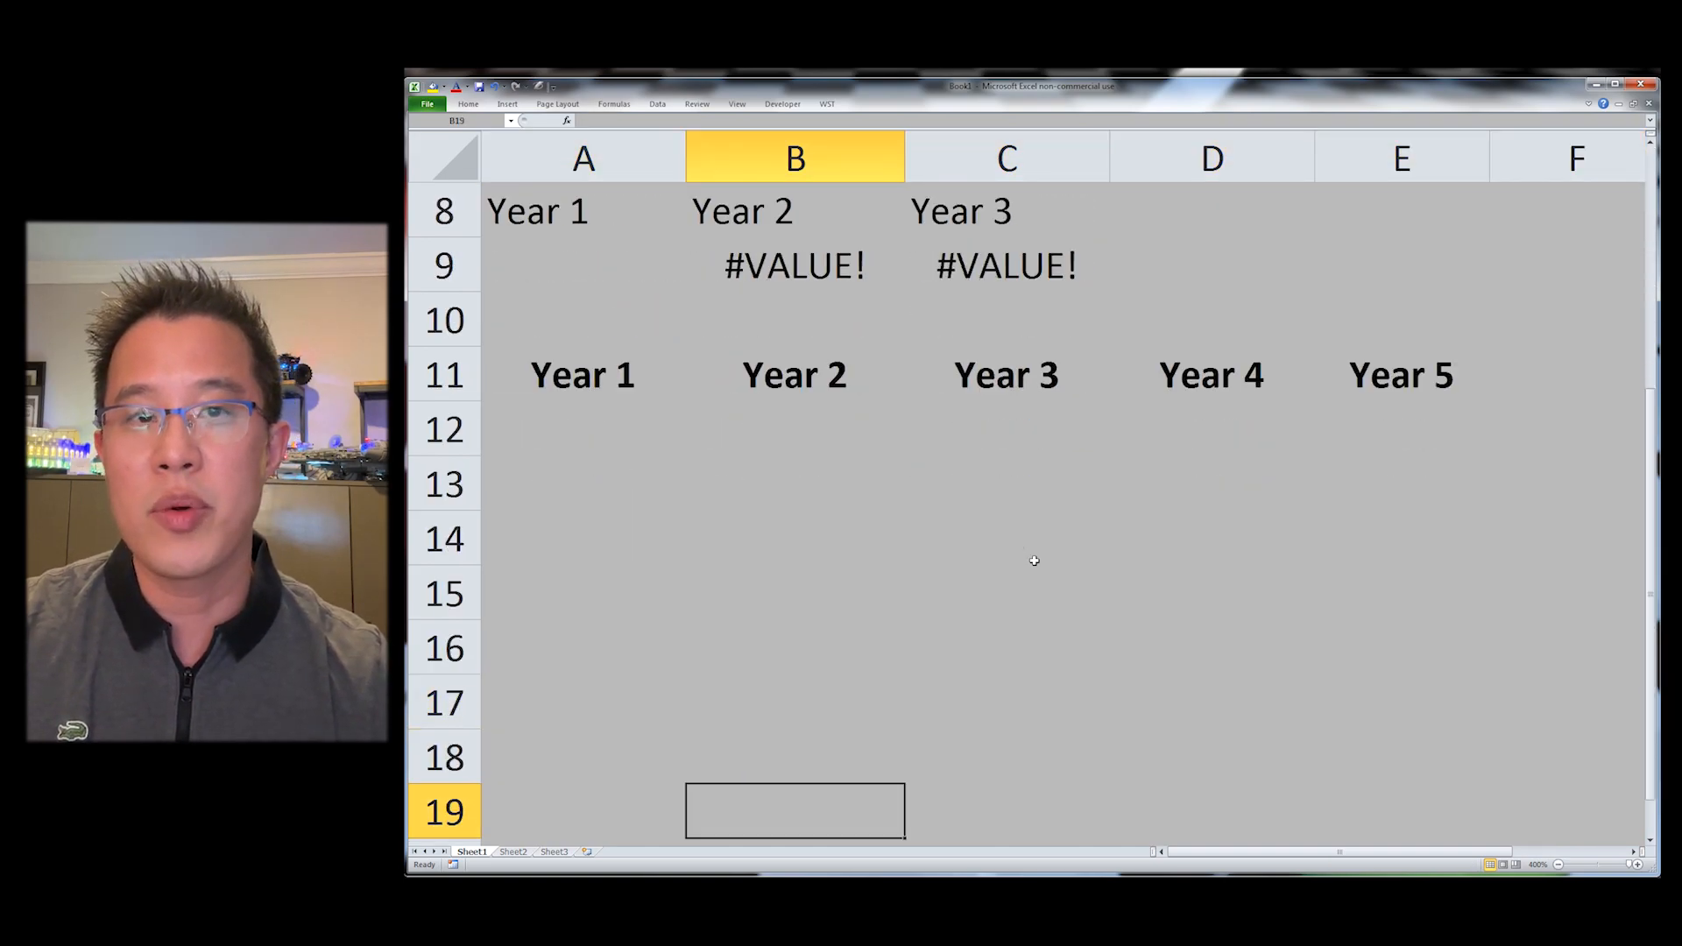
pyautogui.hotkey('ctrl', 'Up')
pyautogui.press('Left')
pyautogui.write('0')
pyautogui.hotkey('ctrl', 'Return')
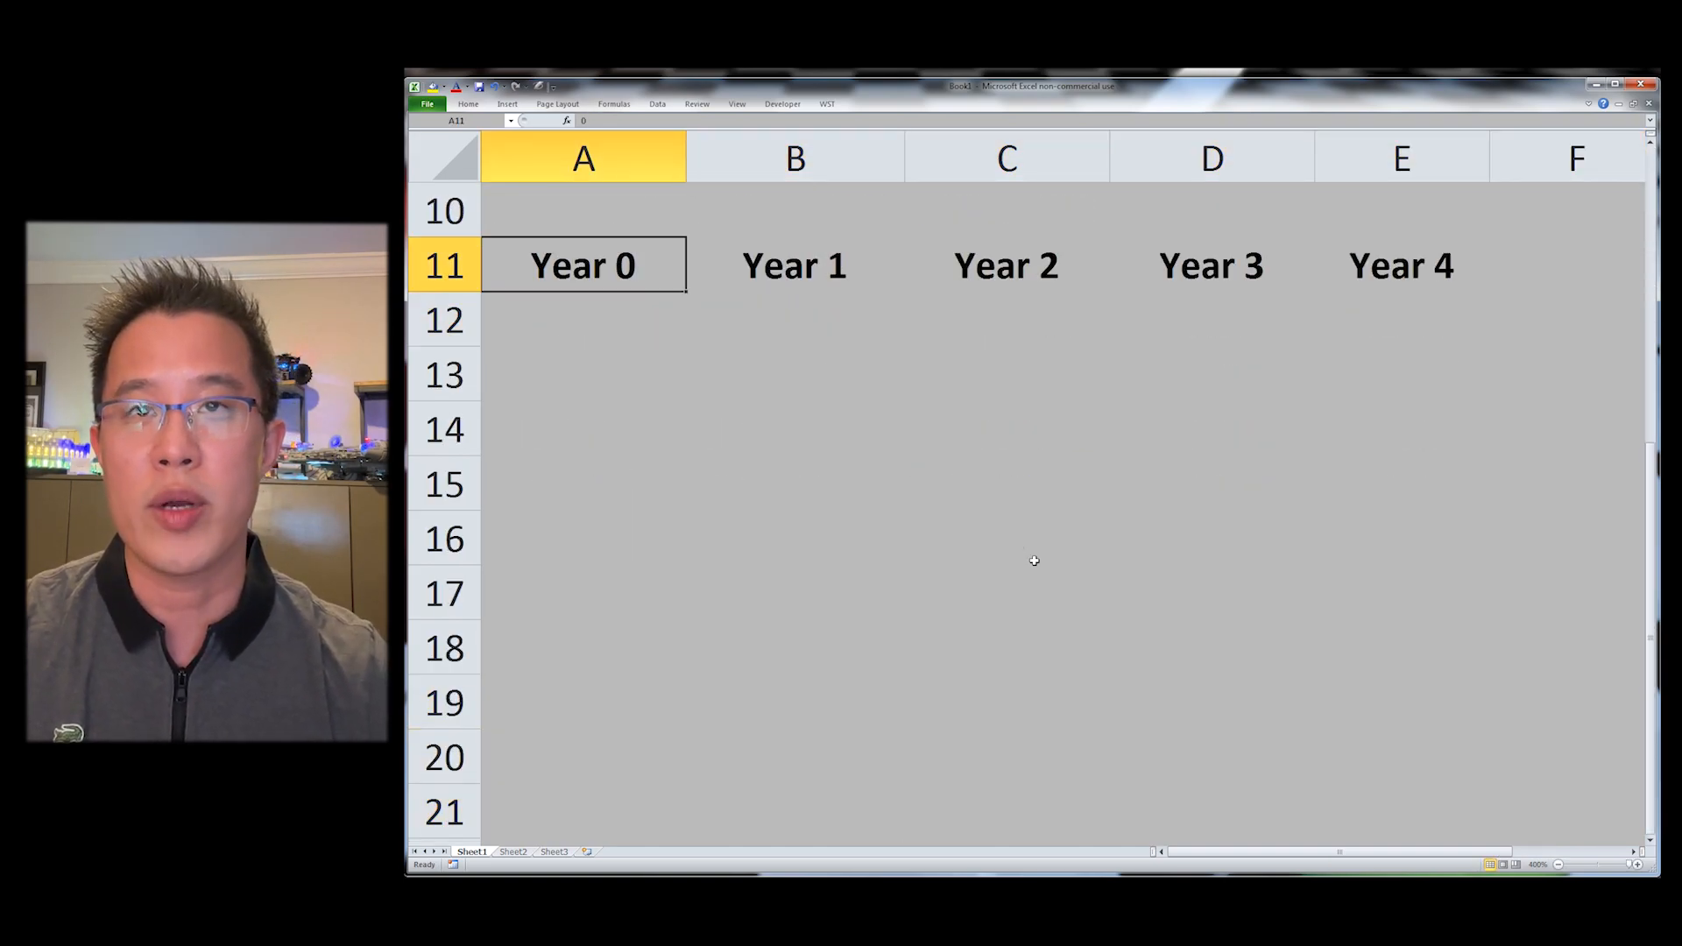
# Step: Extend the year header row through F11
pyautogui.press('Right')
pyautogui.press('Right')
pyautogui.press('Right')
pyautogui.press('Right')
pyautogui.press('Right')
pyautogui.press('Home')
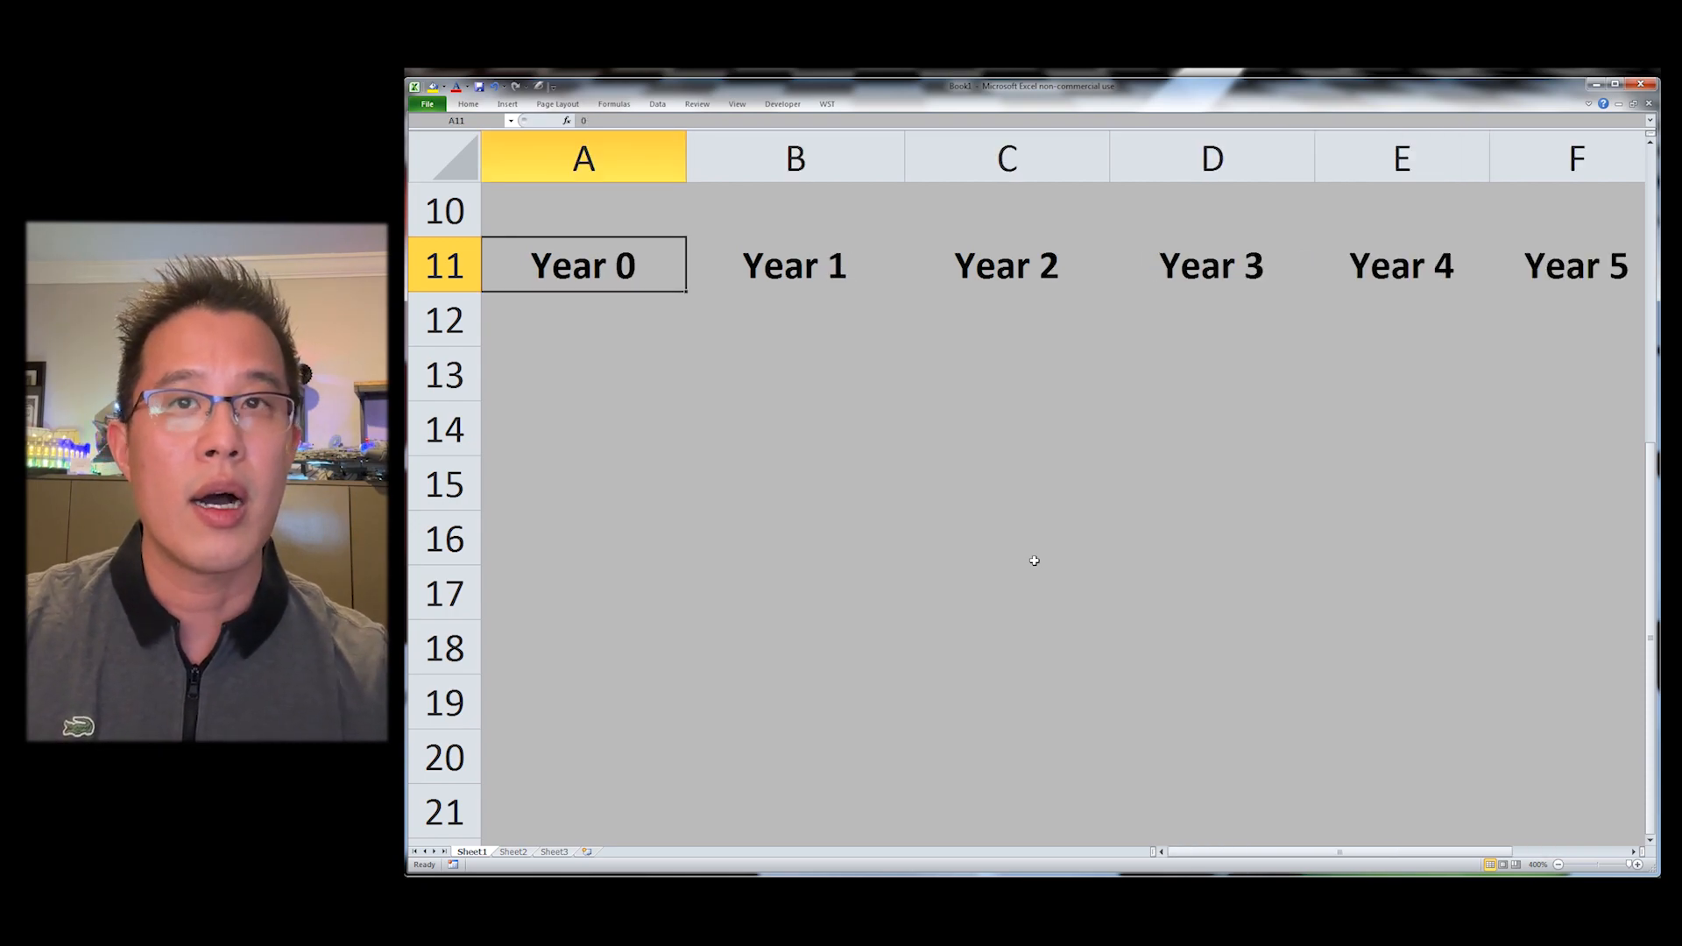
# Step: Label A10 Actual, B10 Estimated and C10 Projected
pyautogui.press('Up')
pyautogui.write('Actual')
pyautogui.press('Tab')
pyautogui.write('Estaimted')
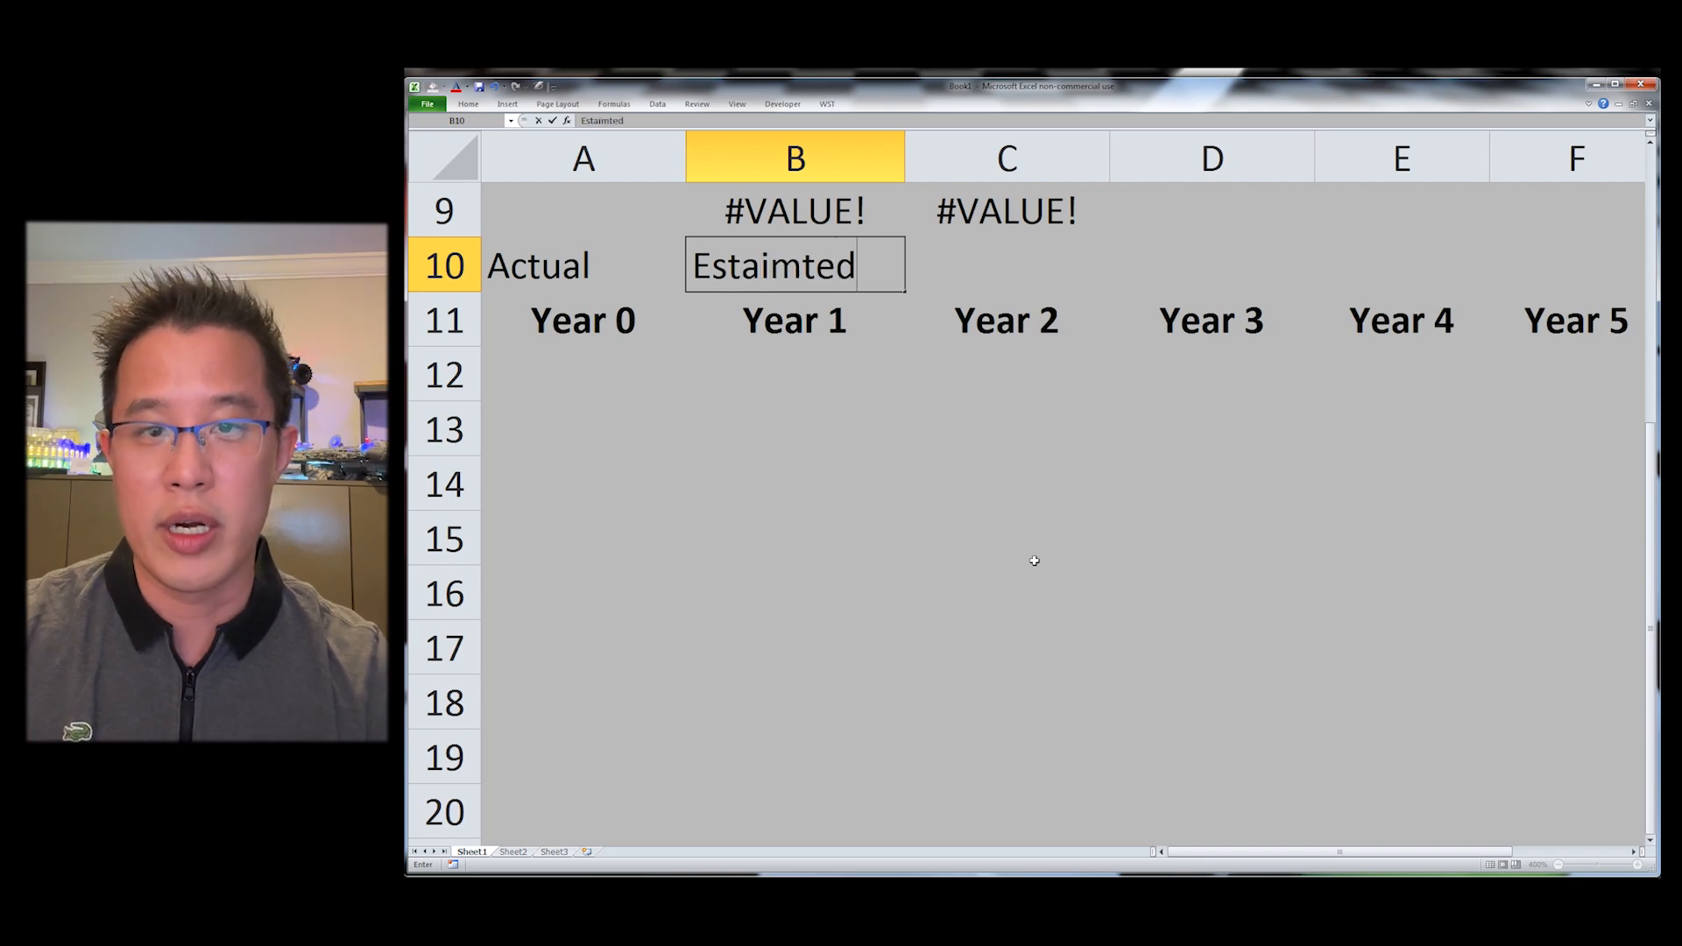
pyautogui.press('Escape')
pyautogui.write('Et')
pyautogui.press('BackSpace')
pyautogui.write('staimed')
pyautogui.press('BackSpace')
pyautogui.press('BackSpace')
pyautogui.press('BackSpace')
pyautogui.press('BackSpace')
pyautogui.press('BackSpace')
pyautogui.write('imated')
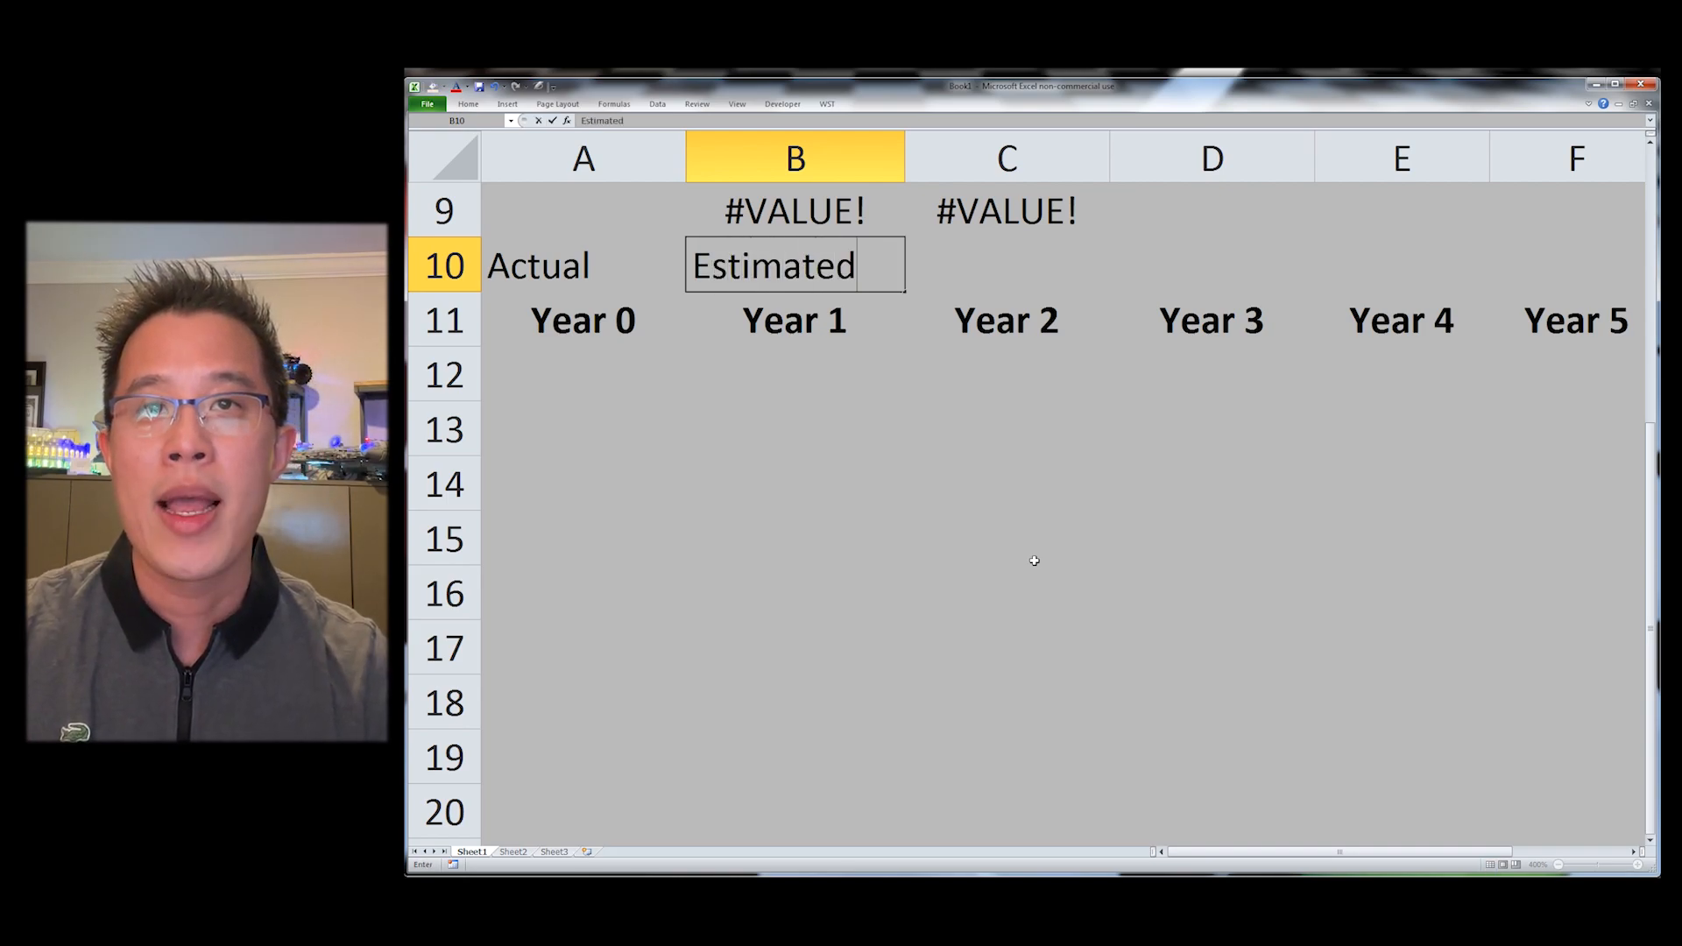
pyautogui.press('Tab')
pyautogui.write('Projected')
pyautogui.press('Return')
# Step: Centre the Actual and Estimated labels in row 10
pyautogui.press('Up')
pyautogui.hotkey('alt', 'h')
pyautogui.press('a')
pyautogui.press('c')
# Step: Centre the Projected label across C10 to F10
pyautogui.press('Right')
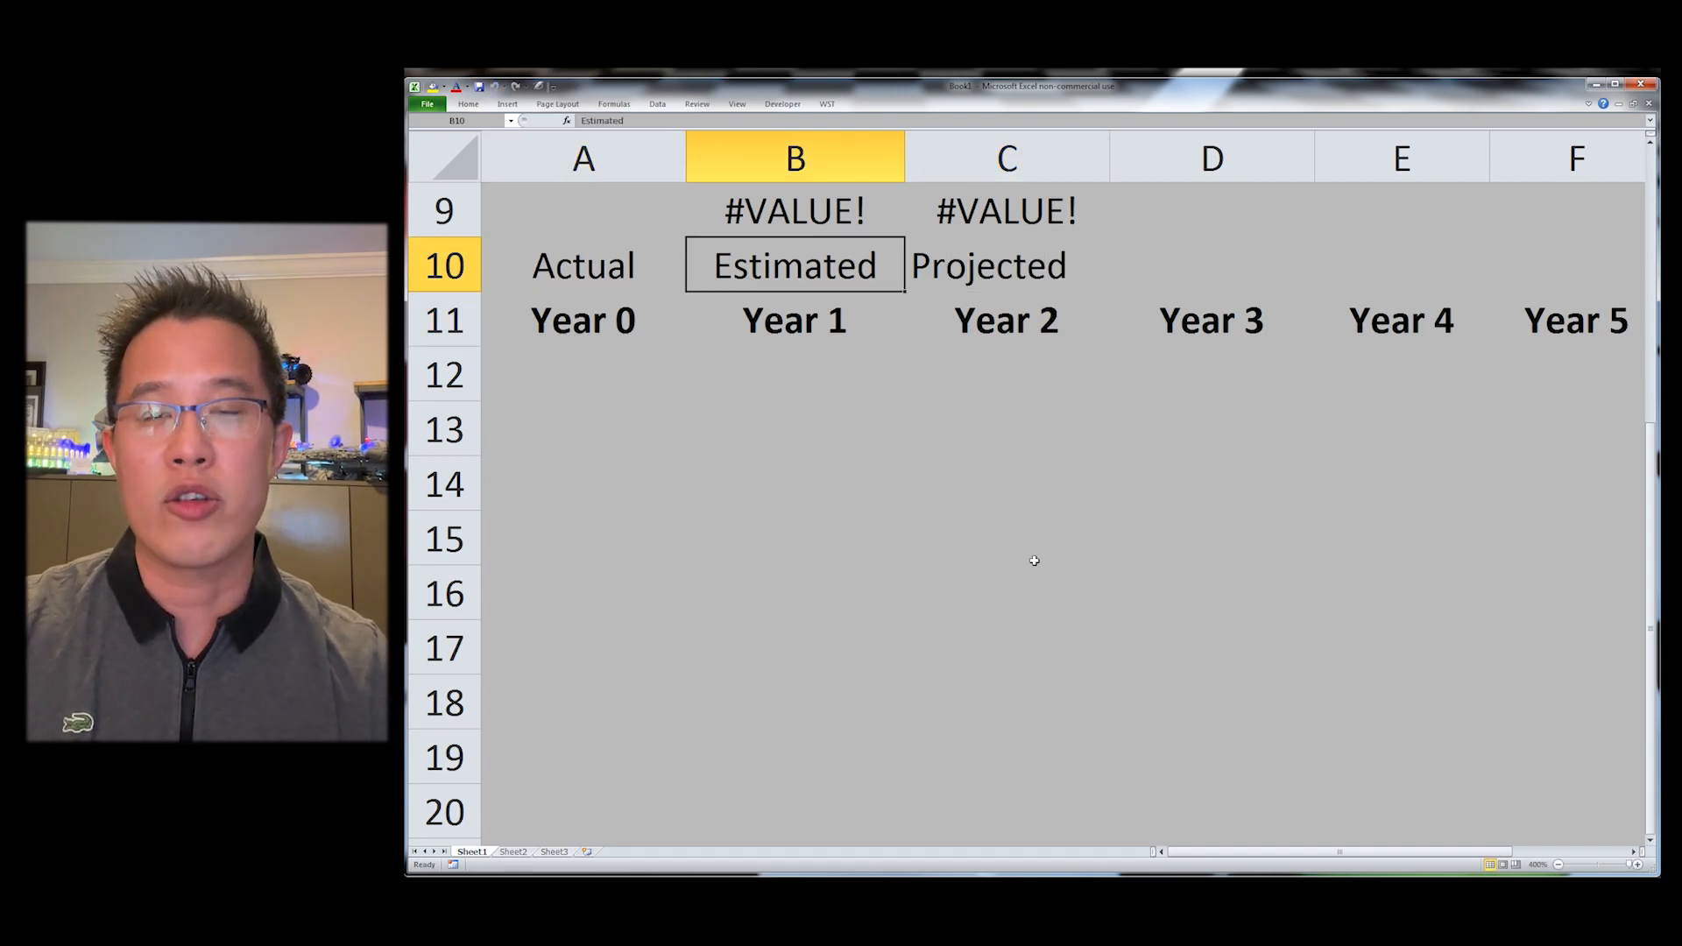
pyautogui.press('Right')
pyautogui.hotkey('shift', 'Right')
pyautogui.hotkey('shift', 'Right')
pyautogui.hotkey('shift', 'Right')
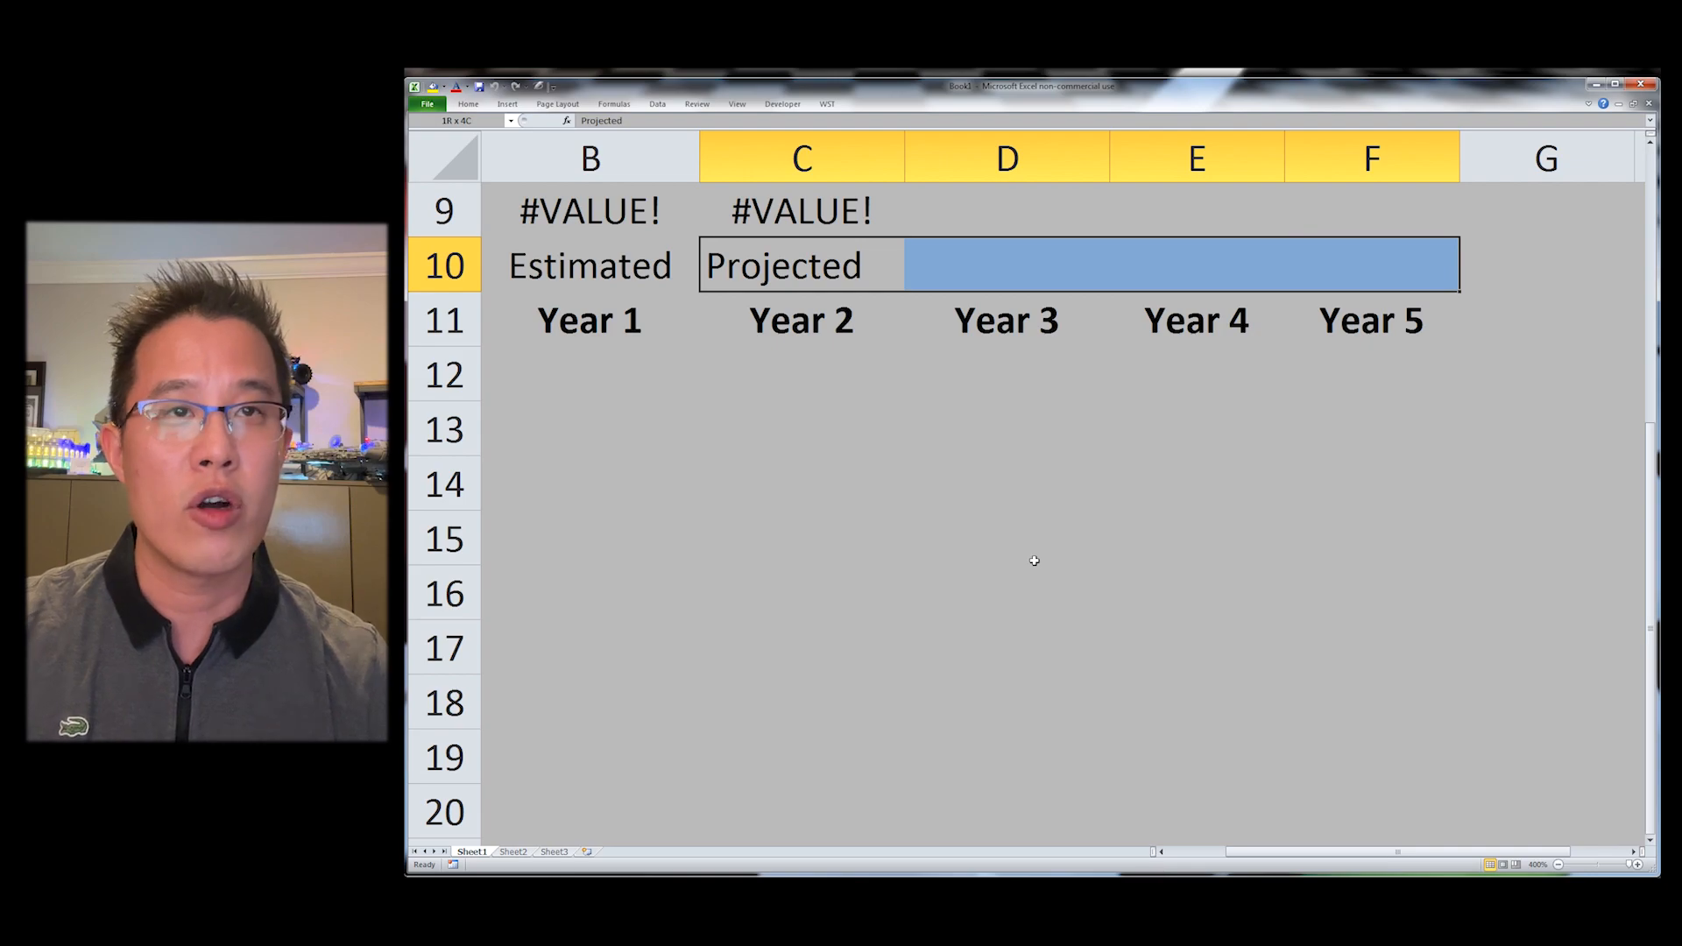
pyautogui.hotkey('ctrl', 'shift', 'c')
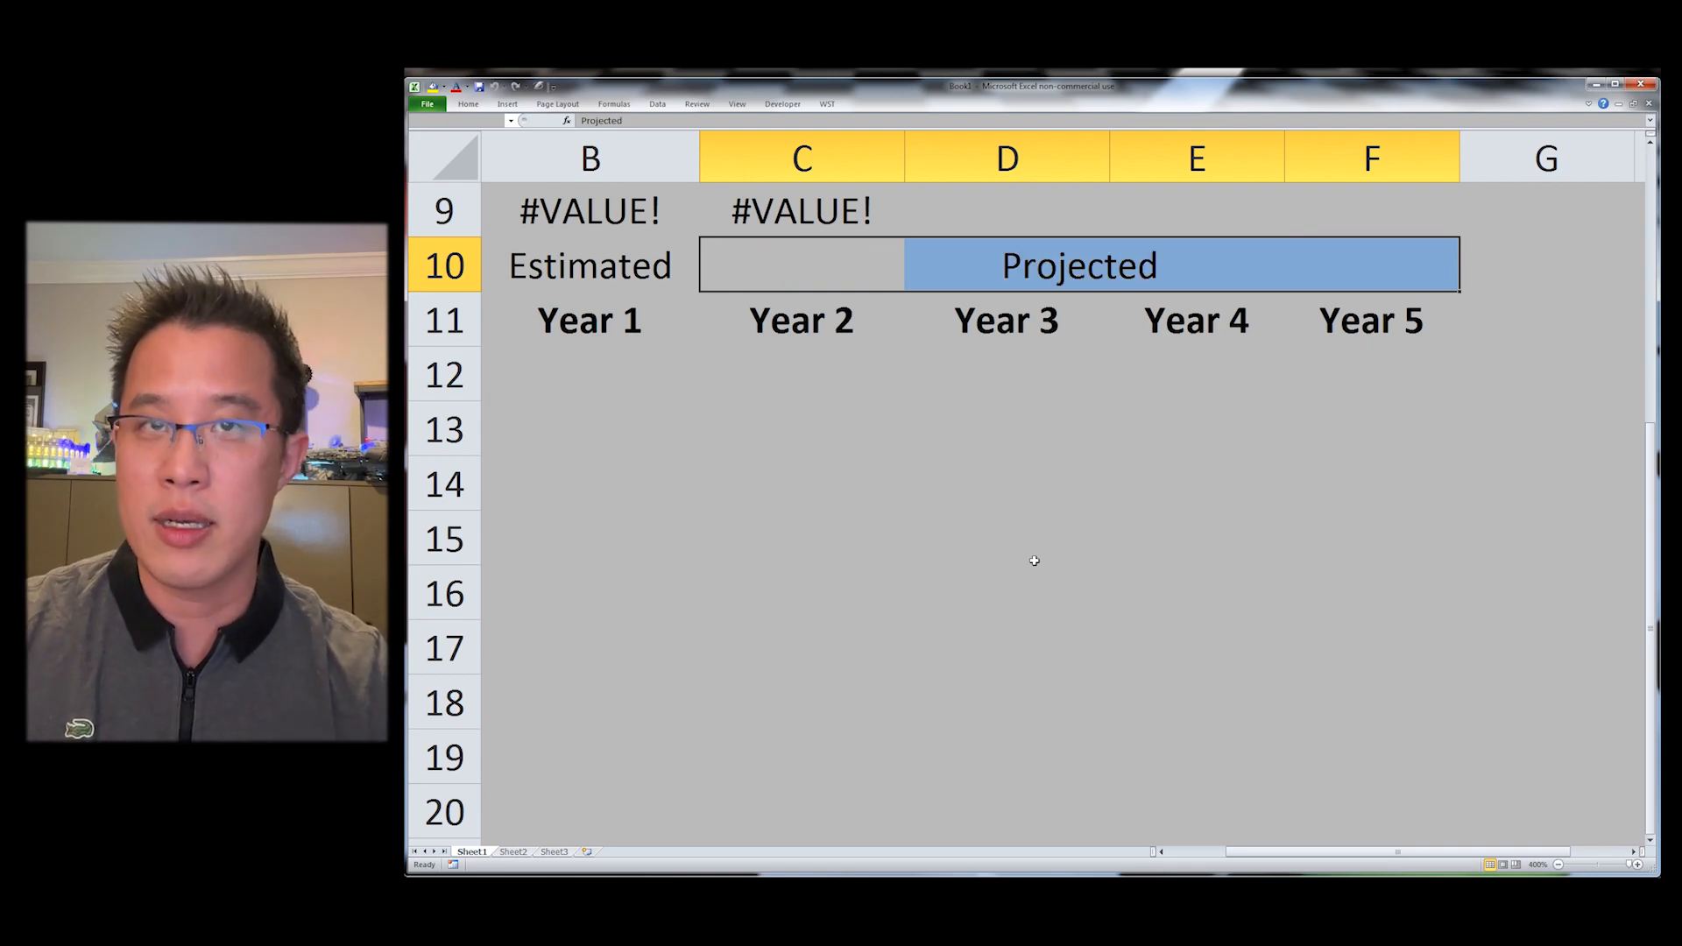
pyautogui.press('Home')
pyautogui.press('Right')
pyautogui.press('Right')
pyautogui.press('Right')
pyautogui.press('Right')
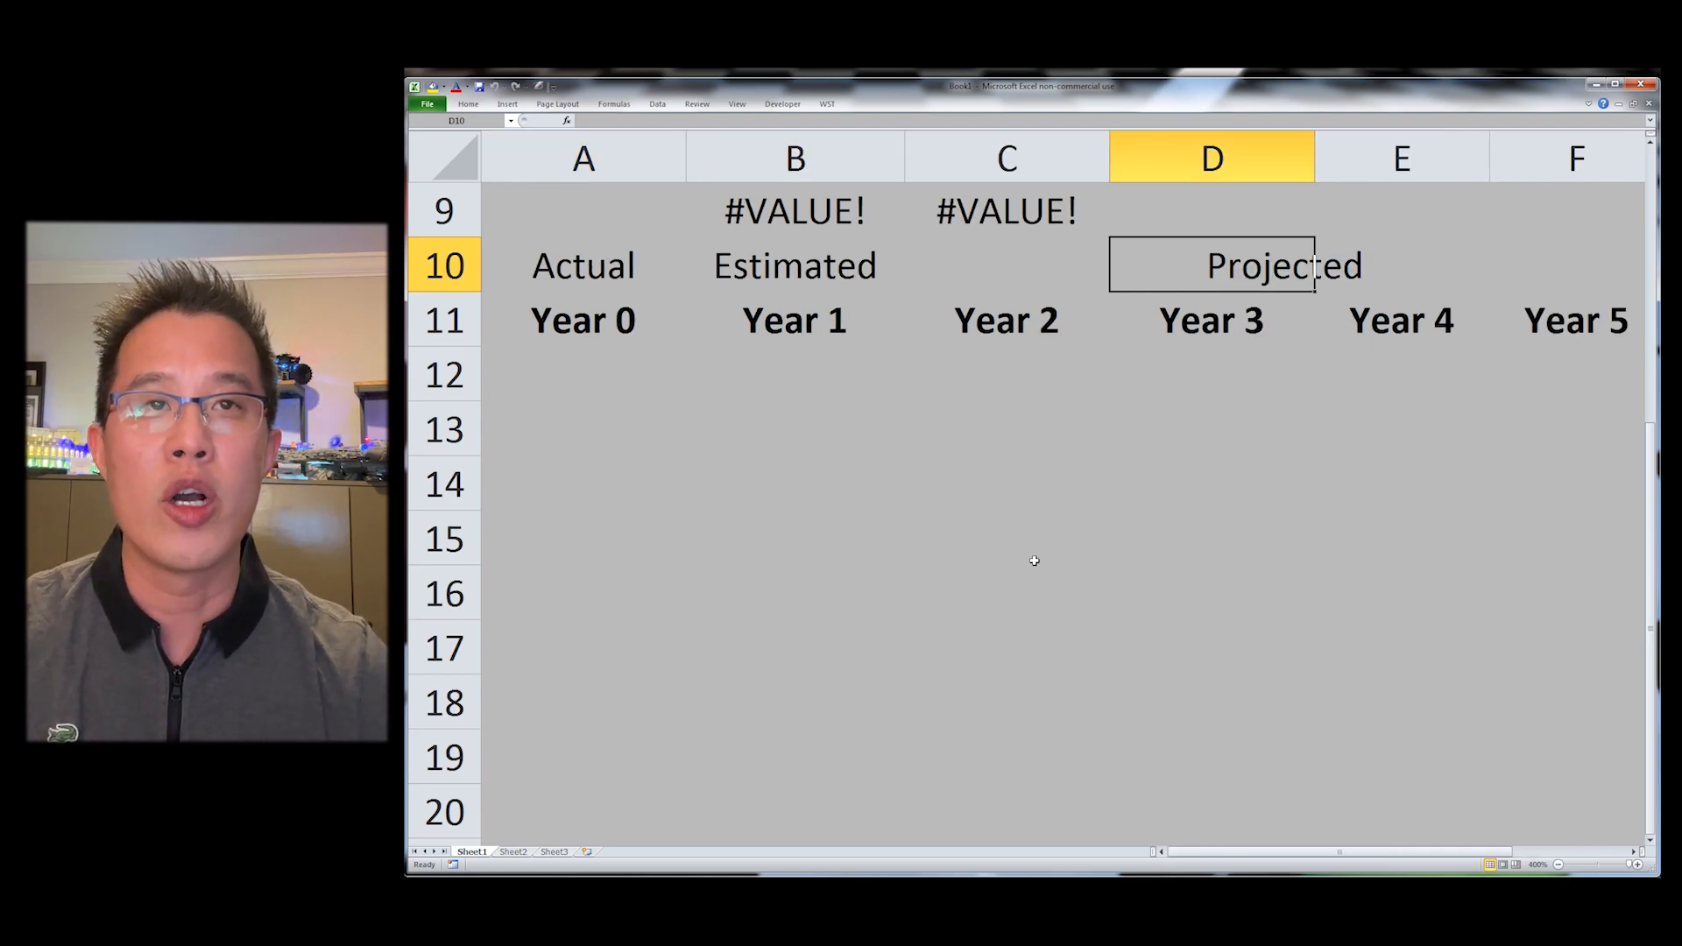
pyautogui.press('Left')
pyautogui.press('Left')
pyautogui.hotkey('shift', 'Right')
pyautogui.hotkey('shift', 'Right')
pyautogui.hotkey('shift', 'Right')
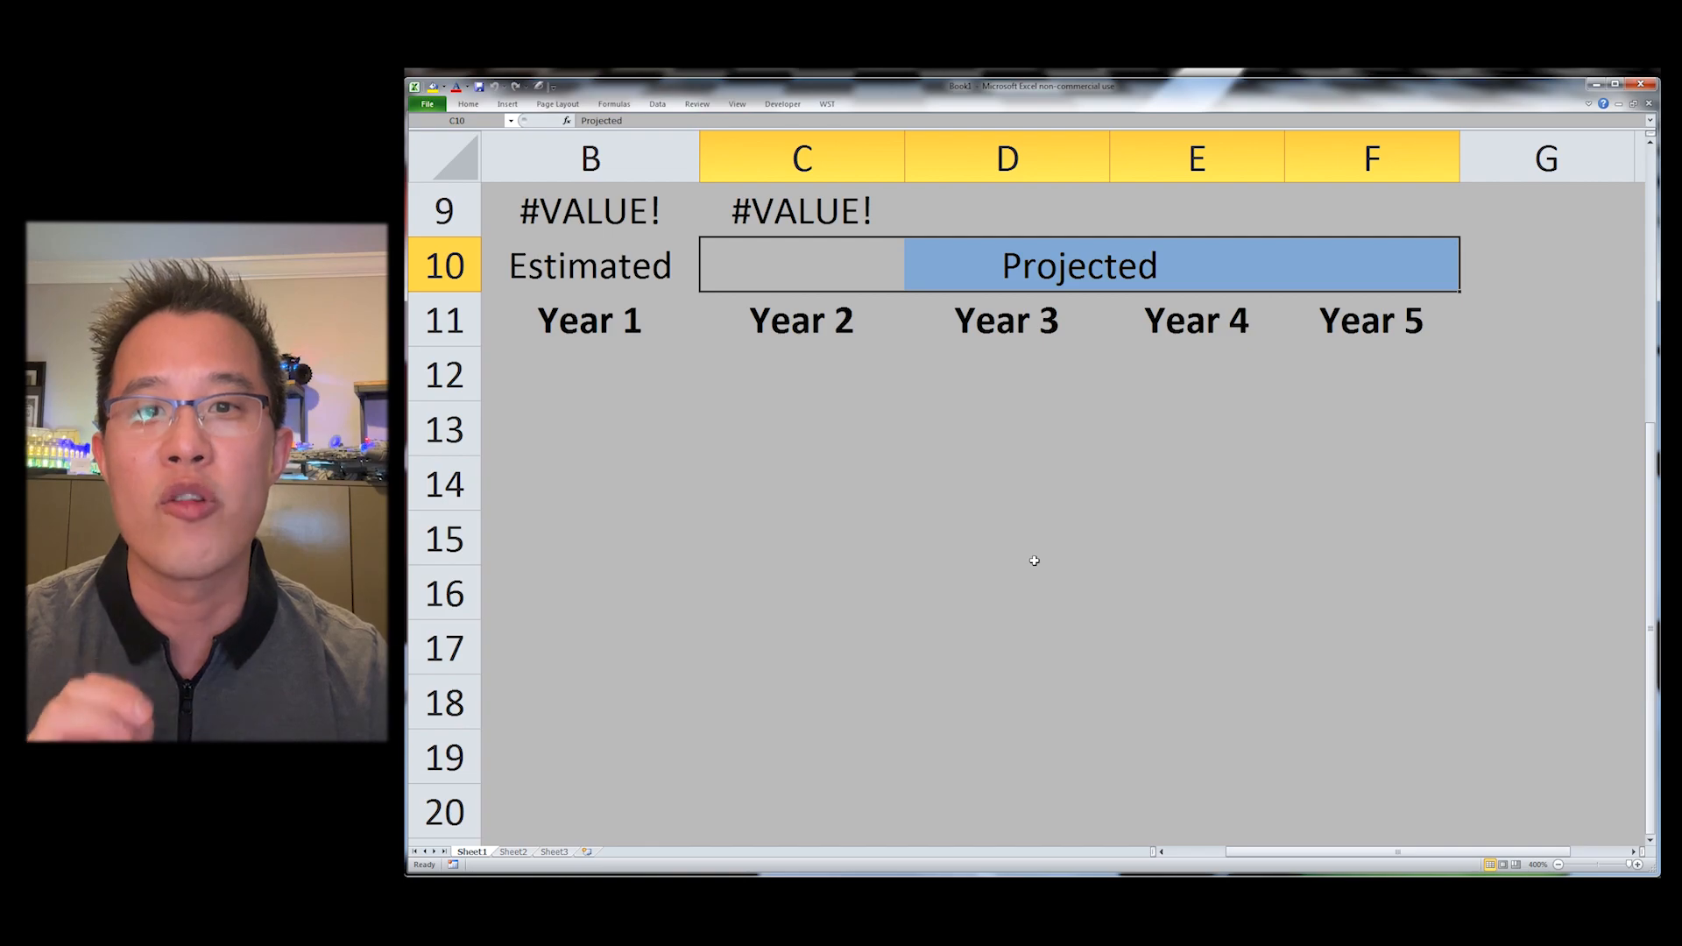
pyautogui.press('Right')
pyautogui.press('Right')
pyautogui.press('Right')
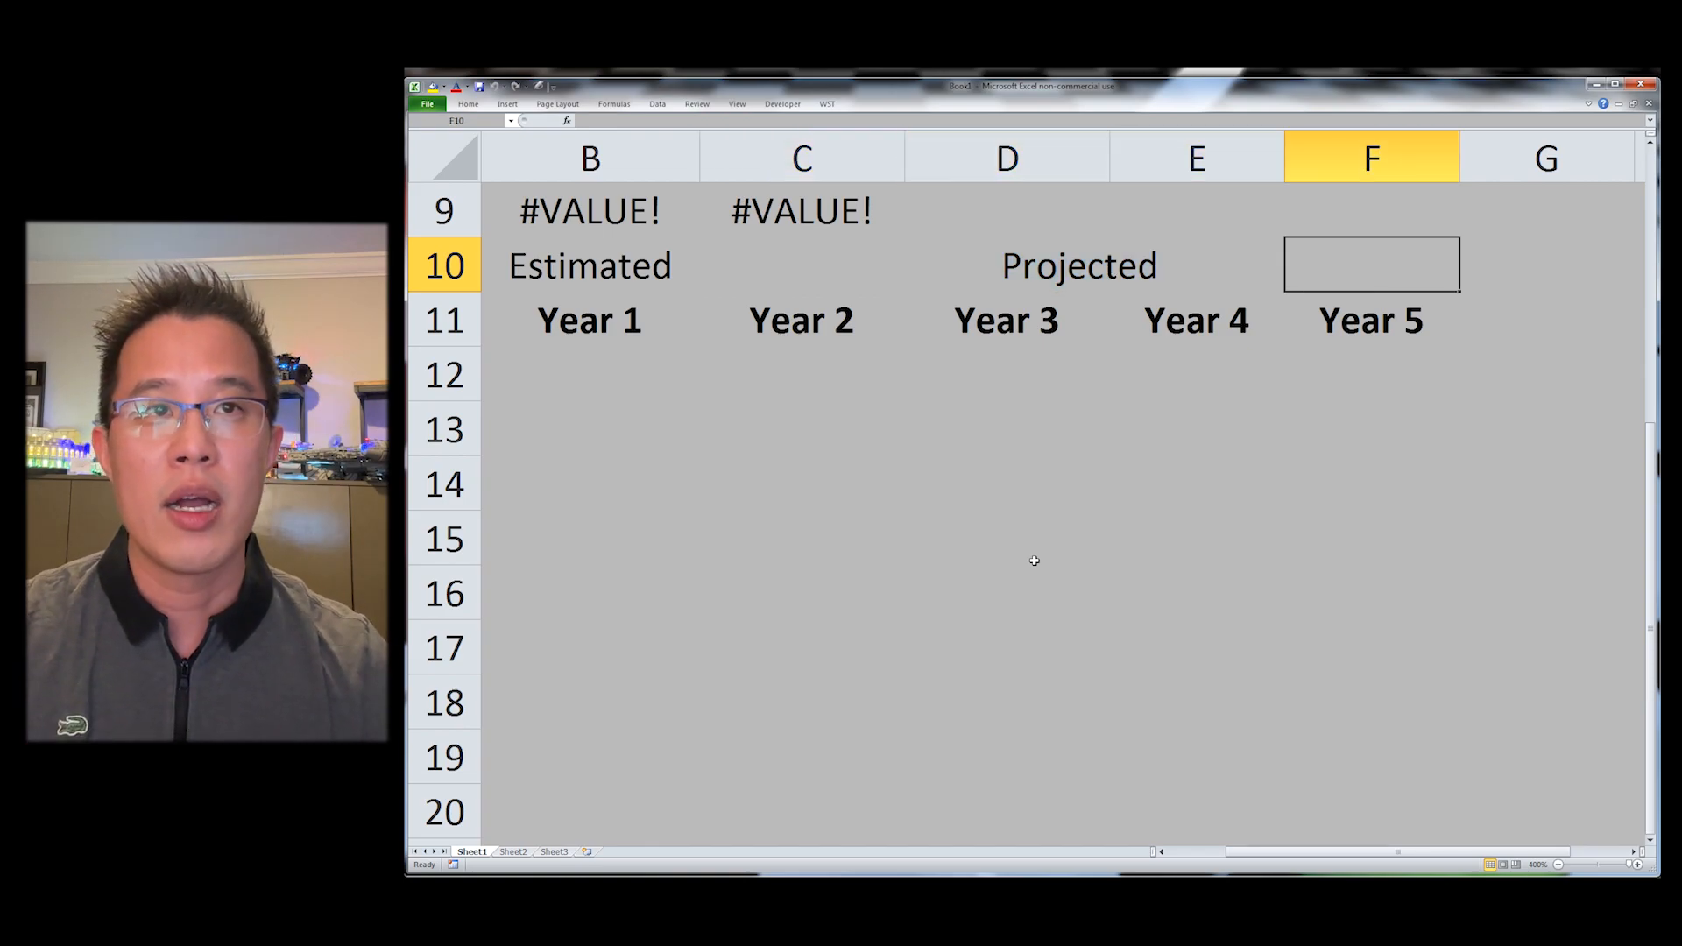
# Step: Format the header rows 10 and 11 with bold labels and border lines
pyautogui.hotkey('shift', 'Home')
pyautogui.hotkey('shift', 'Down')
pyautogui.press('Left')
pyautogui.press('Left')
pyautogui.press('Left')
pyautogui.hotkey('shift', 'Right')
pyautogui.hotkey('shift', 'Right')
pyautogui.hotkey('shift', 'Right')
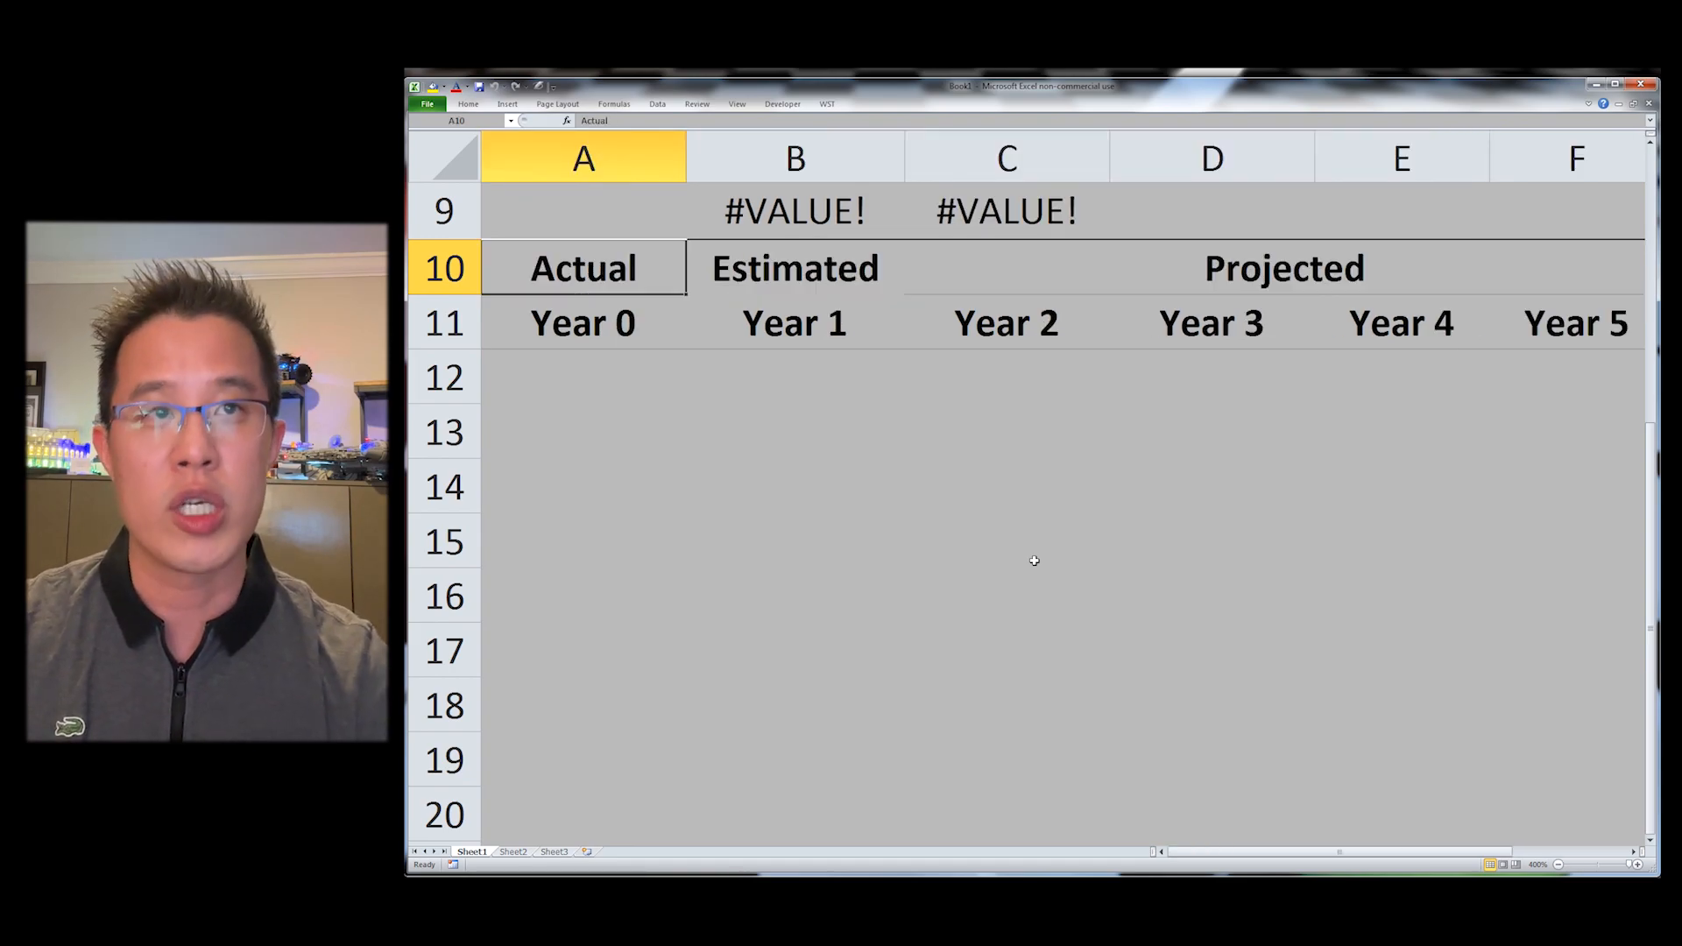
pyautogui.press('Down')
pyautogui.press('Right')
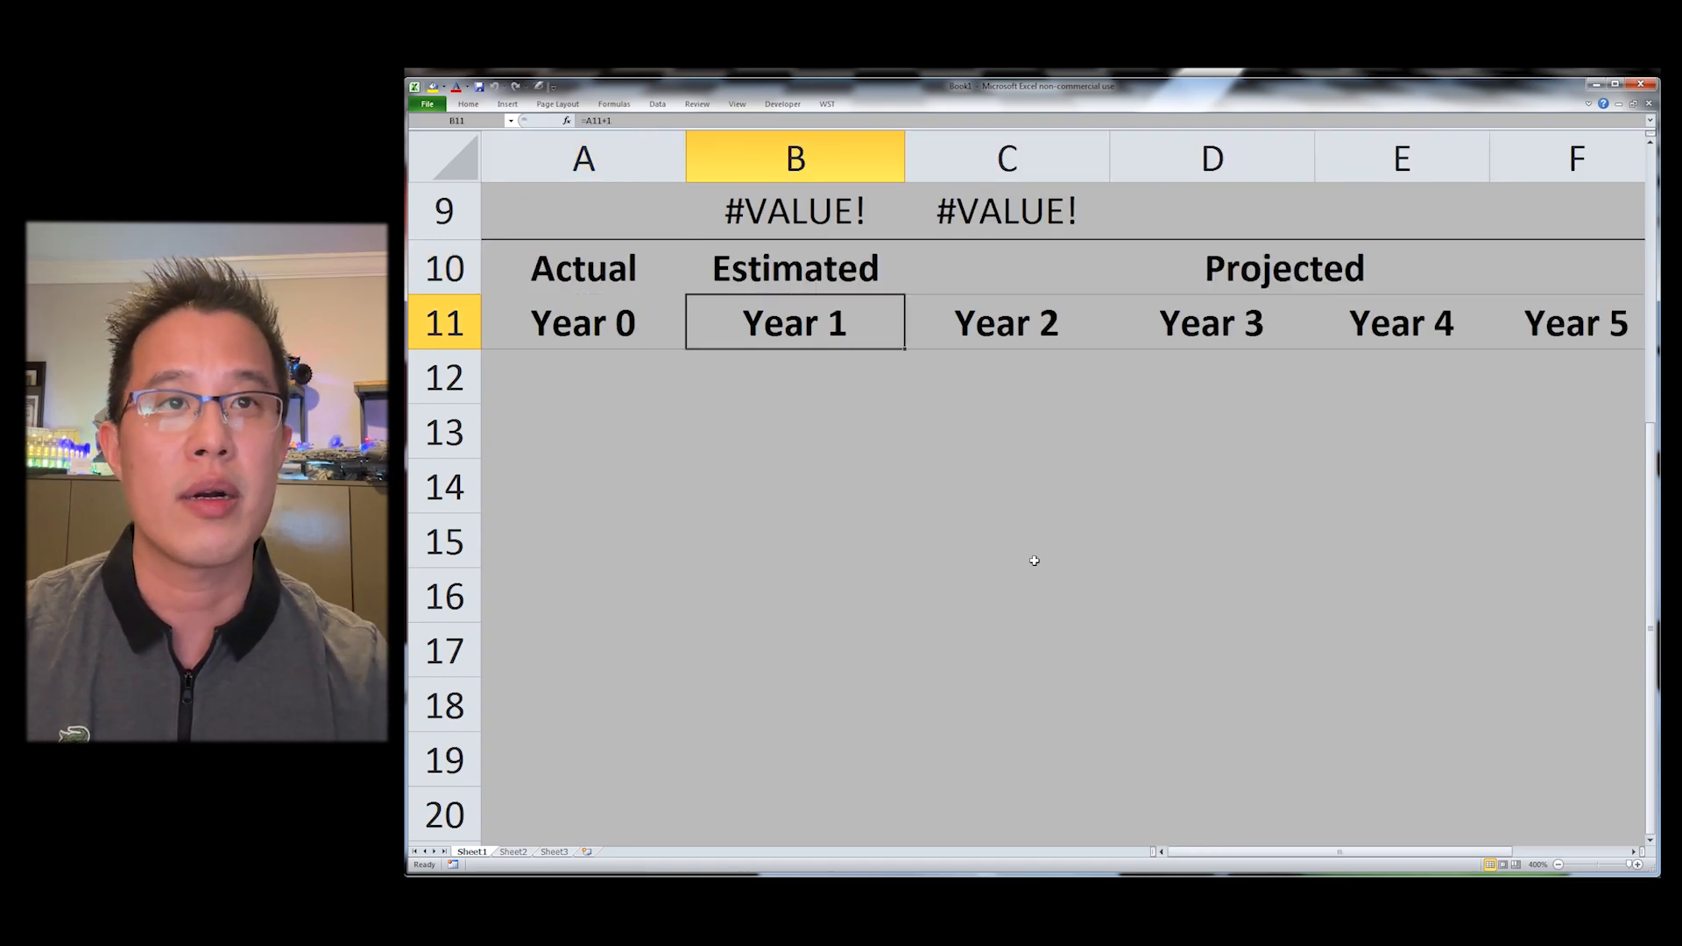
# Step: Browse the fill and font colour options in the WST Shading / Font Color menu
pyautogui.keyDown('ctrl'); pyautogui.scroll(-2, 1035, 561); pyautogui.keyUp('ctrl')
pyautogui.press('alt')
pyautogui.press('y')
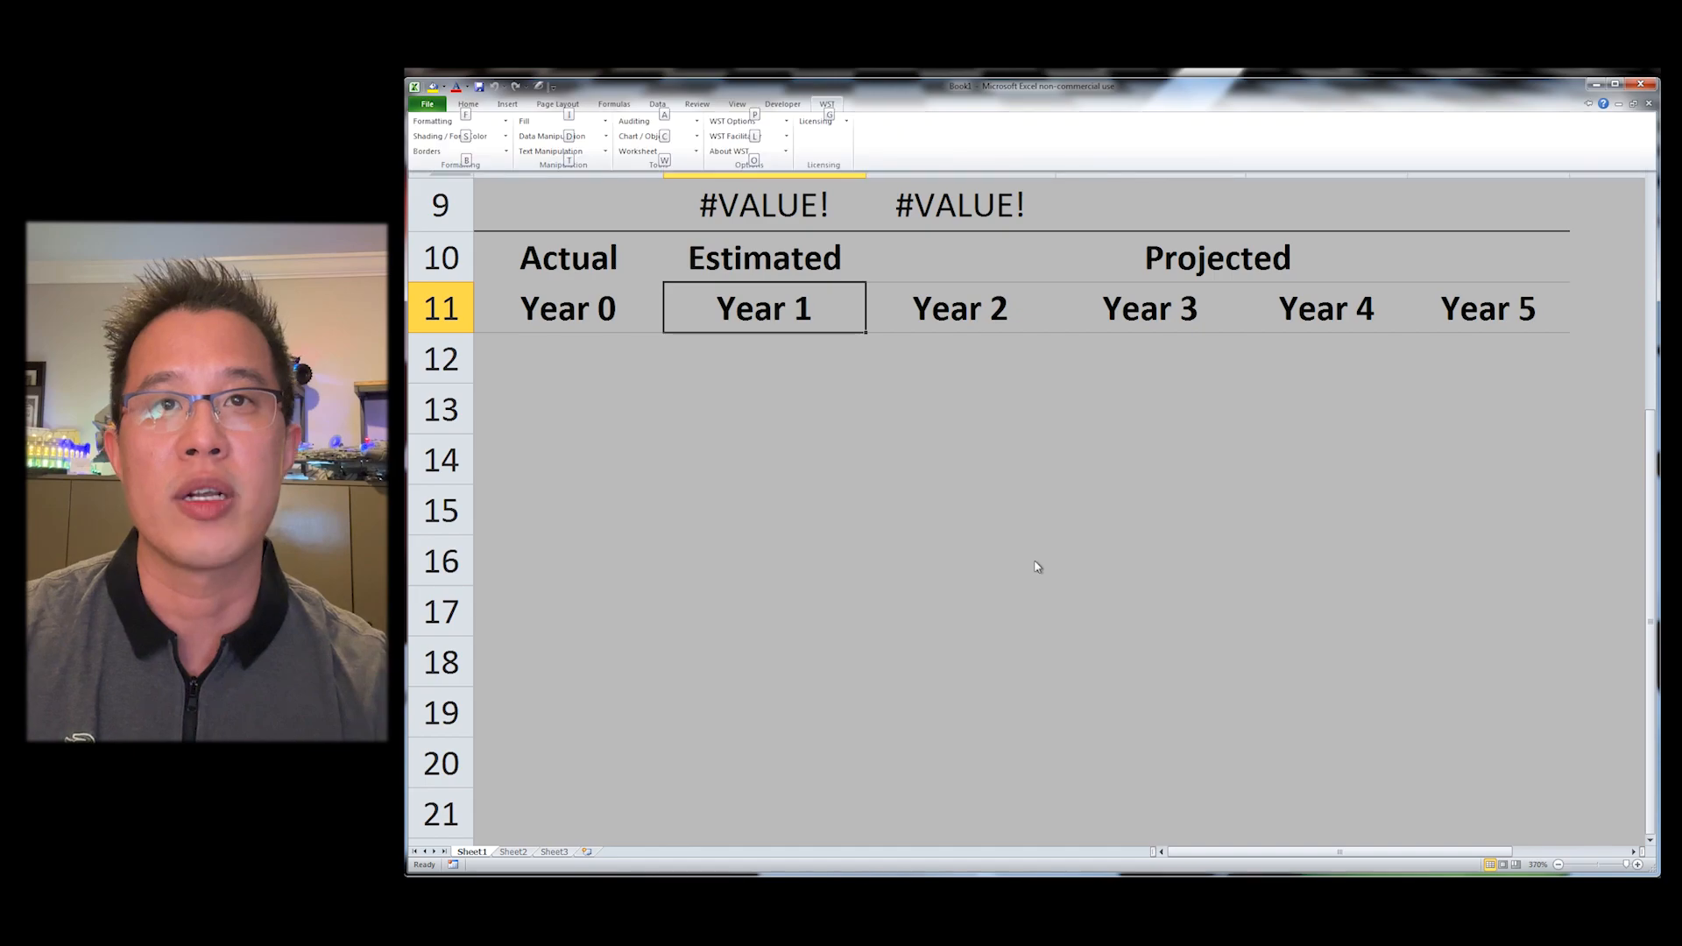
pyautogui.press('f')
pyautogui.press('Escape')
pyautogui.press('b')
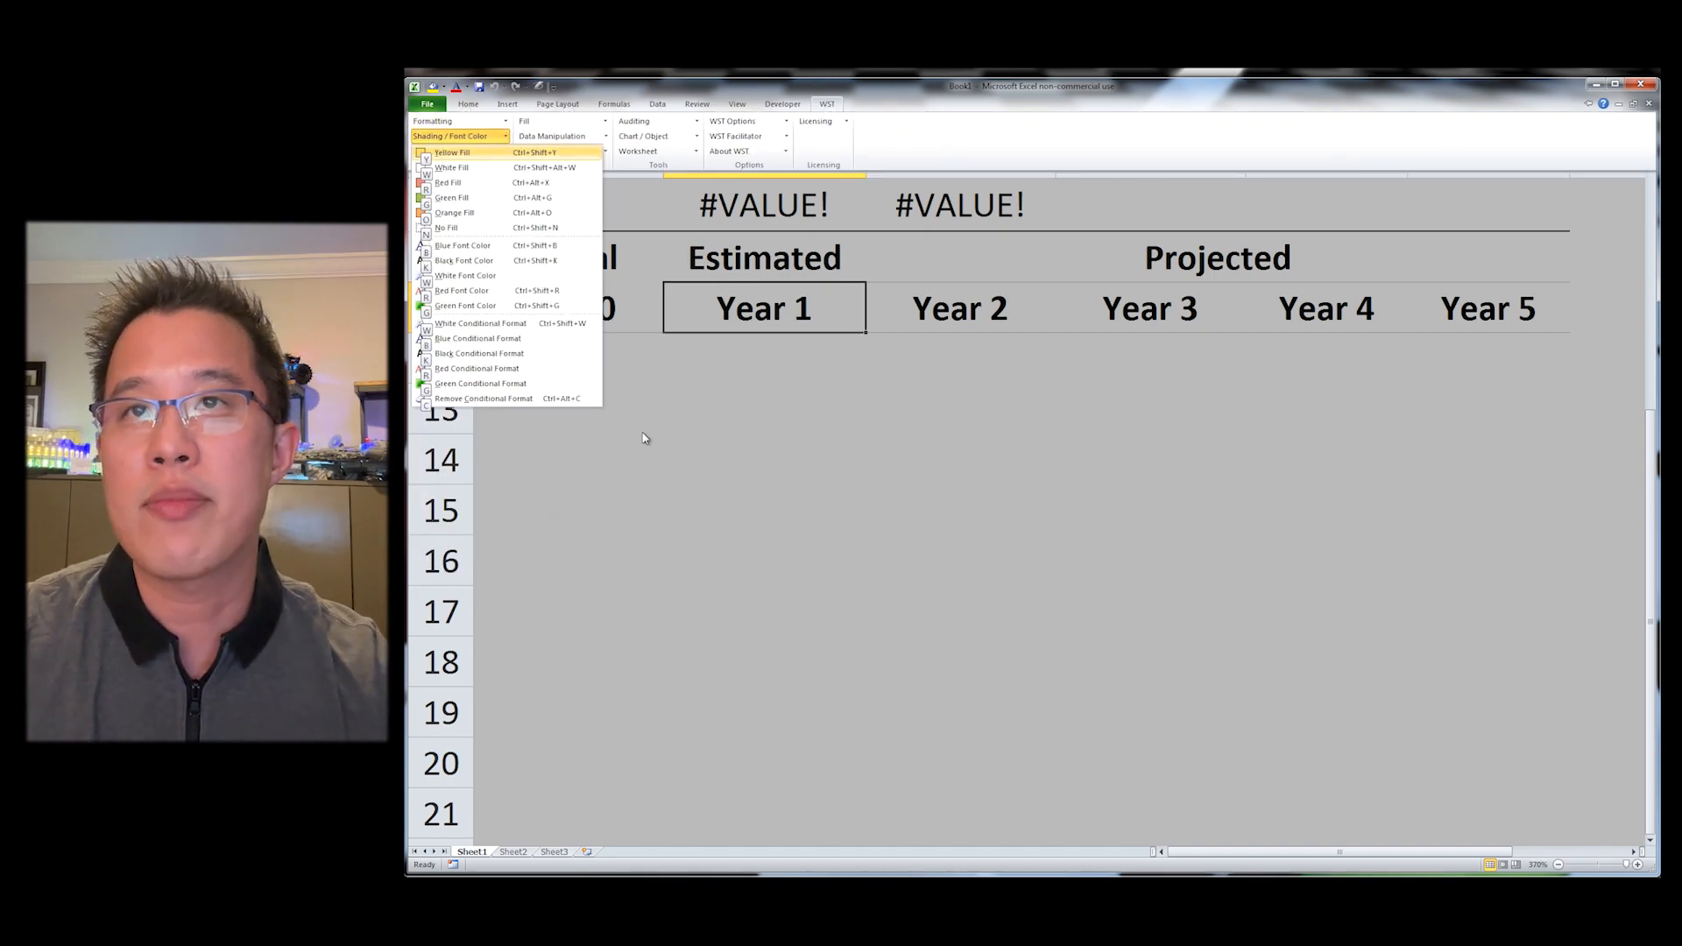
pyautogui.click(666, 378)
pyautogui.click(666, 378)
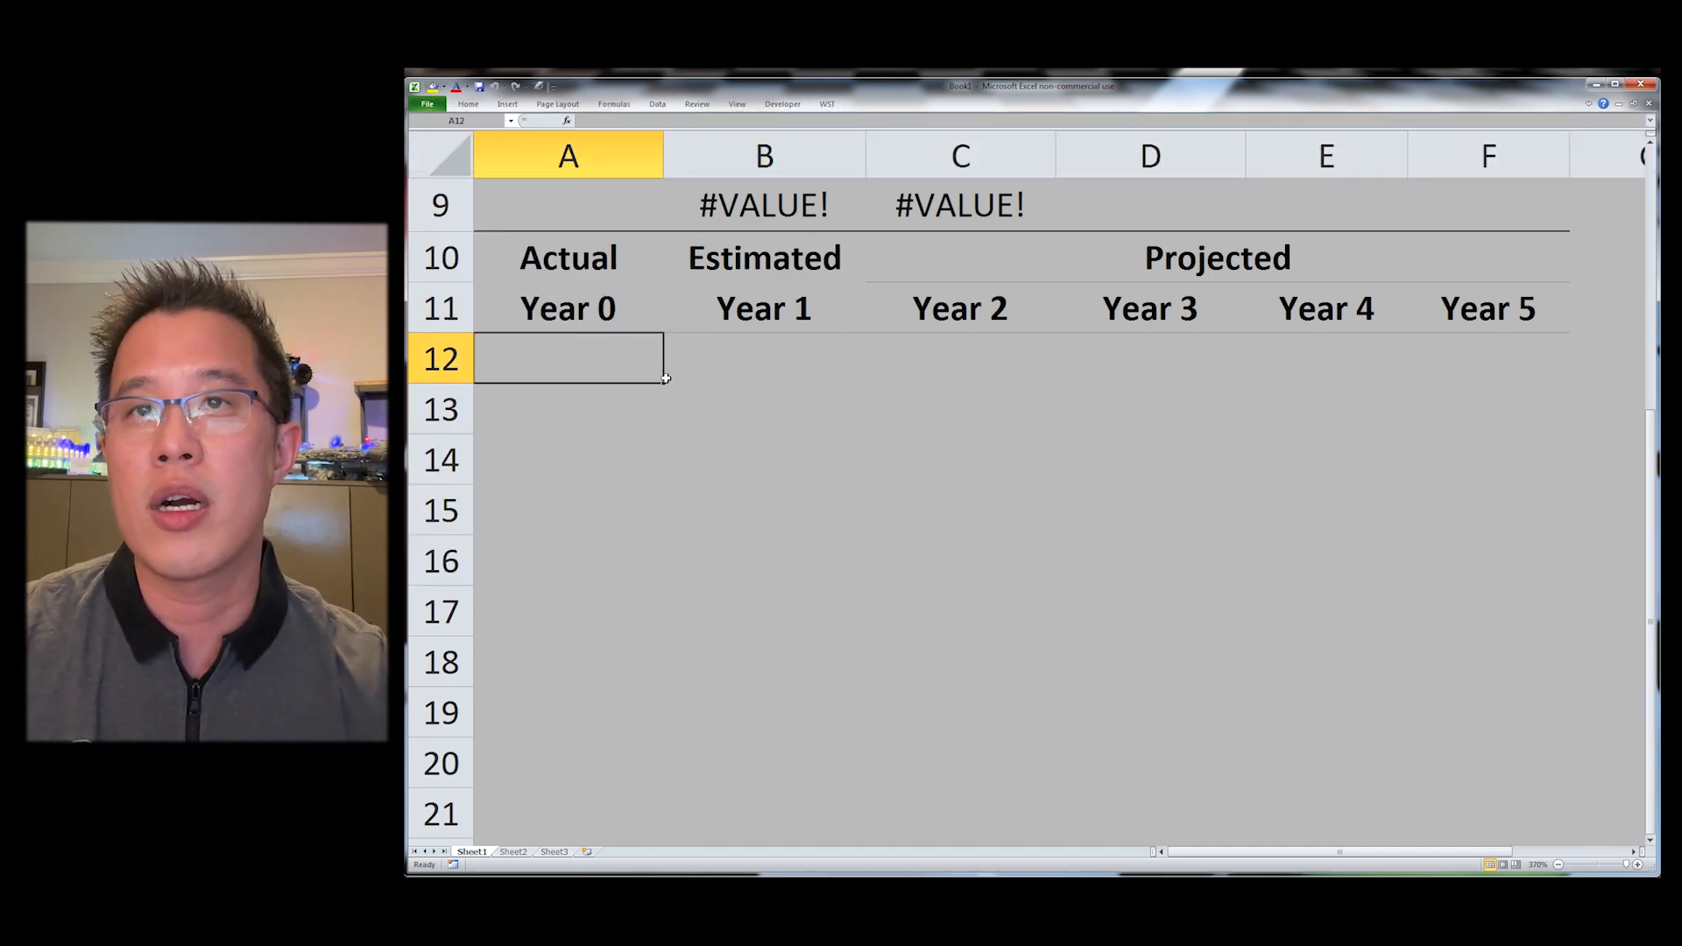
# Step: Fill A13 through A16 with yellow, red, green and orange fills
pyautogui.scroll(-2, 814, 446)
pyautogui.press('Up')
pyautogui.press('Down')
pyautogui.press('Down')
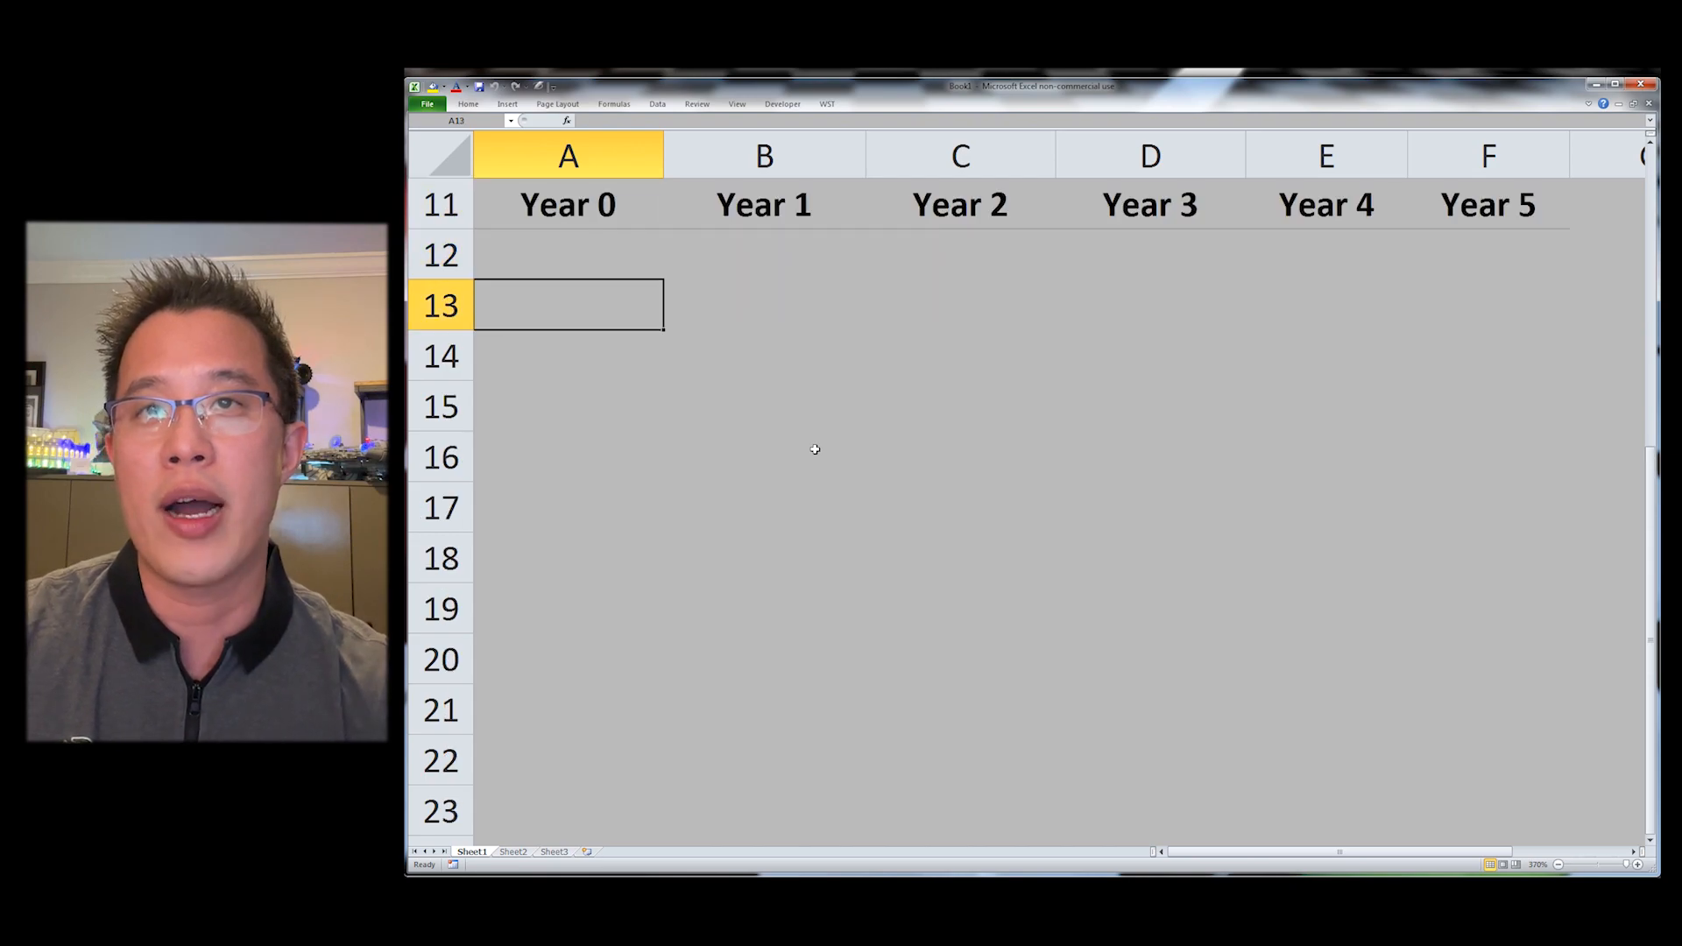
pyautogui.hotkey('alt', '1')
pyautogui.press('Down')
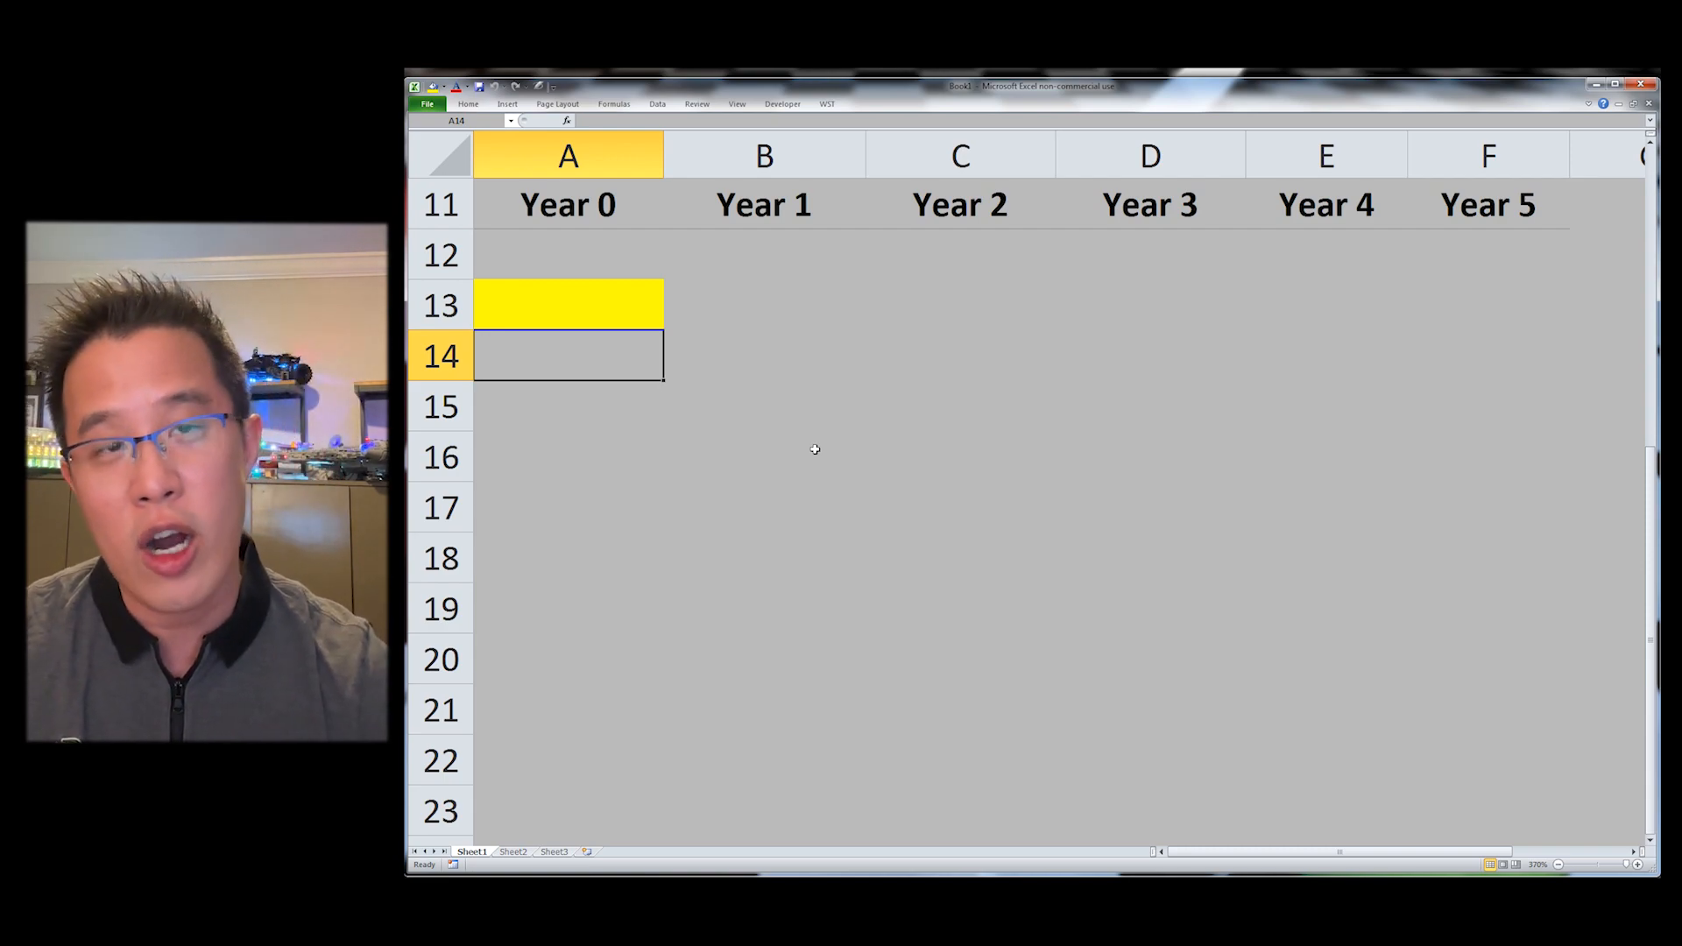
pyautogui.hotkey('ctrl', 'shift', 'r')
pyautogui.press('Down')
pyautogui.hotkey('ctrl', 'shift', 'g')
pyautogui.press('Down')
pyautogui.hotkey('ctrl', 'shift', 'b')
pyautogui.press('Return')
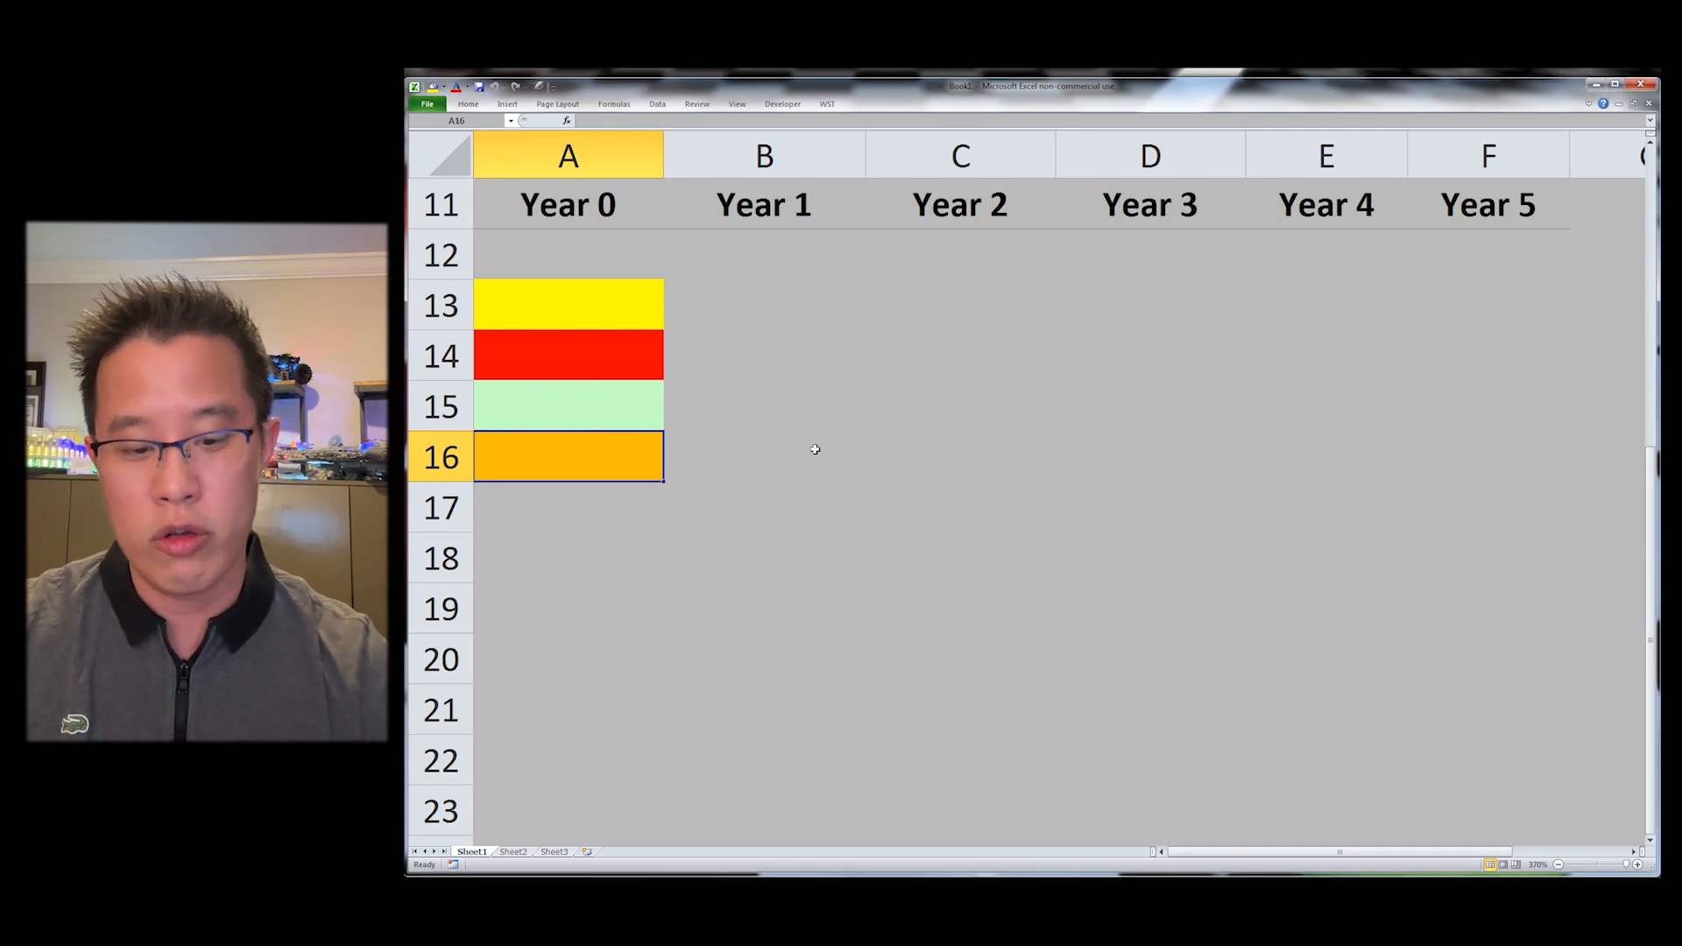
# Step: Apply a white fill to A17
pyautogui.press('Down')
pyautogui.press('alt')
pyautogui.press('Escape')
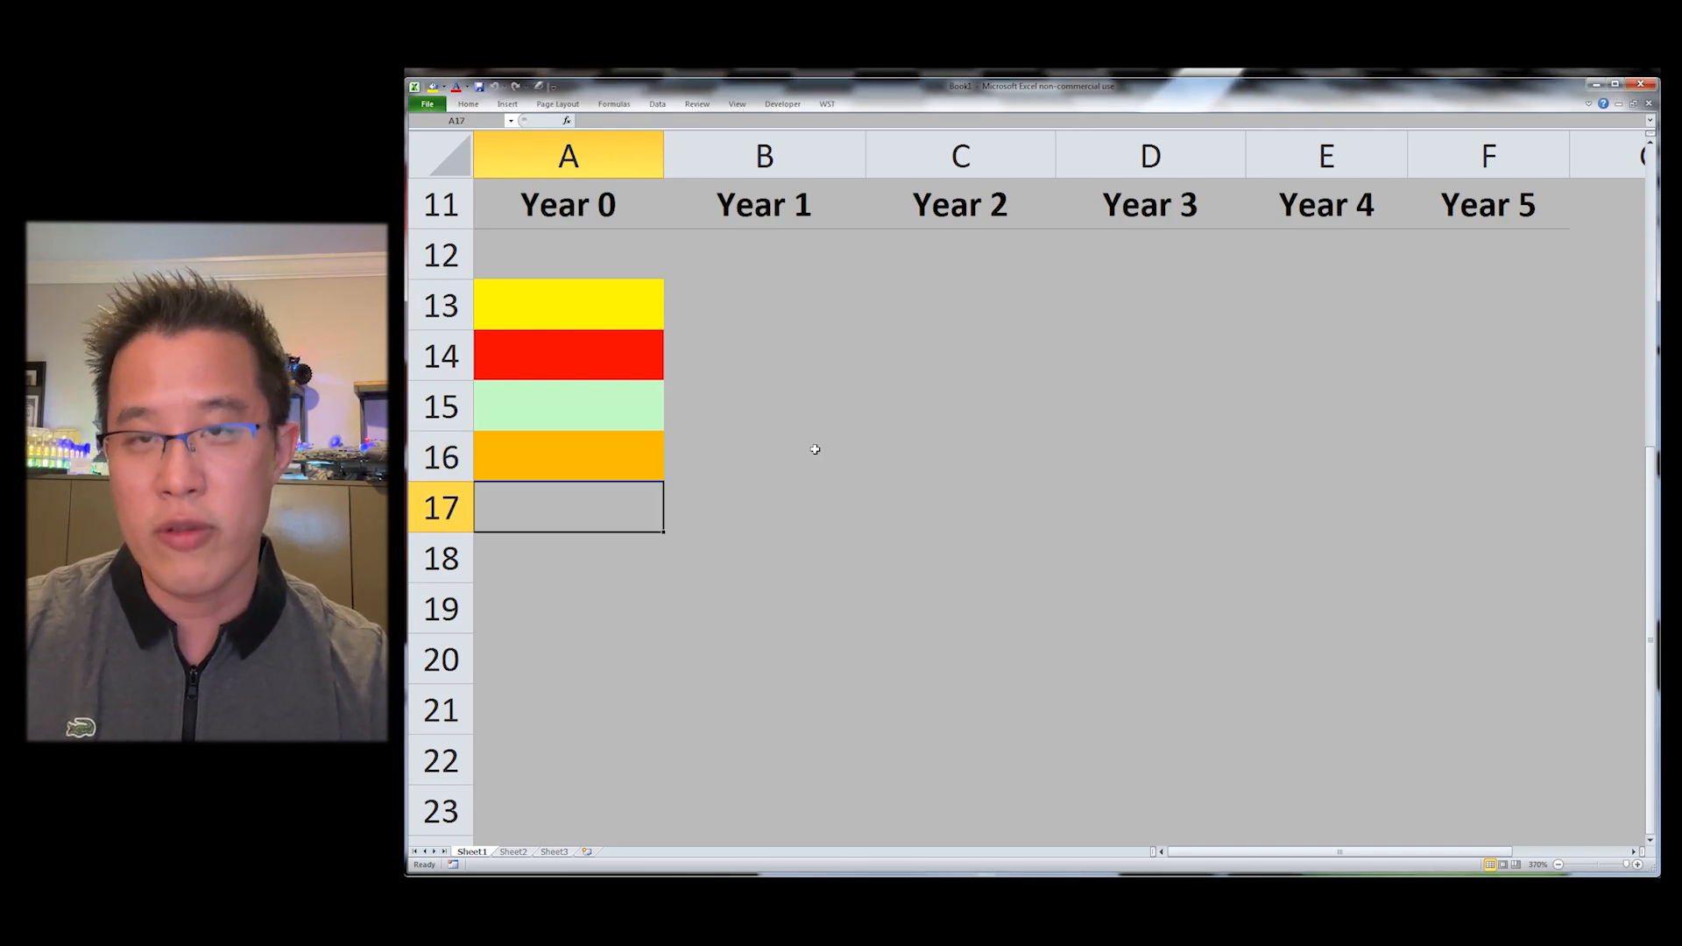
pyautogui.hotkey('ctrl', 'shift', 'w')
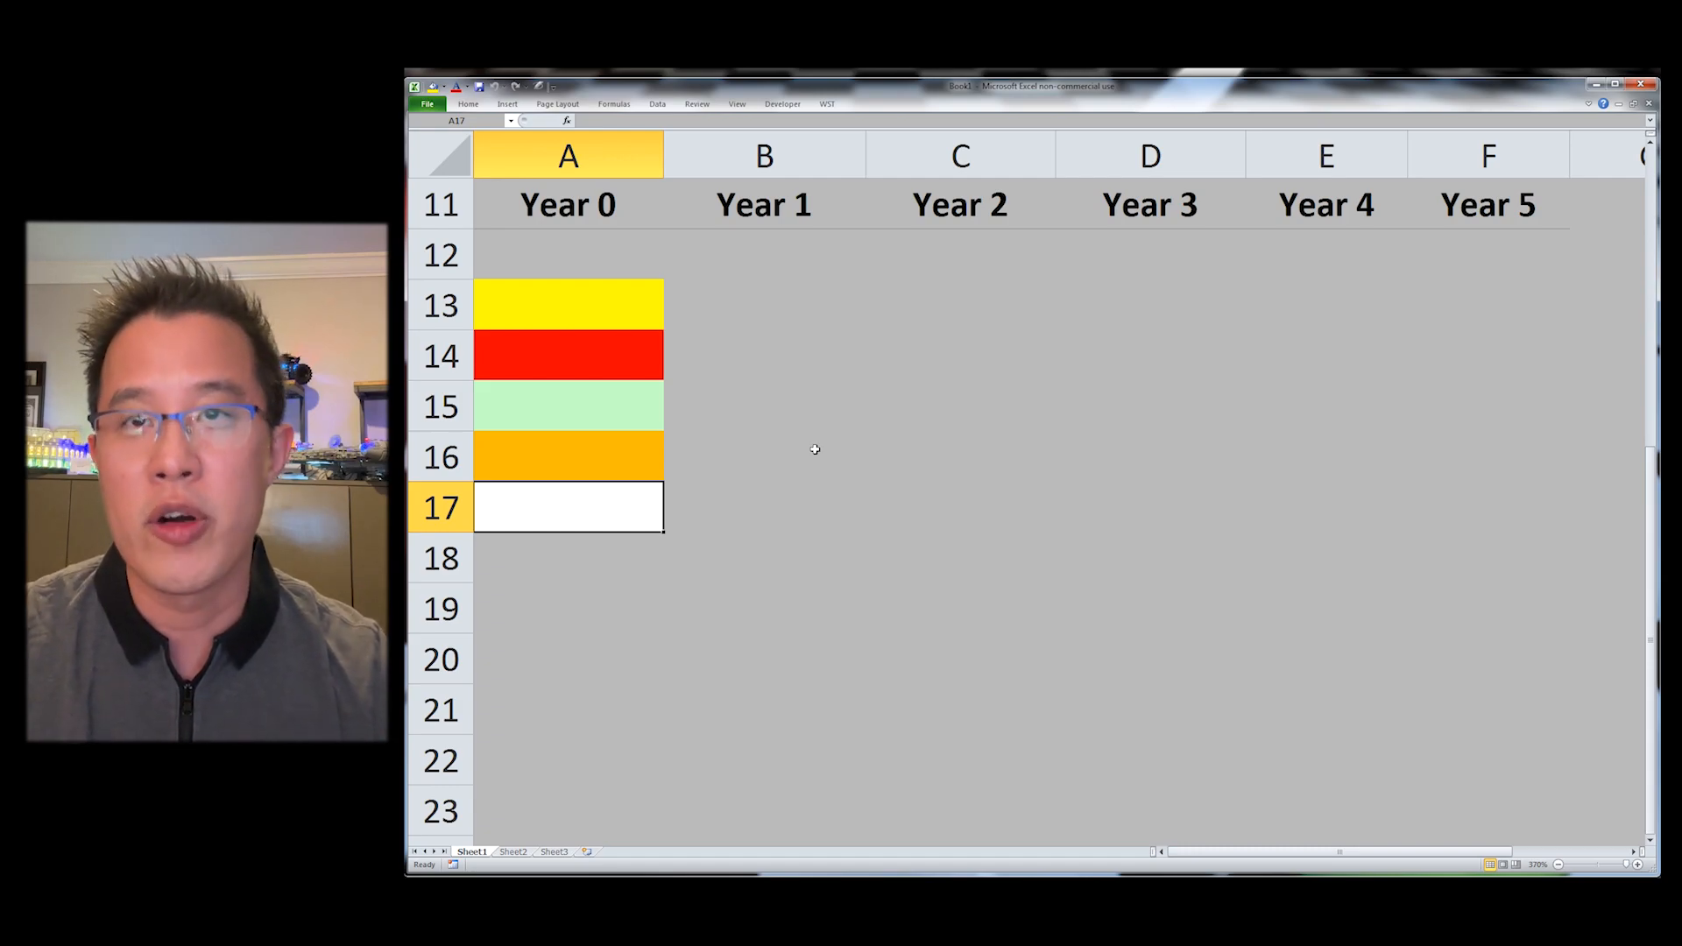
# Step: Review the fill shortcuts listed in the WST Shading / Font Color menu
pyautogui.press('Up')
pyautogui.press('Up')
pyautogui.press('Up')
pyautogui.press('Up')
pyautogui.hotkey('shift', 'Down')
pyautogui.hotkey('shift', 'Down')
pyautogui.hotkey('shift', 'Down')
pyautogui.hotkey('shift', 'Down')
pyautogui.press('Right')
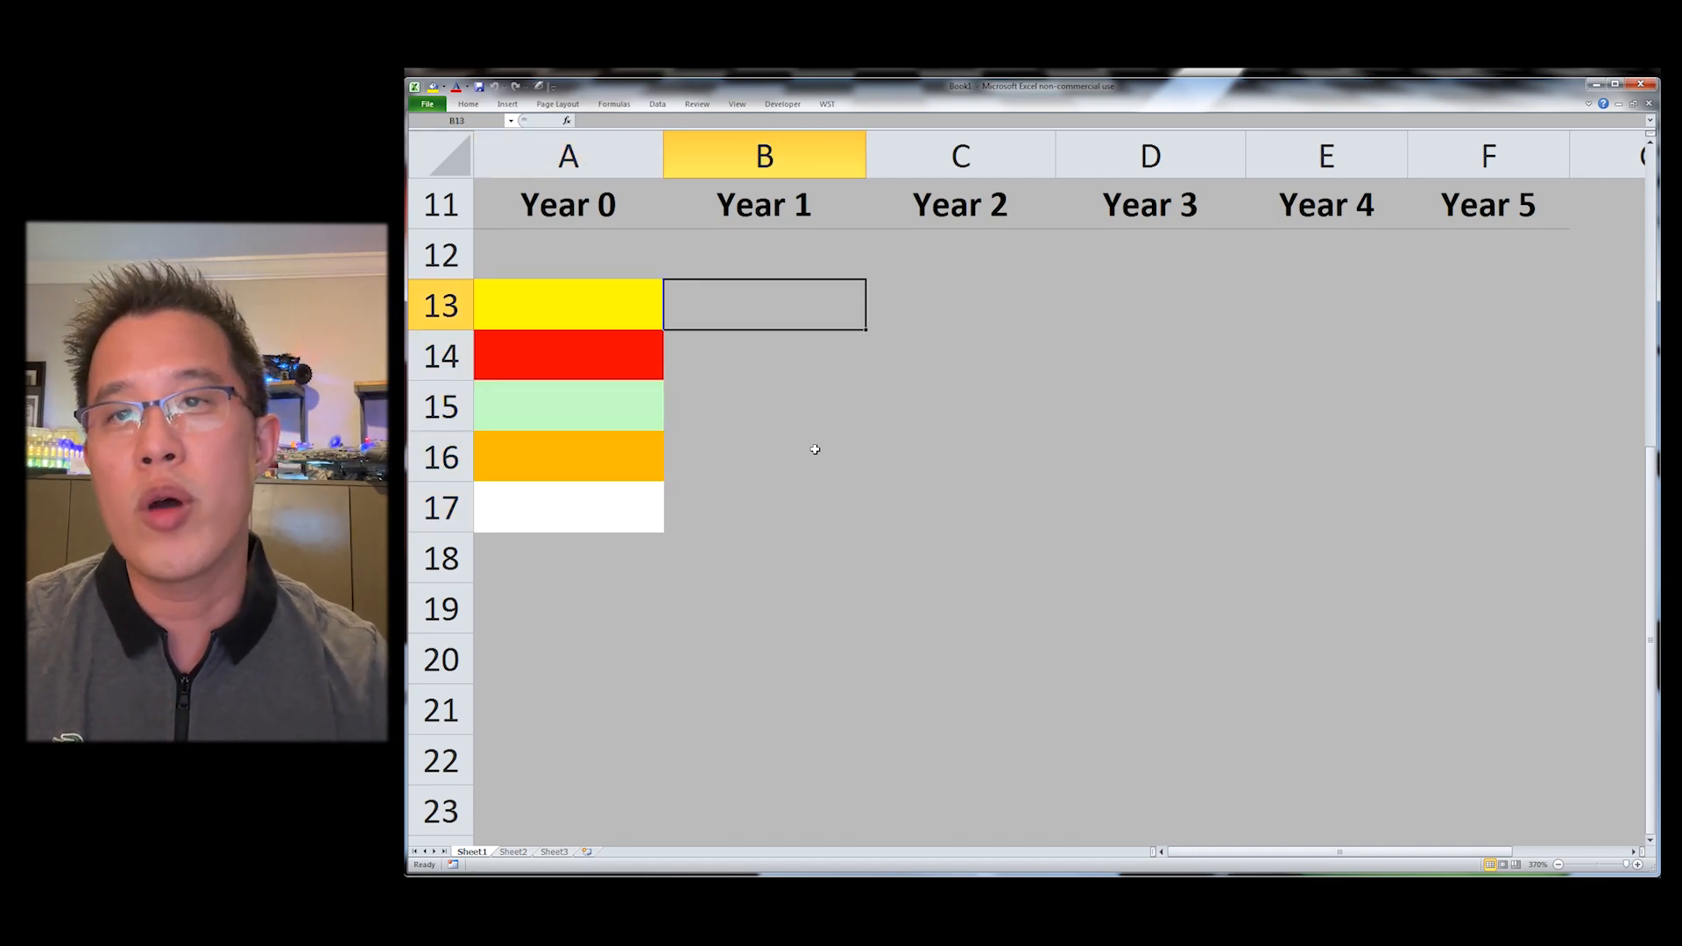
pyautogui.hotkey('alt', 'y')
pyautogui.press('s')
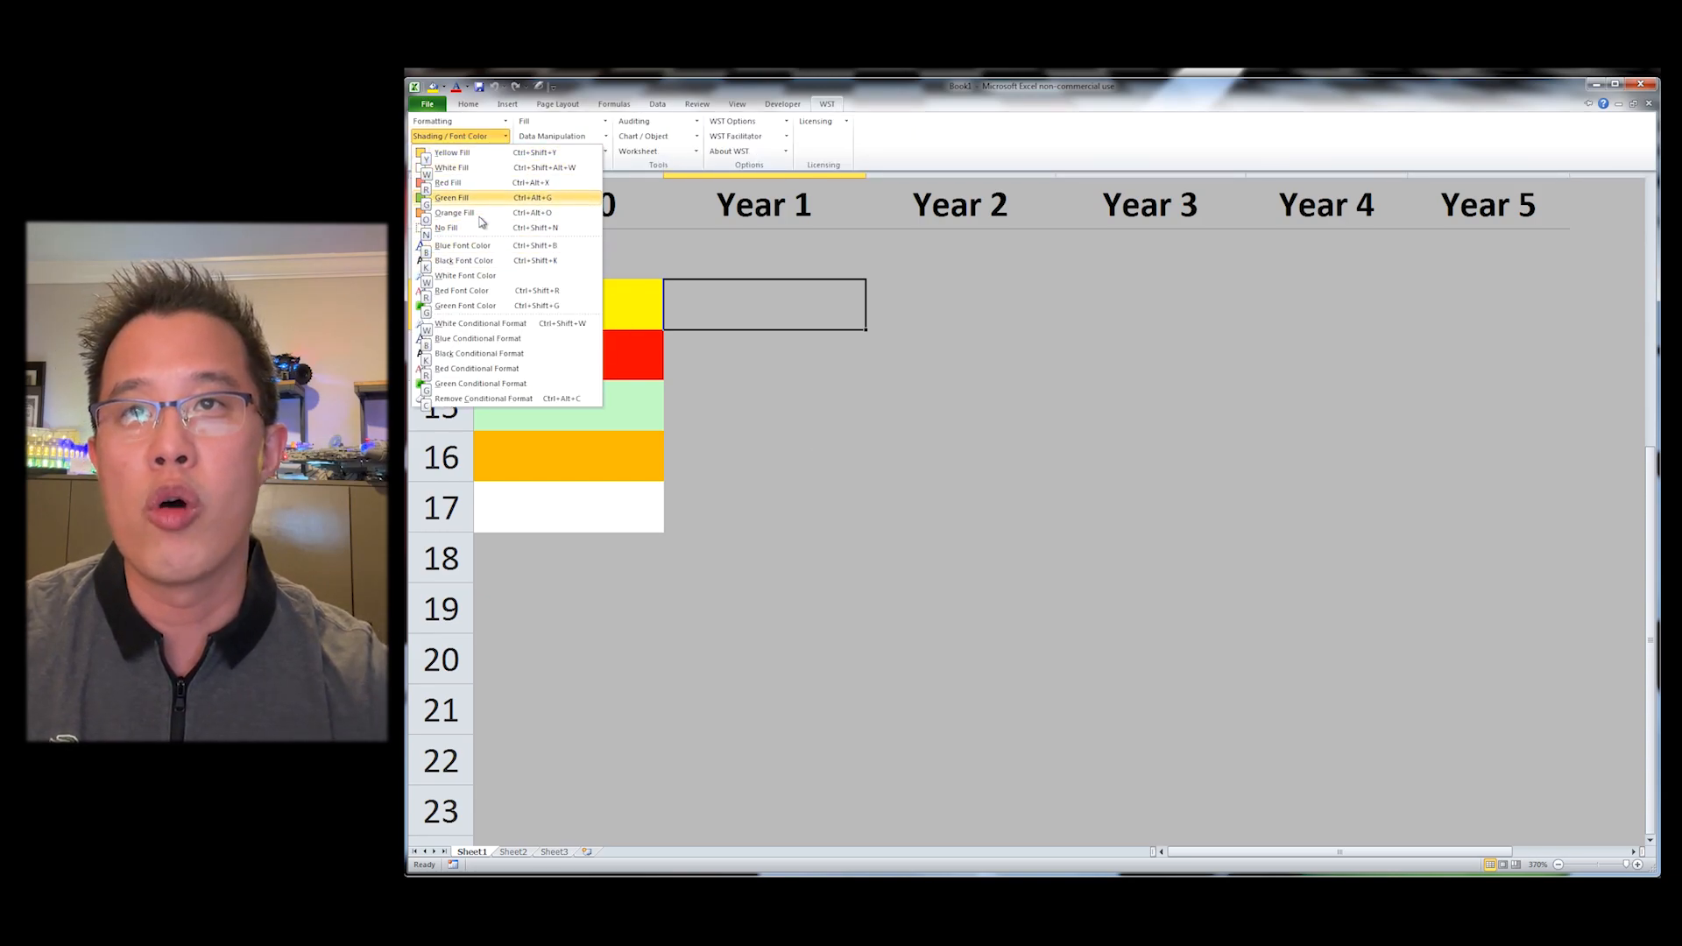
pyautogui.press('Escape')
pyautogui.press('Escape')
# Step: Reapply the white fill to A17
pyautogui.press('Left')
pyautogui.press('Down')
pyautogui.press('Down')
pyautogui.press('Down')
pyautogui.press('Down')
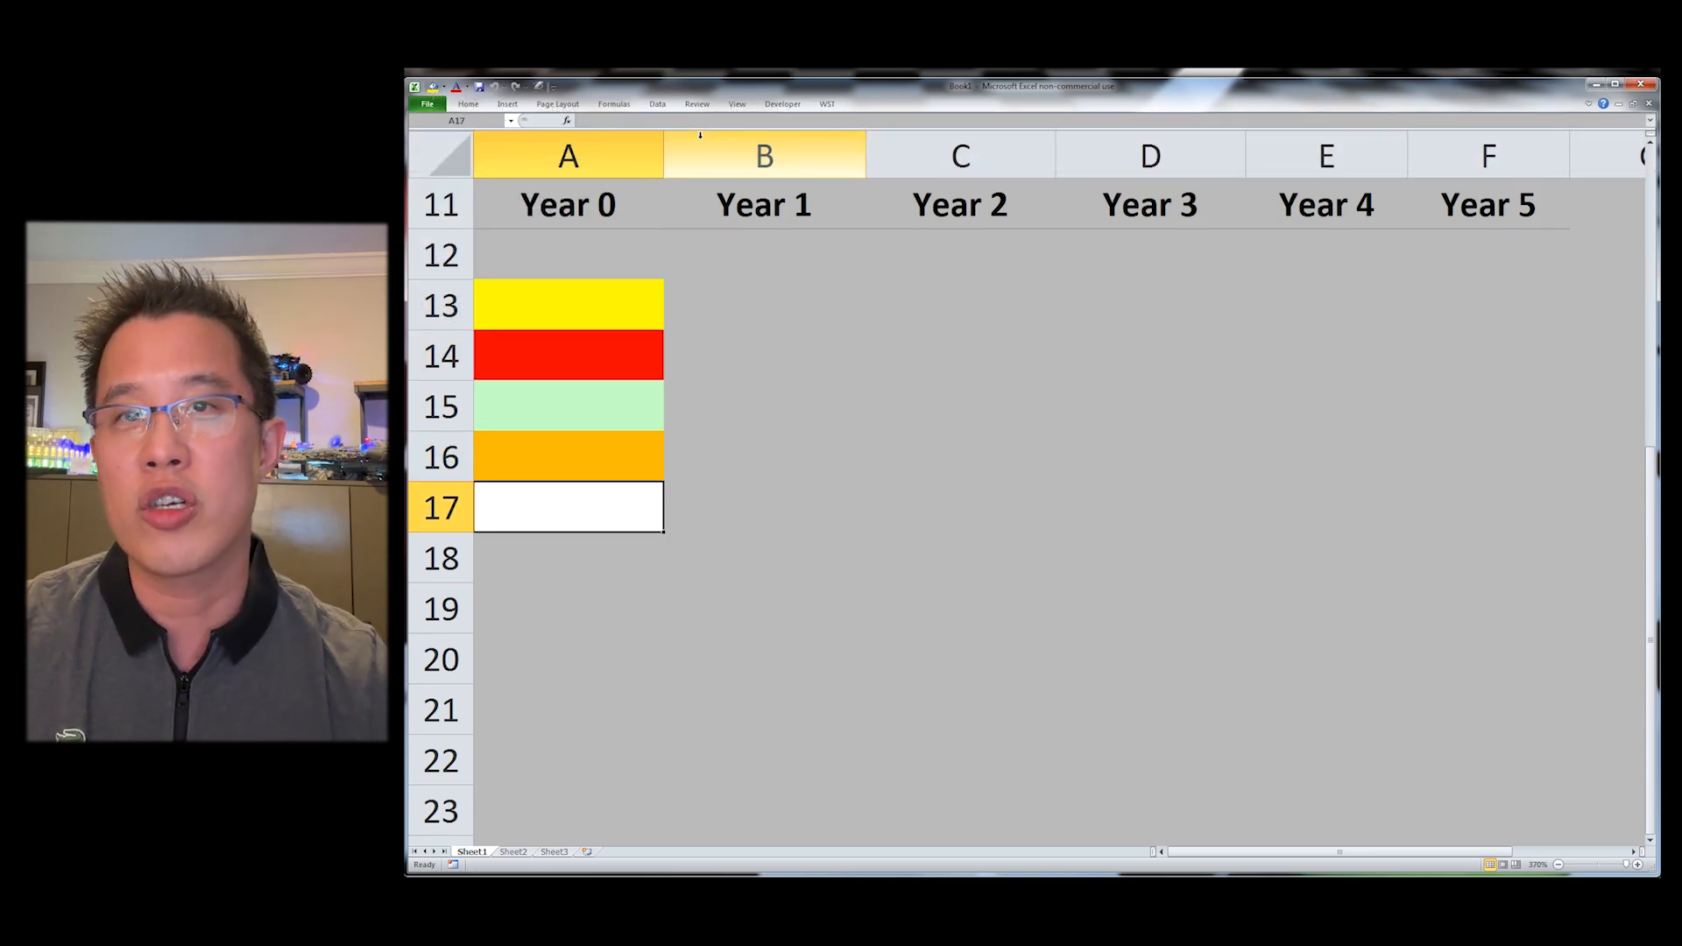
pyautogui.hotkey('ctrl', 'shift', 'w')
pyautogui.press('Up')
pyautogui.press('Right')
pyautogui.press('Right')
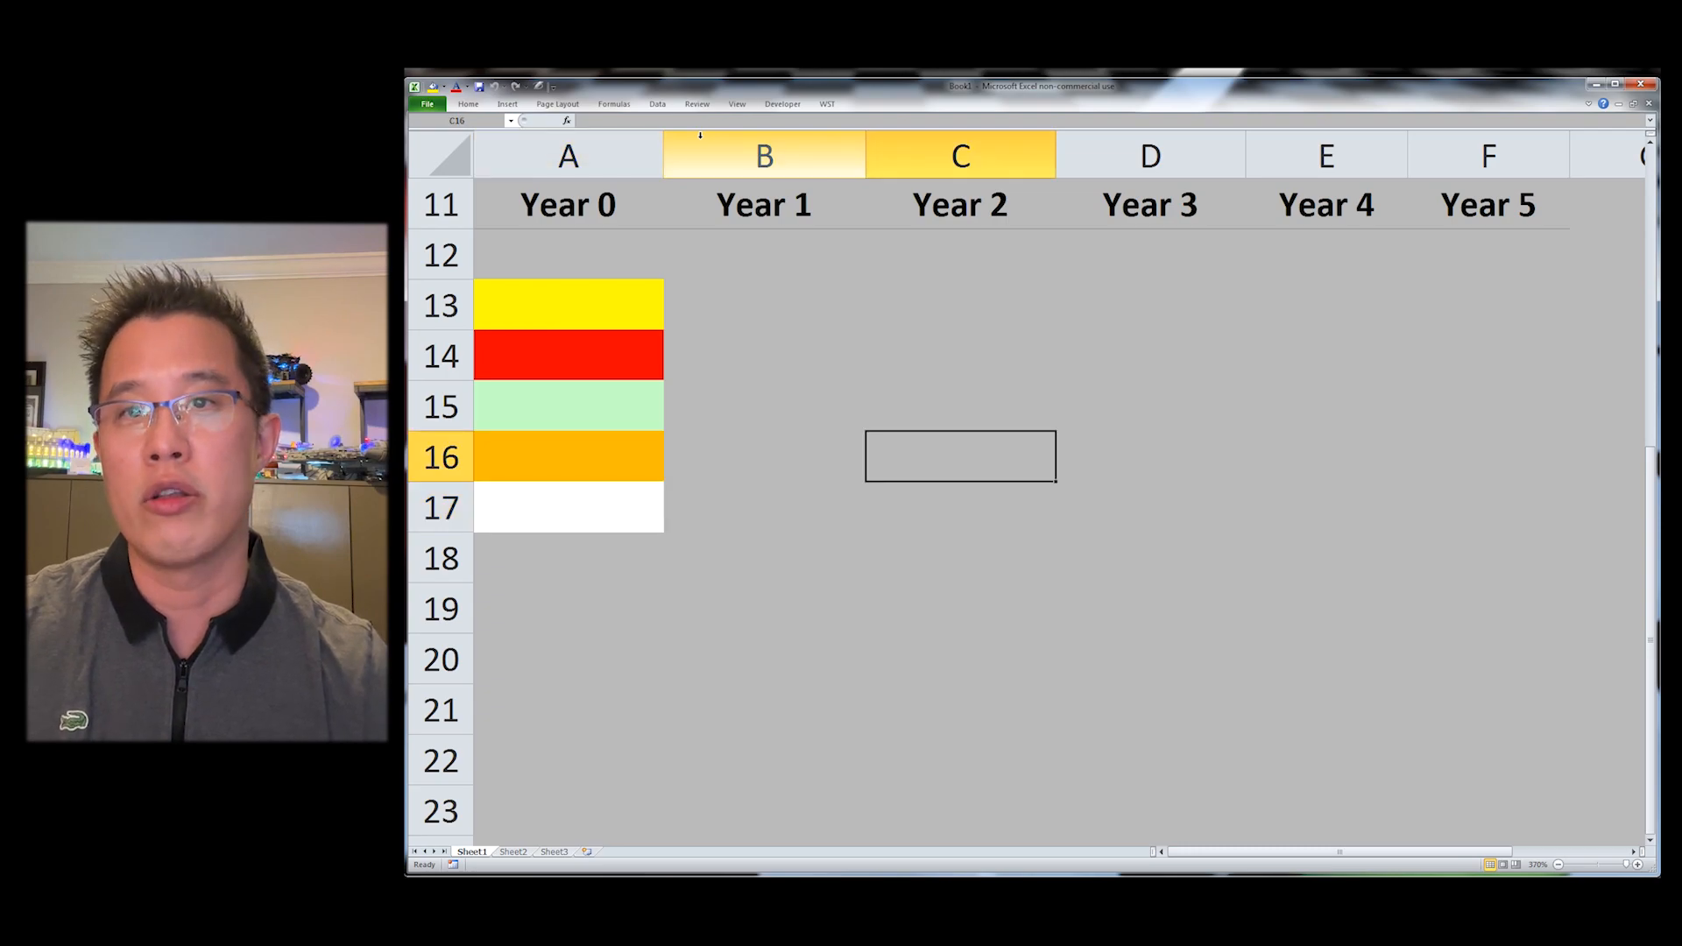
pyautogui.press('Up')
# Step: Open Set Custom Fill Colors and change the yellow fill to a light yellow
pyautogui.hotkey('alt', 'y')
pyautogui.press('o')
pyautogui.press('Down')
pyautogui.press('Down')
pyautogui.press('Down')
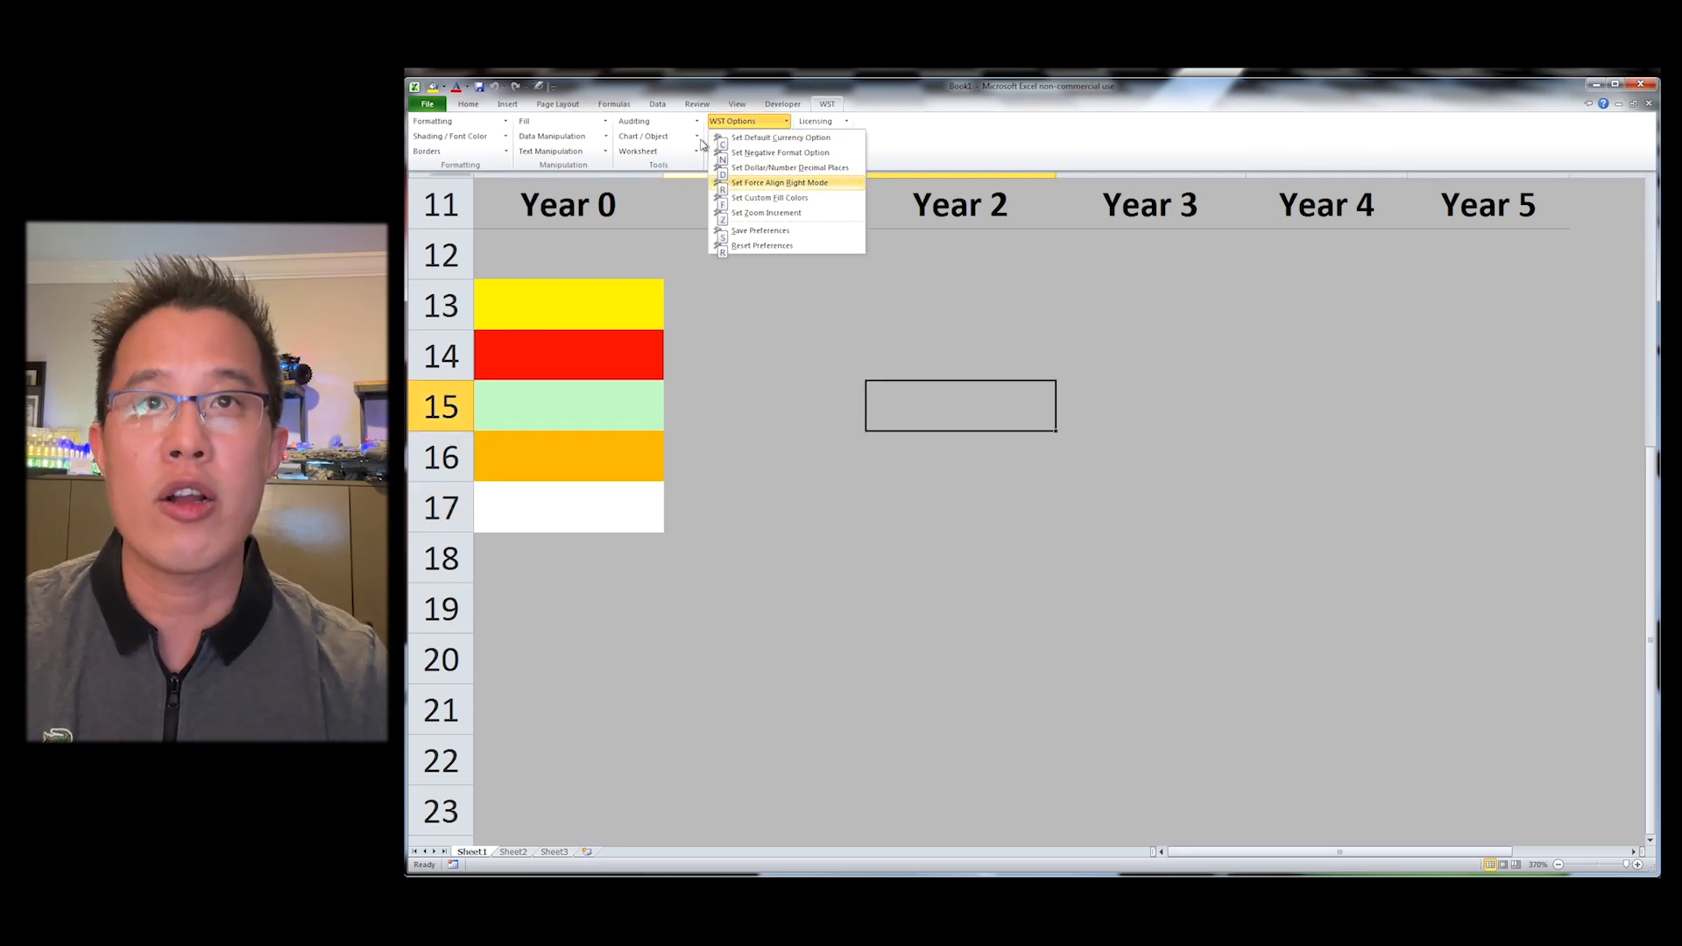
pyautogui.press('Down')
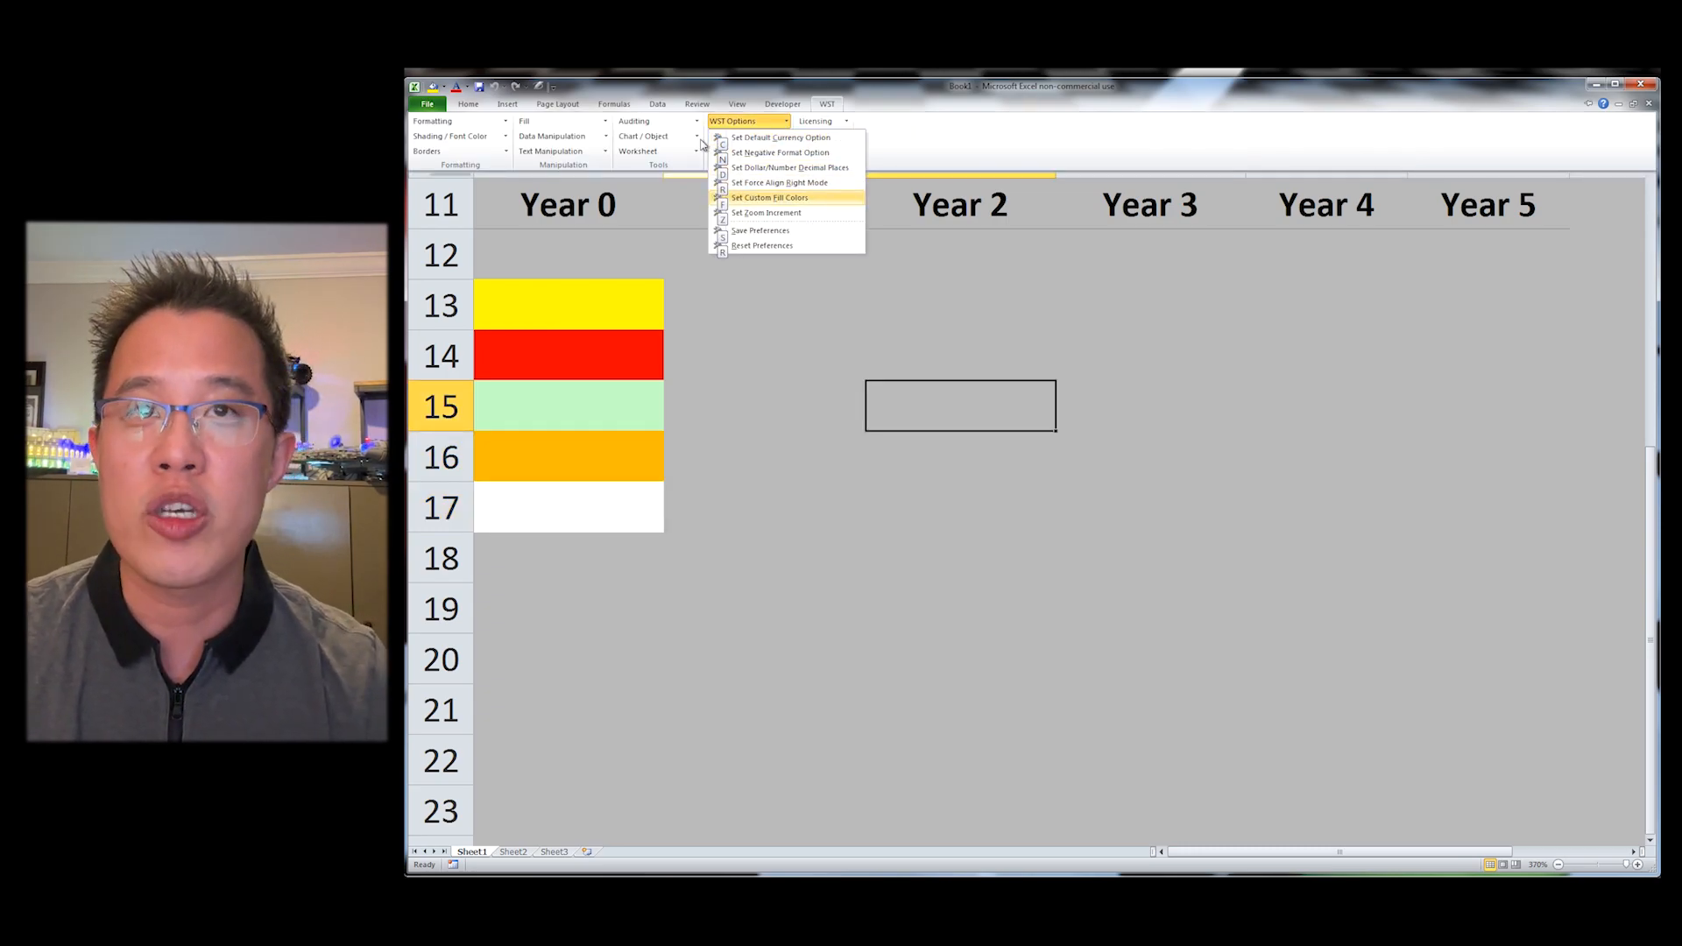
pyautogui.press('Return')
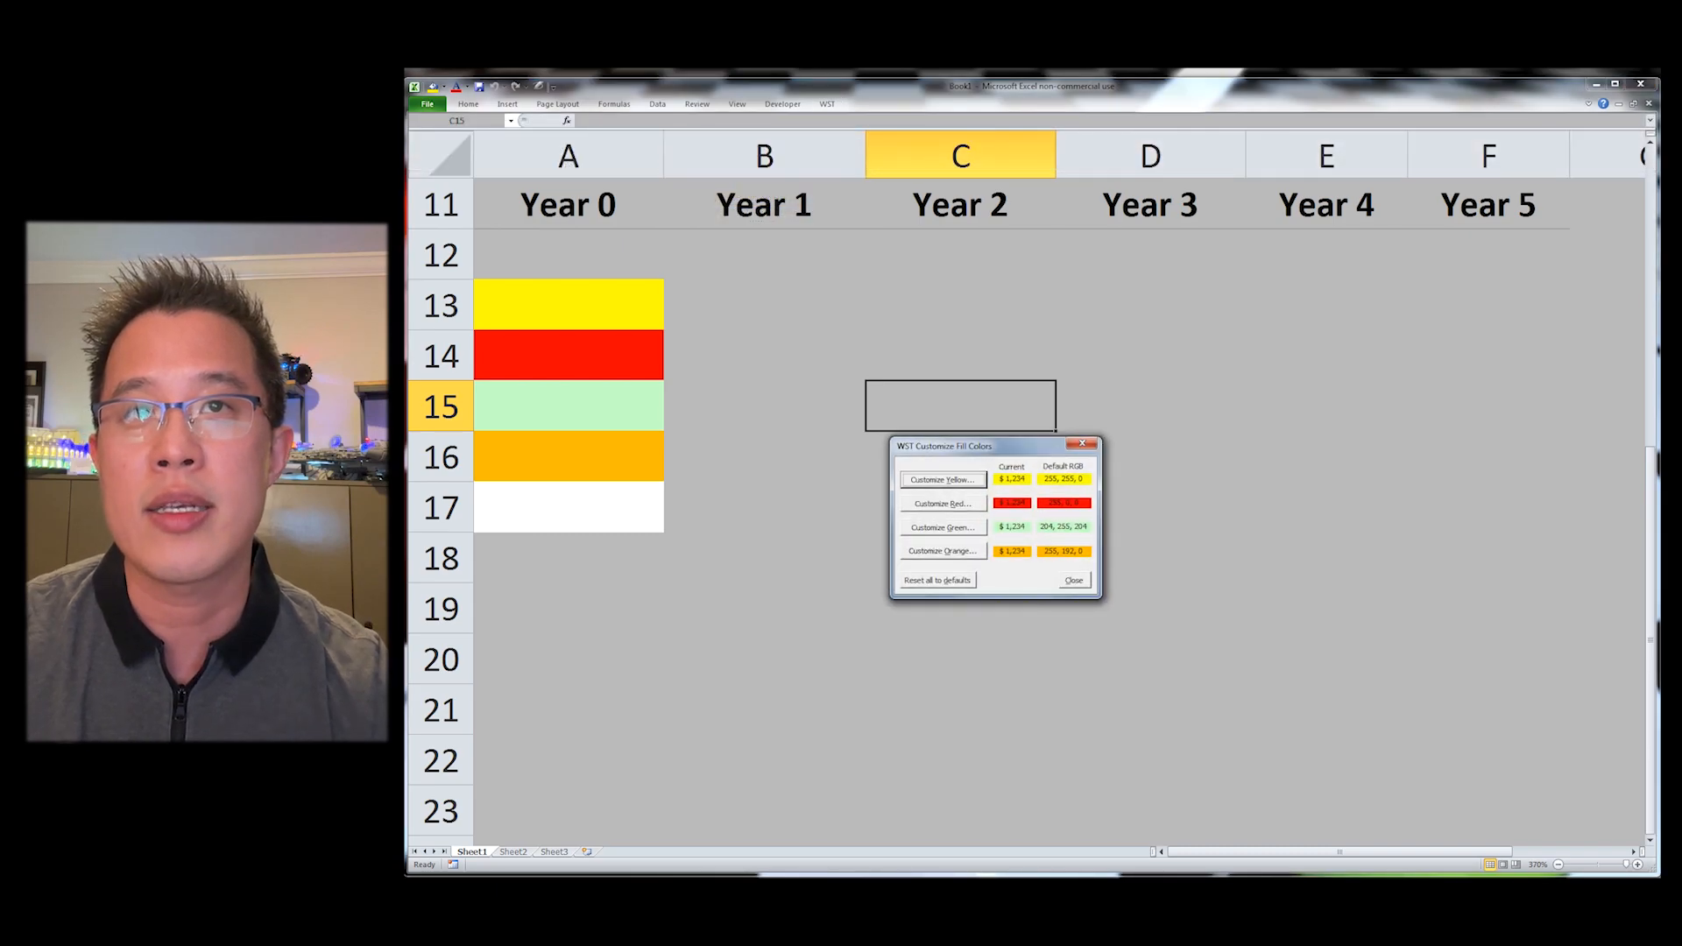
pyautogui.click(959, 487)
pyautogui.click(888, 389)
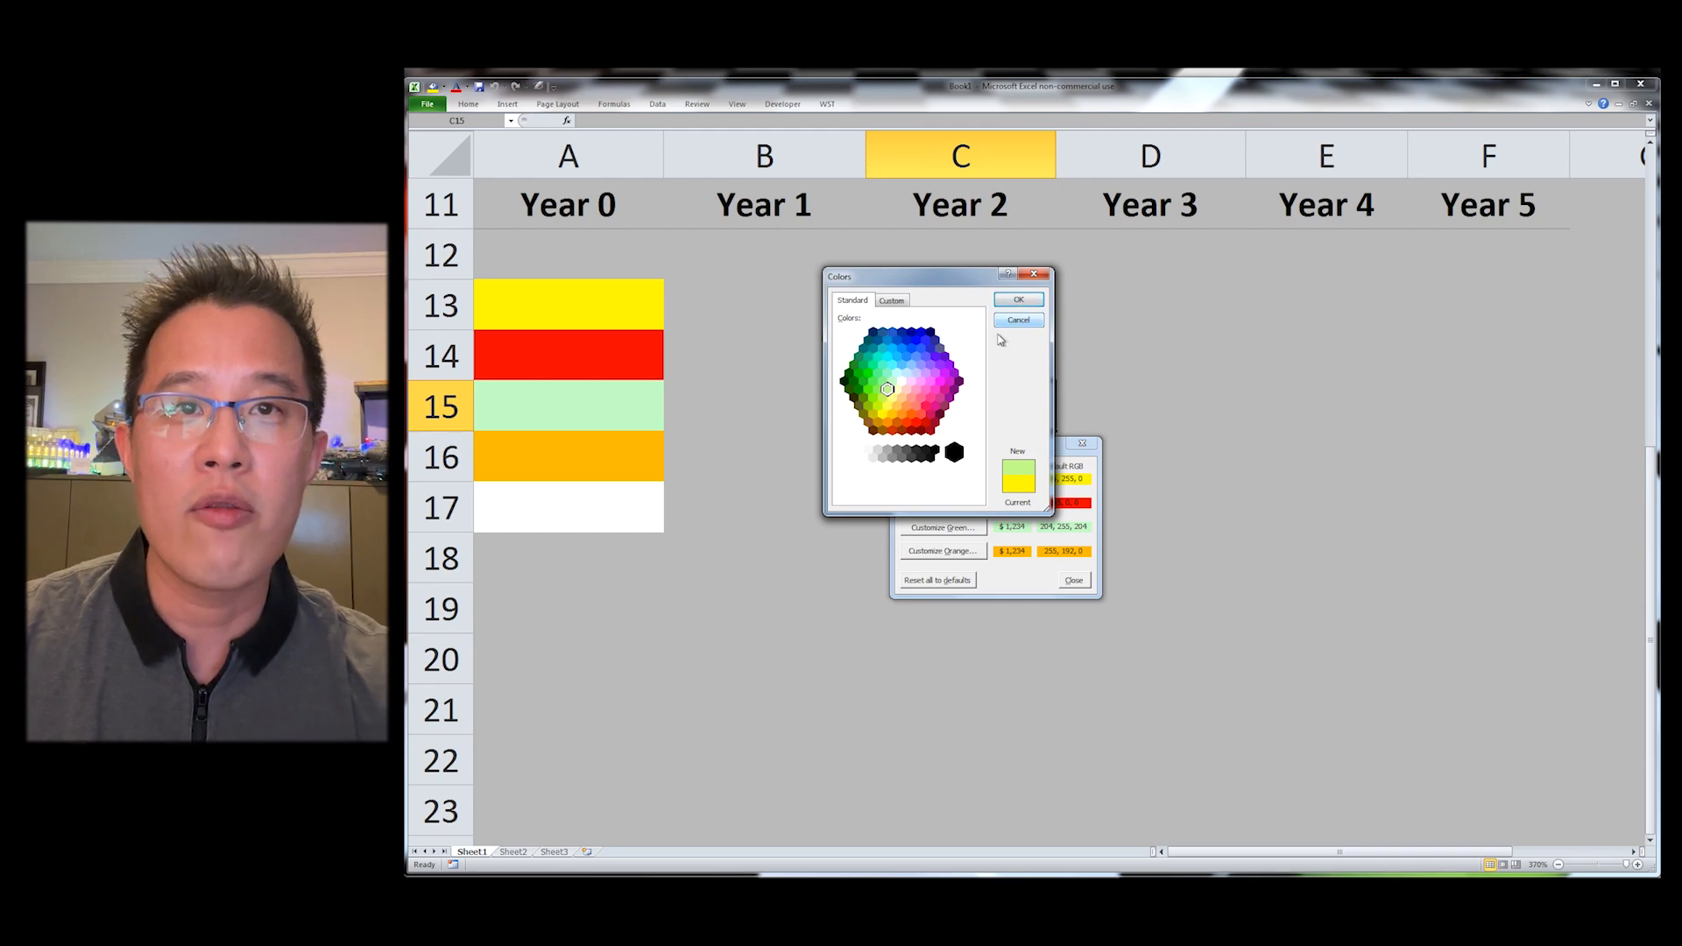
pyautogui.click(1018, 300)
# Step: Customize the red fill to a pink colour
pyautogui.click(973, 502)
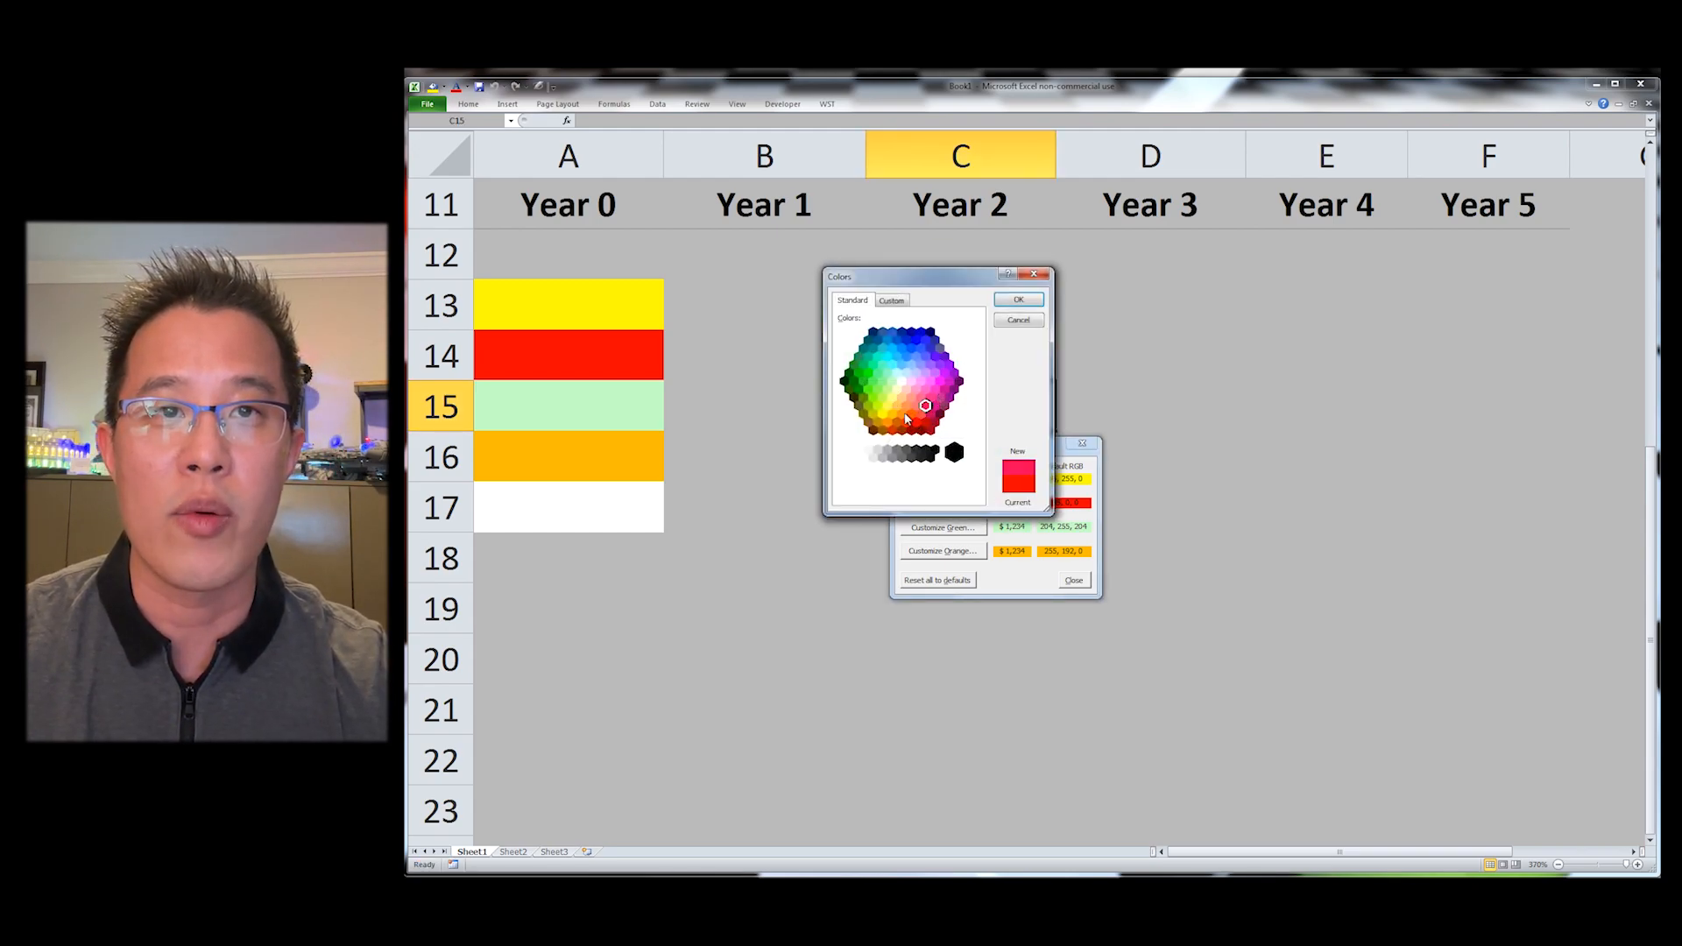
pyautogui.click(903, 414)
pyautogui.click(930, 397)
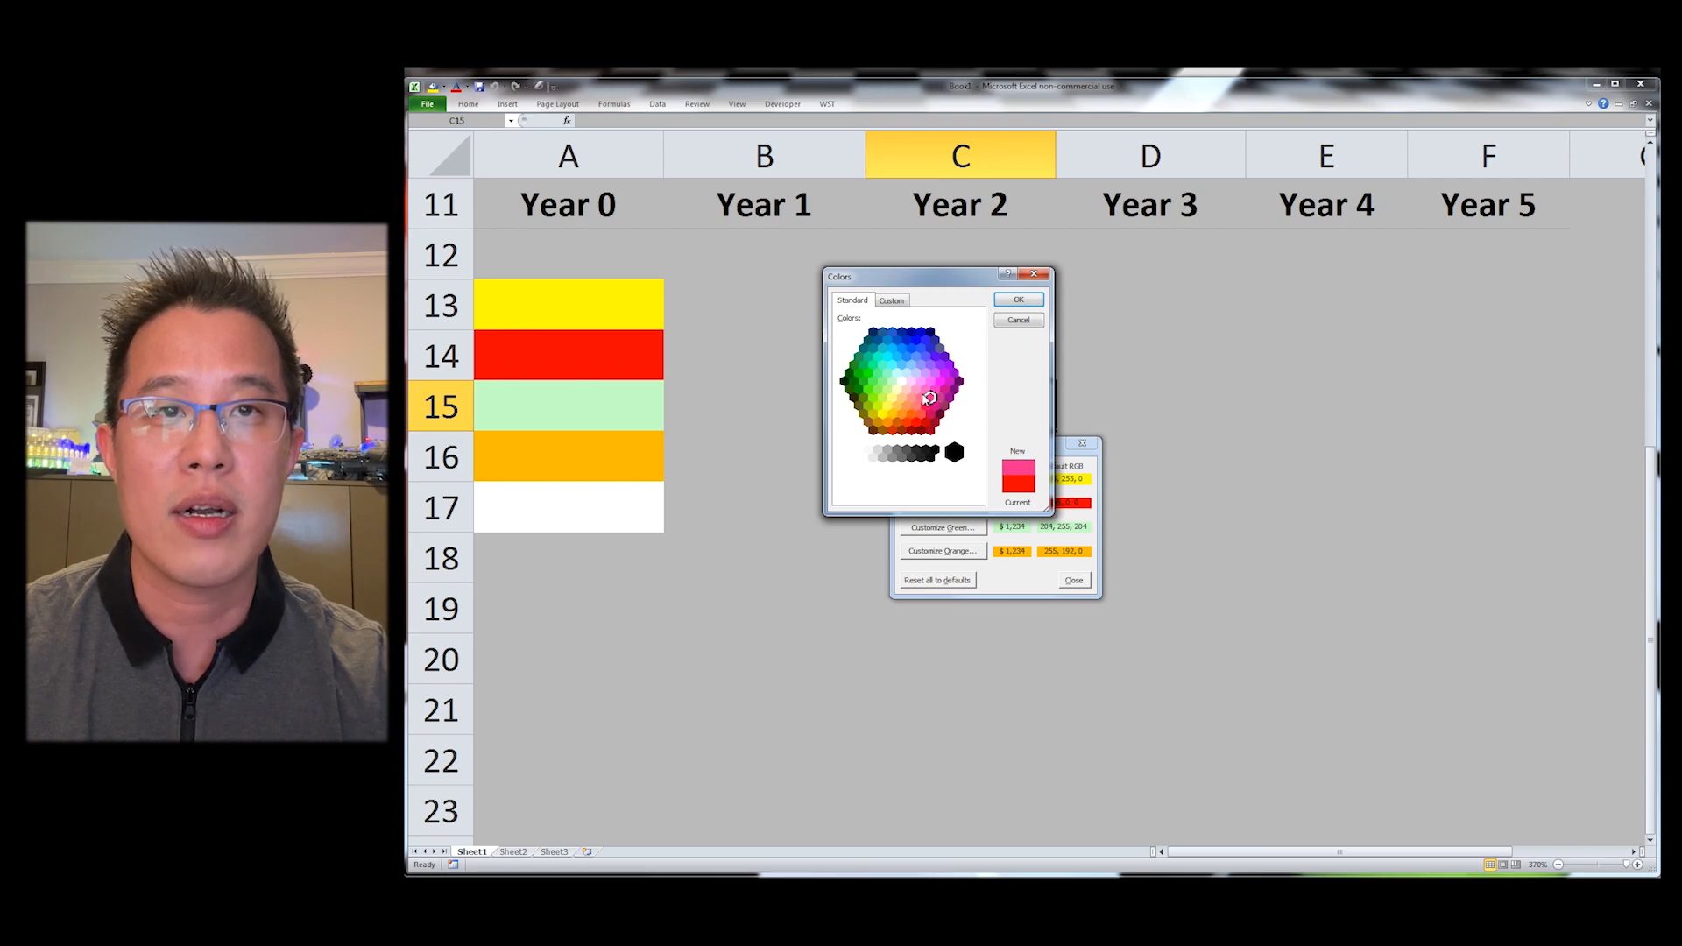
pyautogui.click(1016, 300)
# Step: Customize the green fill to a darker green
pyautogui.click(943, 528)
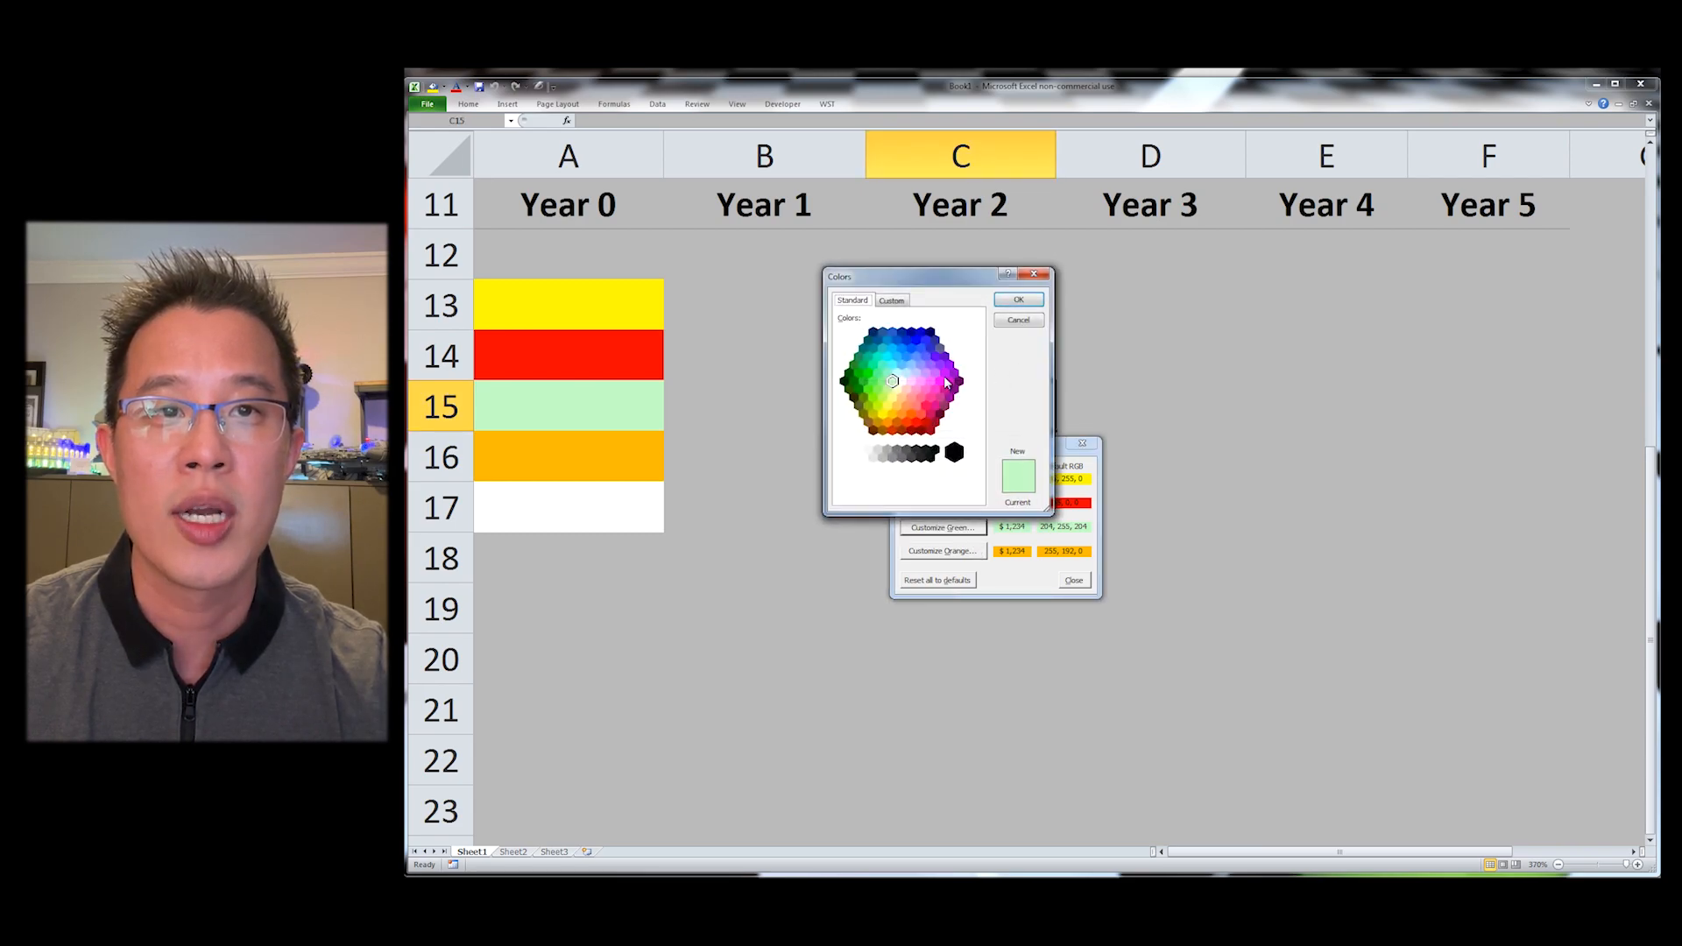
pyautogui.click(859, 374)
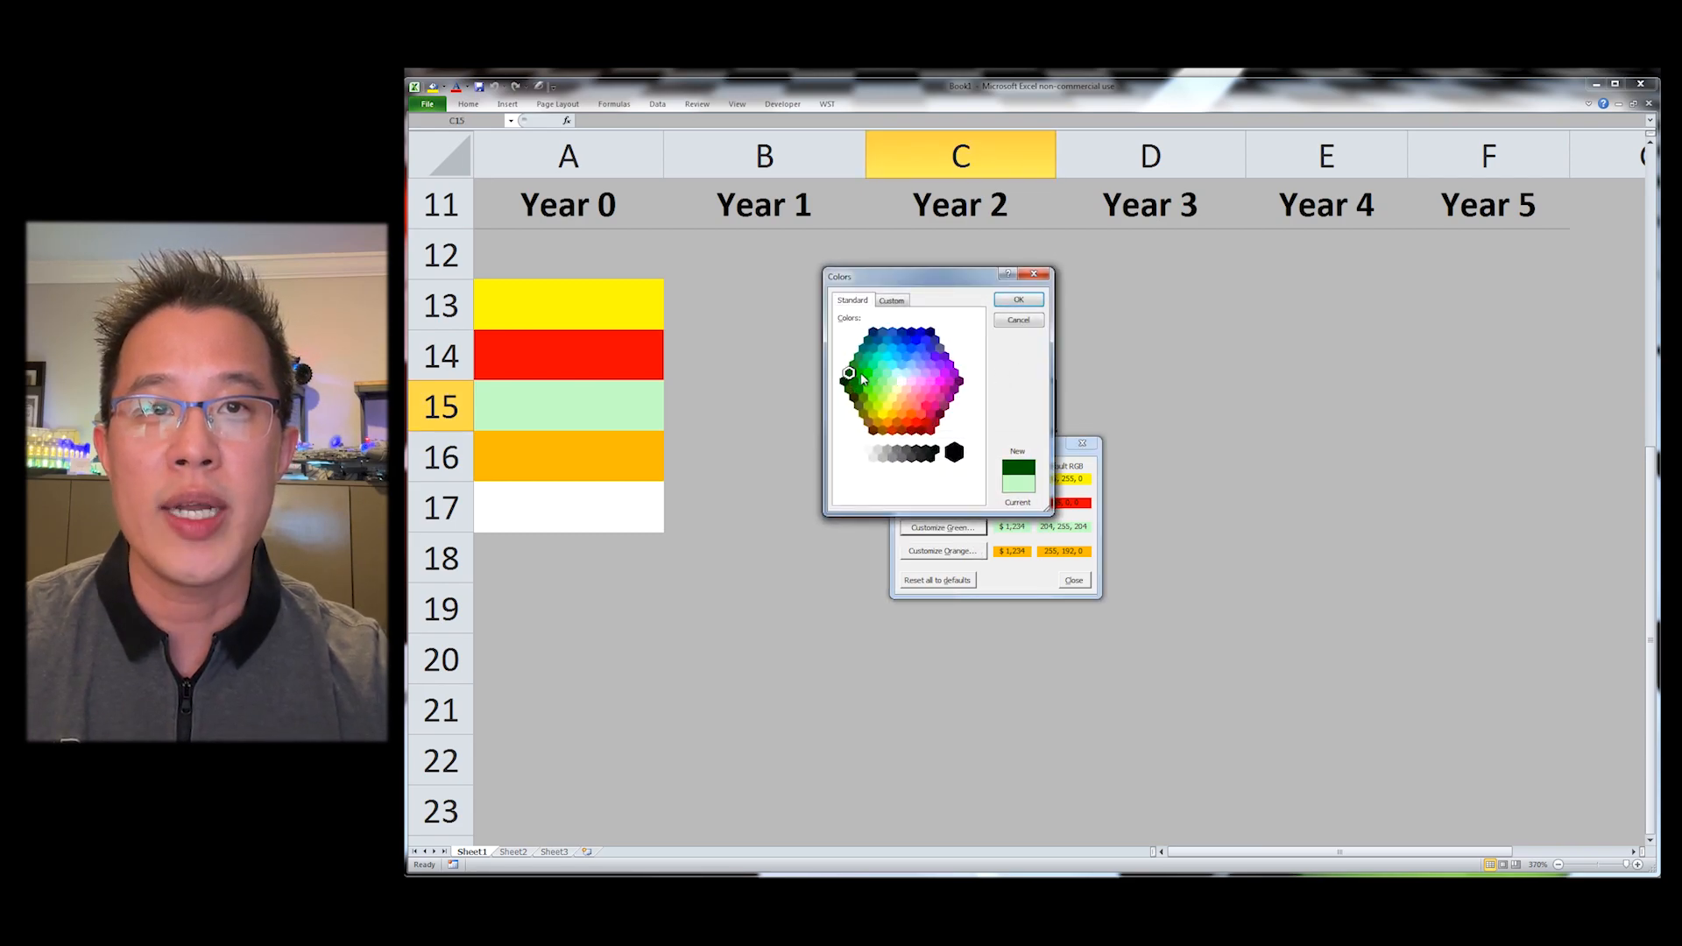
pyautogui.click(1013, 301)
# Step: Customize the orange fill to a deeper orange and close the custom fill colours dialog
pyautogui.click(943, 551)
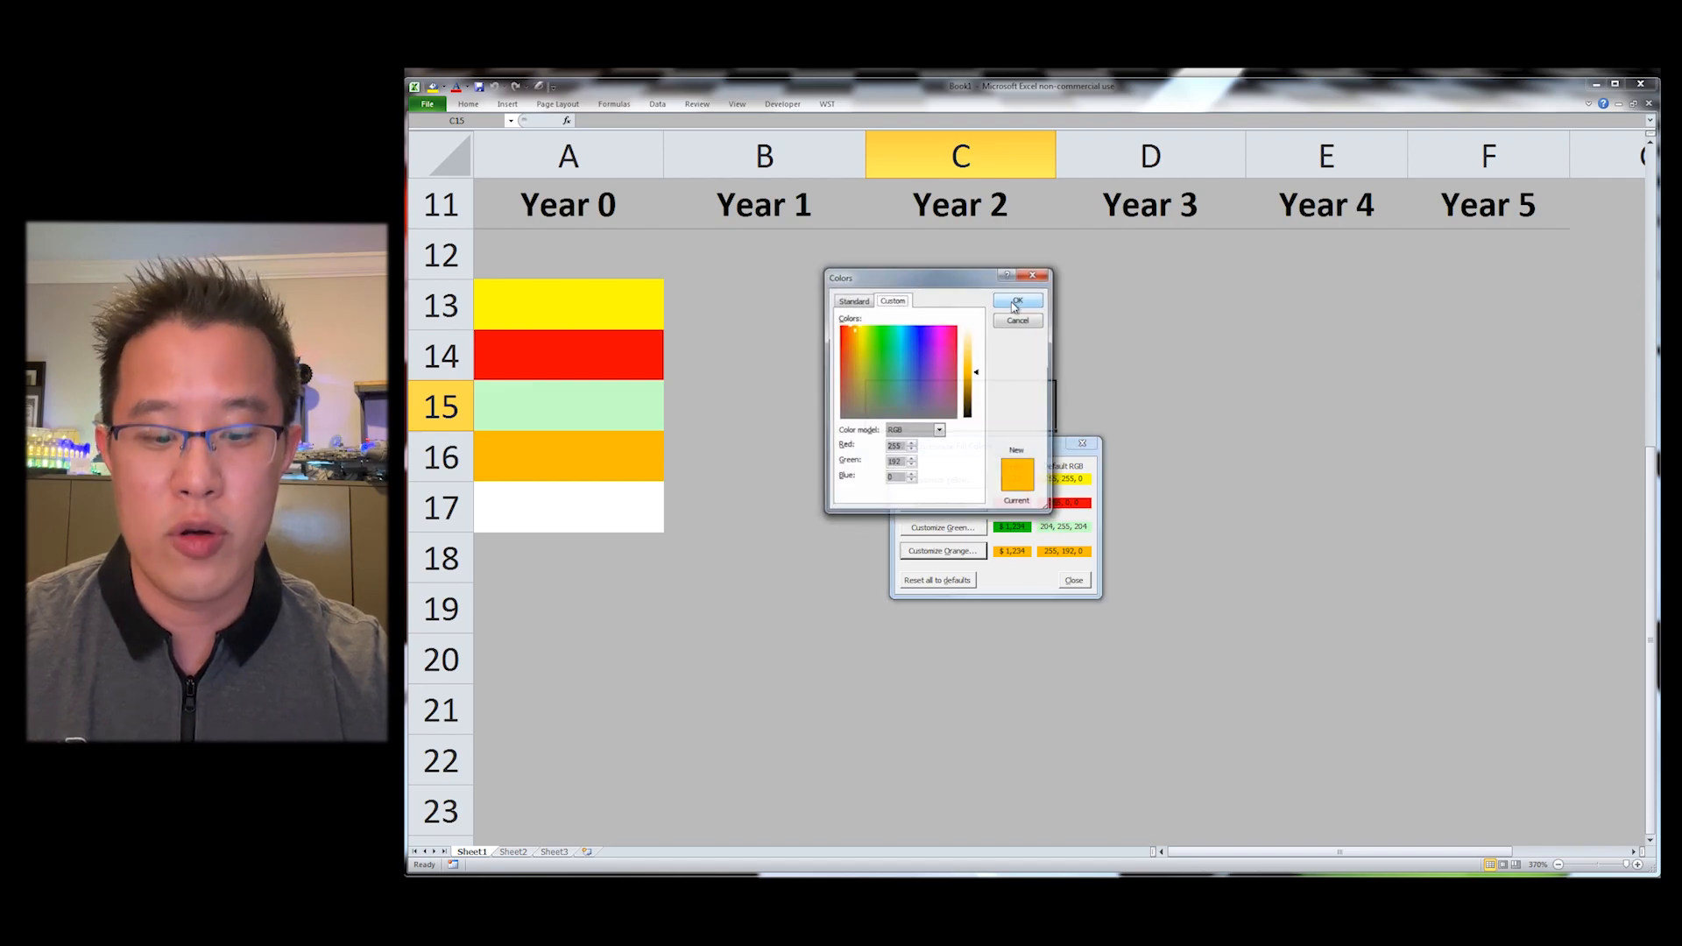
pyautogui.click(852, 299)
pyautogui.click(911, 415)
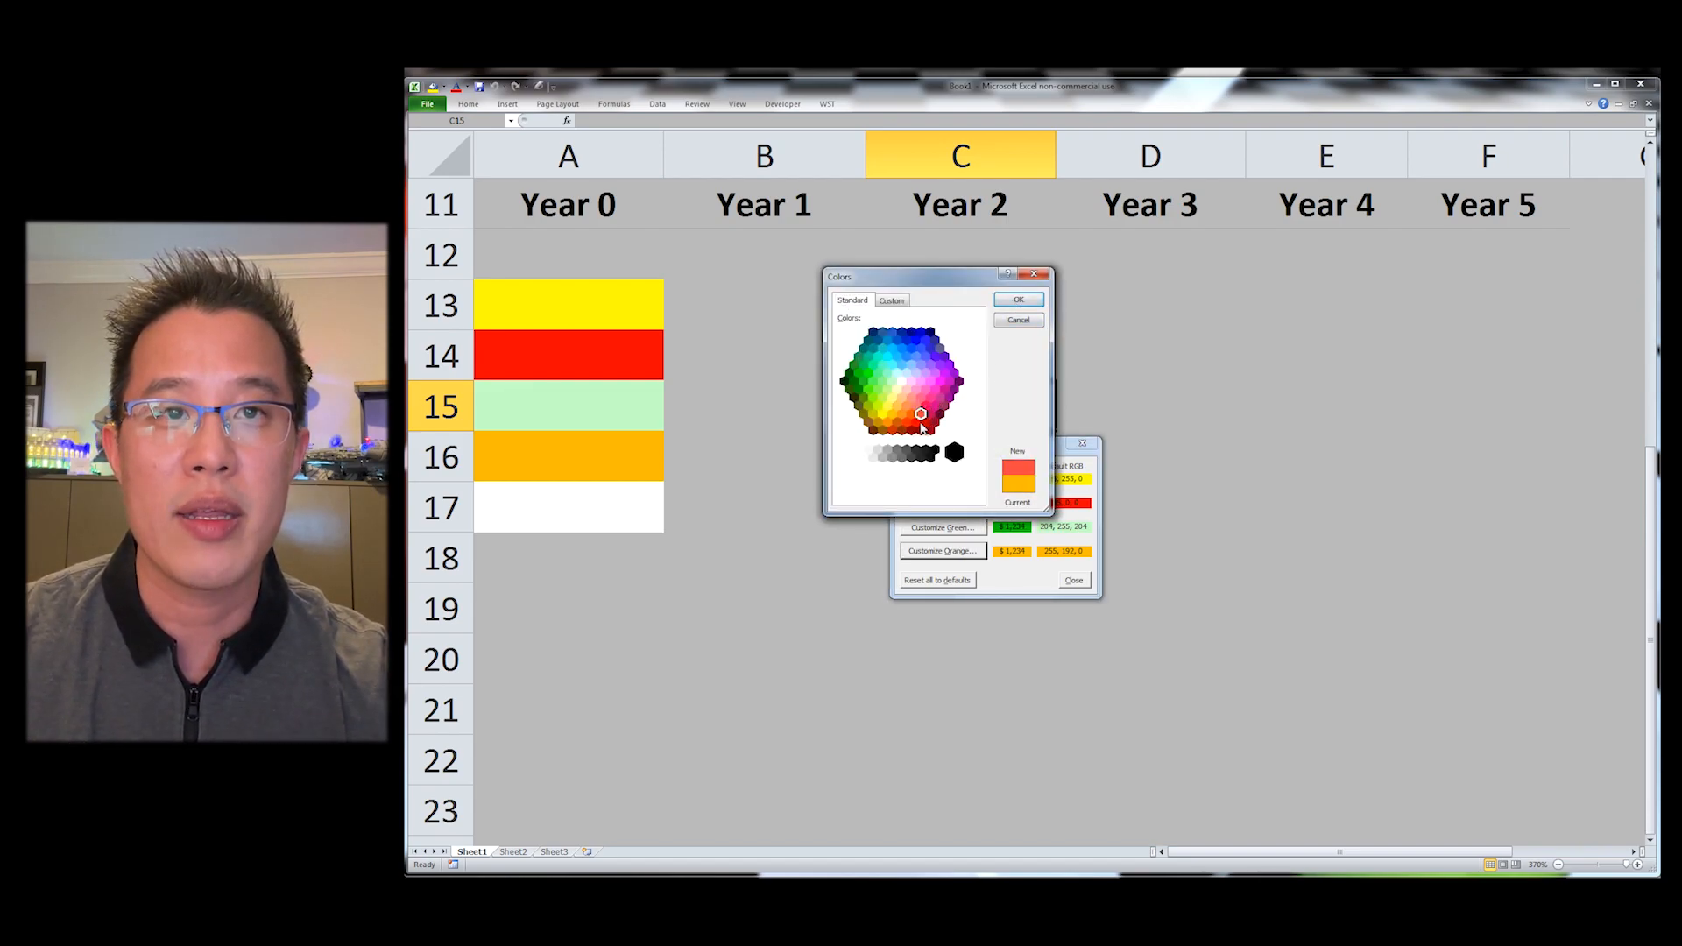
pyautogui.click(1021, 299)
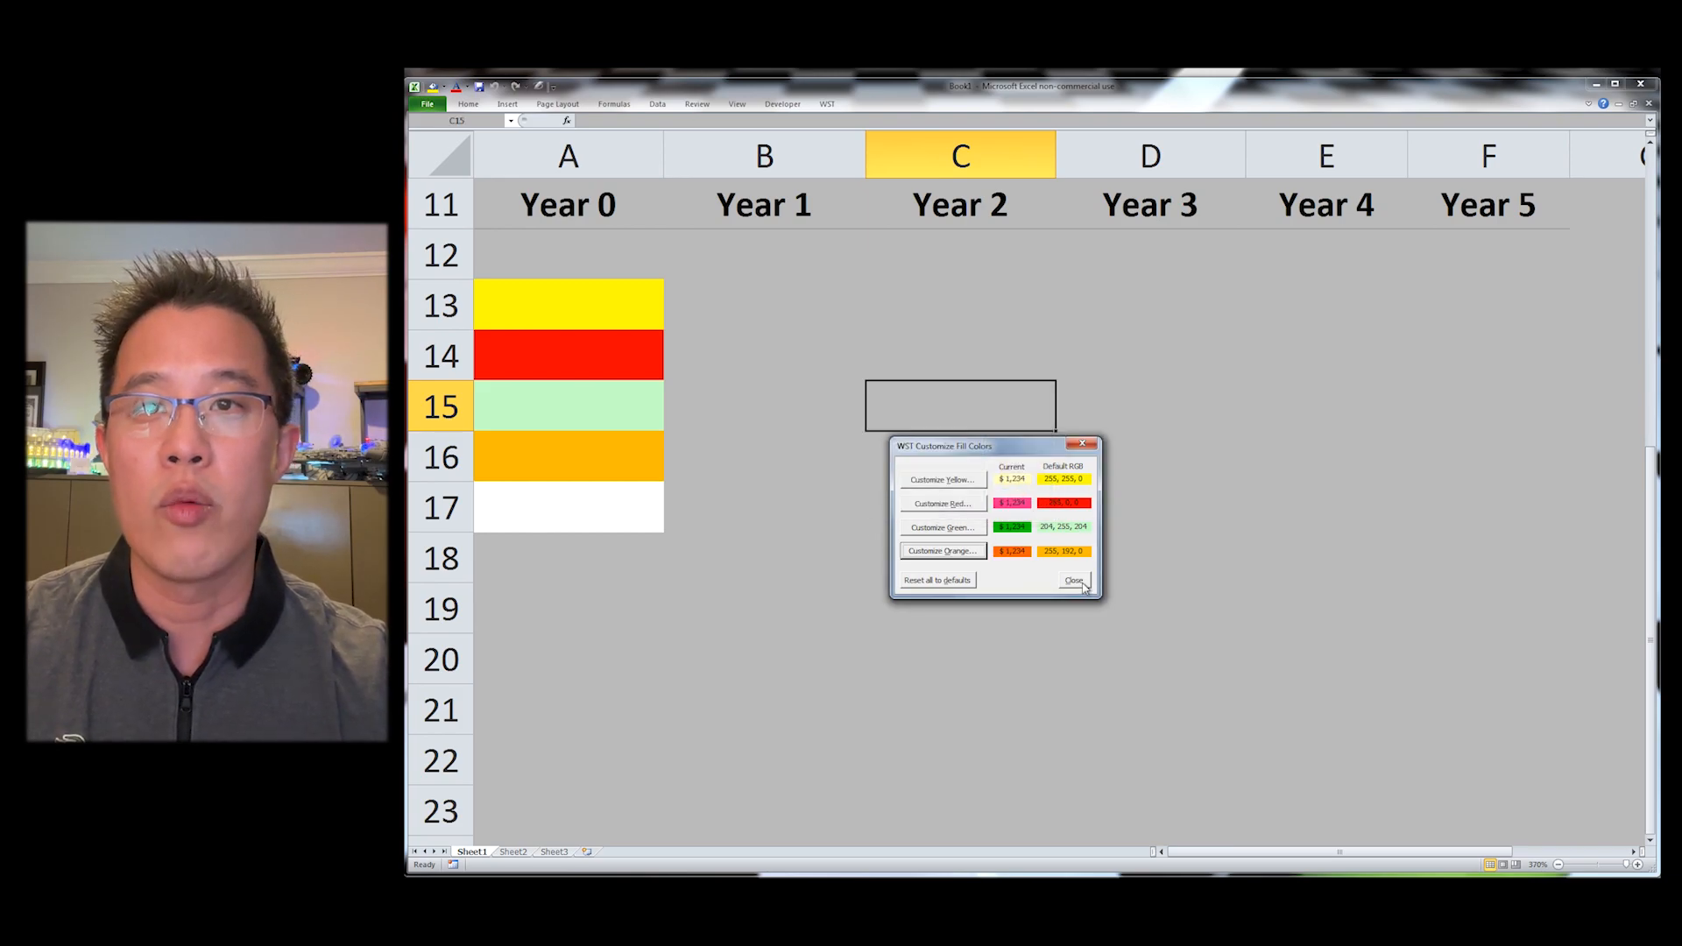
pyautogui.press('Escape')
pyautogui.click(973, 358)
pyautogui.press('Up')
pyautogui.press('Right')
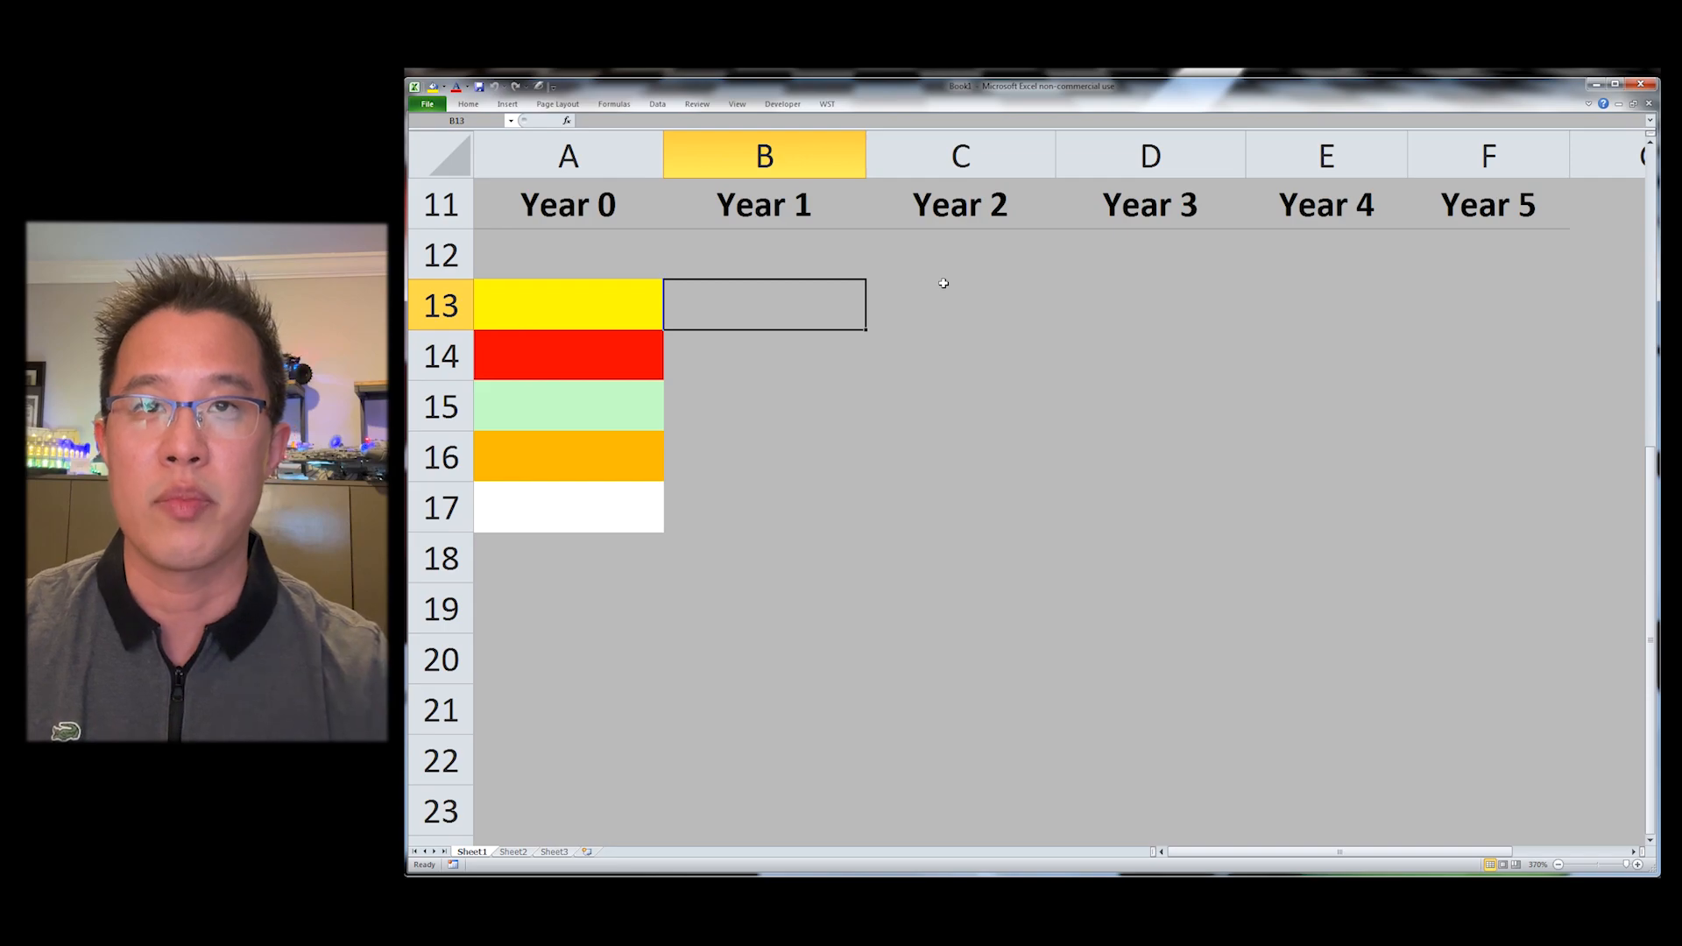
# Step: Fill B13 through B16 with the customized yellow, red, green and orange fills
pyautogui.hotkey('ctrl', 'shift', 'y')
pyautogui.press('Down')
pyautogui.hotkey('ctrl', 'shift', 'p')
pyautogui.press('Down')
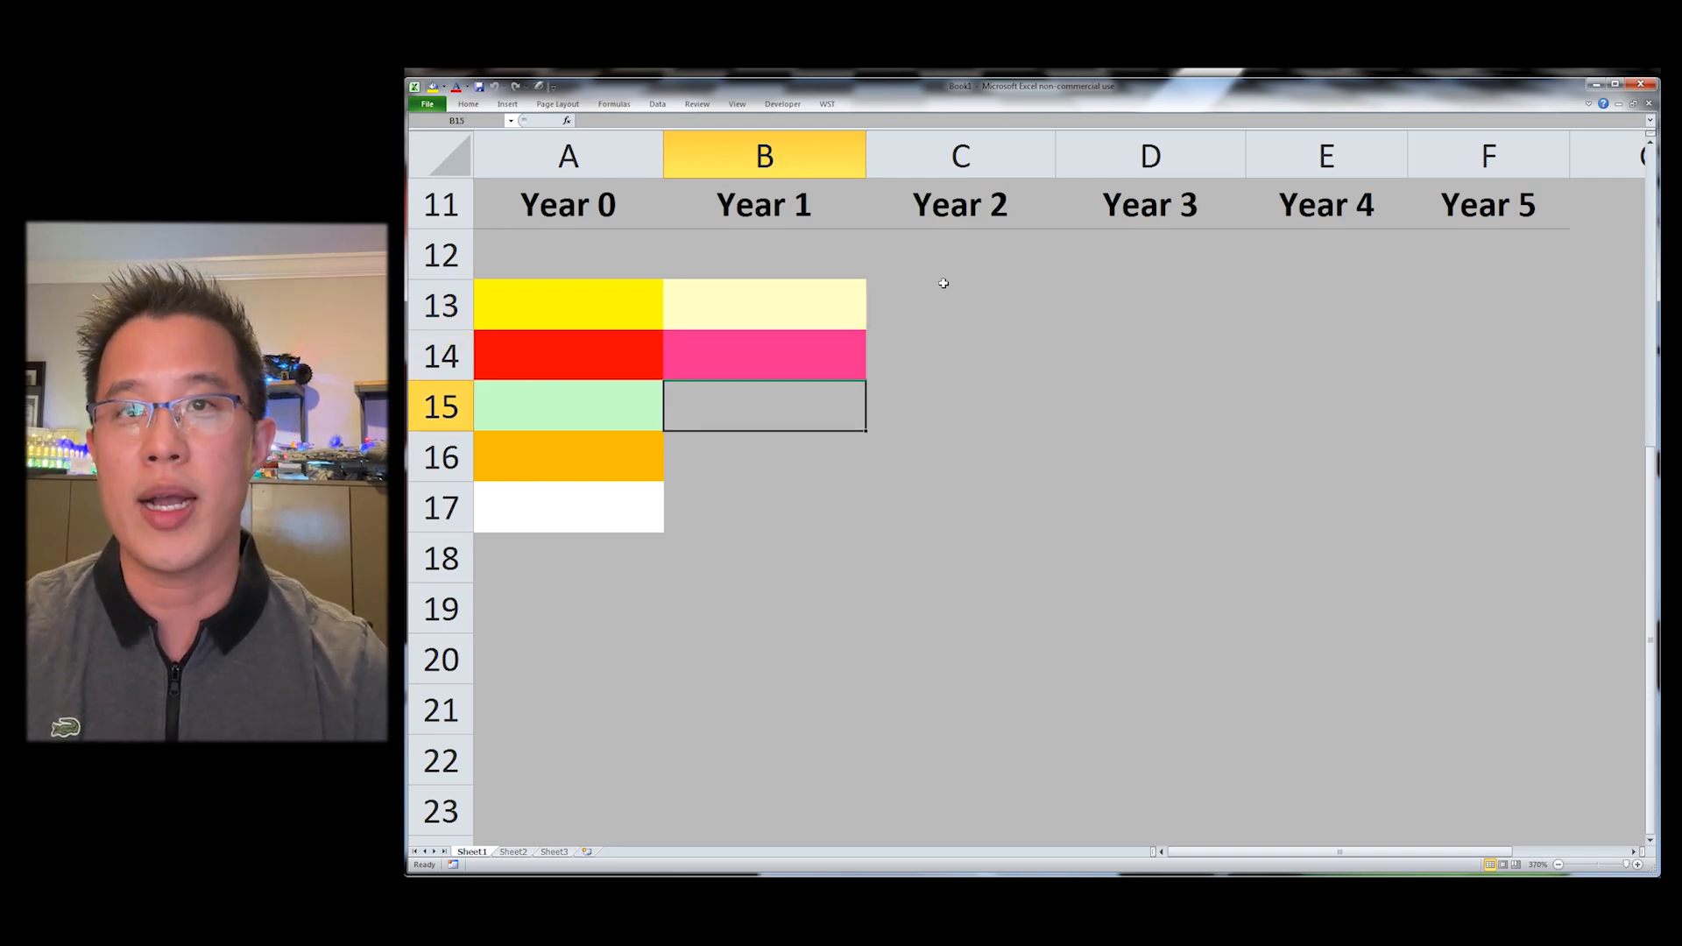
pyautogui.hotkey('ctrl', 'shift', 'g')
pyautogui.press('Down')
pyautogui.hotkey('ctrl', 'shift', 'o')
pyautogui.press('Down')
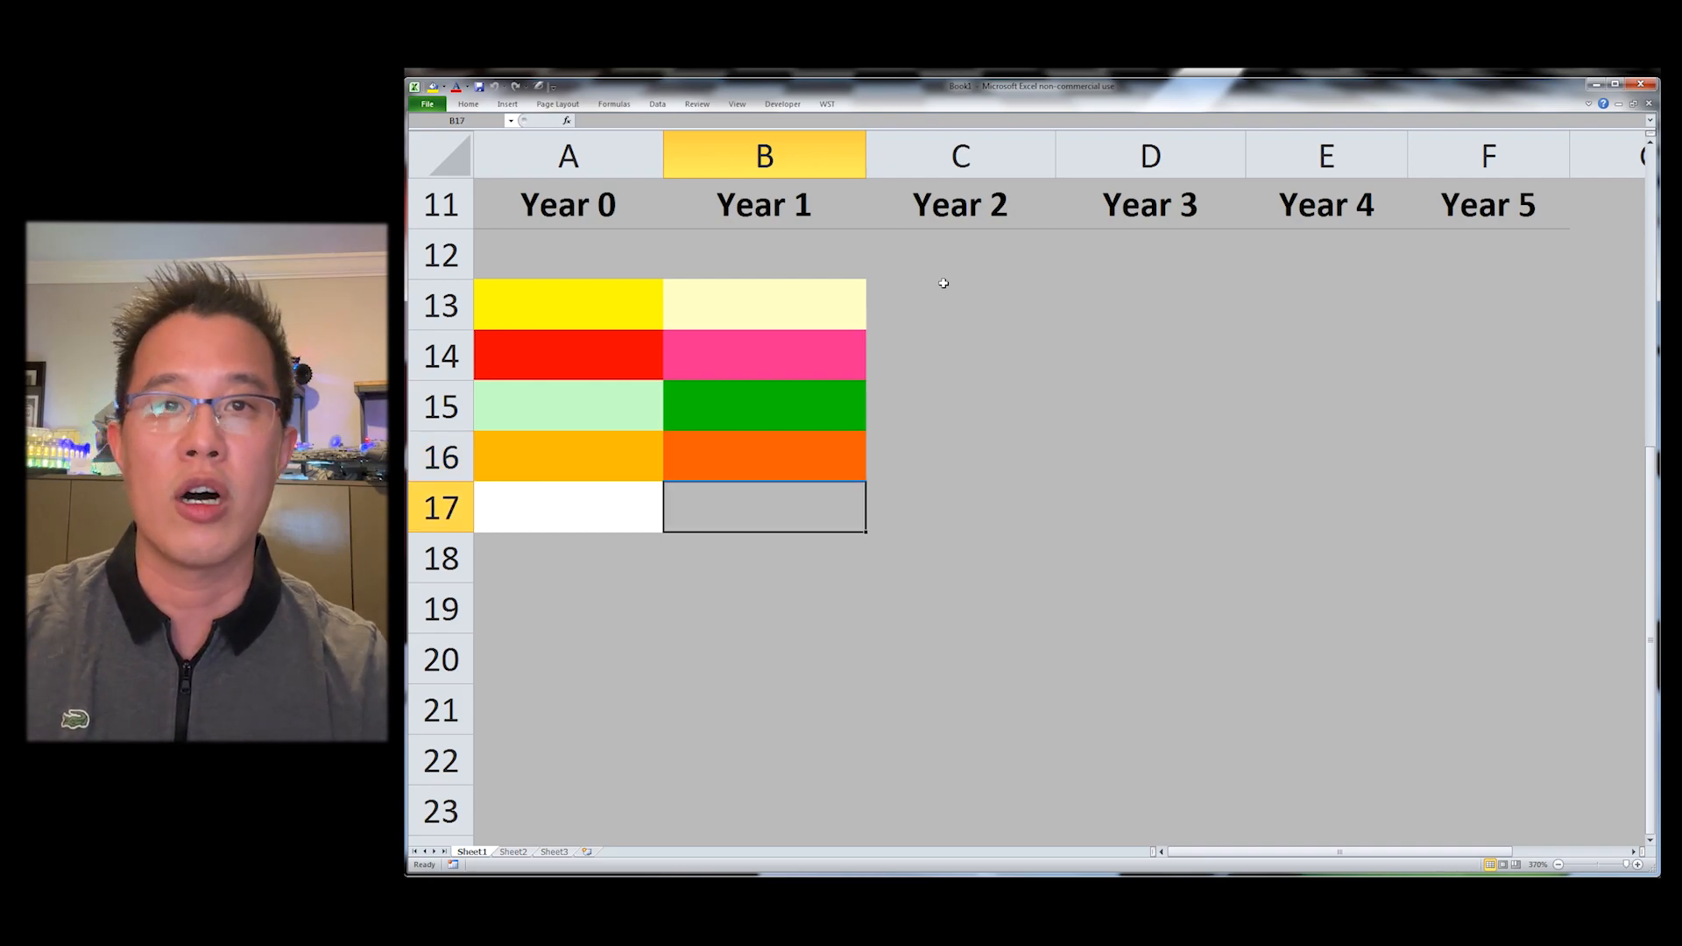
# Step: Reset the custom fill colours to their defaults and close the custom fill colours dialog
pyautogui.hotkey('alt', 'y')
pyautogui.press('o')
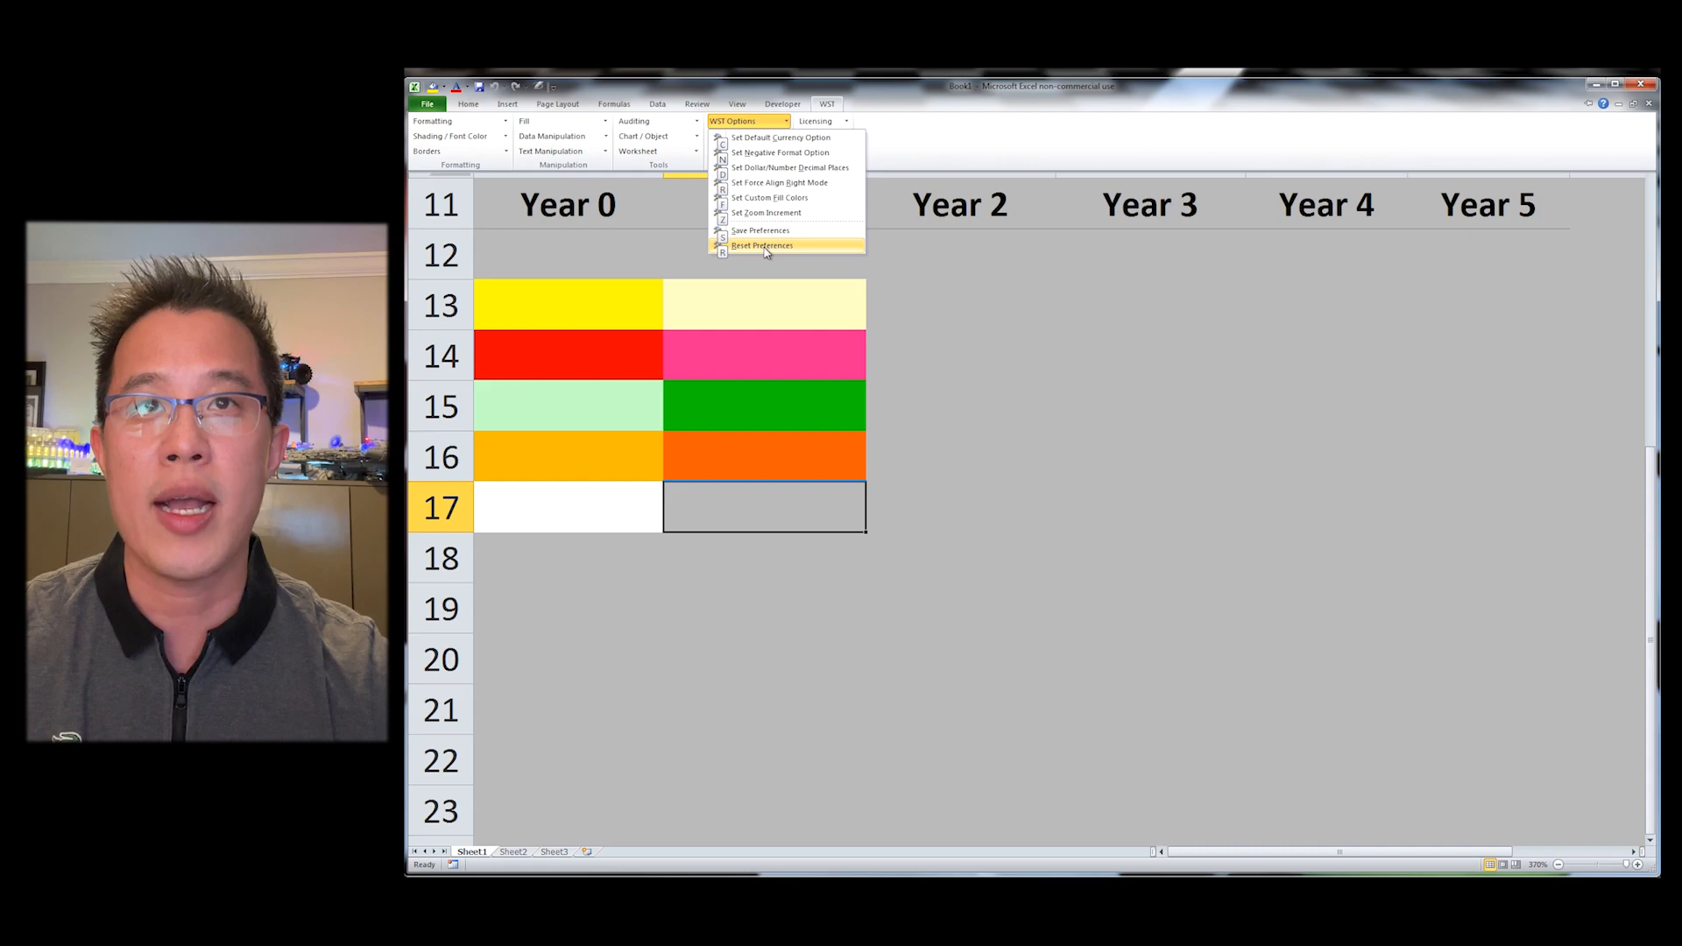
pyautogui.click(777, 200)
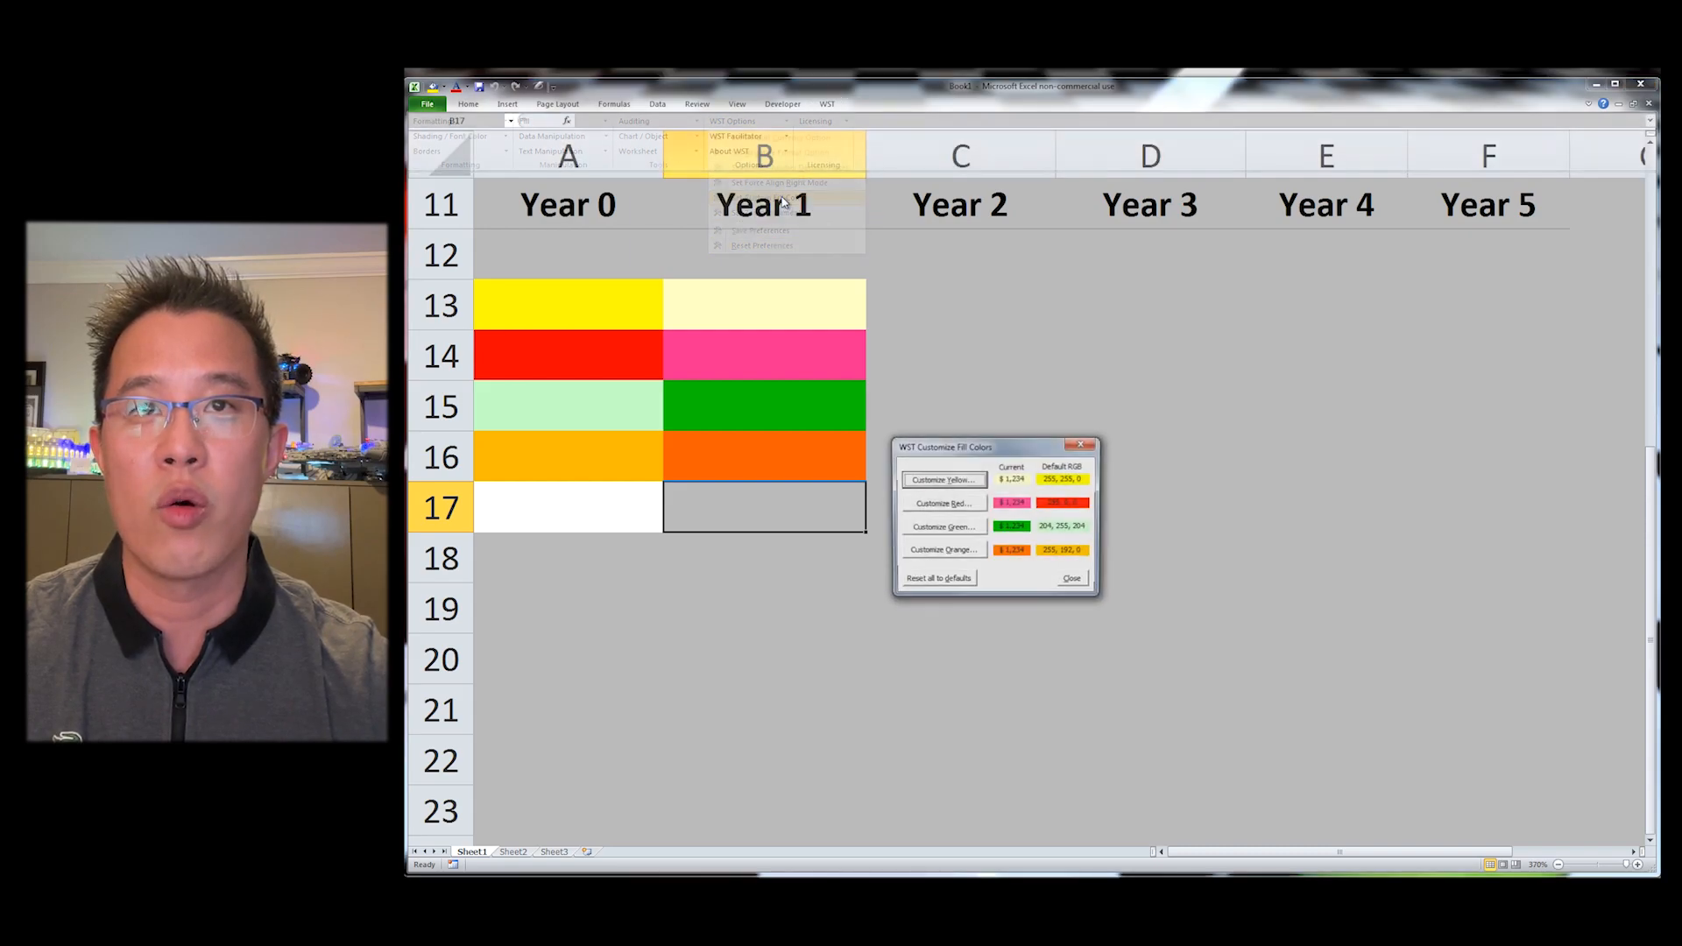
pyautogui.click(963, 581)
pyautogui.click(1004, 567)
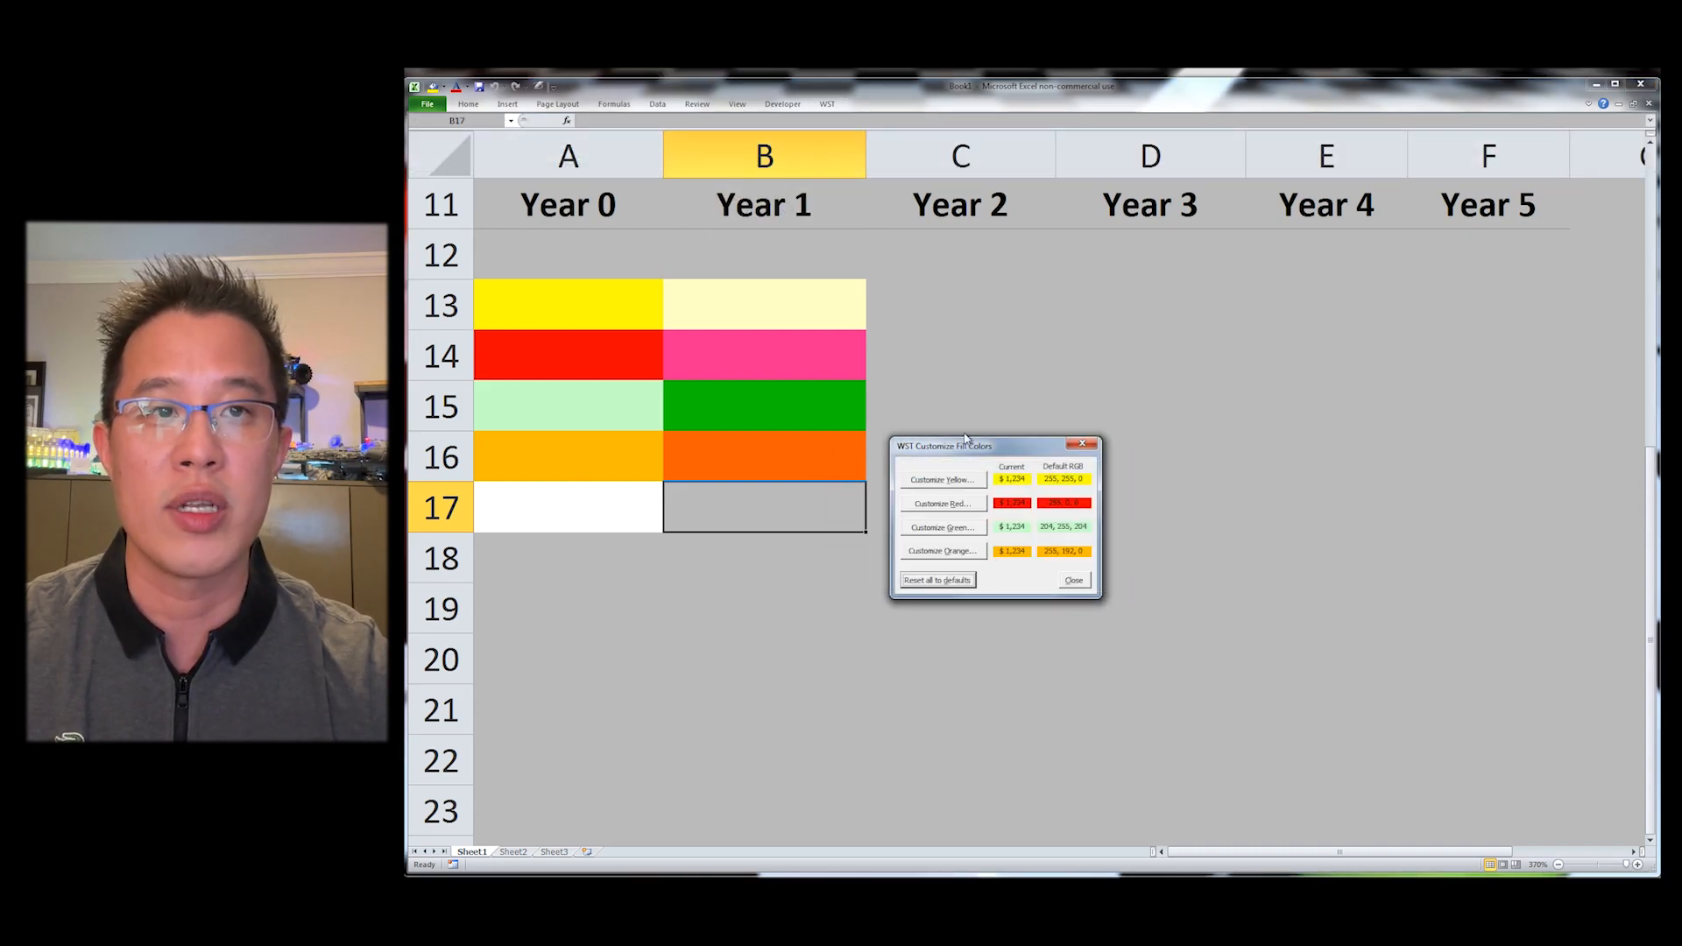
pyautogui.click(1067, 582)
# Step: Fill C13 through C17 with the default yellow, red, green, orange and white fills
pyautogui.click(931, 320)
pyautogui.hotkey('ctrl', 'shift', 'y')
pyautogui.press('Down')
pyautogui.hotkey('ctrl', 'shift', 'r')
pyautogui.press('Down')
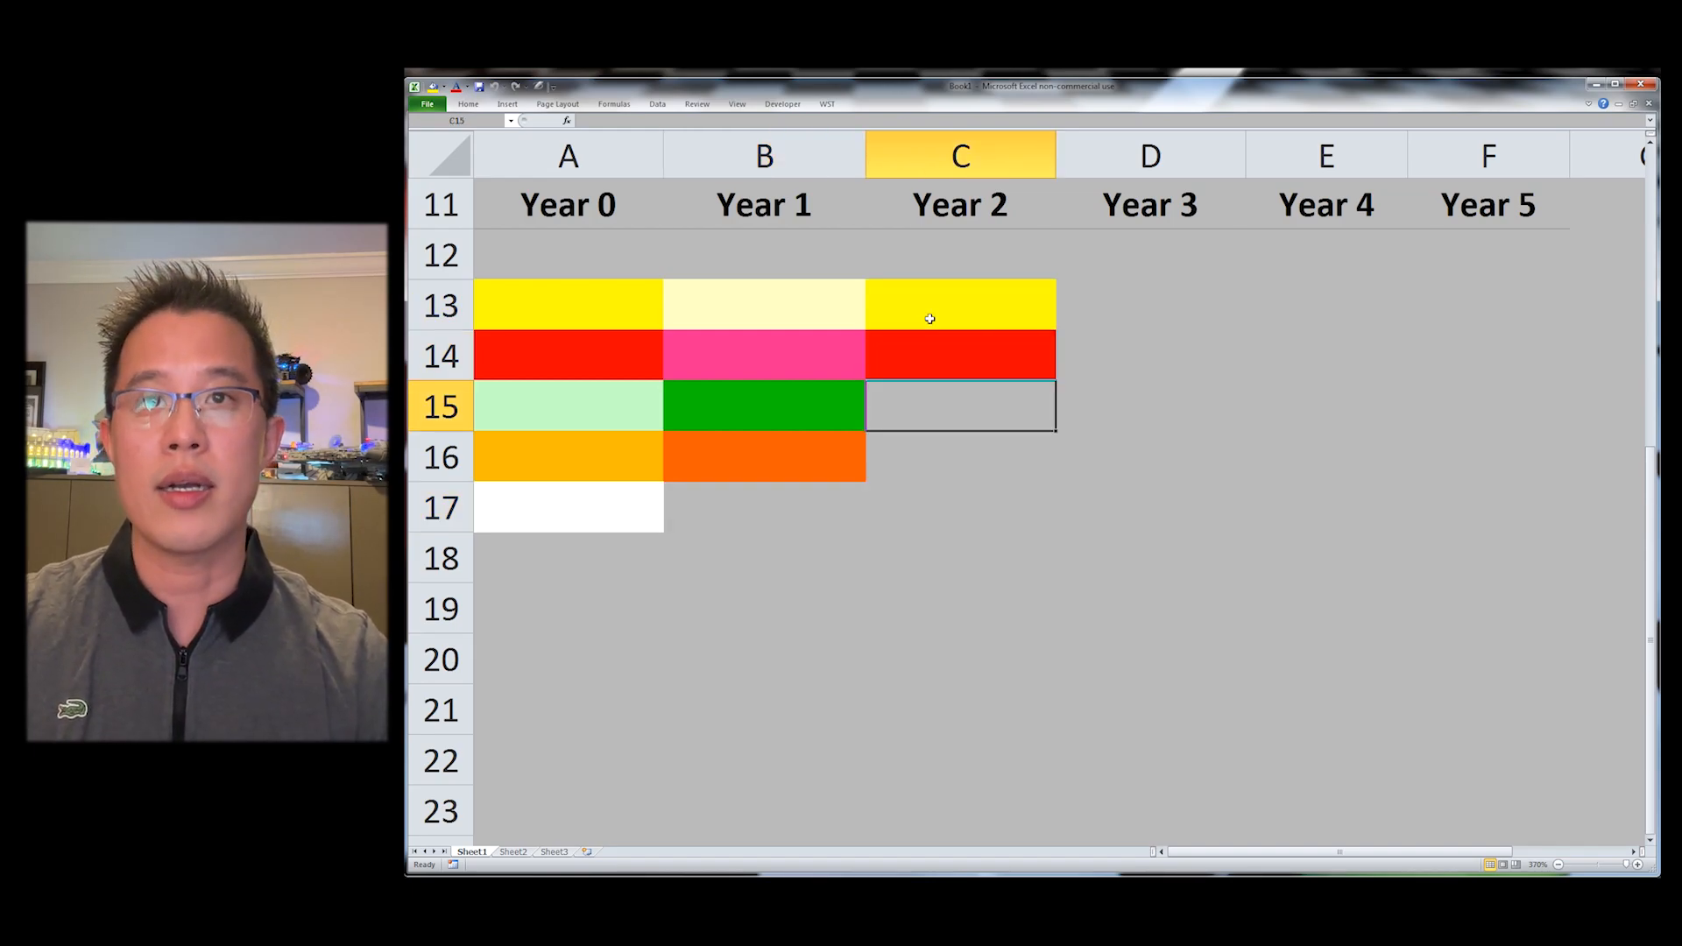
pyautogui.hotkey('ctrl', 'shift', 'g')
pyautogui.press('Down')
pyautogui.hotkey('ctrl', 'shift', 'o')
pyautogui.press('Down')
pyautogui.hotkey('ctrl', 'shift', 'w')
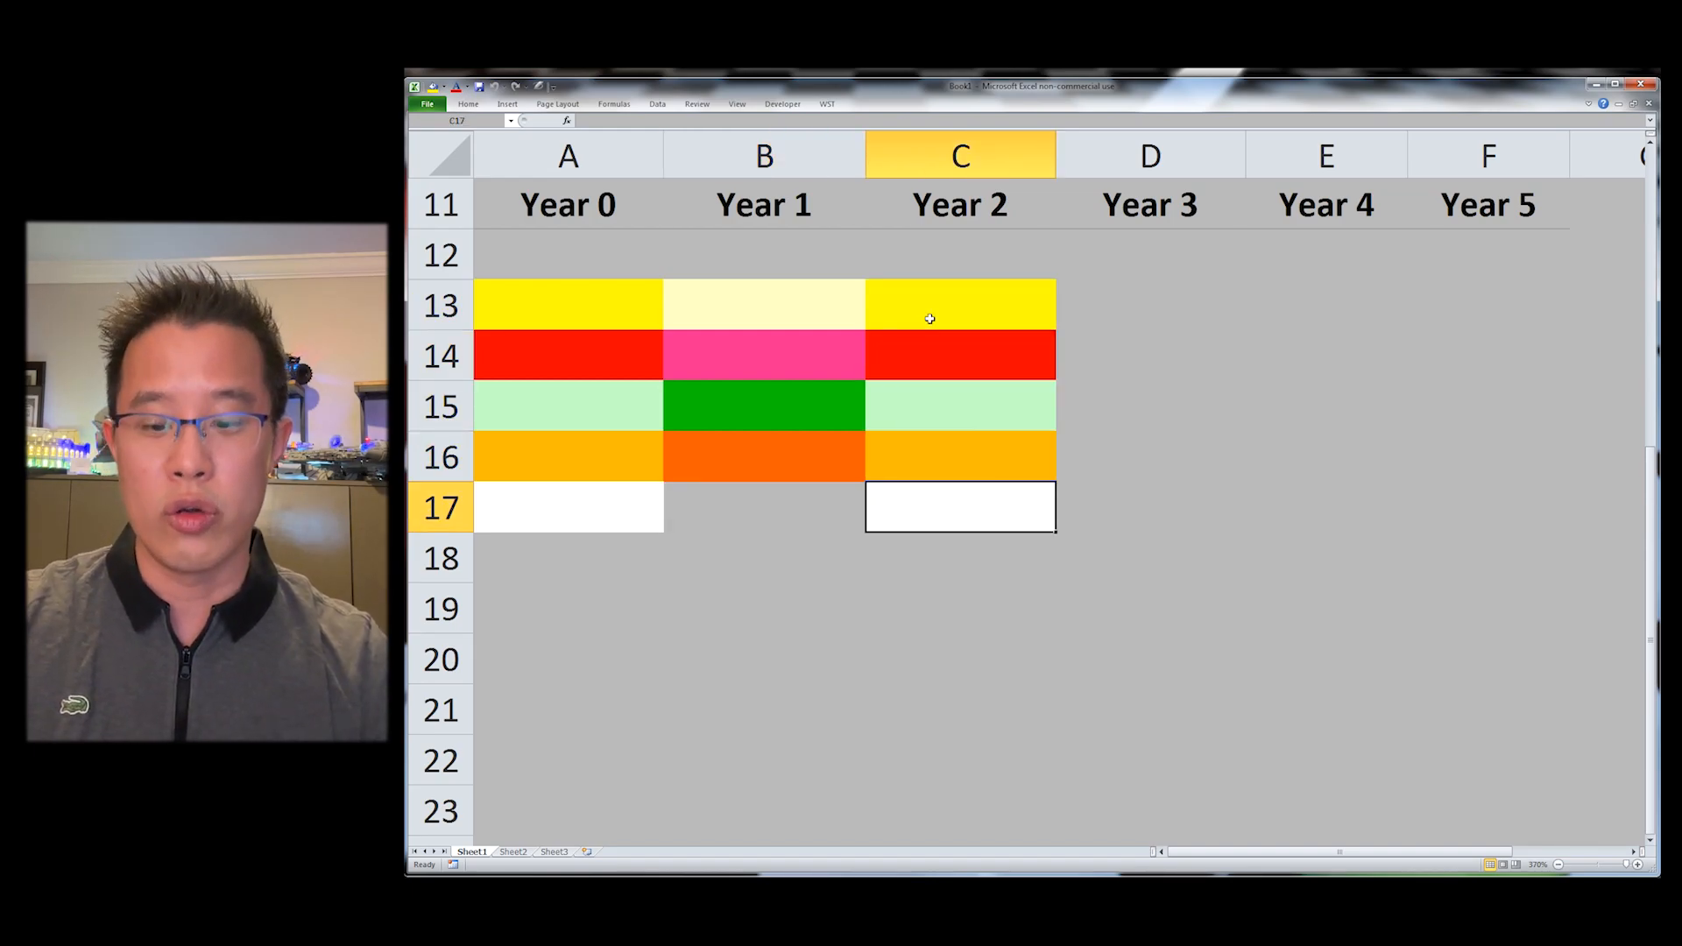
# Step: Select D2 and set the default currency option to the EUR € preset
pyautogui.hotkey('ctrl', 'Home')
pyautogui.press('Right')
pyautogui.press('Right')
pyautogui.press('Right')
pyautogui.press('Down')
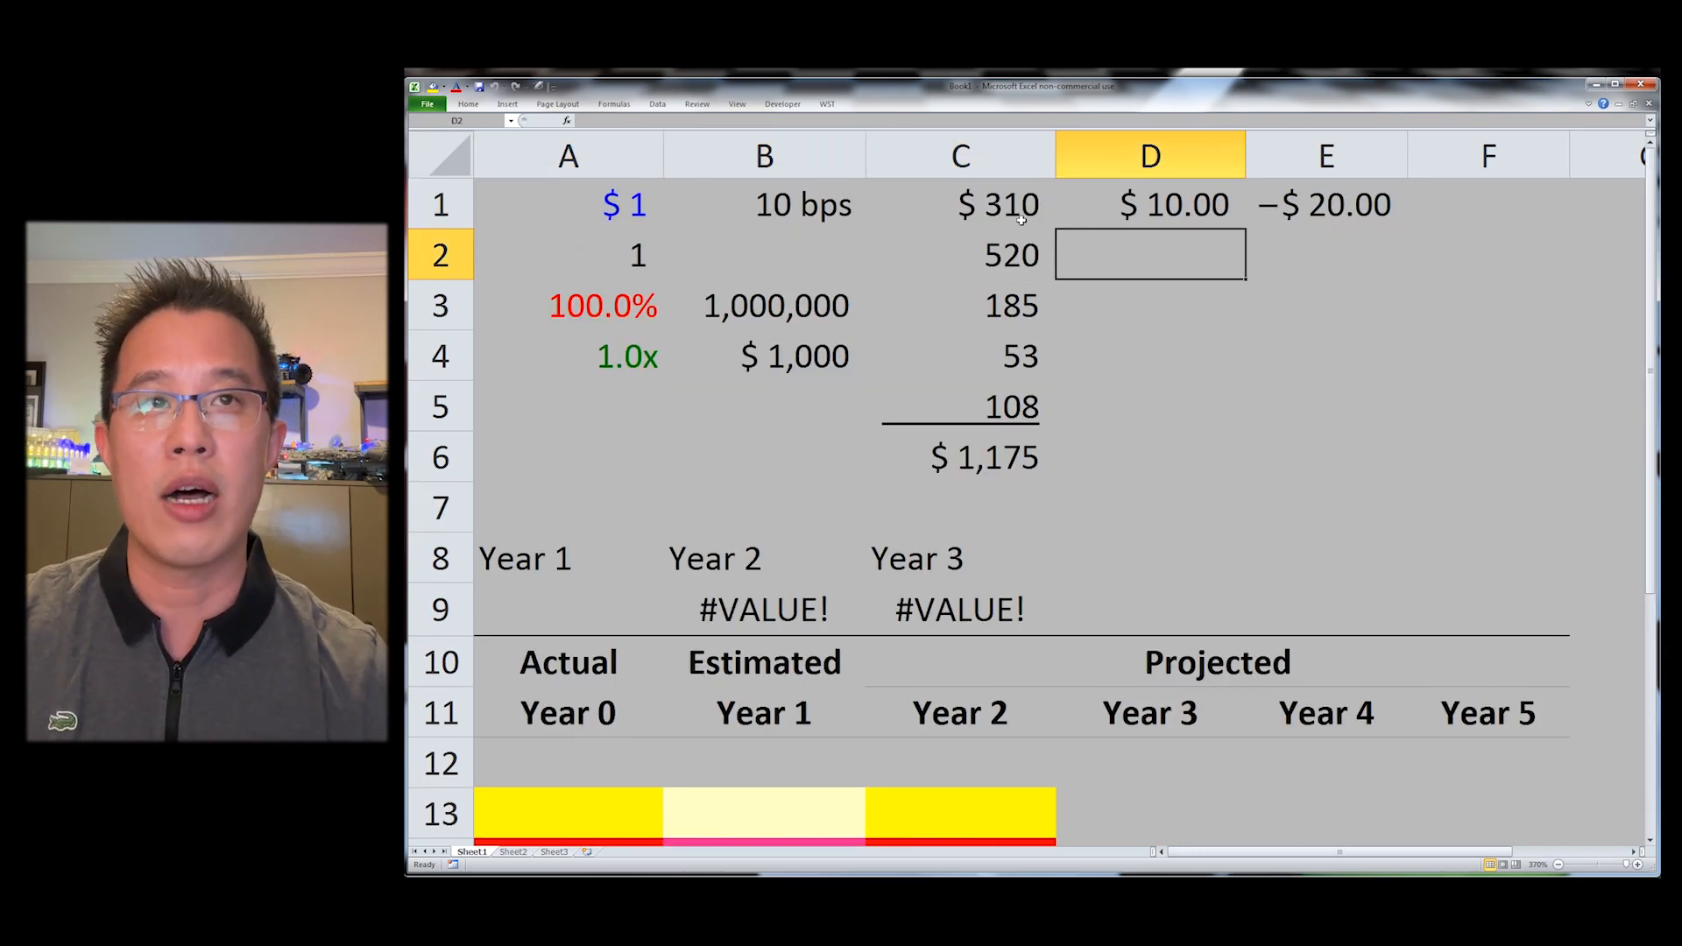
pyautogui.click(827, 105)
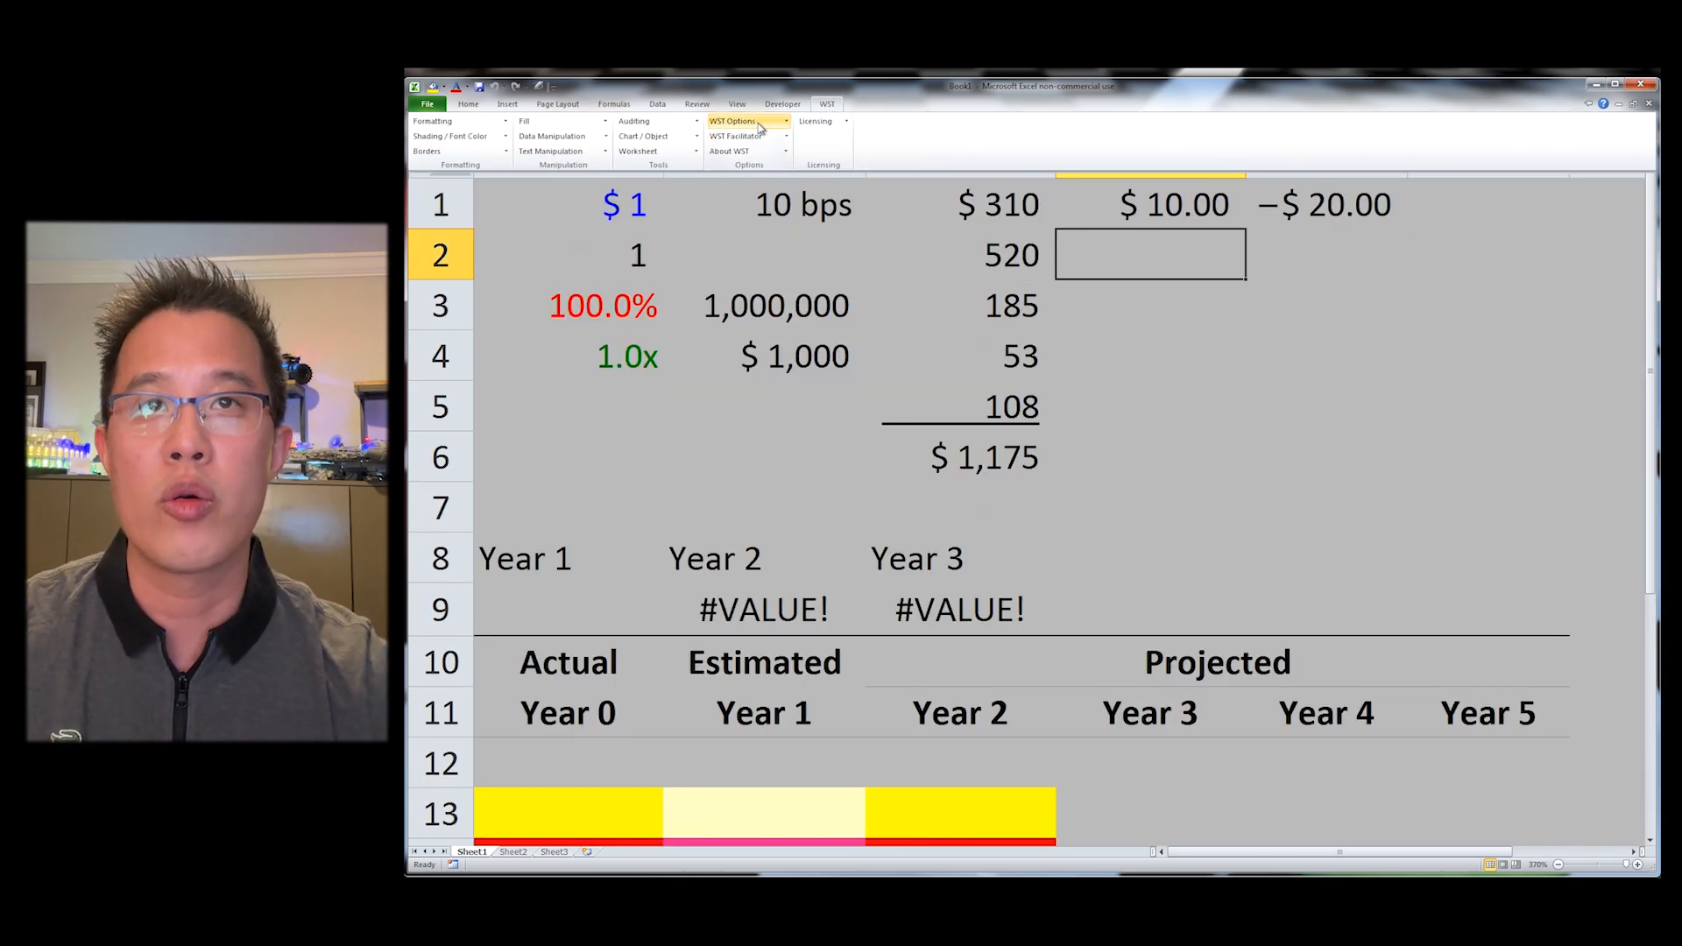
pyautogui.click(759, 127)
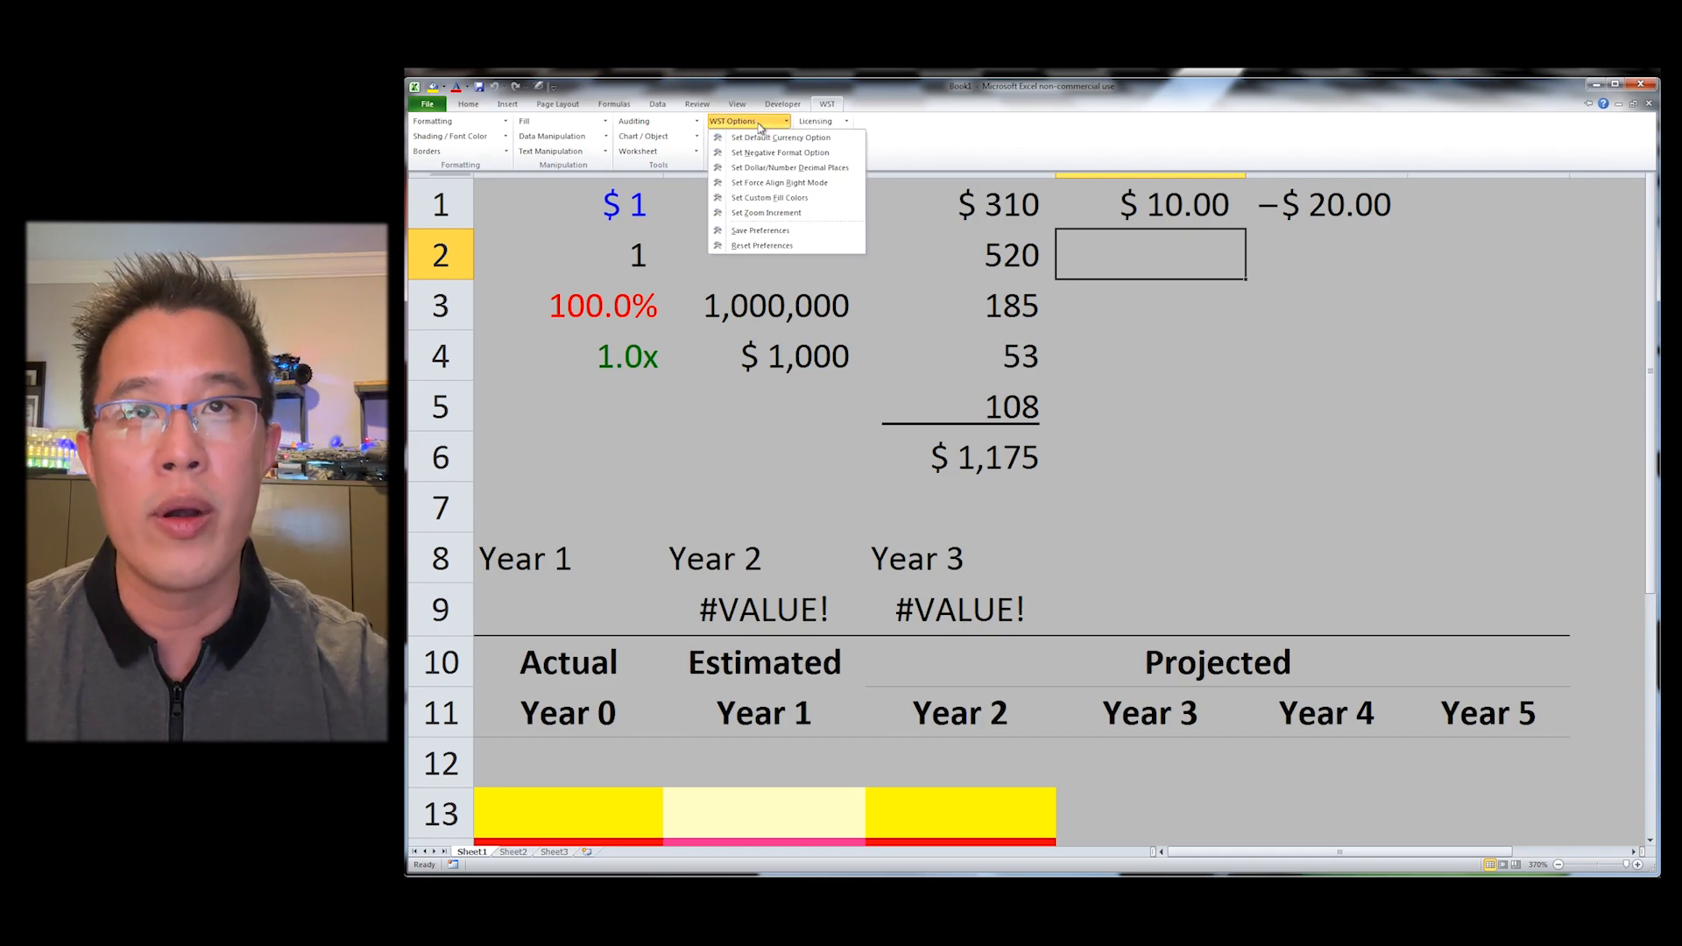
pyautogui.click(793, 138)
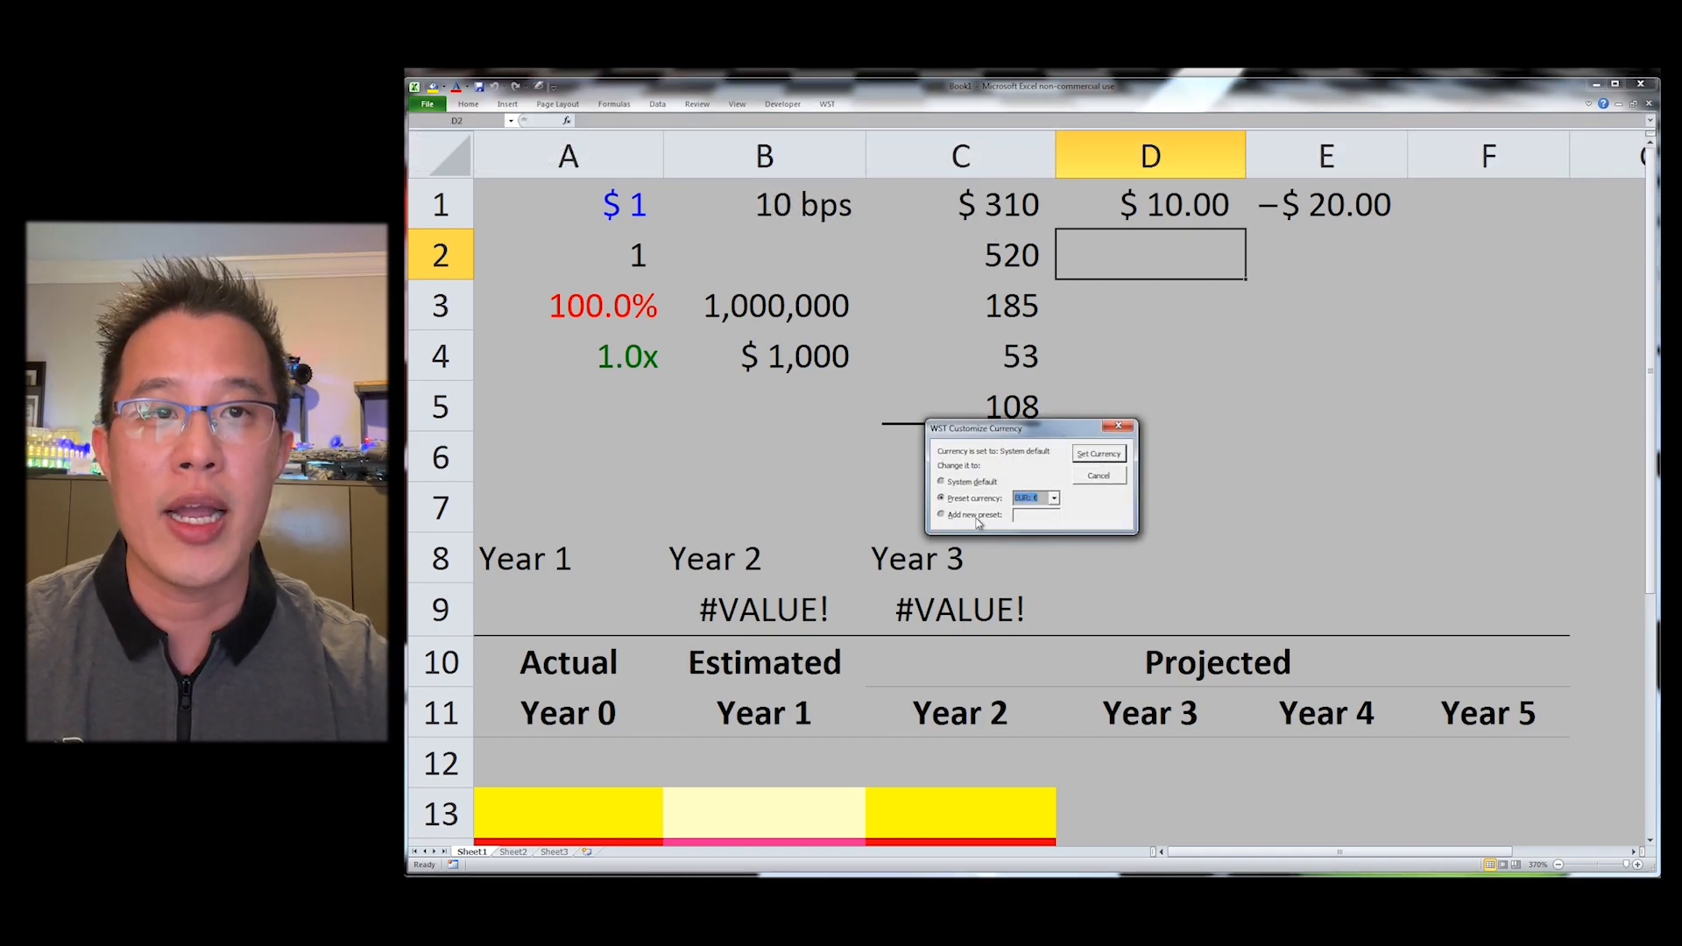
pyautogui.click(1091, 454)
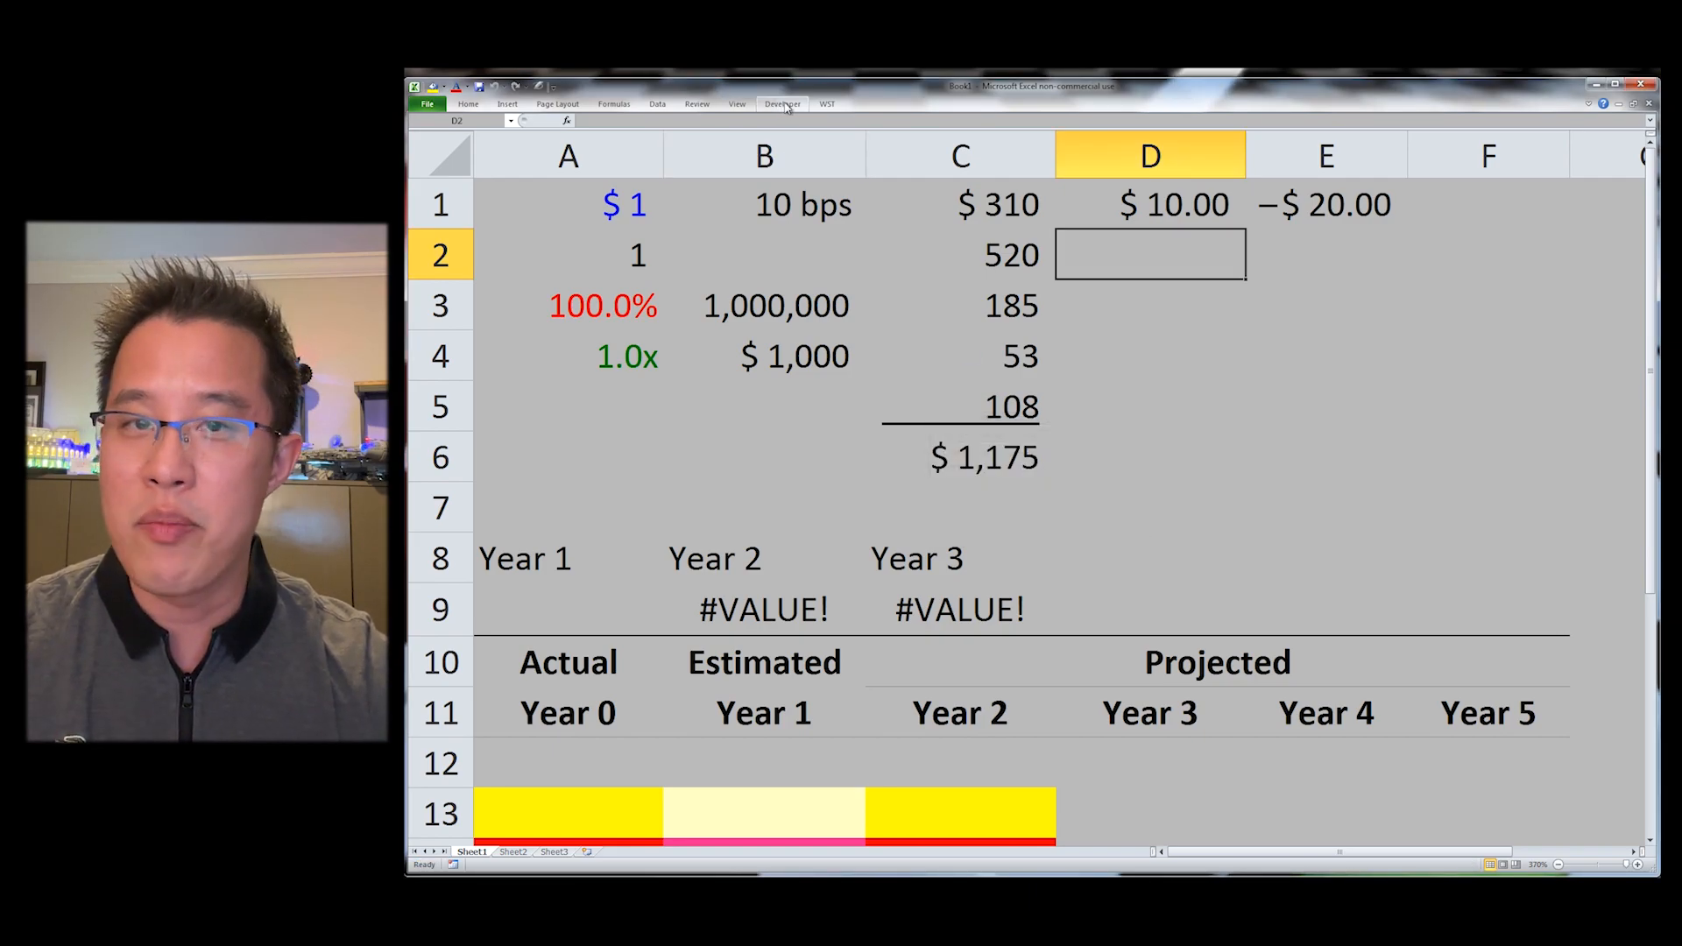
# Step: Set the dollar and number formatting to show 3 decimal places
pyautogui.click(825, 105)
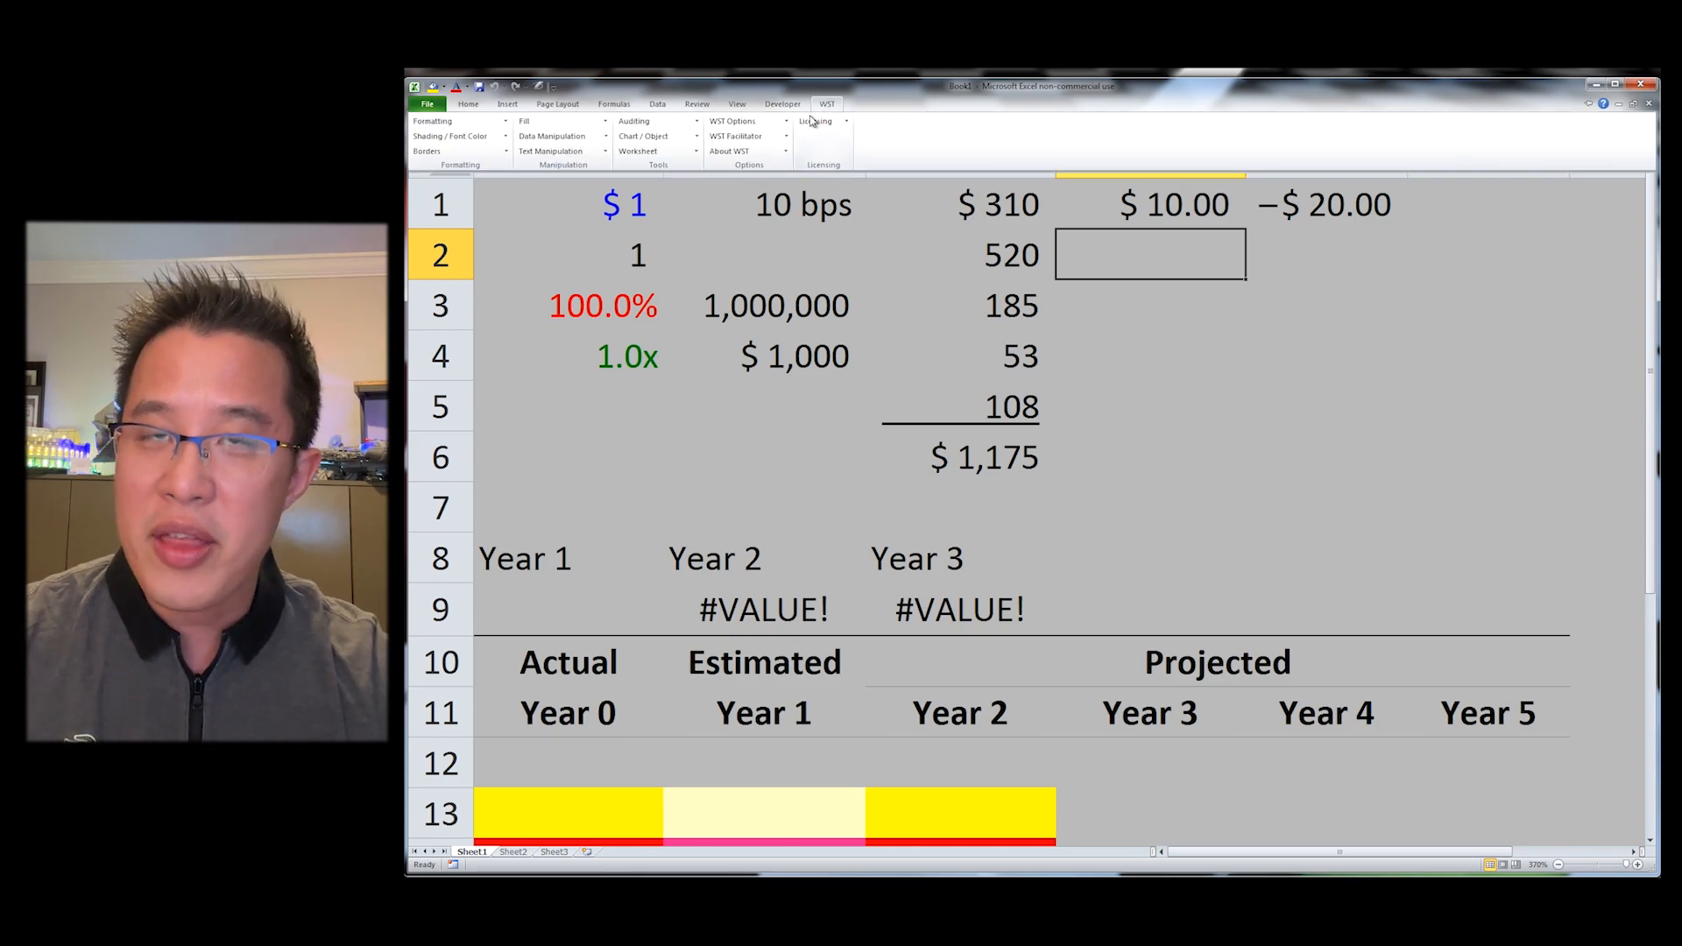
pyautogui.click(789, 123)
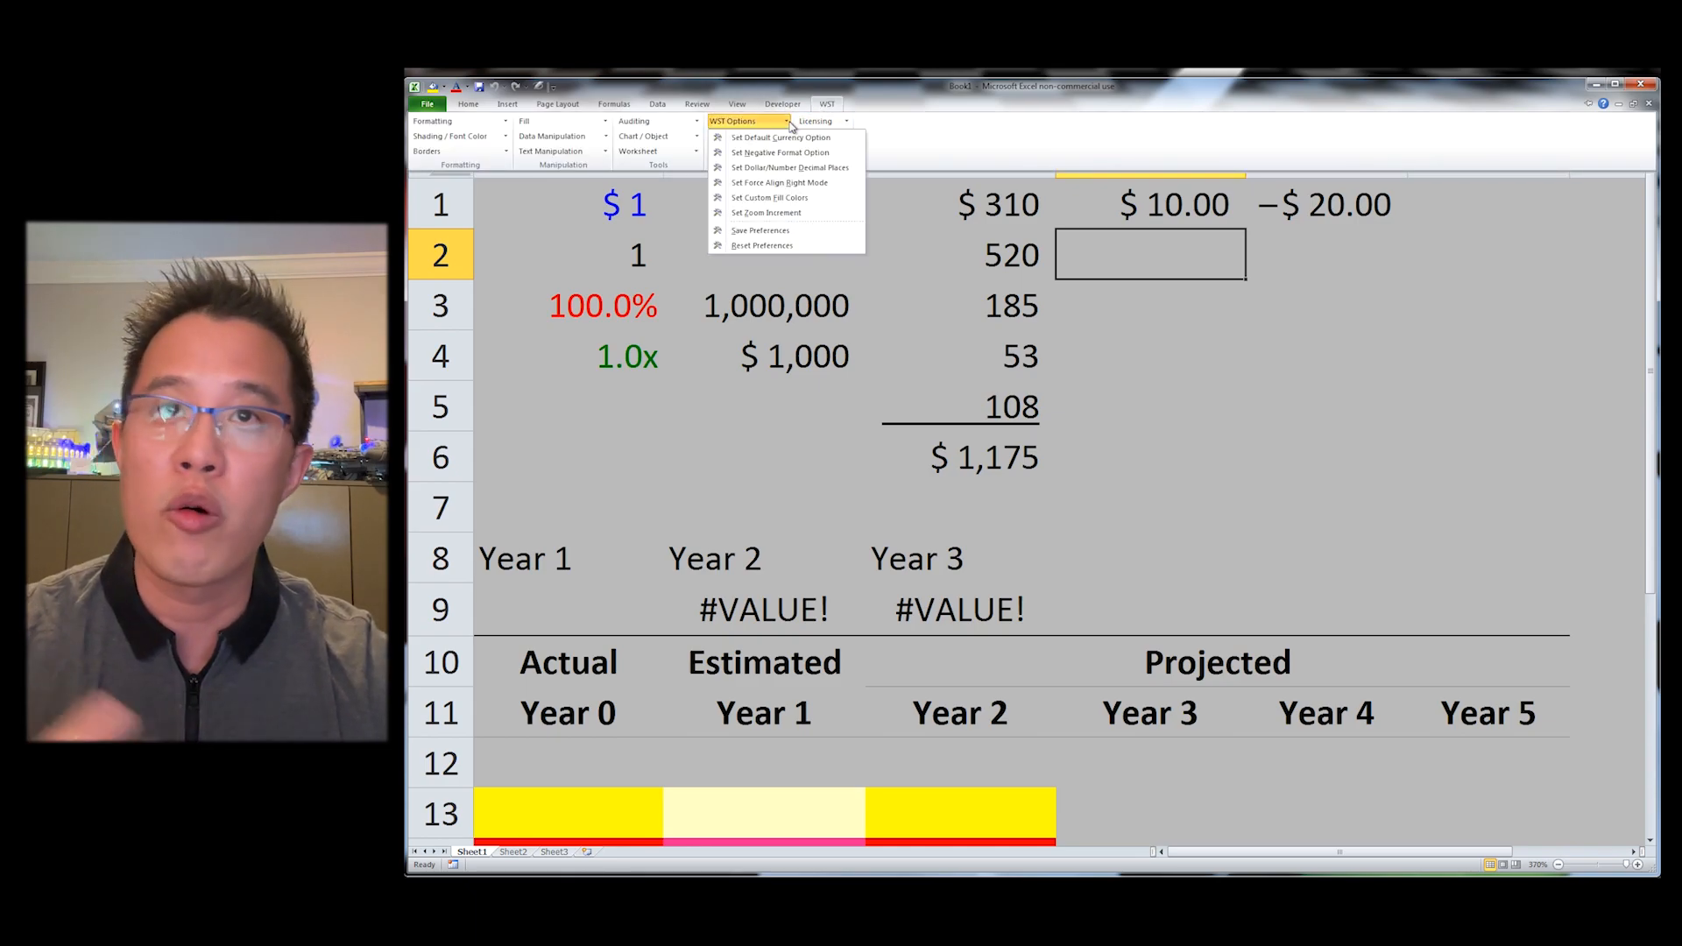
pyautogui.click(788, 167)
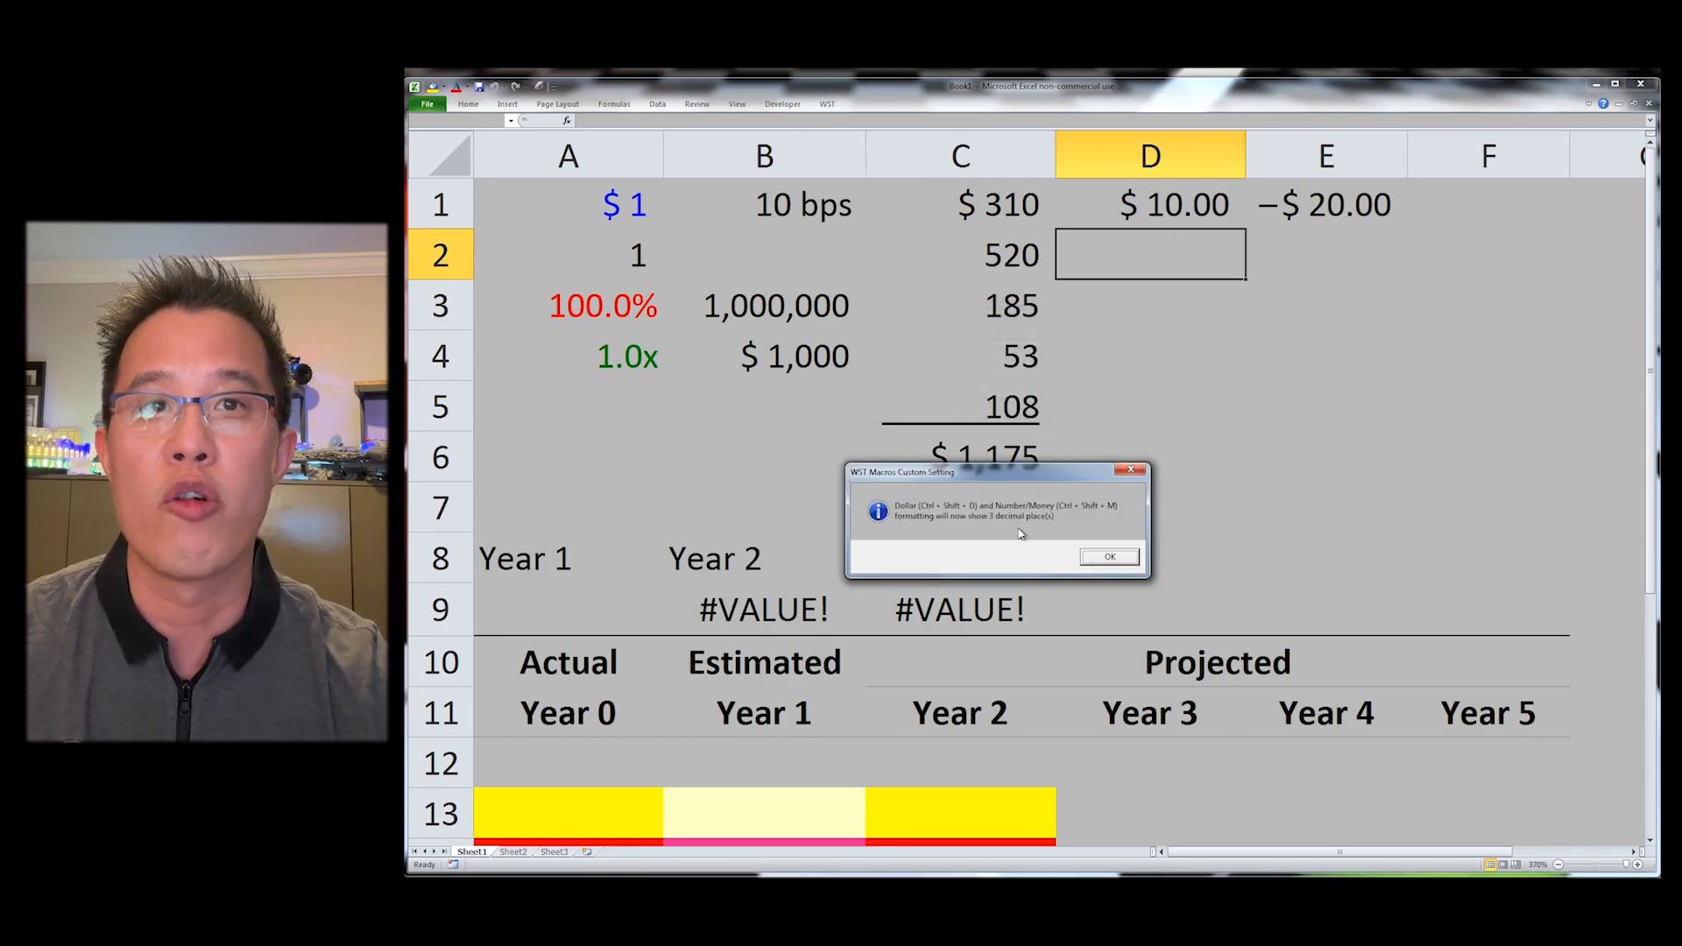
pyautogui.click(1108, 557)
# Step: Set the negative number format option to 2
pyautogui.click(791, 105)
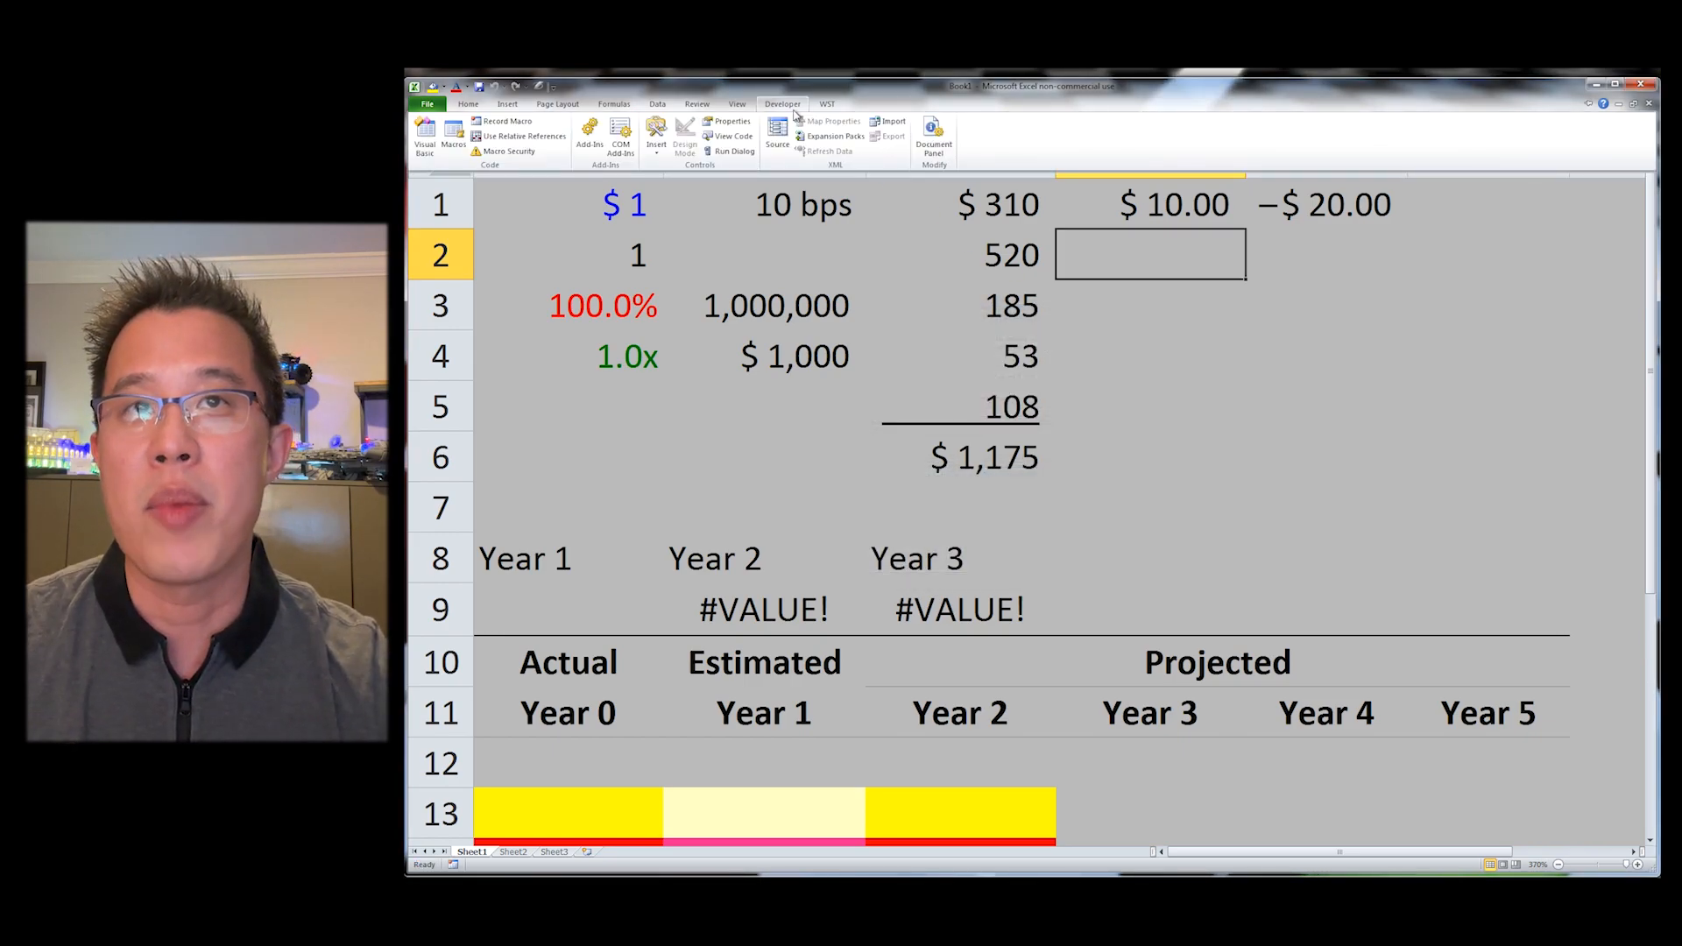
pyautogui.click(827, 104)
pyautogui.click(766, 123)
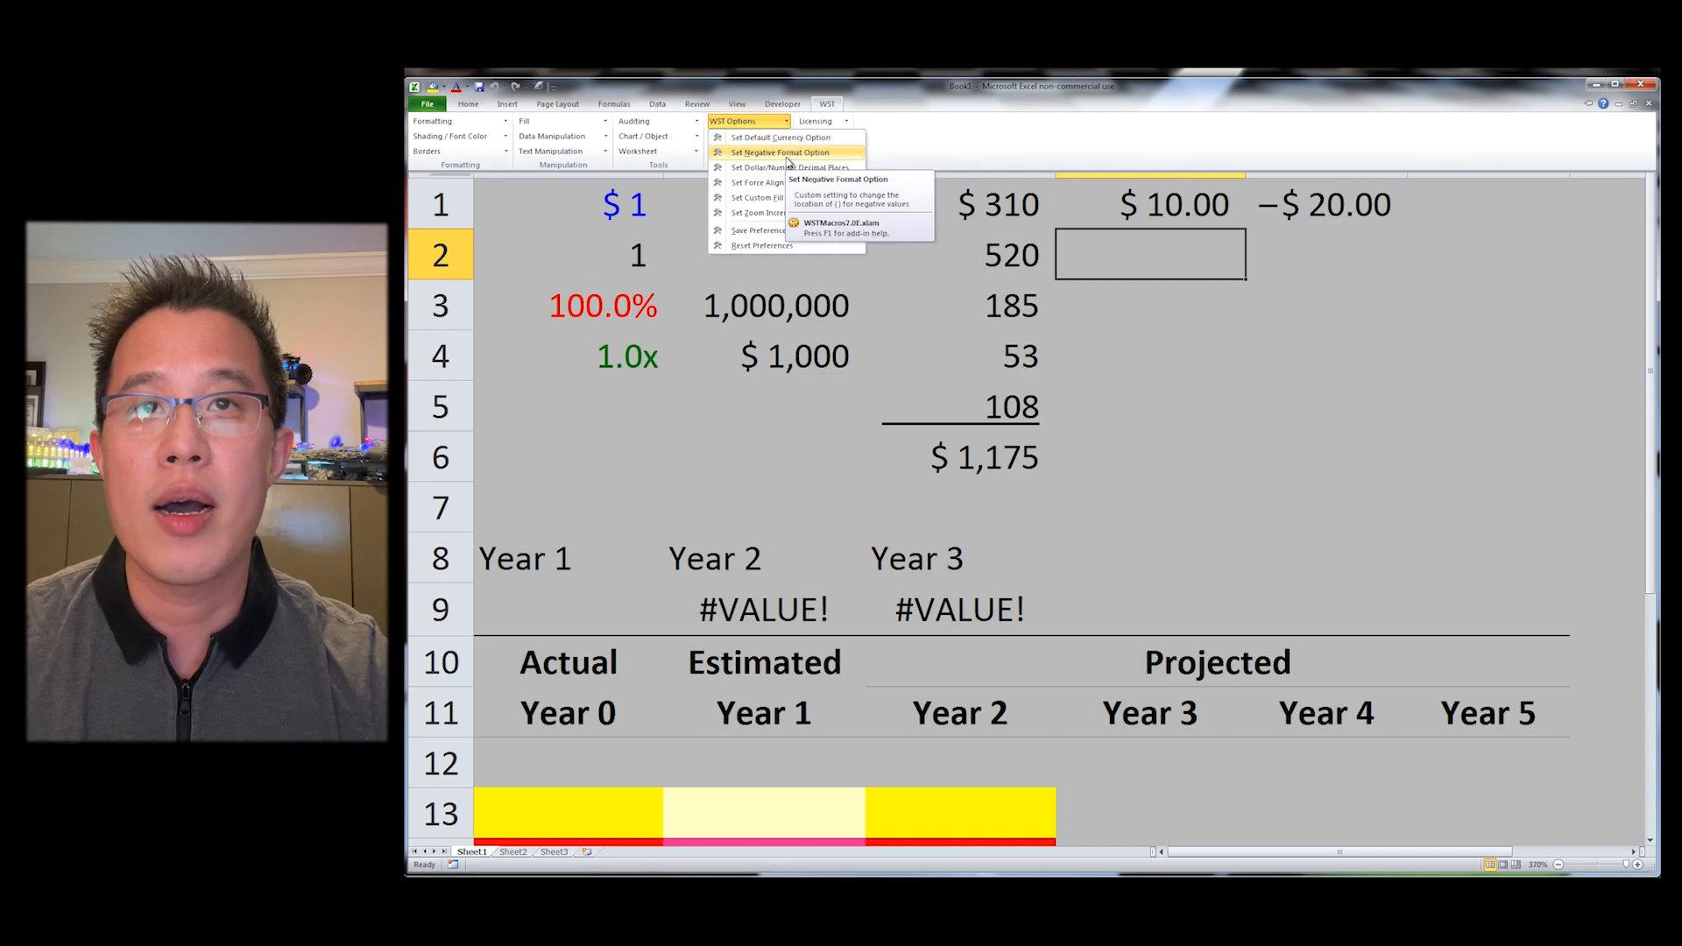
pyautogui.click(784, 154)
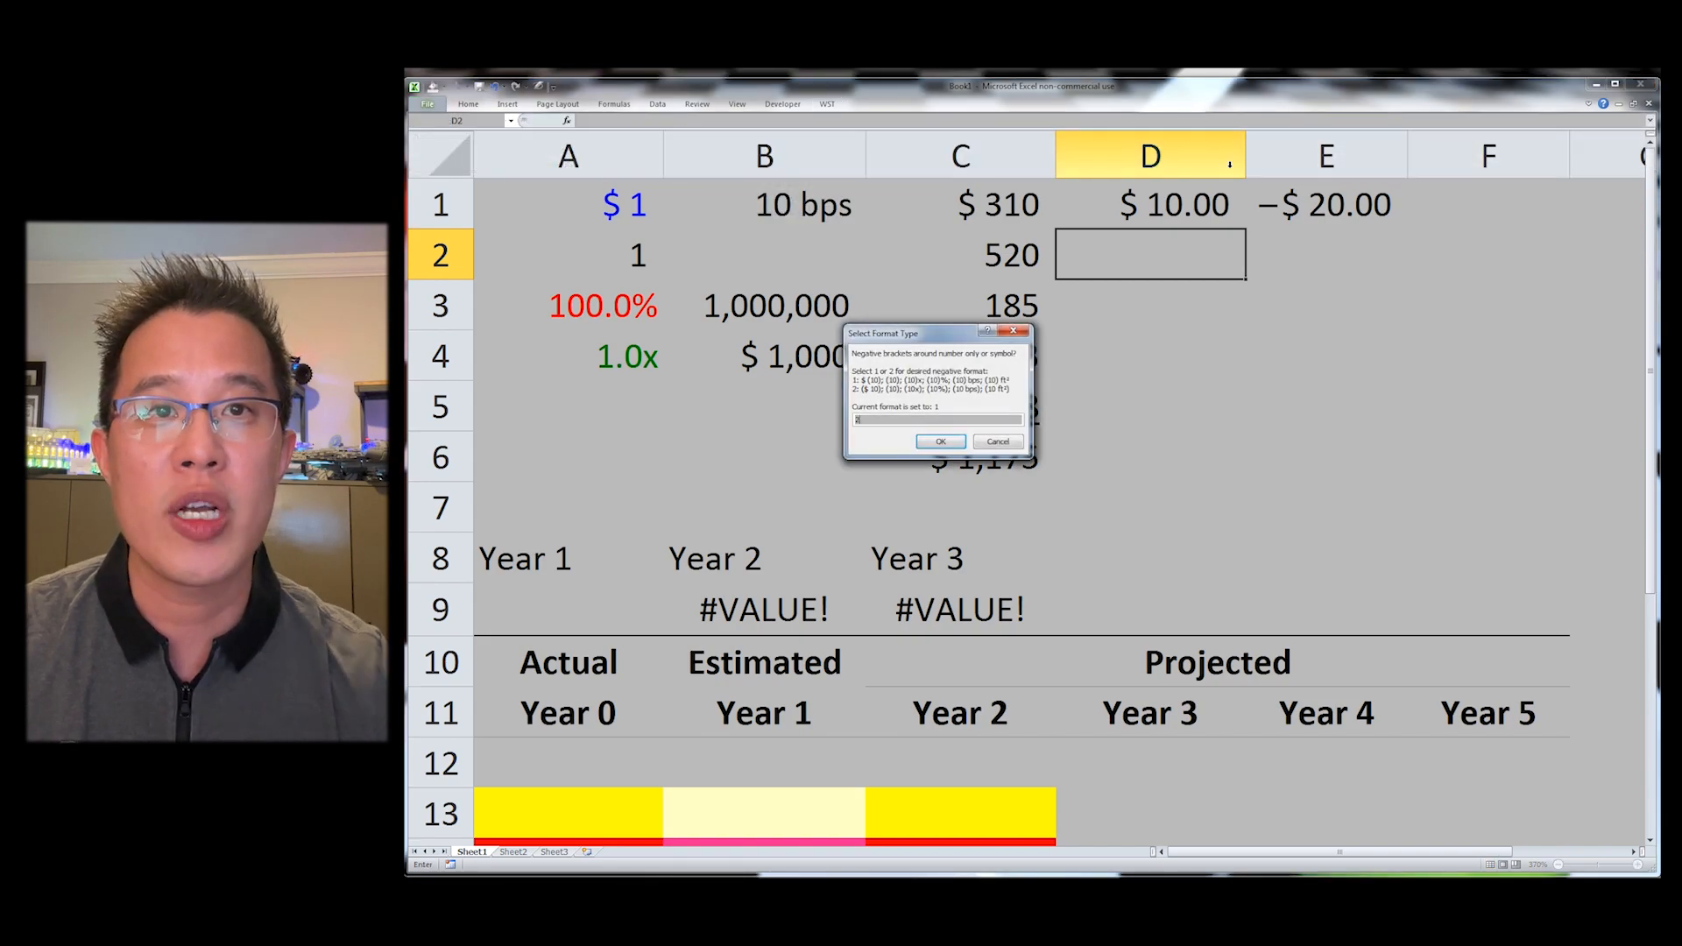
pyautogui.press('Return')
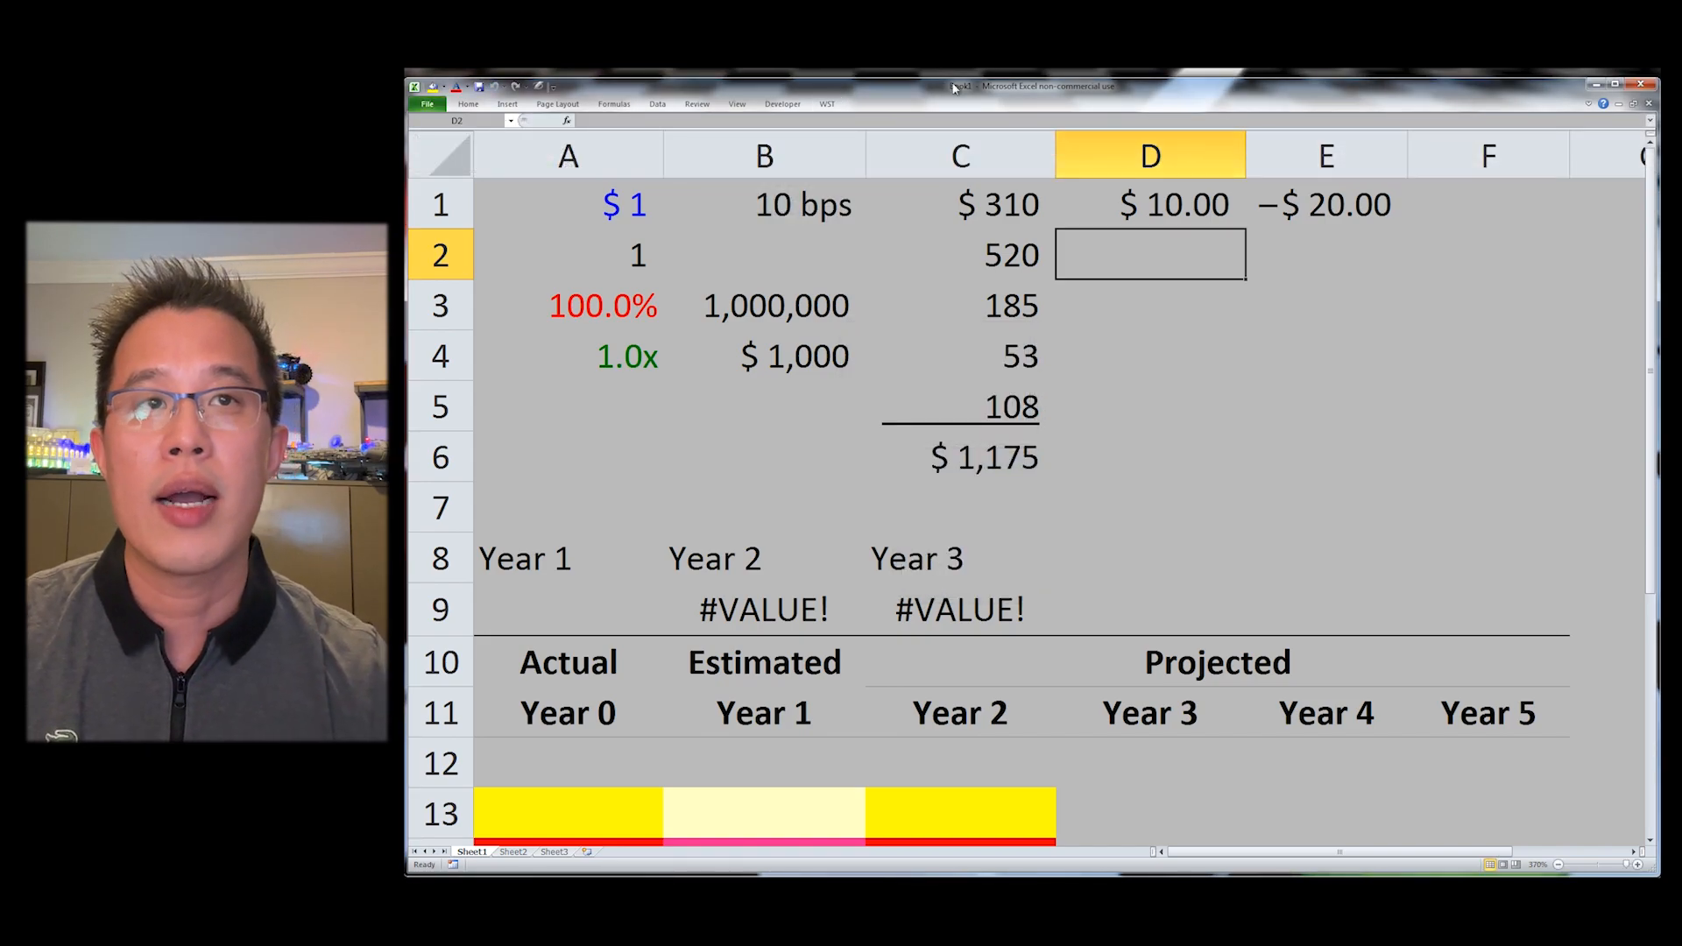
# Step: Set the zoom increment to 23 percent
pyautogui.click(832, 106)
pyautogui.click(746, 122)
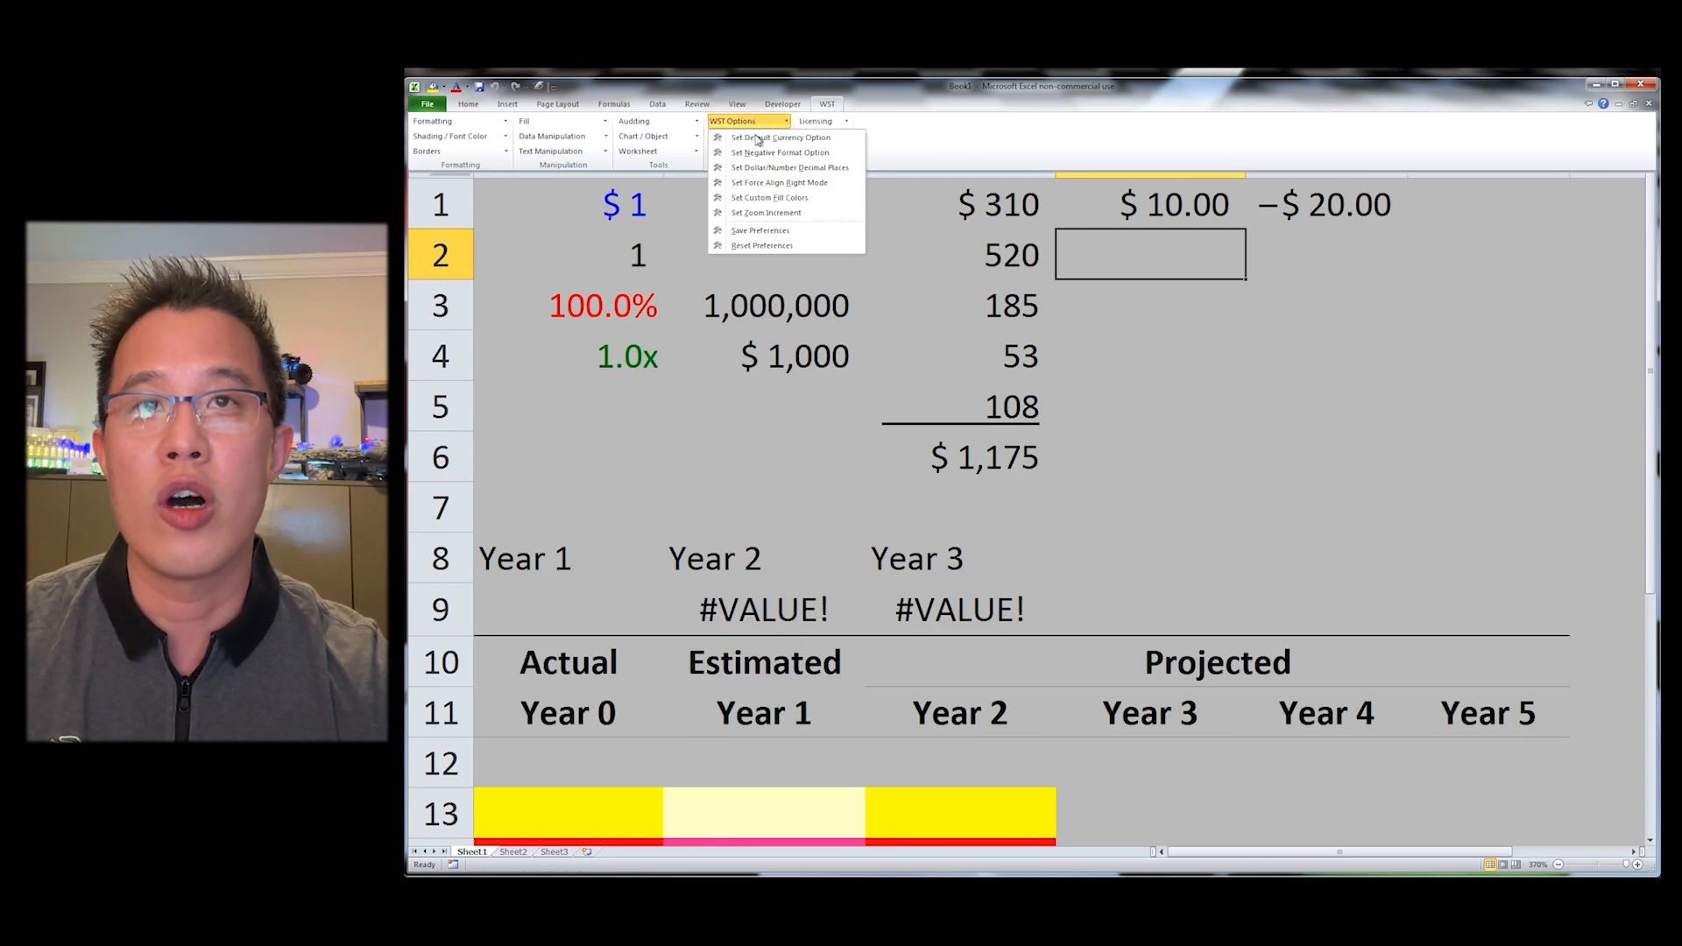
pyautogui.click(785, 213)
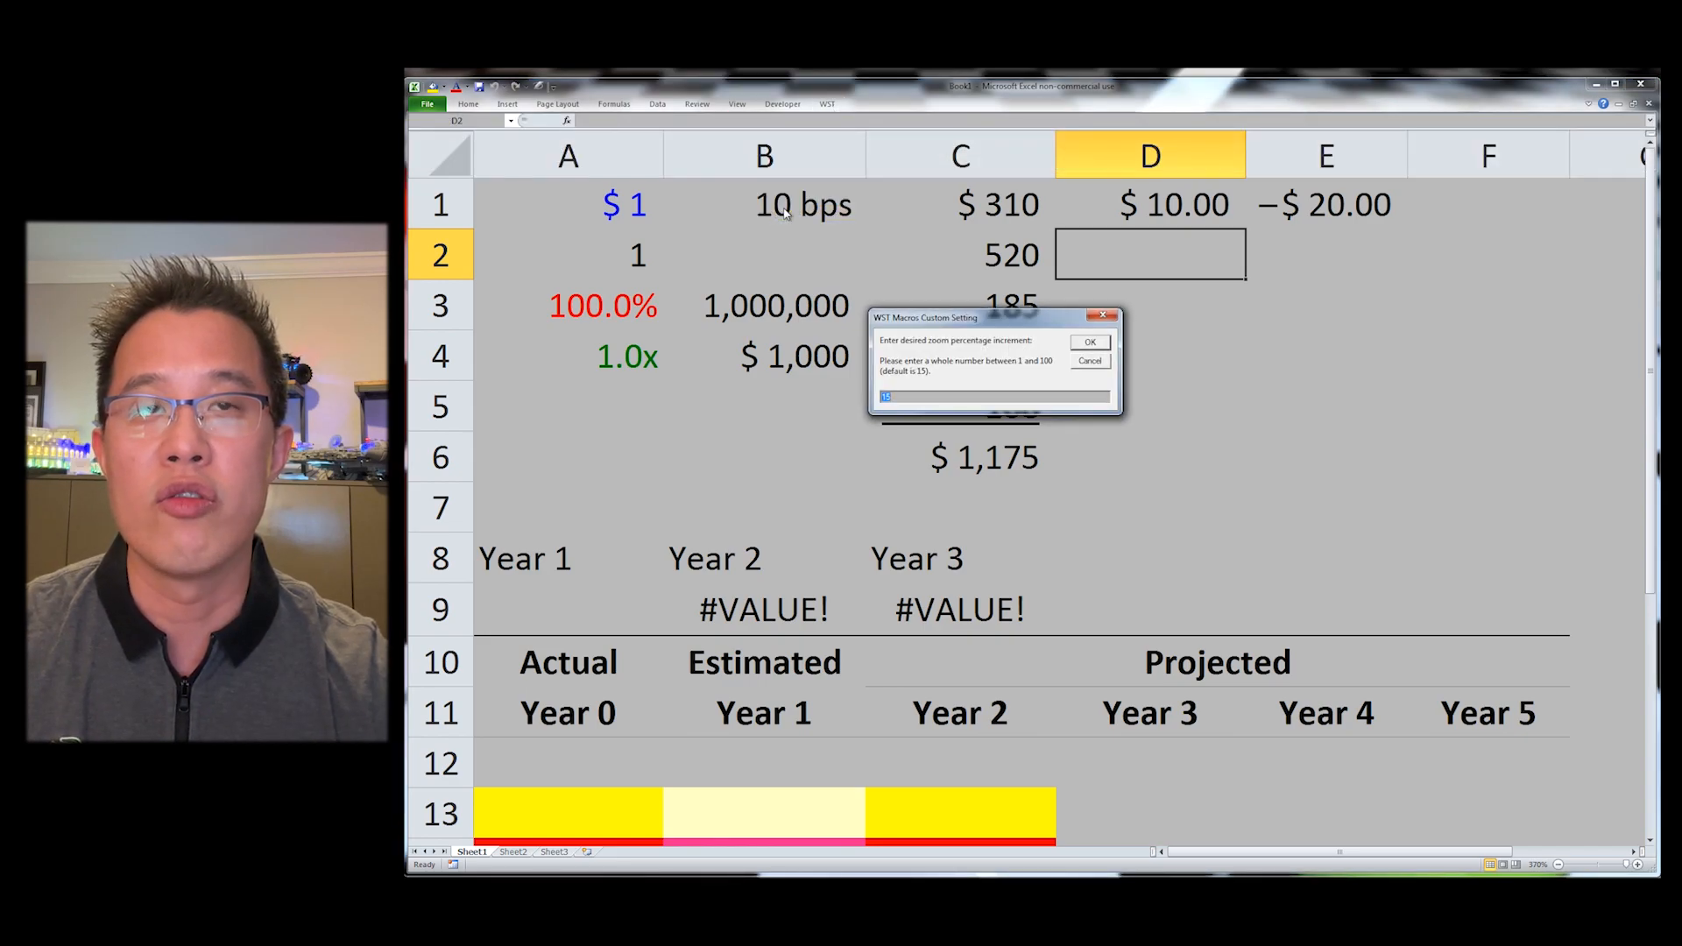
pyautogui.write('23')
pyautogui.press('Return')
pyautogui.press('Return')
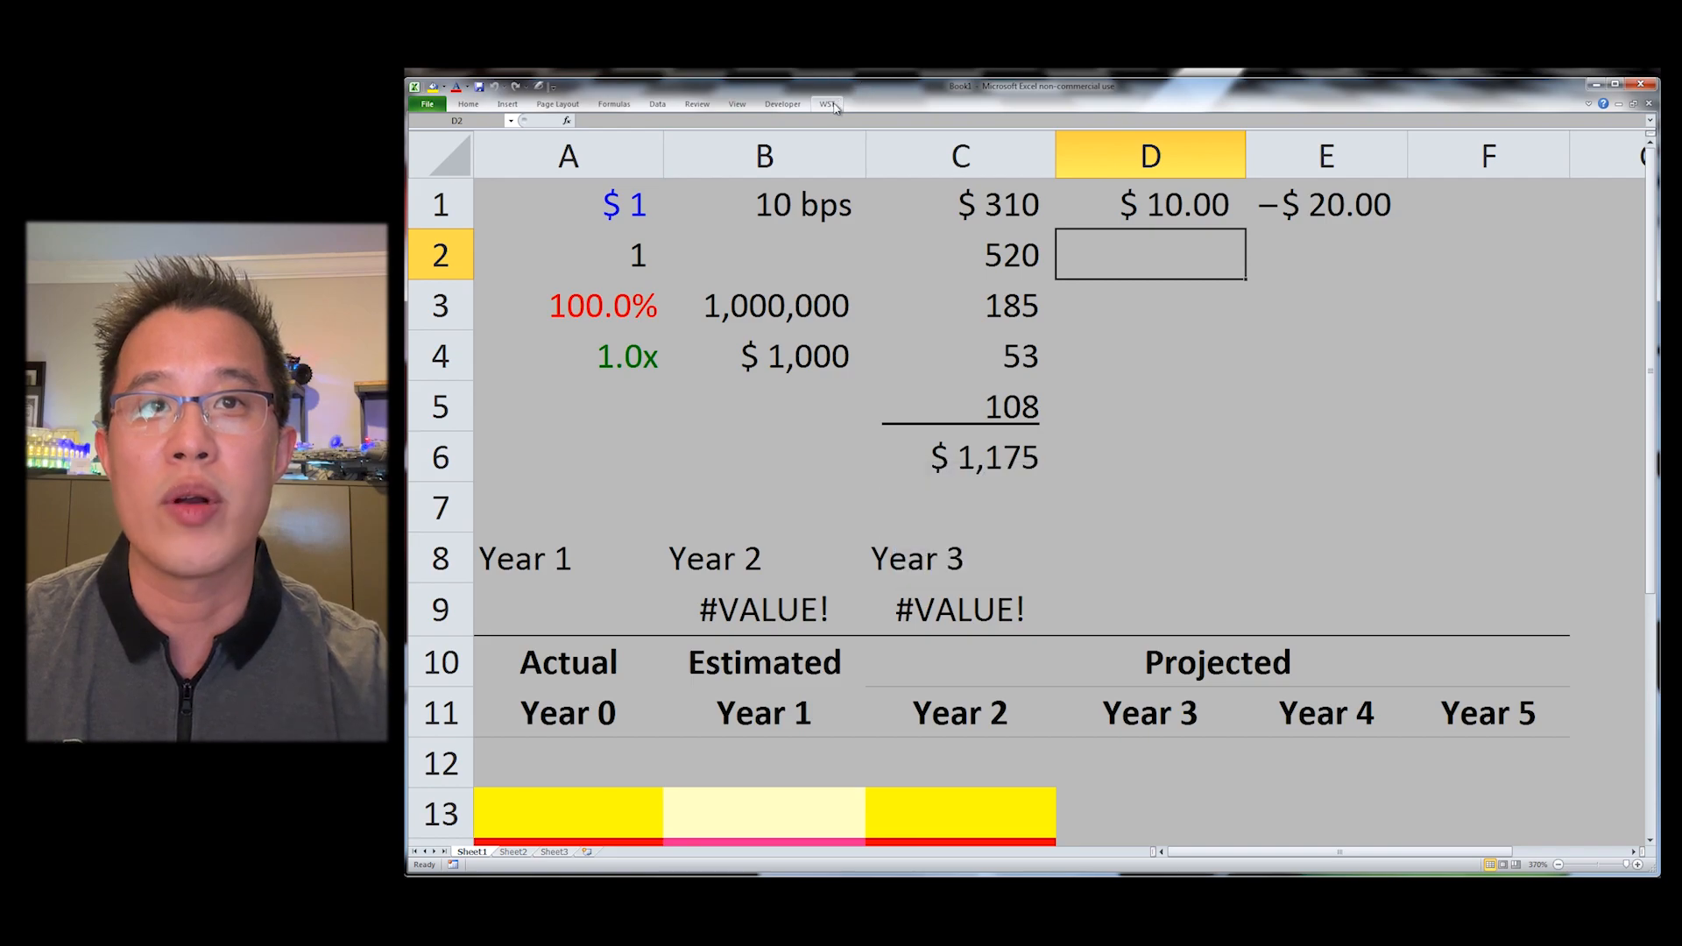
# Step: Set the force align-right mode to 2
pyautogui.click(827, 104)
pyautogui.click(747, 122)
pyautogui.click(767, 184)
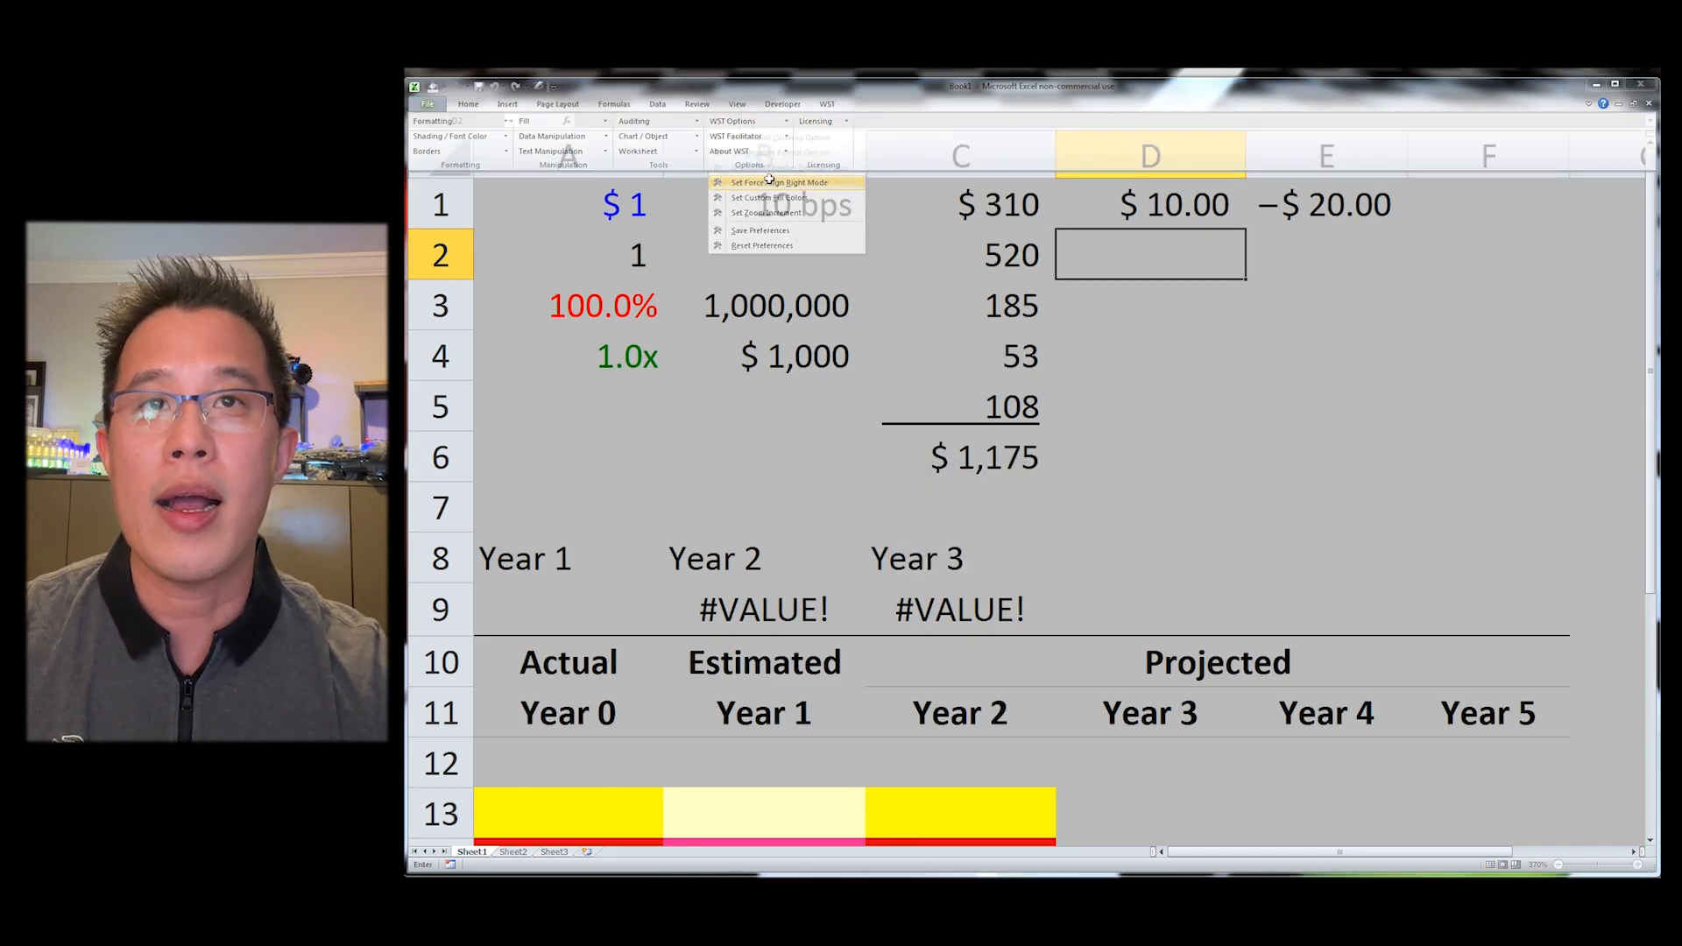
pyautogui.write('2')
pyautogui.press('Return')
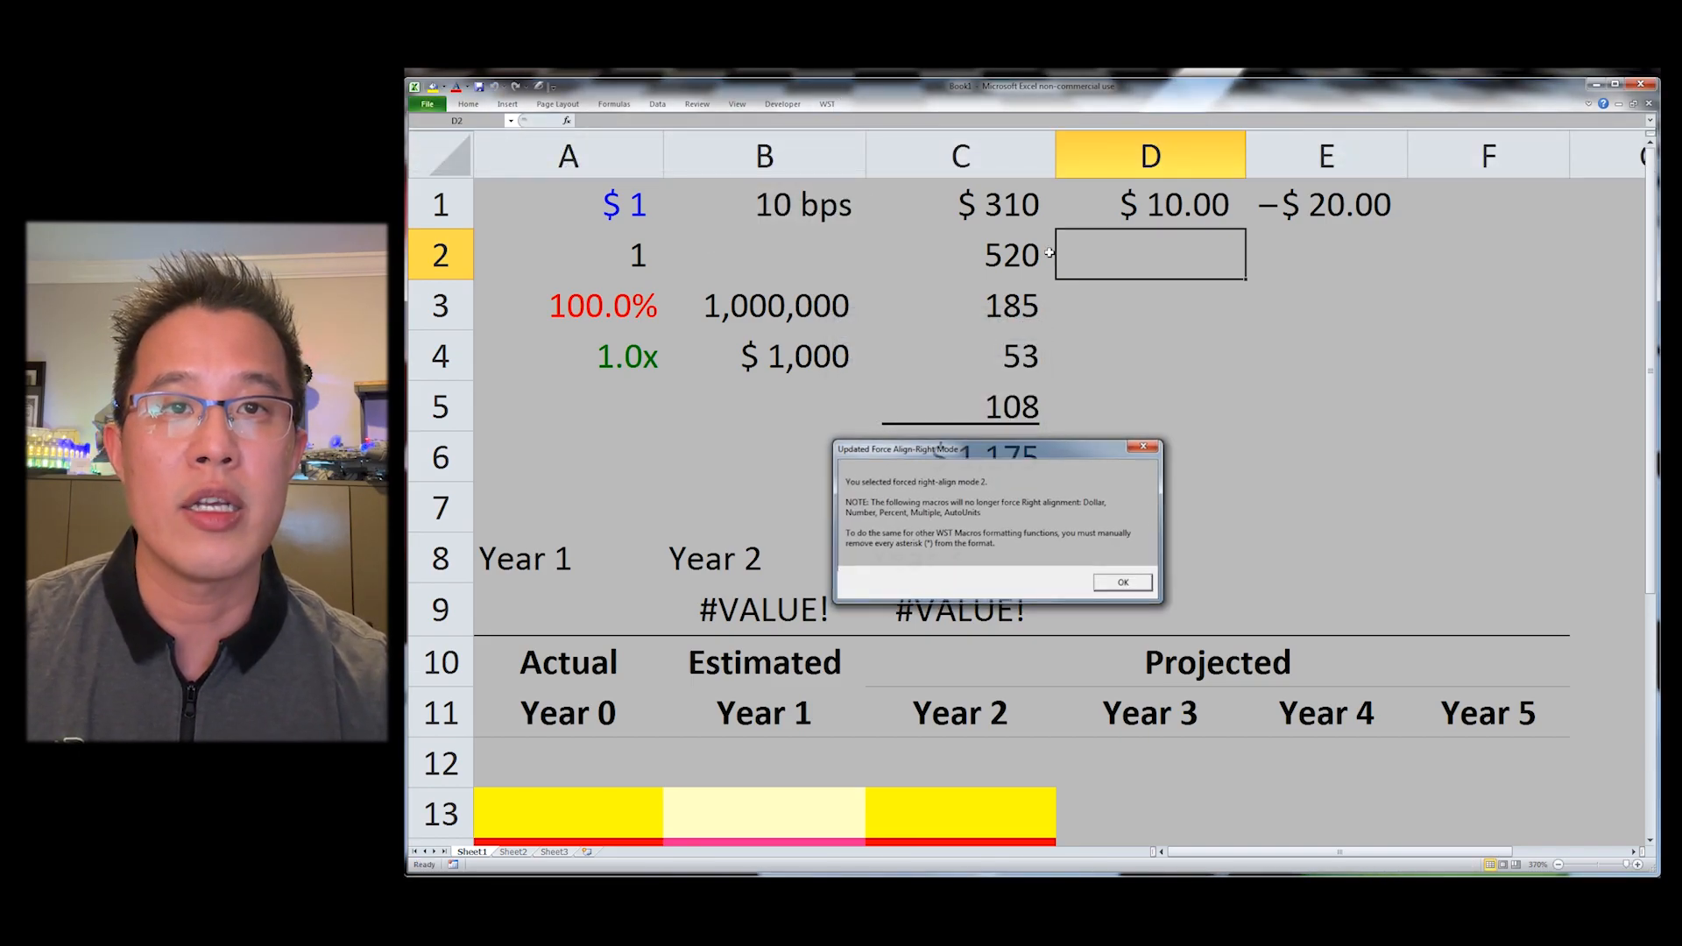
pyautogui.press('Return')
# Step: Enter 100 in D2 and fill it down through D4
pyautogui.write('1')
pyautogui.press('Return')
pyautogui.write('1')
pyautogui.press('Return')
pyautogui.write('1')
pyautogui.press('Return')
pyautogui.press('Up')
pyautogui.press('Up')
pyautogui.press('Up')
pyautogui.write('100')
pyautogui.hotkey('ctrl', 'Return')
pyautogui.hotkey('shift', 'Down')
pyautogui.hotkey('shift', 'Down')
pyautogui.hotkey('ctrl', 'd')
# Step: Apply currency format to D2 and number format to D3
pyautogui.hotkey('shift', 'Up')
pyautogui.hotkey('shift', 'Up')
pyautogui.hotkey('ctrl', 'shift', '4')
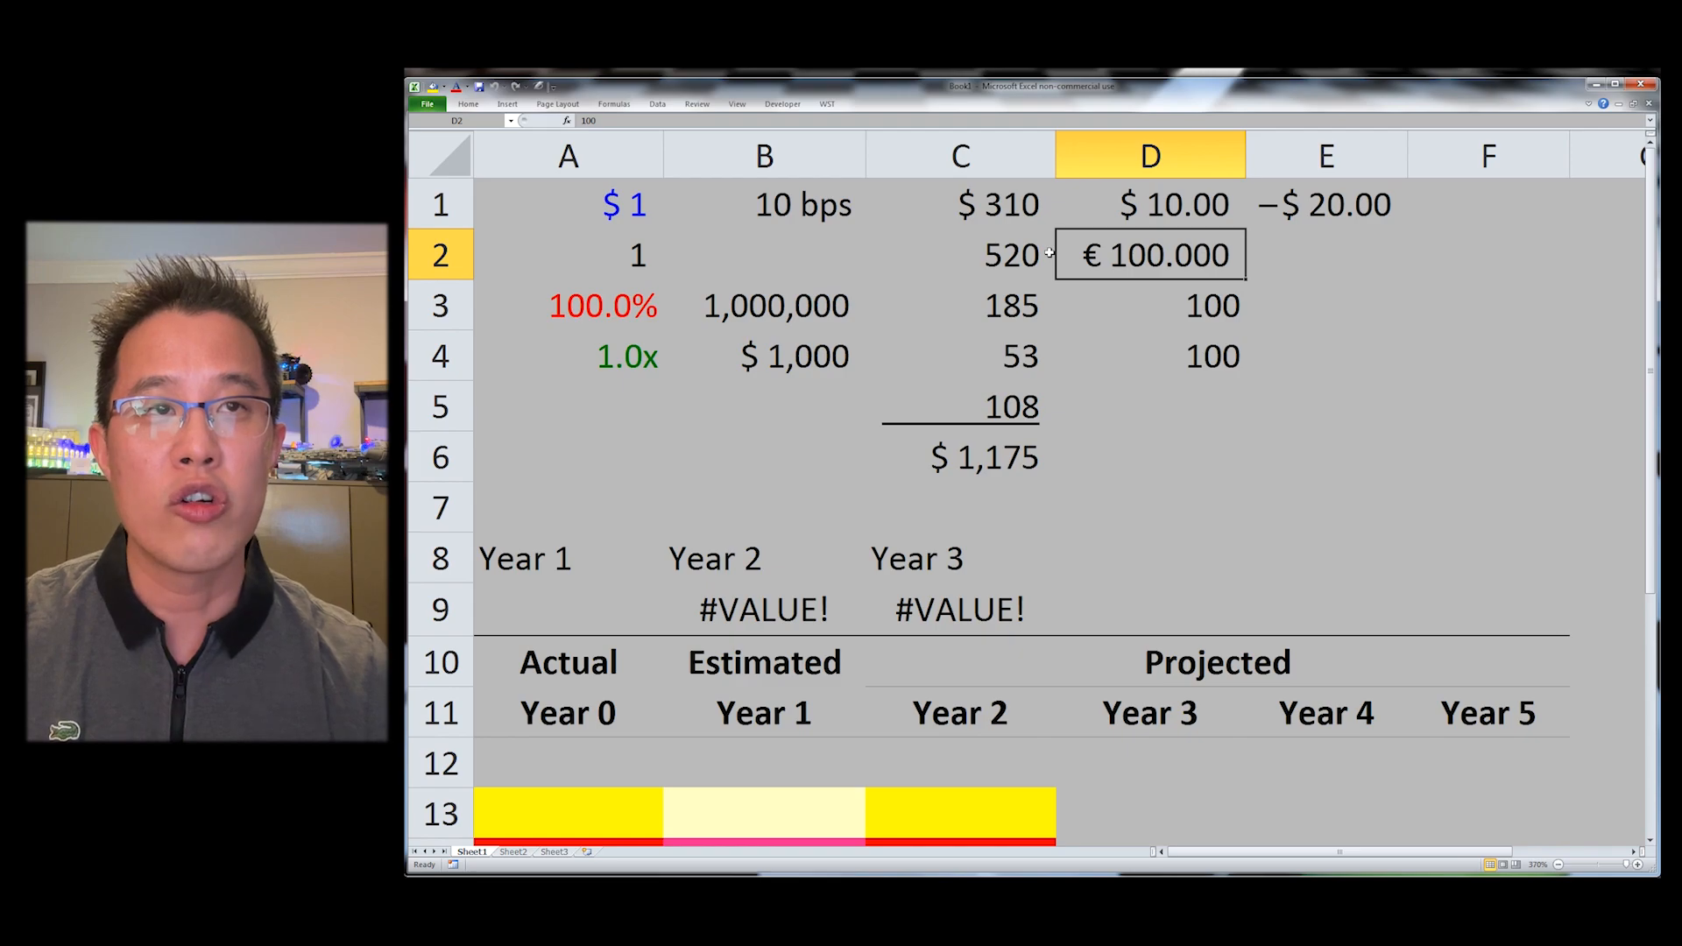
pyautogui.press('Down')
pyautogui.hotkey('ctrl', 'shift', '1')
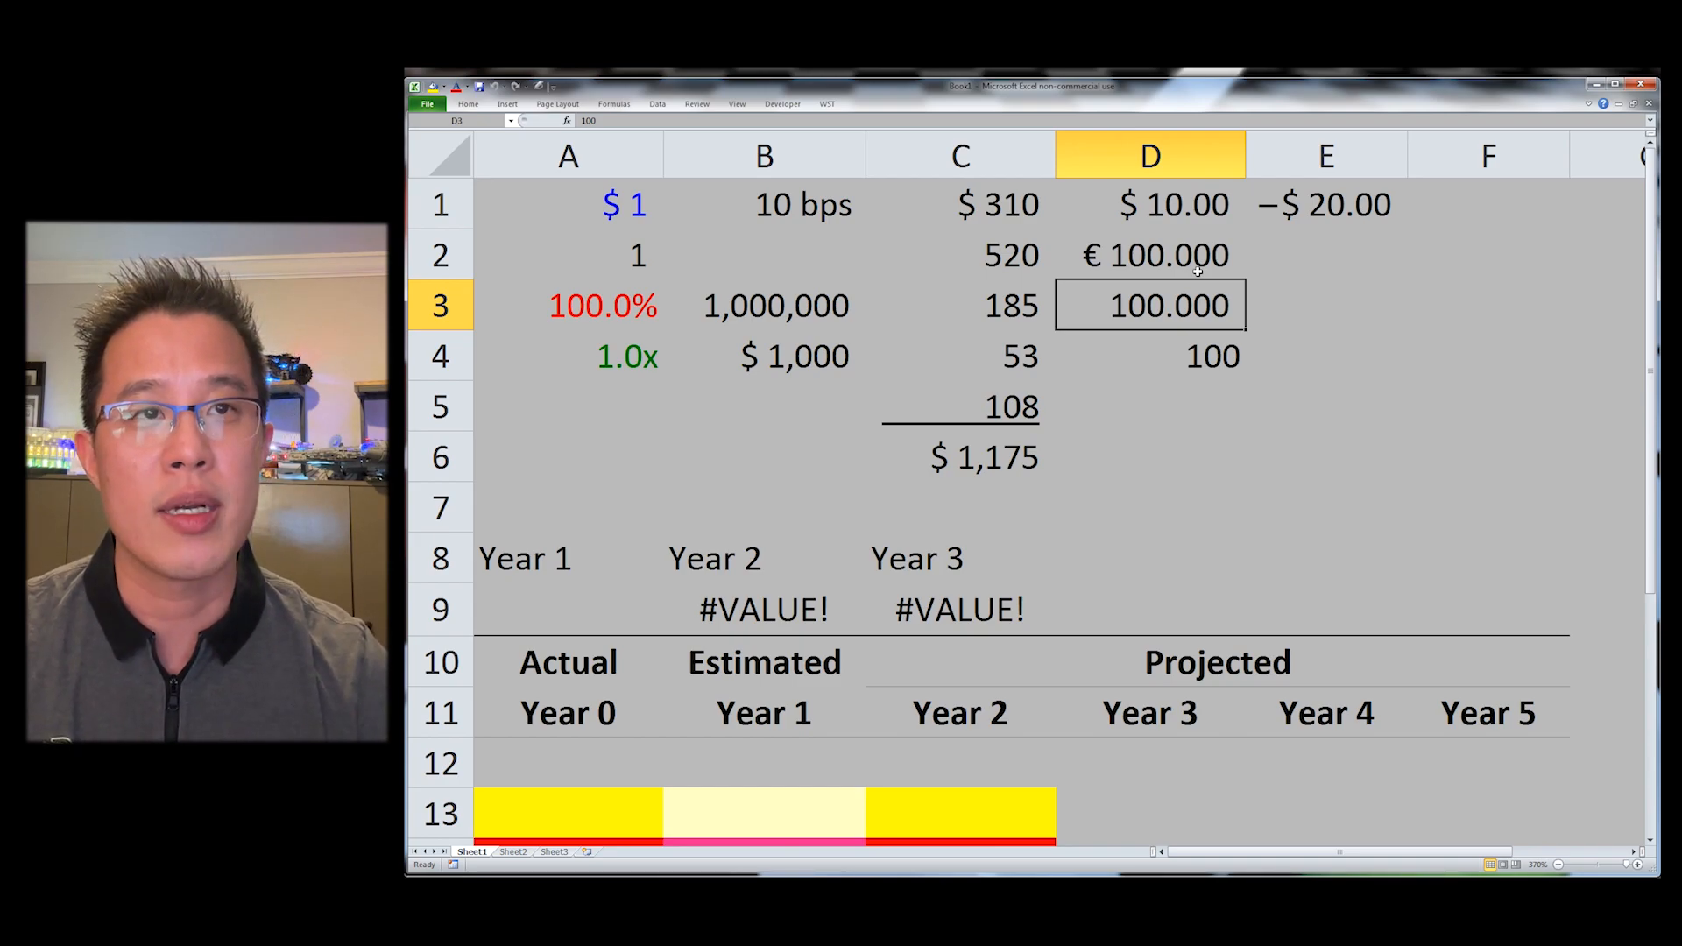
# Step: Format D4 as a percentage and enter 10 in D5 formatted as a multiple
pyautogui.press('Down')
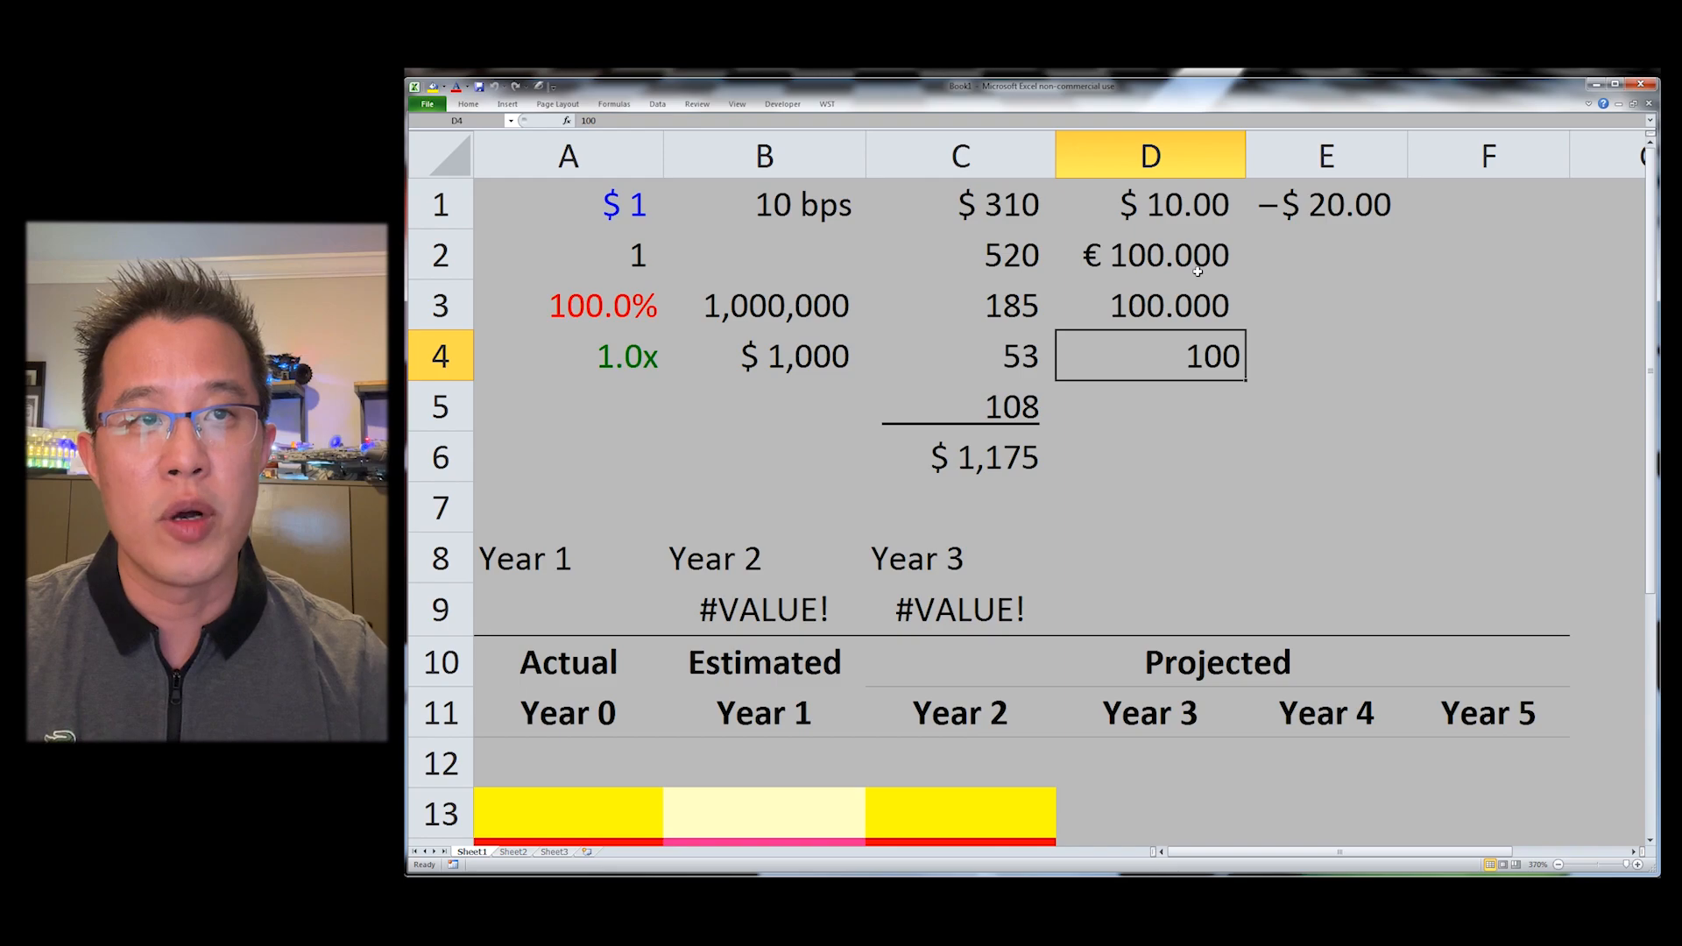
pyautogui.hotkey('ctrl', 'shift', '5')
pyautogui.press('Down')
pyautogui.press('Down')
pyautogui.press('Up')
pyautogui.write('10')
pyautogui.press('Return')
pyautogui.press('Up')
pyautogui.hotkey('ctrl', 'shift', 'm')
# Step: Widen column D with the column width setting
pyautogui.hotkey('shift', 'Up')
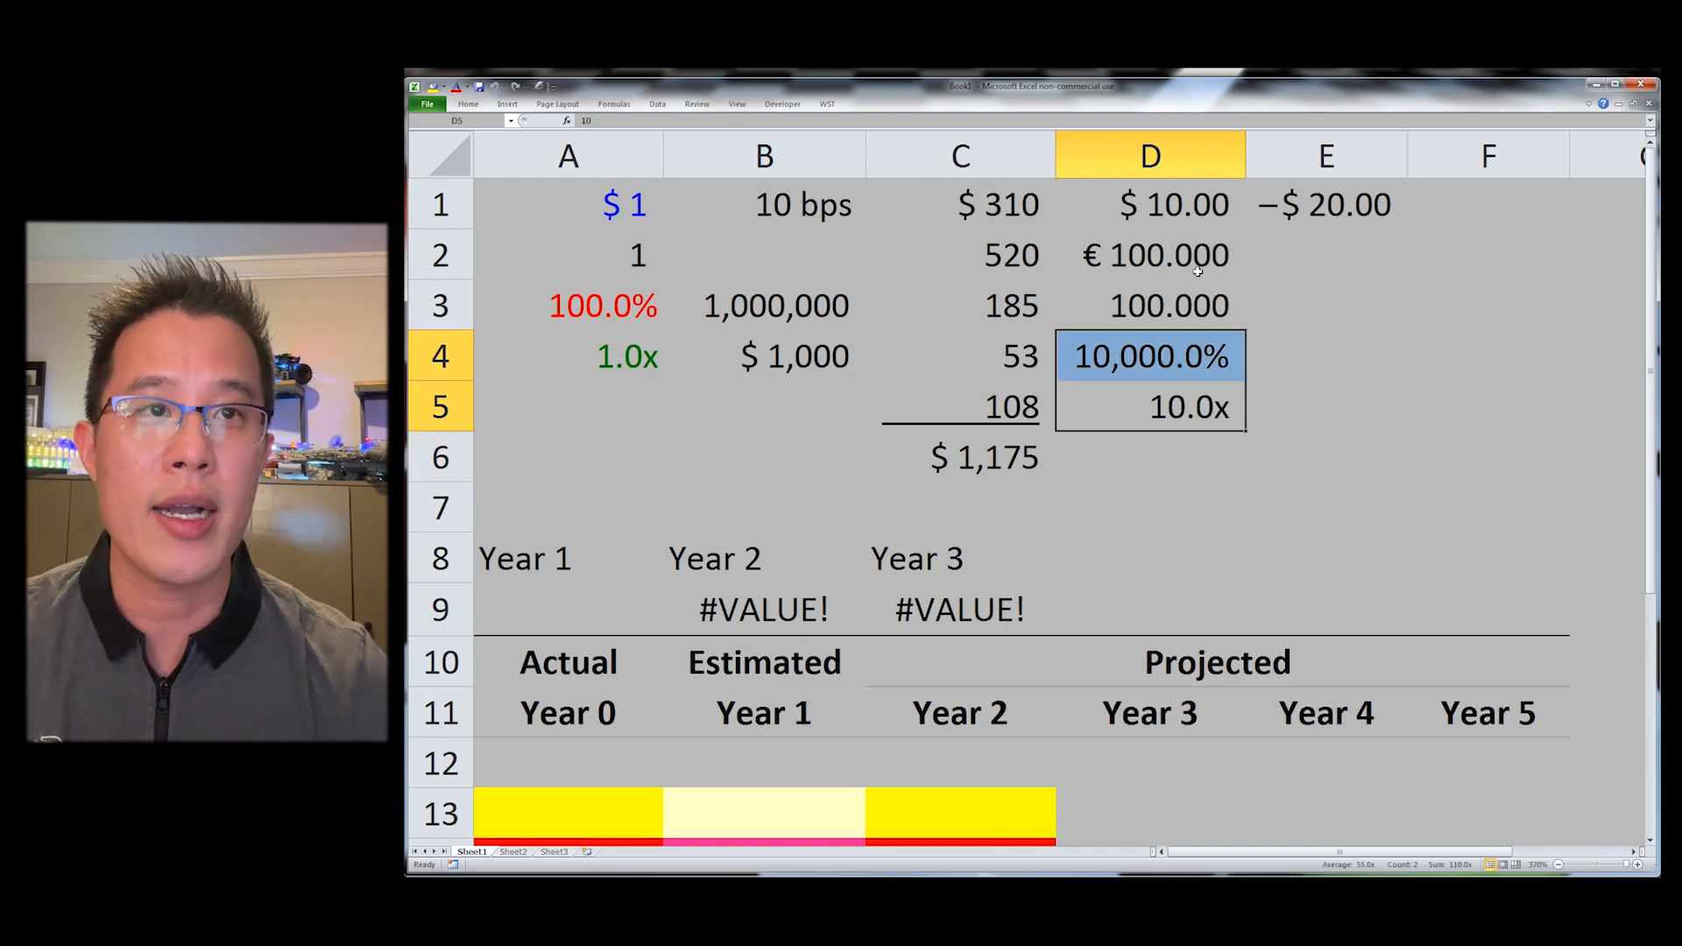
pyautogui.press('Up')
pyautogui.press('Up')
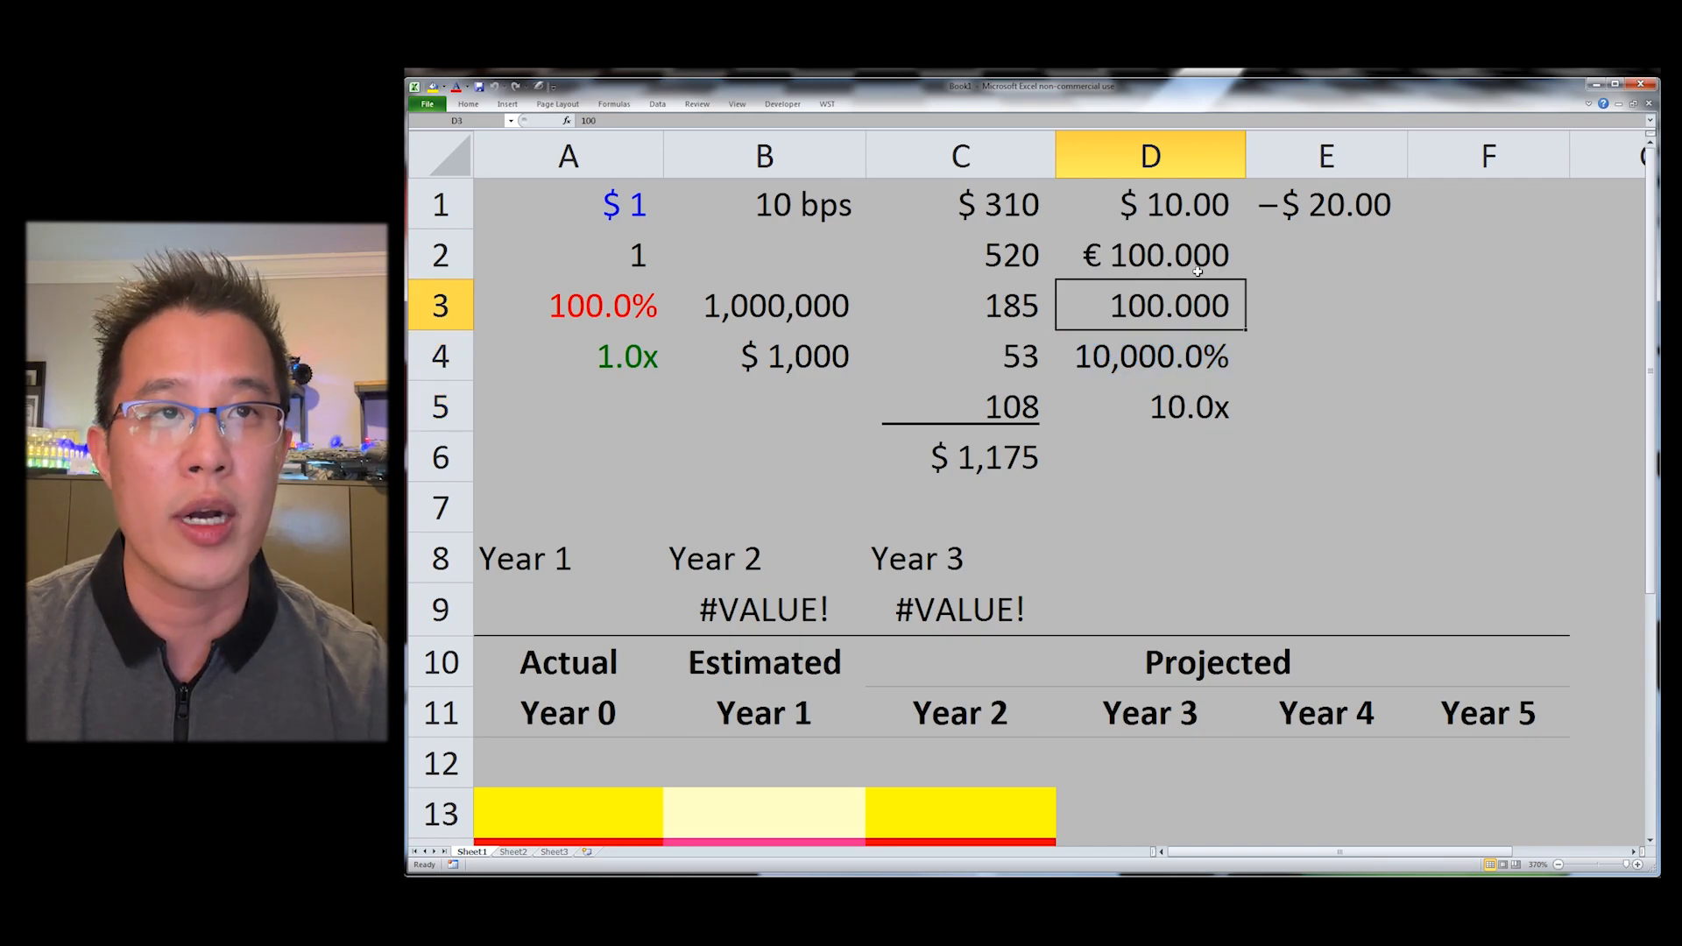
pyautogui.hotkey('alt', 'o')
pyautogui.press('c')
pyautogui.press('w')
pyautogui.press('Return')
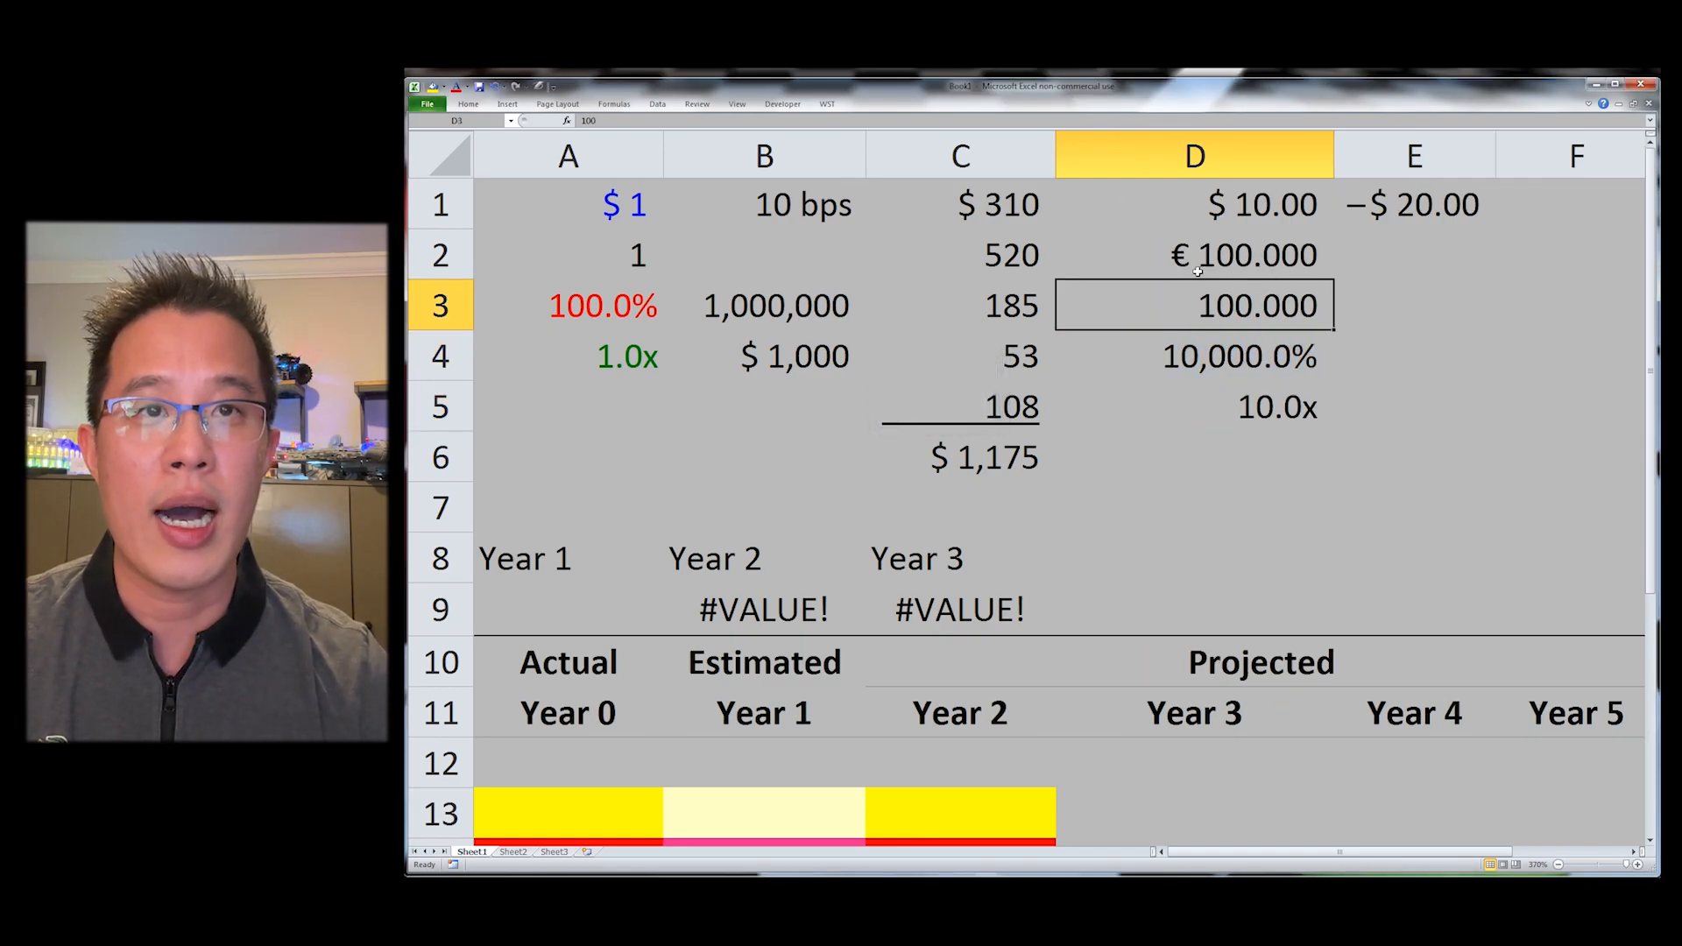
# Step: Left-align cells D2 through D5
pyautogui.press('Up')
pyautogui.hotkey('shift', 'Down')
pyautogui.hotkey('shift', 'Down')
pyautogui.hotkey('shift', 'Down')
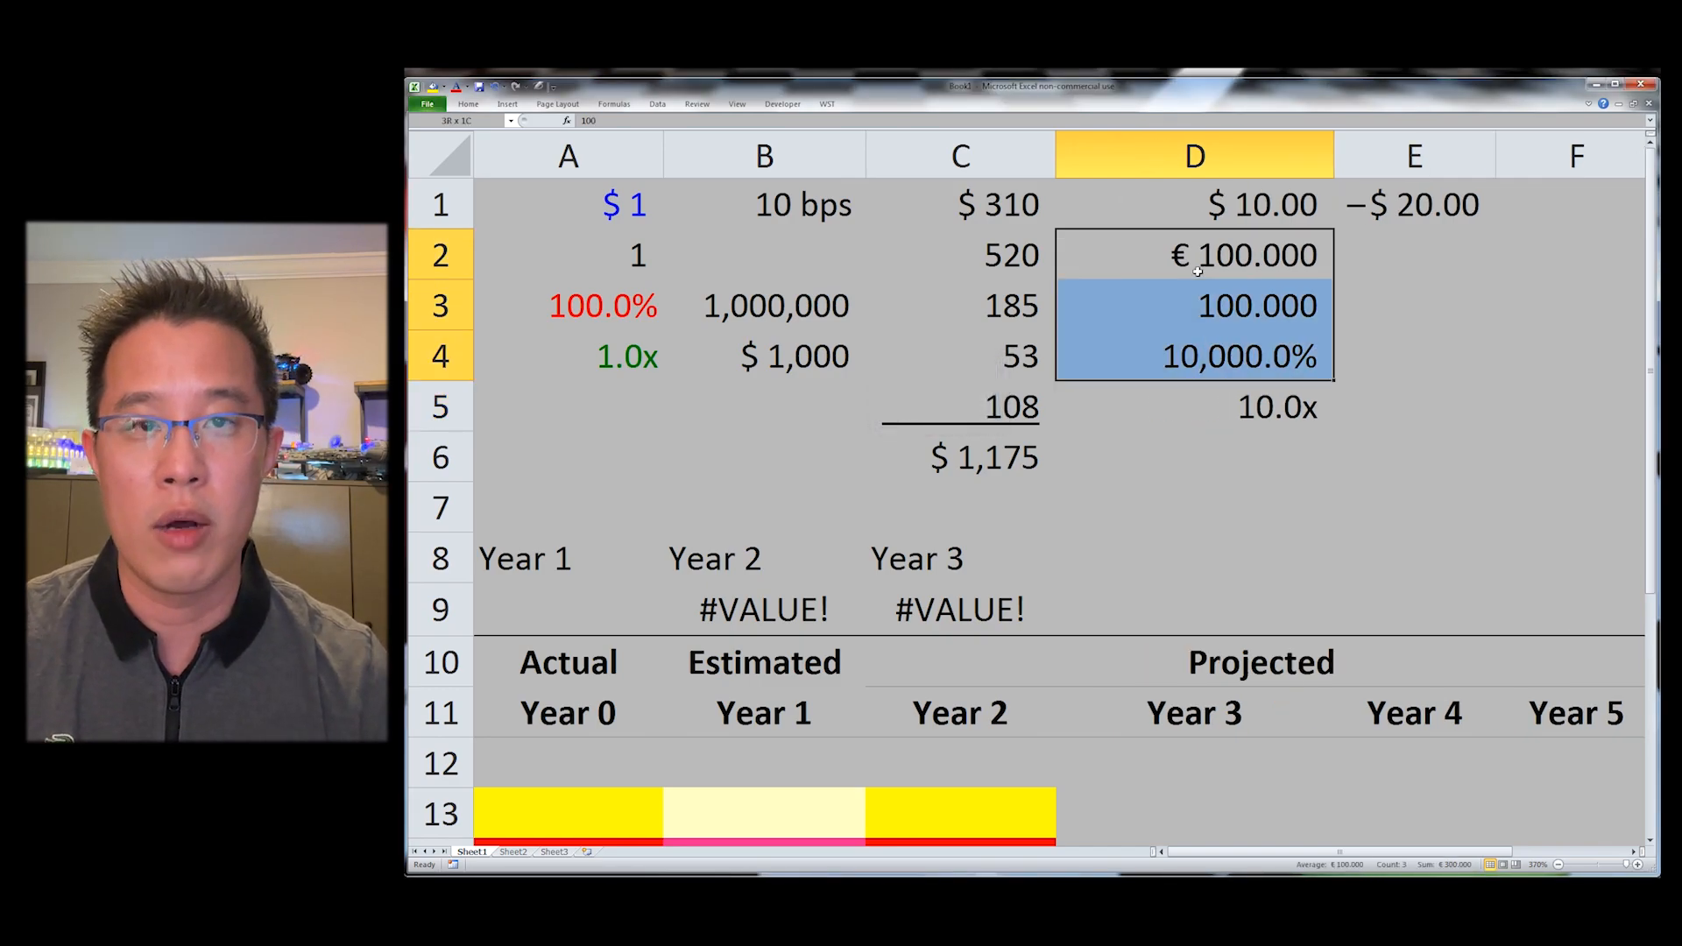
pyautogui.hotkey('alt', 'h')
pyautogui.press('a')
pyautogui.press('l')
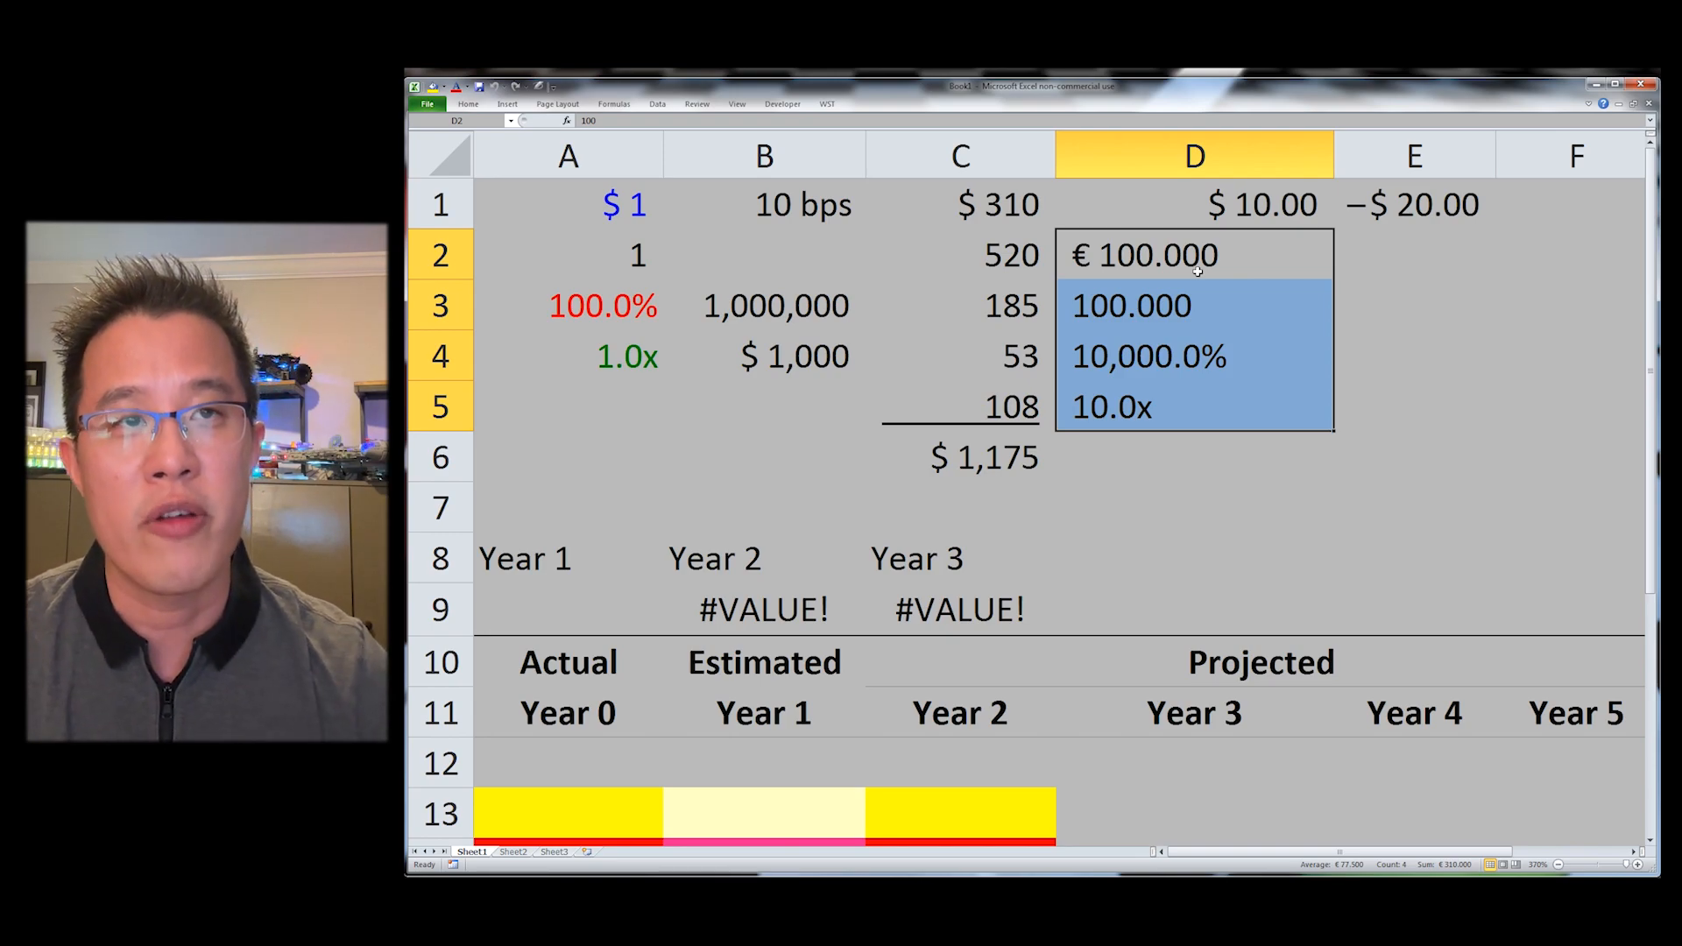
# Step: Fill D2:D5 right into column E and set the column width to 15
pyautogui.hotkey('shift', 'Right')
pyautogui.hotkey('ctrl', 'r')
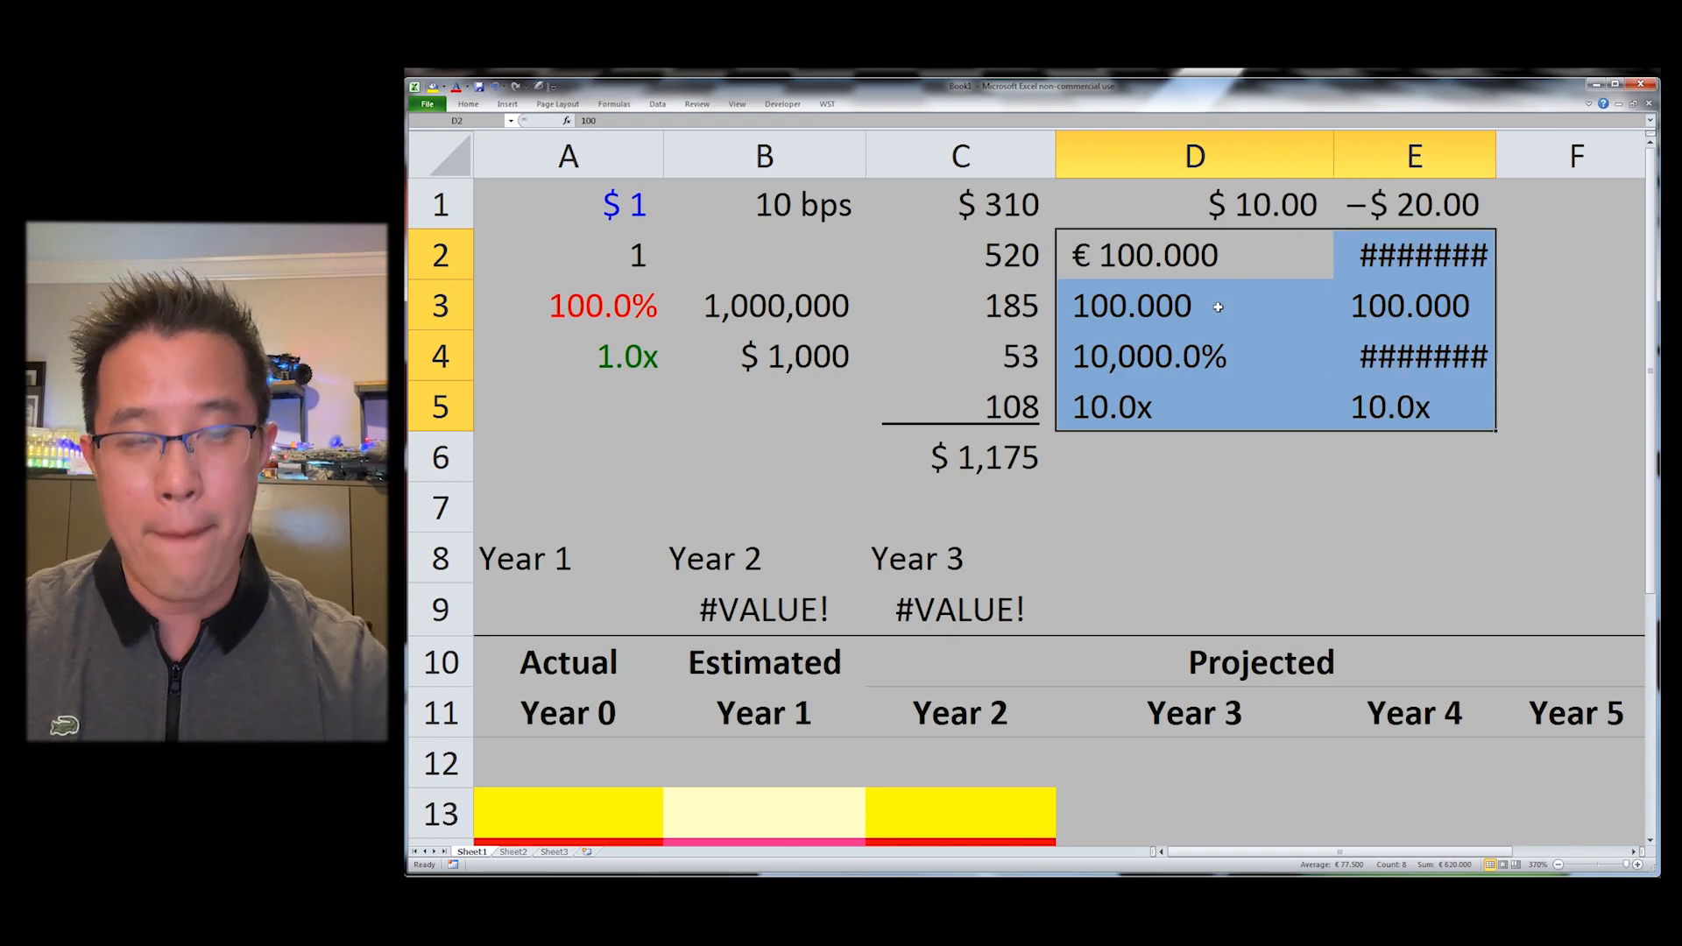
pyautogui.hotkey('alt', 'o')
pyautogui.press('c')
pyautogui.press('w')
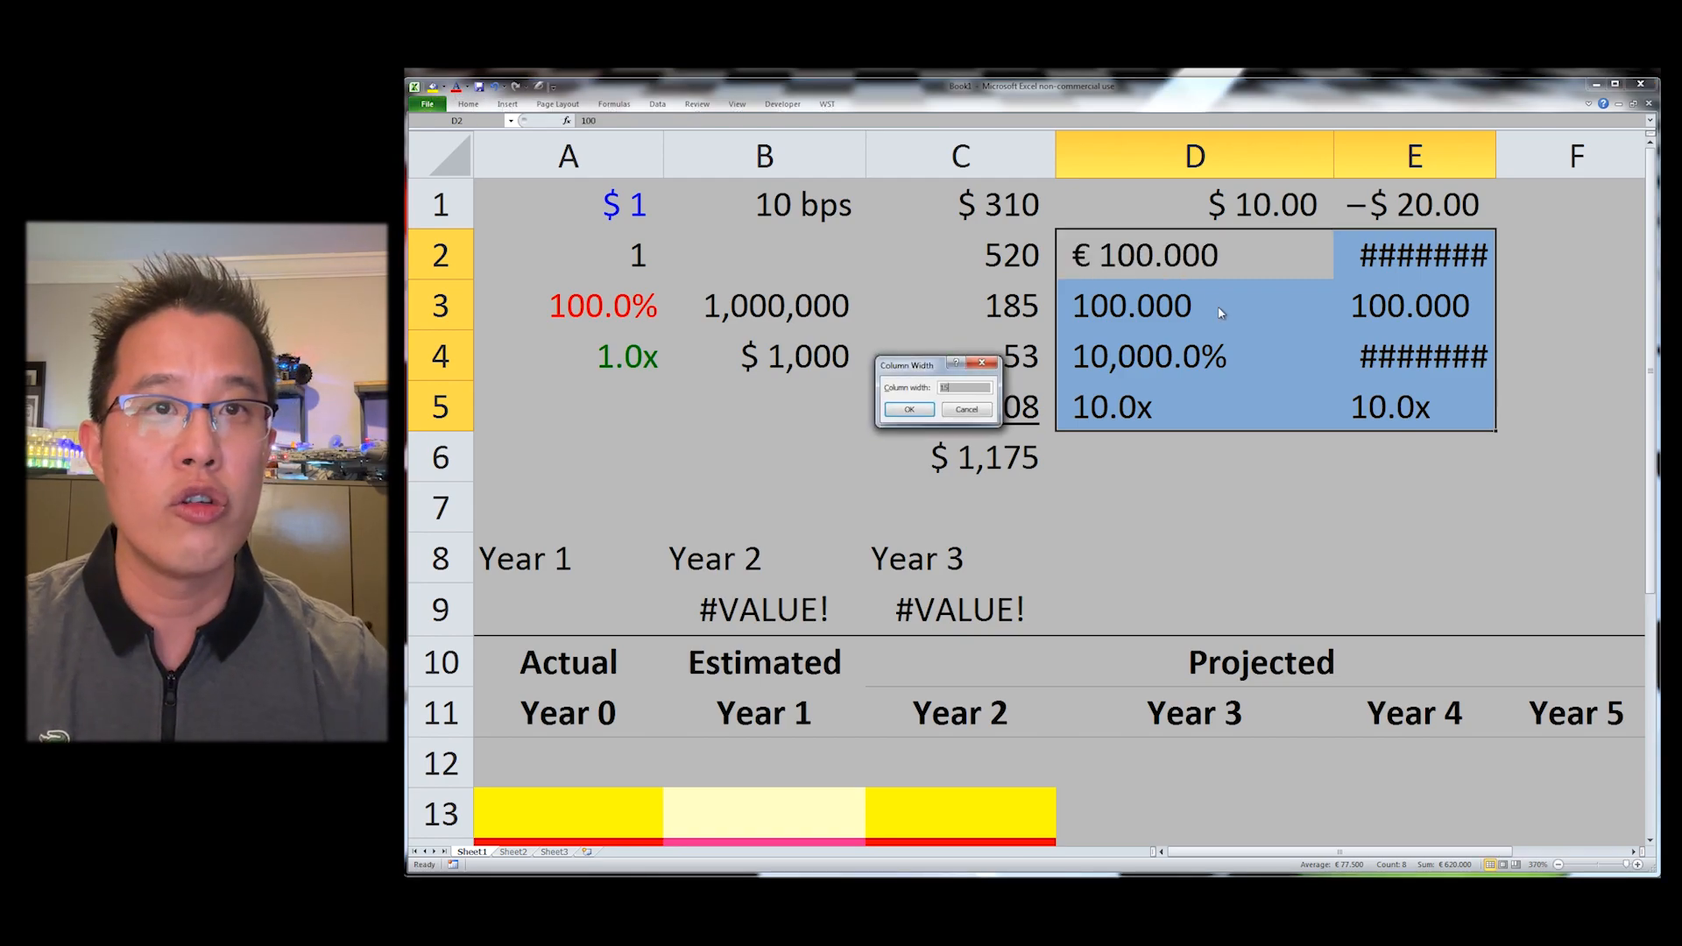
pyautogui.write('15')
pyautogui.press('Return')
# Step: Toggle the values in D2 through D5 to negative
pyautogui.press('Right')
pyautogui.press('Right')
pyautogui.press('Right')
pyautogui.press('Left')
pyautogui.press('Left')
pyautogui.press('Left')
pyautogui.hotkey('ctrl', 'shift', 'Down')
pyautogui.press('alt')
pyautogui.press('Escape')
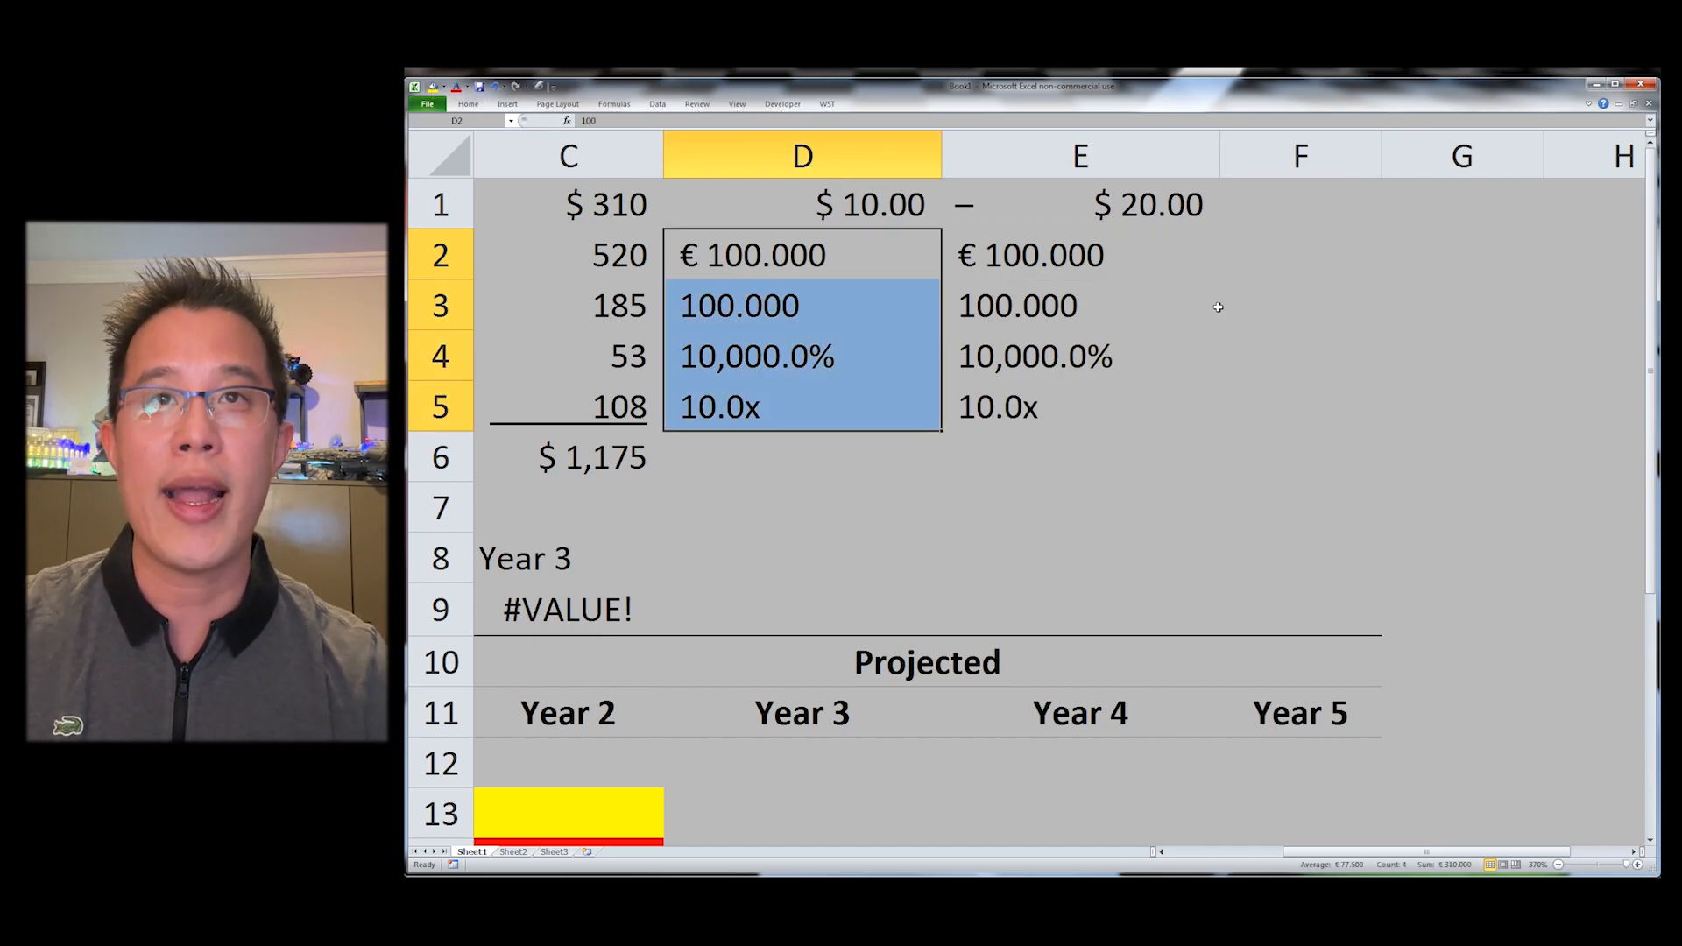
pyautogui.hotkey('ctrl', 'alt', '-')
# Step: Apply the WST Toggle Negative command to D2 through D5 again
pyautogui.press('alt')
pyautogui.press('s')
pyautogui.press('f')
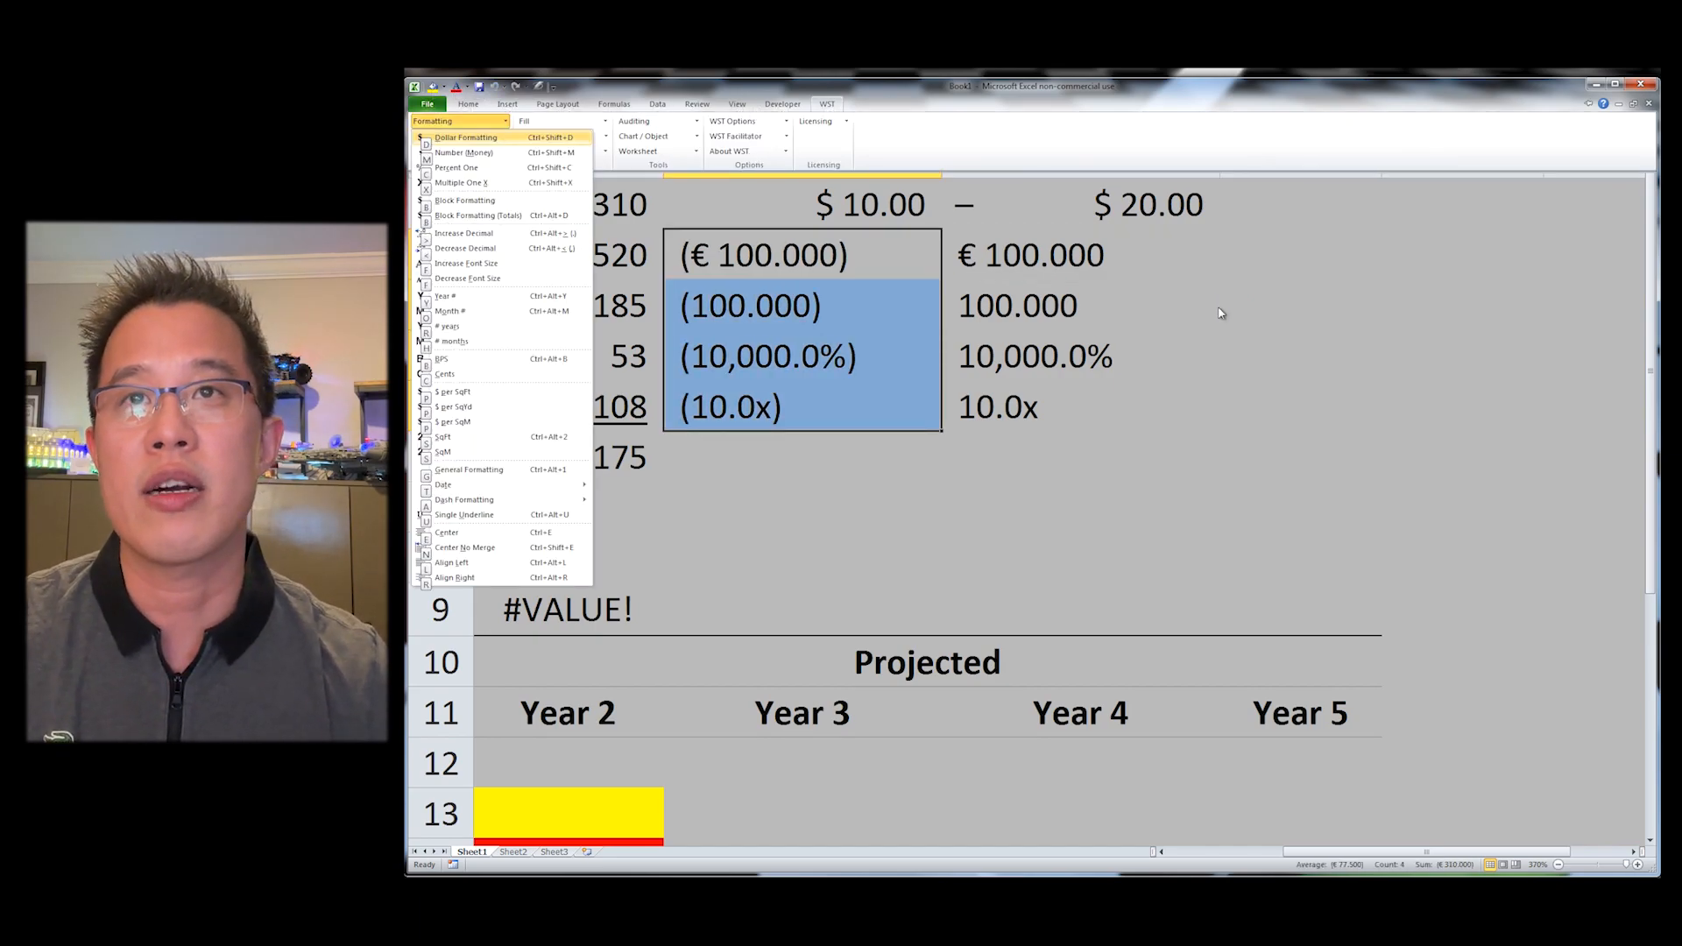
pyautogui.press('Escape')
pyautogui.press('d')
pyautogui.press('Down')
pyautogui.press('Down')
pyautogui.press('Down')
pyautogui.press('Down')
pyautogui.press('Down')
pyautogui.press('Down')
pyautogui.press('Down')
pyautogui.press('Down')
pyautogui.press('Down')
pyautogui.press('Down')
pyautogui.press('Down')
pyautogui.press('Down')
pyautogui.press('Down')
pyautogui.press('Down')
pyautogui.press('Down')
pyautogui.press('Return')
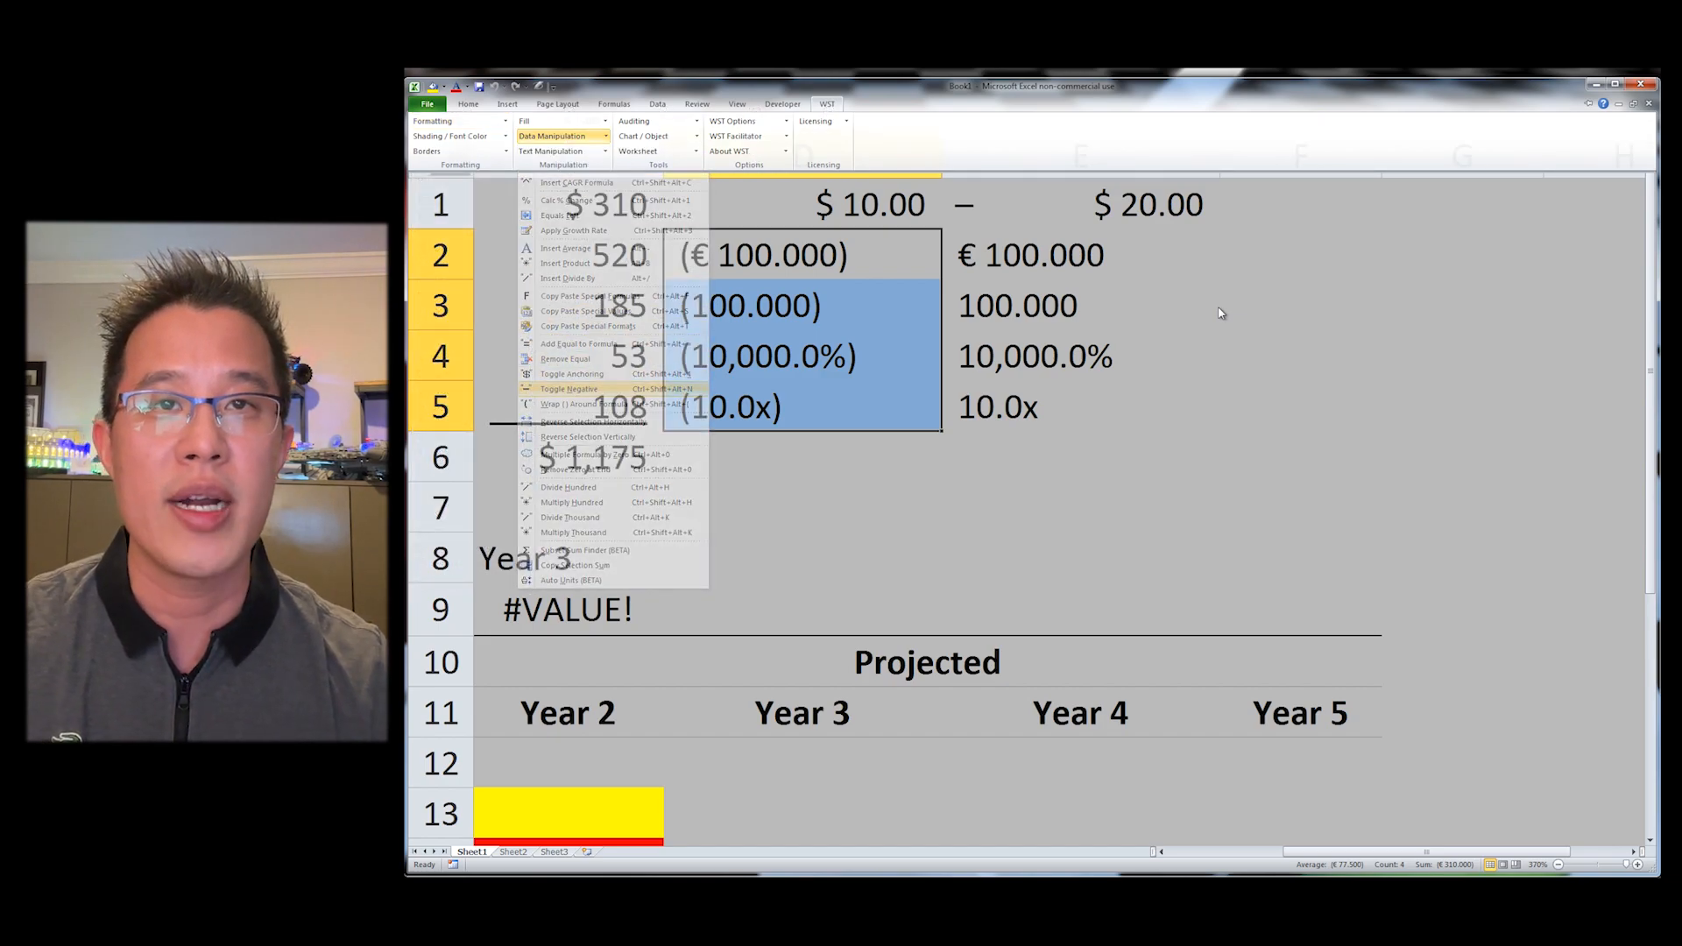
pyautogui.press('Right')
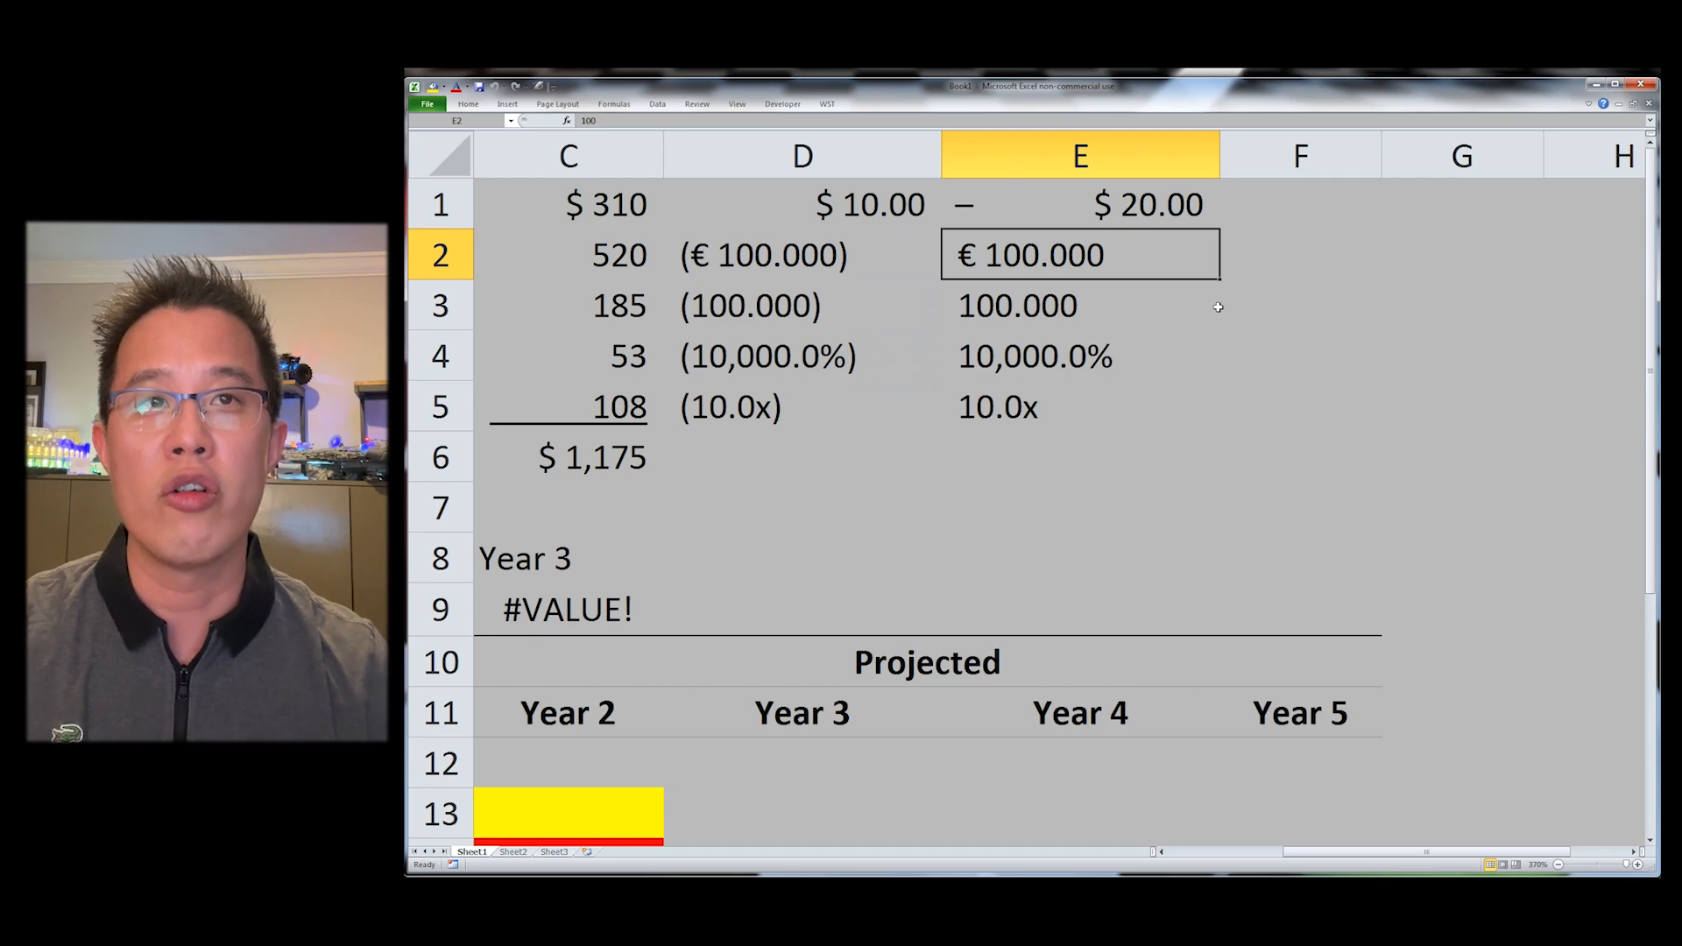
pyautogui.press('Left')
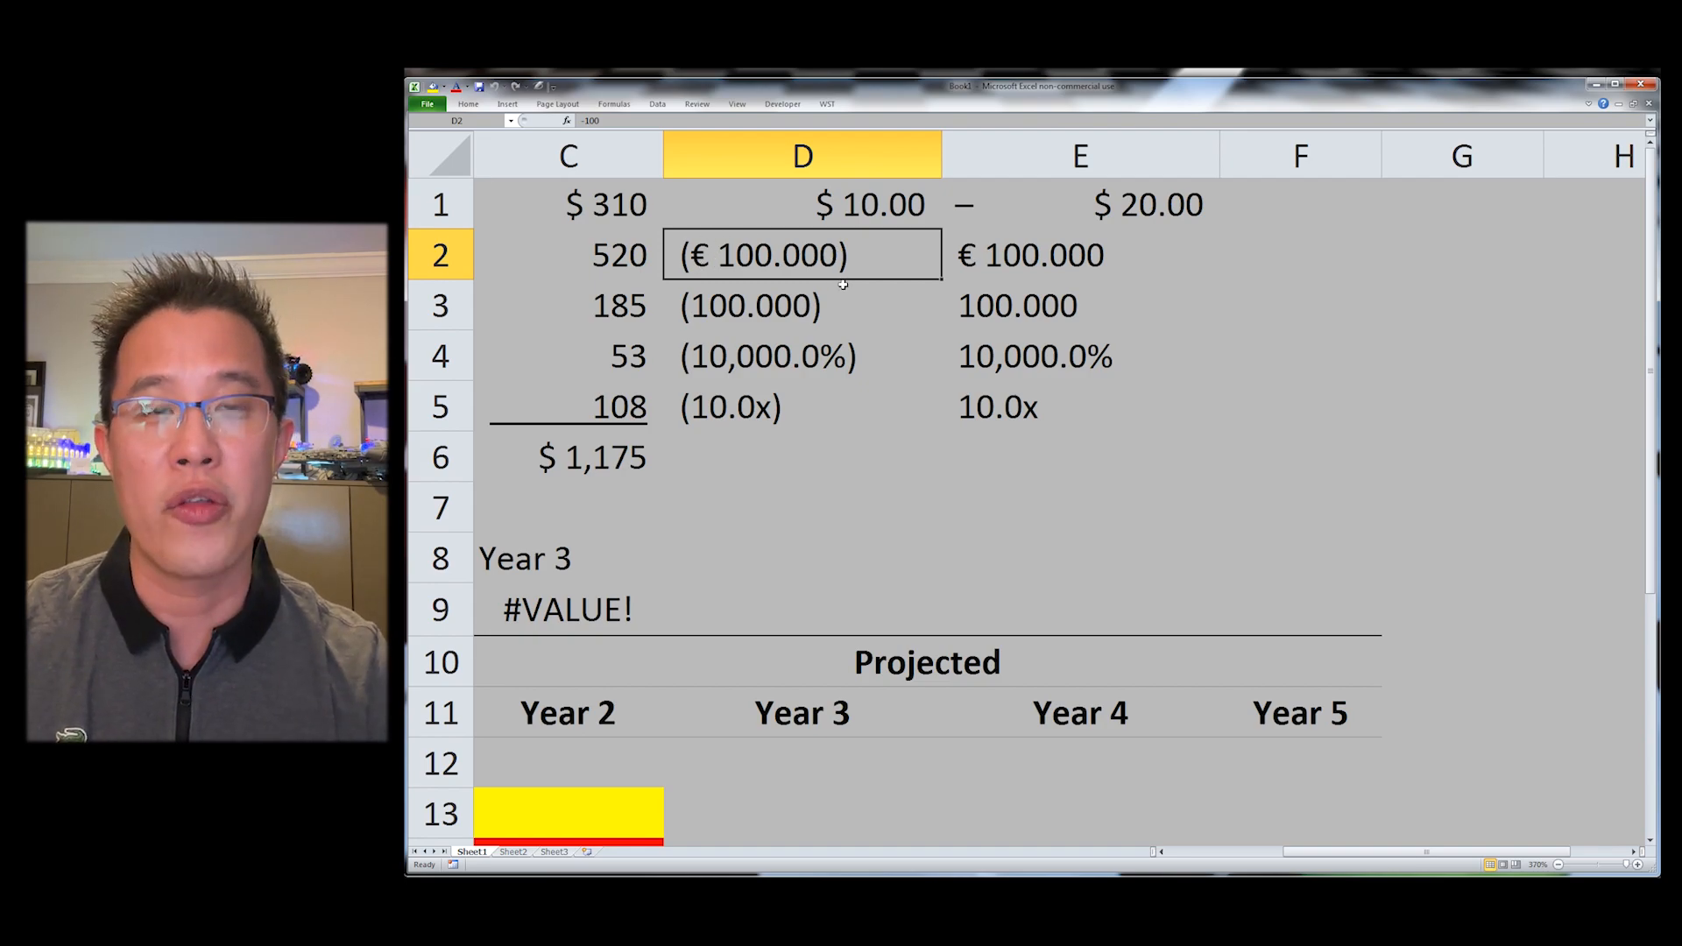
pyautogui.hotkey('alt', 'w')
pyautogui.press('j')
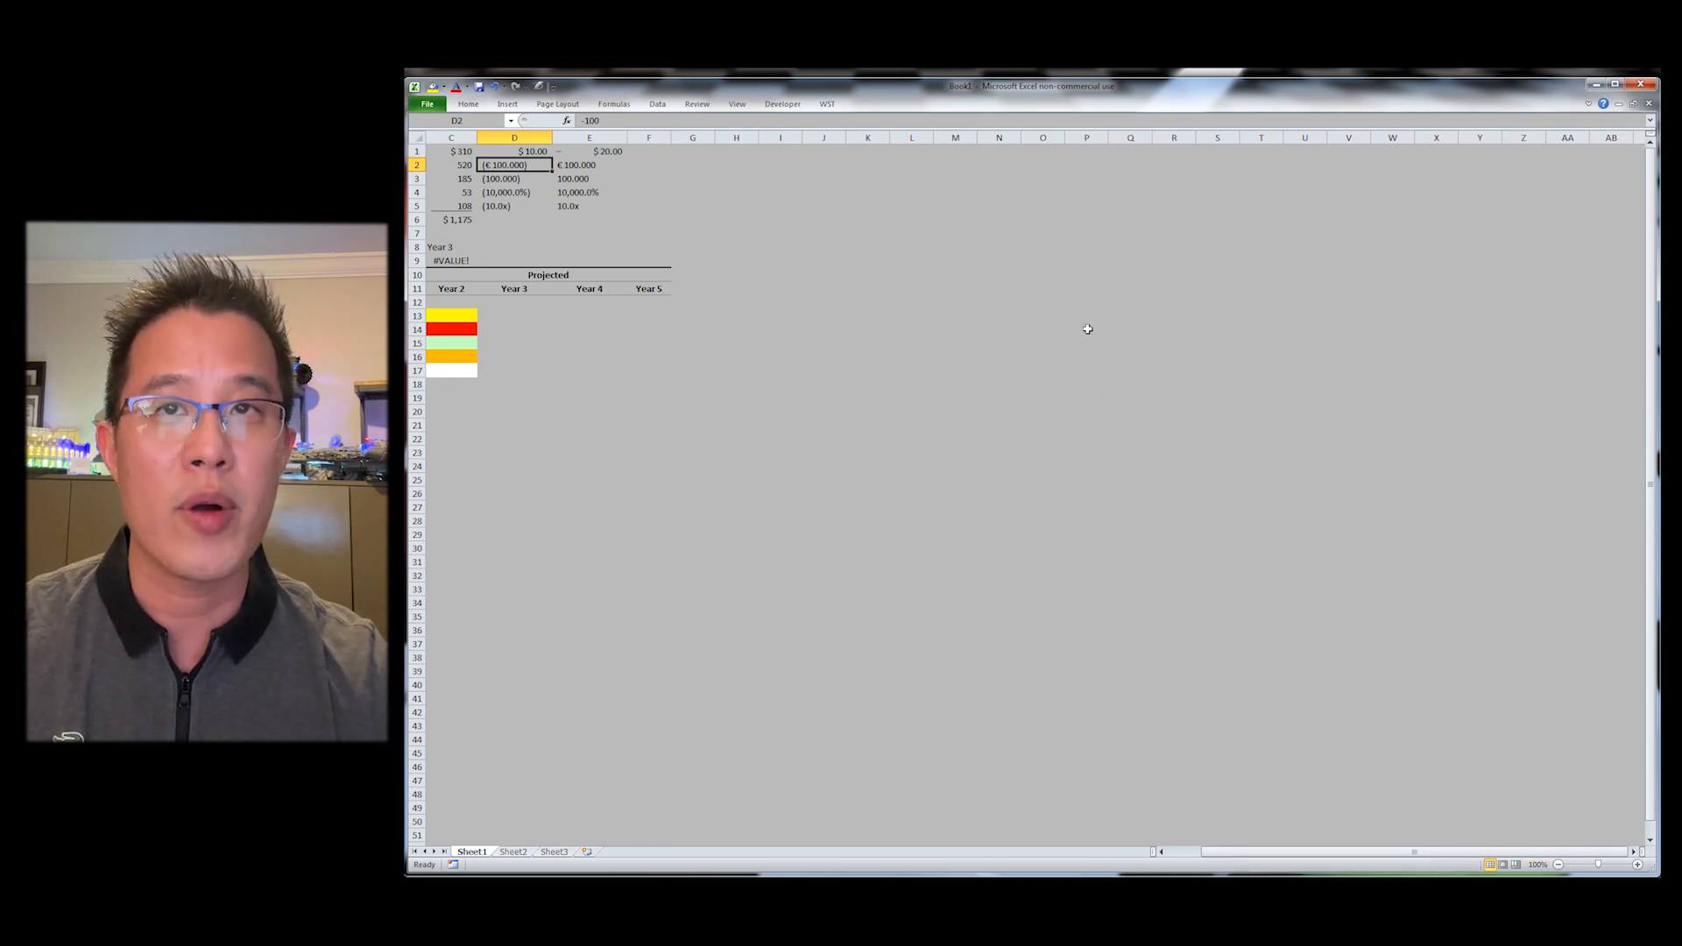
pyautogui.scroll(8, 1087, 328)
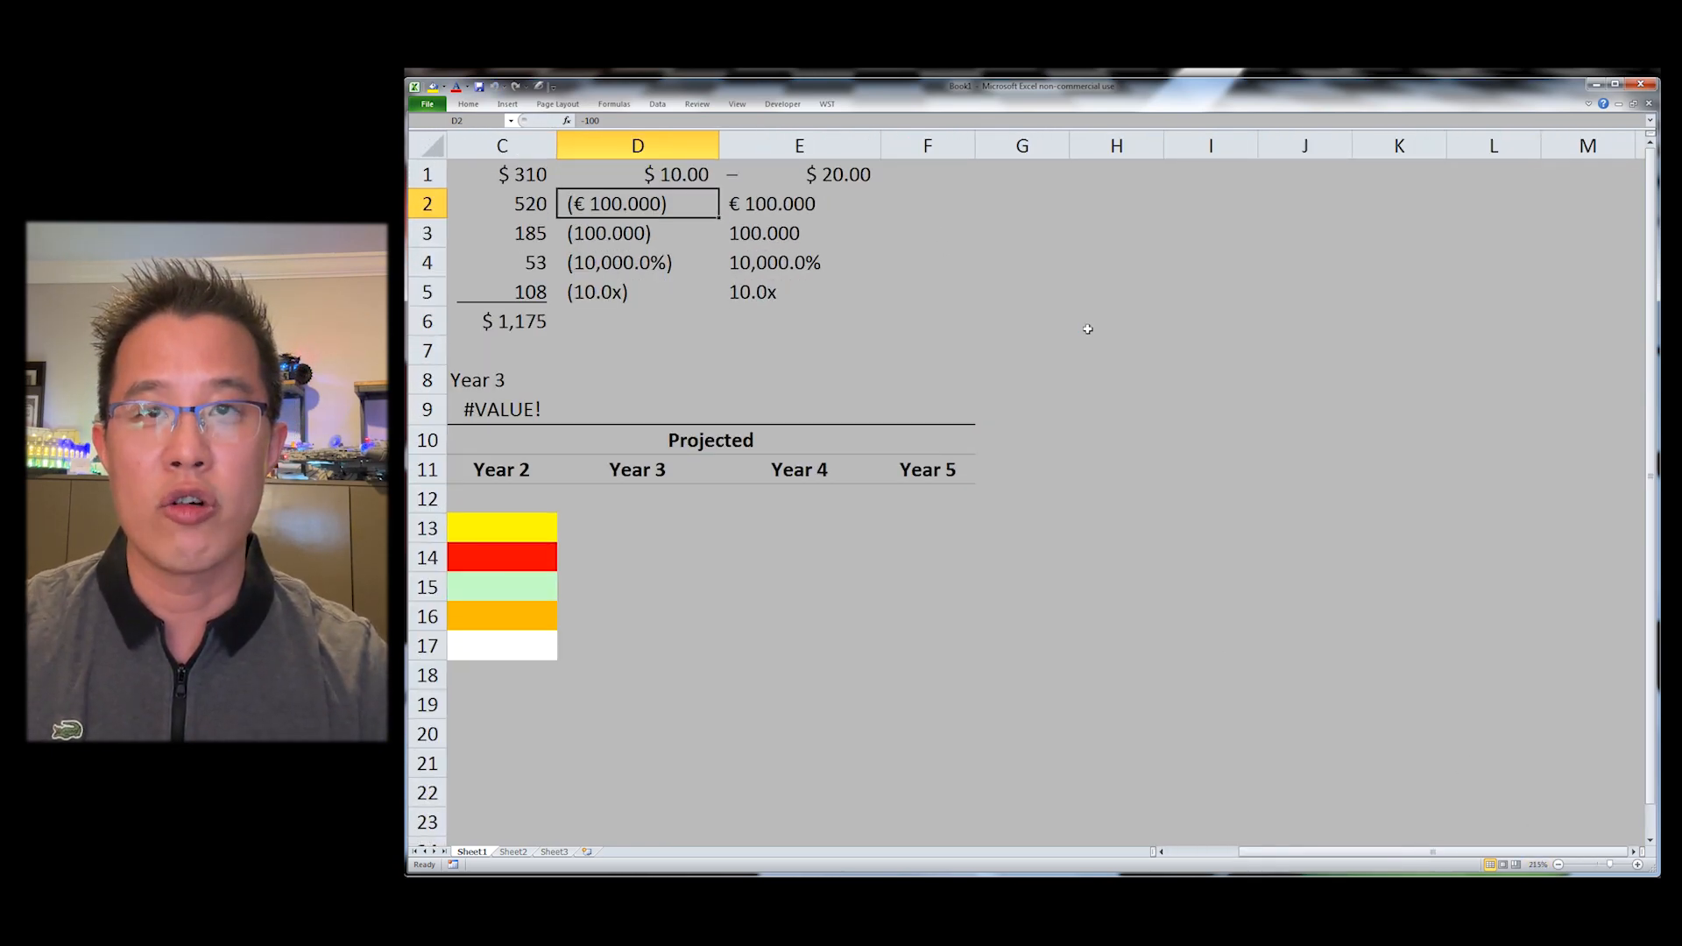
pyautogui.scroll(-8, 1088, 328)
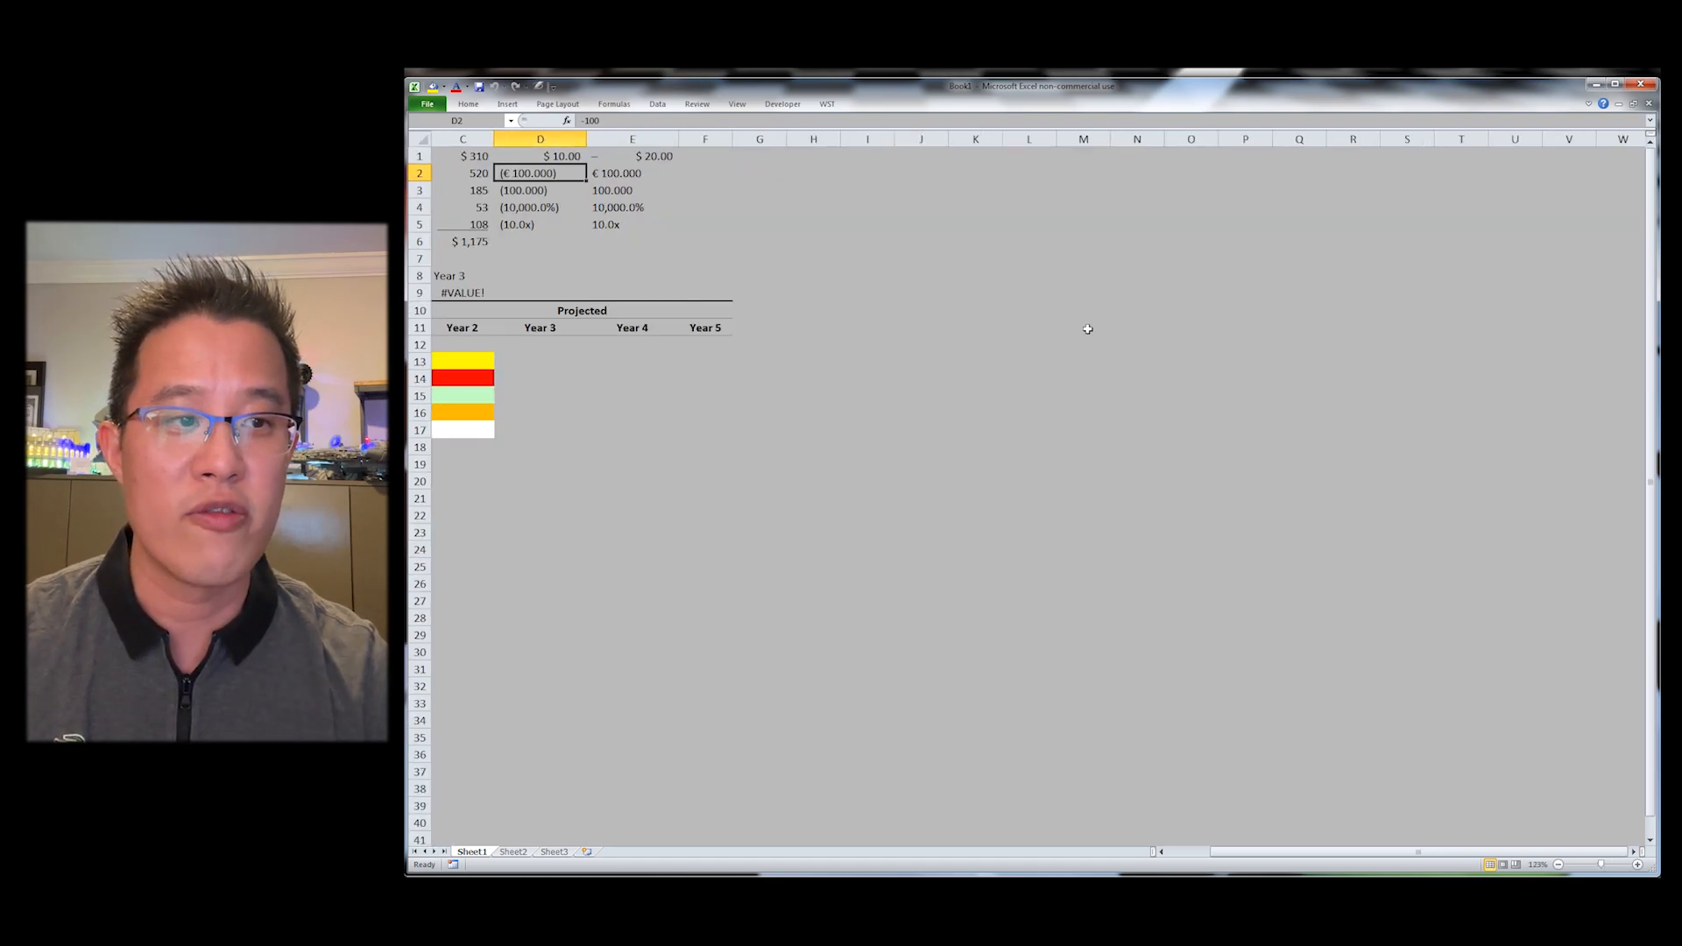
pyautogui.scroll(-5, 1087, 328)
pyautogui.scroll(5, 1087, 329)
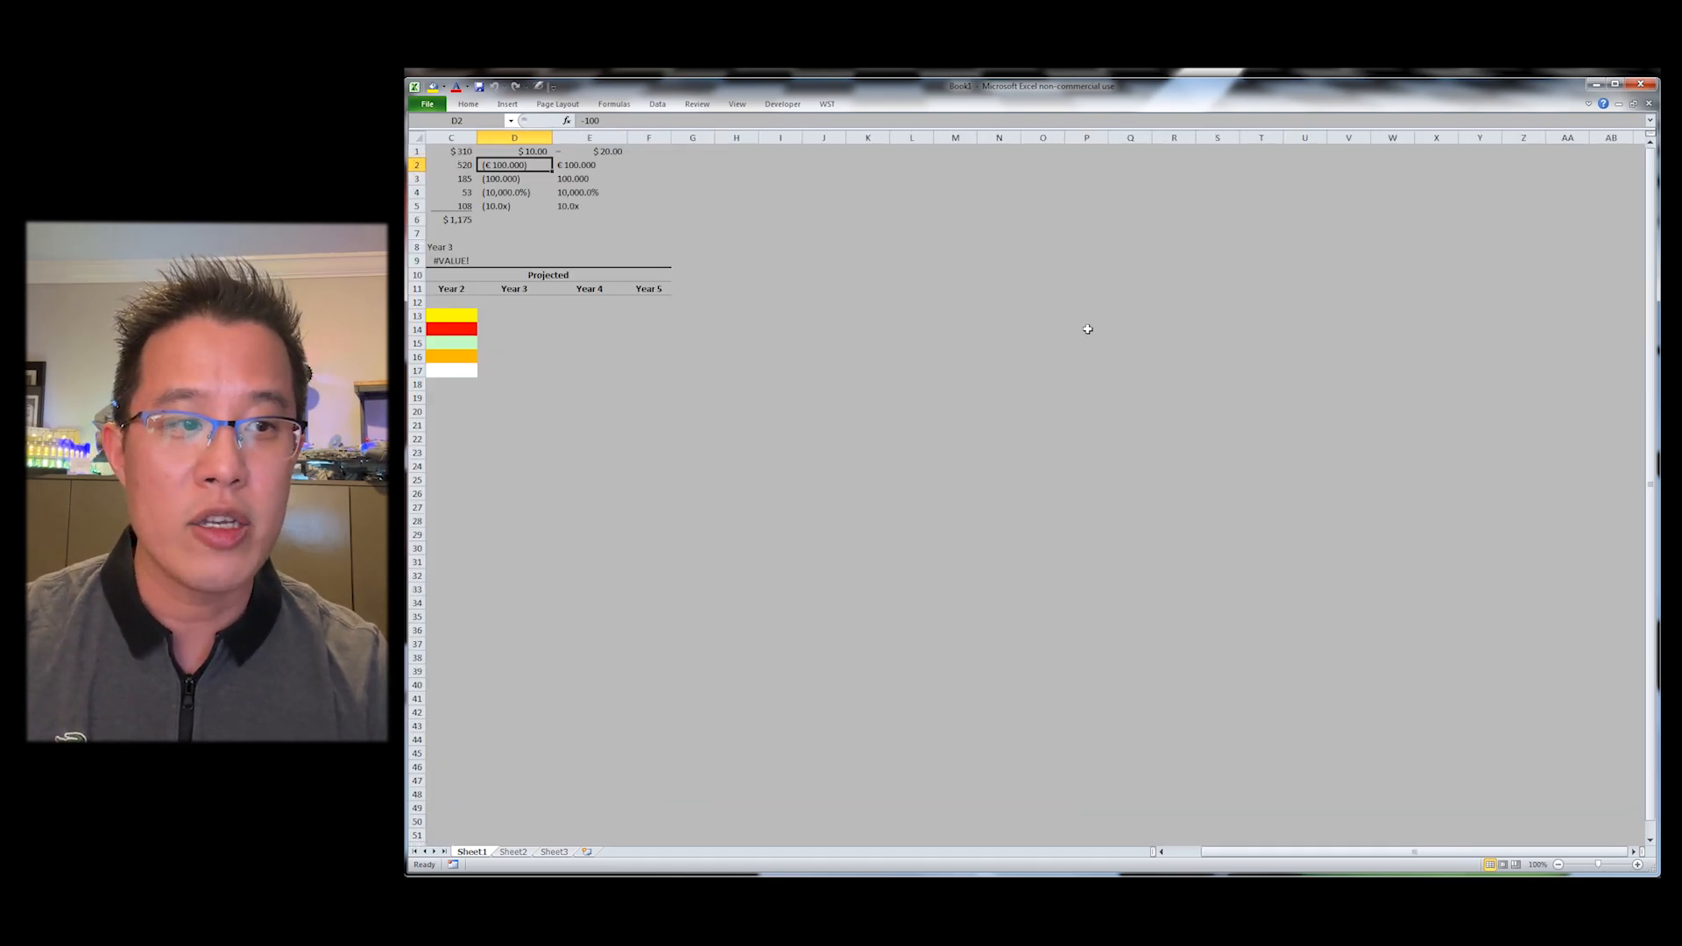
pyautogui.scroll(2, 1088, 329)
pyautogui.scroll(-2, 1087, 328)
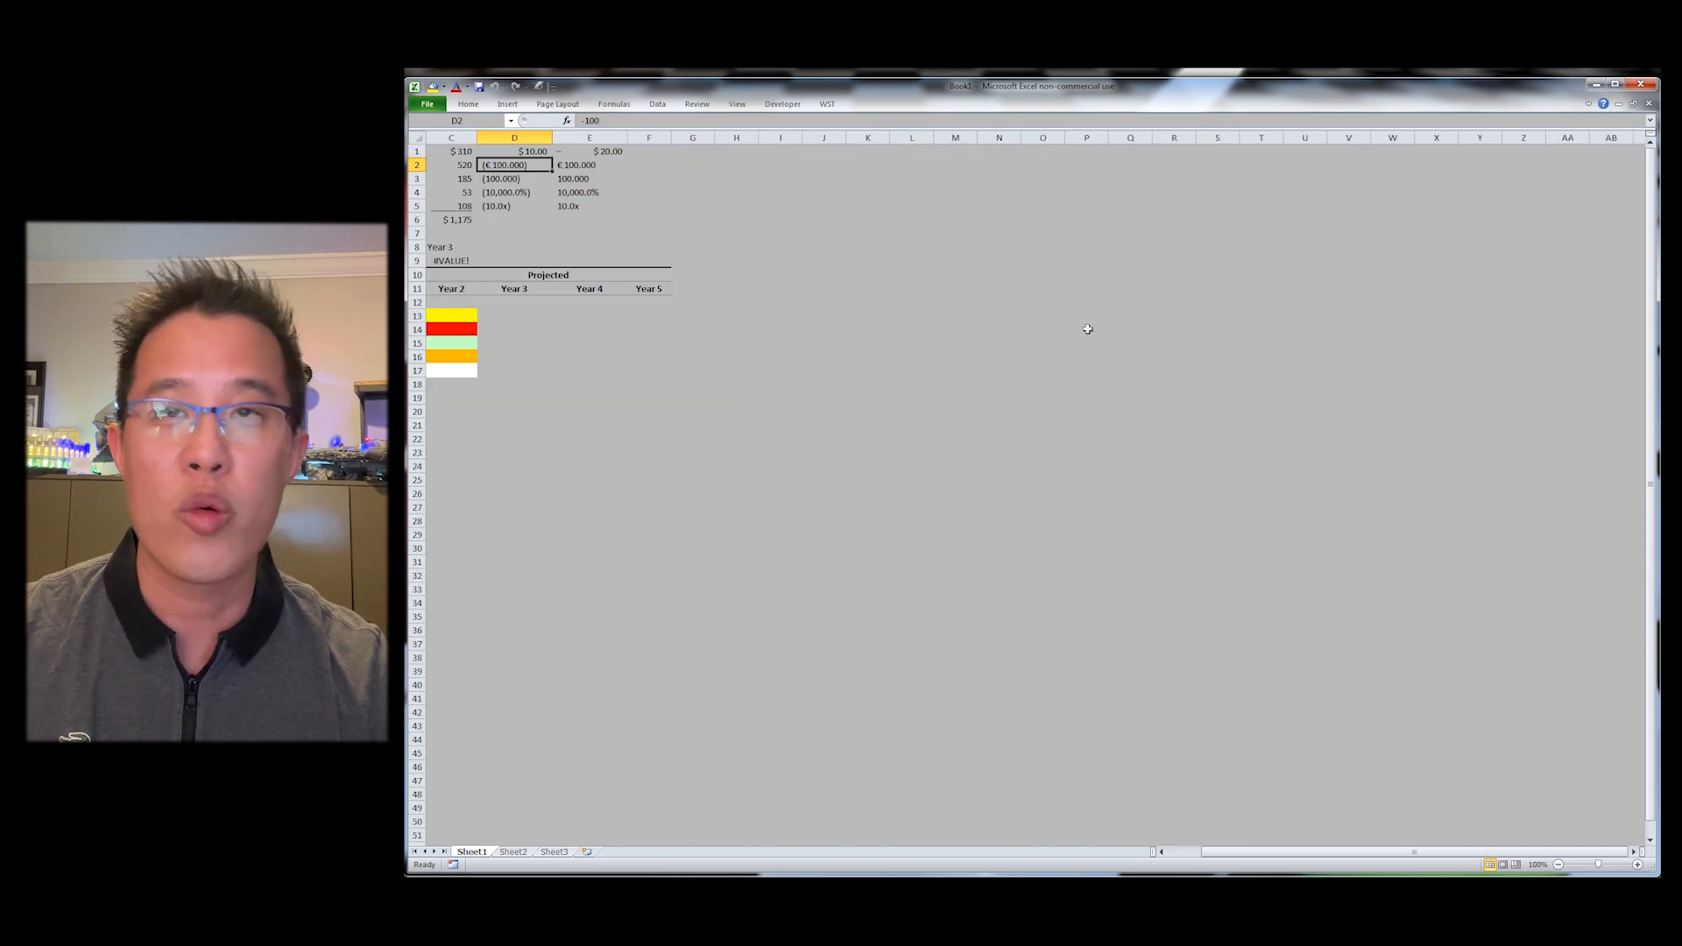
# Step: Reset all WST preferences back to their defaults
pyautogui.hotkey('ctrl', 'Home')
pyautogui.hotkey('alt', 'y')
pyautogui.press('o')
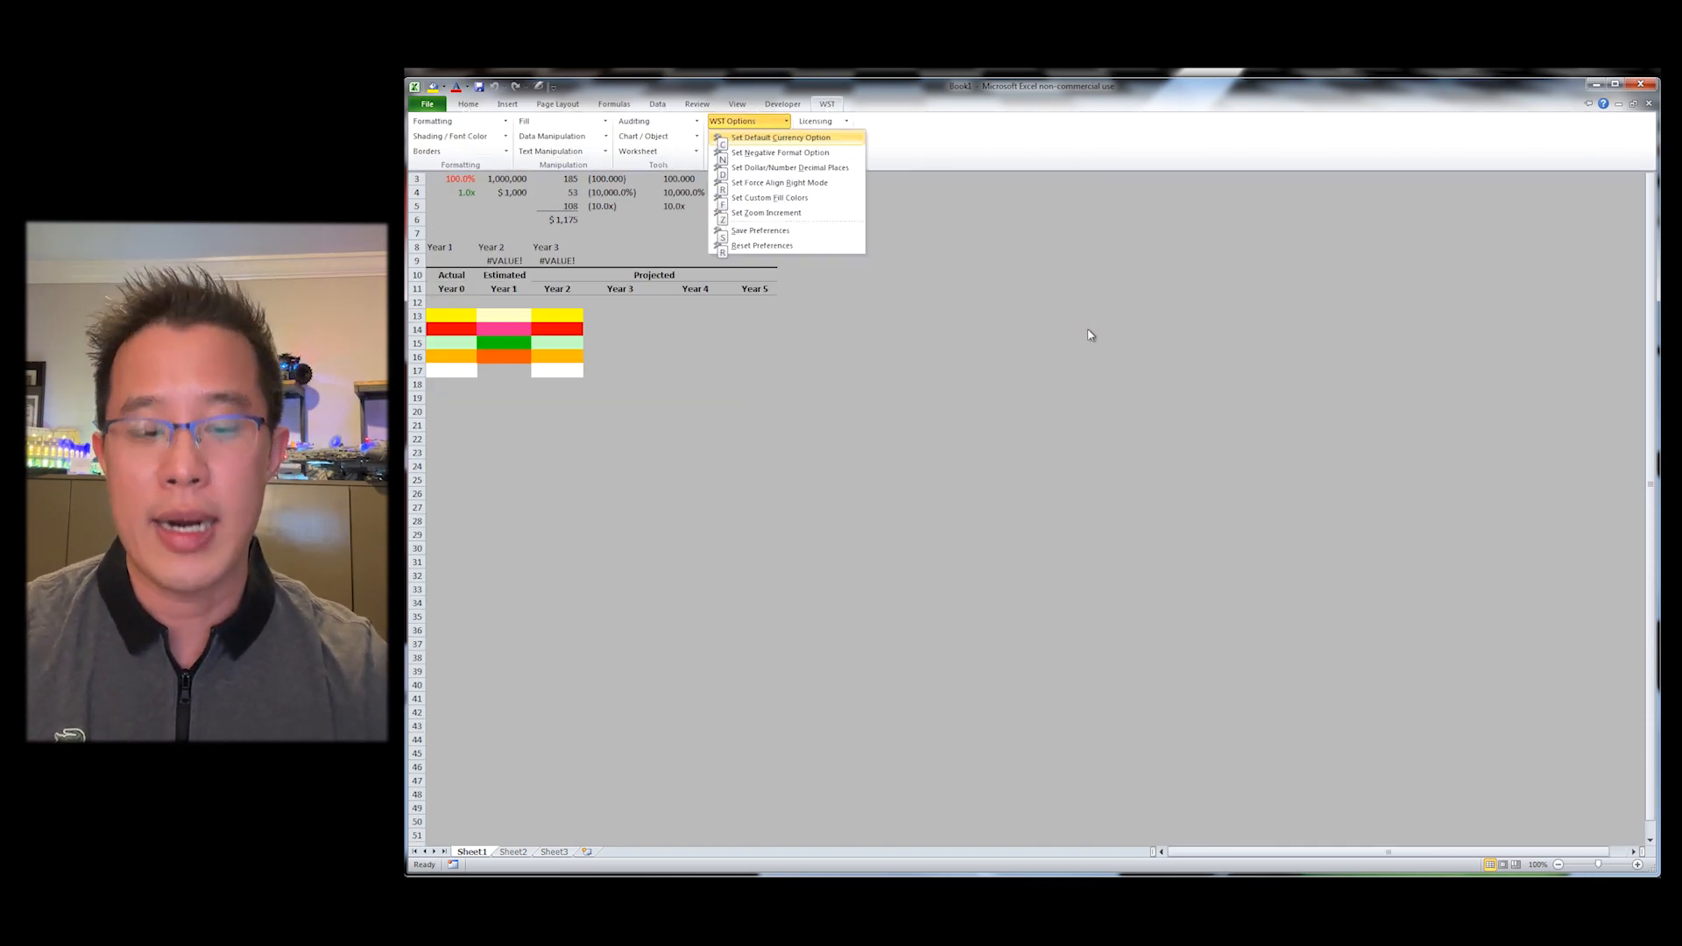
pyautogui.click(761, 246)
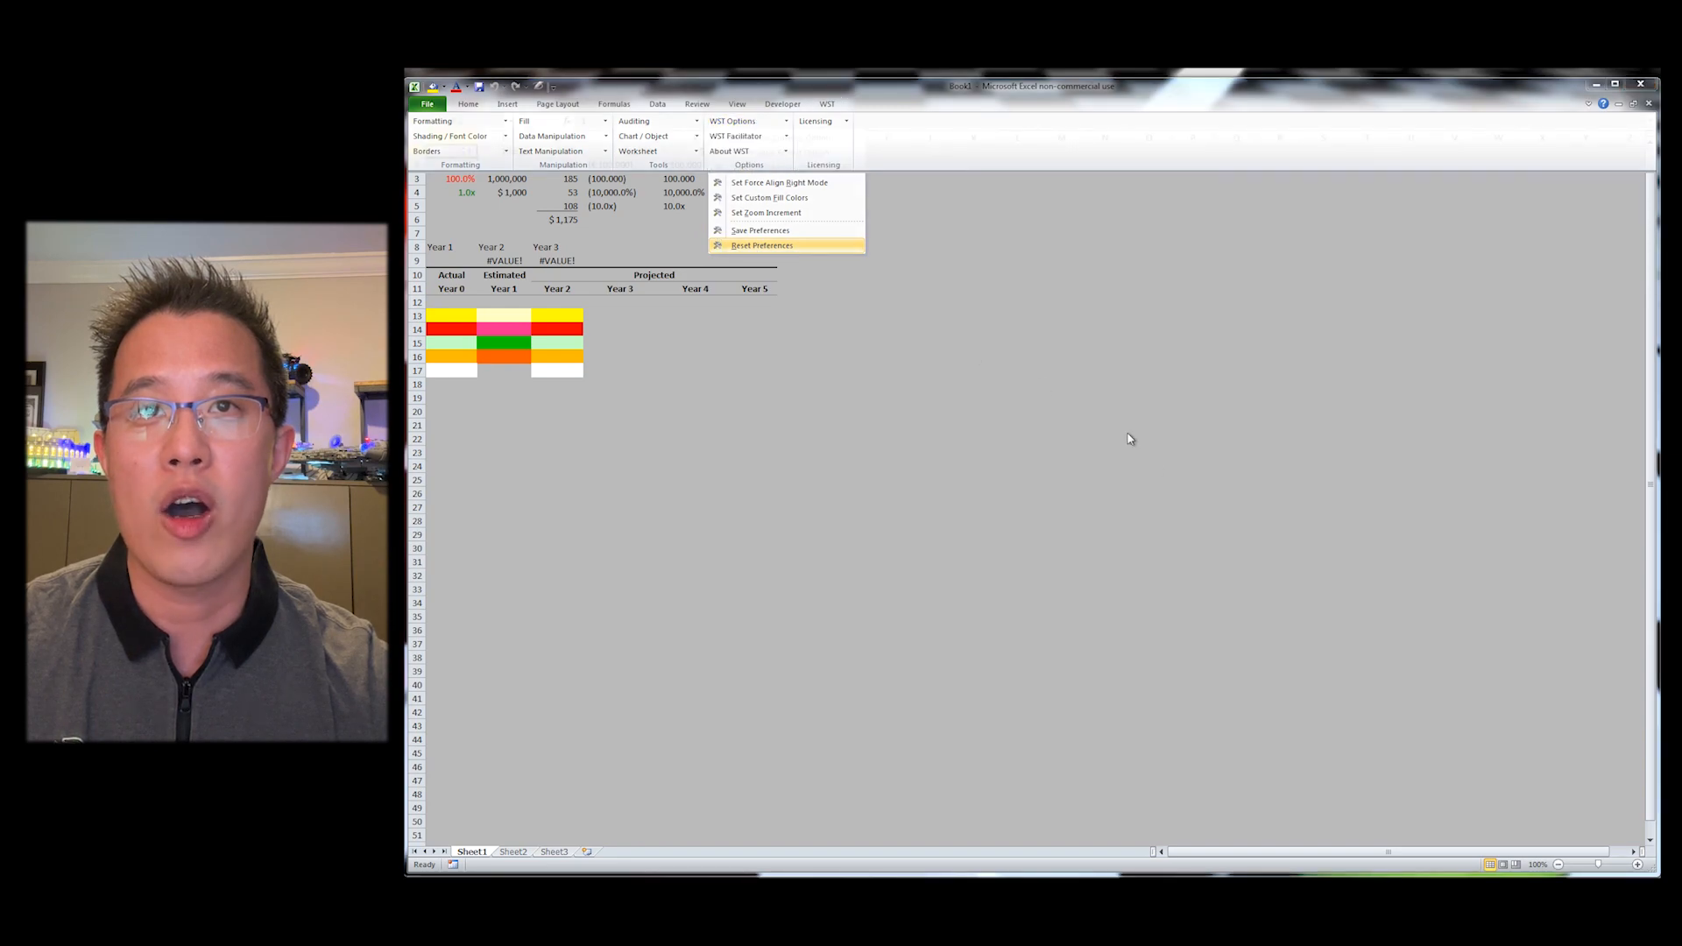
pyautogui.click(1056, 608)
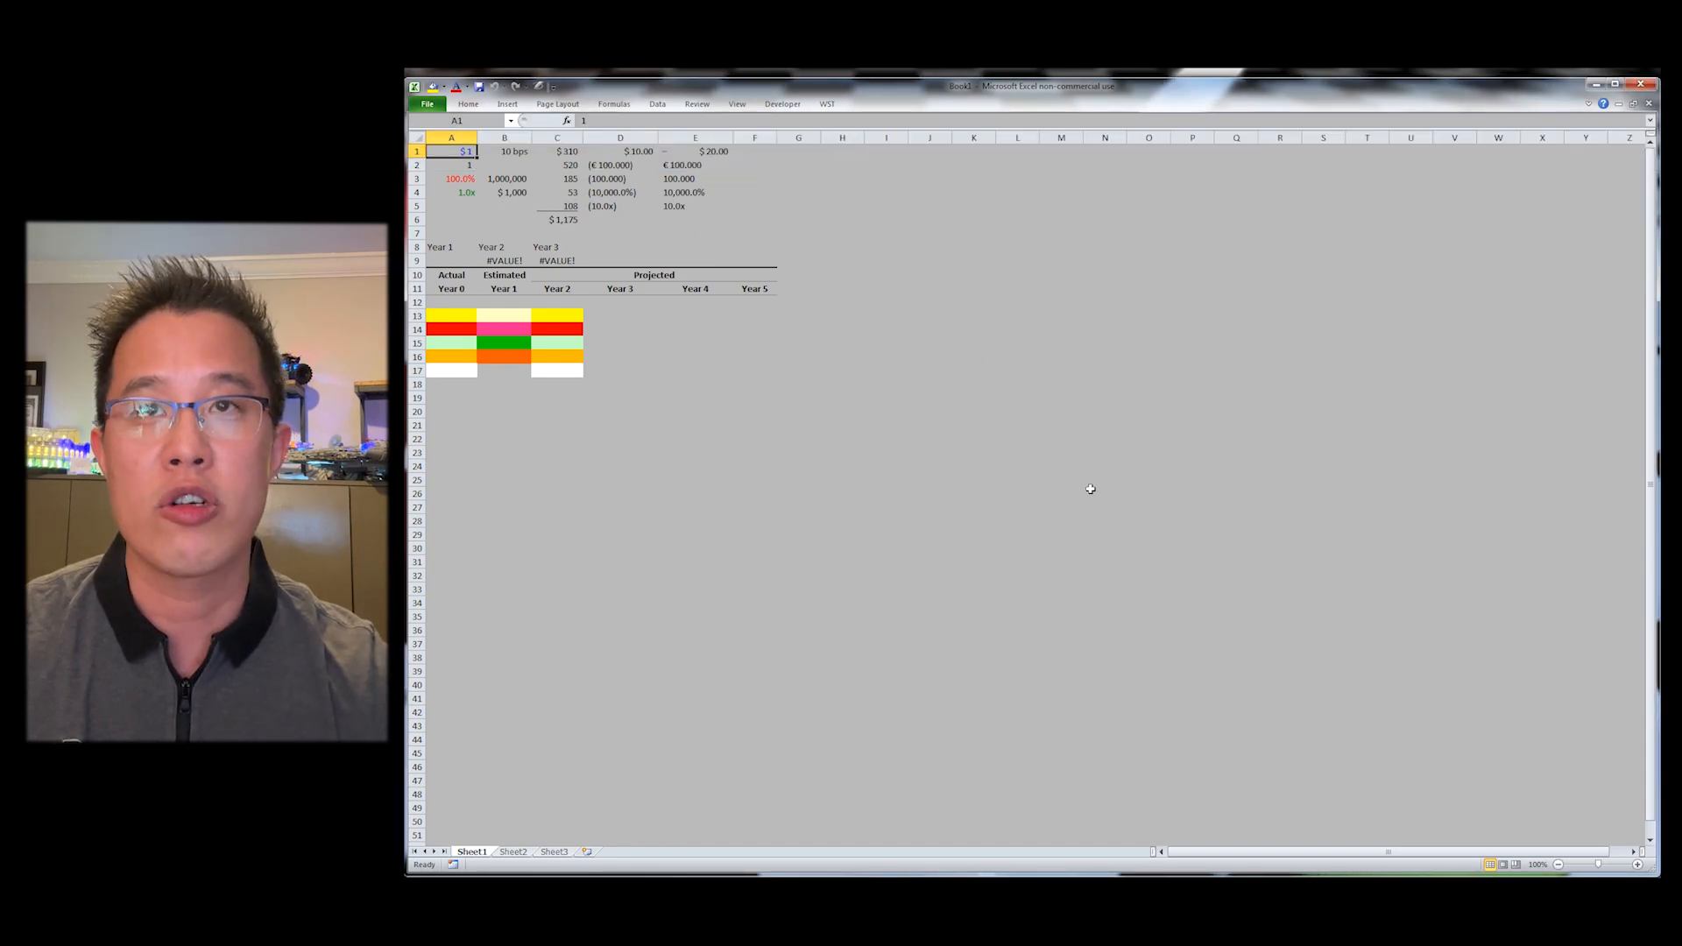
# Step: Apply the currency format to cell E2
pyautogui.hotkey('alt', 'w')
pyautogui.press('g')
pyautogui.press('Right')
pyautogui.press('Right')
pyautogui.press('Down')
pyautogui.press('Right')
pyautogui.press('Right')
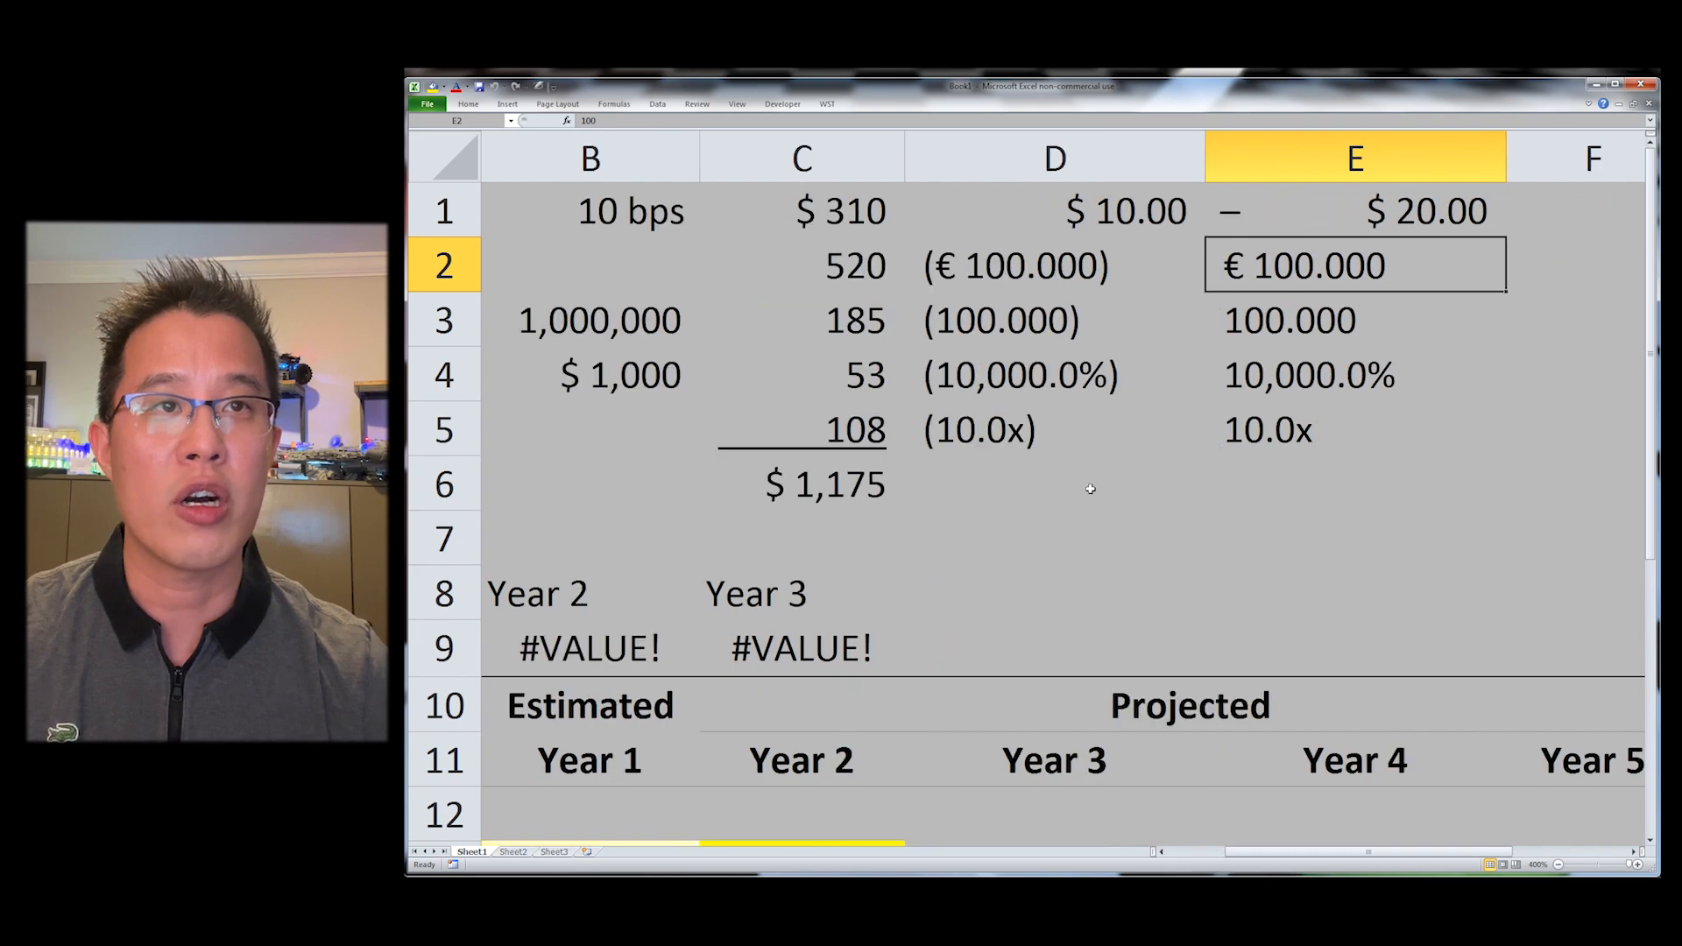
pyautogui.press('Right')
pyautogui.hotkey('alt', 'y')
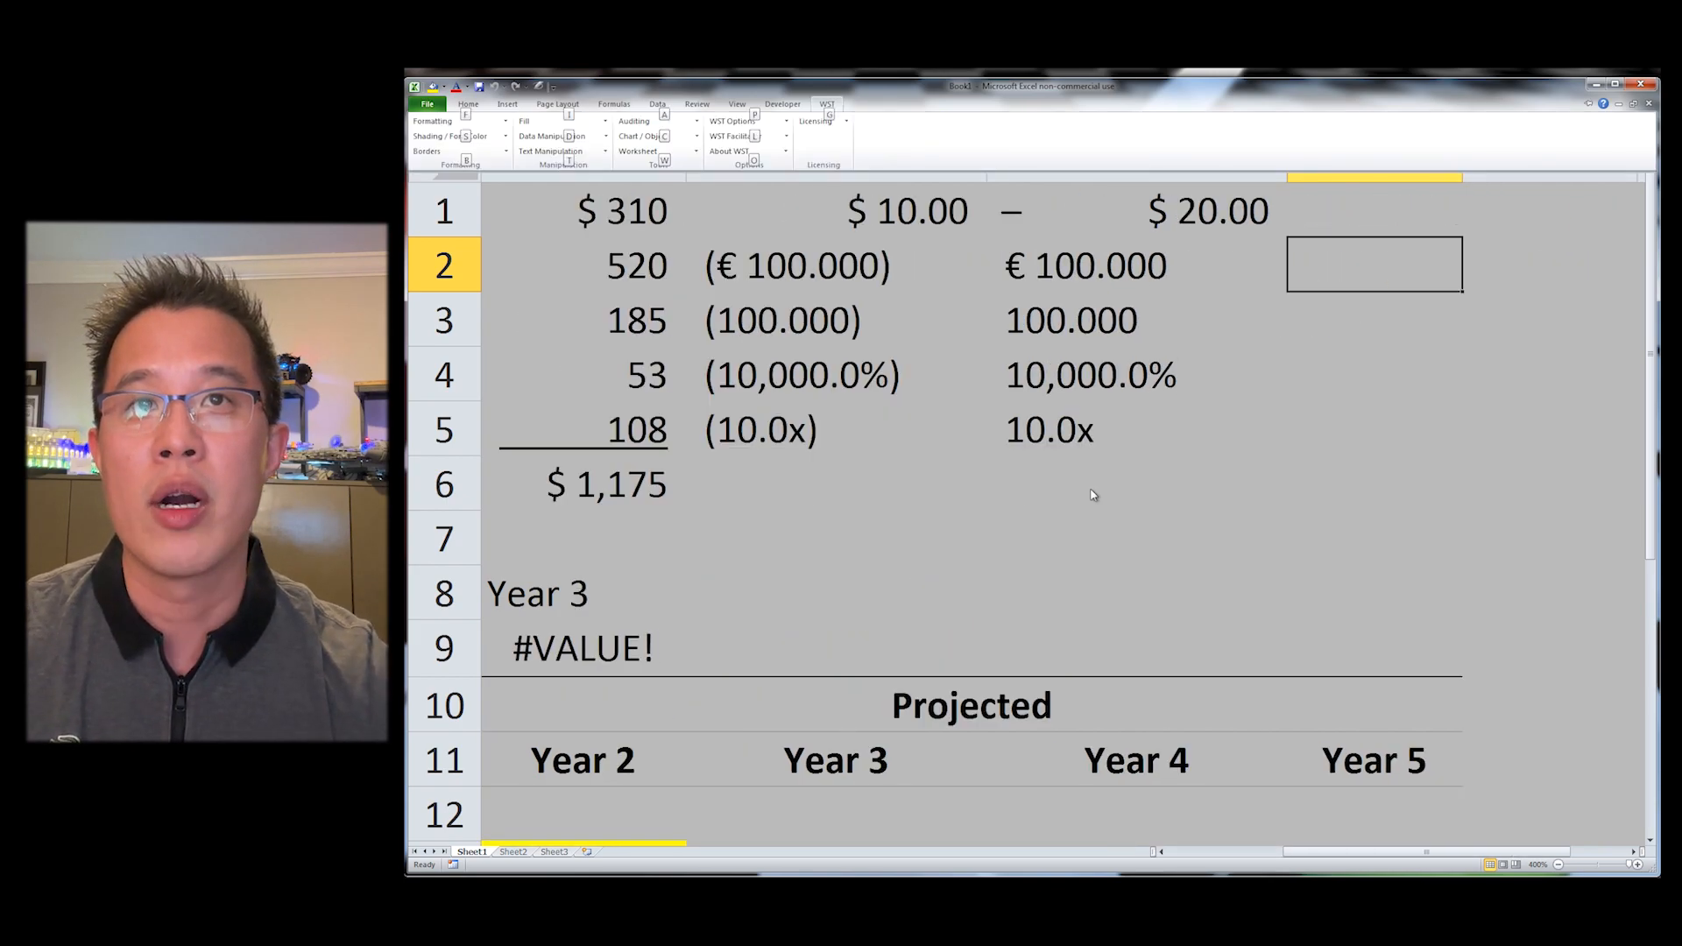
pyautogui.press('w')
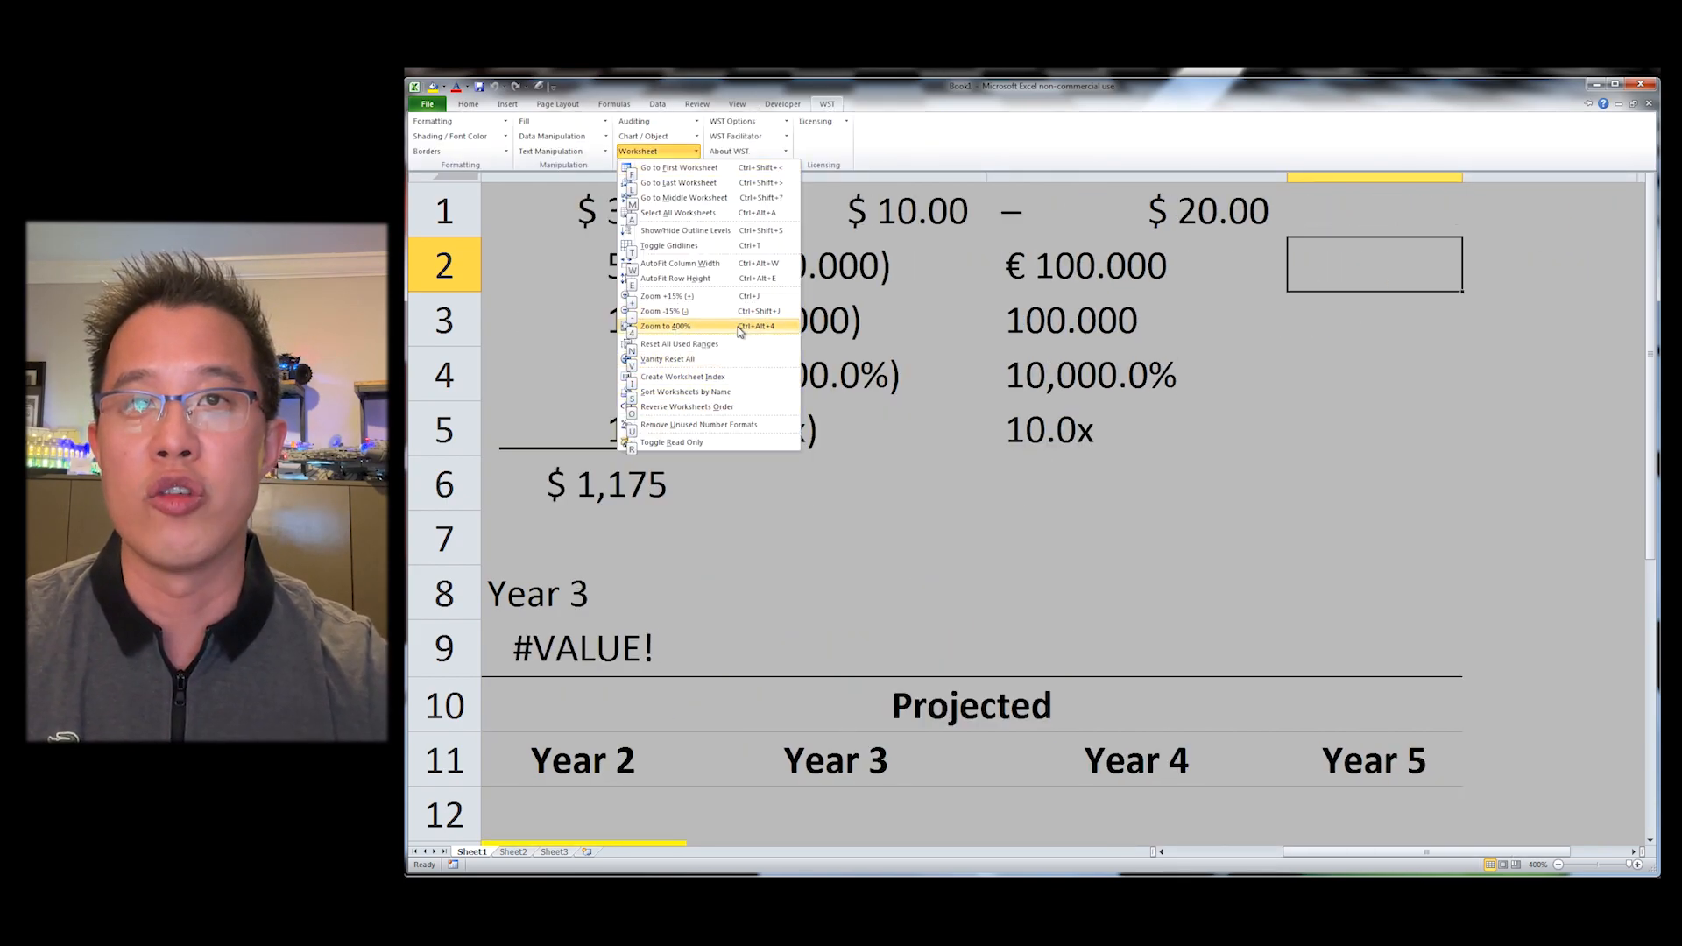
pyautogui.click(900, 433)
pyautogui.press('Left')
pyautogui.press('Left')
pyautogui.press('Left')
pyautogui.press('Right')
pyautogui.press('Right')
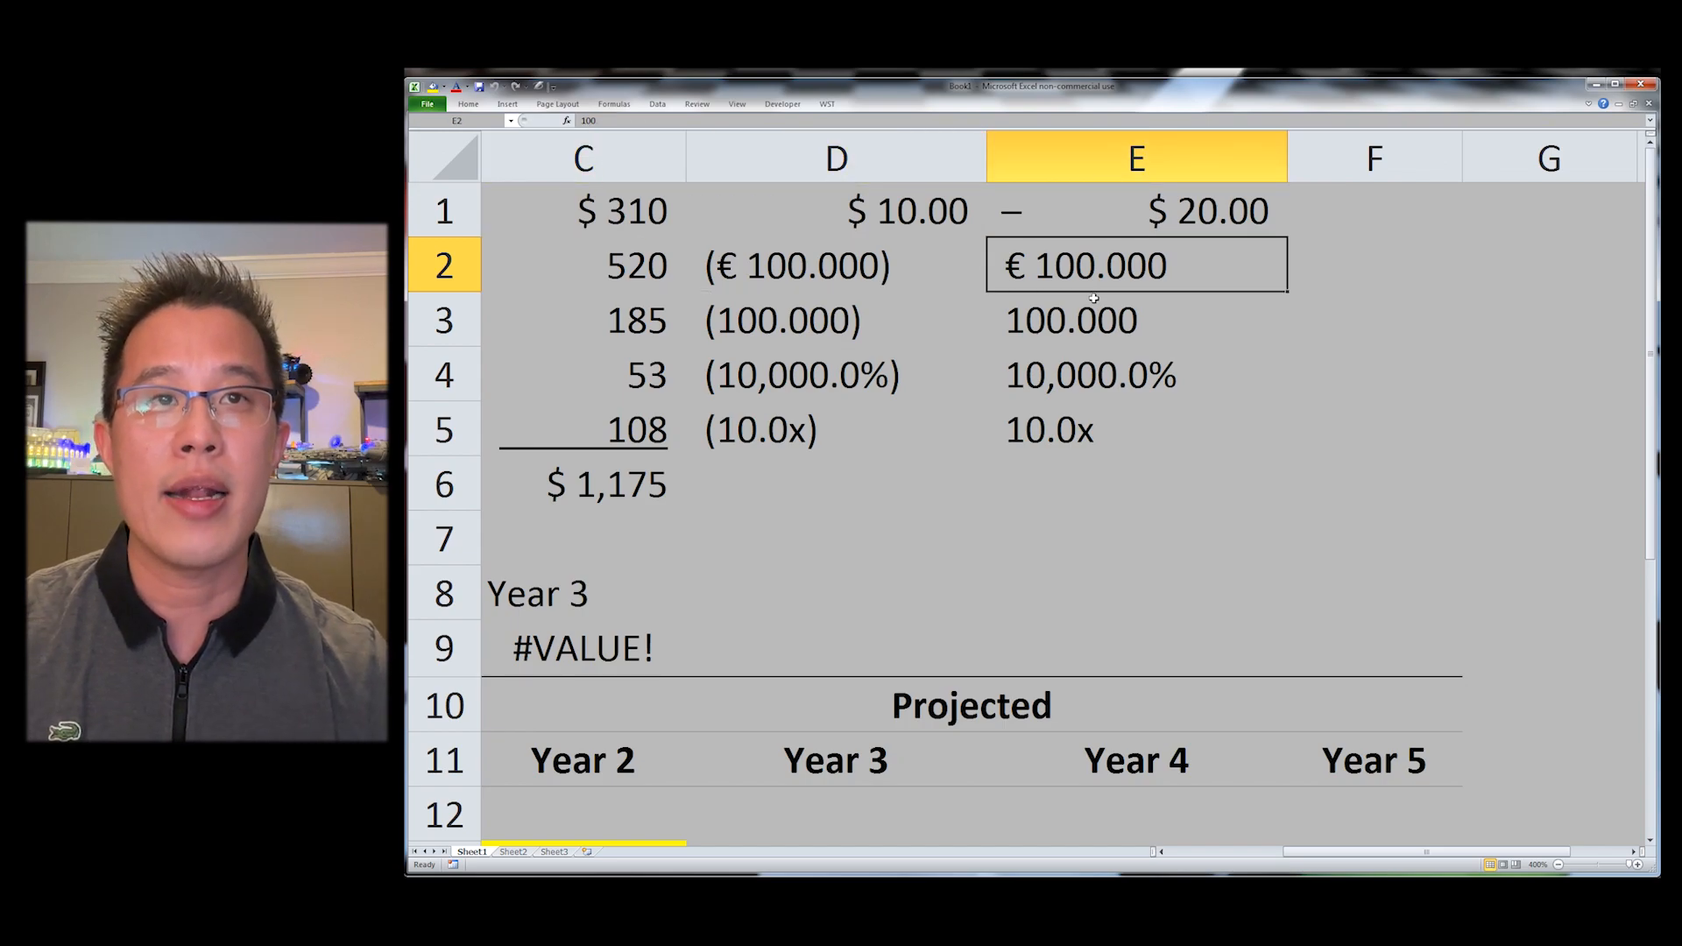
pyautogui.hotkey('ctrl', 'shift', '4')
pyautogui.press('Down')
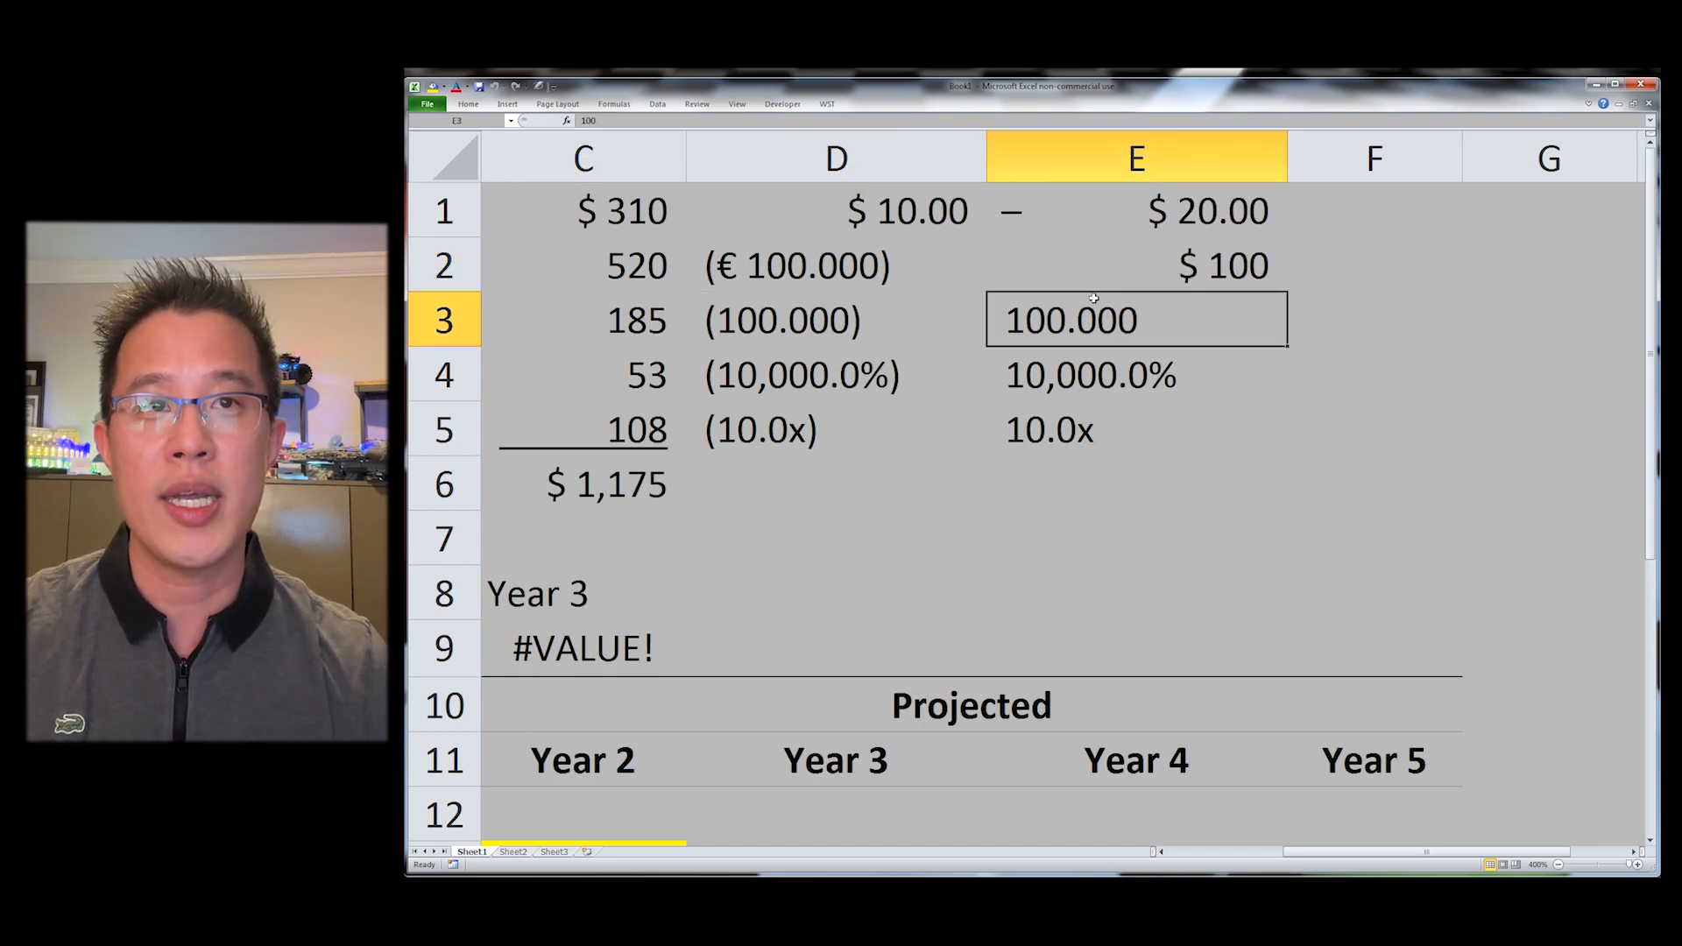
# Step: Apply the number, percentage and multiple formats to E3, E4 and E5 respectively
pyautogui.hotkey('ctrl', 'shift', '`')
pyautogui.press('Down')
pyautogui.hotkey('ctrl', 'shift', '5')
pyautogui.press('Down')
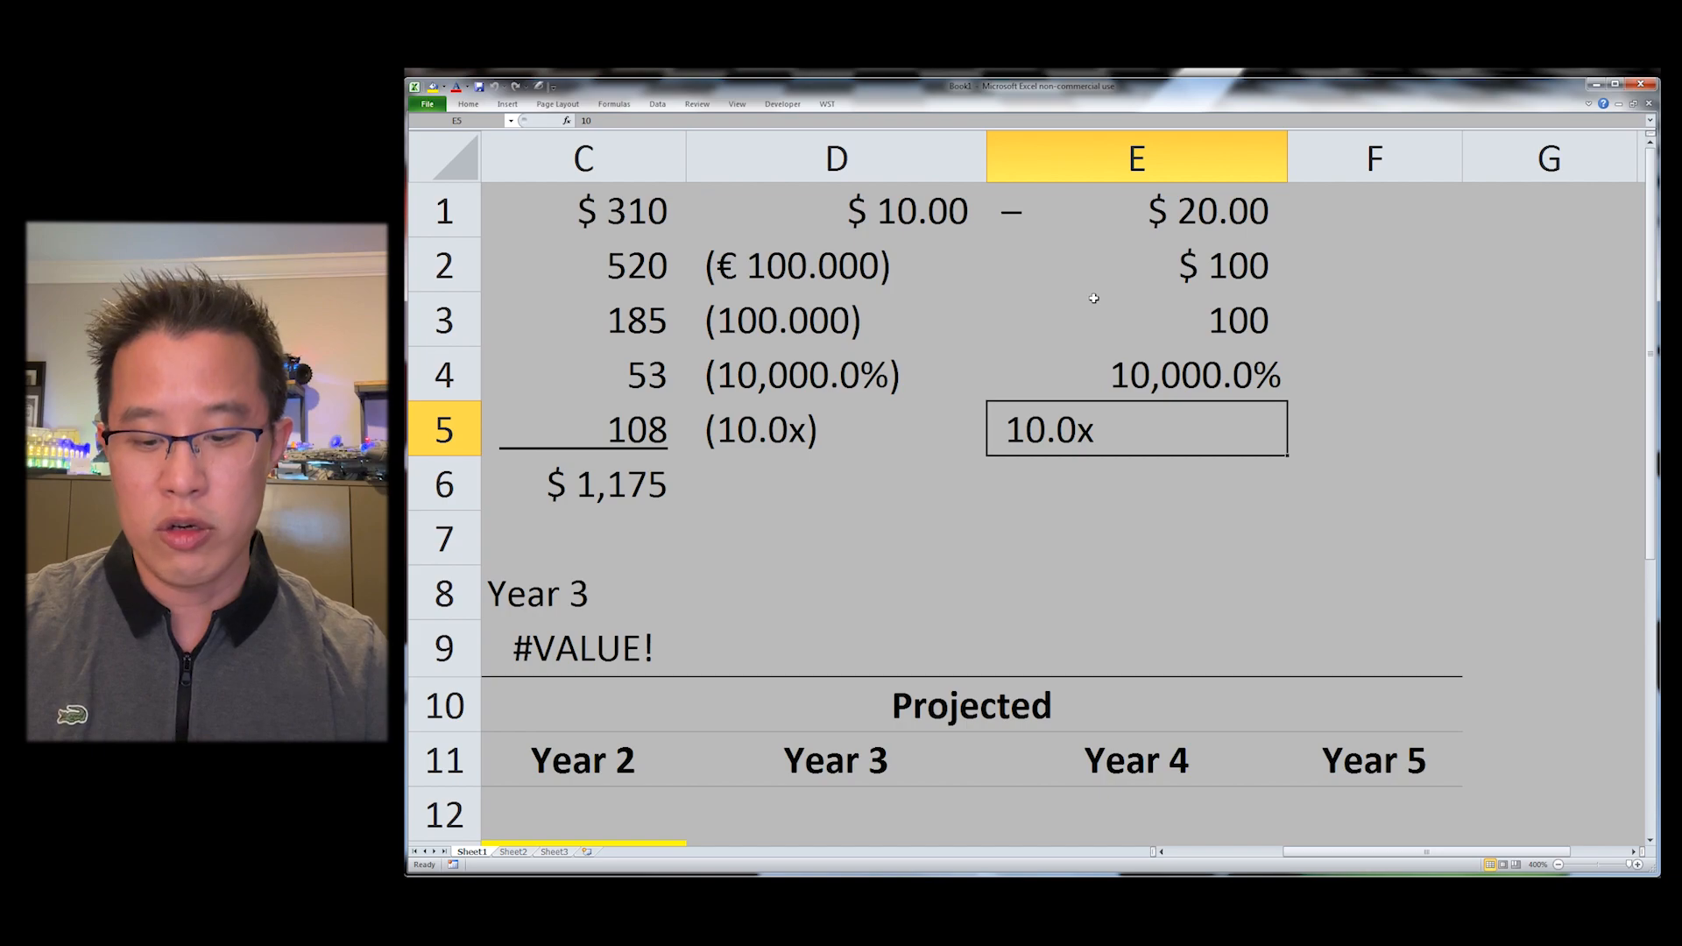
pyautogui.hotkey('ctrl', 'shift', '8')
# Step: Toggle the values in E2 through E5 to negative
pyautogui.press('Up')
pyautogui.press('Up')
pyautogui.press('Up')
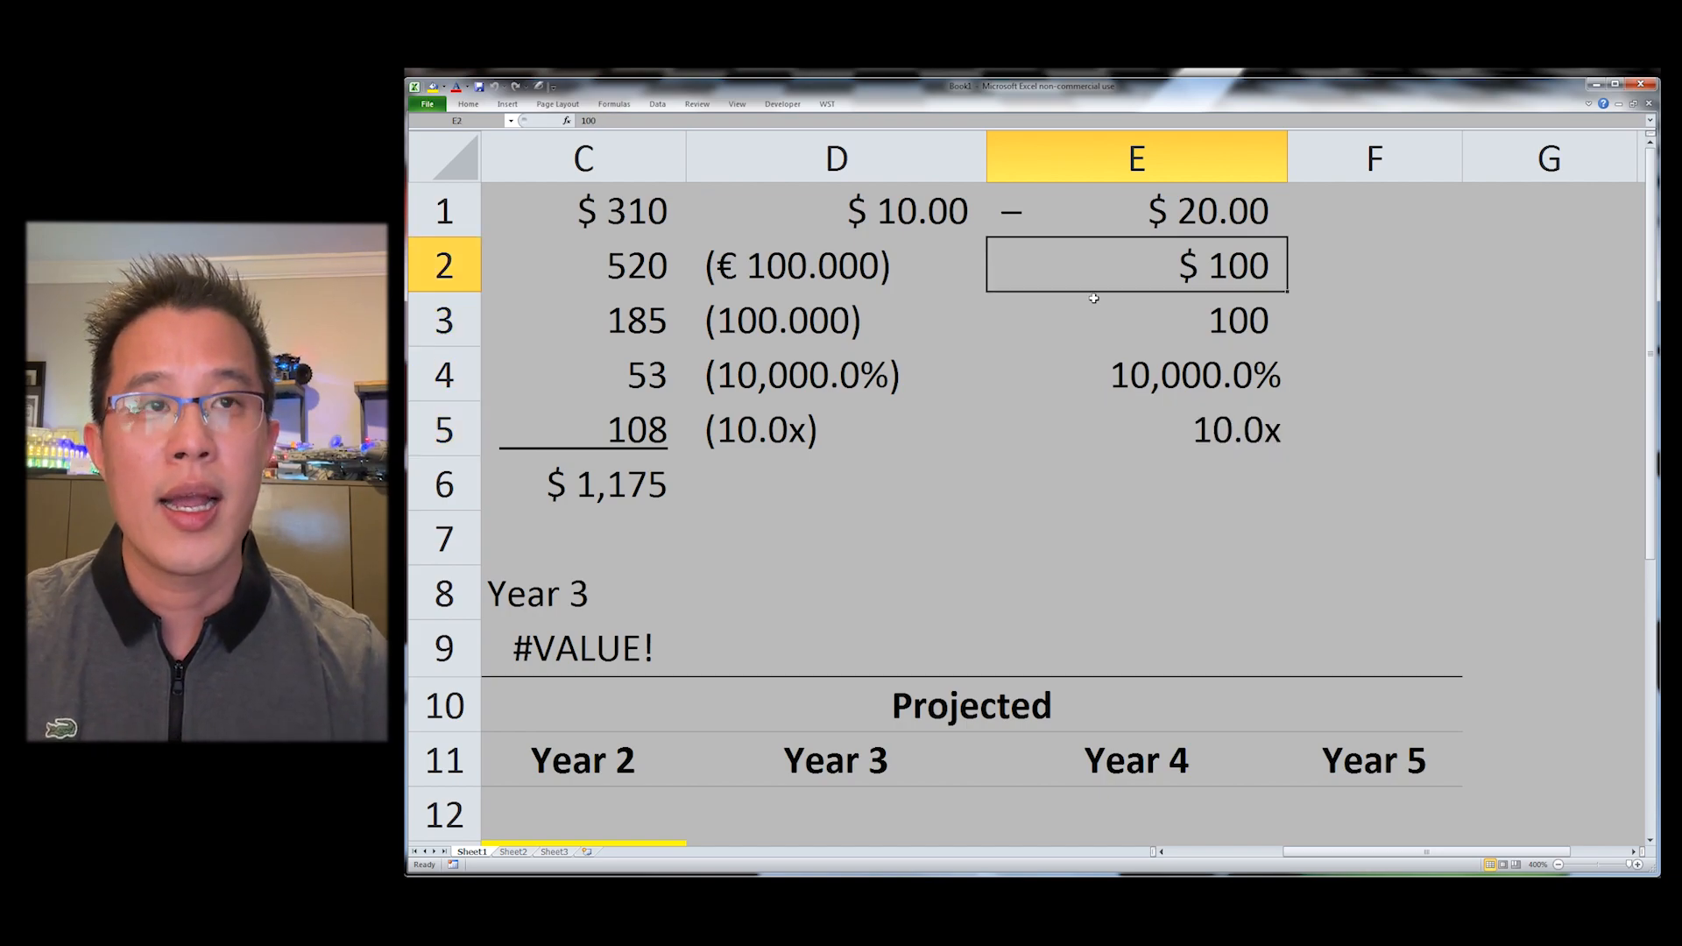
pyautogui.hotkey('shift', 'Down')
pyautogui.hotkey('shift', 'Down')
pyautogui.hotkey('shift', 'Down')
pyautogui.hotkey('ctrl', 'shift', '-')
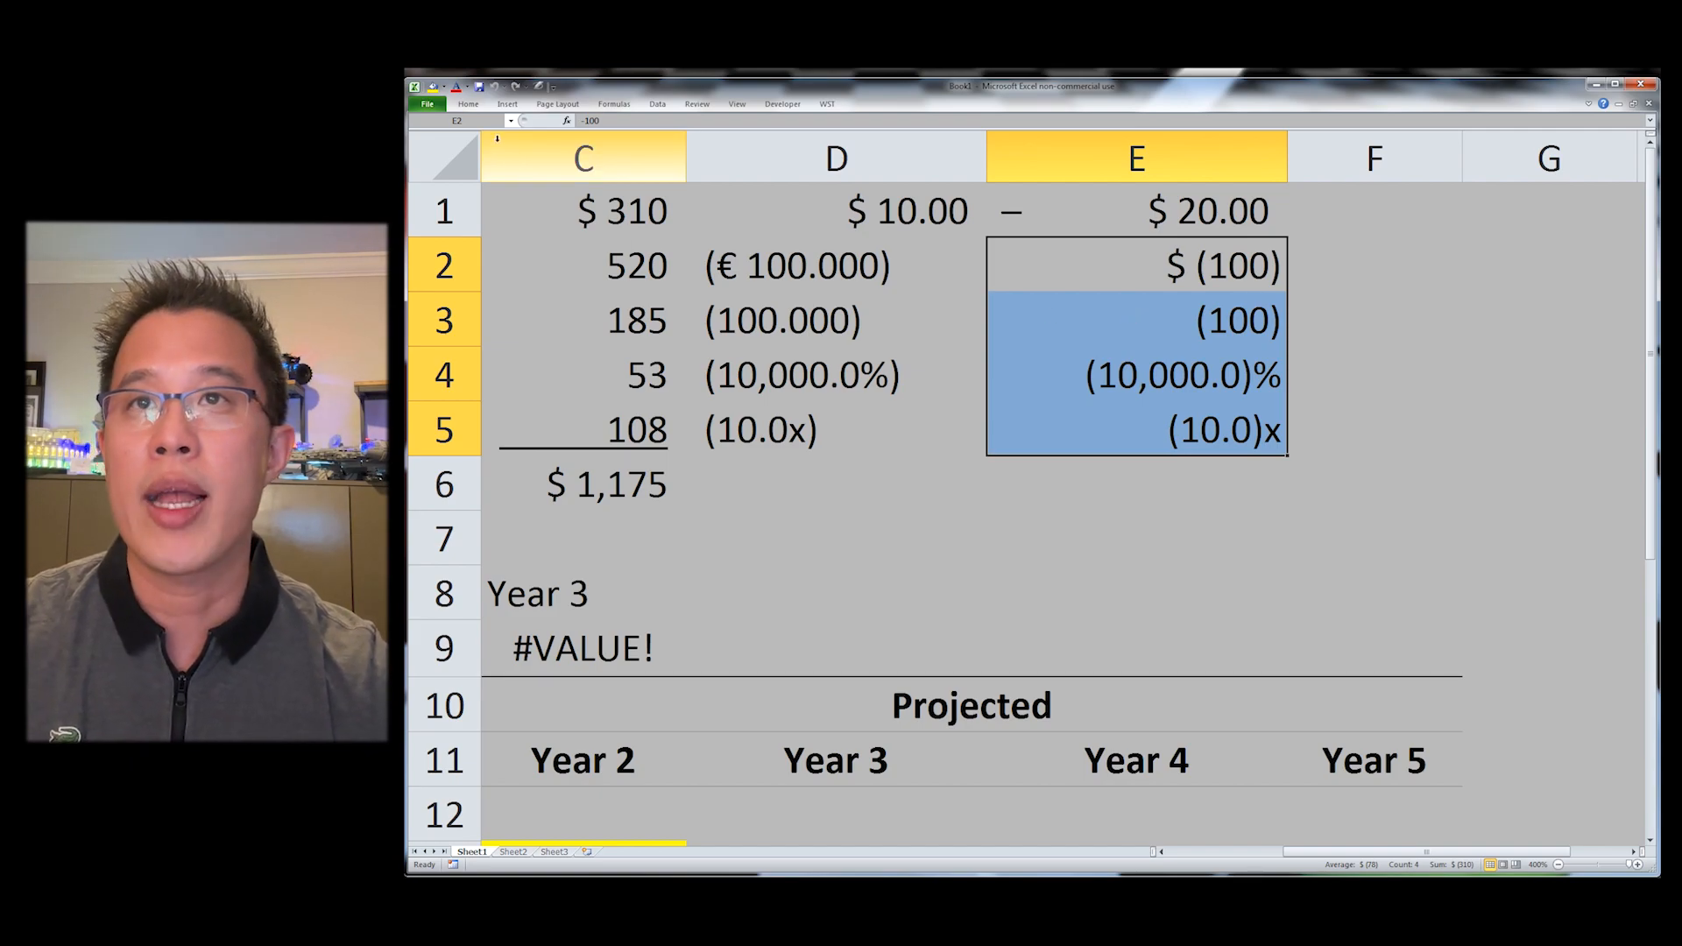
# Step: Try to left-align cells E2 through E5
pyautogui.click(468, 105)
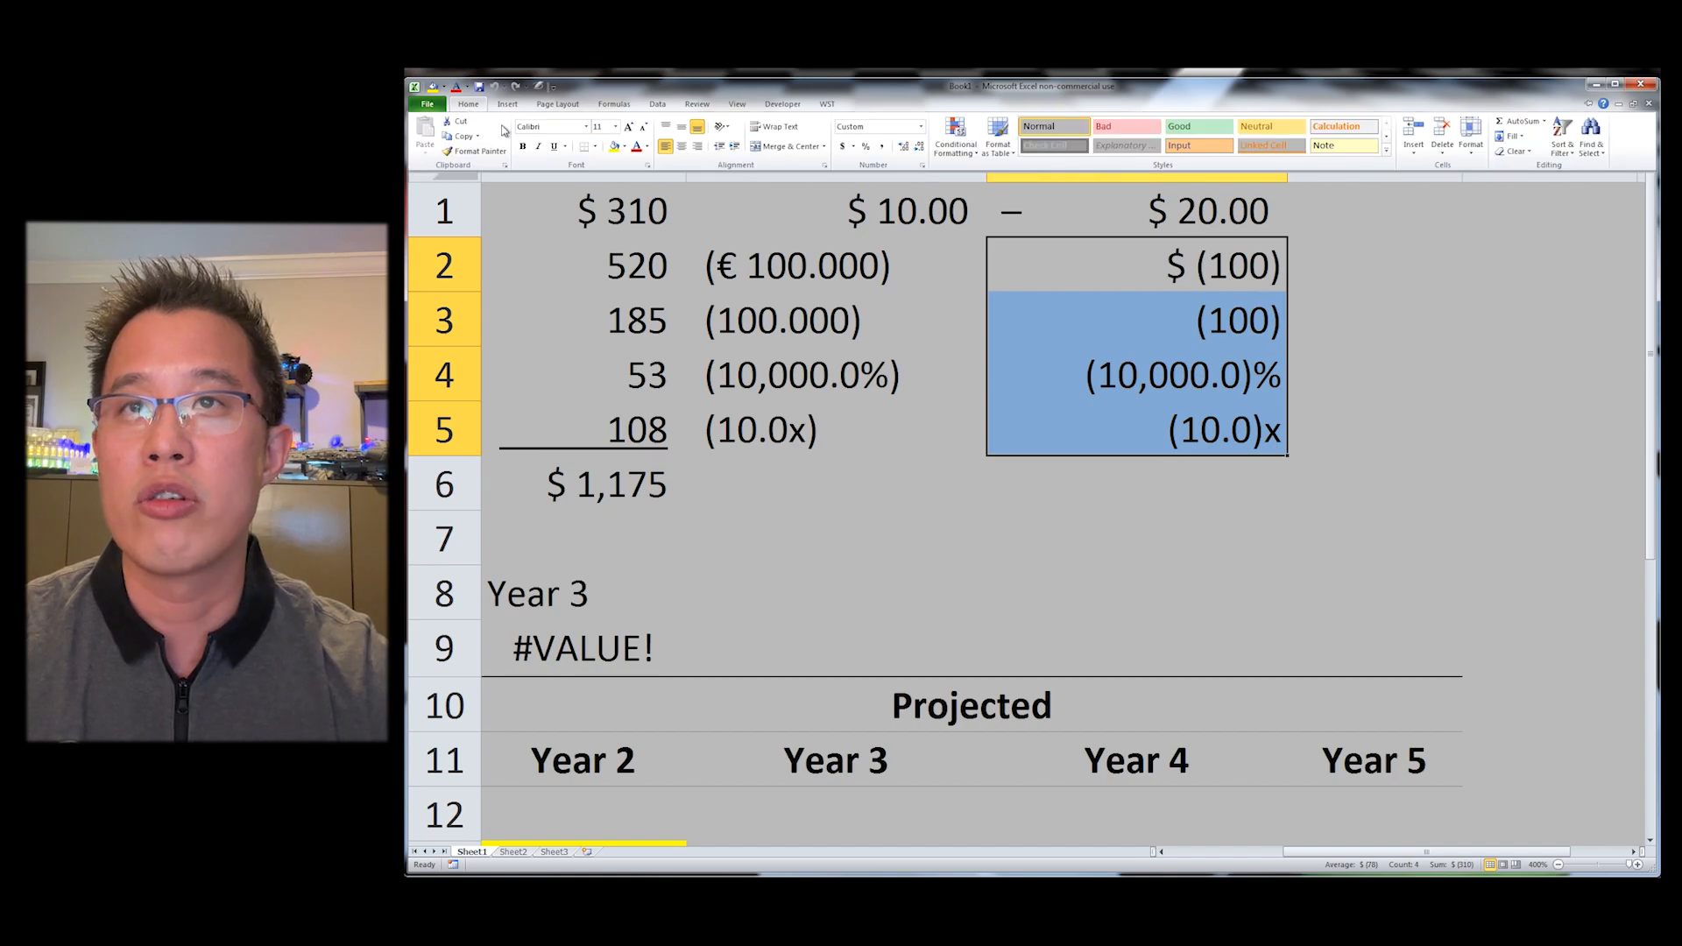
pyautogui.click(667, 156)
pyautogui.click(1235, 203)
pyautogui.click(1231, 252)
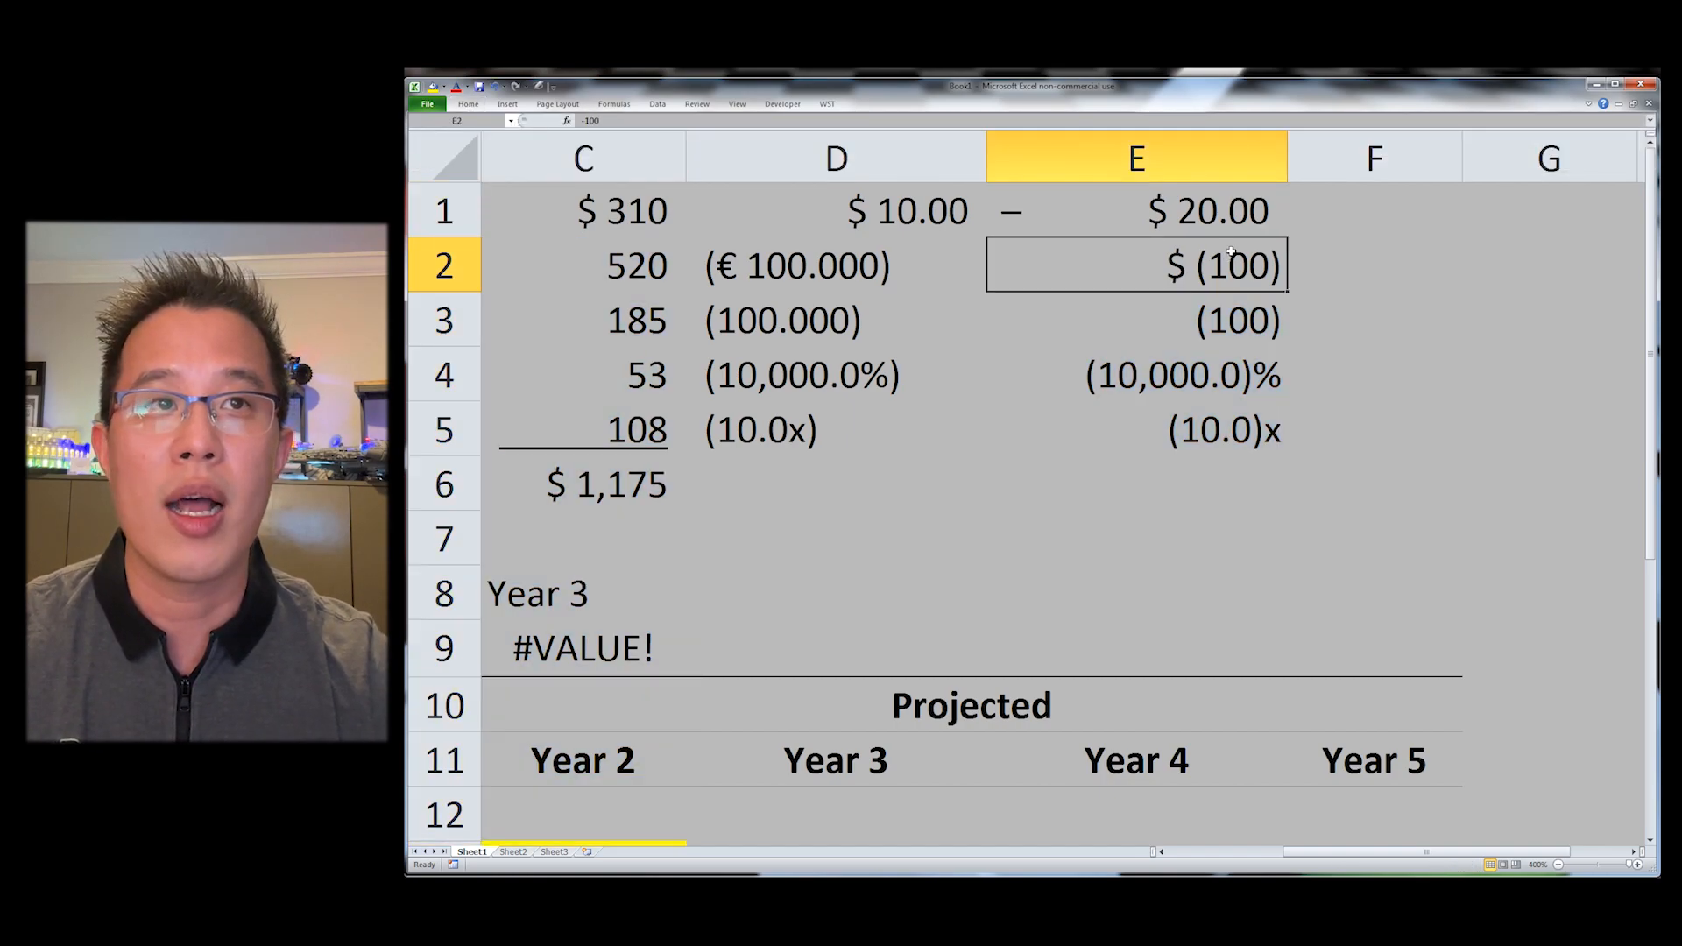
pyautogui.hotkey('ctrl', 'shift', 'Down')
pyautogui.click(467, 105)
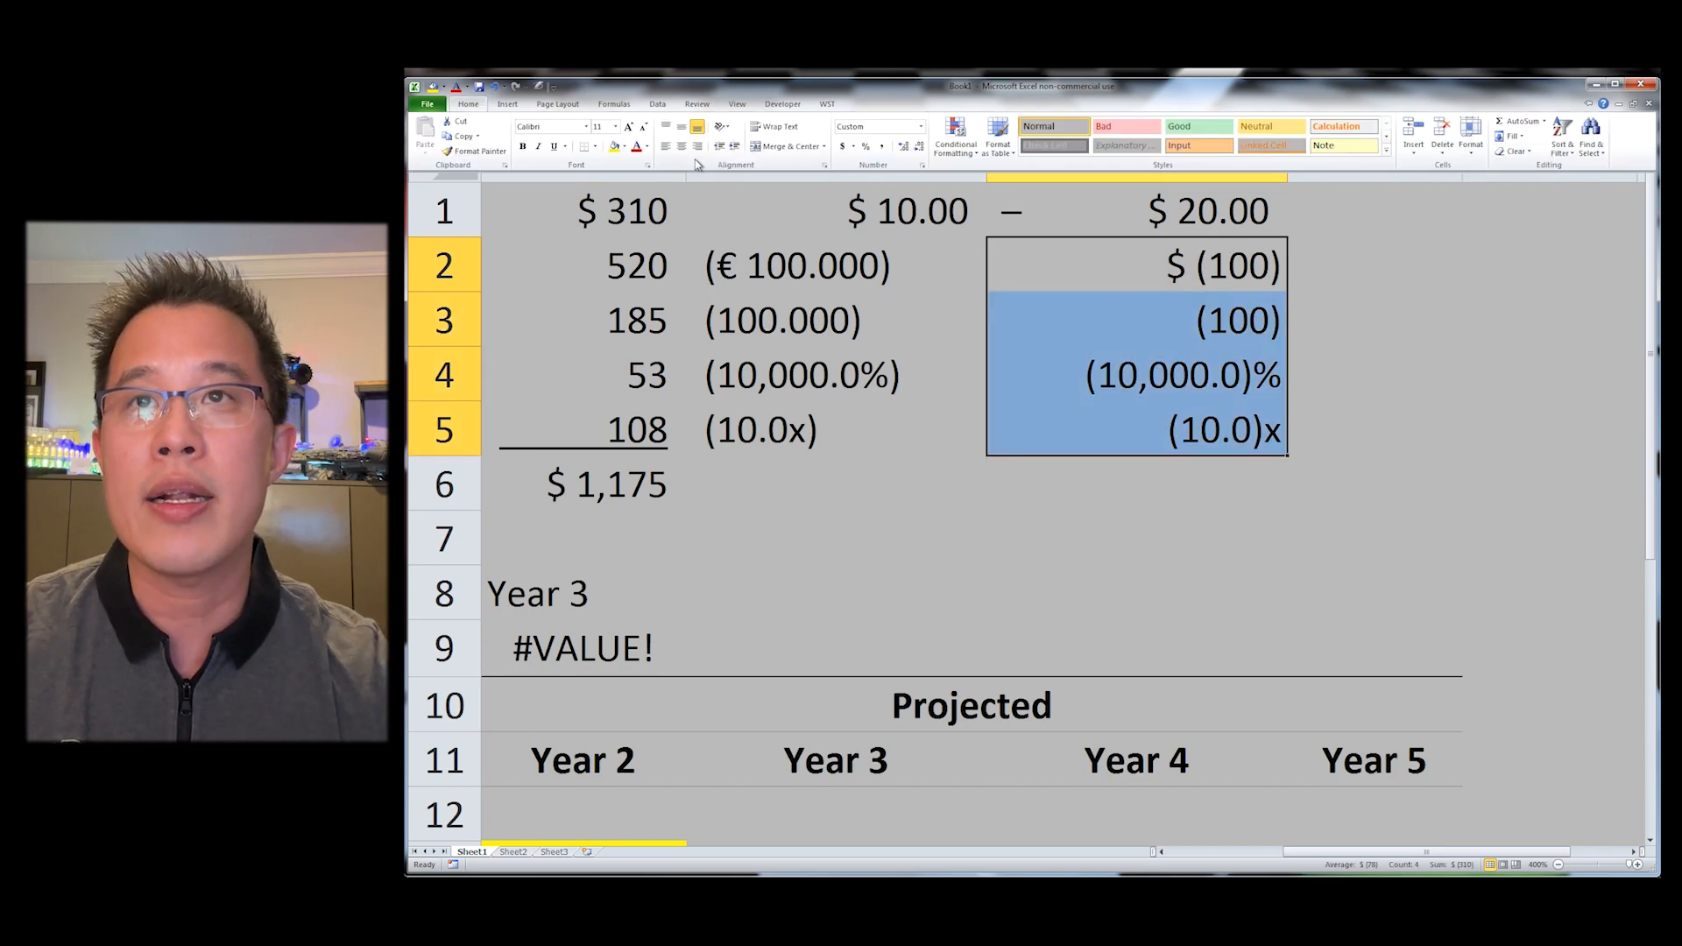
pyautogui.click(675, 154)
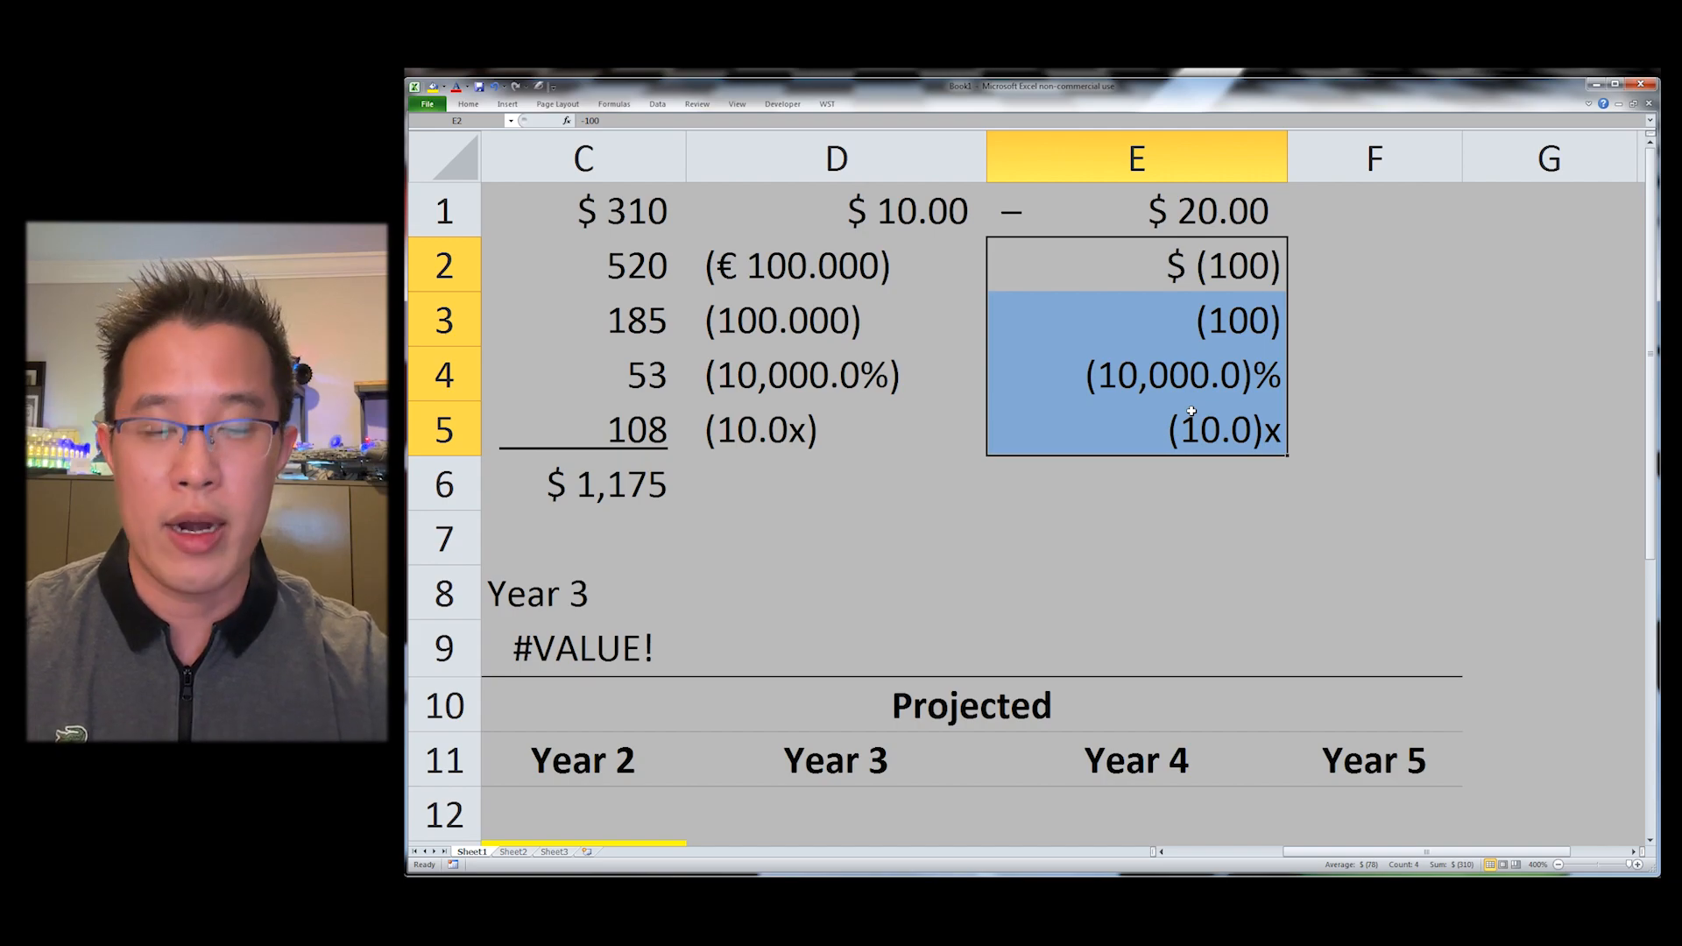
# Step: Switch to Sheet2 and turn off its gridlines
pyautogui.hotkey('ctrl', 'Home')
pyautogui.hotkey('alt', 'y')
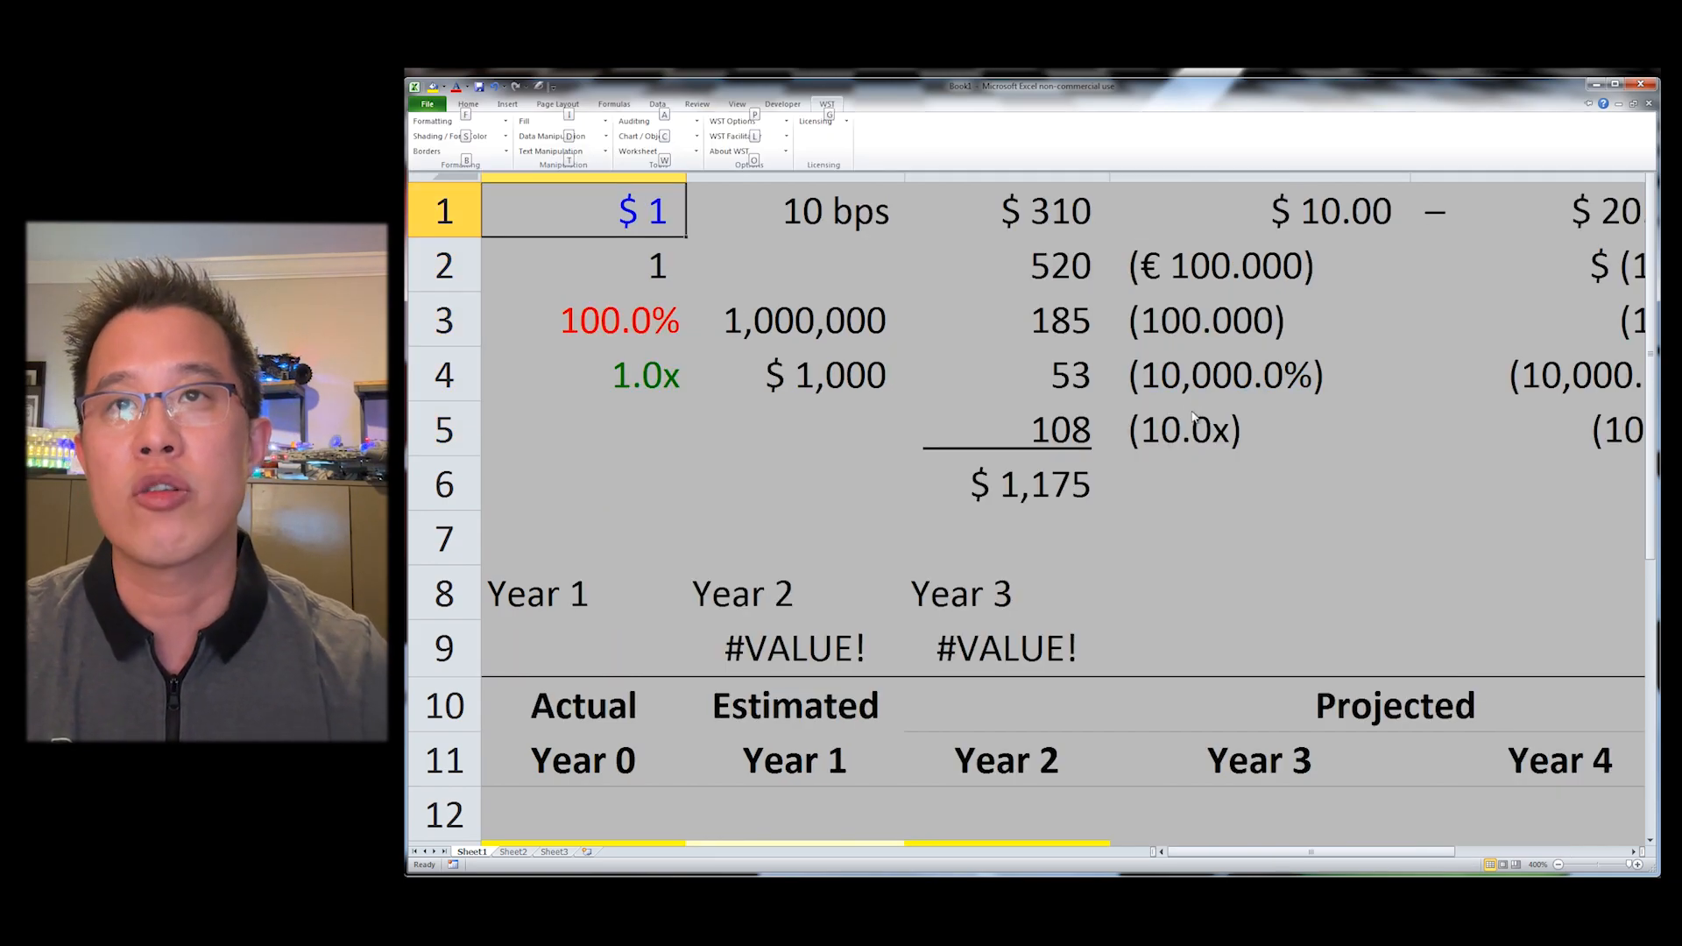
pyautogui.click(986, 358)
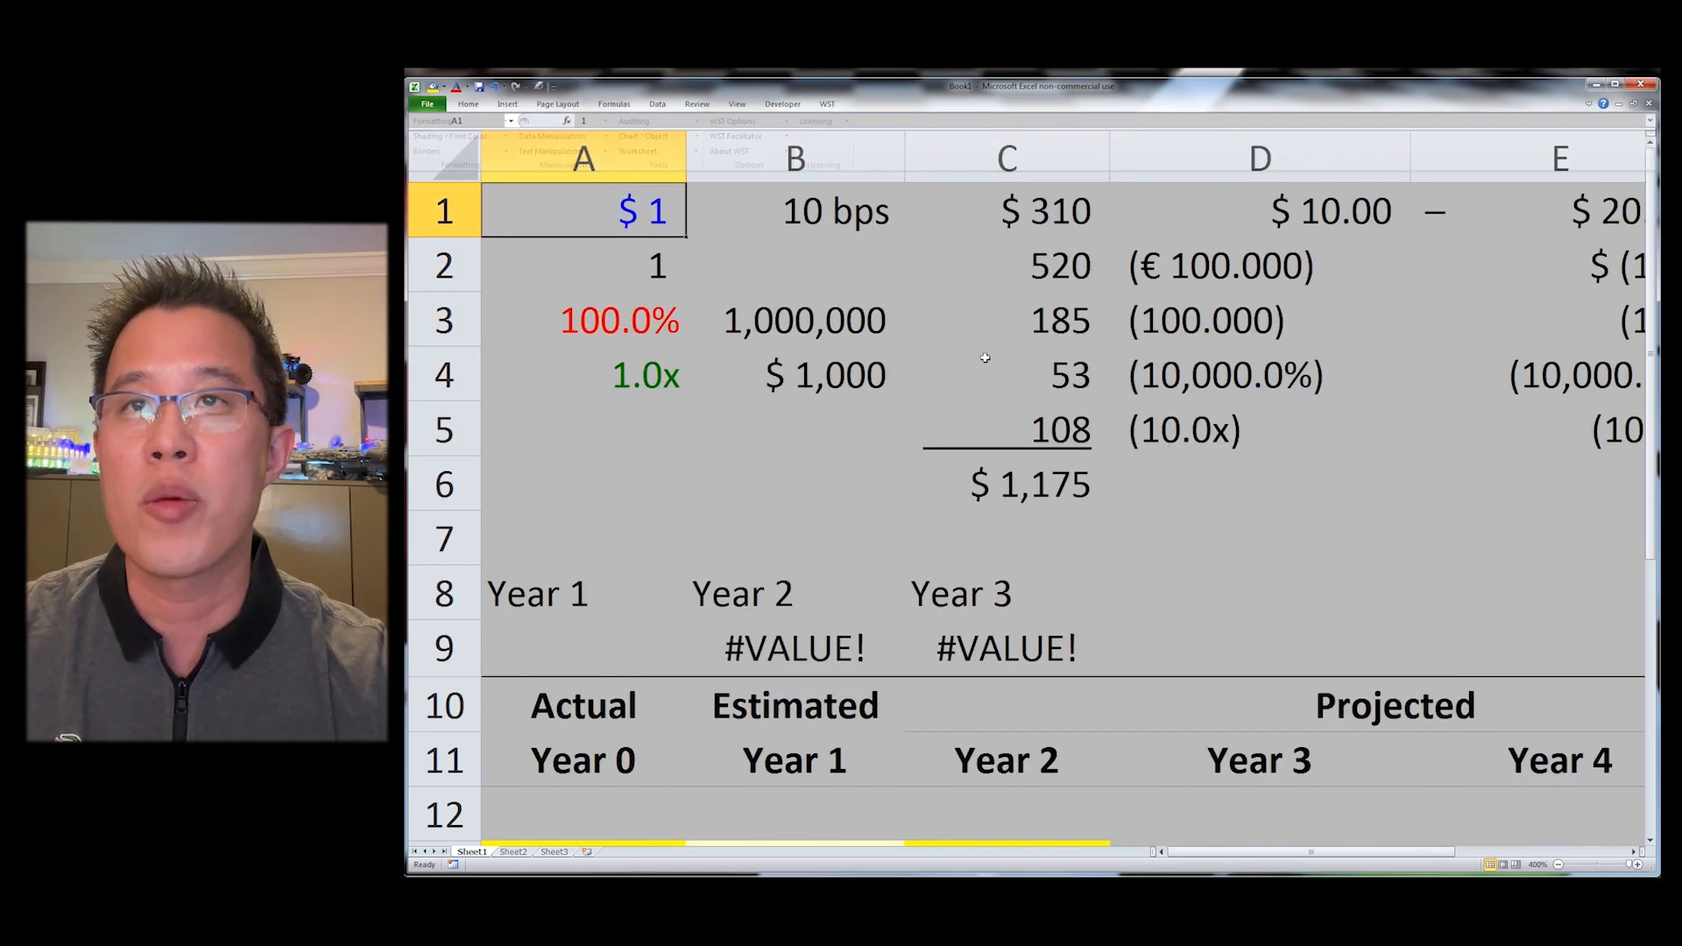
pyautogui.hotkey('ctrl', 'pagedown')
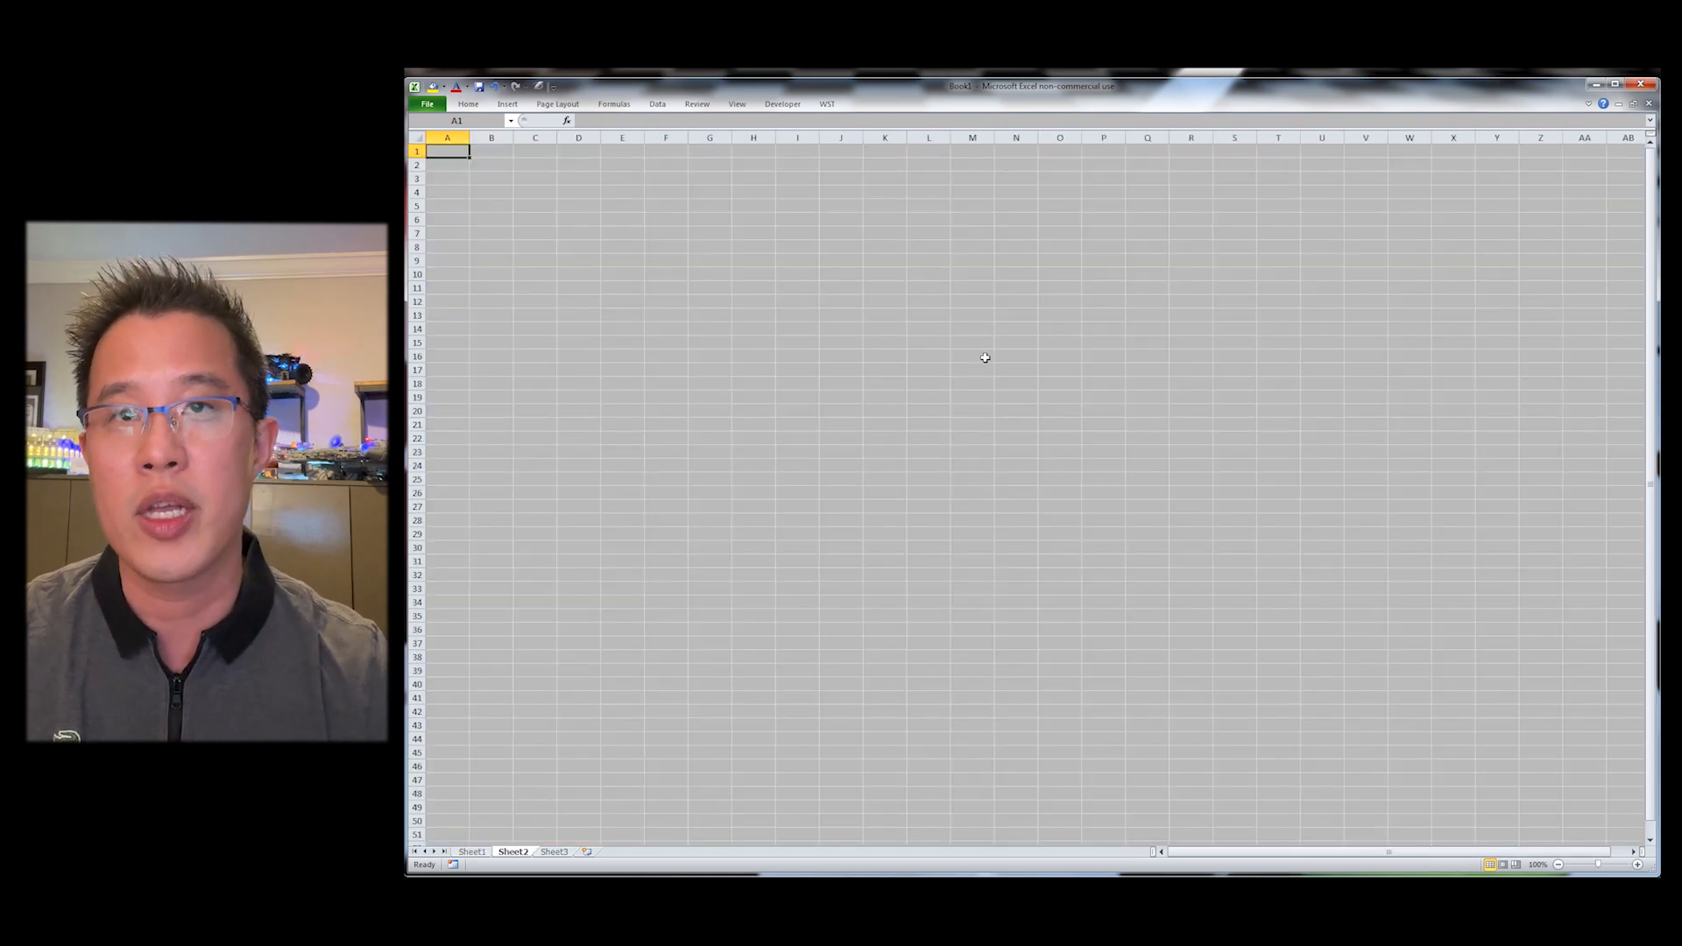
pyautogui.hotkey('ctrl', 'shift', 'z')
pyautogui.hotkey('ctrl', 'shift', 'g')
pyautogui.press('Right')
pyautogui.press('Right')
pyautogui.press('Down')
pyautogui.press('Down')
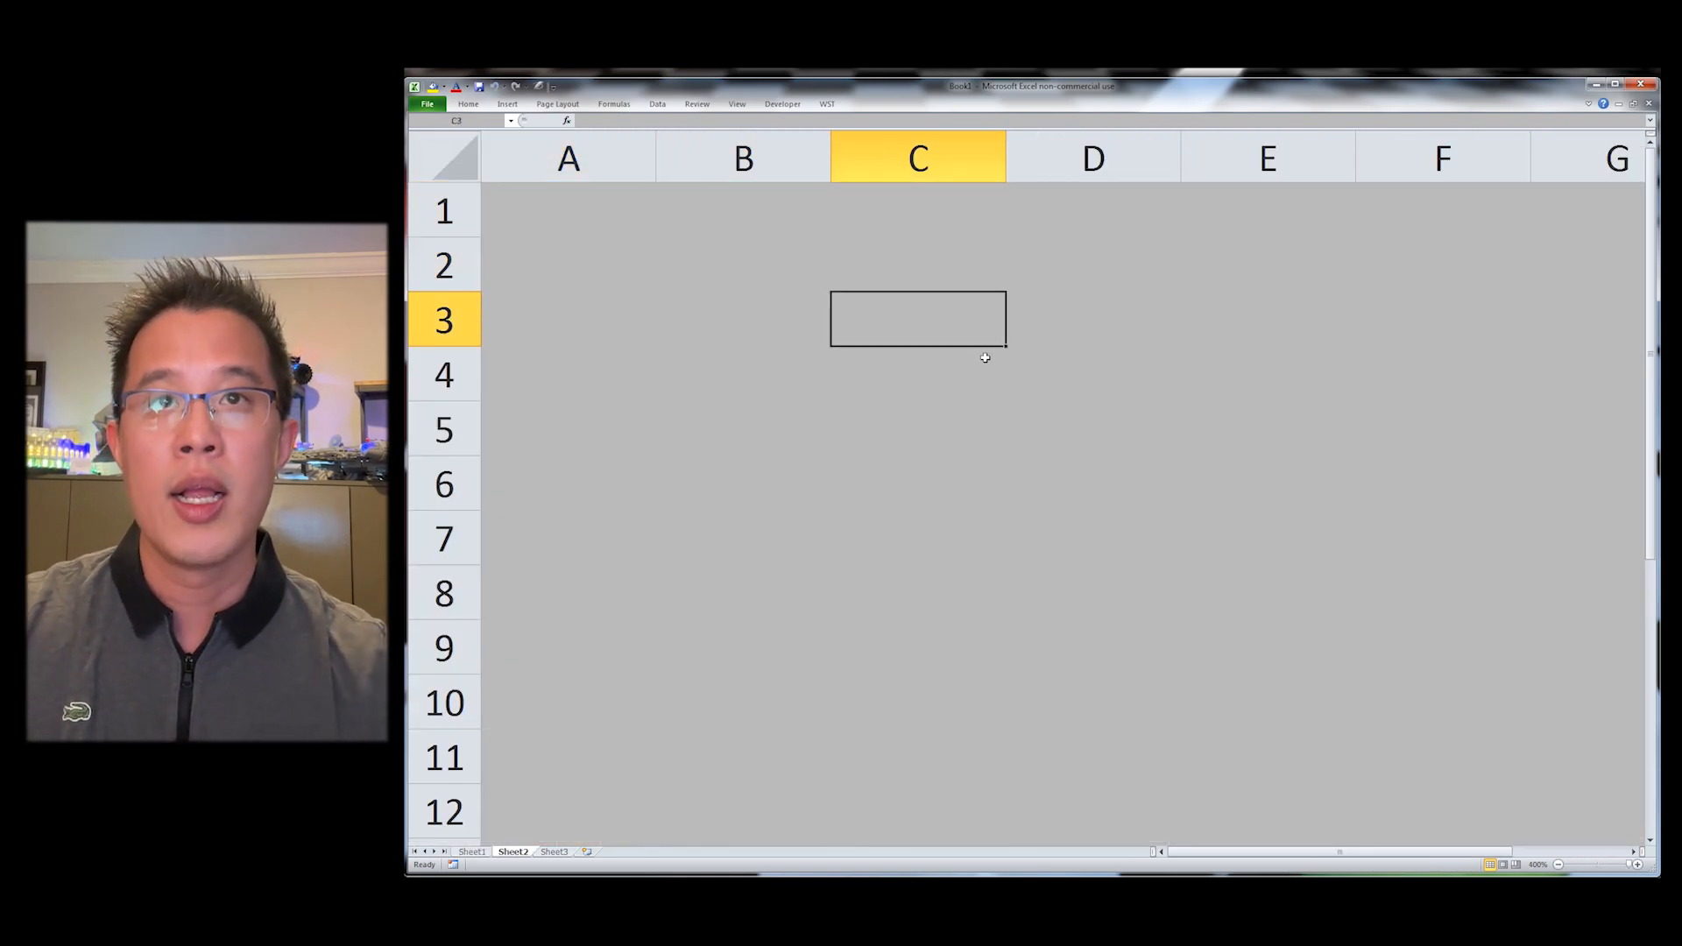
pyautogui.write('-')
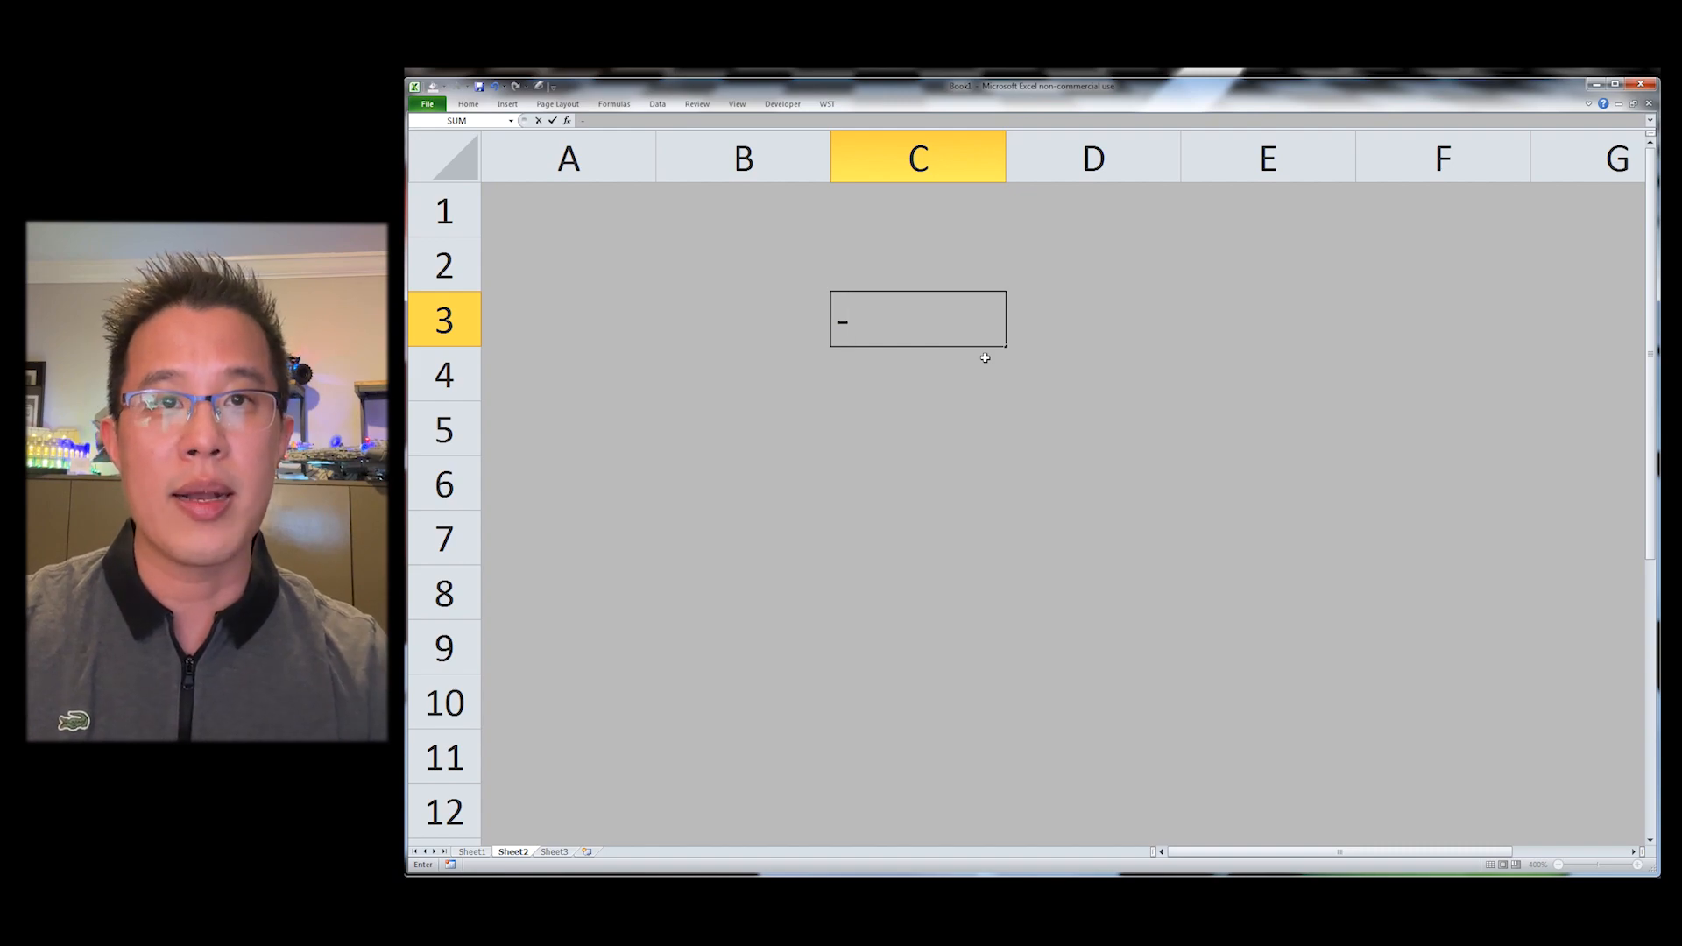
pyautogui.press('BackSpace')
pyautogui.write('_')
pyautogui.press('Escape')
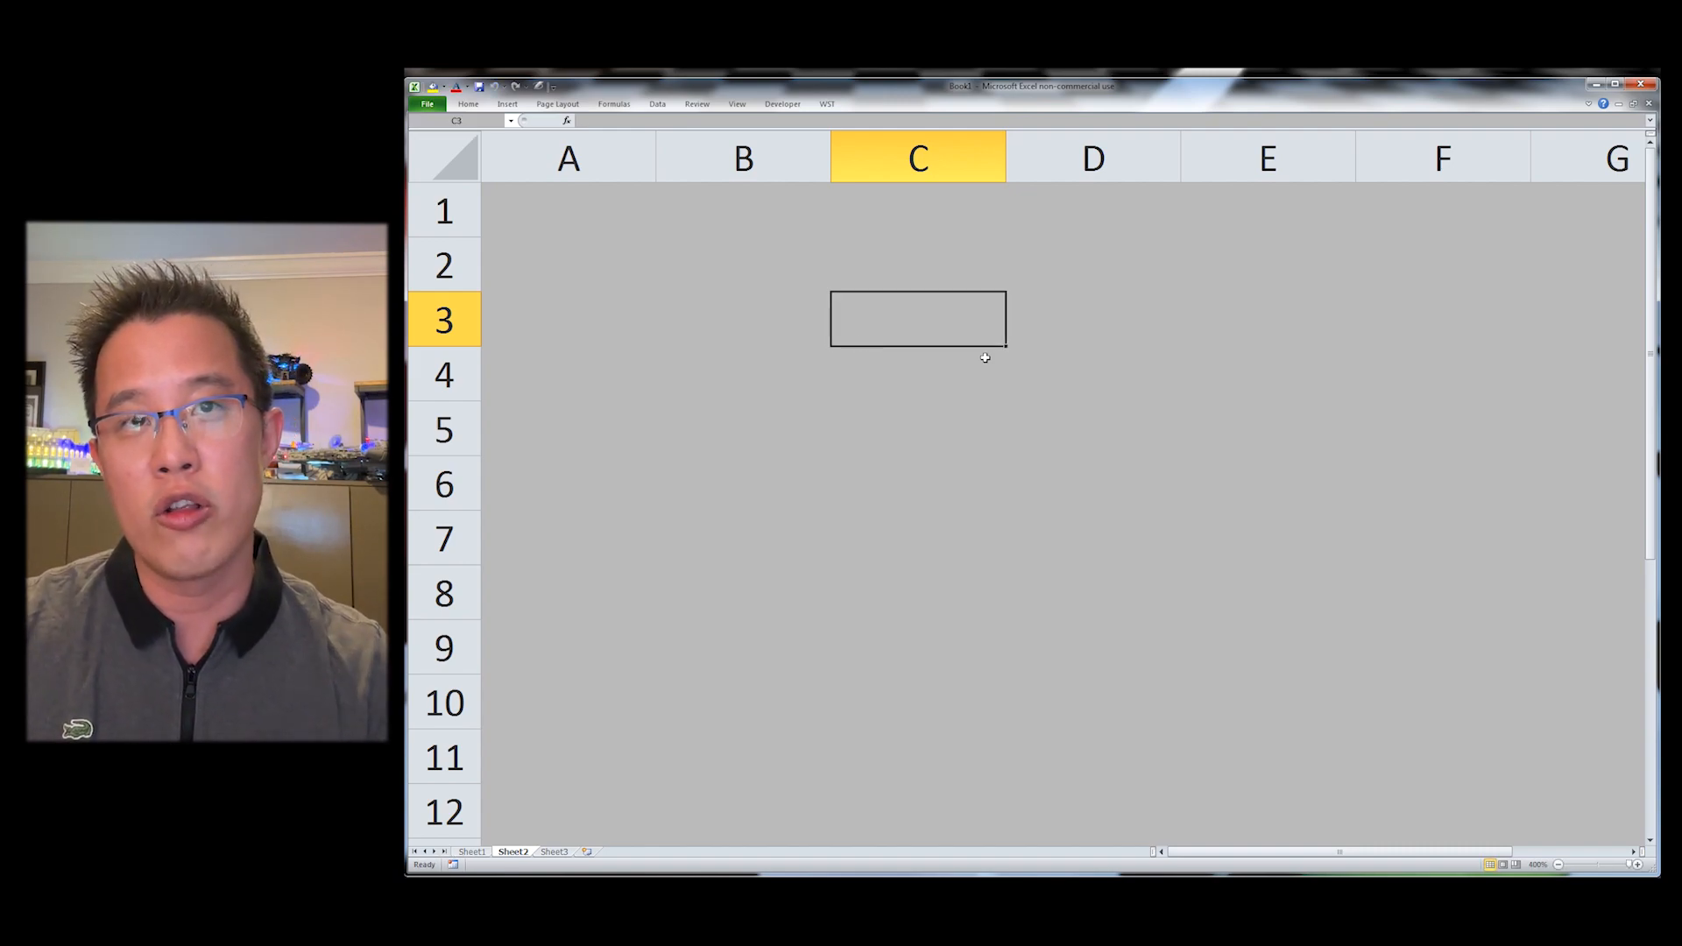
# Step: Apply left and right borders to the range C3:D5
pyautogui.hotkey('shift', 'Right')
pyautogui.hotkey('shift', 'Down')
pyautogui.hotkey('shift', 'Down')
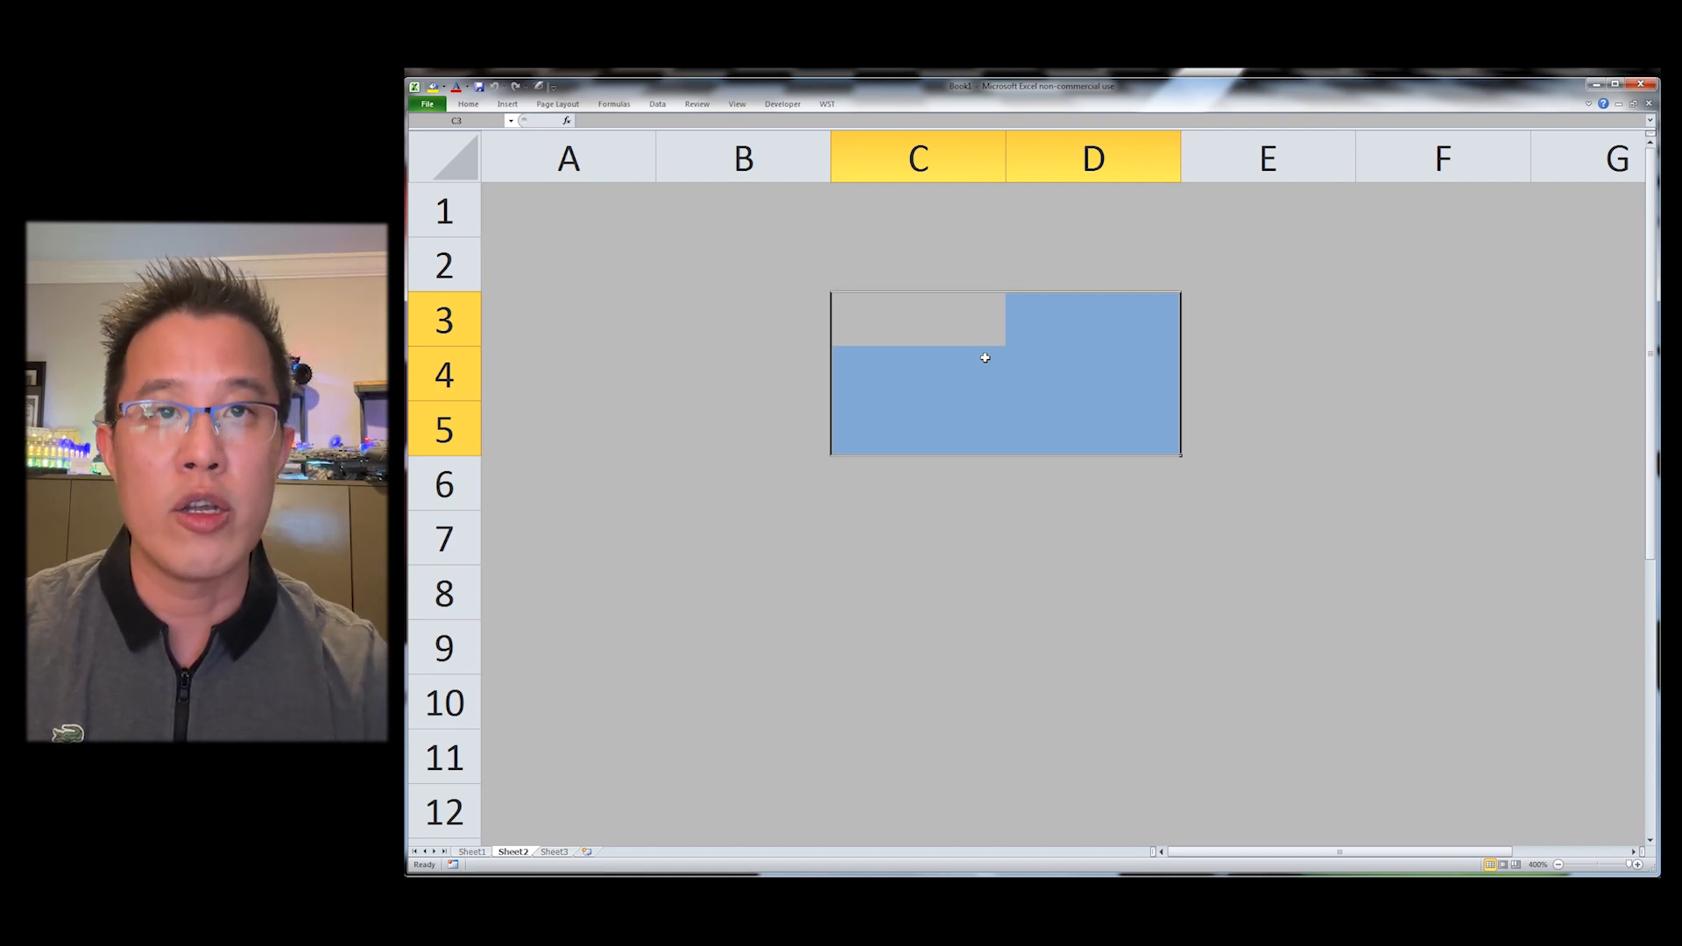
pyautogui.hotkey('ctrl', 'alt', 'shift', 'Left')
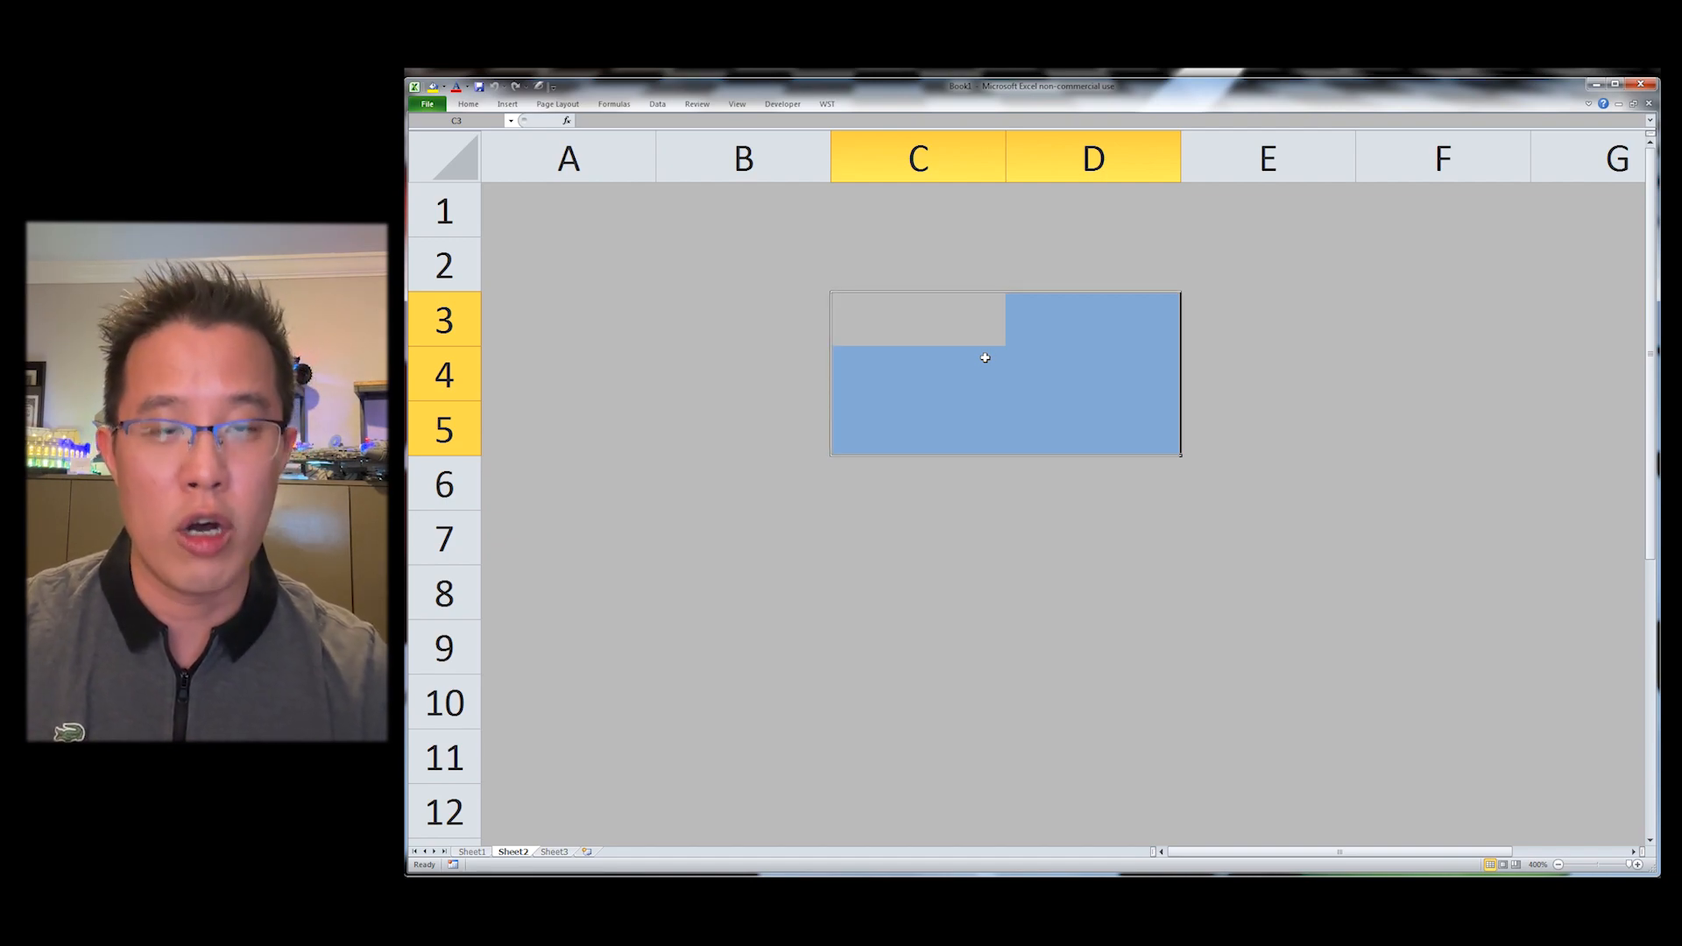
pyautogui.hotkey('ctrl', 'alt', 'shift', 'Right')
pyautogui.hotkey('shift', 'BackSpace')
pyautogui.press('Down')
pyautogui.press('Down')
pyautogui.press('Right')
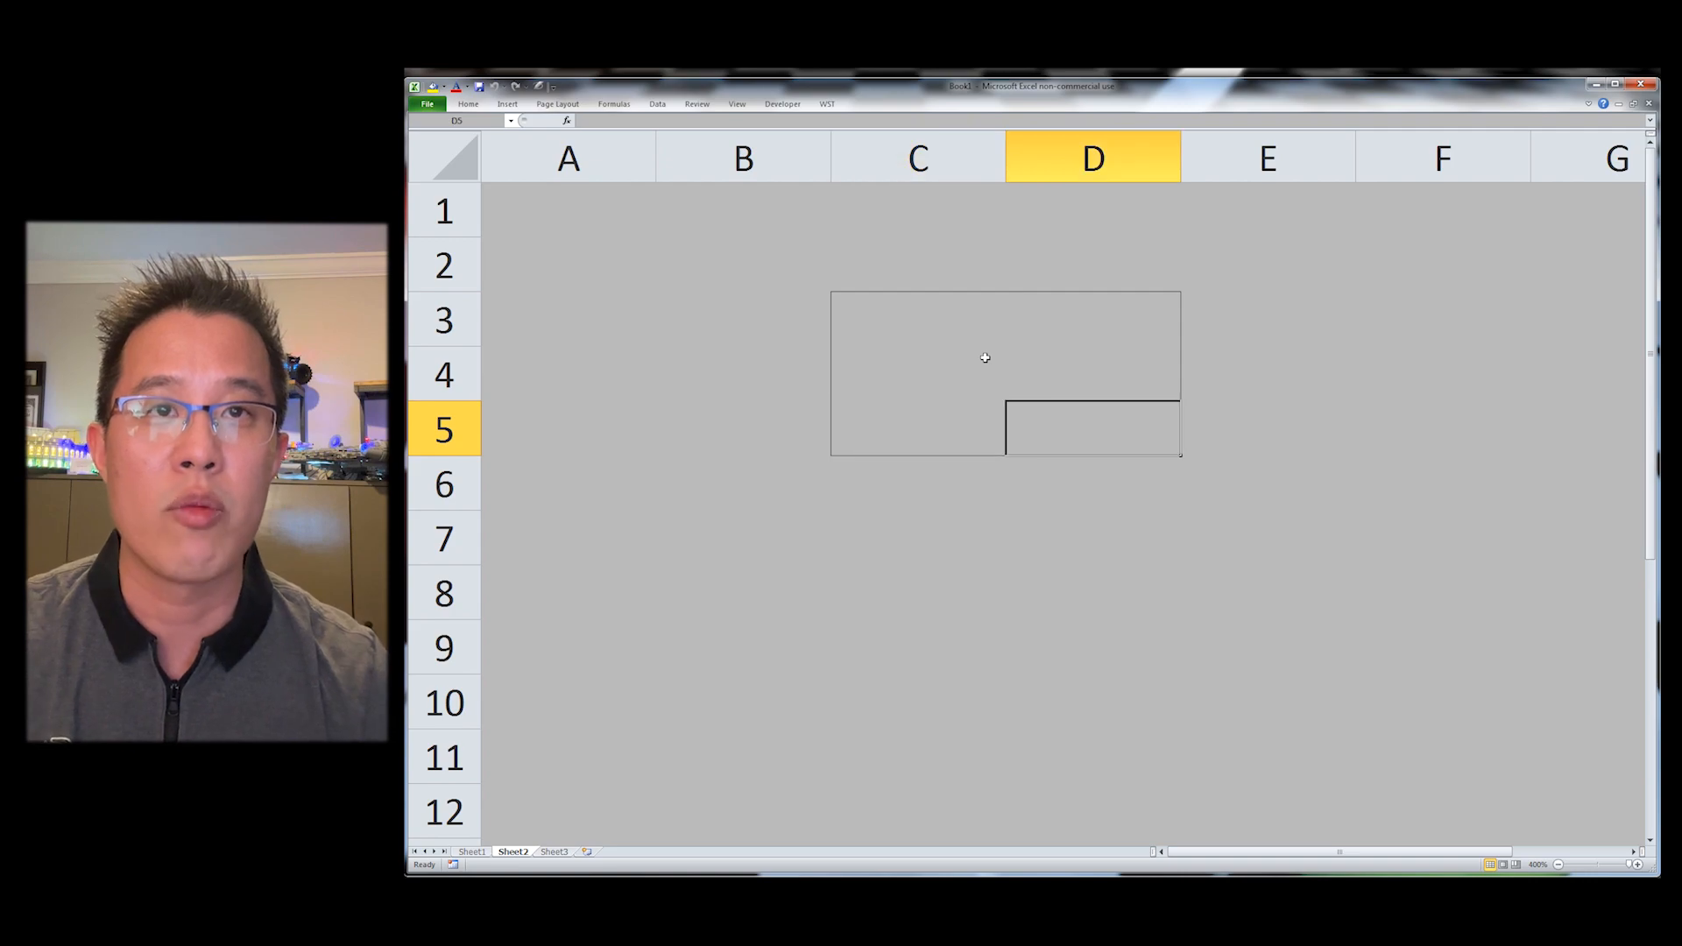
# Step: Apply an outside border to the range C3:D5
pyautogui.press('Up')
pyautogui.press('Up')
pyautogui.press('Left')
pyautogui.hotkey('shift', 'Right')
pyautogui.hotkey('shift', 'Down')
pyautogui.hotkey('shift', 'Down')
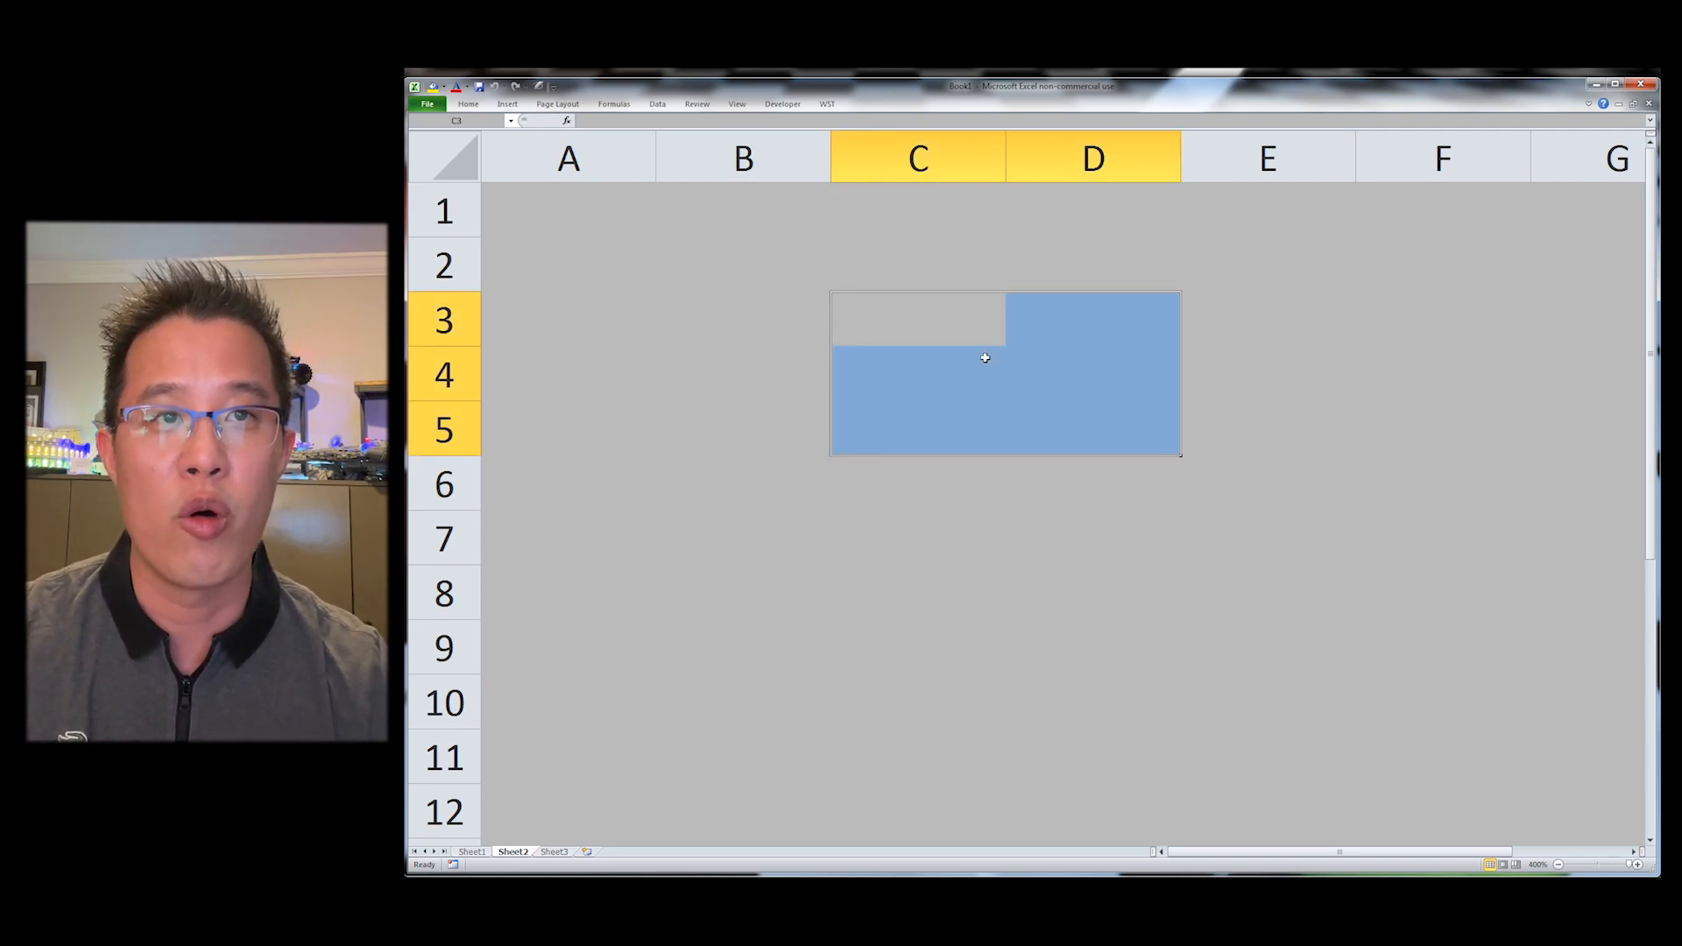
pyautogui.hotkey('ctrl', 'shift', '7')
pyautogui.press('Up')
pyautogui.press('Up')
pyautogui.press('Down')
pyautogui.press('Down')
pyautogui.press('Down')
pyautogui.press('Down')
pyautogui.press('Down')
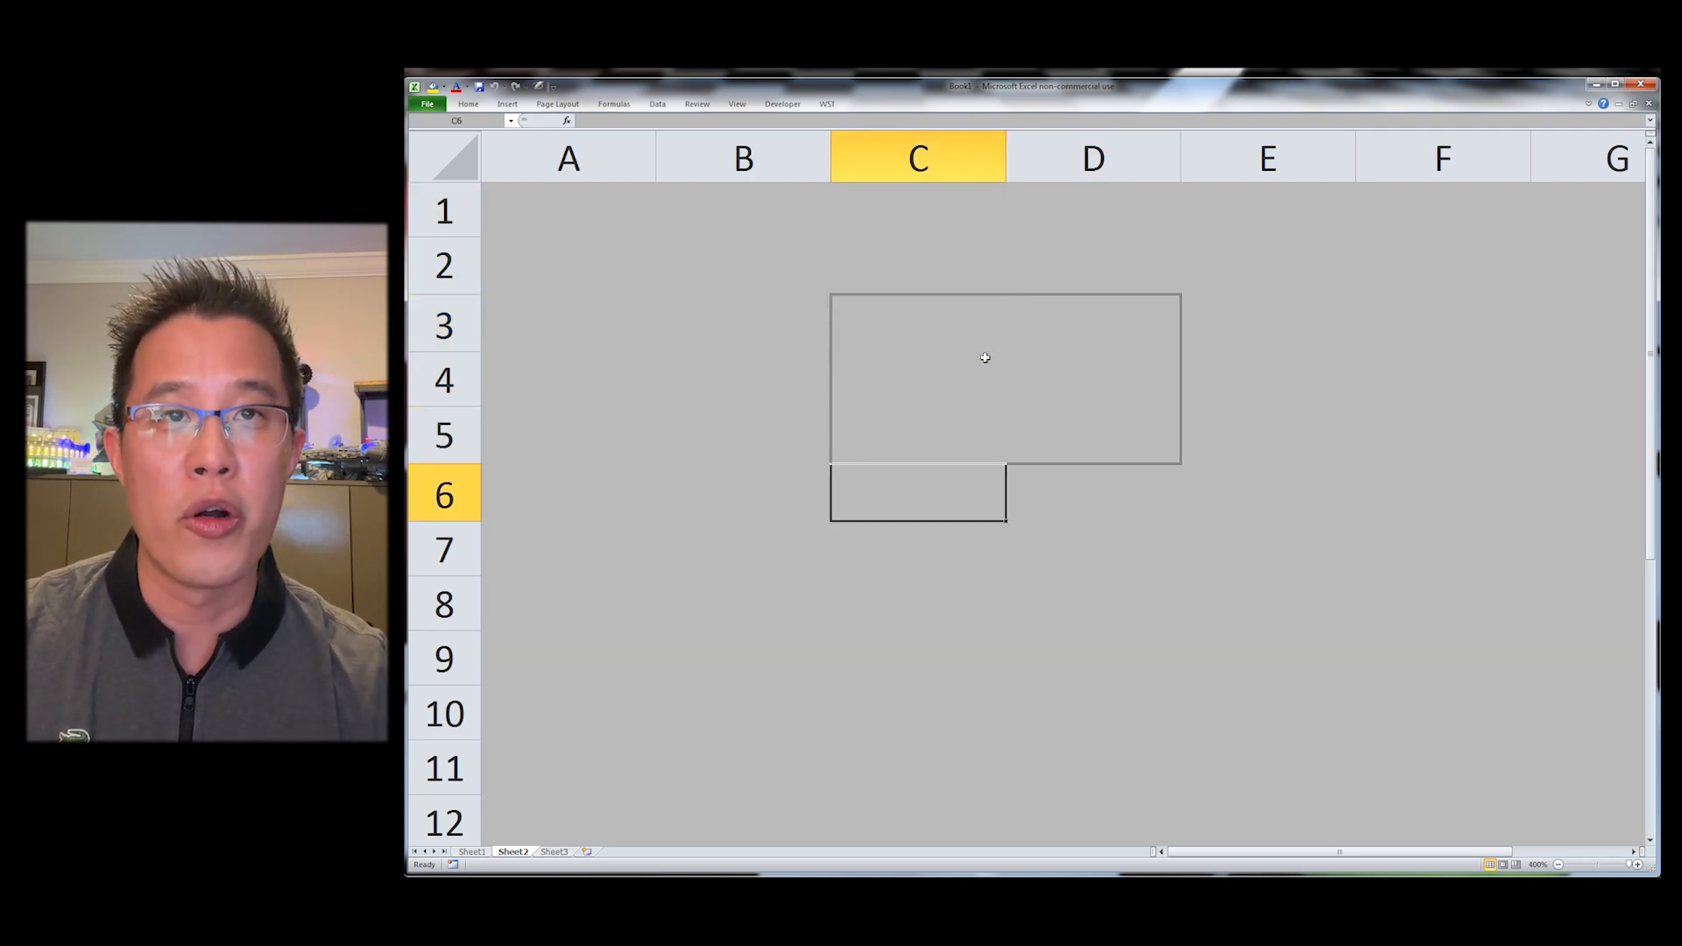
# Step: Open the WST Borders menu to review its border shortcuts, then close it
pyautogui.press('alt')
pyautogui.press('y')
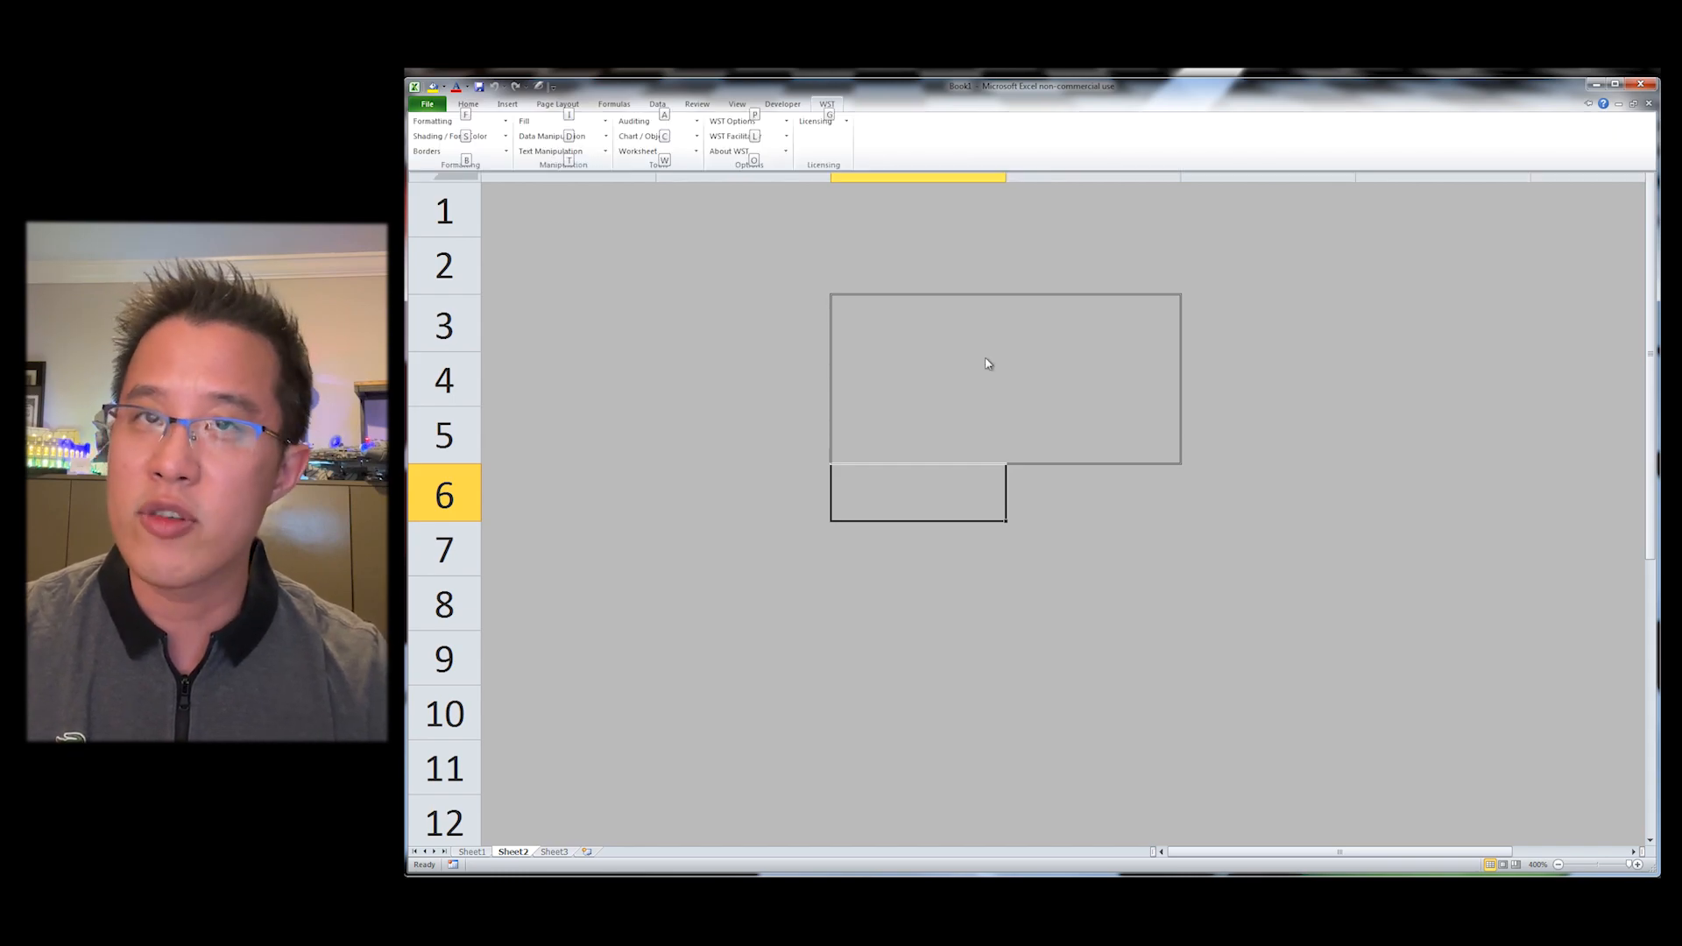
pyautogui.press('b')
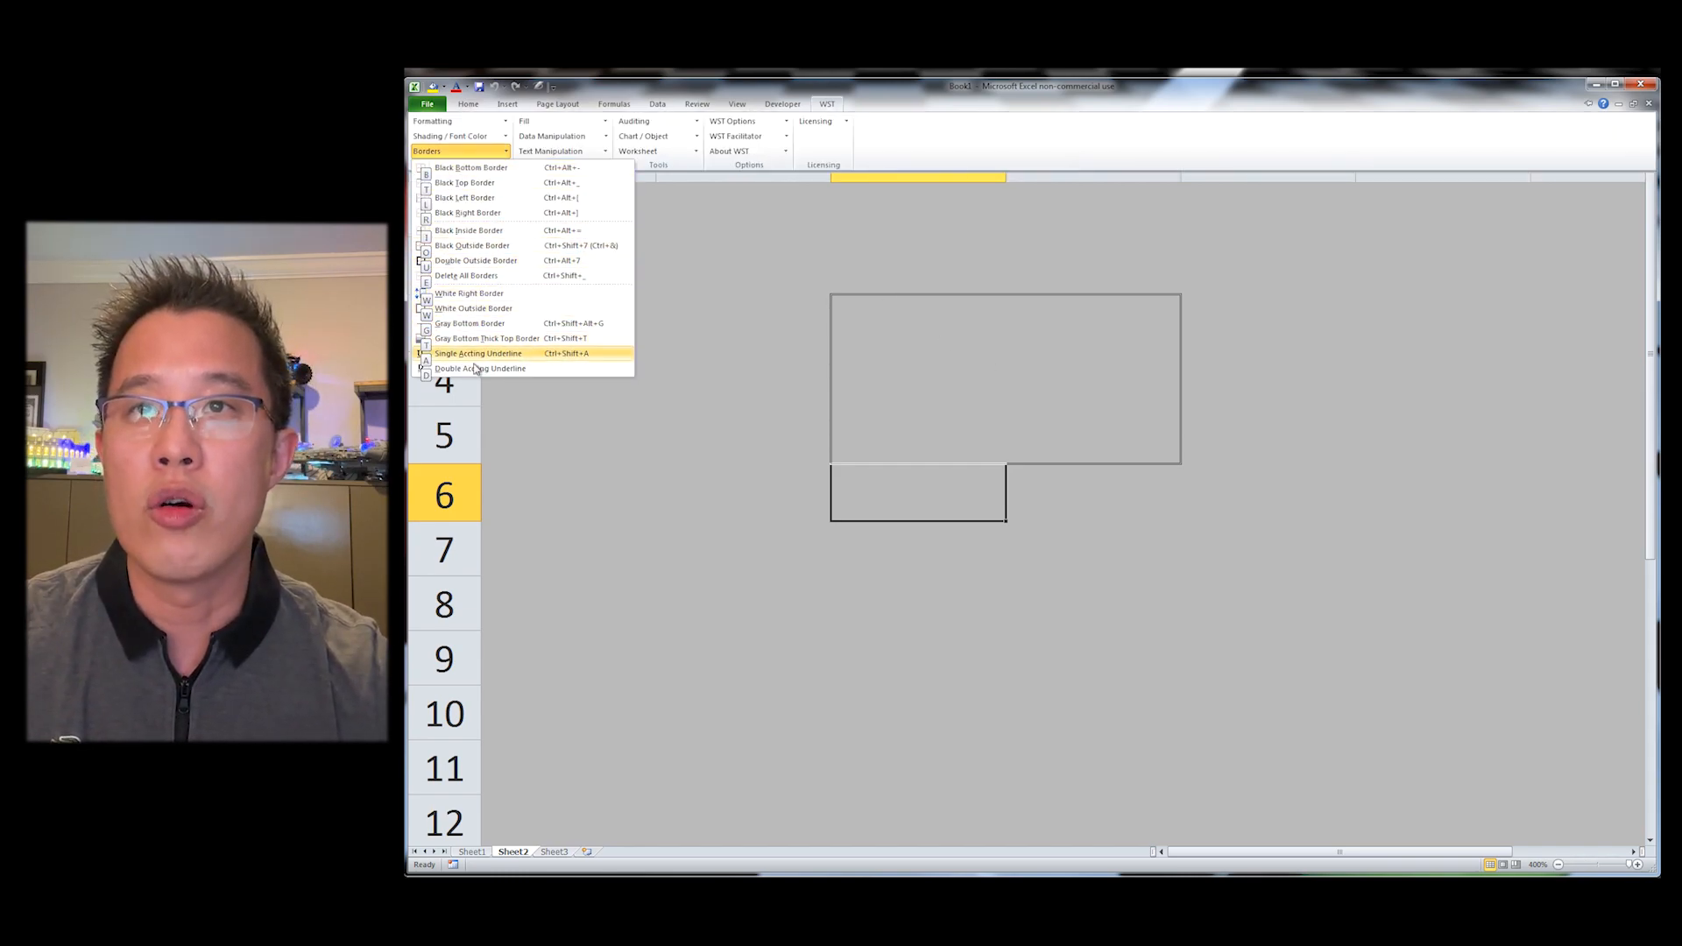
pyautogui.press('Escape')
pyautogui.press('Escape')
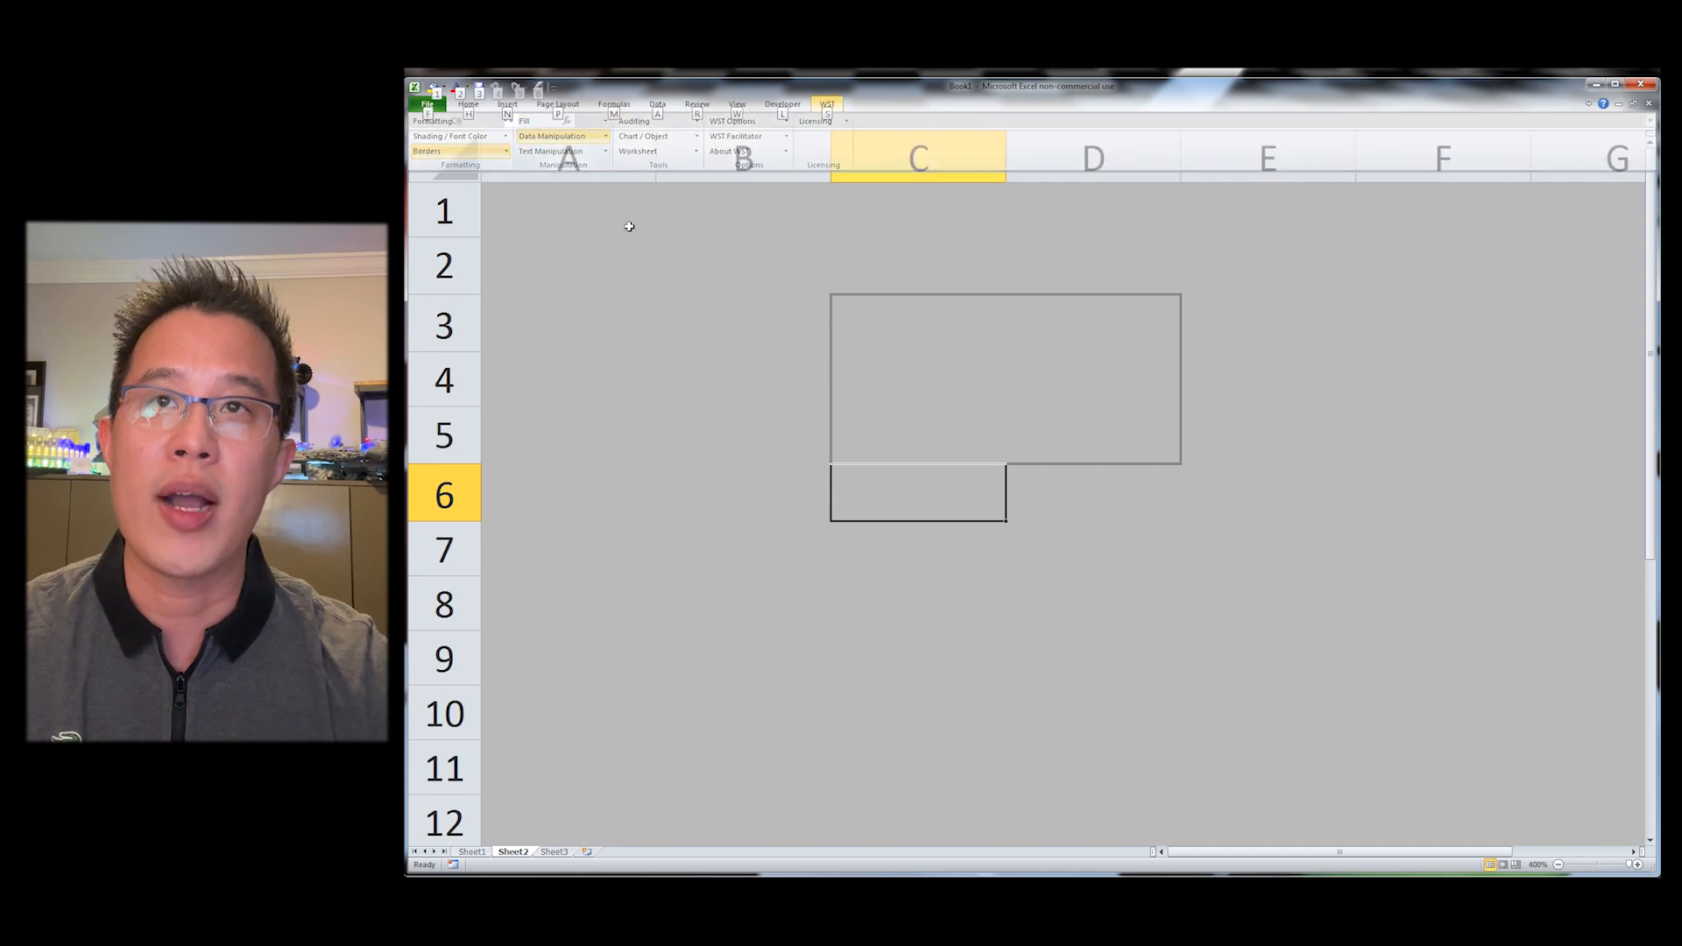
# Step: Select the whole of Sheet2 and delete all borders
pyautogui.hotkey('ctrl', 'Home')
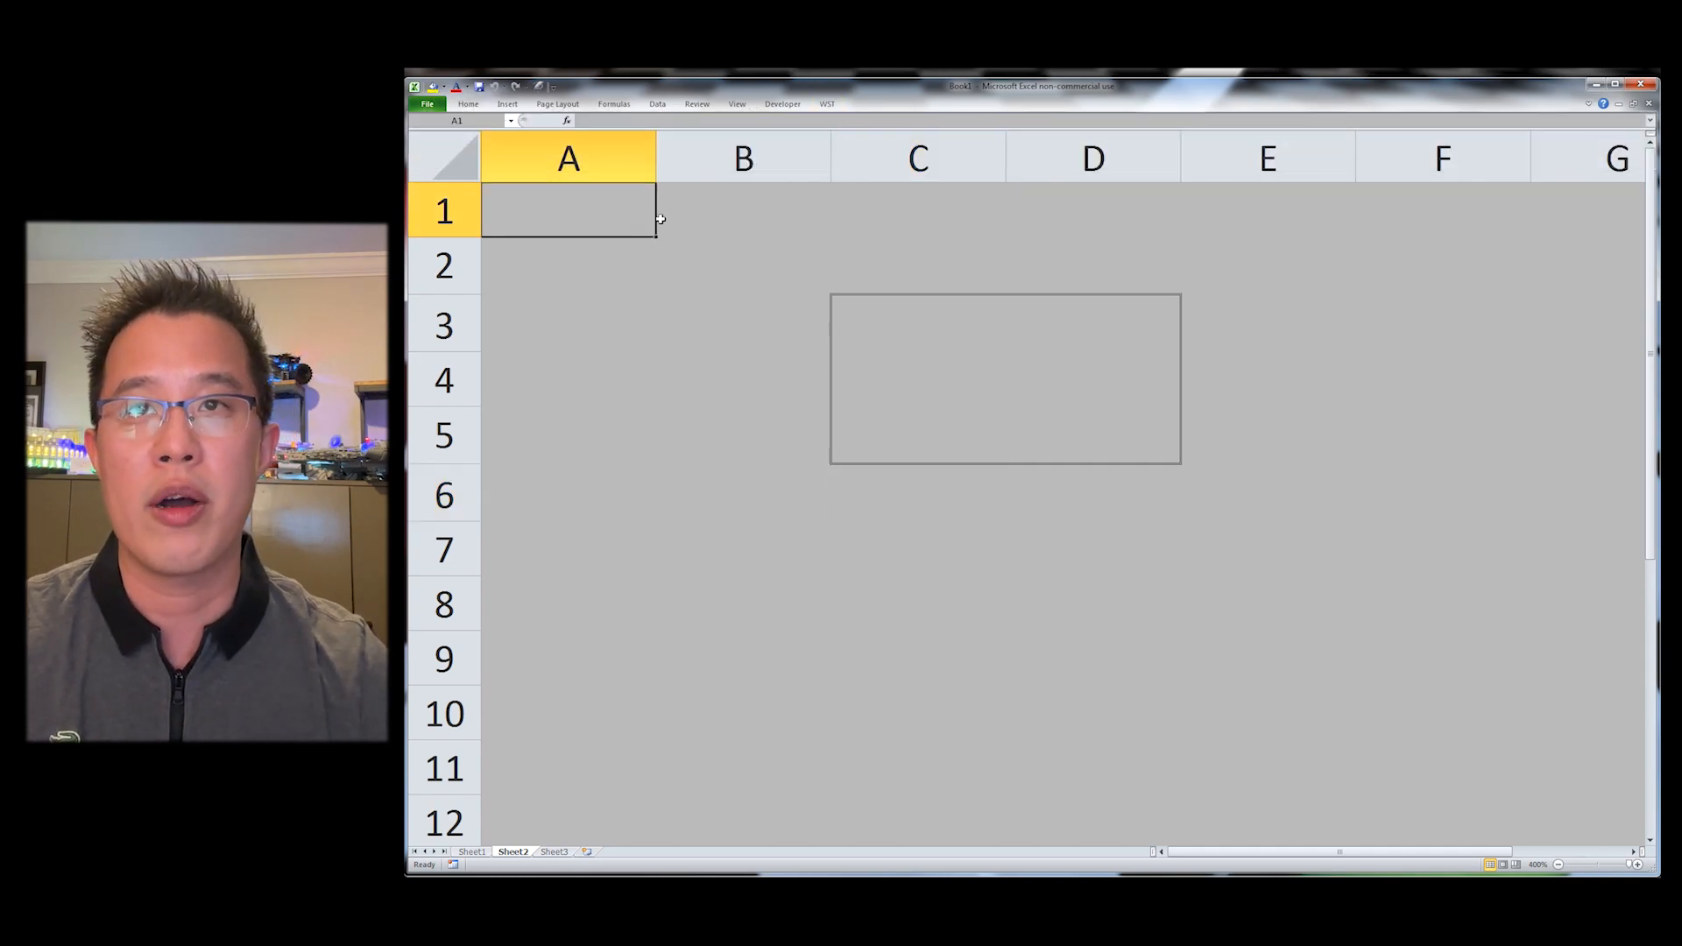
pyautogui.hotkey('ctrl', 'a')
pyautogui.hotkey('ctrl', 'shift', '-')
pyautogui.press('Up')
pyautogui.press('Down')
pyautogui.press('Down')
pyautogui.press('Right')
pyautogui.press('Left')
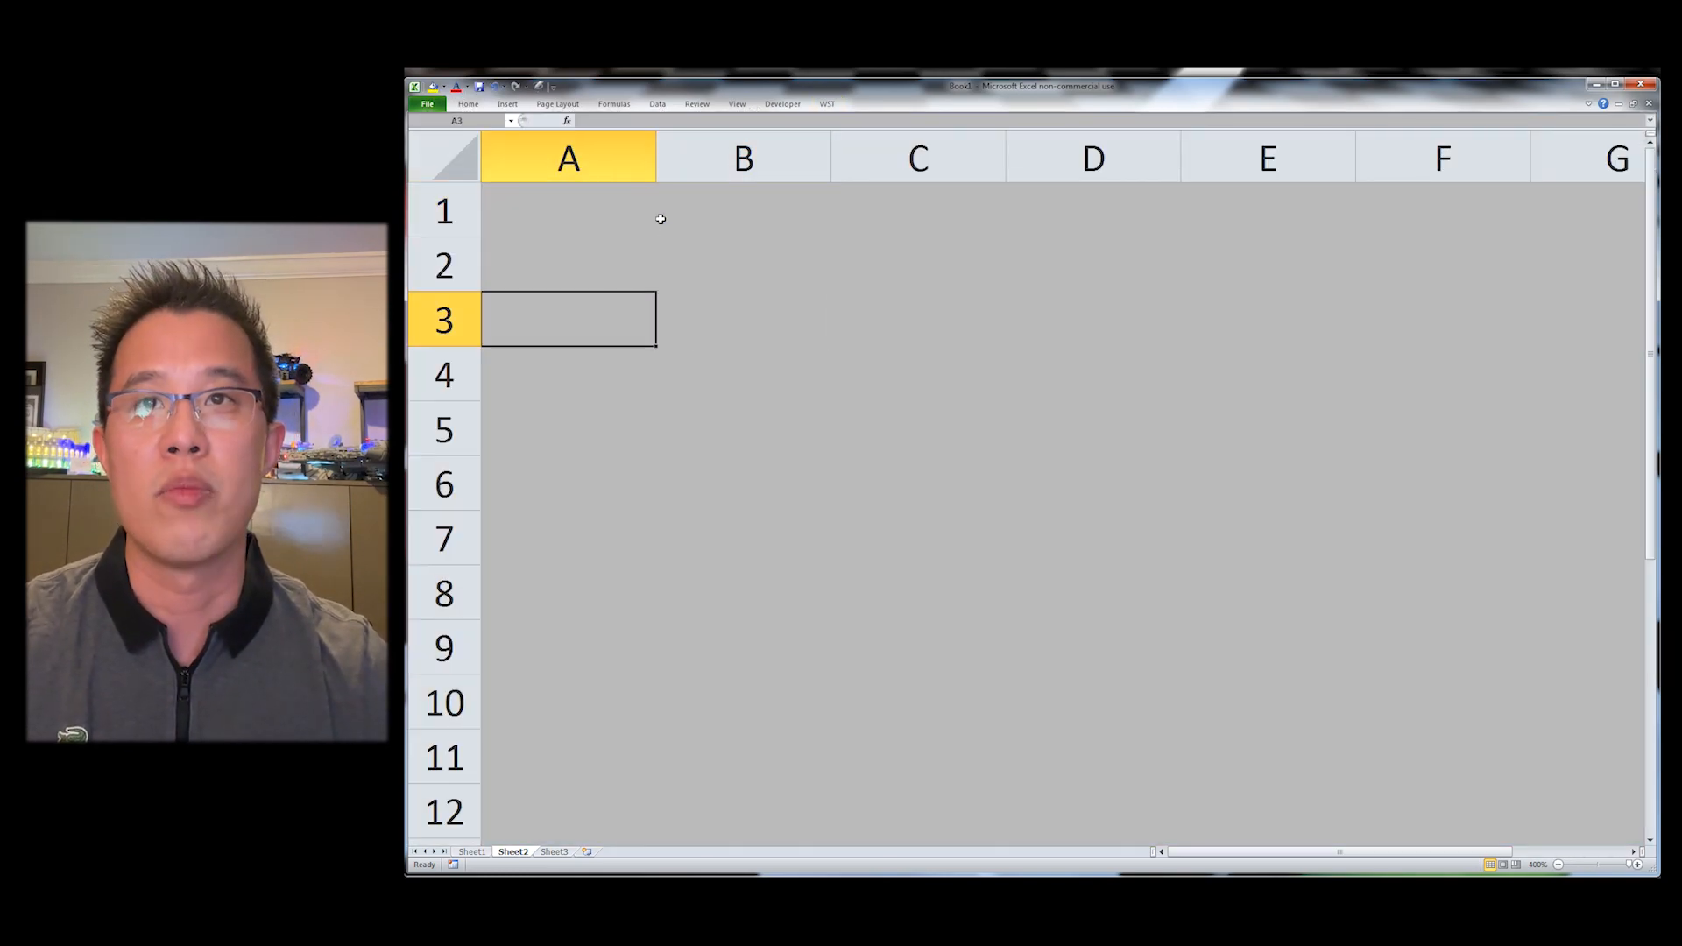
# Step: Enter 1 in A3 and fill it right across row 3 through column G
pyautogui.scroll(-4, 661, 218)
pyautogui.write('1')
pyautogui.press('Return')
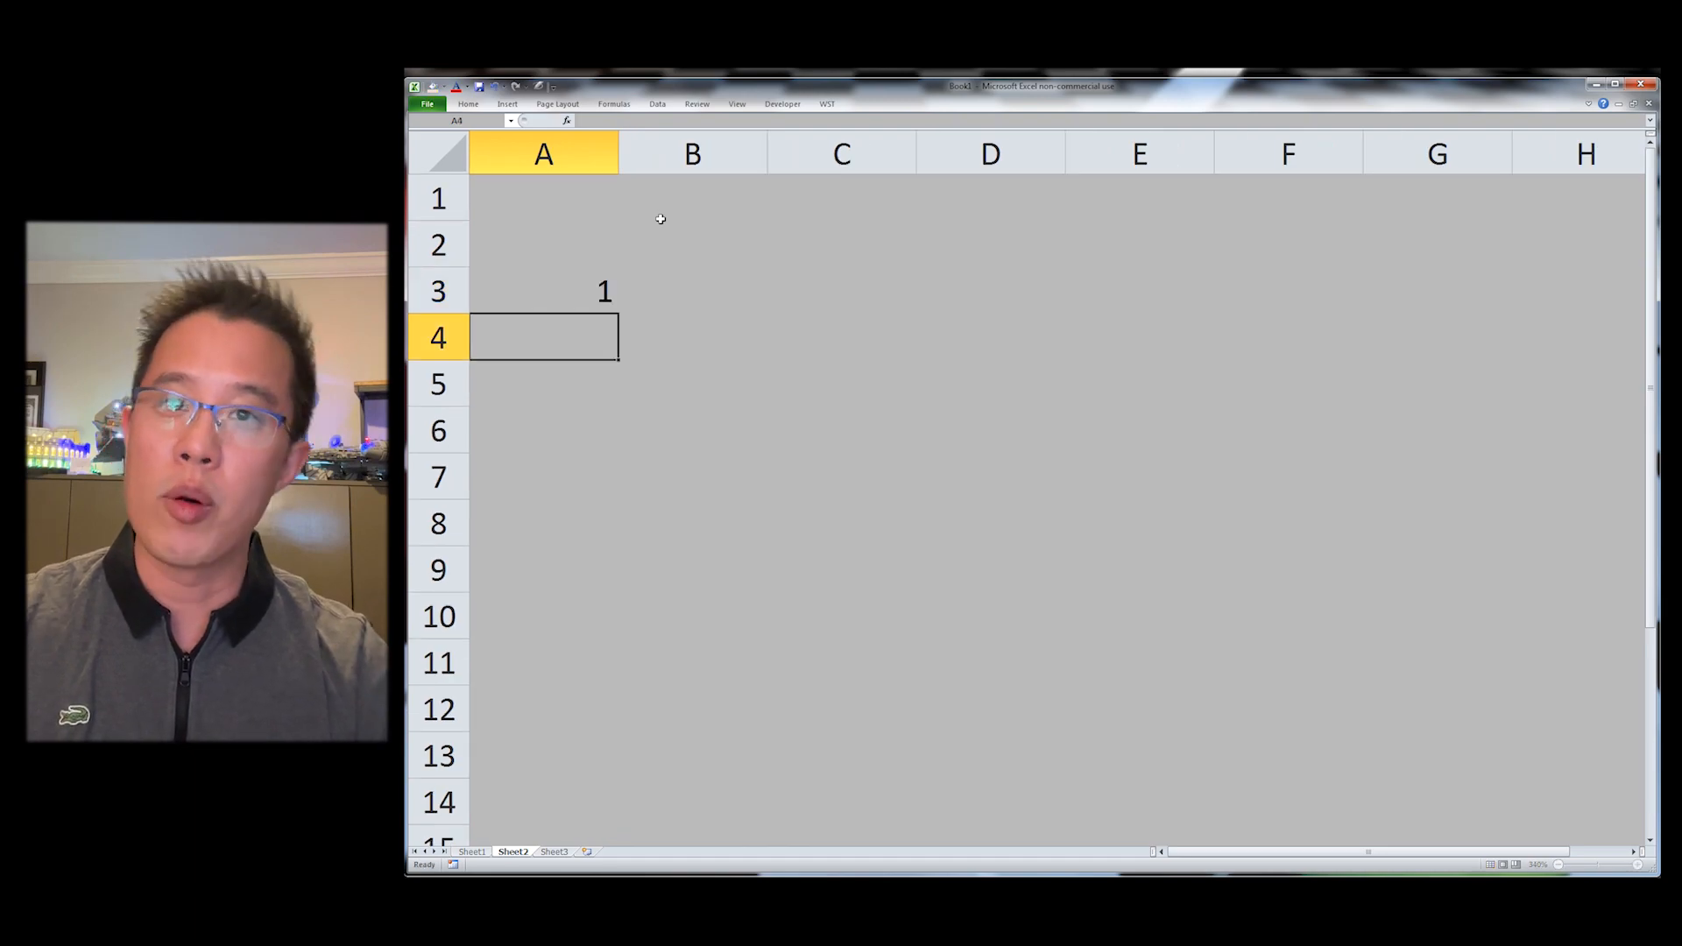
pyautogui.press('Up')
pyautogui.hotkey('shift', 'Right')
pyautogui.hotkey('shift', 'Right')
pyautogui.hotkey('shift', 'Right')
pyautogui.hotkey('shift', 'Right')
pyautogui.hotkey('shift', 'Right')
pyautogui.hotkey('shift', 'Right')
pyautogui.hotkey('ctrl', 'r')
# Step: Enter 2 in A4 and auto-fill it right across row 4
pyautogui.press('Down')
pyautogui.write('2')
pyautogui.press('Return')
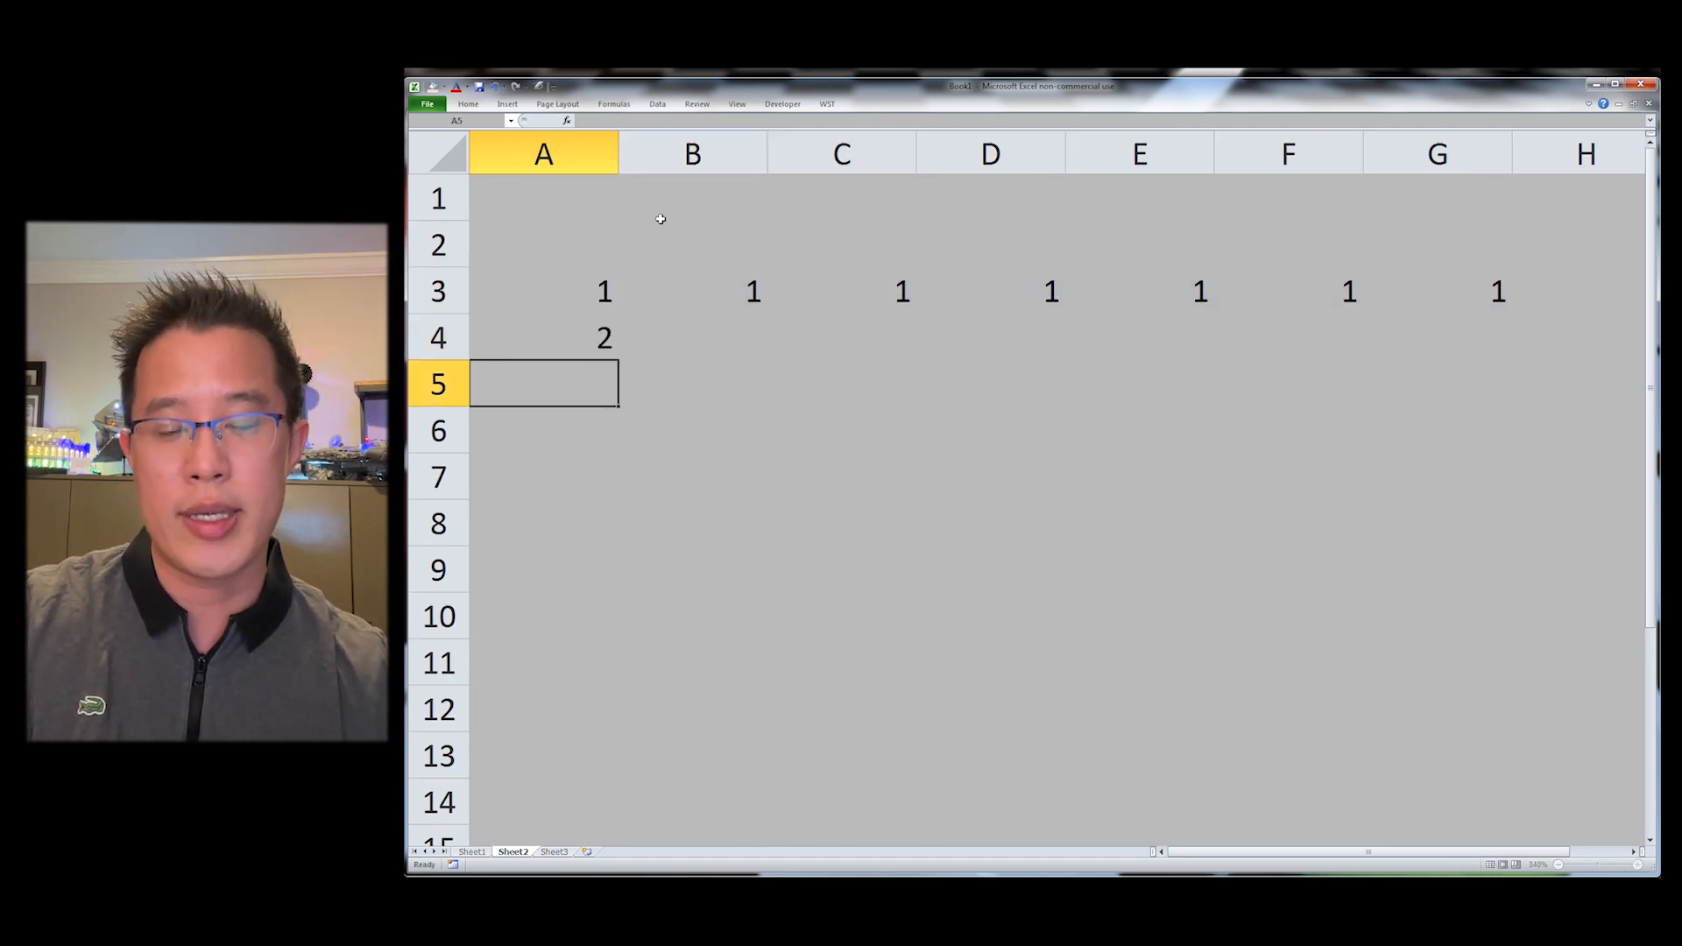
pyautogui.press('Up')
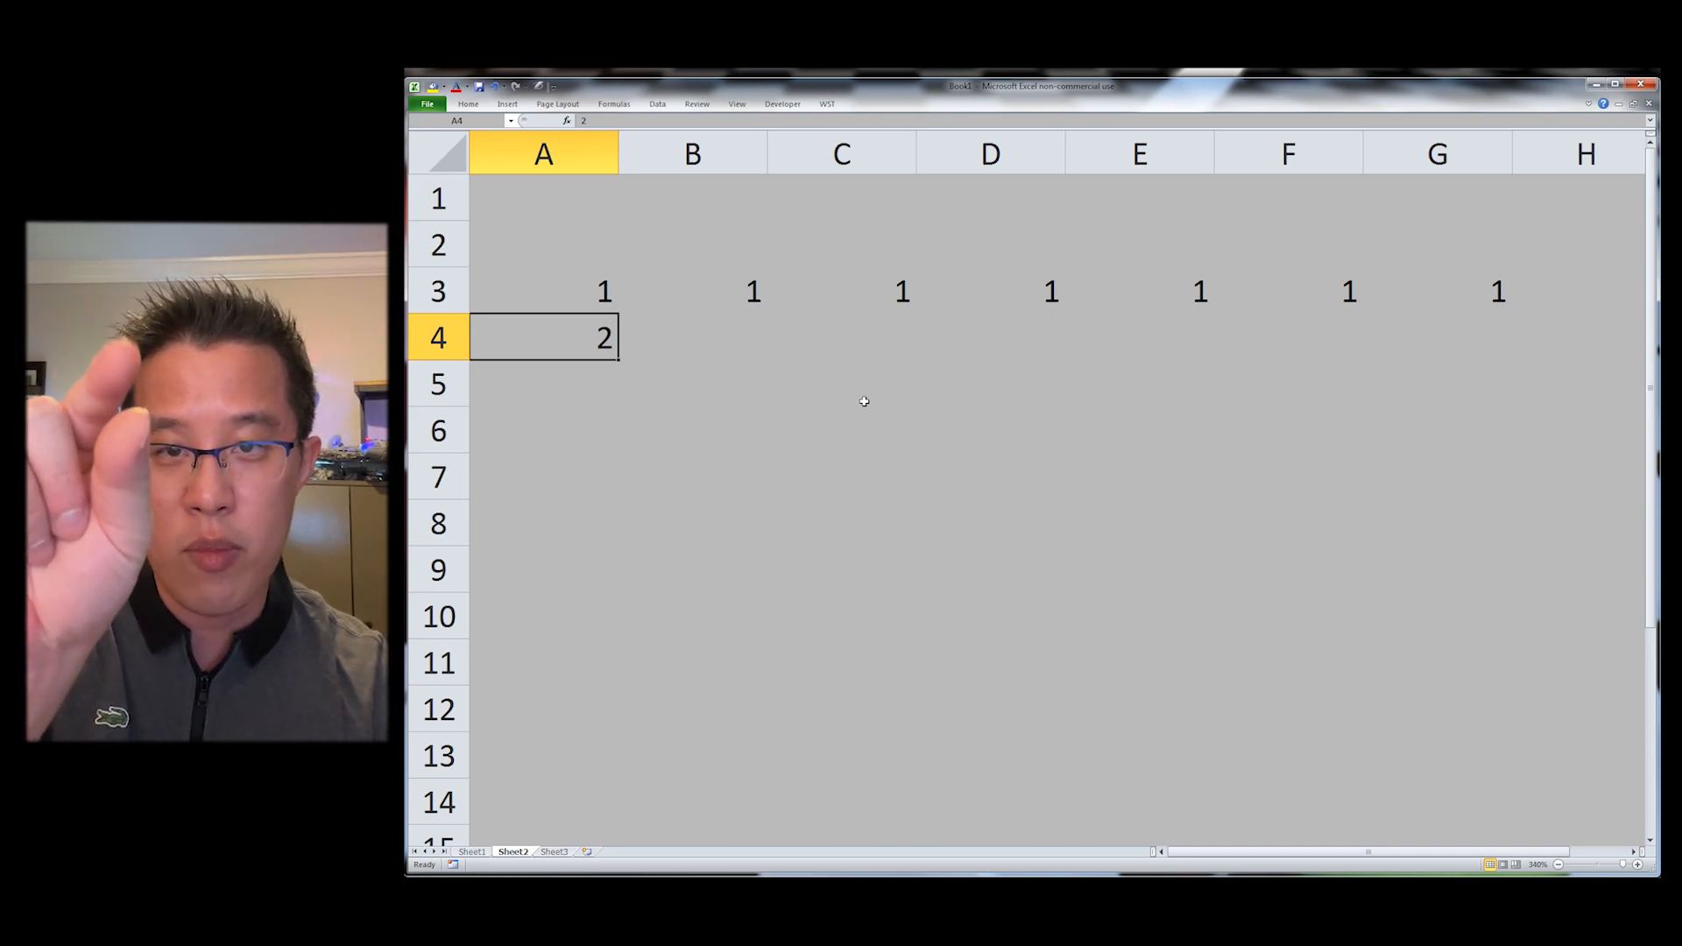
pyautogui.hotkey('ctrl', 'shift', 'r')
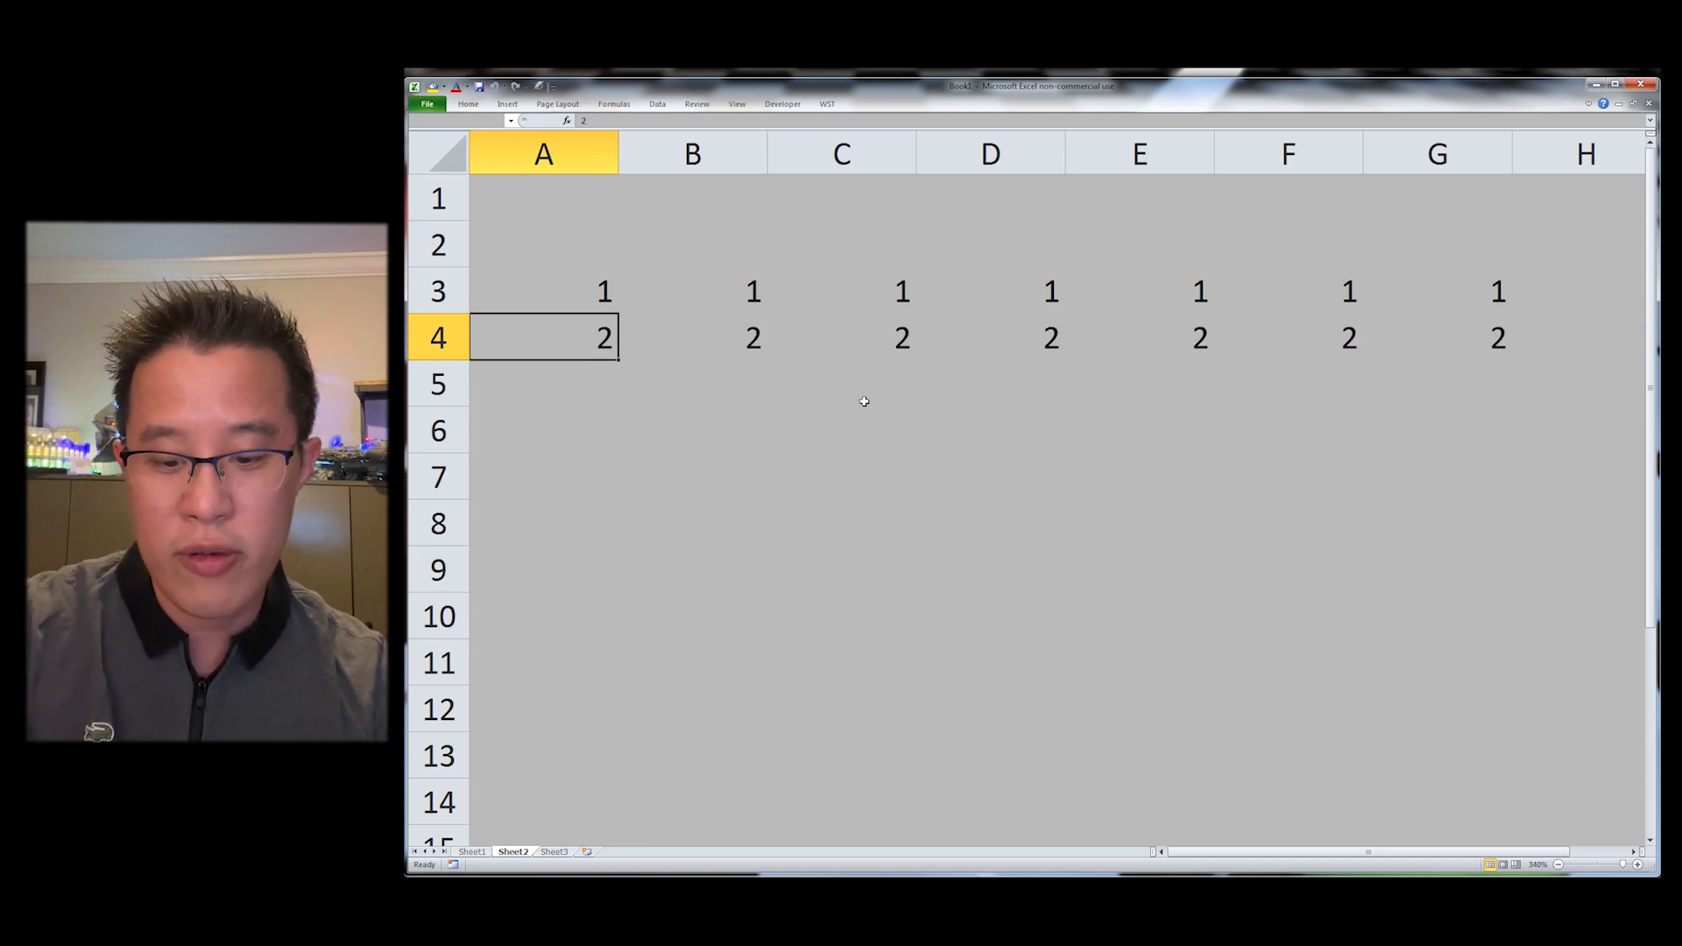
# Step: Enter 3 in G5 and auto-fill it left across row 5 to column A
pyautogui.hotkey('ctrl', 'Right')
pyautogui.press('Down')
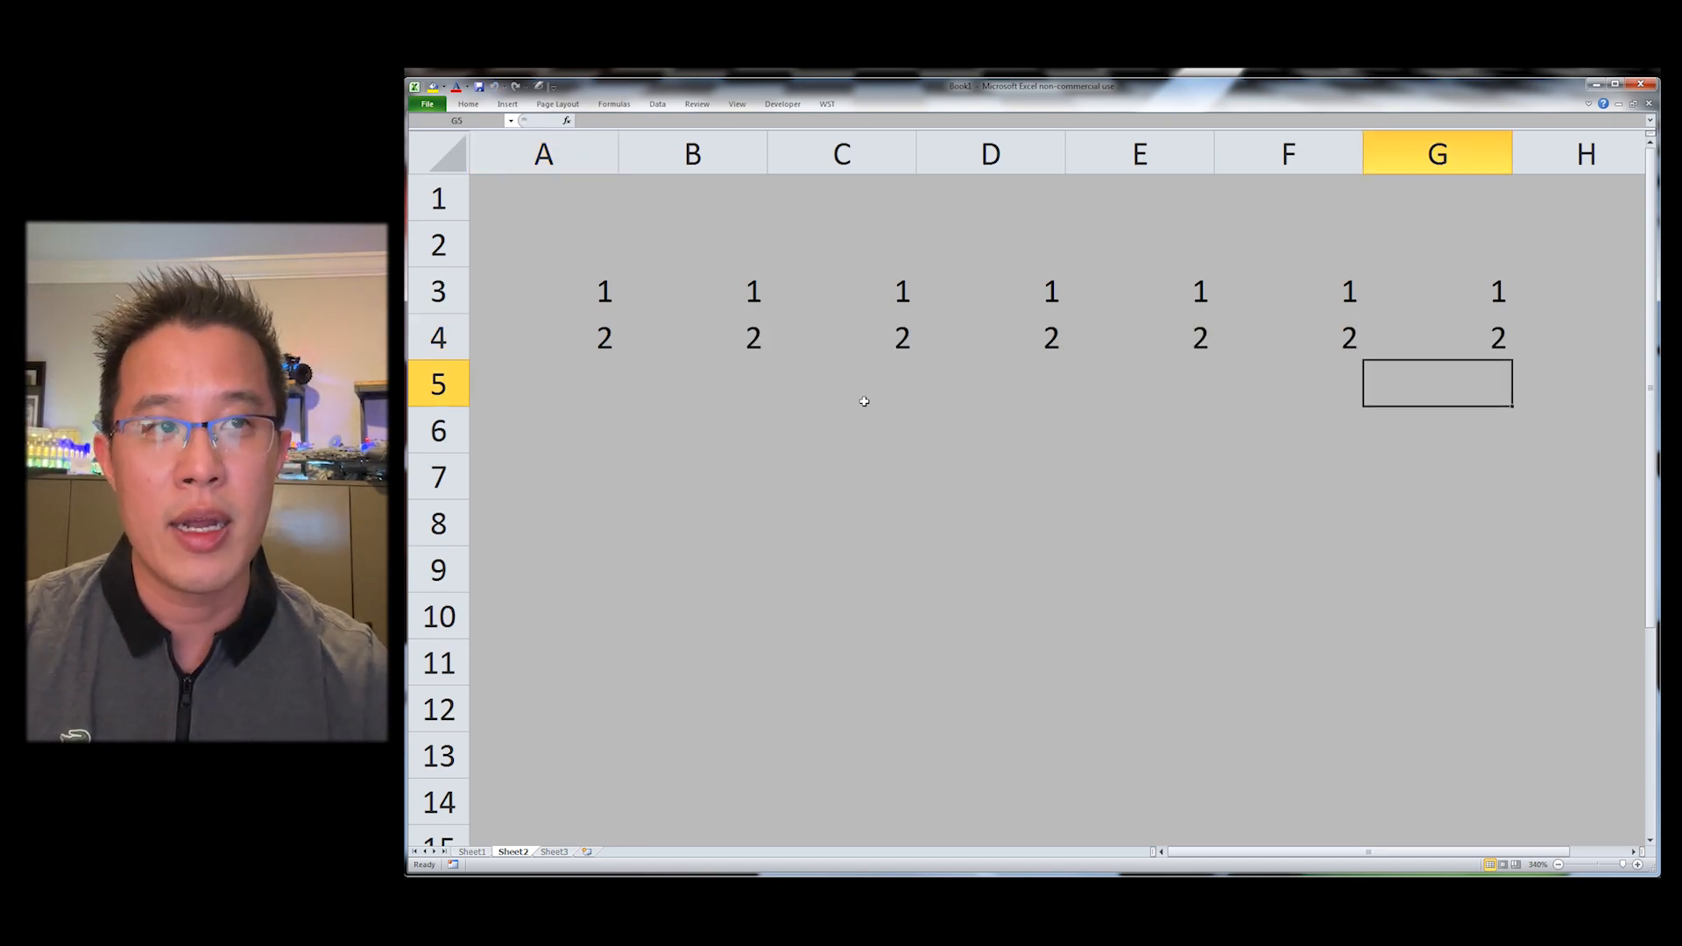
pyautogui.write('3')
pyautogui.press('Return')
pyautogui.press('Up')
pyautogui.hotkey('ctrl', 'shift', 'r')
# Step: Enter 1 in A8 and fill it down through A15
pyautogui.press('Home')
pyautogui.press('Down')
pyautogui.press('Down')
pyautogui.press('Down')
pyautogui.write('1')
pyautogui.press('Return')
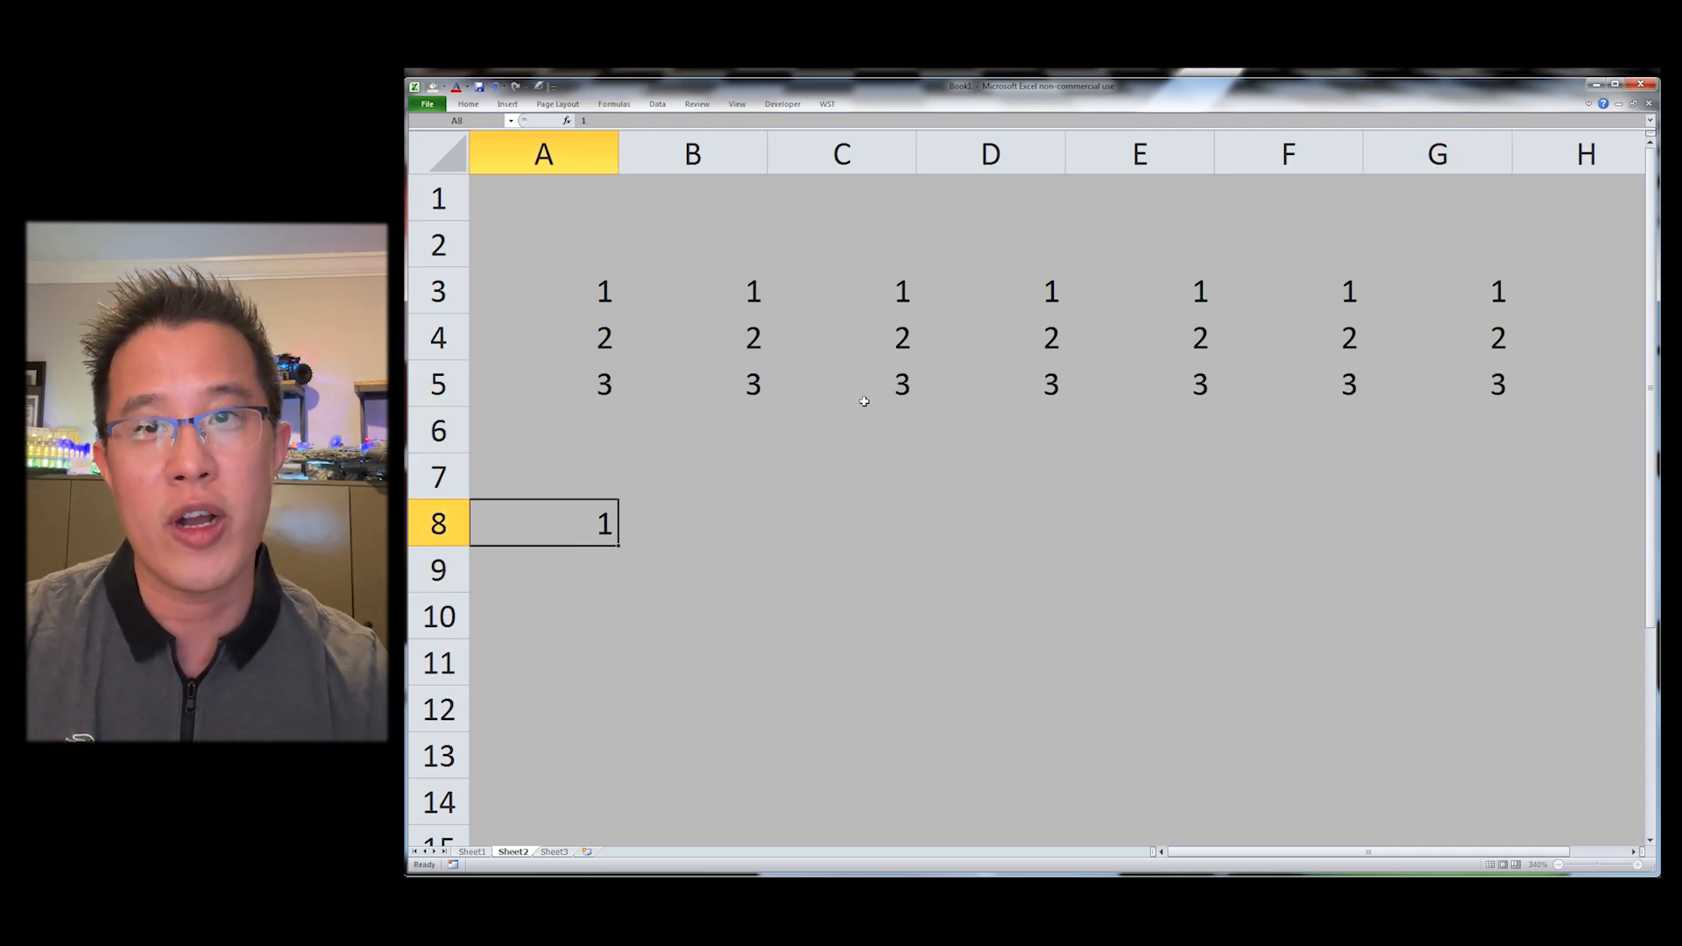
pyautogui.press('Up')
pyautogui.hotkey('shift', 'Down')
pyautogui.hotkey('shift', 'Down')
pyautogui.hotkey('shift', 'Down')
pyautogui.hotkey('shift', 'Down')
pyautogui.hotkey('shift', 'Down')
pyautogui.hotkey('shift', 'Down')
pyautogui.hotkey('shift', 'Down')
pyautogui.hotkey('ctrl', 'd')
# Step: Enter 2 in cell B8
pyautogui.press('Right')
pyautogui.write('3')
pyautogui.press('Return')
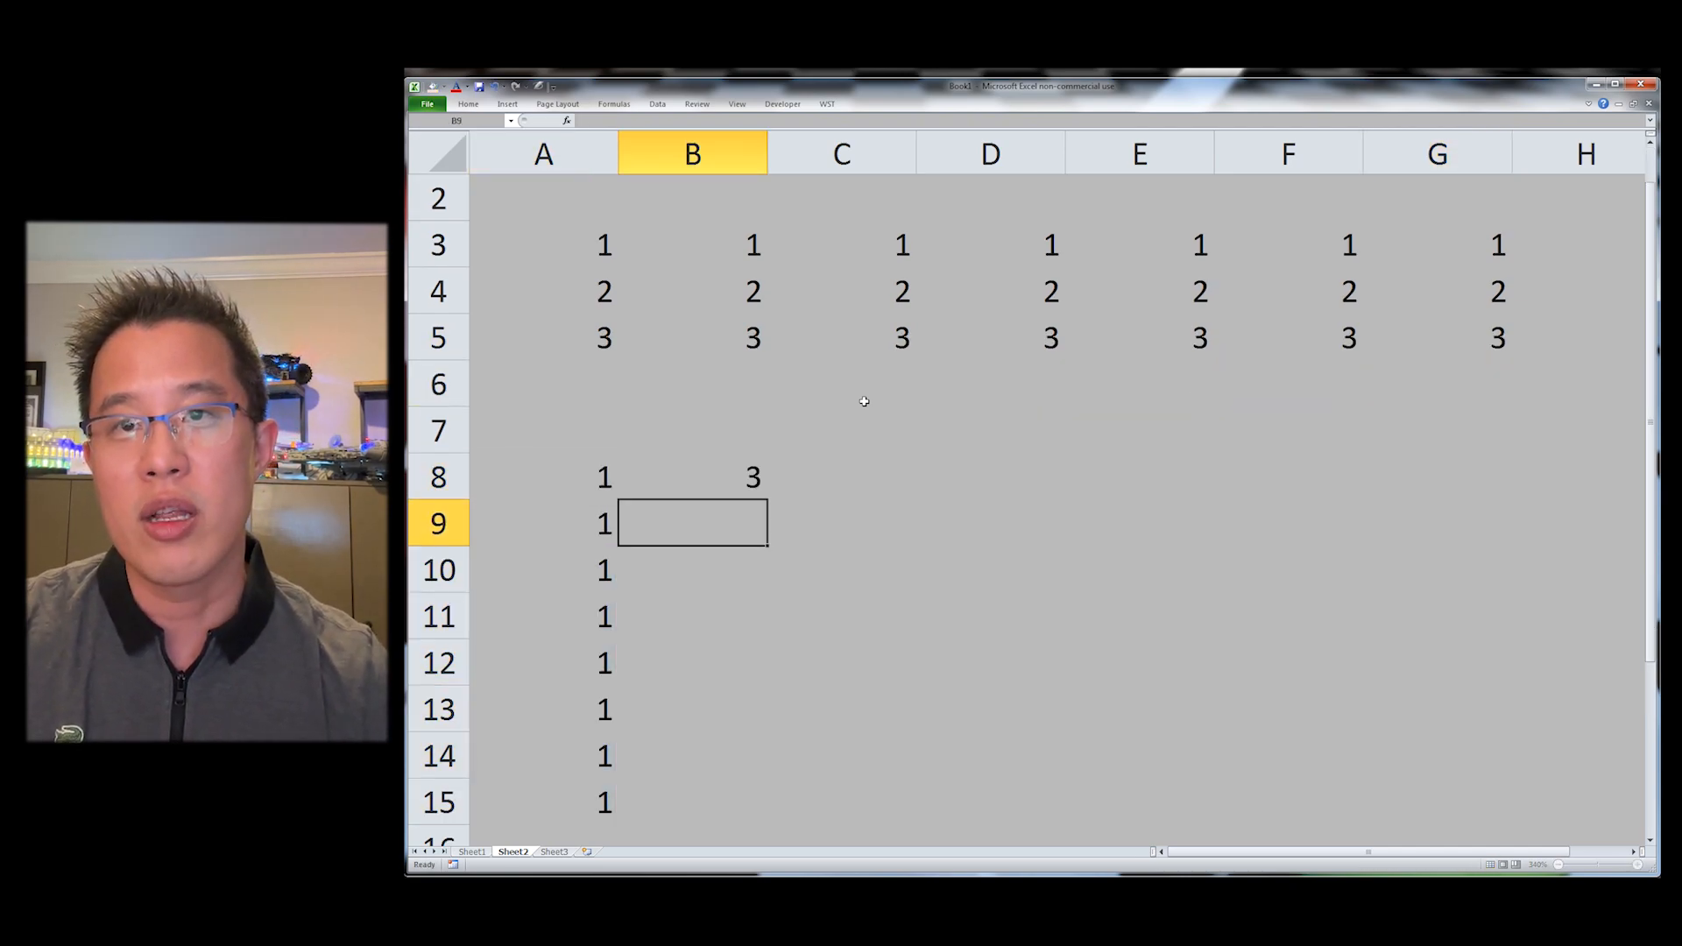
pyautogui.scroll(-4, 867, 408)
pyautogui.press('Up')
pyautogui.write('2')
pyautogui.press('Return')
# Step: Enter 3 in cell C15
pyautogui.press('Up')
pyautogui.press('Left')
pyautogui.hotkey('ctrl', 'Down')
pyautogui.press('Right')
pyautogui.press('Right')
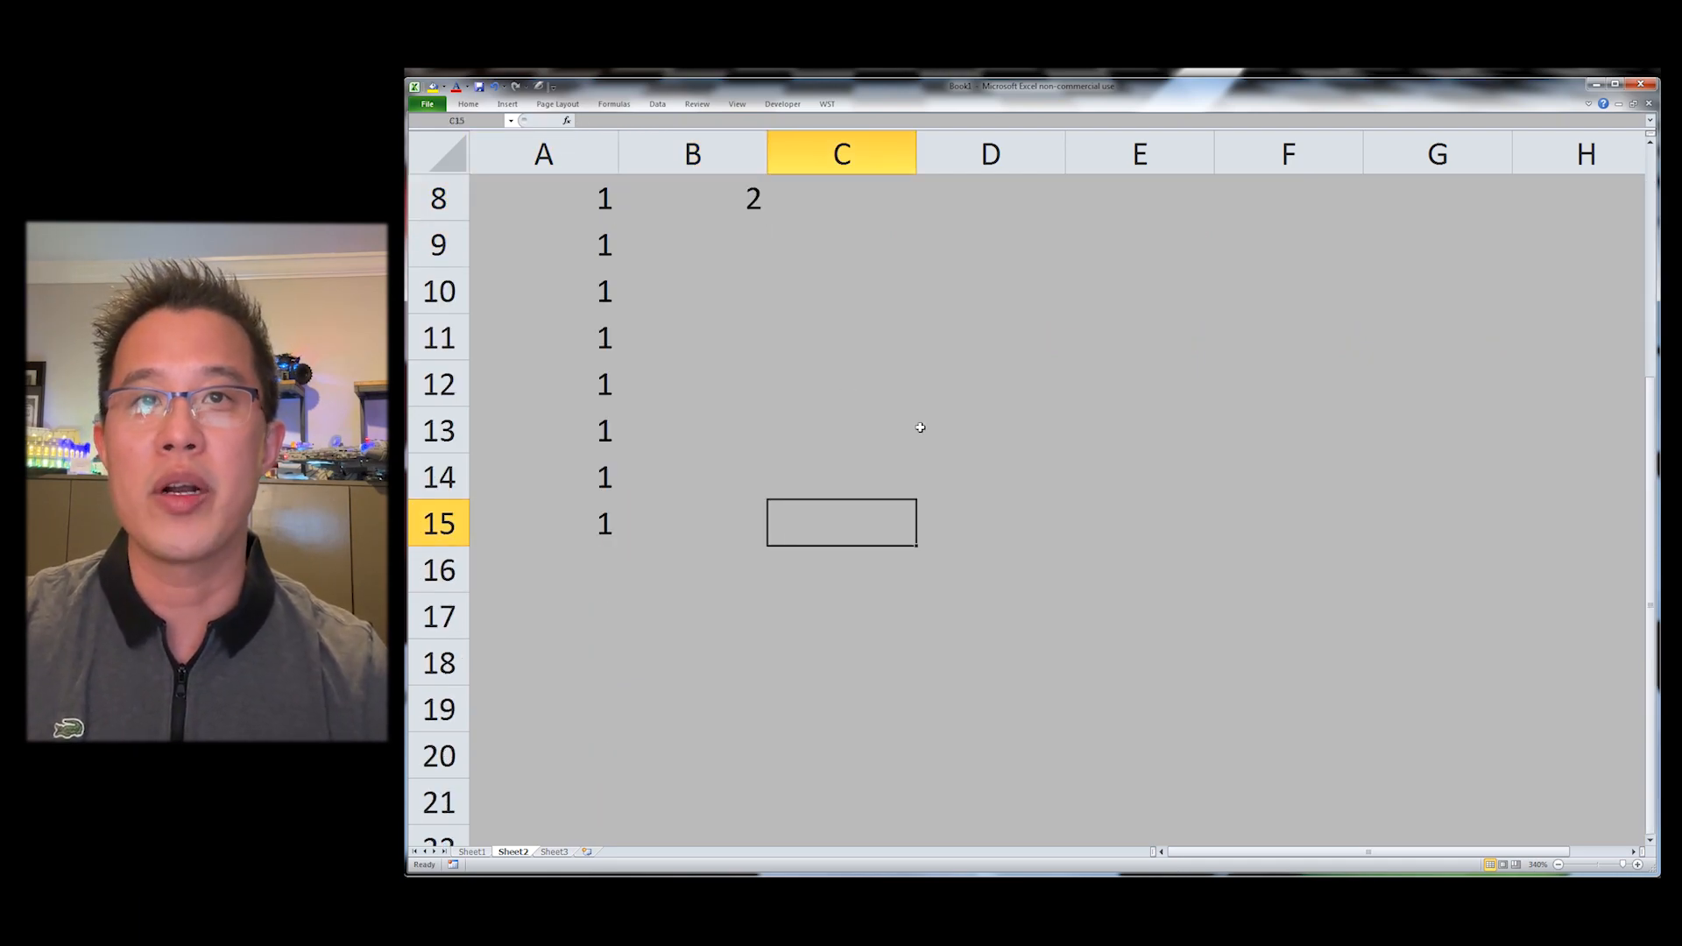
pyautogui.write('3')
pyautogui.press('Return')
# Step: Fill the 2 in B8 down through B15
pyautogui.press('Left')
pyautogui.hotkey('ctrl', 'Up')
pyautogui.hotkey('shift', 'Down')
pyautogui.hotkey('shift', 'Down')
pyautogui.hotkey('shift', 'Down')
pyautogui.hotkey('shift', 'Down')
pyautogui.hotkey('shift', 'Down')
pyautogui.hotkey('shift', 'Down')
pyautogui.hotkey('shift', 'Down')
pyautogui.hotkey('ctrl', 'd')
# Step: Auto-fill the 3 in C15 up through C8
pyautogui.hotkey('ctrl', 'Down')
pyautogui.press('Right')
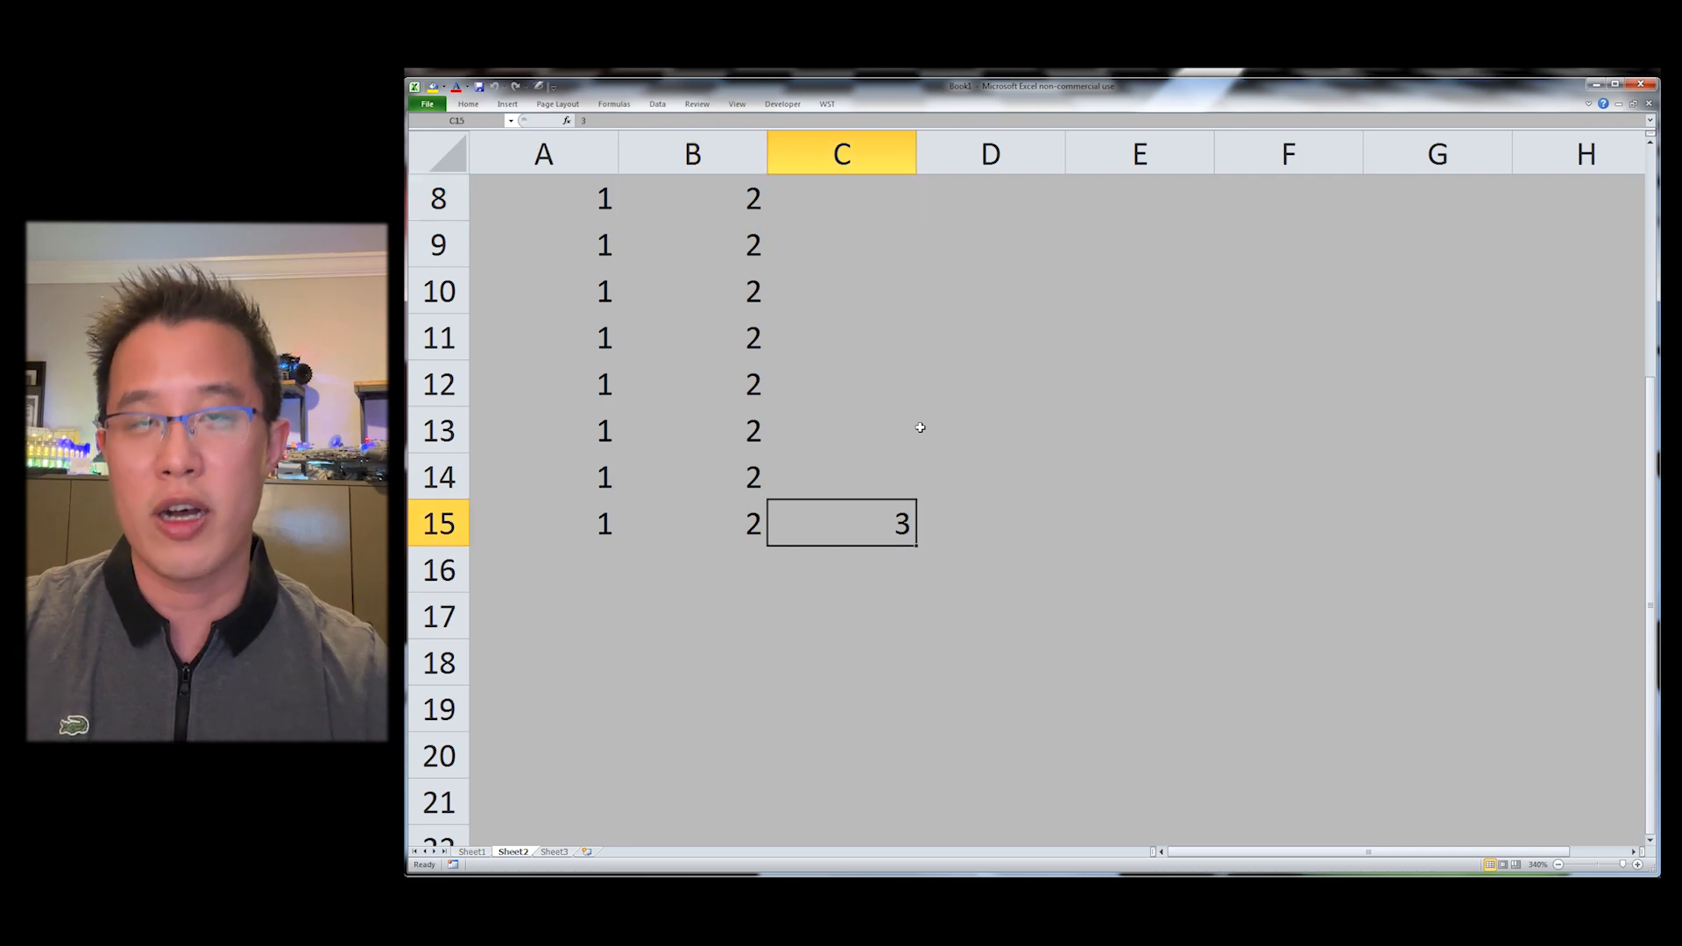
pyautogui.hotkey('ctrl', 'shift', 'u')
pyautogui.scroll(2, 879, 428)
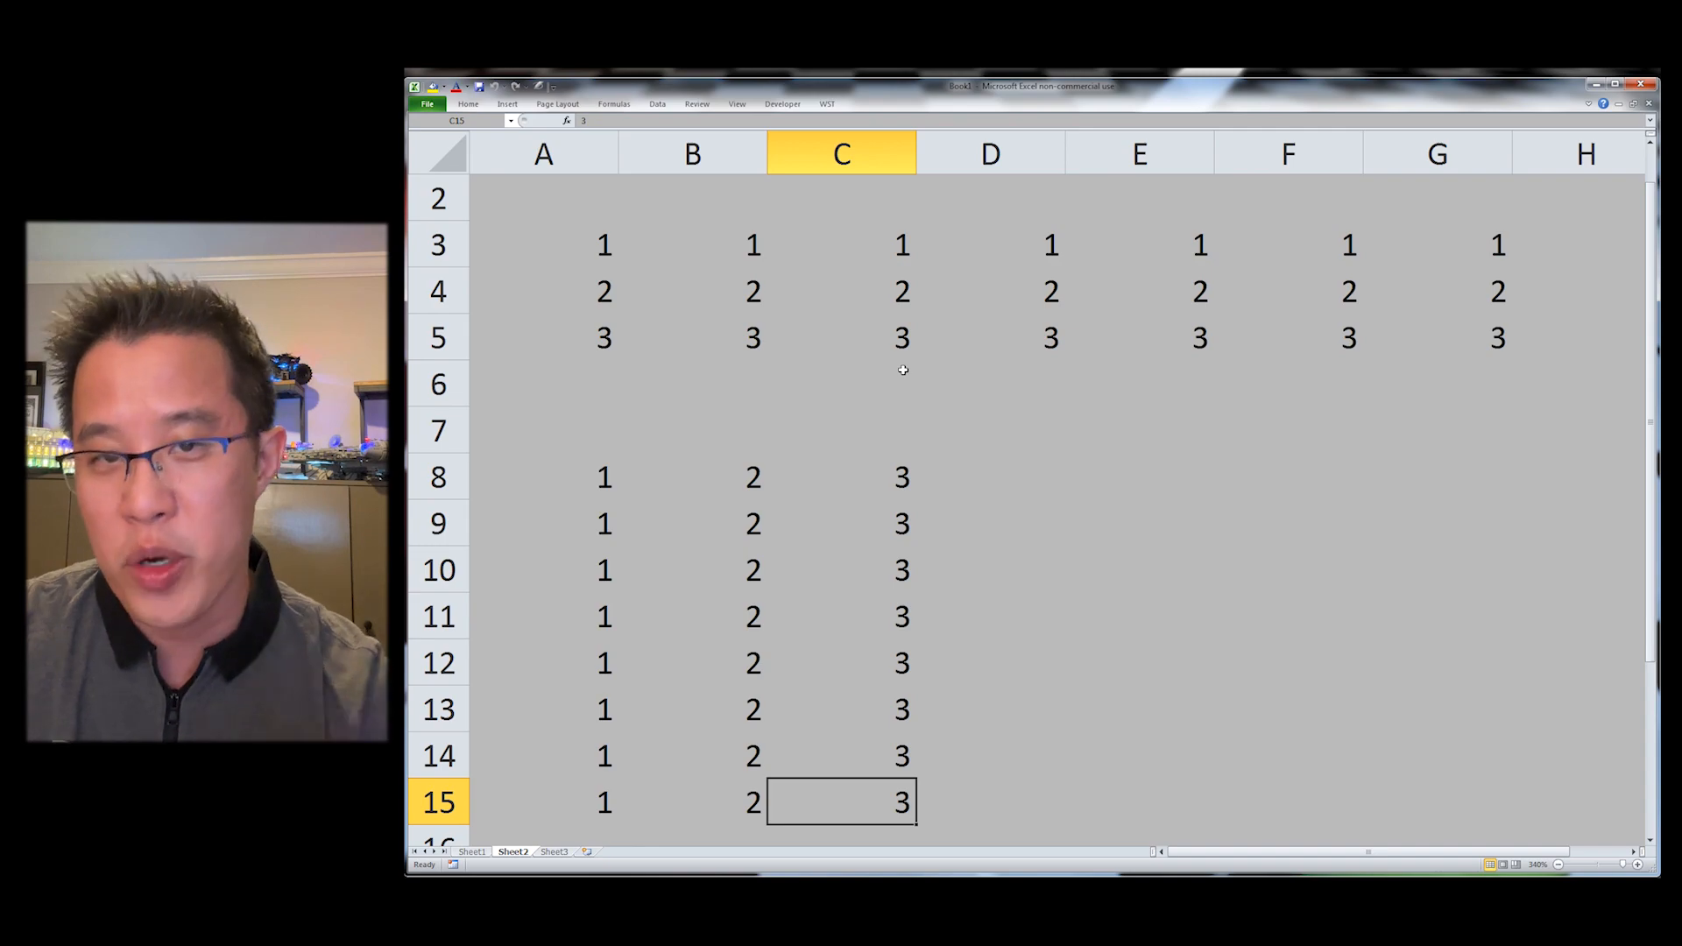
# Step: Browse the WST Fill and Data Manipulation menus without choosing a command
pyautogui.hotkey('alt', 'y')
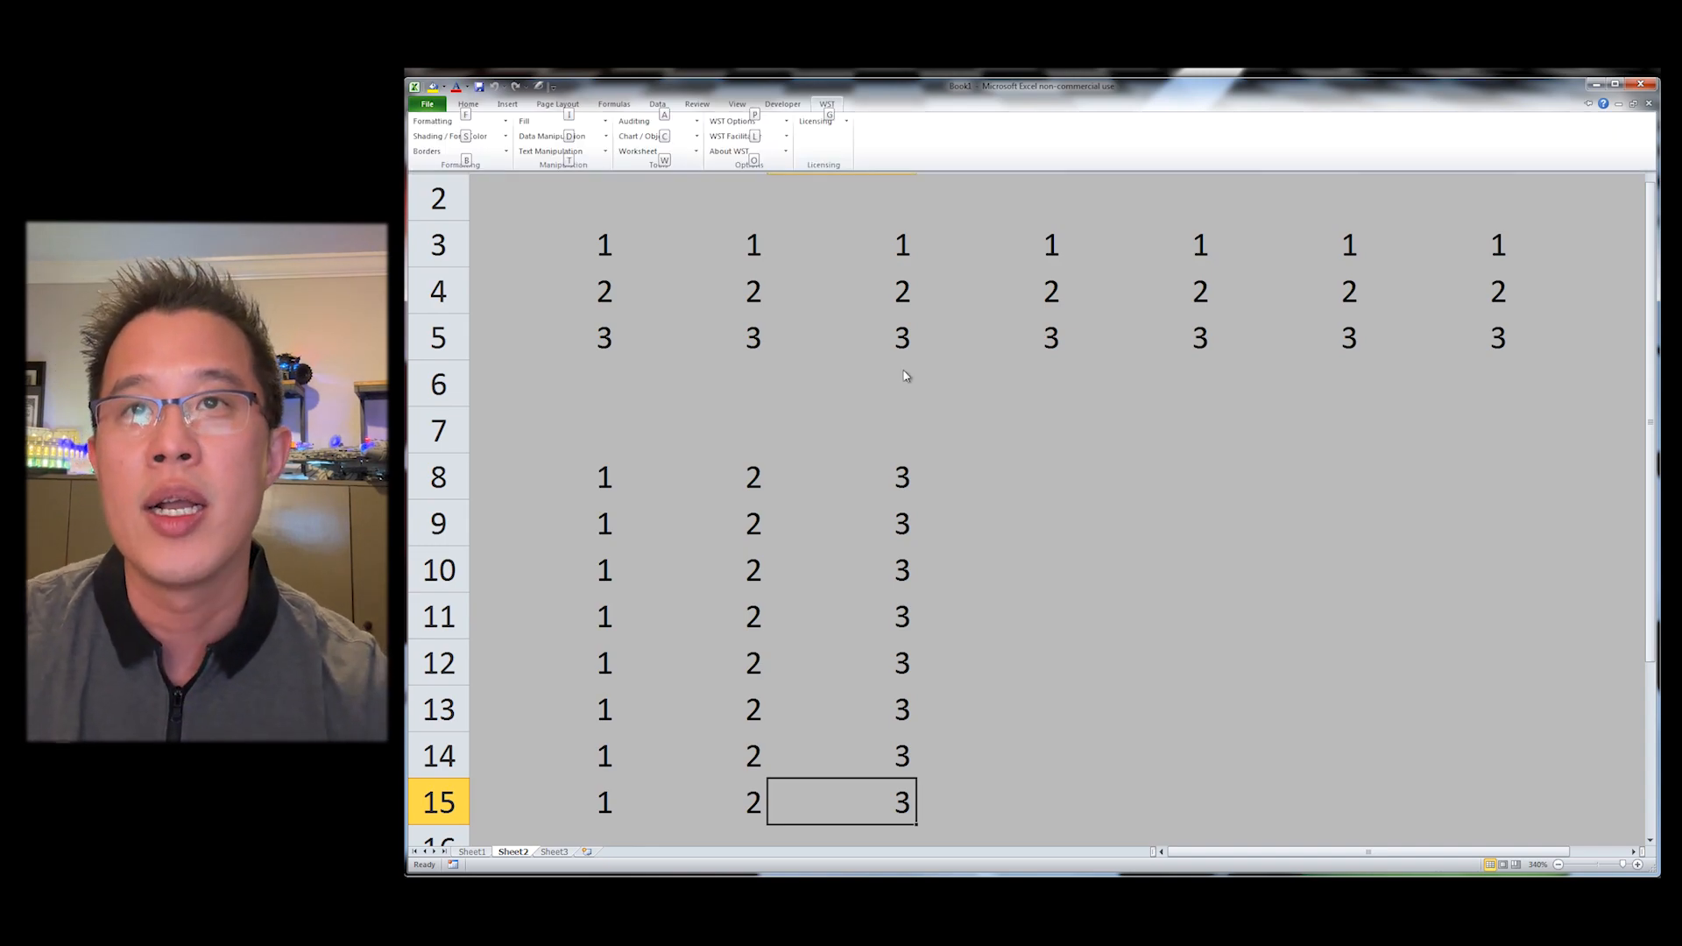
pyautogui.press('i')
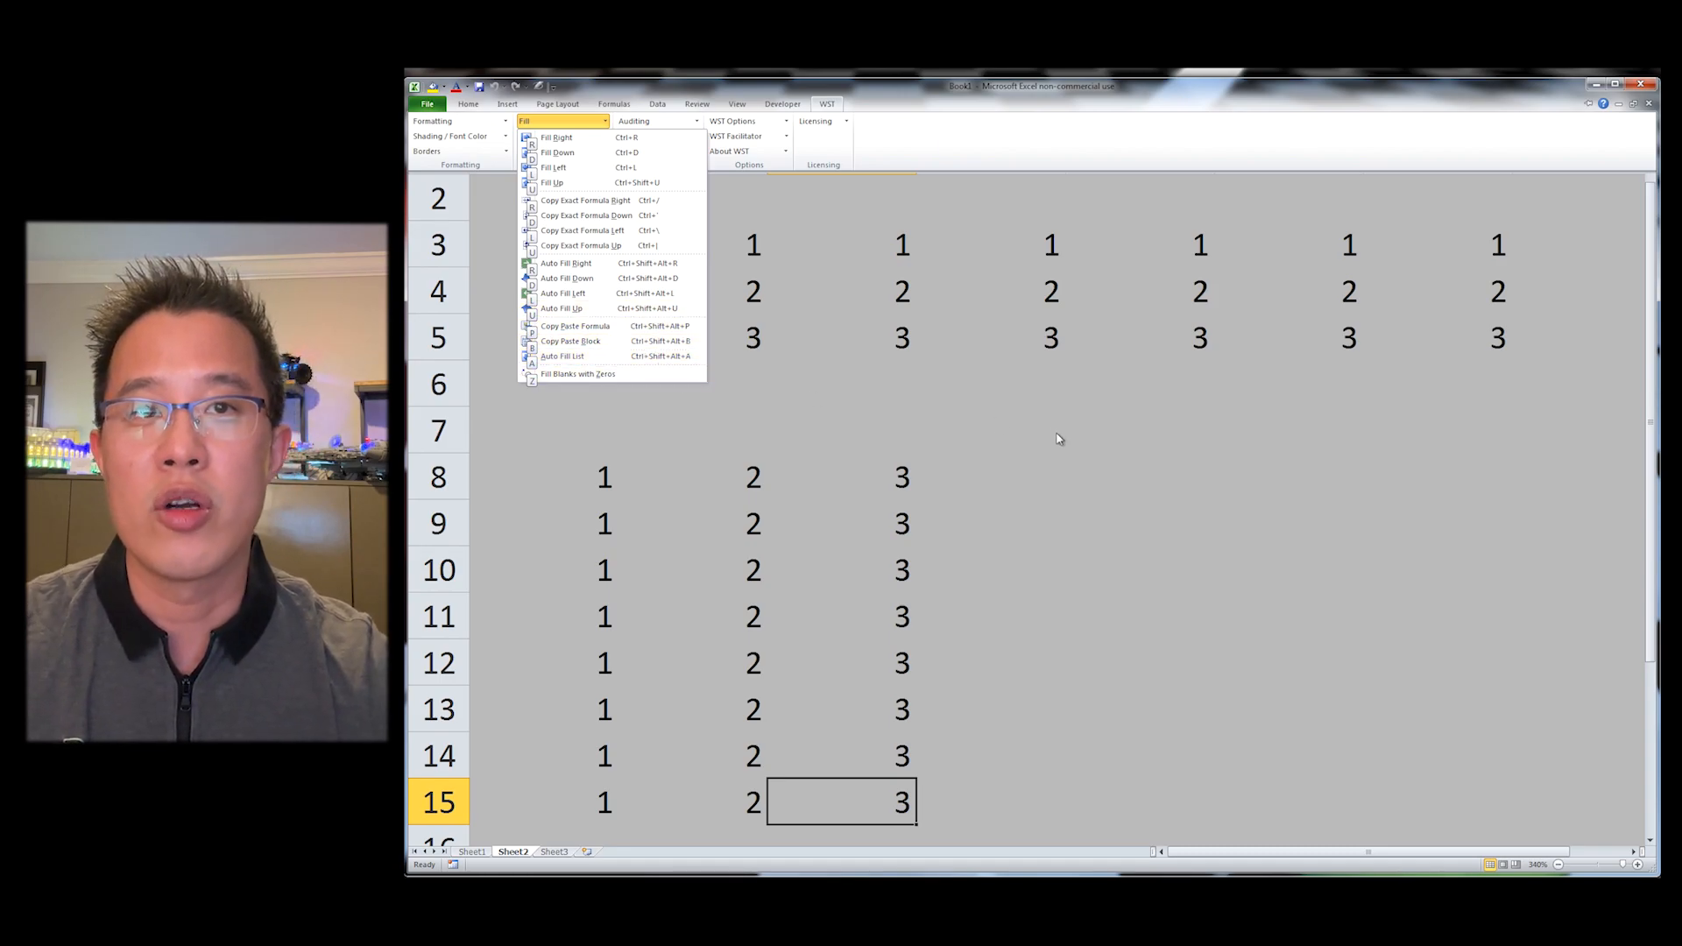
pyautogui.press('Escape')
pyautogui.click(585, 137)
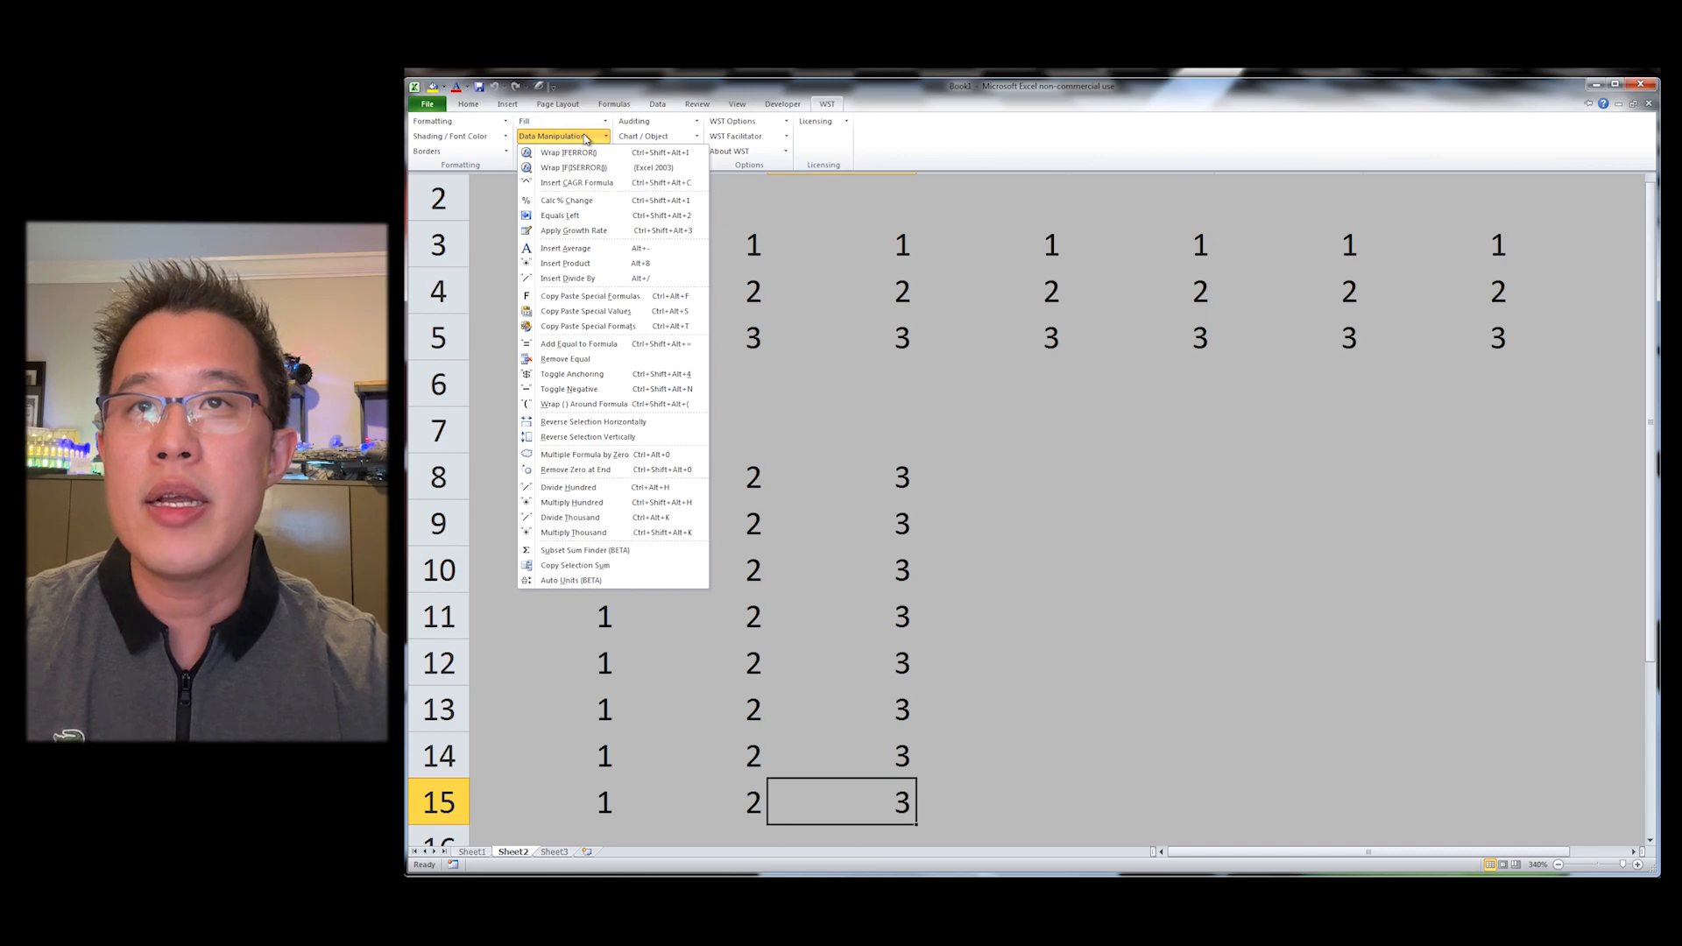
pyautogui.click(1055, 420)
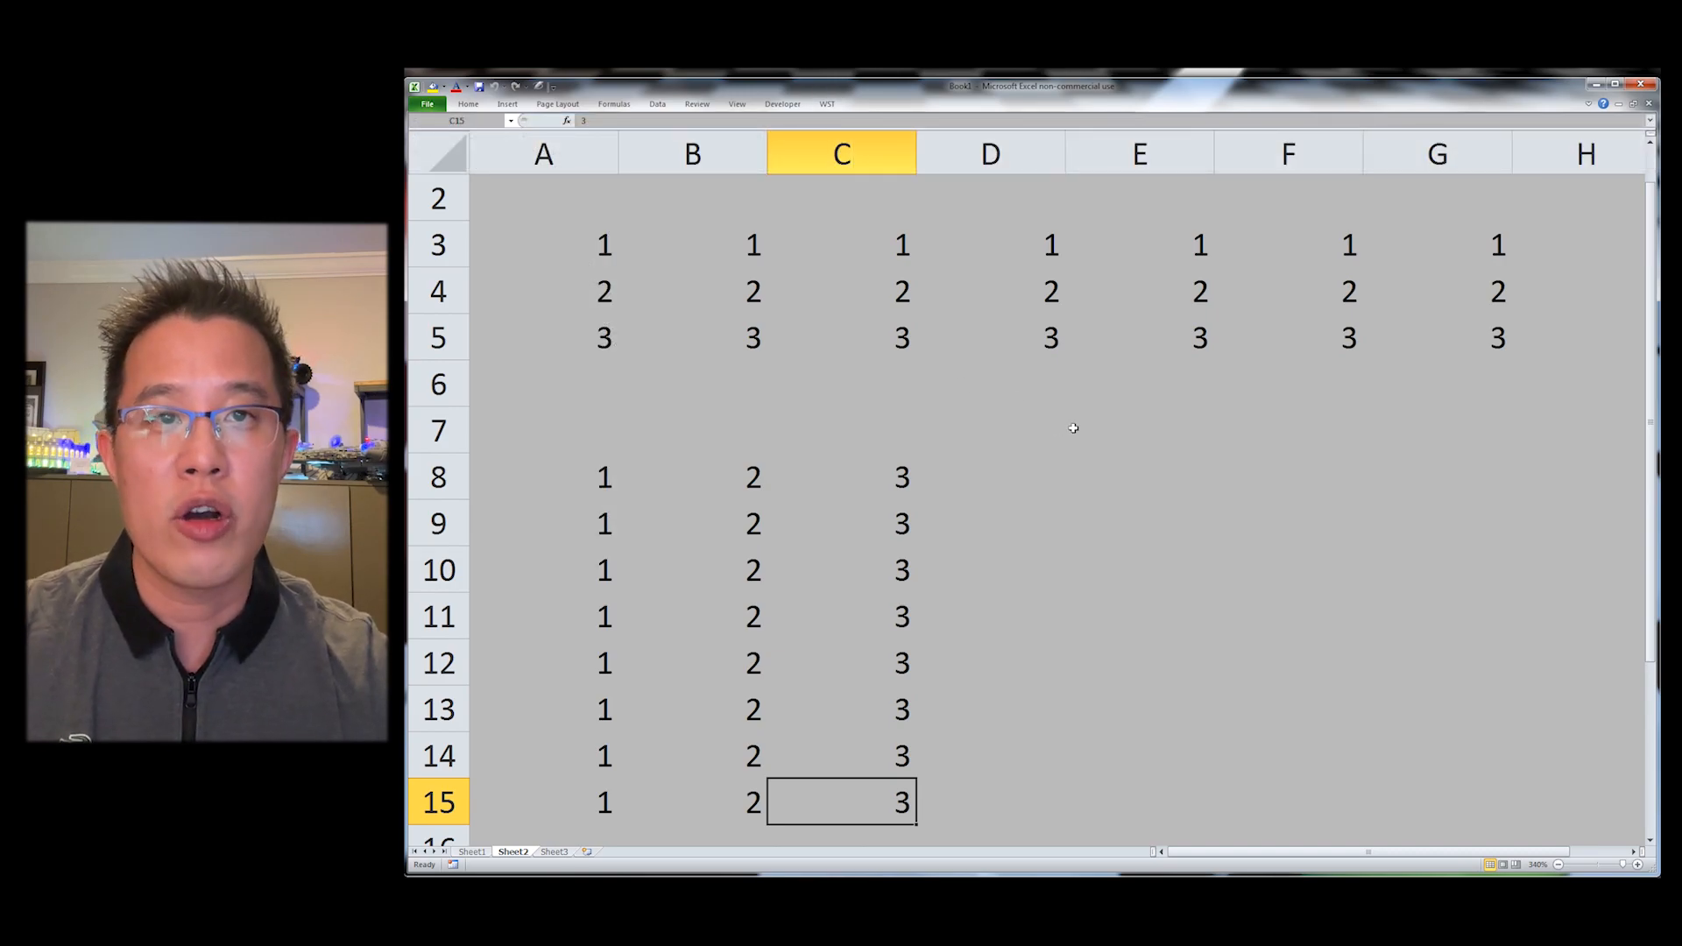
# Step: Switch to Sheet3 and toggle its gridline display
pyautogui.hotkey('ctrl', 'pagedown')
pyautogui.hotkey('alt', 'w')
pyautogui.press('g')
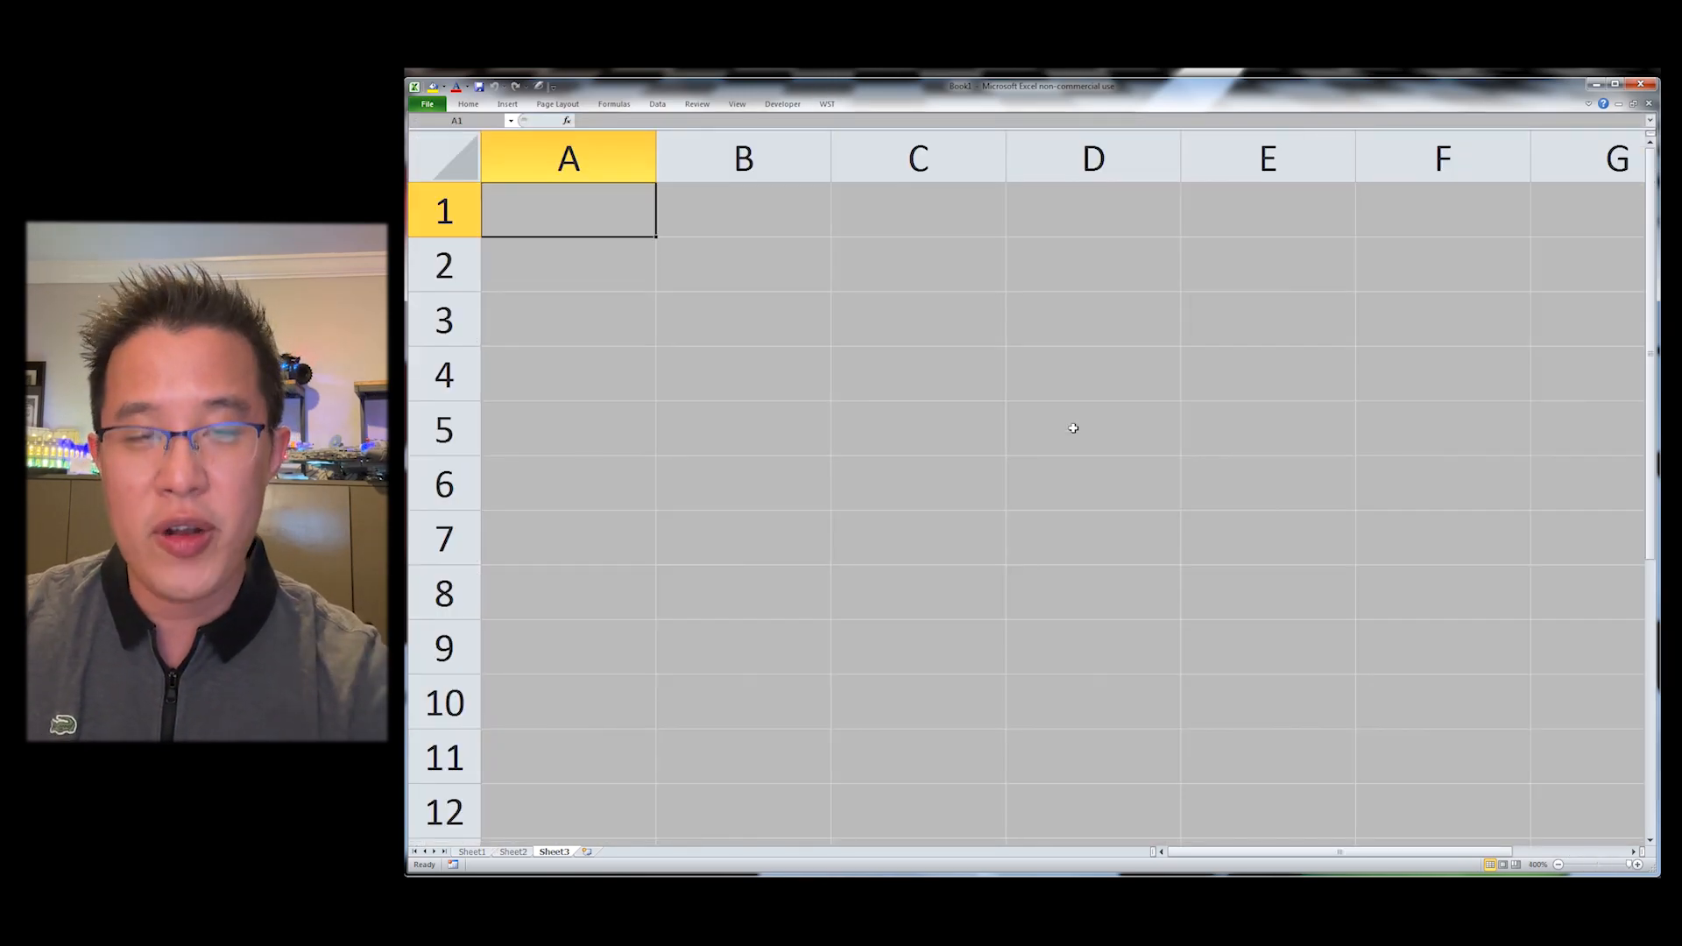
# Step: Enter 100 in B2 and 120 in C2
pyautogui.press('Down')
pyautogui.press('Right')
pyautogui.write('100')
pyautogui.press('Tab')
pyautogui.write('120')
pyautogui.press('Return')
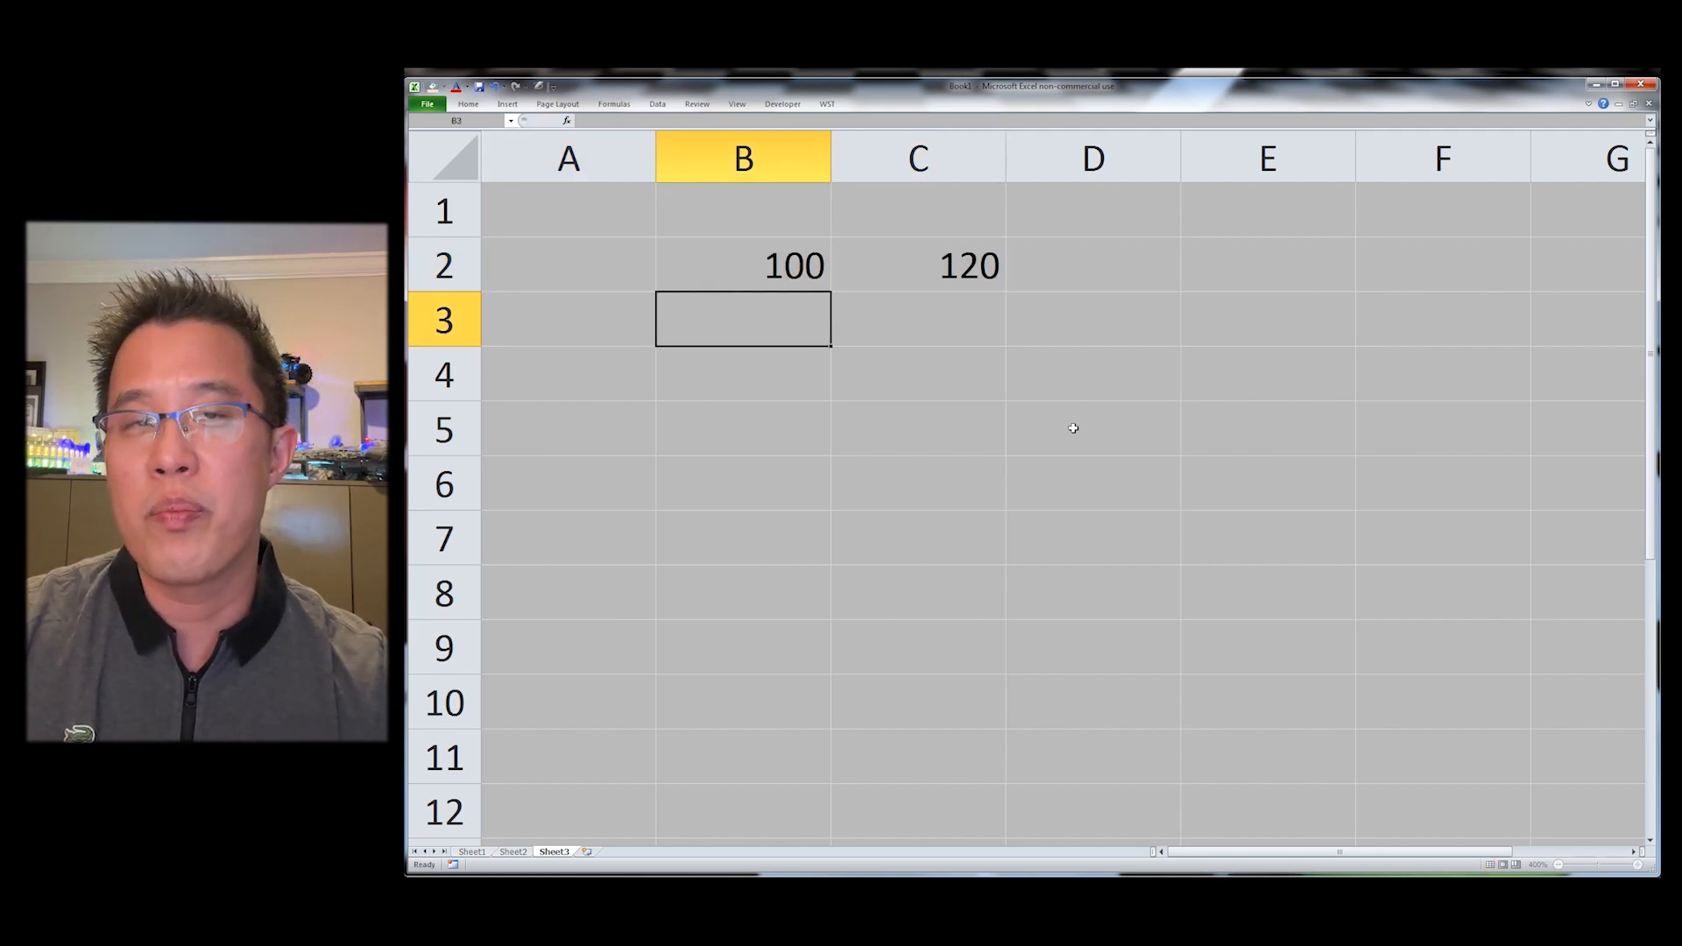
# Step: Insert a WST percent change formula in C7 using C2 as the ending value
pyautogui.press('Right')
pyautogui.press('Right')
pyautogui.press('Left')
pyautogui.press('Down')
pyautogui.press('Down')
pyautogui.press('Down')
pyautogui.press('Down')
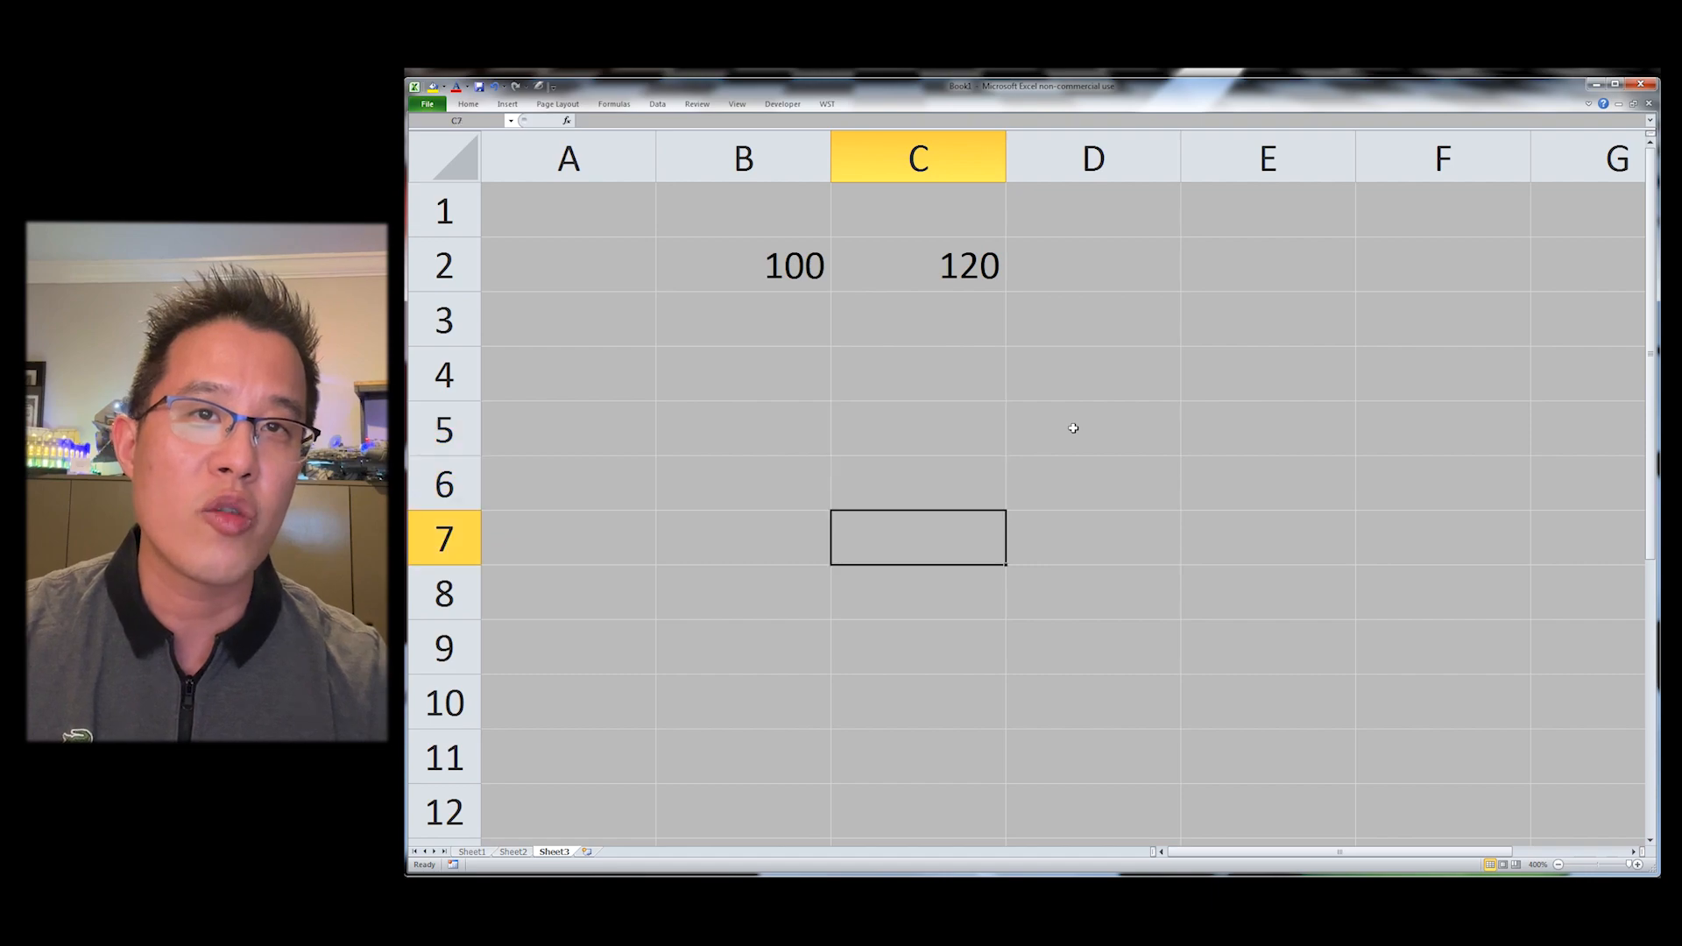
pyautogui.hotkey('ctrl', 'shift', 'p')
pyautogui.hotkey('ctrl', 'Up')
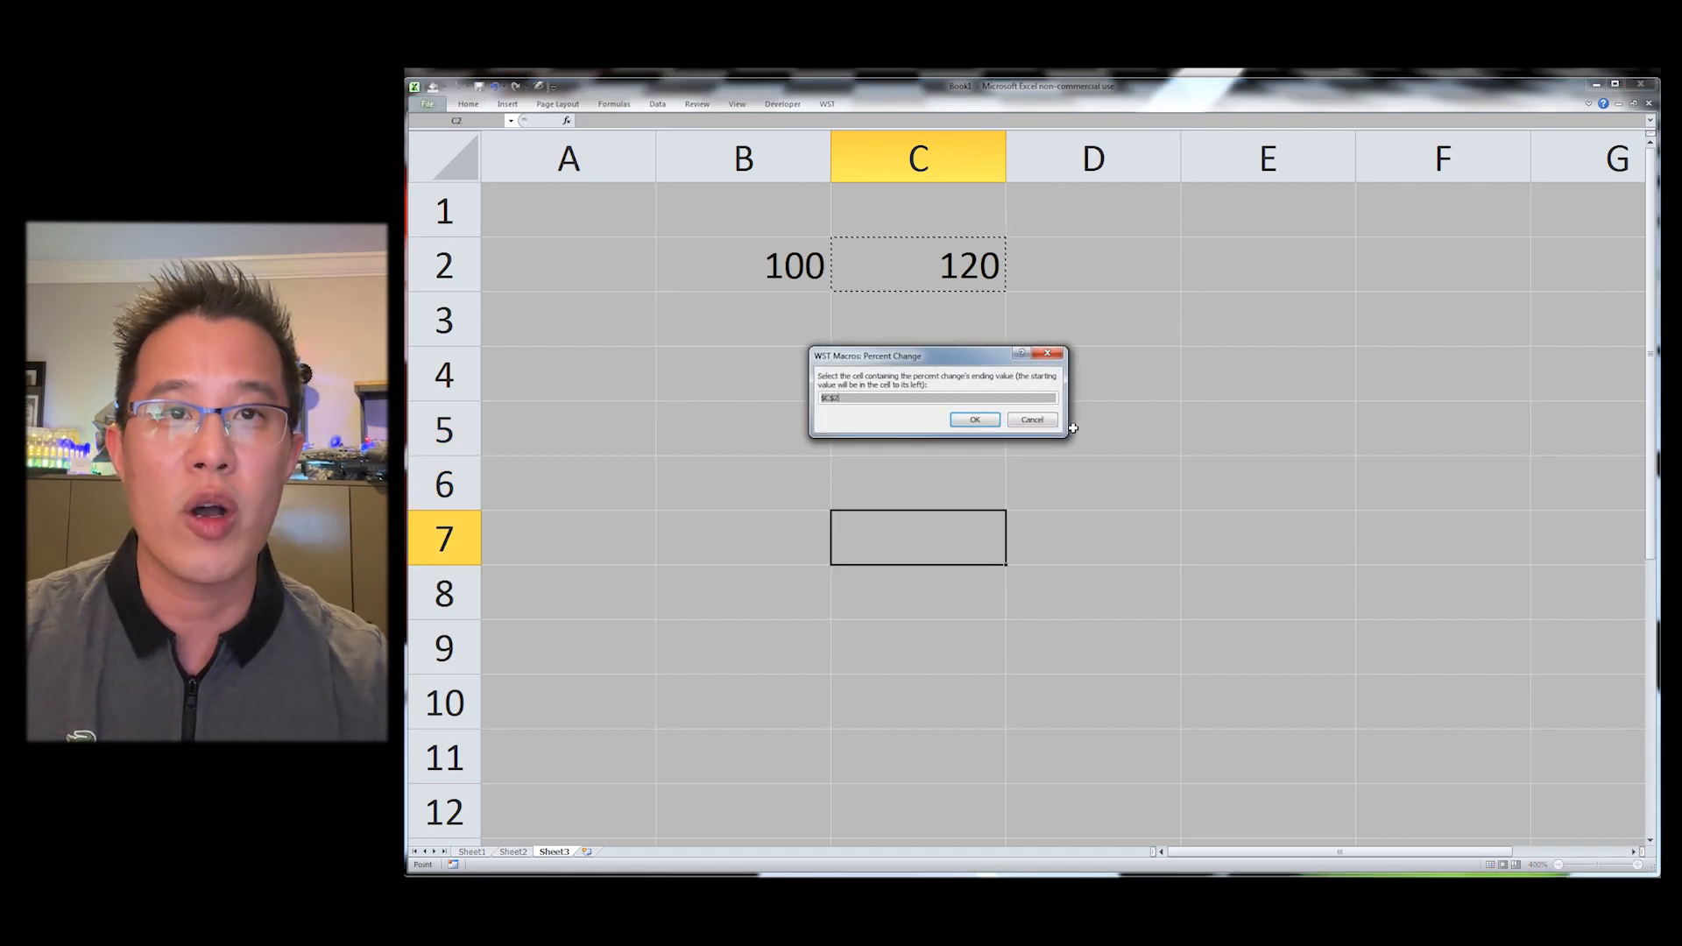
pyautogui.press('Return')
pyautogui.write('`')
pyautogui.press('Escape')
# Step: Apply currency format to B2:C2
pyautogui.hotkey('ctrl', 'Up')
pyautogui.hotkey('shift', 'Left')
pyautogui.hotkey('ctrl', 'shift', '4')
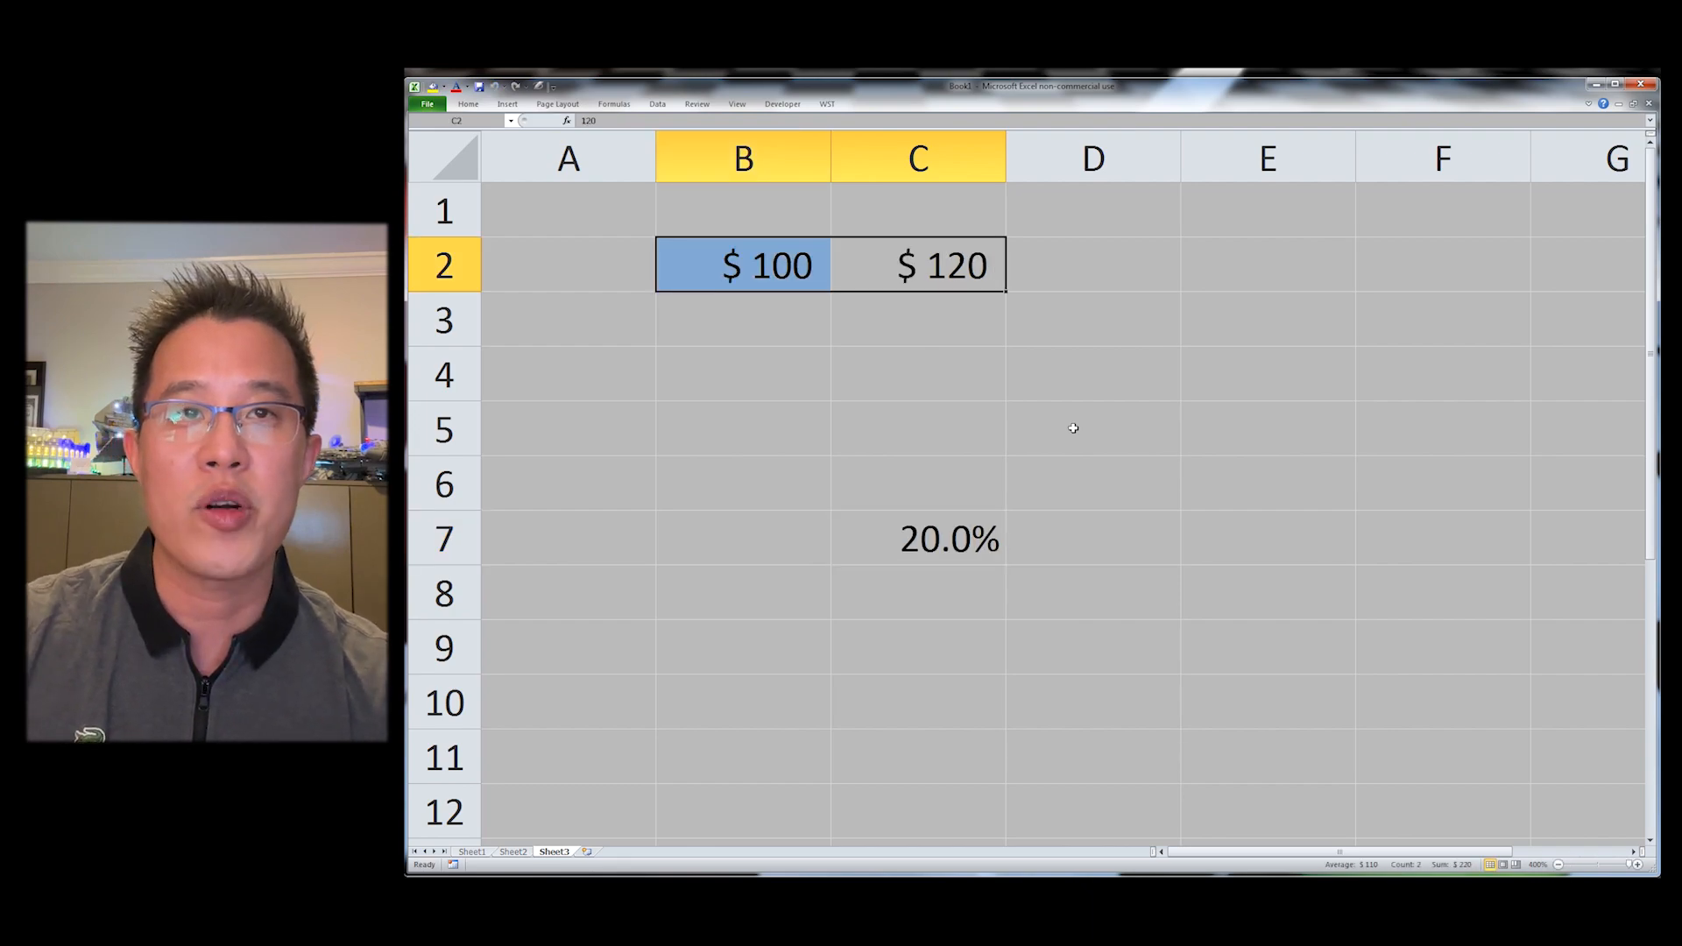
# Step: Link D7:G7 to the rate in C7 with the formula =C7
pyautogui.hotkey('ctrl', 'Down')
pyautogui.press('F2')
pyautogui.press('Escape')
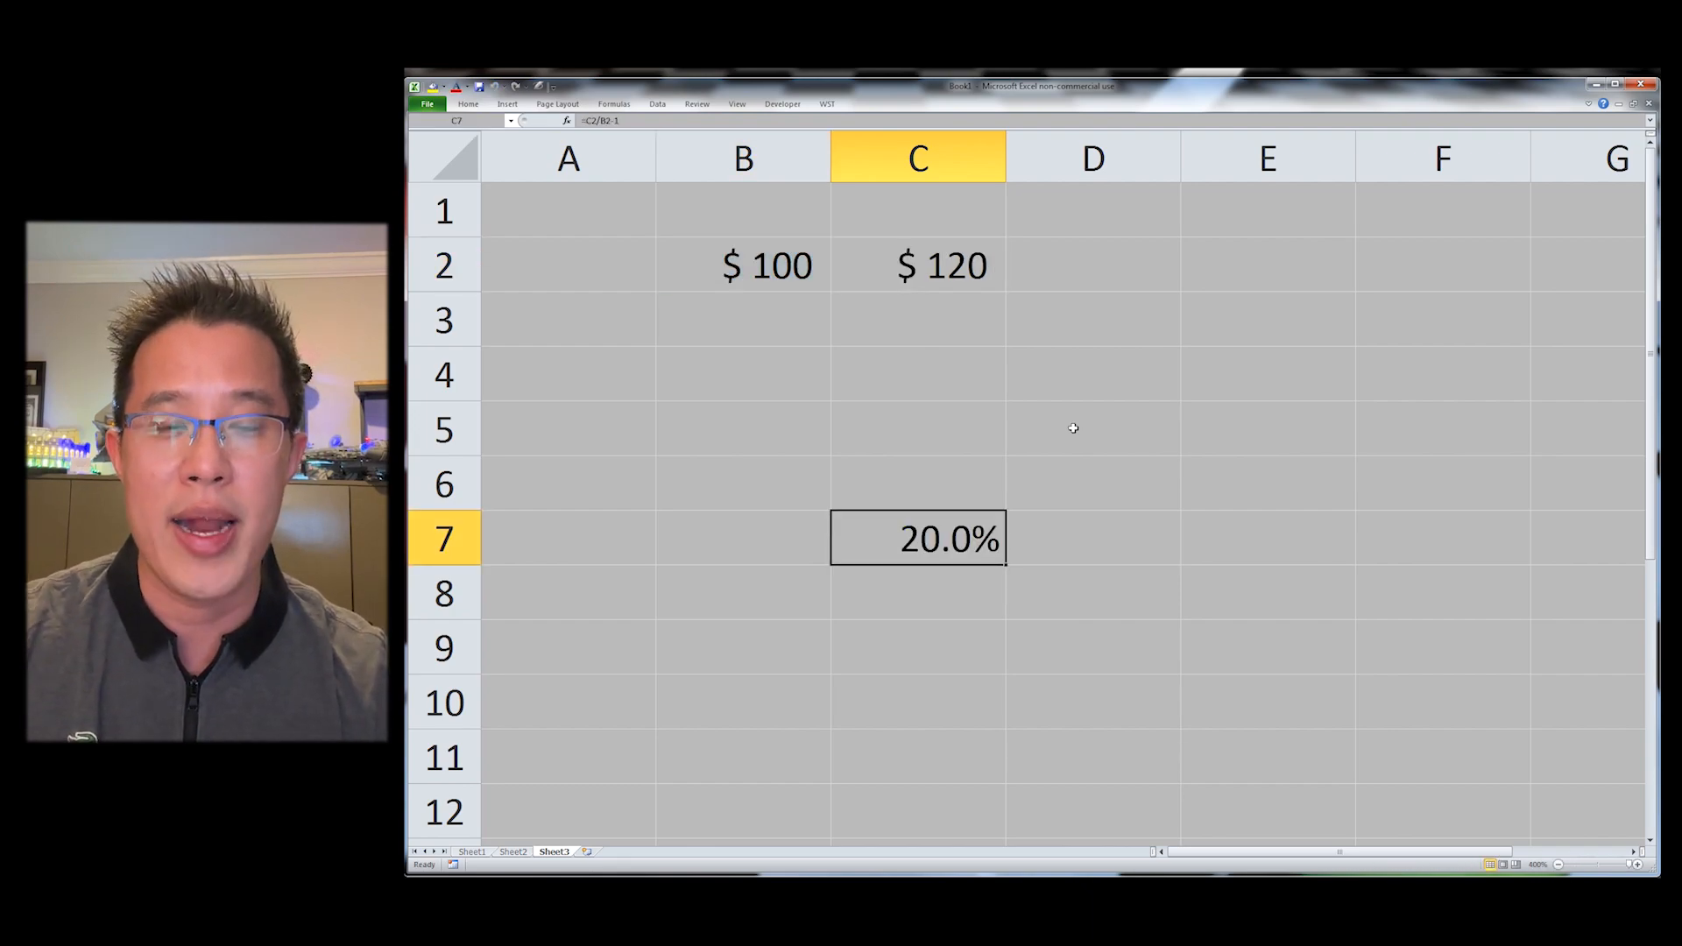
pyautogui.press('Right')
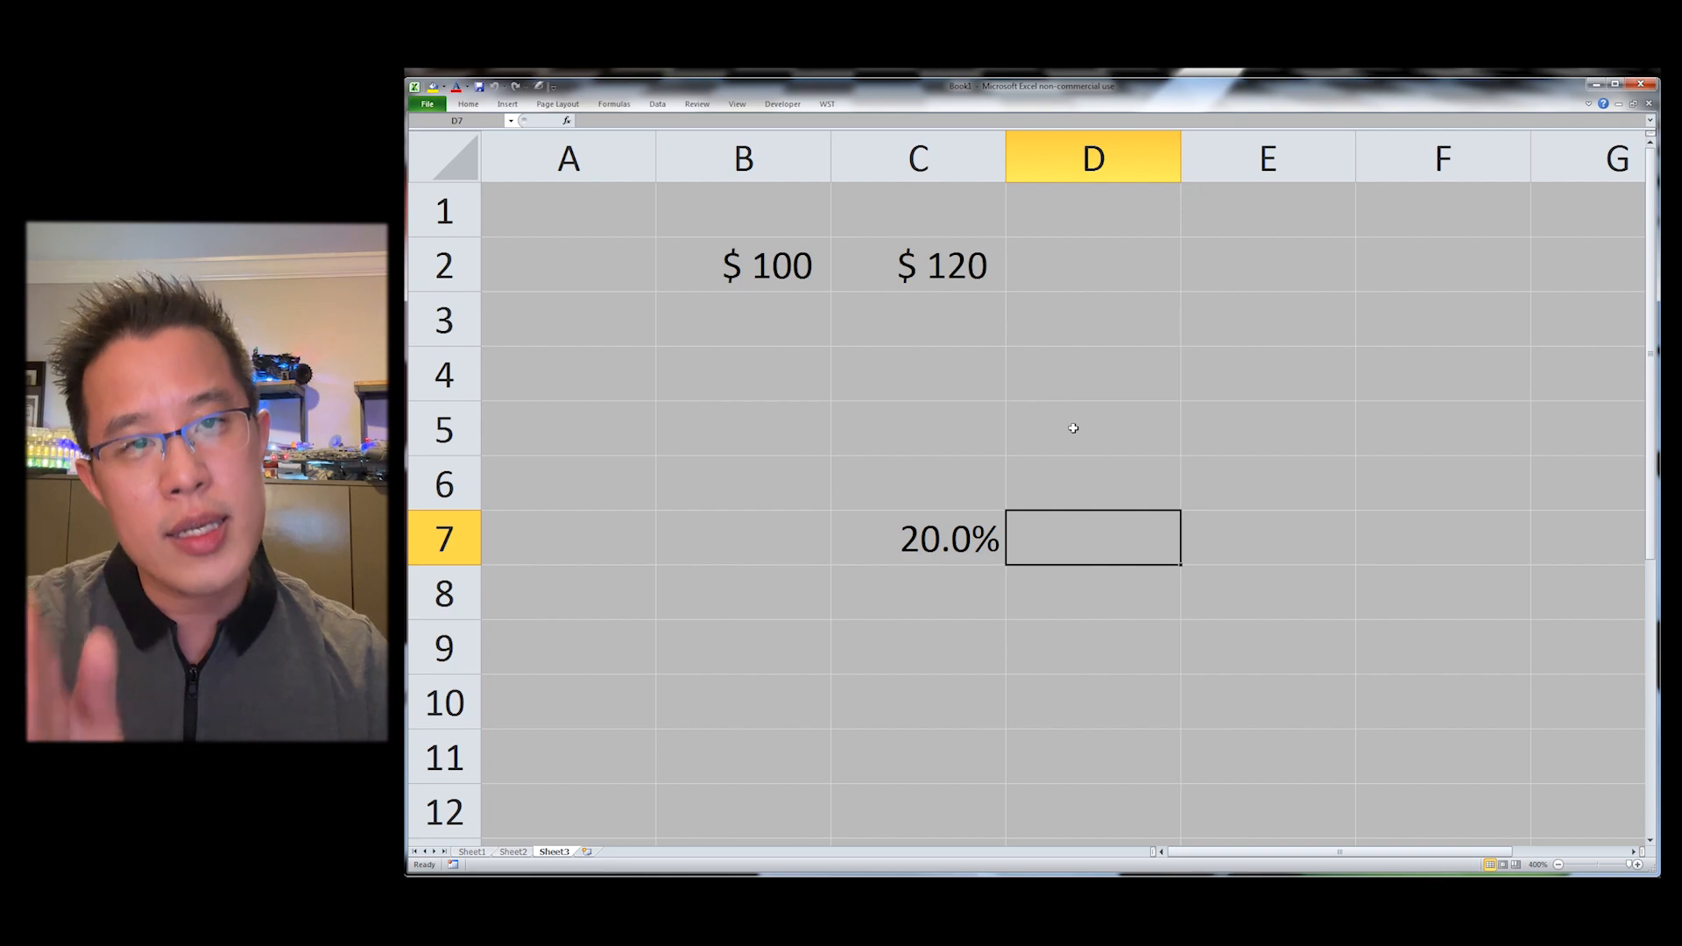
pyautogui.hotkey('shift', 'Right')
pyautogui.hotkey('shift', 'Right')
pyautogui.hotkey('shift', 'Right')
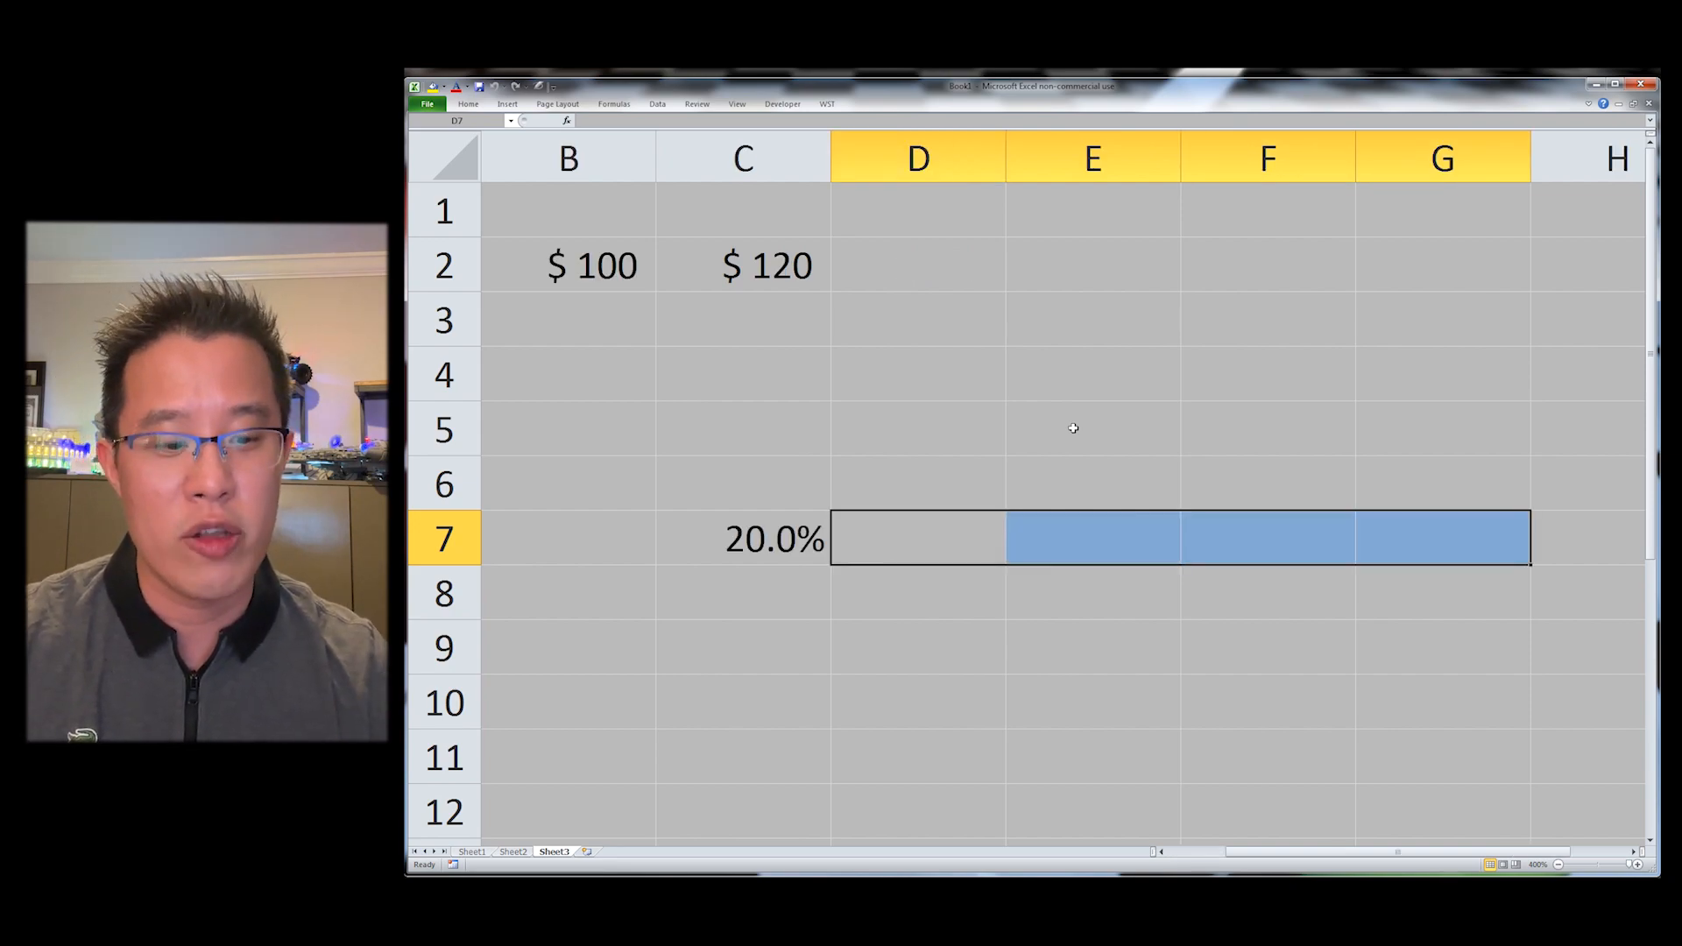
pyautogui.write('=C7')
pyautogui.hotkey('ctrl', 'Return')
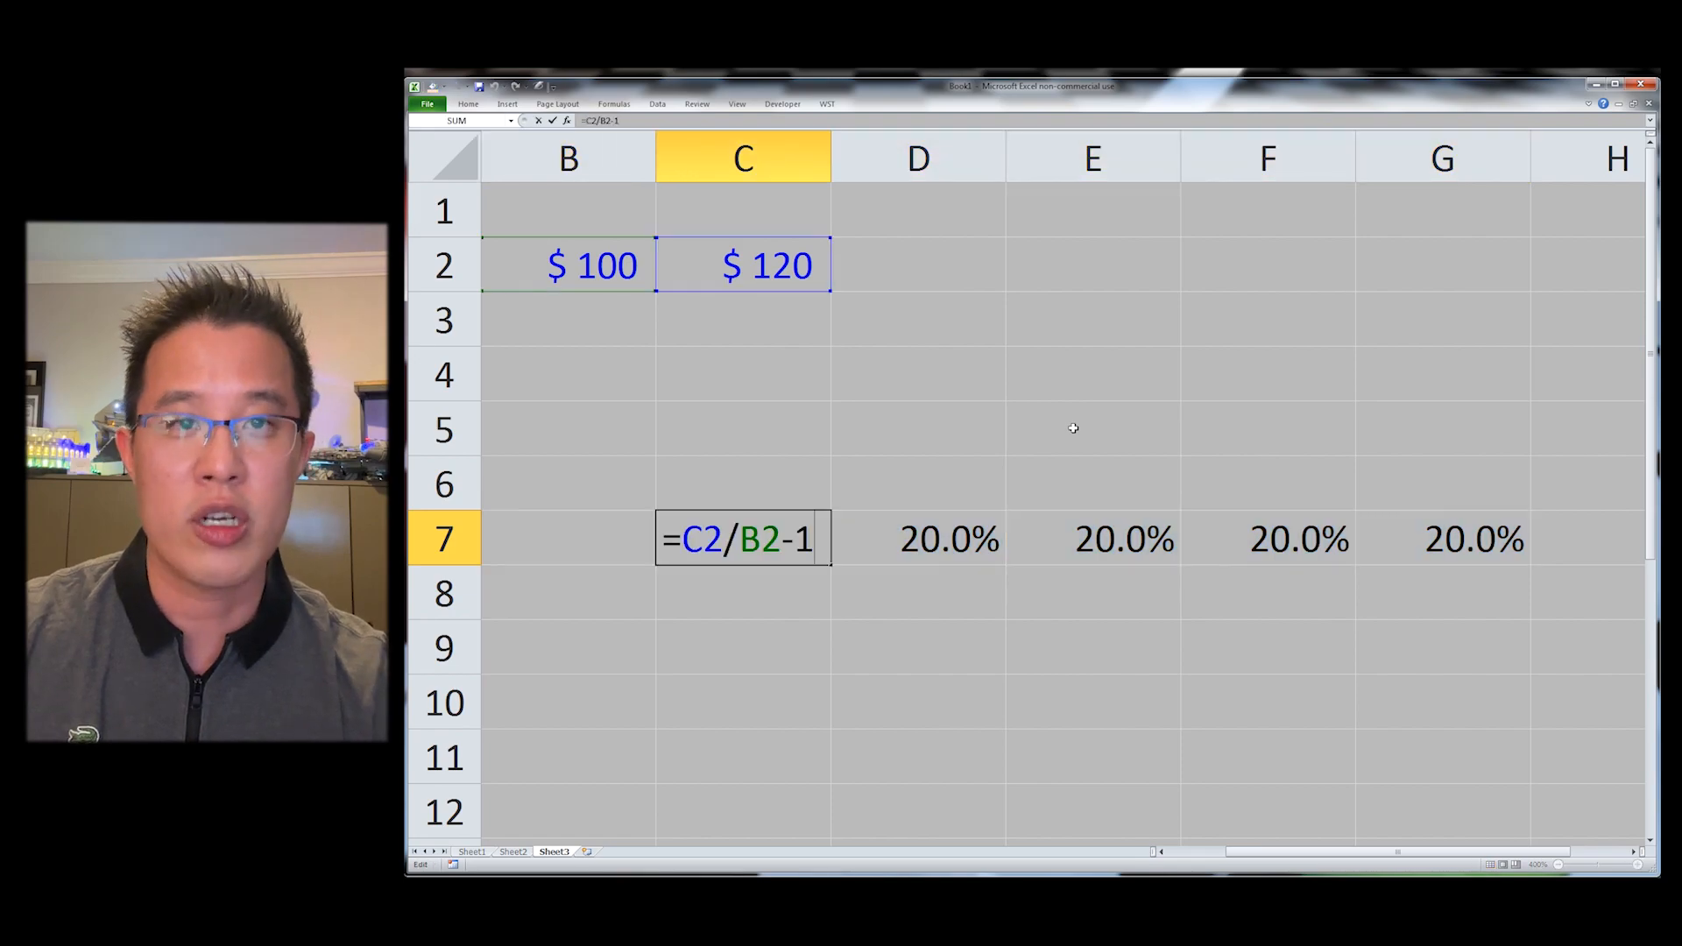
pyautogui.press('Escape')
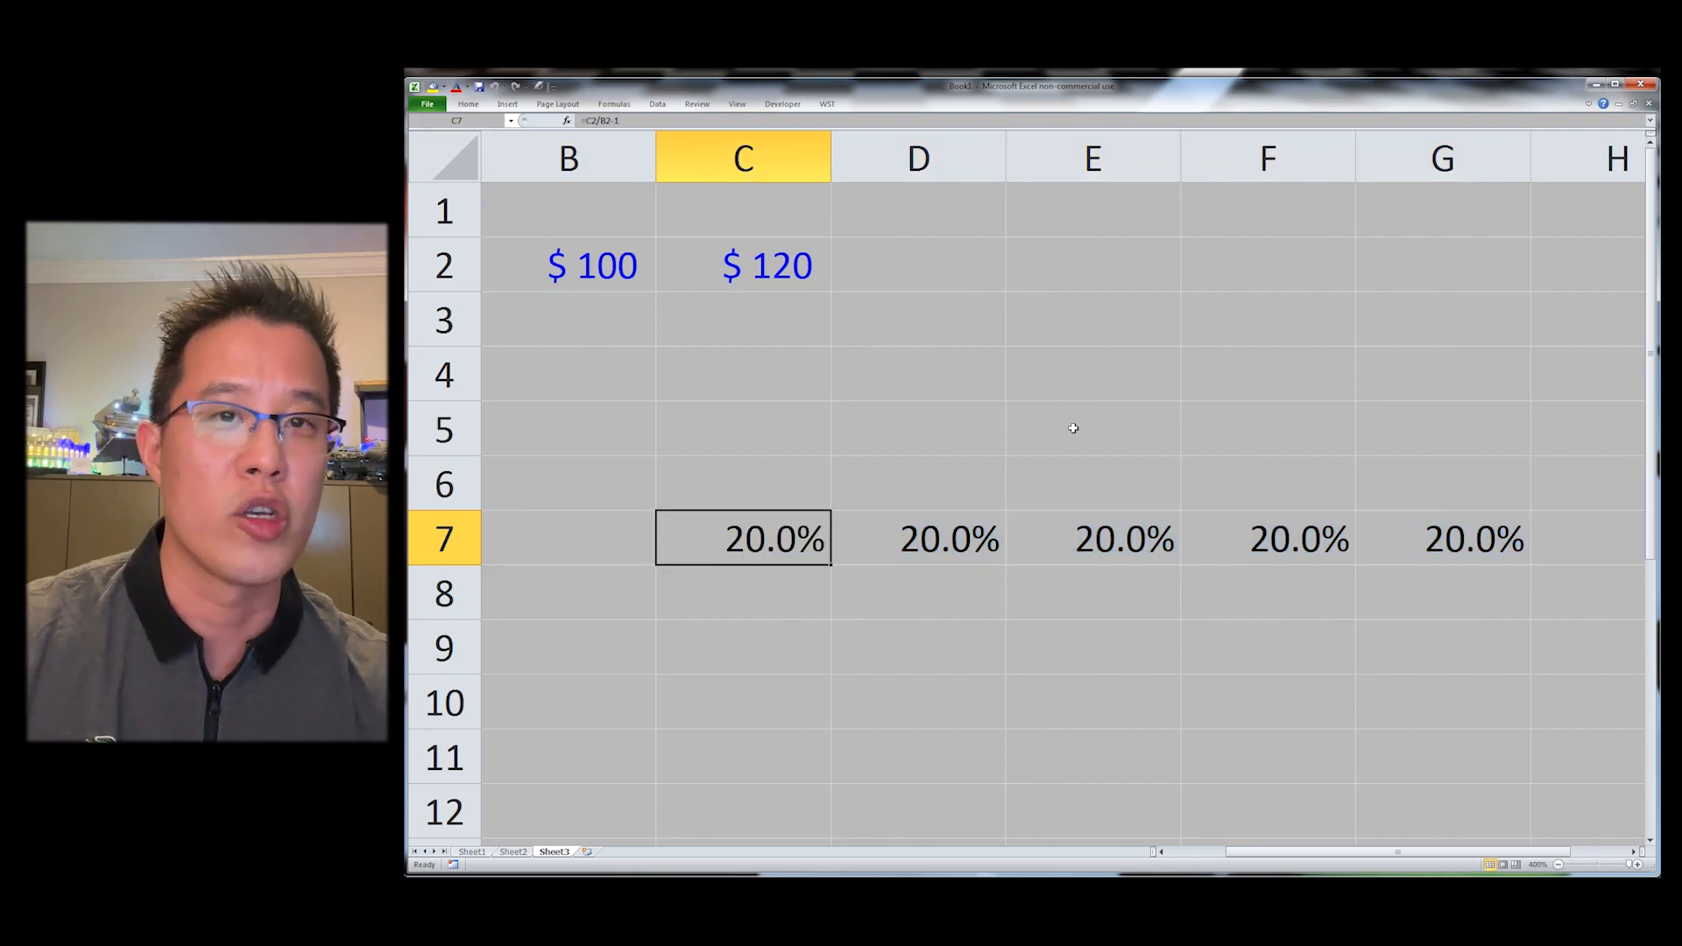
# Step: Inspect the formulas in the row 7 rate cells
pyautogui.press('Right')
pyautogui.write('=C7')
pyautogui.press('Escape')
pyautogui.press('Left')
pyautogui.press('Left')
pyautogui.press('Left')
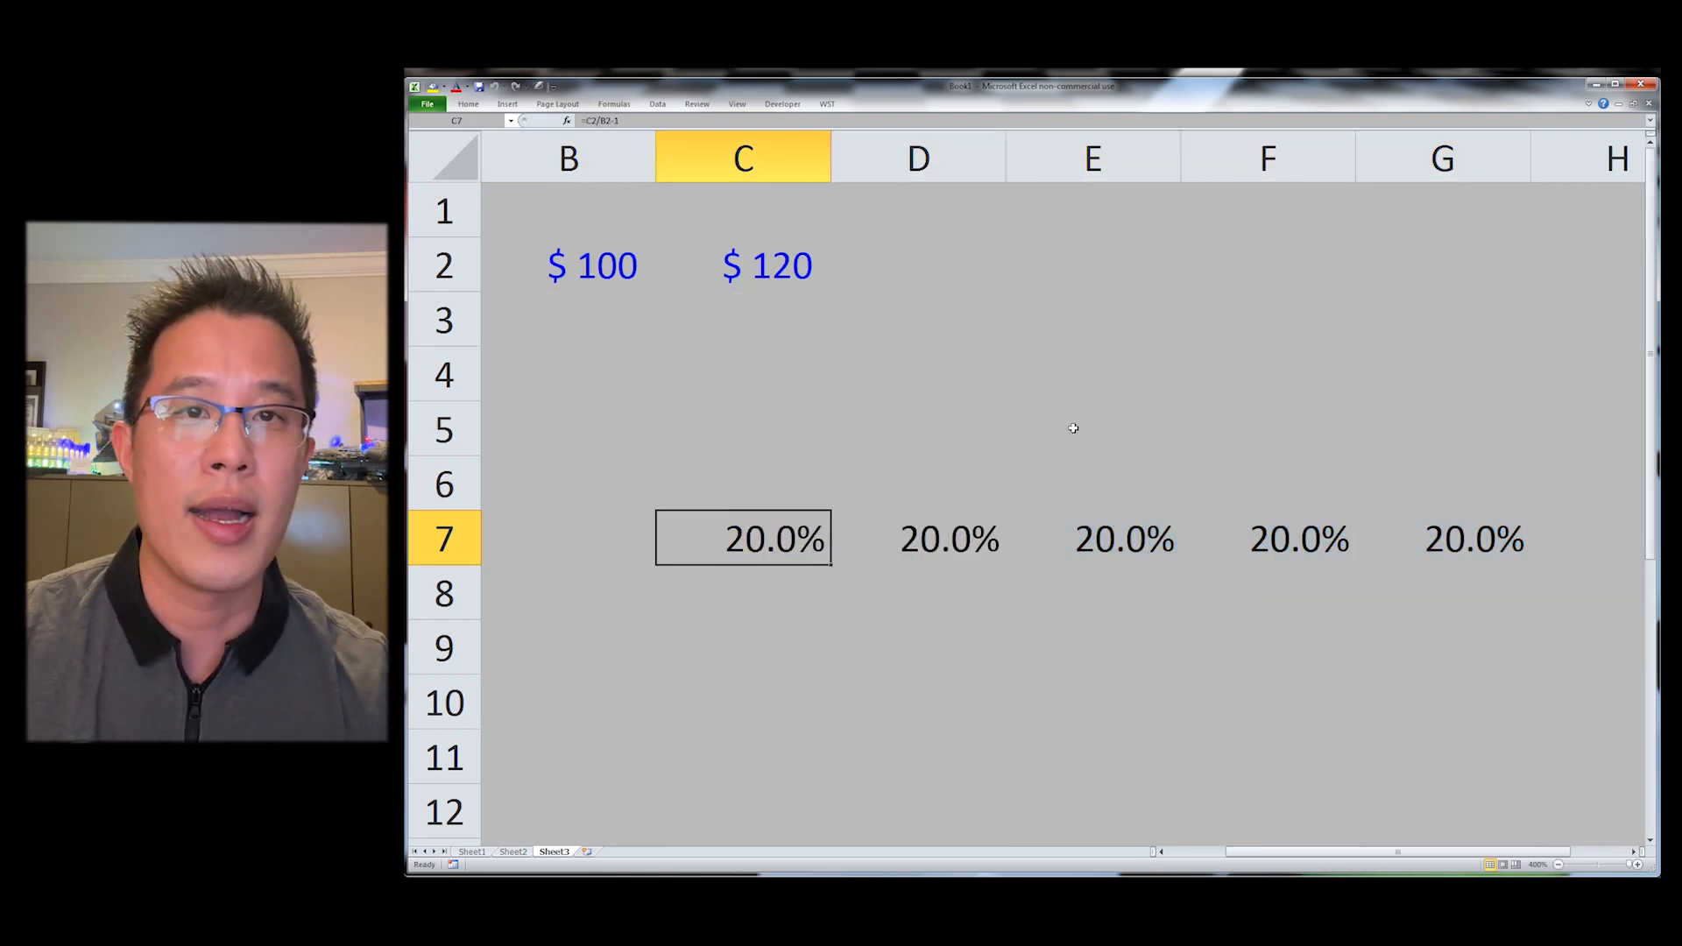
pyautogui.press('Escape')
pyautogui.hotkey('ctrl', 'Right')
pyautogui.press('F2')
pyautogui.press('Escape')
pyautogui.press('Right')
pyautogui.press('F2')
pyautogui.press('Escape')
pyautogui.press('Right')
pyautogui.press('Right')
pyautogui.press('F2')
pyautogui.press('Escape')
pyautogui.press('Right')
# Step: Insert a WST growth-rate formula in D2 that grows C2 by the rate in D7
pyautogui.press('Right')
pyautogui.hotkey('ctrl', 'Left')
pyautogui.hotkey('ctrl', 'Left')
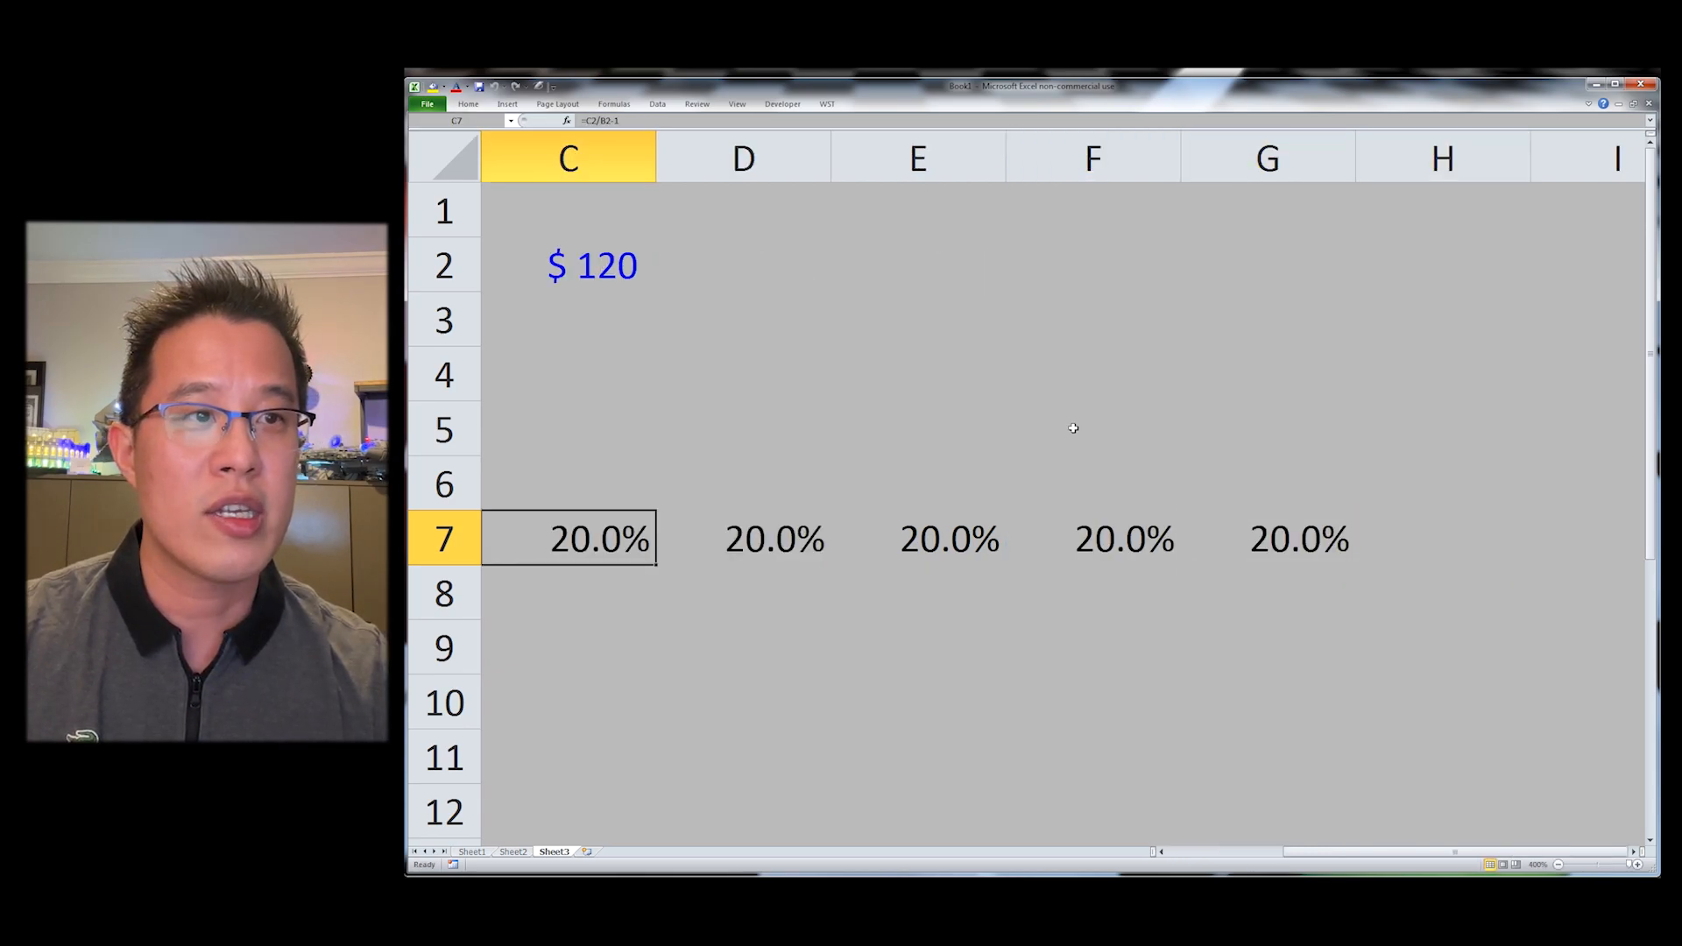
pyautogui.hotkey('ctrl', 'Right')
pyautogui.hotkey('ctrl', 'Home')
pyautogui.press('Right')
pyautogui.press('Right')
pyautogui.press('Down')
pyautogui.press('Right')
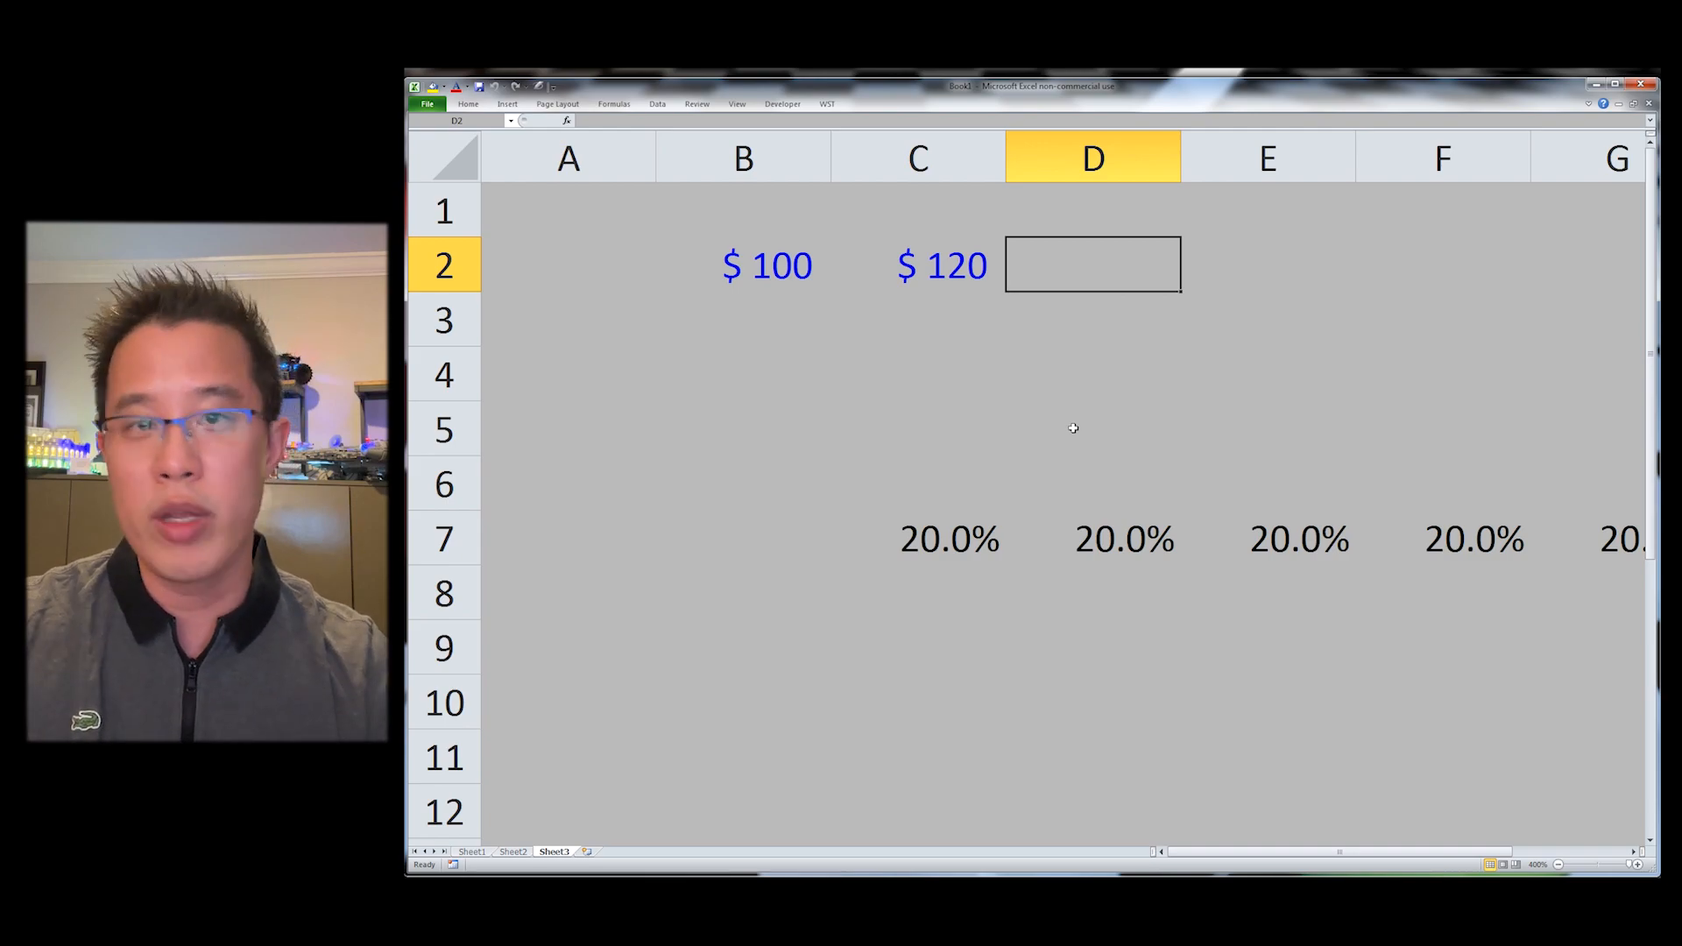
pyautogui.hotkey('ctrl', 'shift', 'g')
pyautogui.hotkey('ctrl', 'Down')
pyautogui.press('Return')
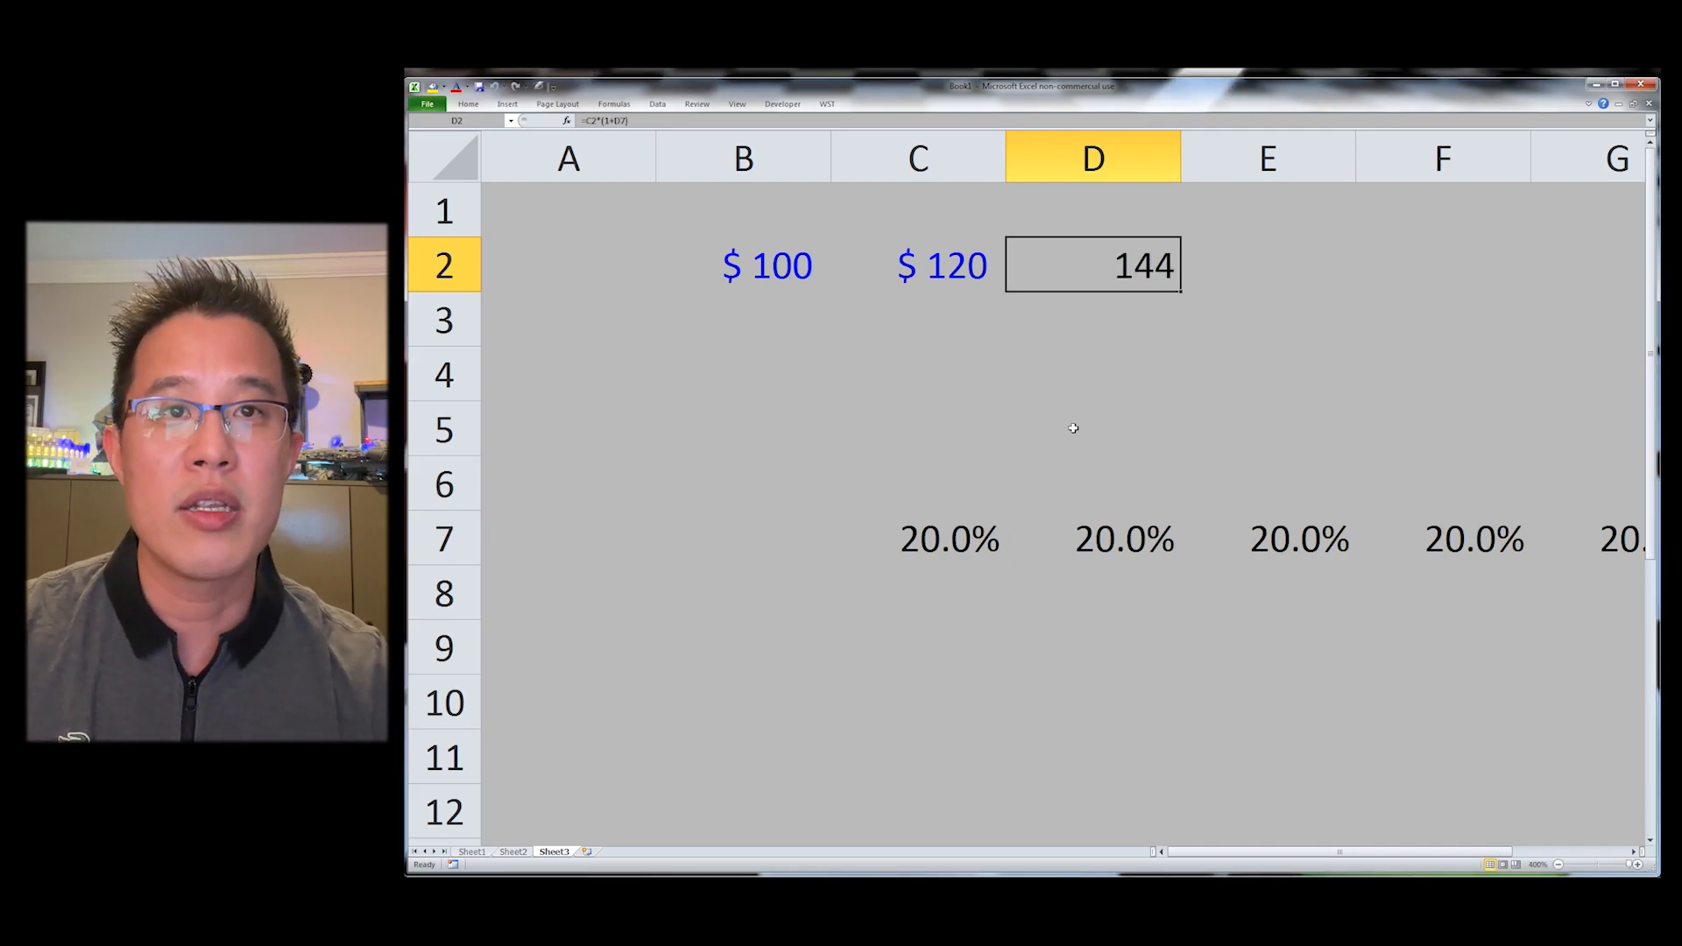
# Step: Fill the growth formula from D2 right through G2
pyautogui.press('F2')
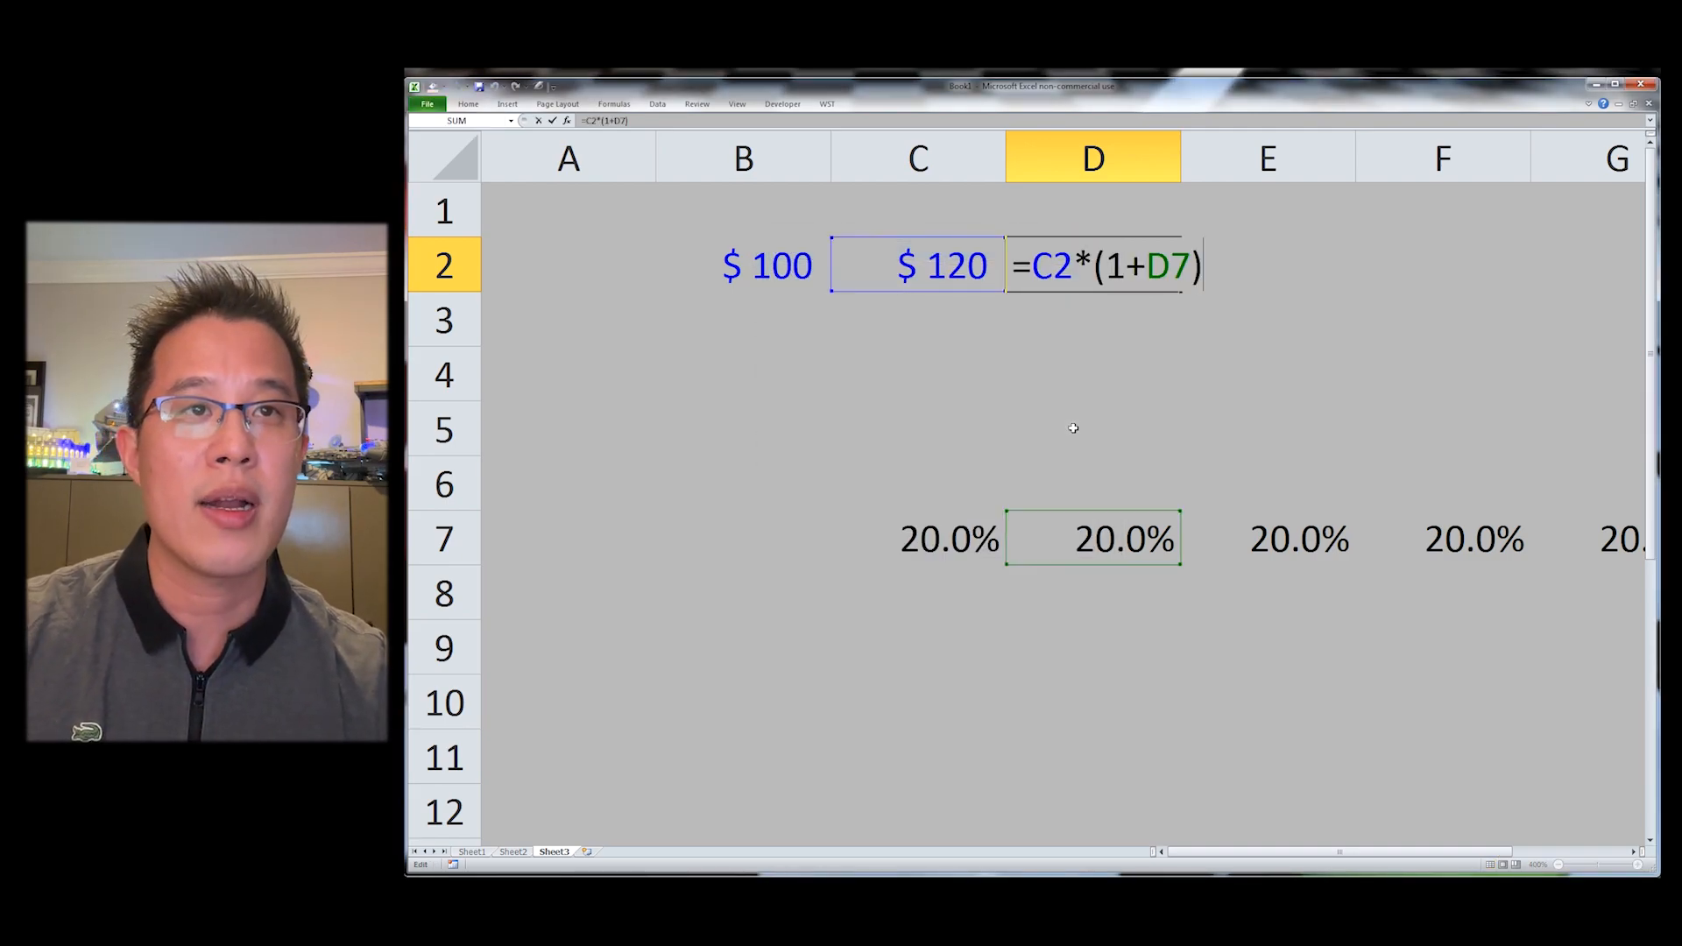
pyautogui.press('Escape')
pyautogui.hotkey('shift', 'Right')
pyautogui.hotkey('shift', 'Right')
pyautogui.hotkey('shift', 'Right')
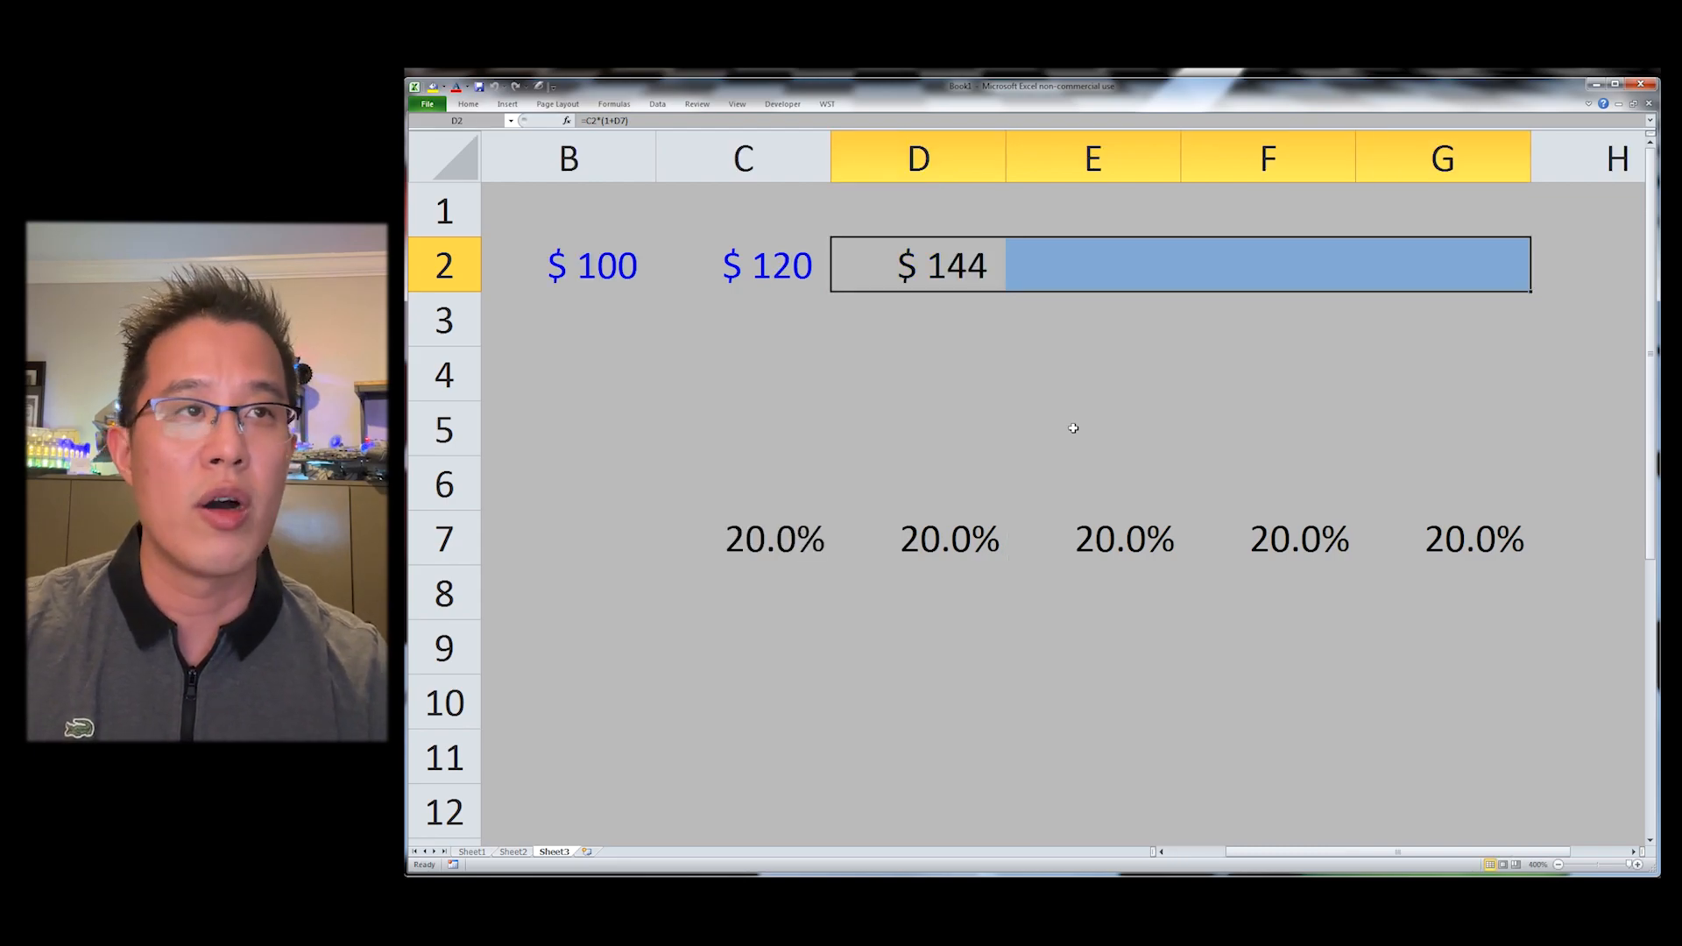
pyautogui.hotkey('ctrl', 'r')
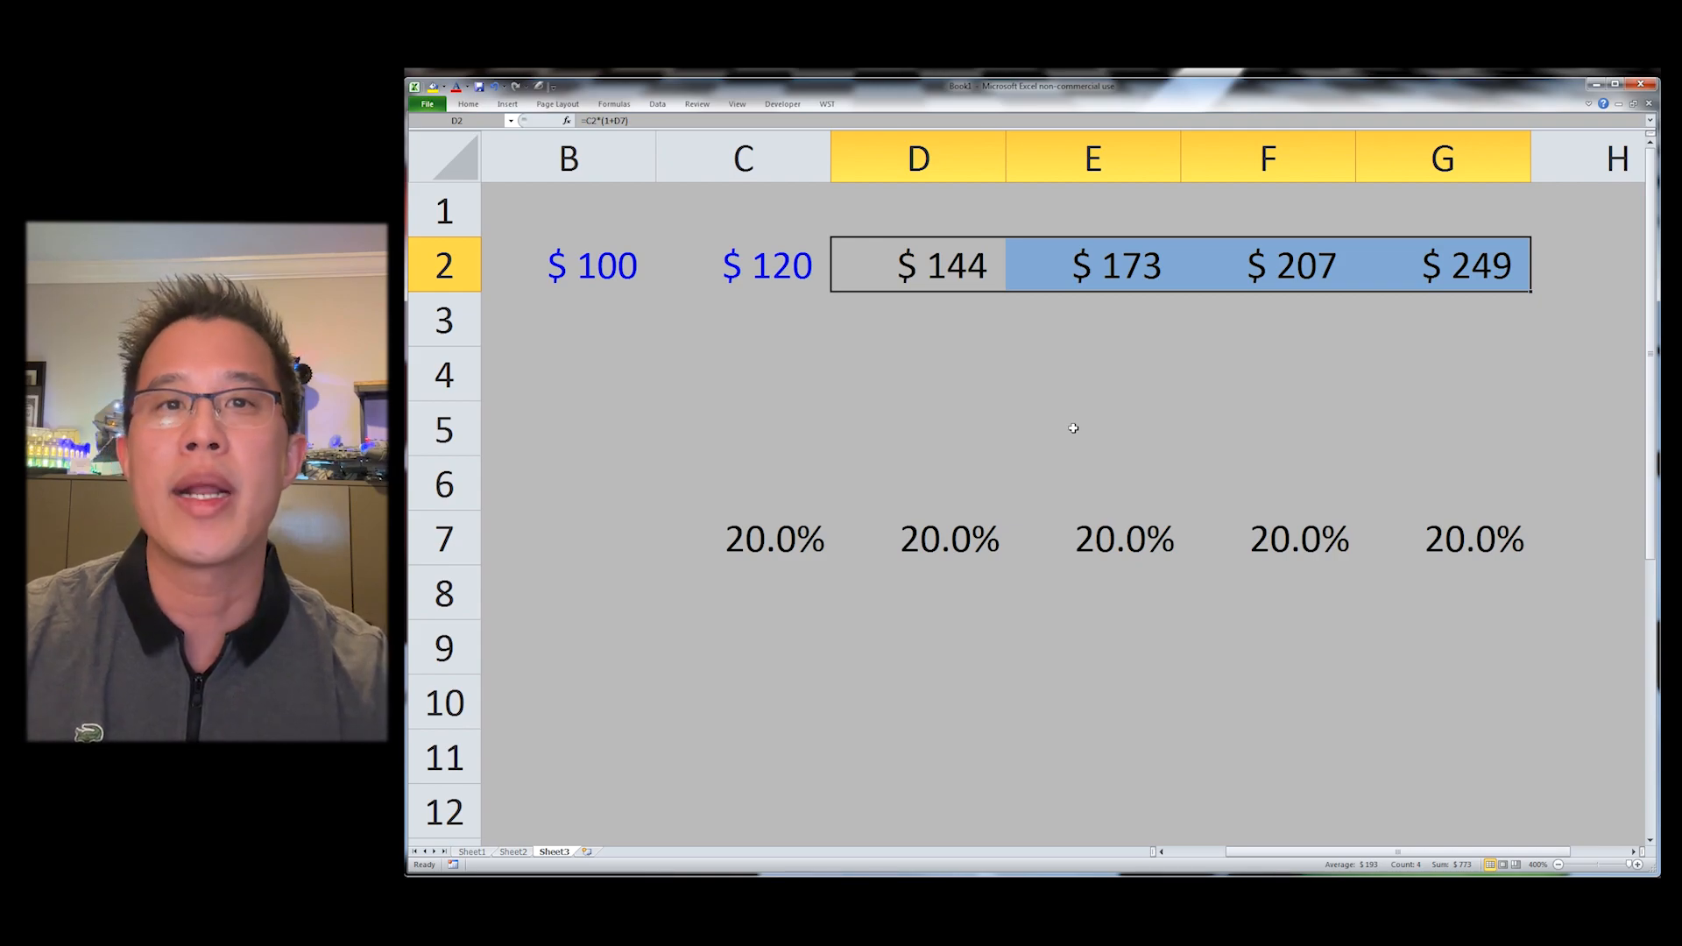
# Step: Open the WST Data Manipulation menu
pyautogui.press('Home')
pyautogui.hotkey('alt', 'y')
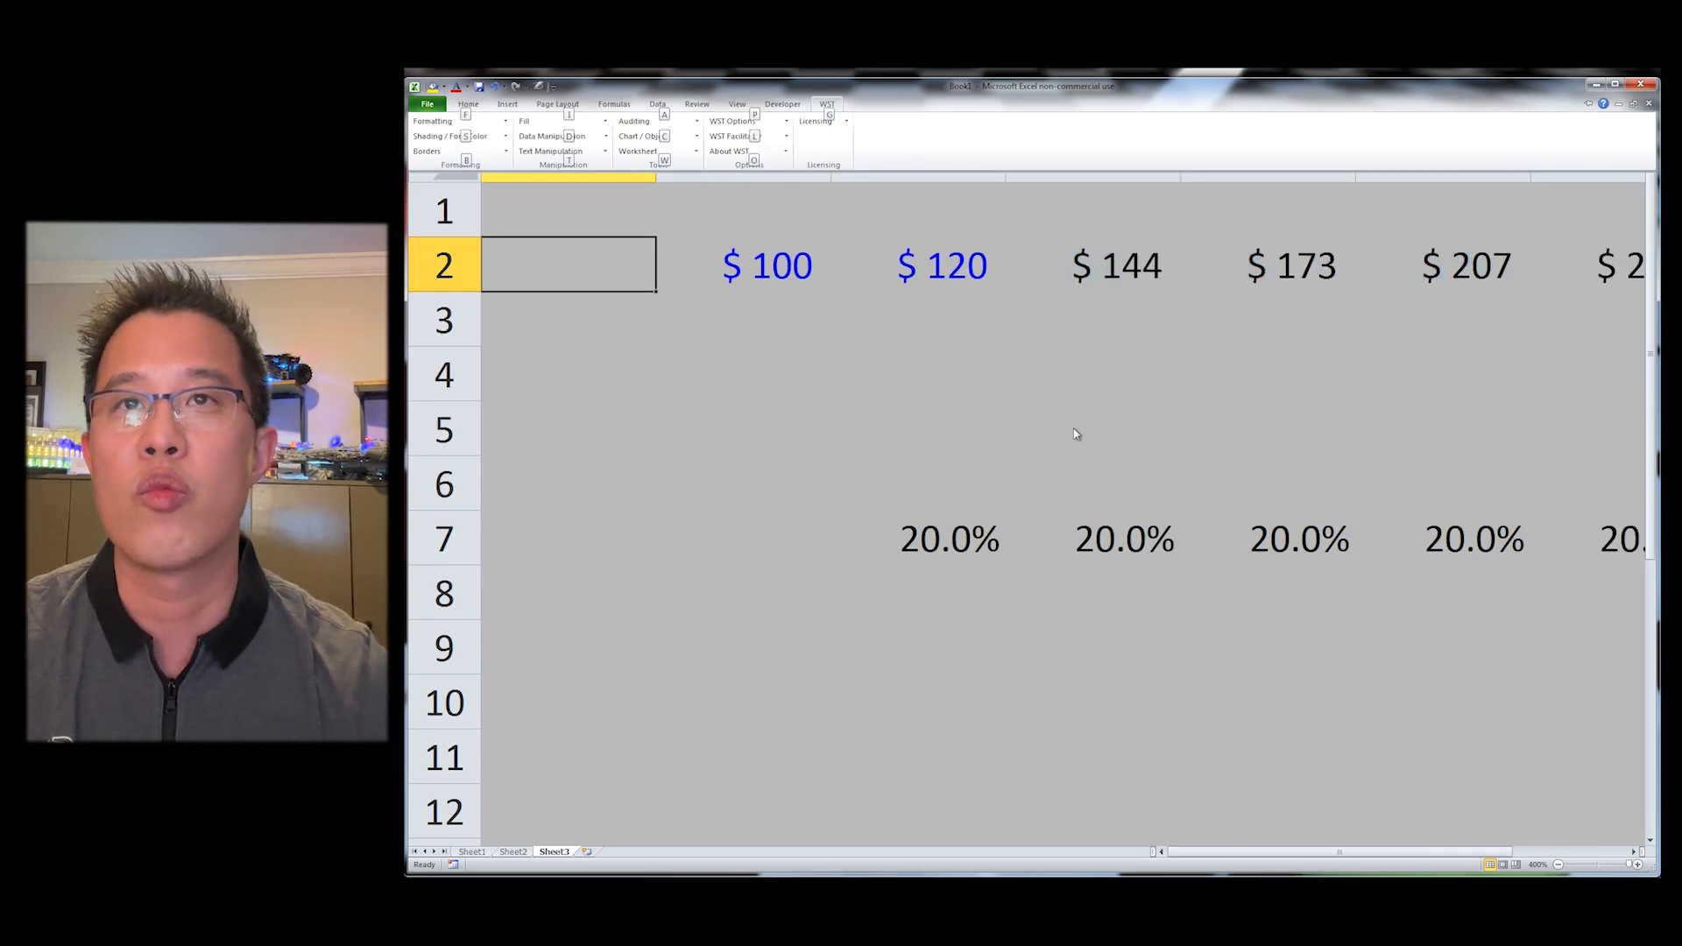
pyautogui.press('d')
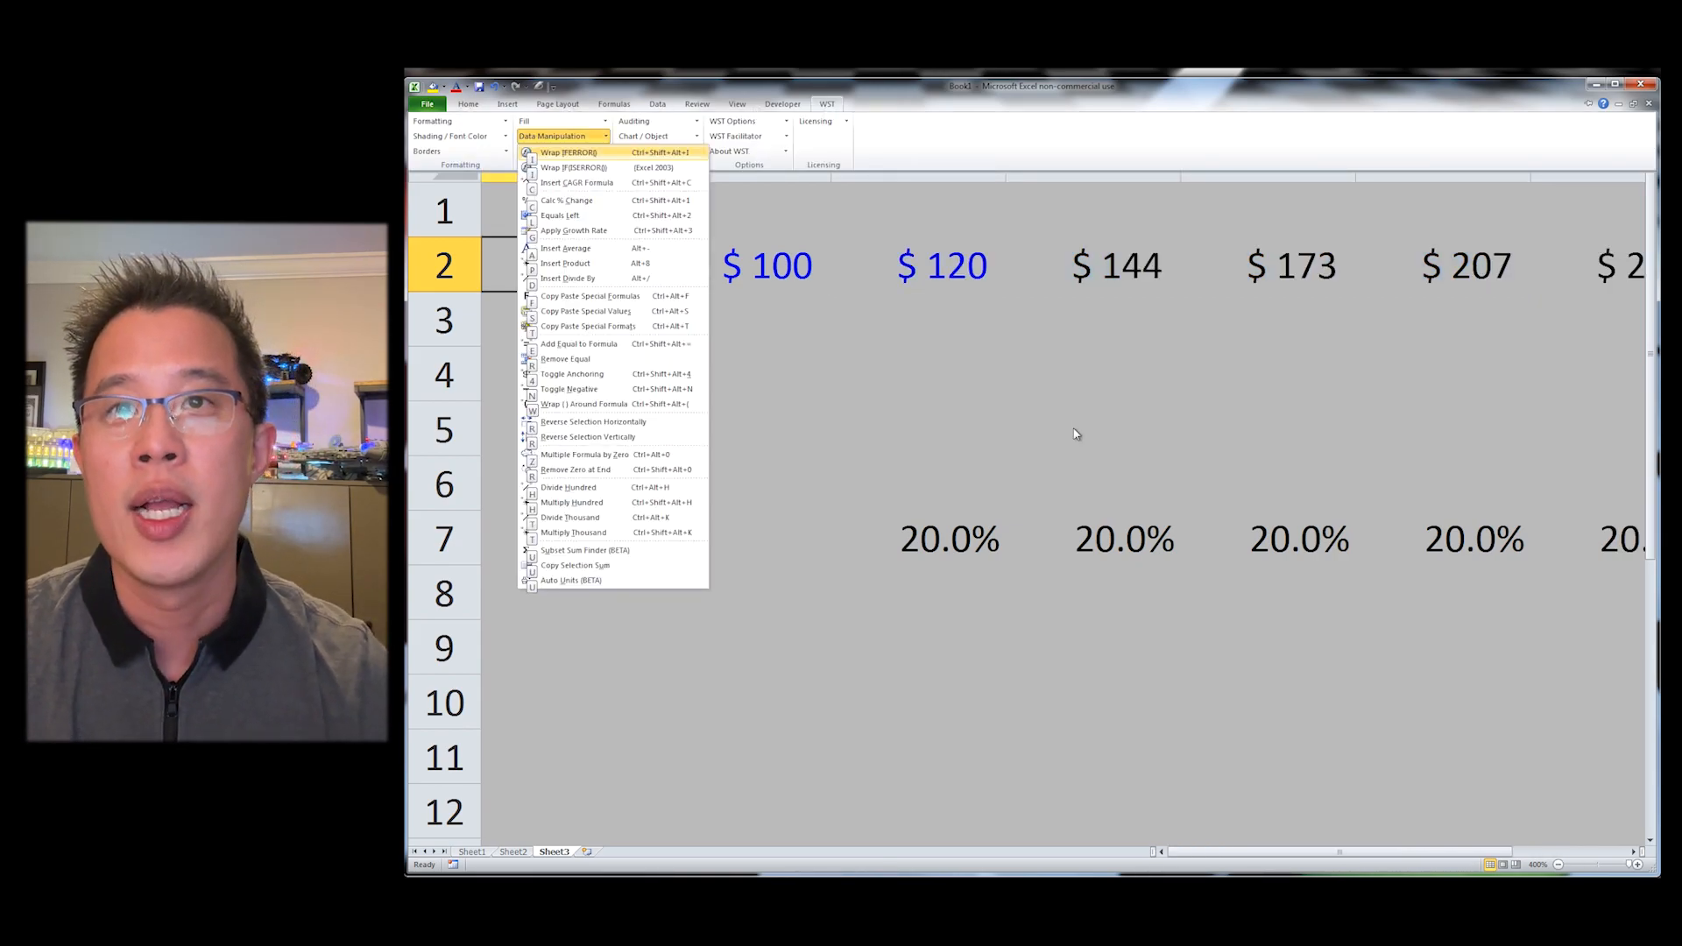
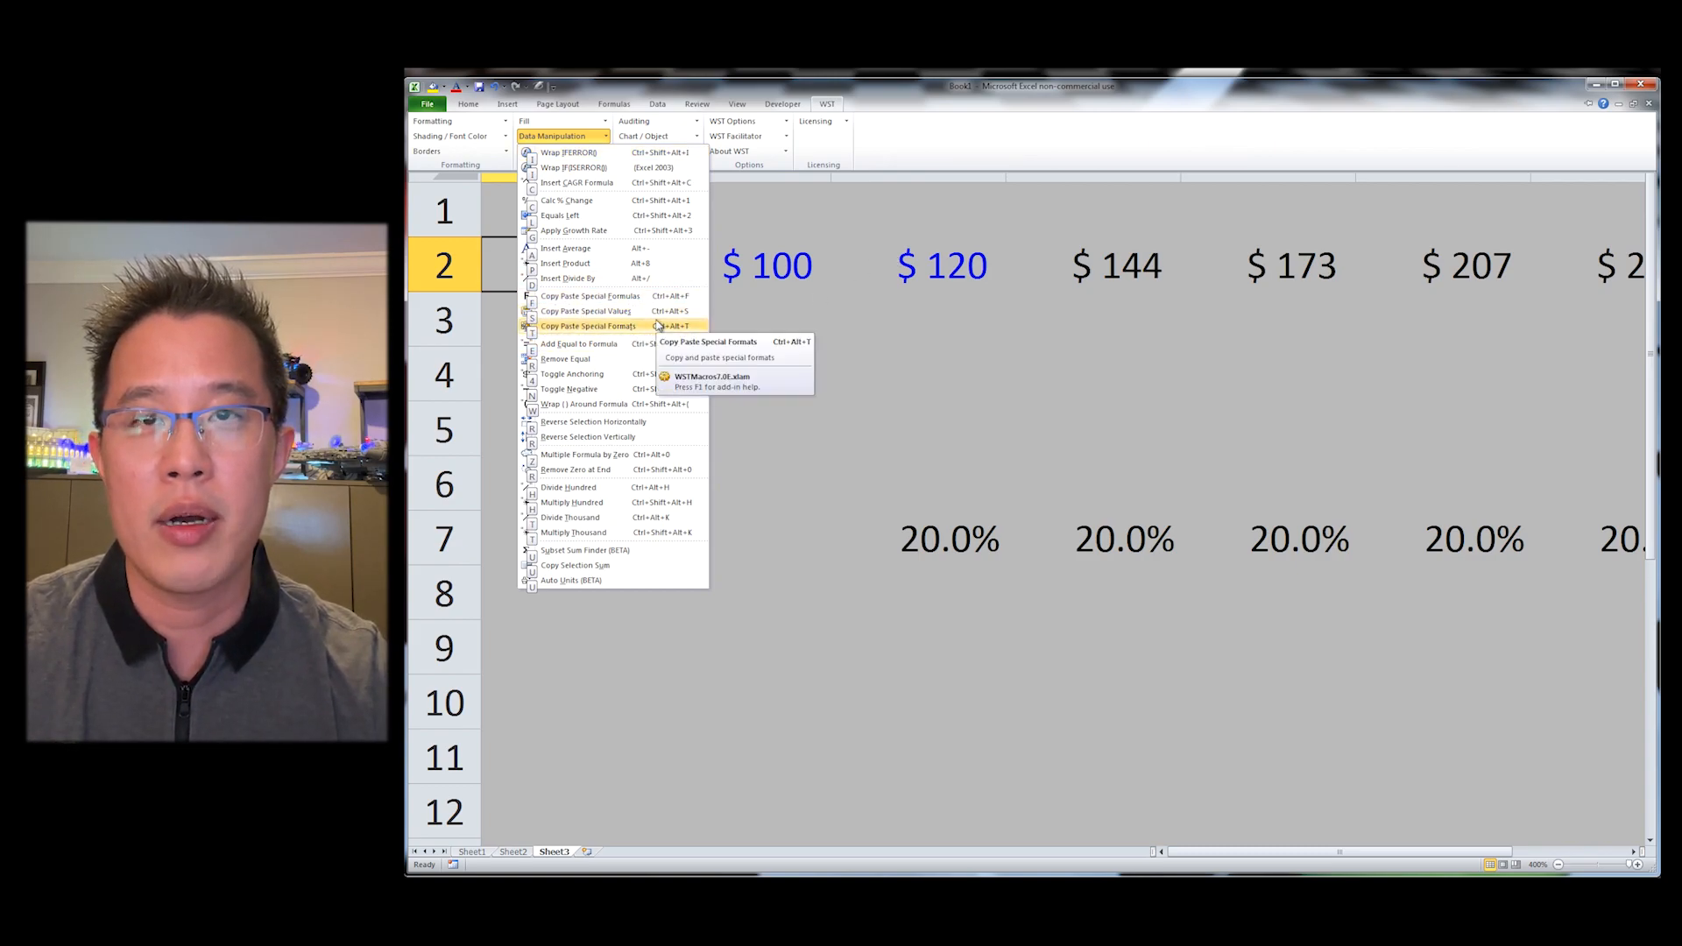
# Step: Close the menu and enter 50 in cell D4
pyautogui.click(950, 317)
pyautogui.click(947, 269)
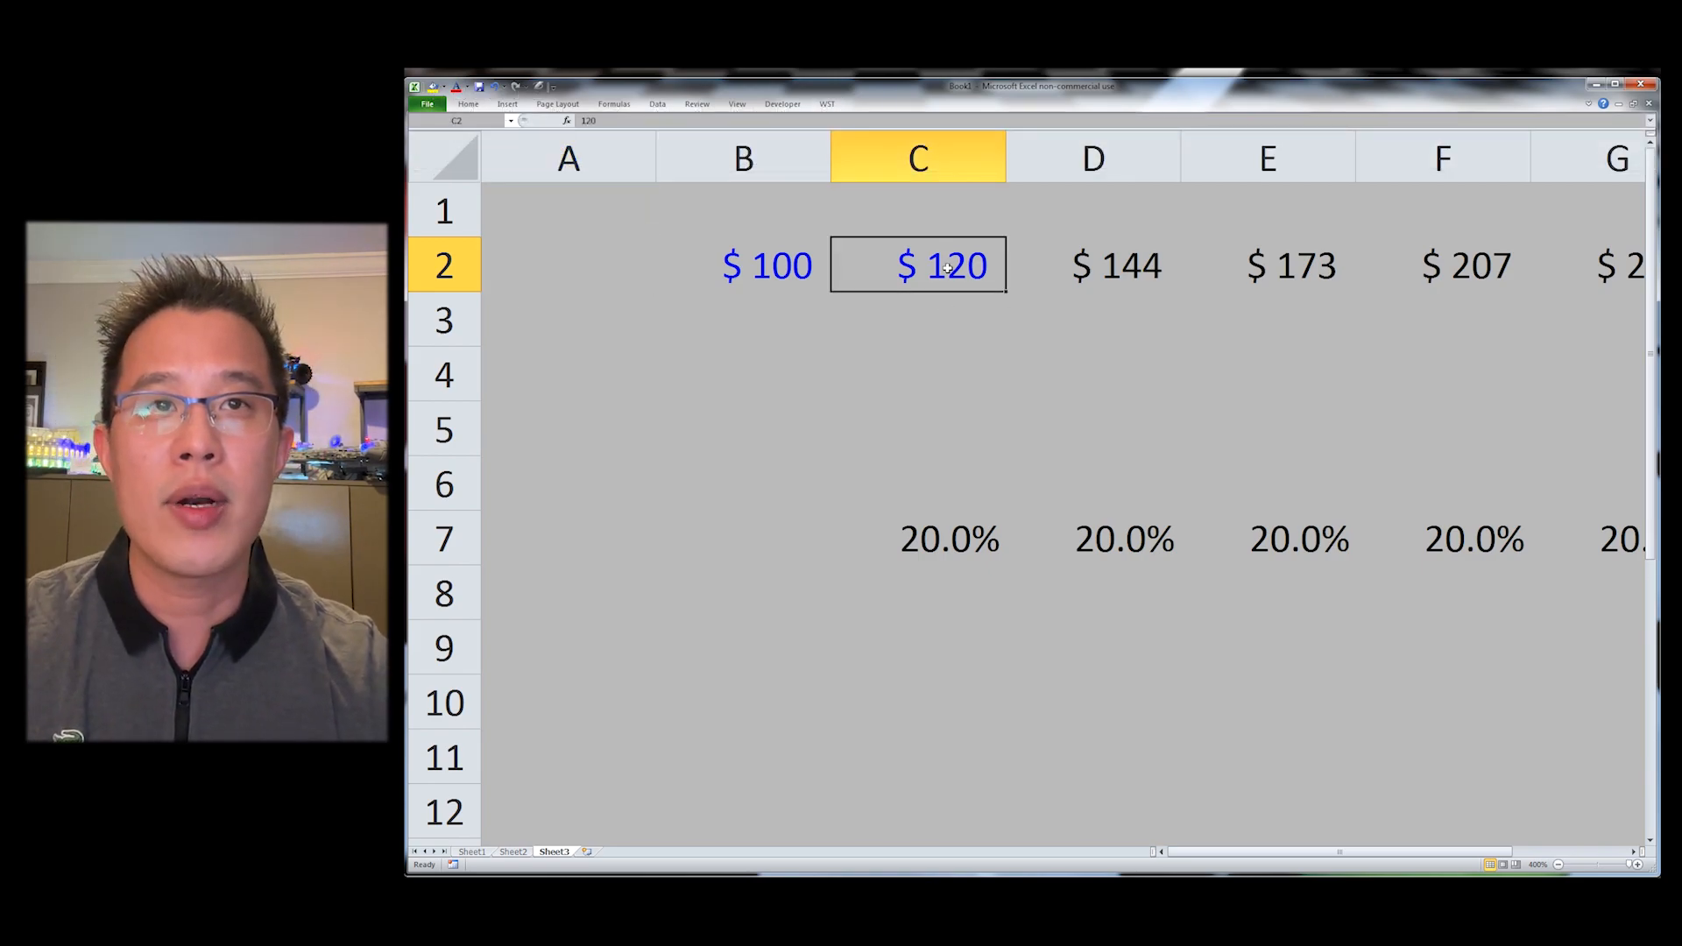
pyautogui.click(1076, 368)
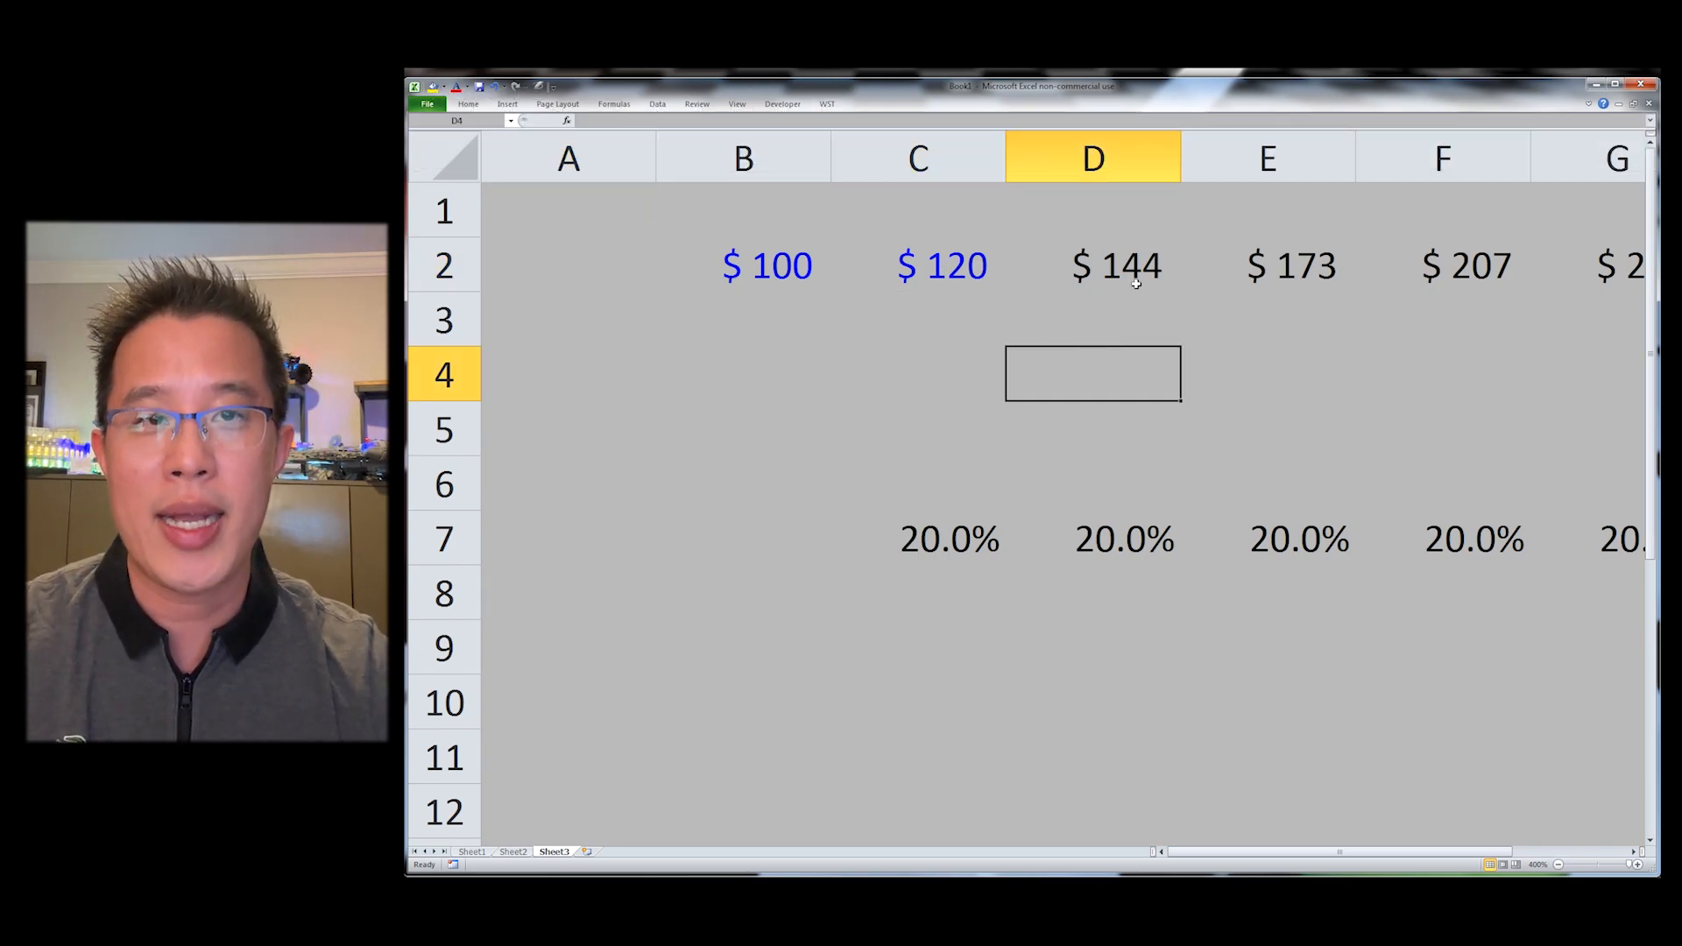
pyautogui.write('50')
pyautogui.press('Return')
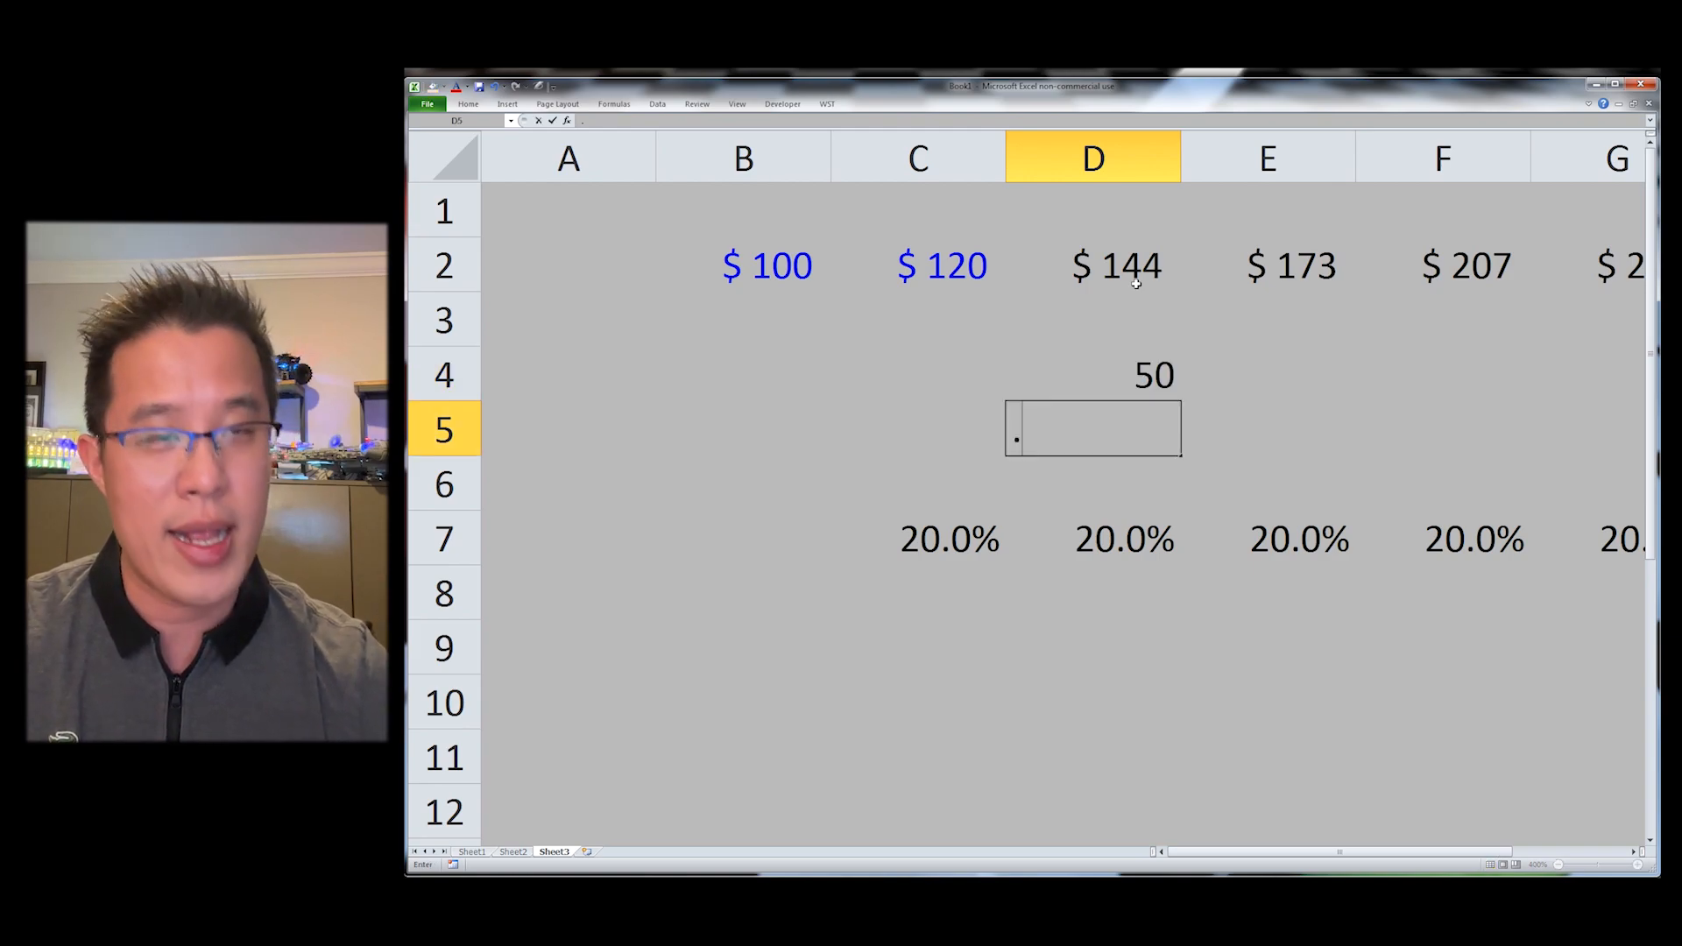
pyautogui.press('Up')
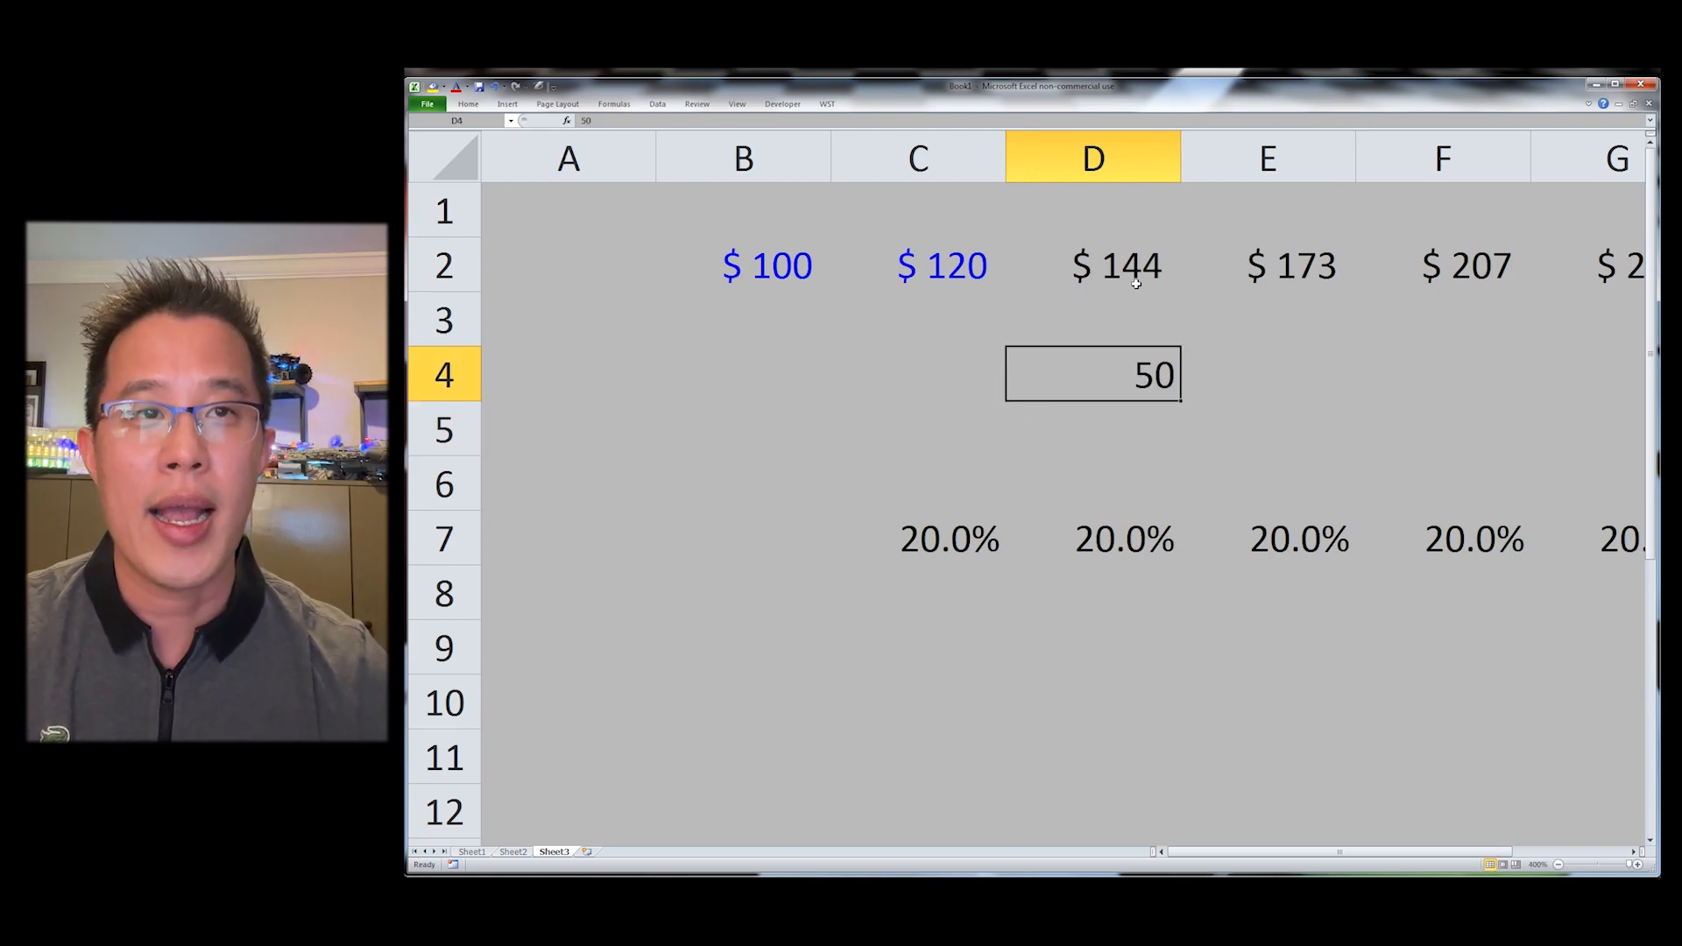
# Step: Copy C2 and paste only its formats onto D4 with Paste Special Formats
pyautogui.click(989, 266)
pyautogui.hotkey('ctrl', 'c')
pyautogui.press('Right')
pyautogui.press('Down')
pyautogui.press('Down')
pyautogui.hotkey('ctrl', 'alt', 'v')
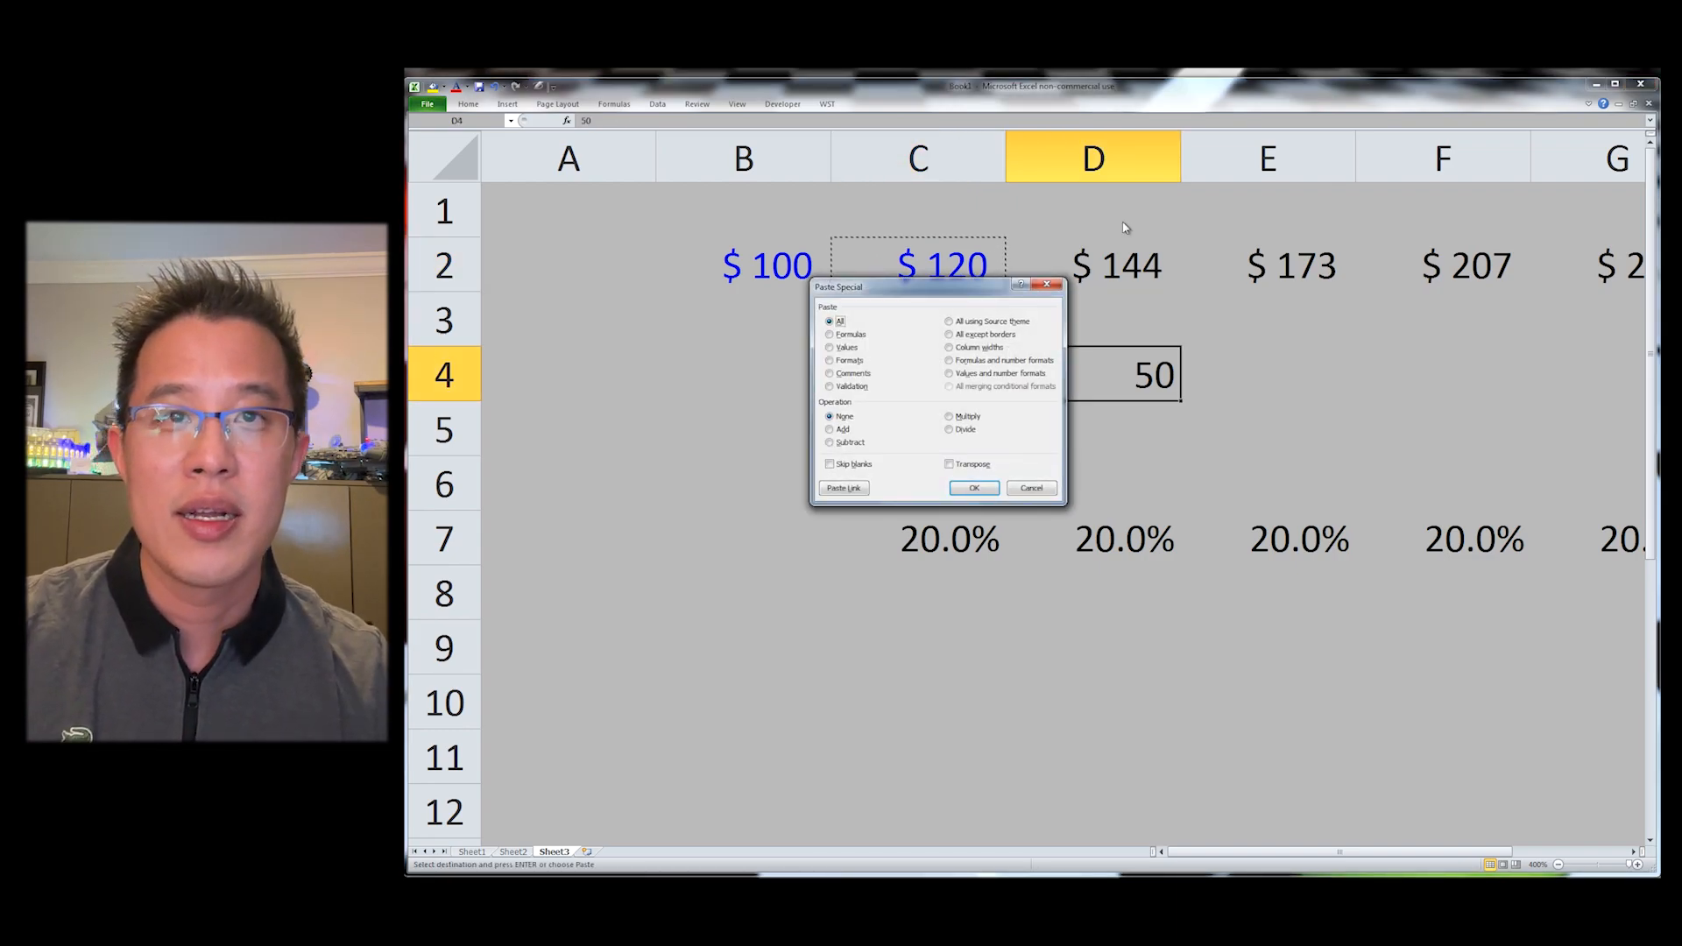
pyautogui.press('t')
pyautogui.press('Return')
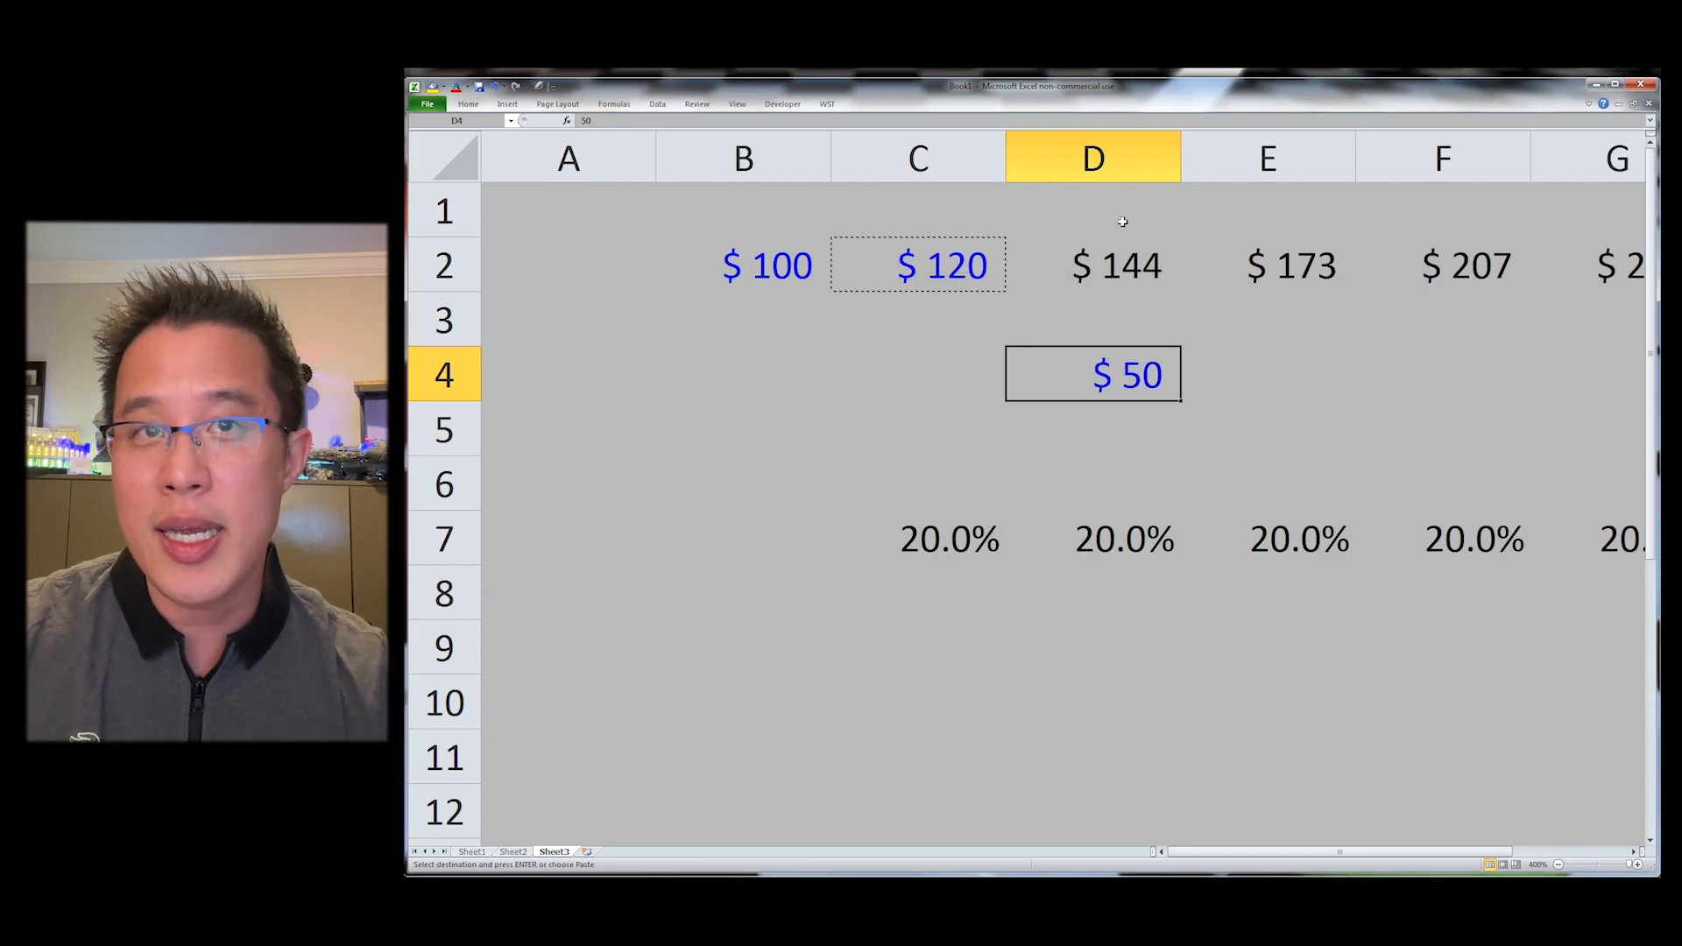
pyautogui.press('Escape')
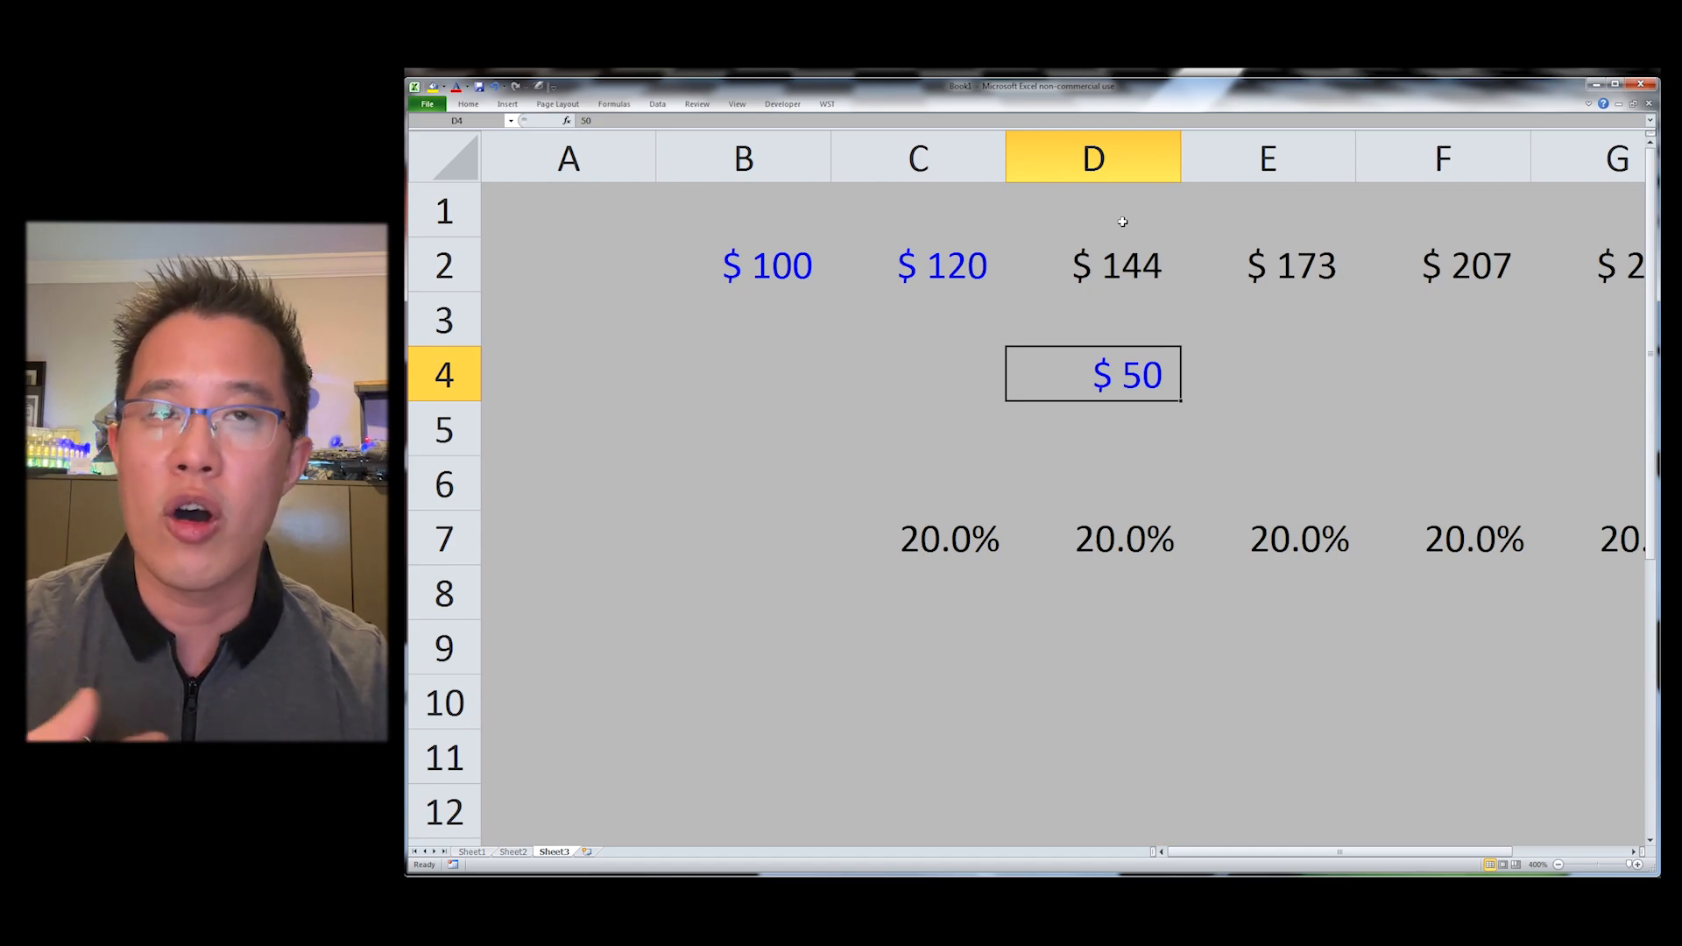
pyautogui.press('Up')
pyautogui.press('Up')
pyautogui.press('Down')
pyautogui.press('Down')
pyautogui.hotkey('ctrl', 'Down')
pyautogui.hotkey('ctrl', 'Up')
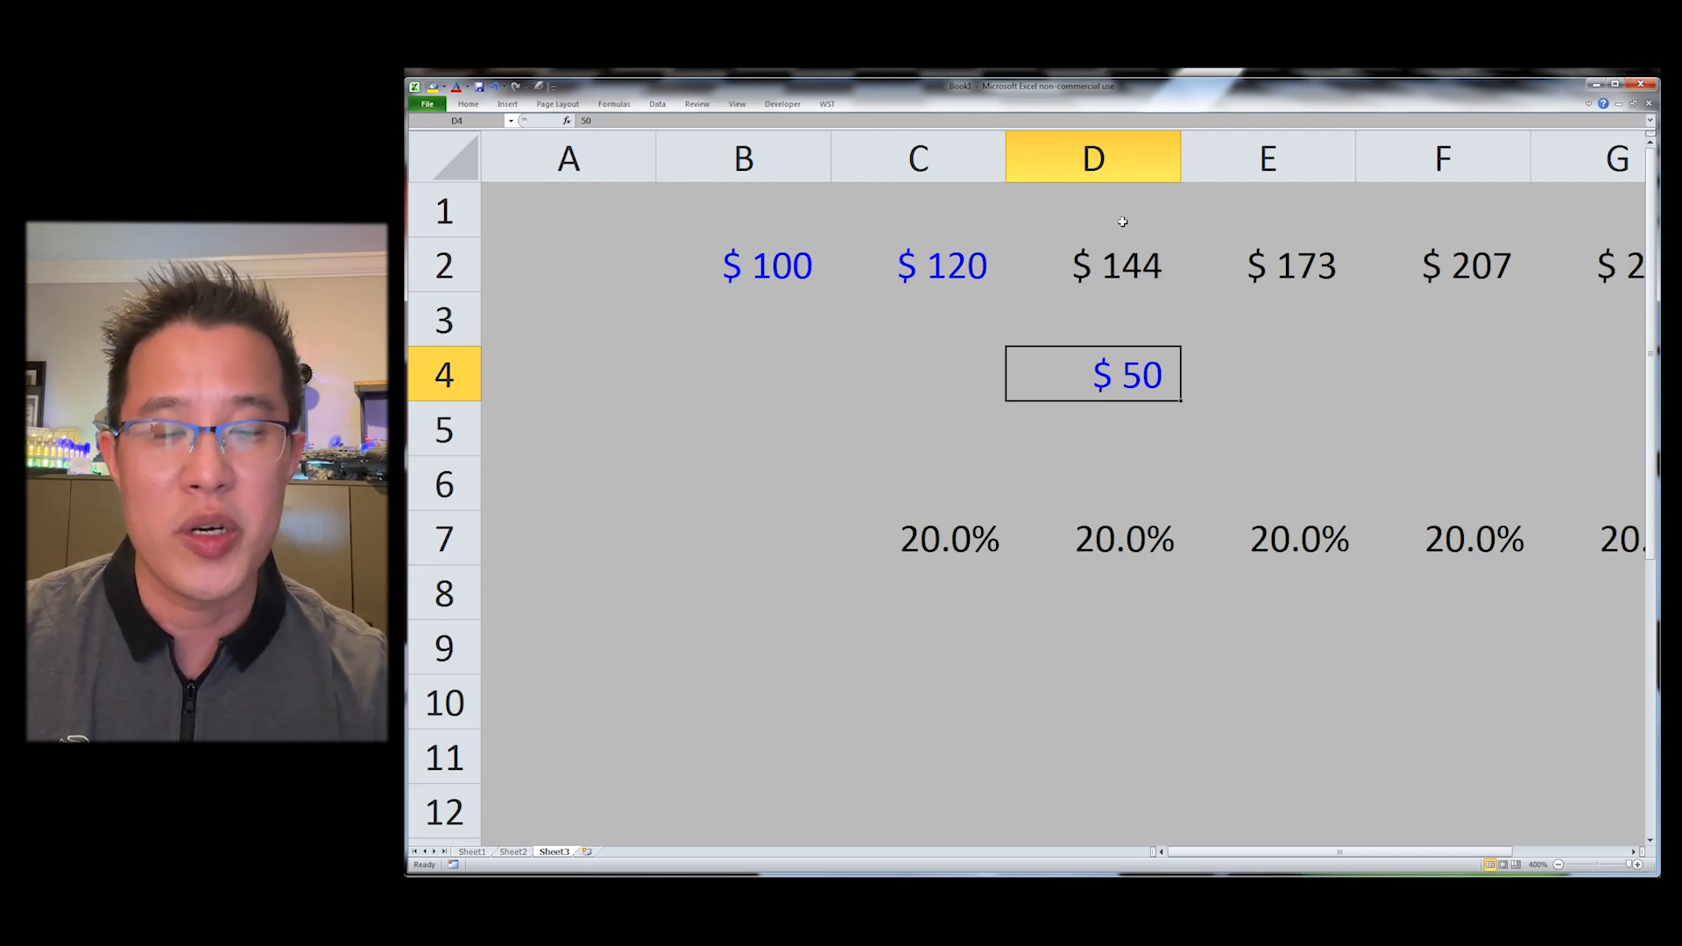
# Step: Copy D7's value into D4 using the WST Paste Special Values shortcut
pyautogui.hotkey('ctrl', 'Left')
pyautogui.press('Right')
pyautogui.press('Right')
pyautogui.press('Right')
pyautogui.press('Down')
pyautogui.press('Down')
pyautogui.press('Down')
pyautogui.hotkey('ctrl', 'shift', 'v')
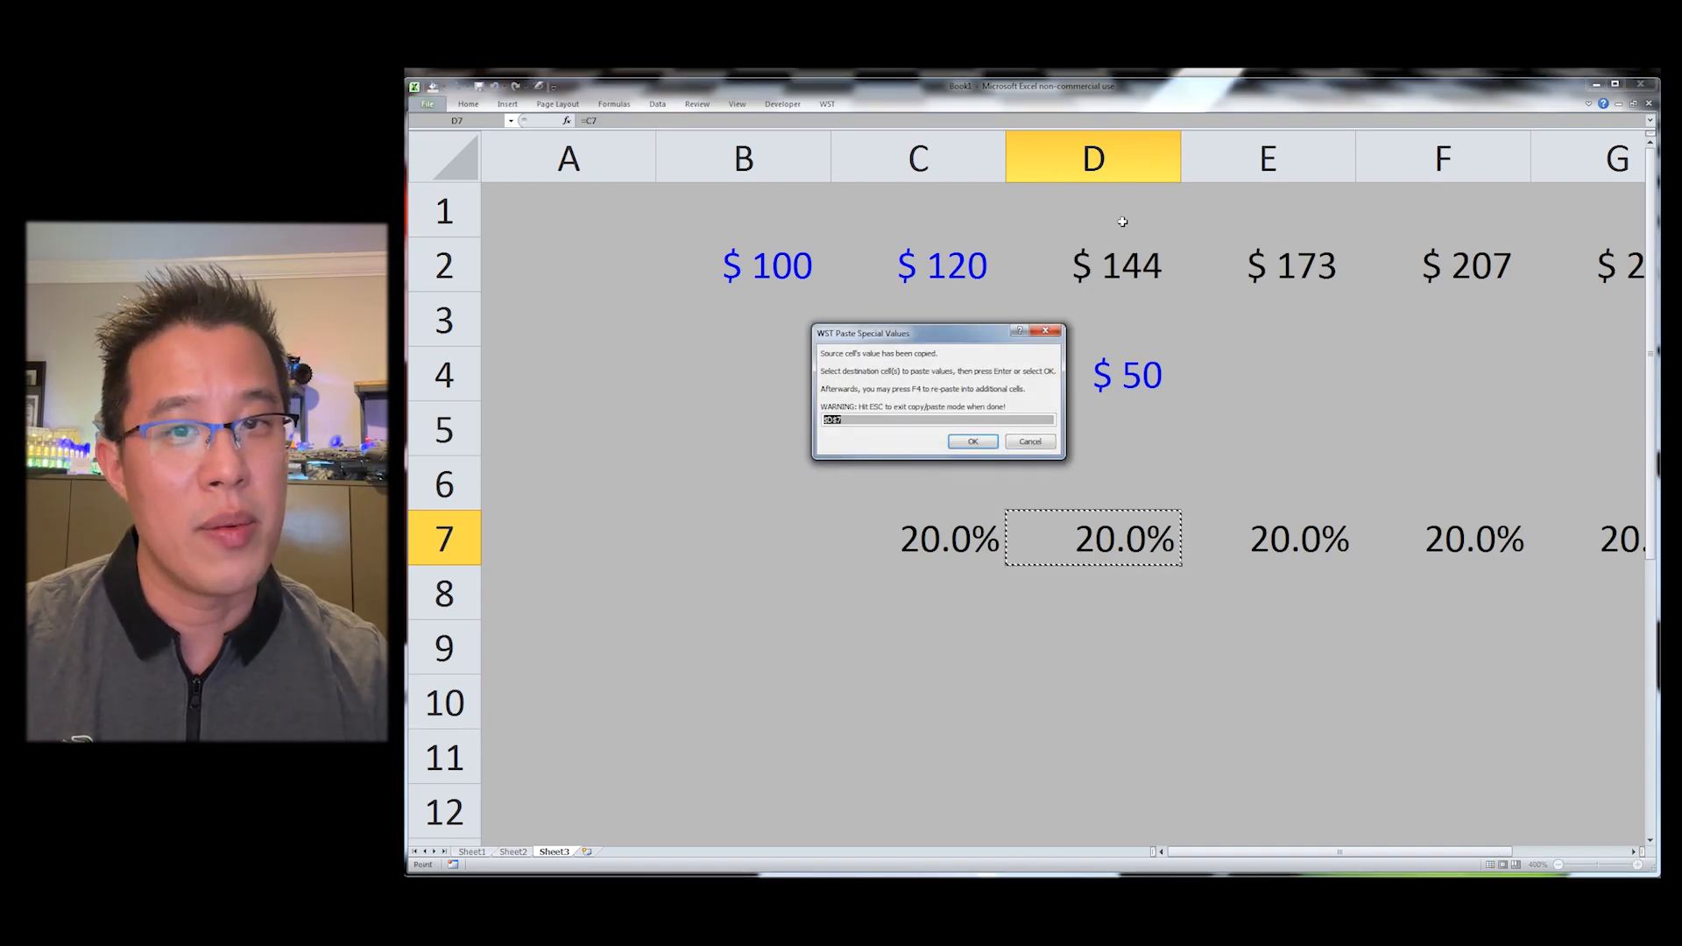
pyautogui.press('Up')
pyautogui.press('Up')
pyautogui.press('Up')
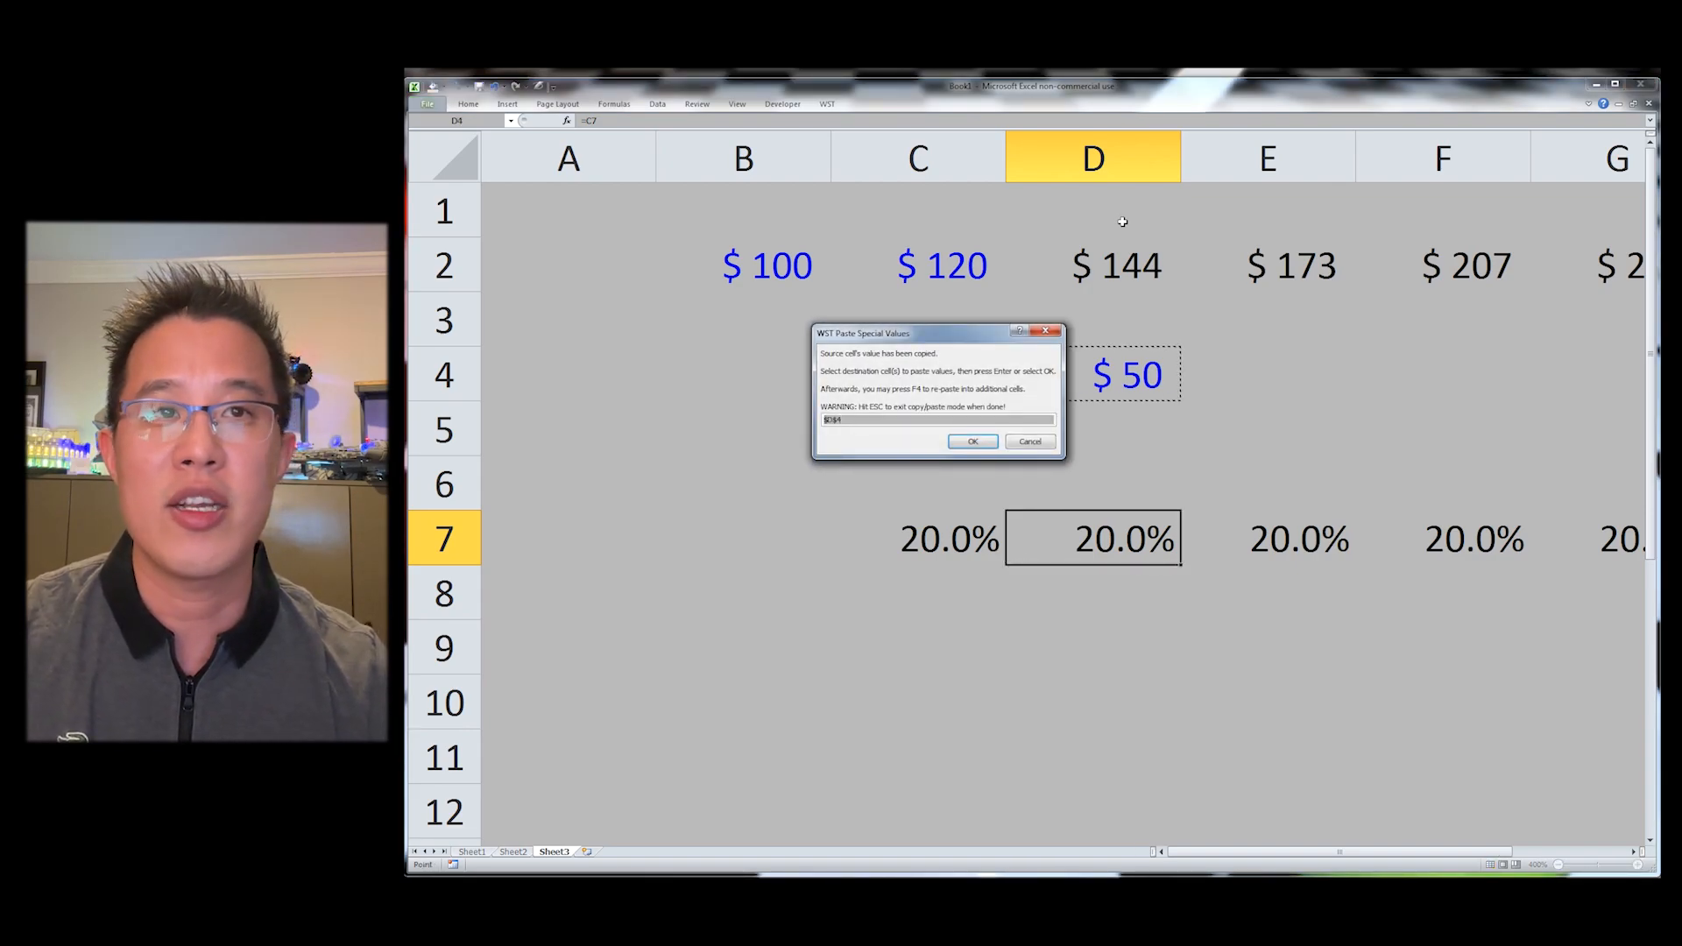
pyautogui.press('Return')
pyautogui.press('Escape')
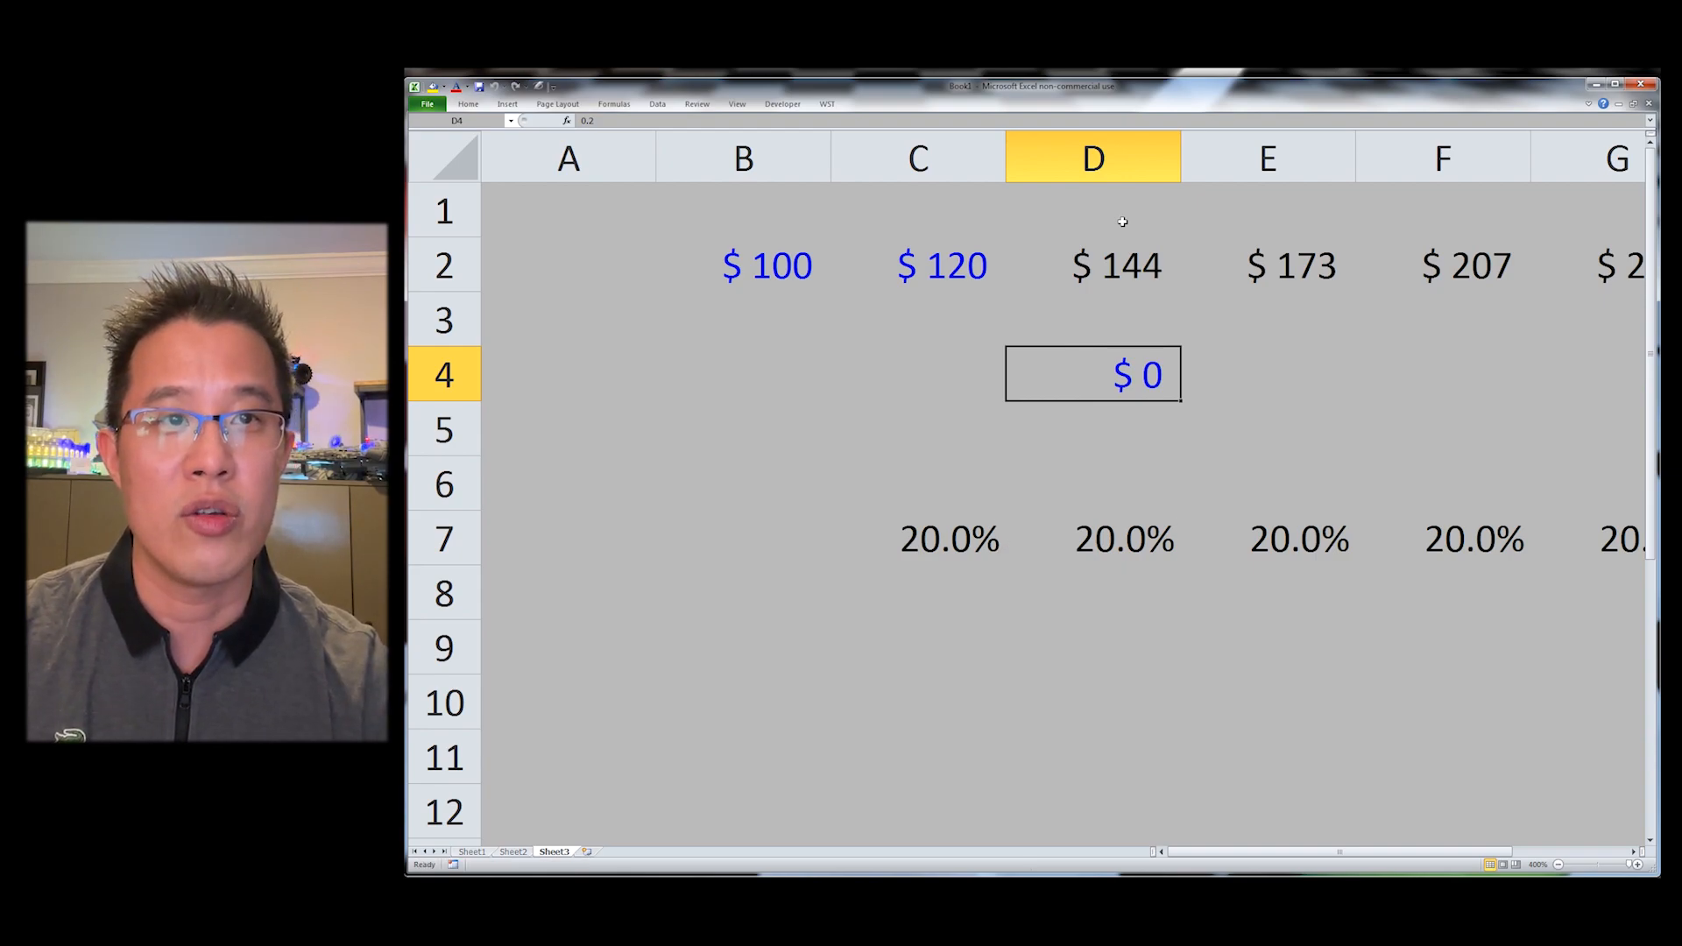
# Step: Check D4's contents, then paste D7's formats onto D4 using the WST Paste Special Formats shortcut
pyautogui.press('F2')
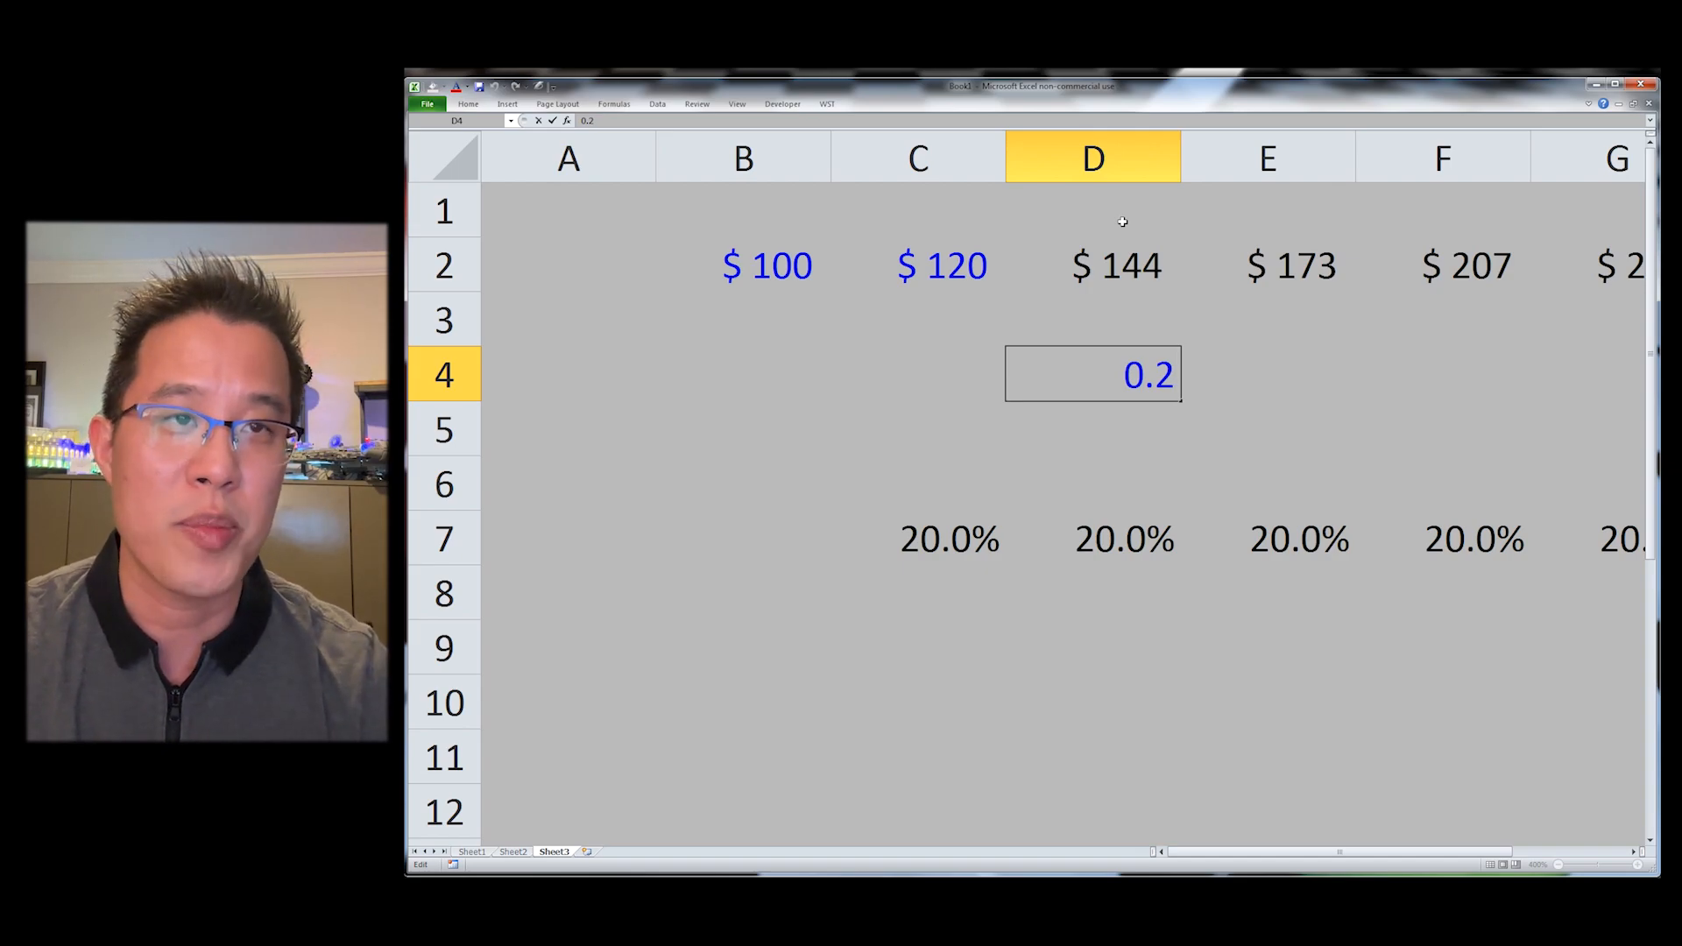
pyautogui.press('Escape')
pyautogui.press('Down')
pyautogui.press('Down')
pyautogui.press('Down')
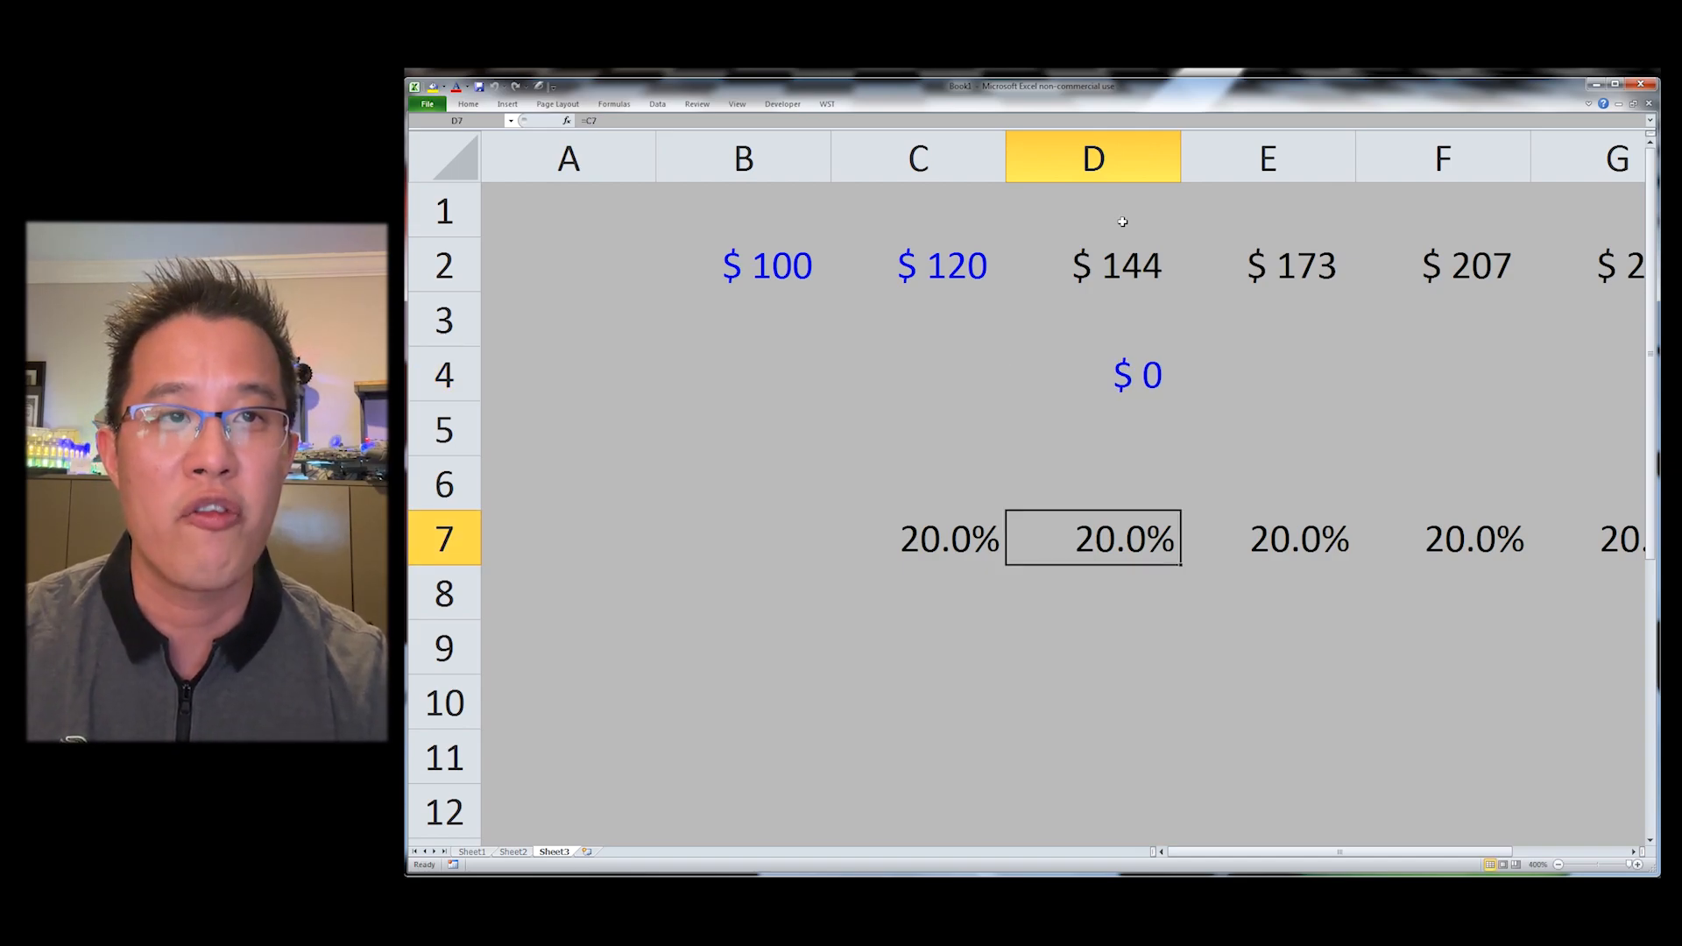
pyautogui.hotkey('ctrl', 'shift', 'c')
pyautogui.press('Up')
pyautogui.press('Up')
pyautogui.press('Up')
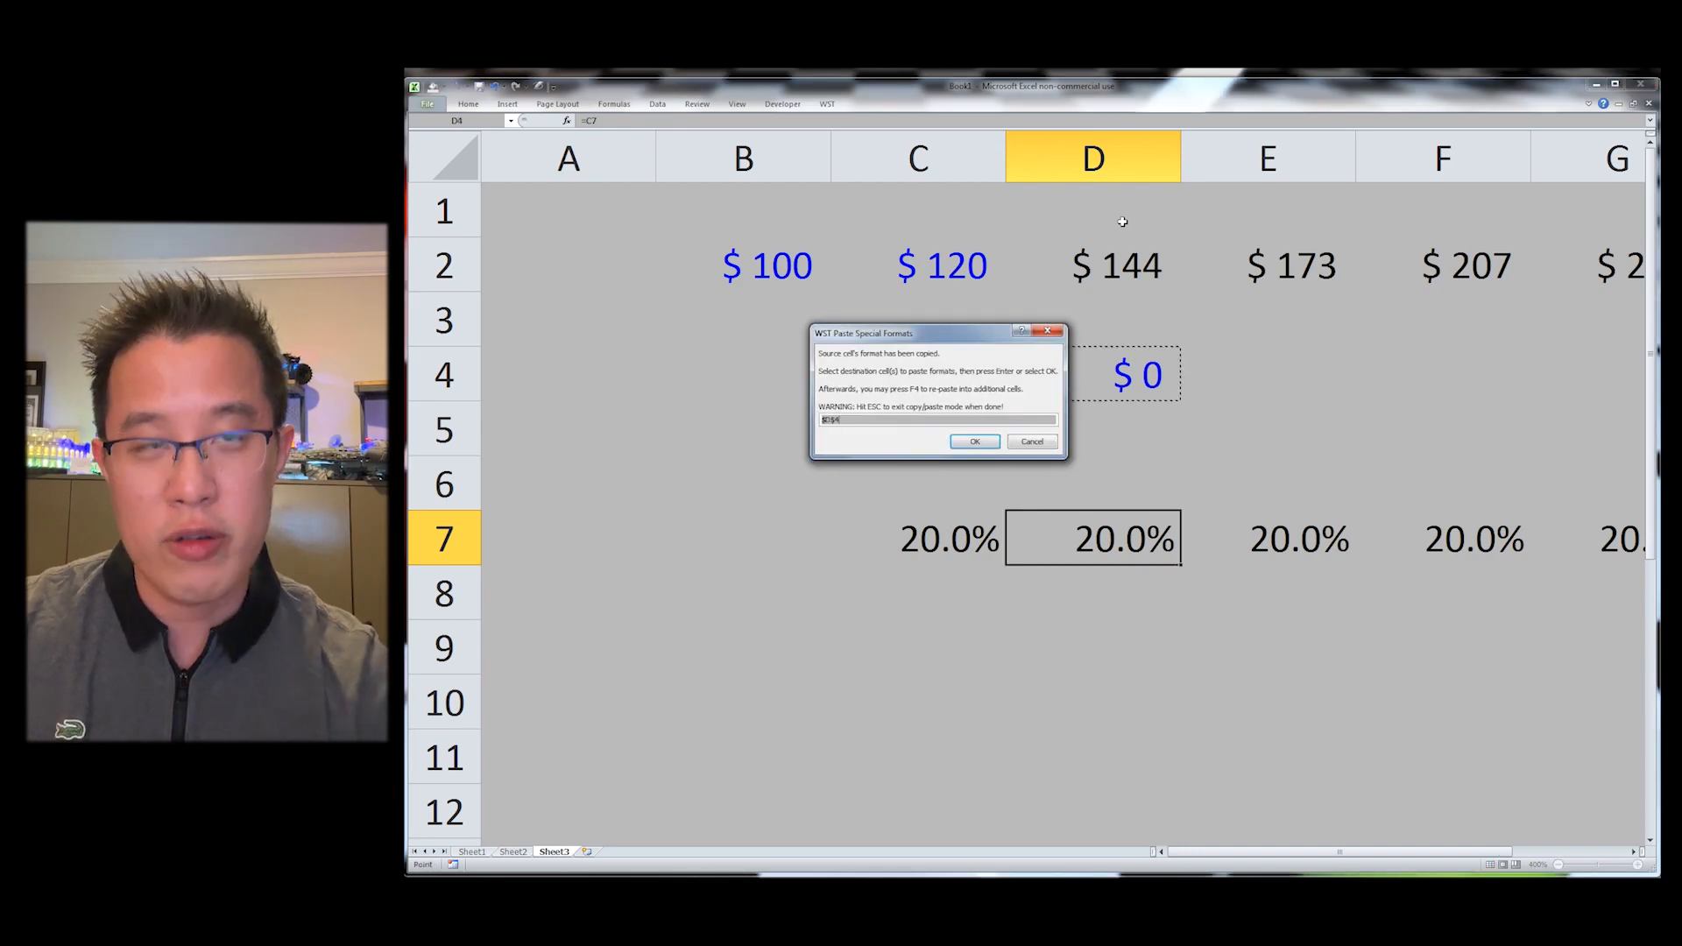
pyautogui.press('Return')
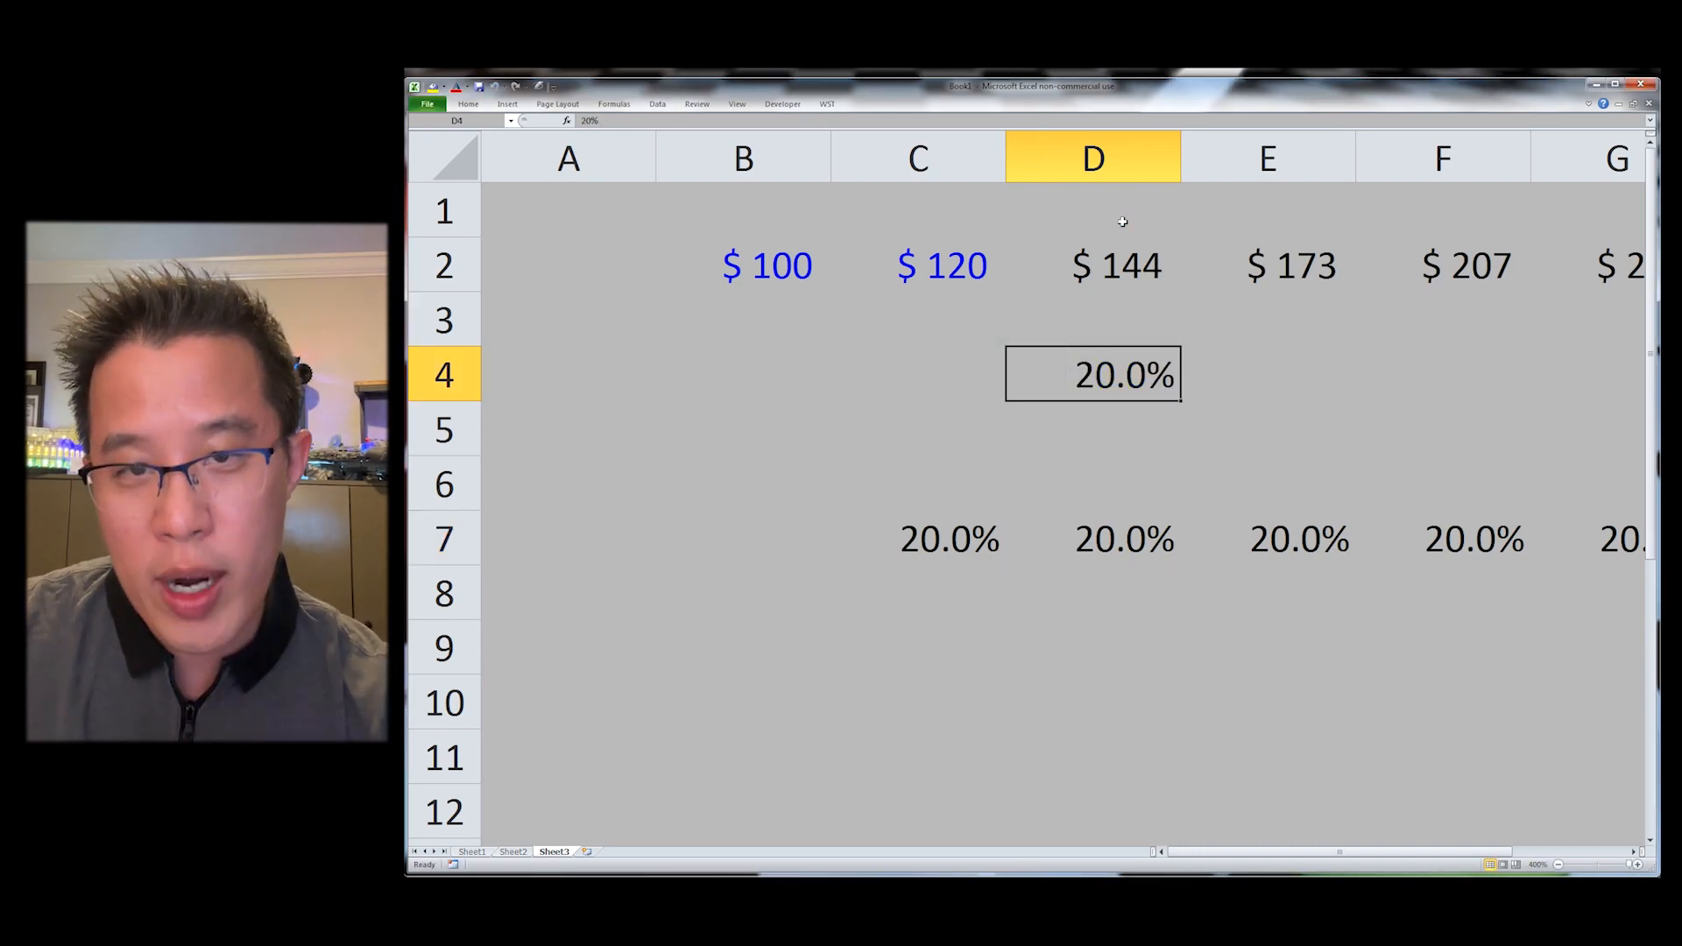
pyautogui.hotkey('alt', 'y')
pyautogui.press('d')
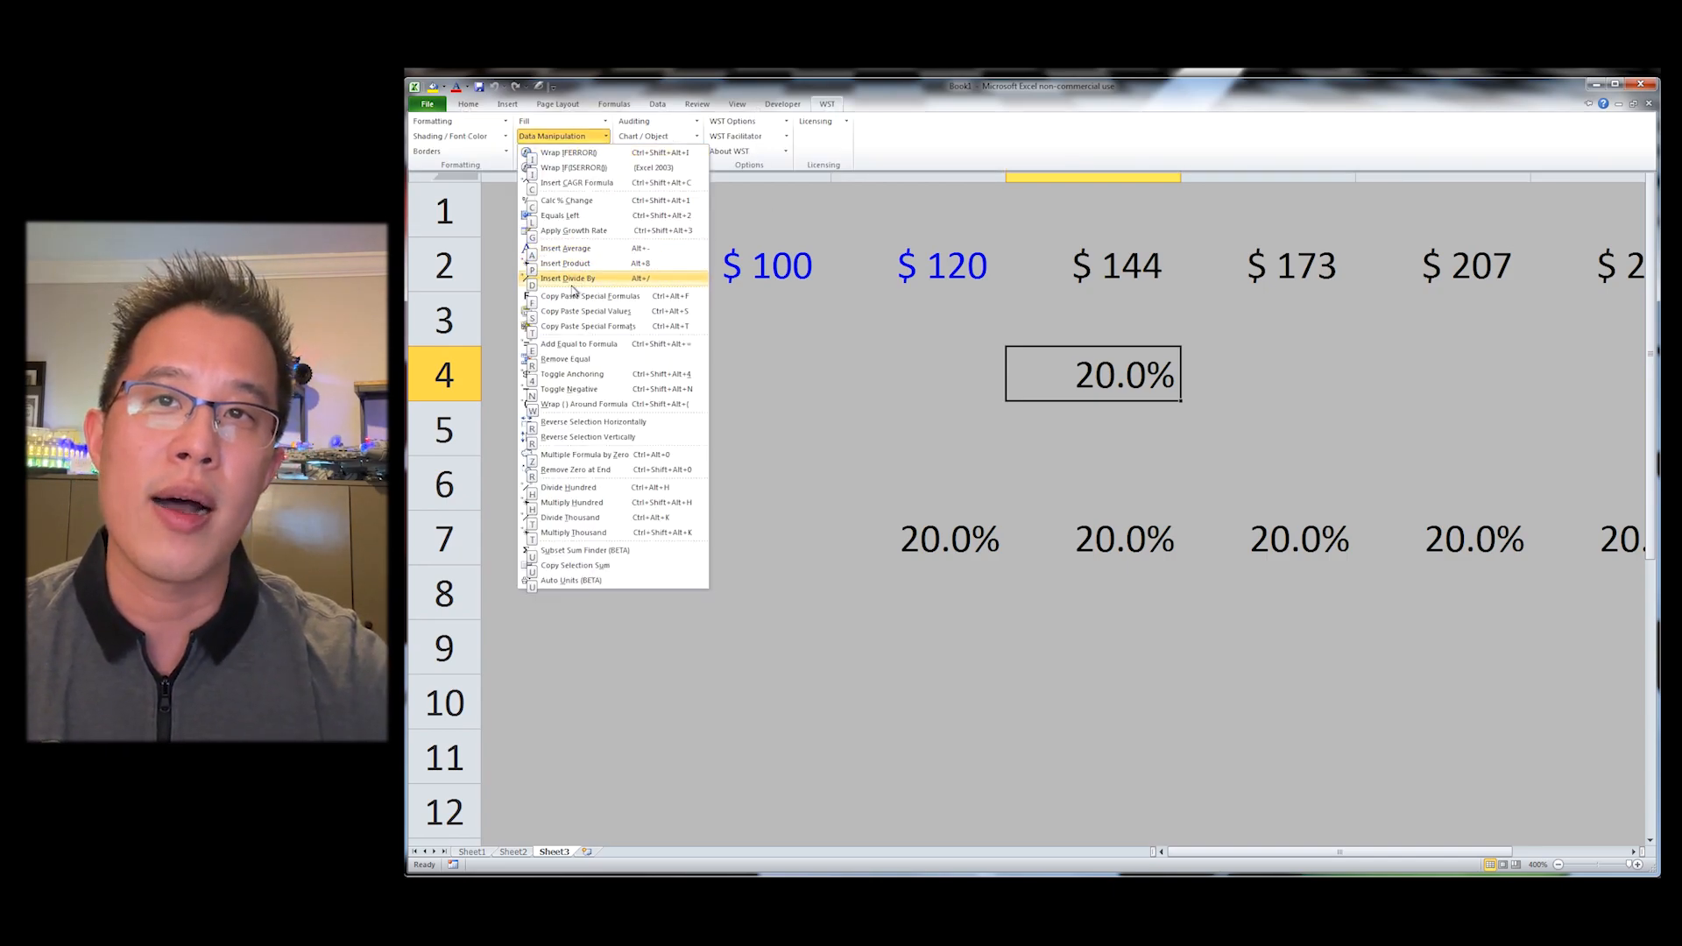
pyautogui.press('Escape')
pyautogui.press('Escape')
pyautogui.press('Left')
pyautogui.press('Left')
pyautogui.press('Left')
pyautogui.press('Up')
pyautogui.press('Right')
pyautogui.press('pagedown')
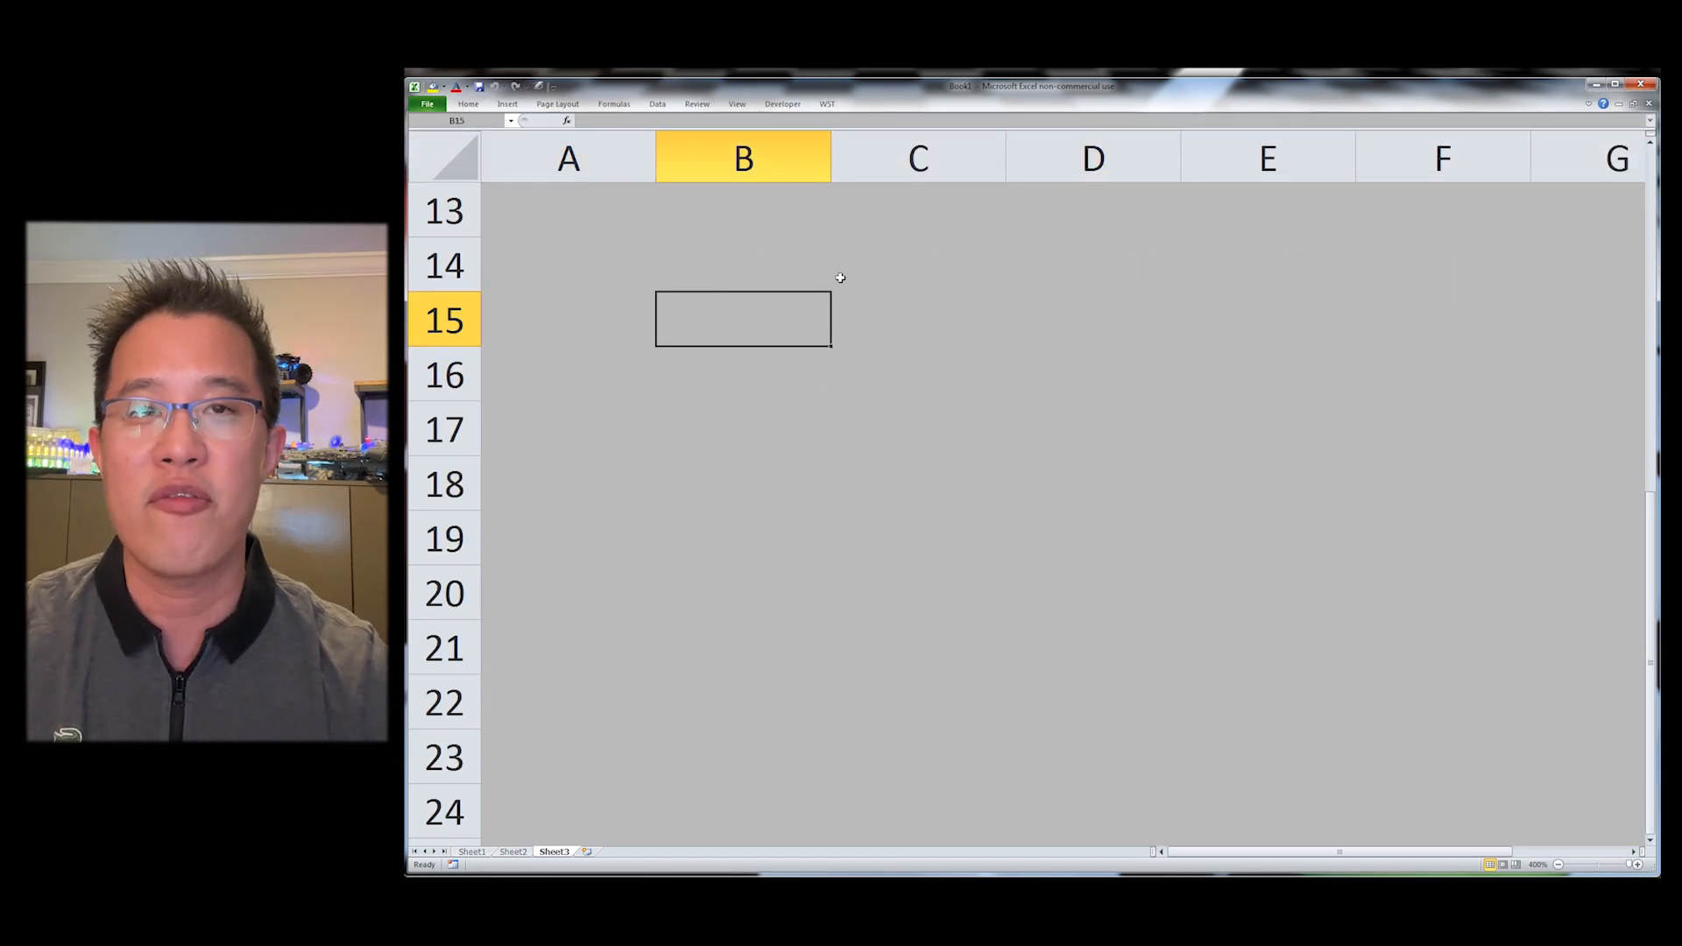
# Step: Enter the values 10, 11, 12 and 13 into cells C14 through C17
pyautogui.click(902, 272)
pyautogui.hotkey('shift', 'Right')
pyautogui.hotkey('shift', 'Down')
pyautogui.hotkey('shift', 'Down')
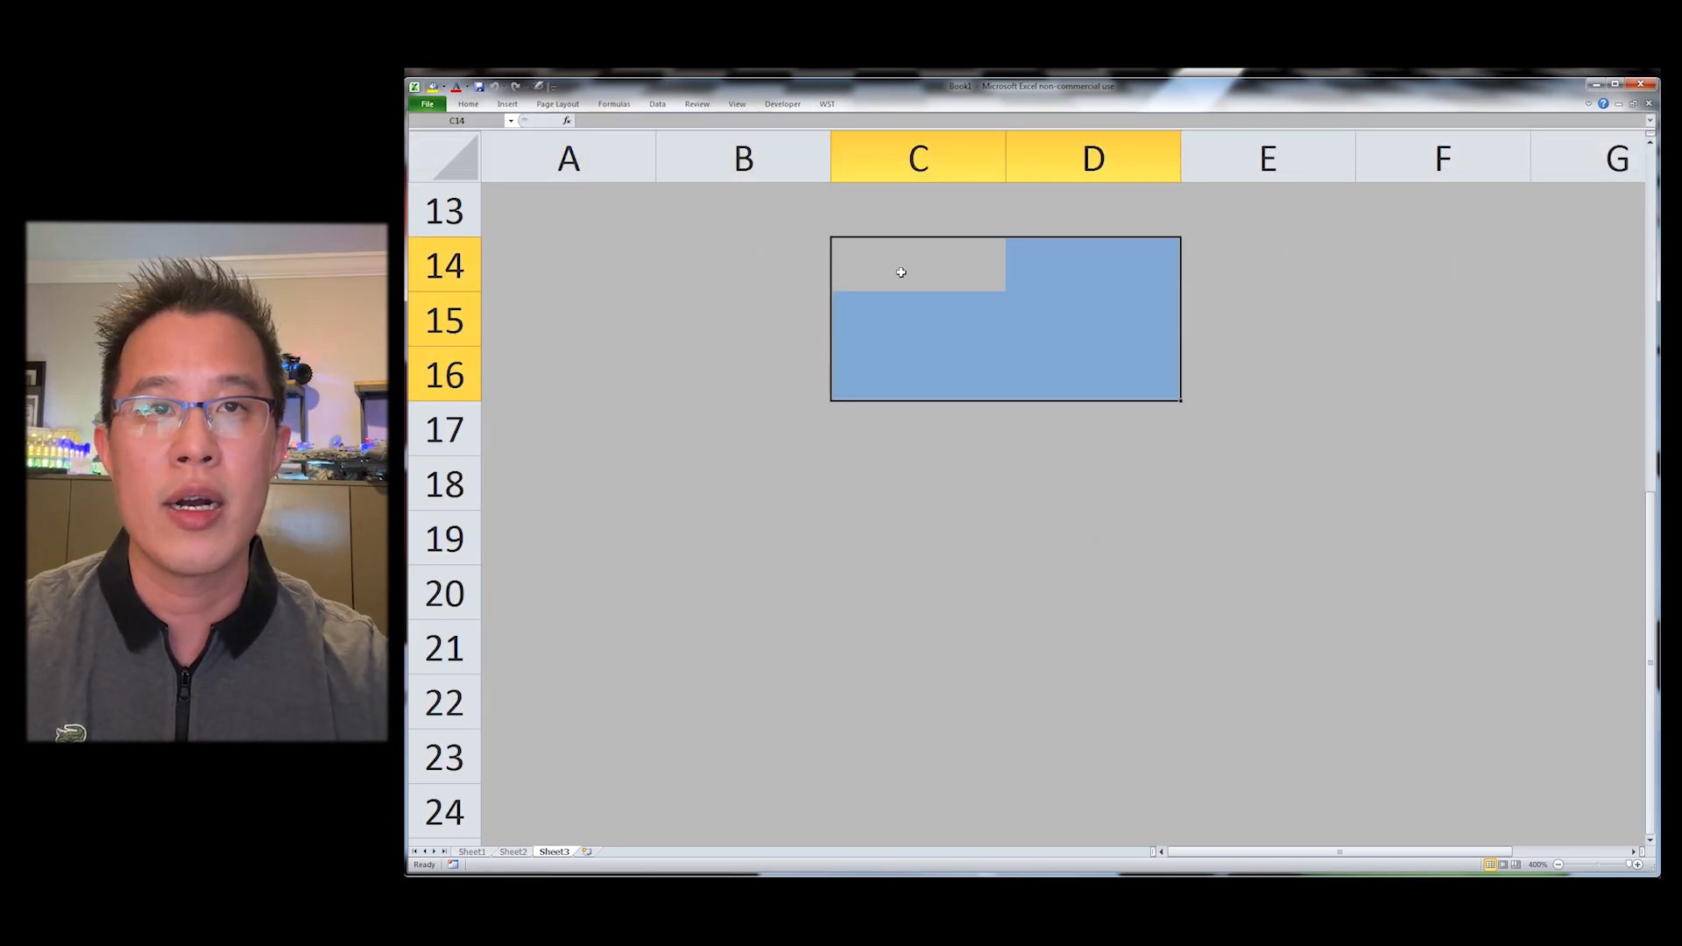
pyautogui.click(902, 272)
pyautogui.hotkey('shift', 'Down')
pyautogui.hotkey('shift', 'Down')
pyautogui.hotkey('shift', 'Down')
pyautogui.write('10')
pyautogui.press('Return')
pyautogui.write('11')
pyautogui.press('Return')
pyautogui.write('12')
pyautogui.press('Return')
pyautogui.write('13')
pyautogui.press('Return')
# Step: Insert an AVERAGE formula of C14:C17 in C18 and review it
pyautogui.click(902, 271)
pyautogui.press('Down')
pyautogui.press('Down')
pyautogui.press('Down')
pyautogui.press('Down')
pyautogui.hotkey('alt', '=')
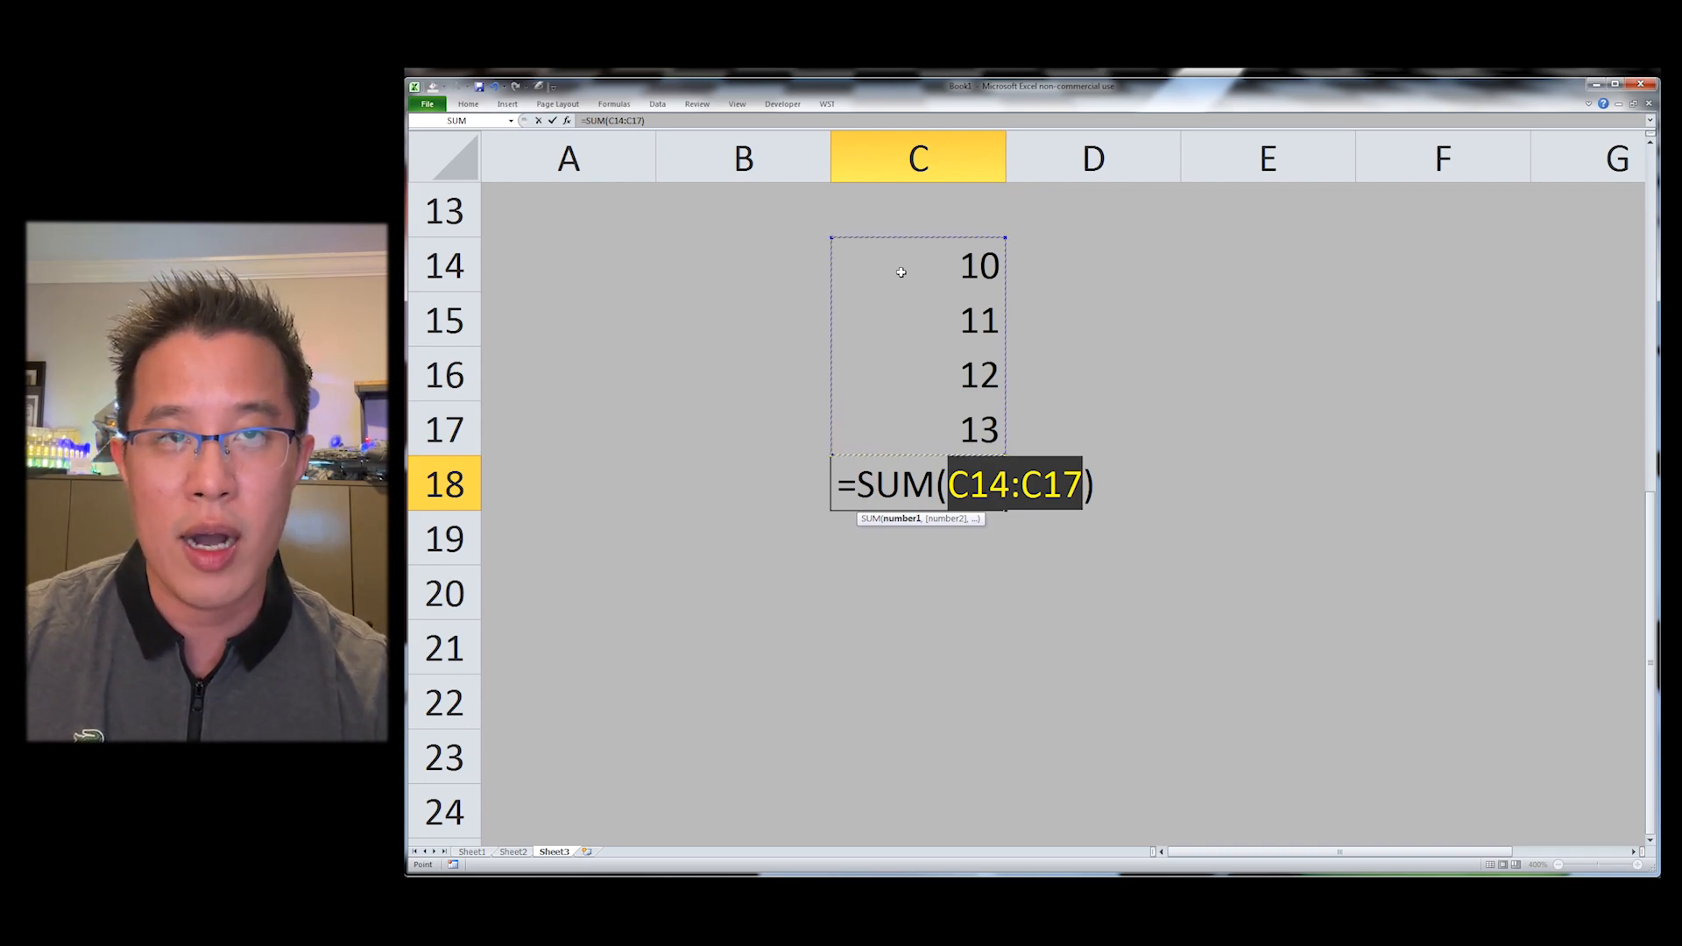
pyautogui.press('Escape')
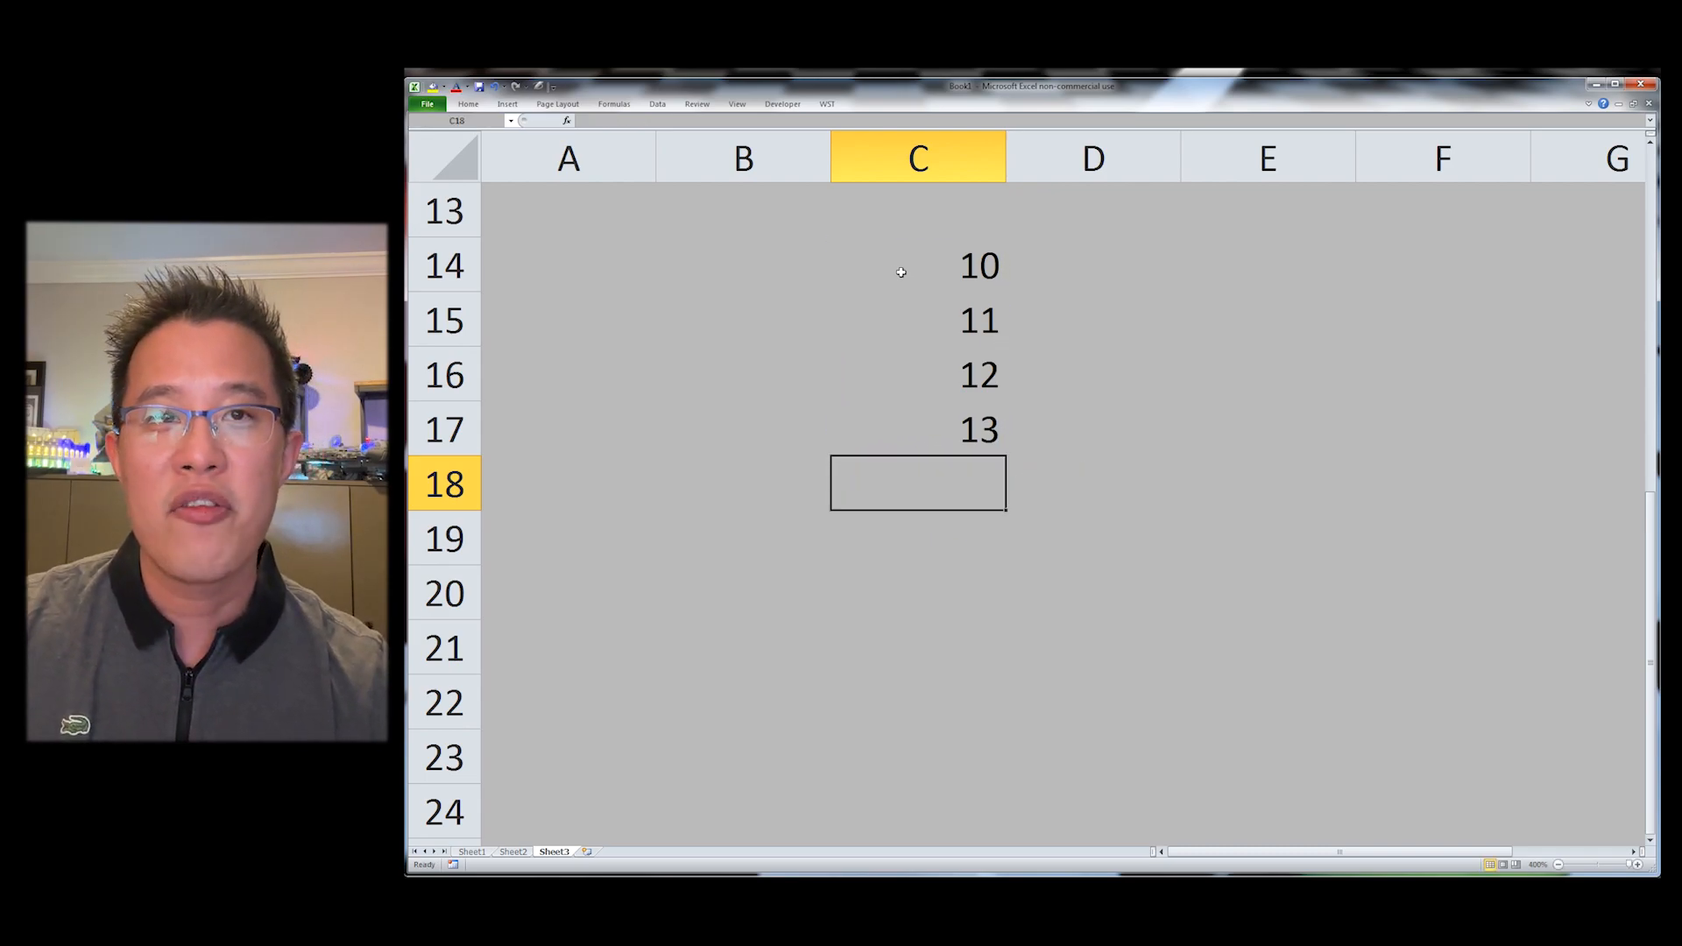
pyautogui.hotkey('alt', 'h')
pyautogui.press('u')
pyautogui.press('a')
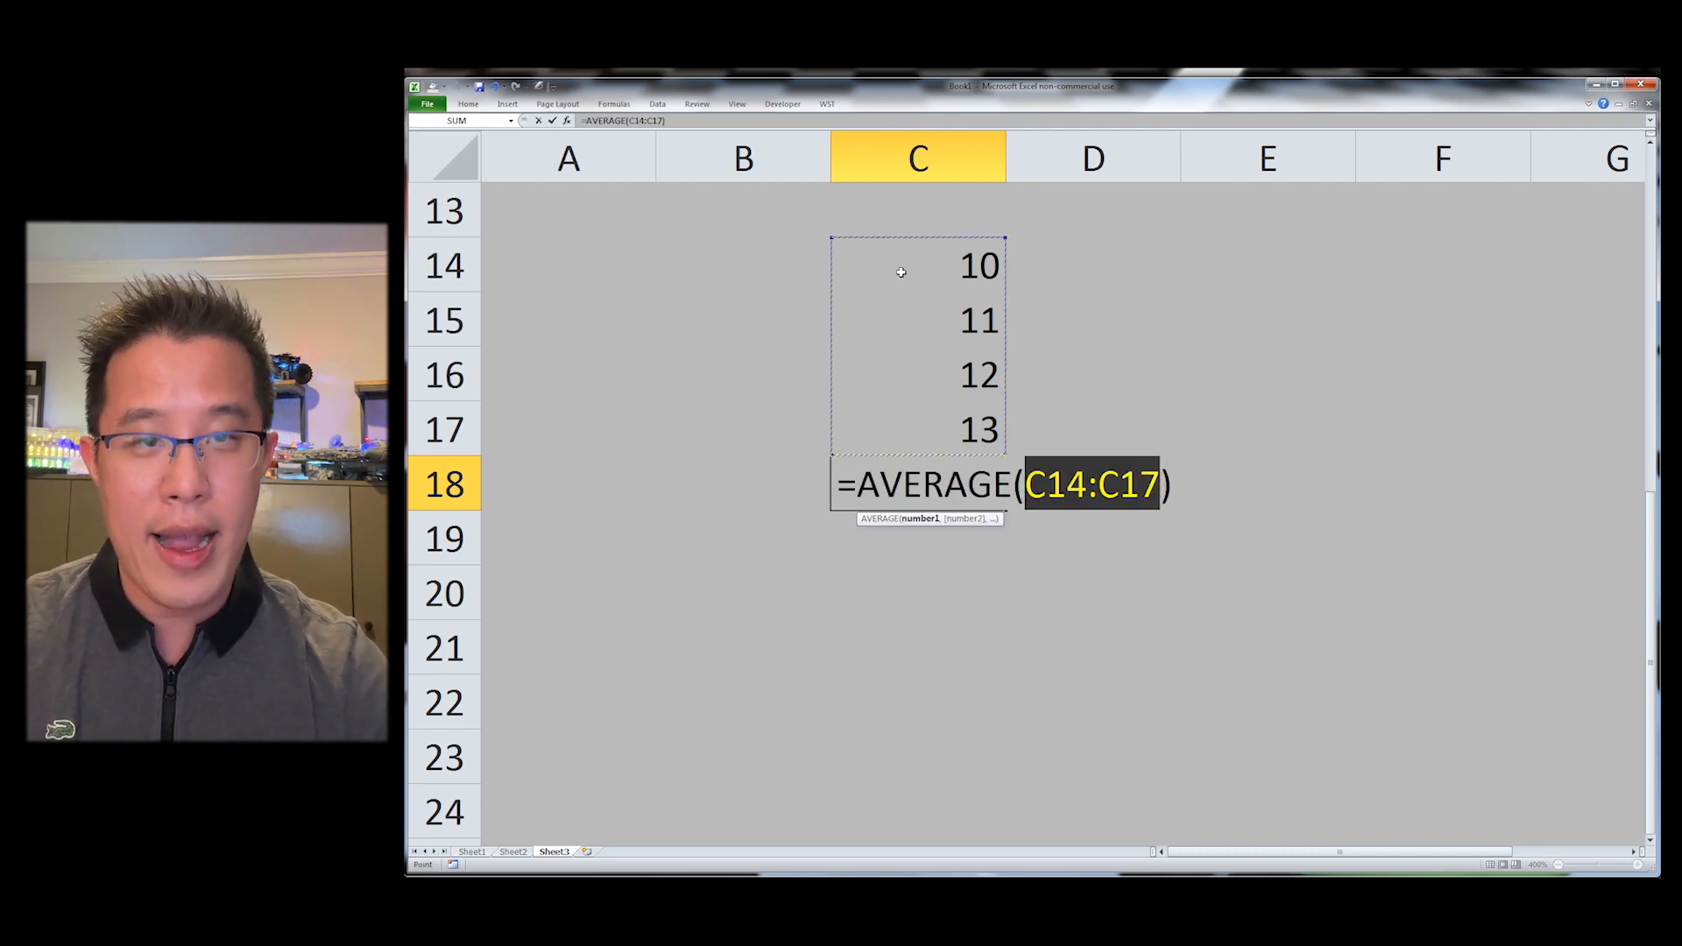
pyautogui.press('Return')
pyautogui.press('Up')
pyautogui.press('F2')
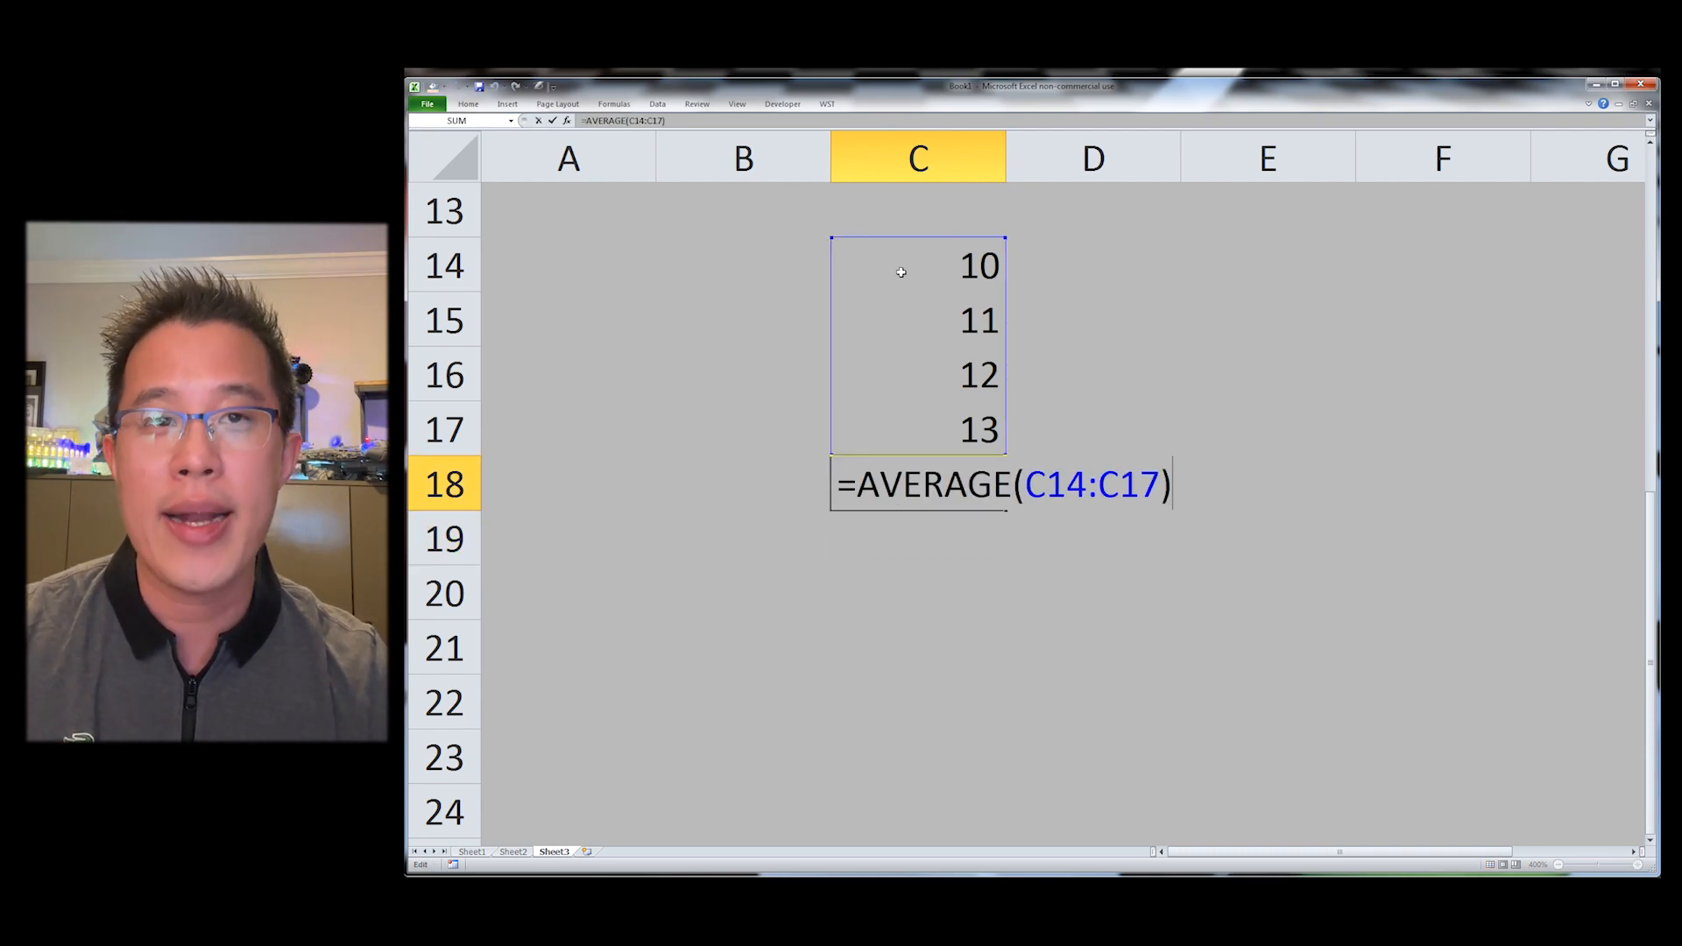
pyautogui.press('Escape')
# Step: Enter 50 in D14 and 20% in D15
pyautogui.hotkey('ctrl', 'Up')
pyautogui.press('Right')
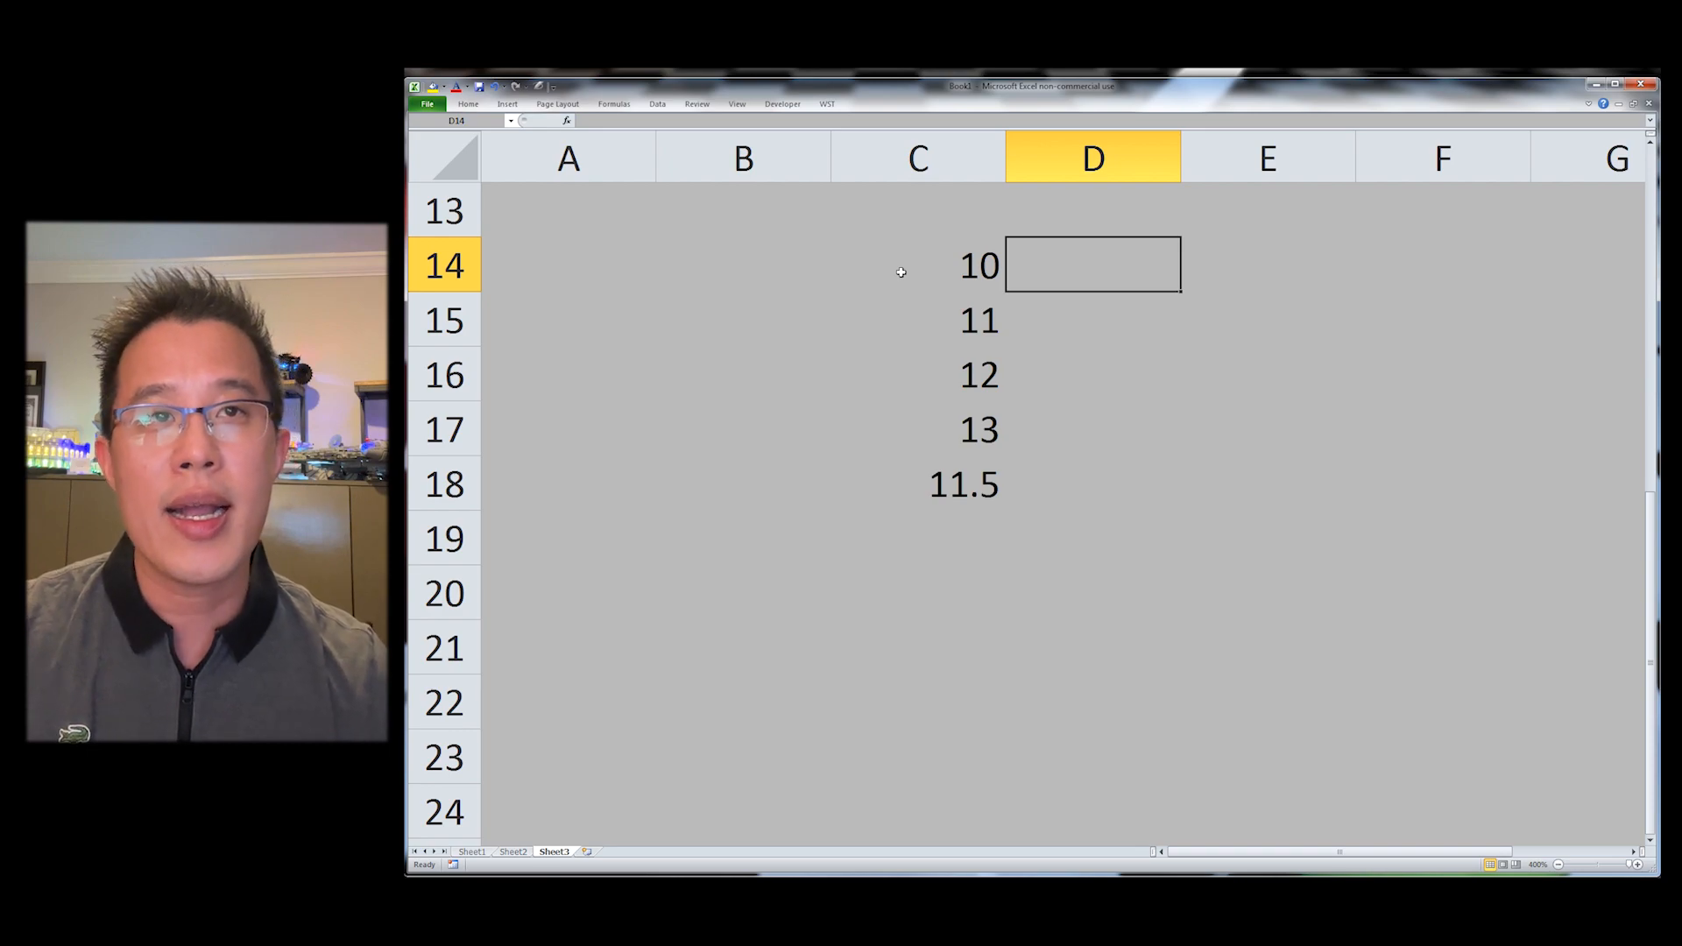
pyautogui.write('50')
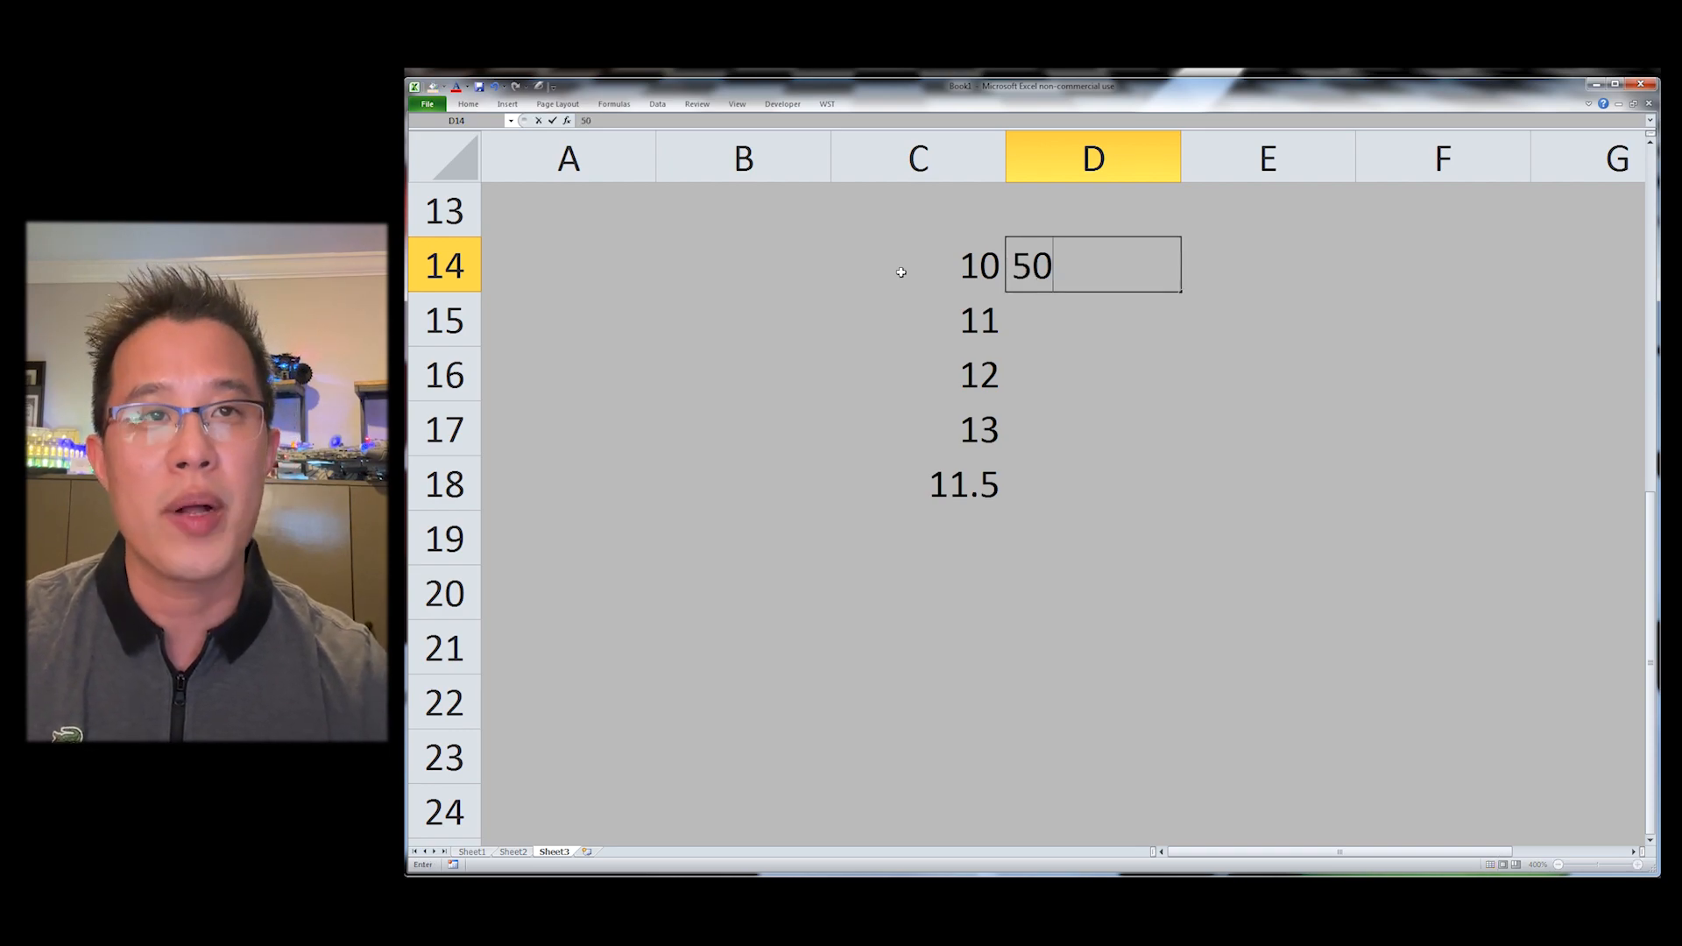
pyautogui.press('Return')
pyautogui.write('20%')
pyautogui.press('Return')
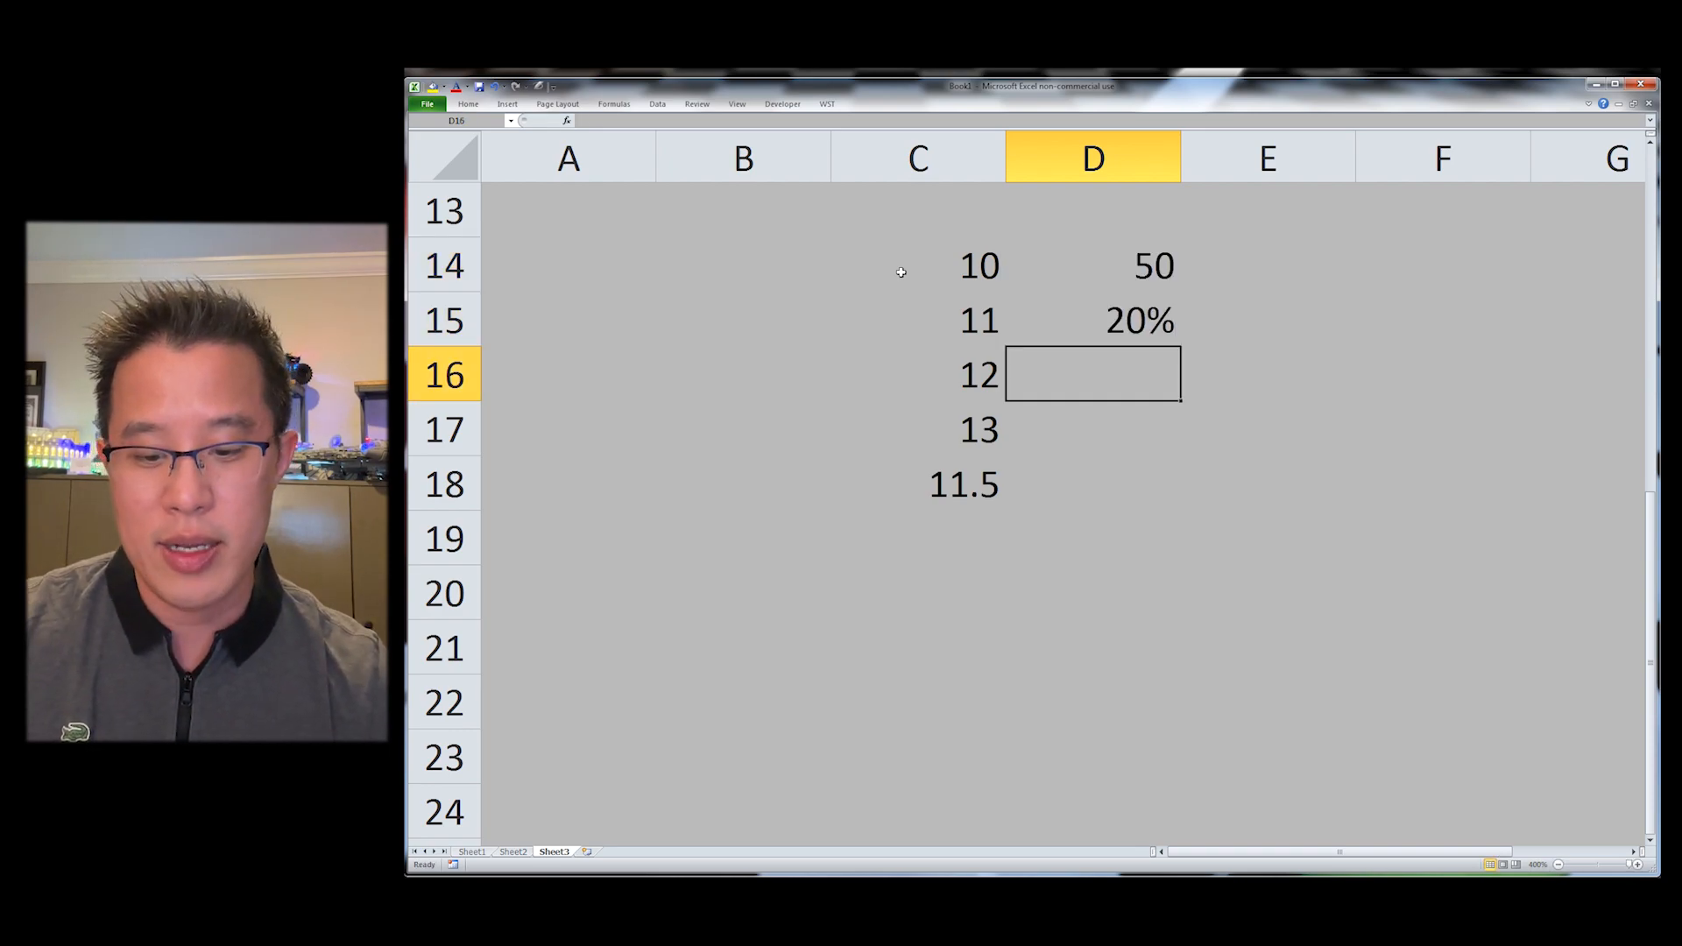
# Step: Write a formula in D16 multiplying D14 by D15
pyautogui.press('Up')
pyautogui.press('Down')
pyautogui.write('=')
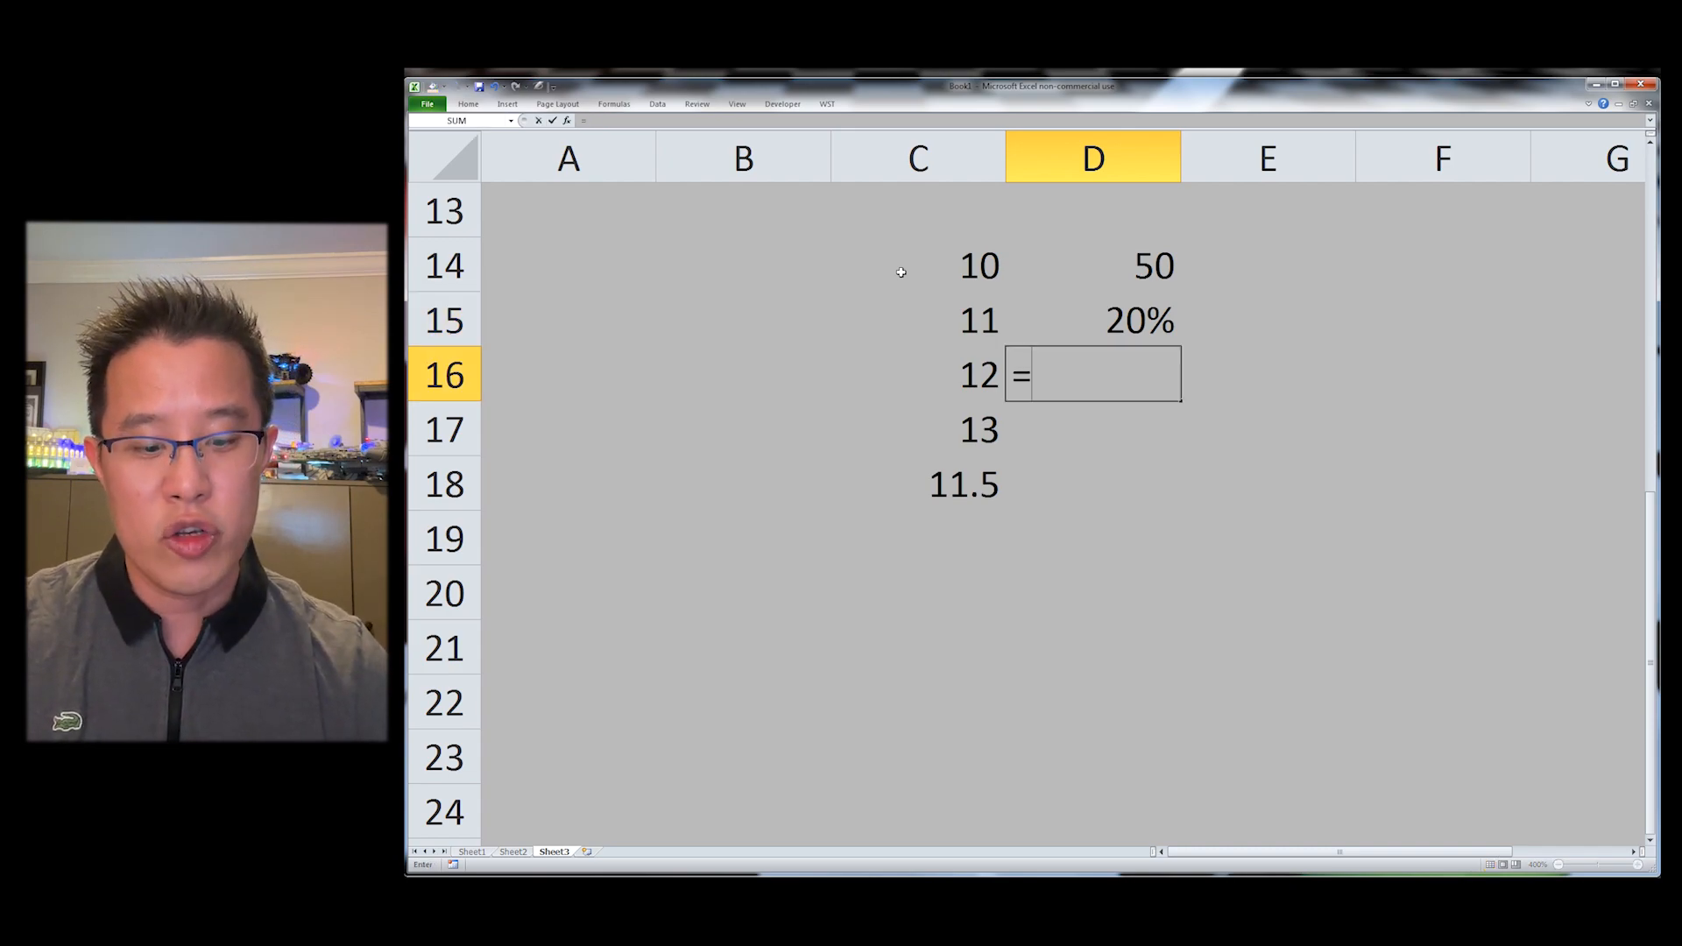
pyautogui.press('Up')
pyautogui.press('Up')
pyautogui.write('-')
pyautogui.press('BackSpace')
pyautogui.write('*')
pyautogui.press('Up')
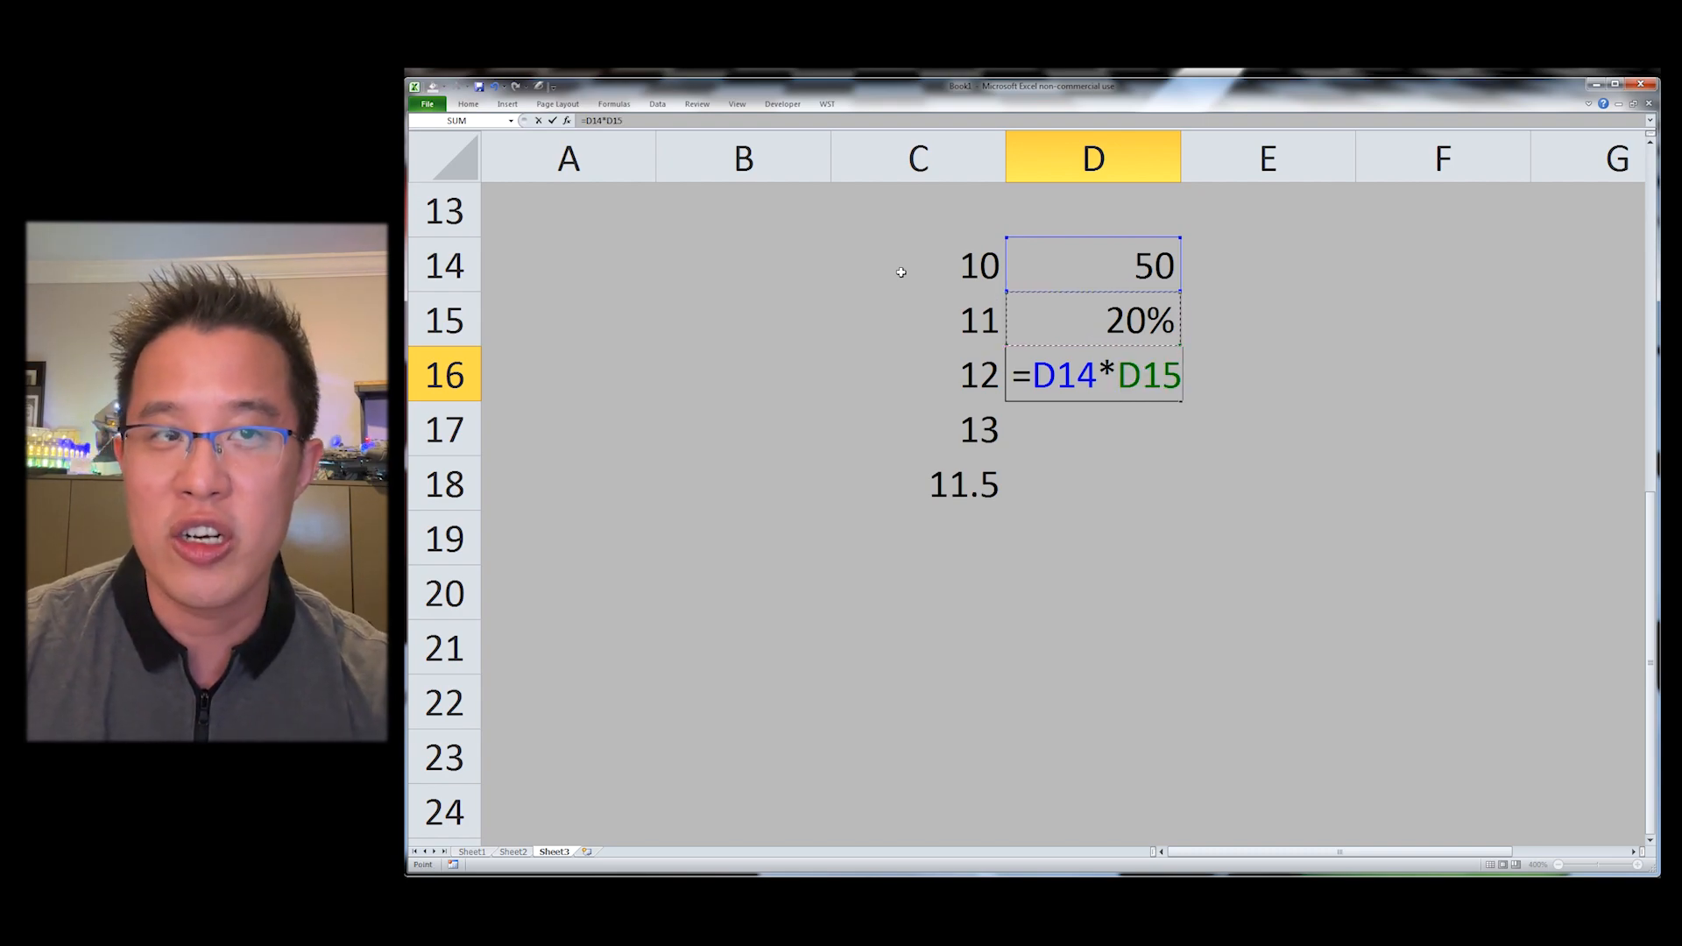
pyautogui.press('Return')
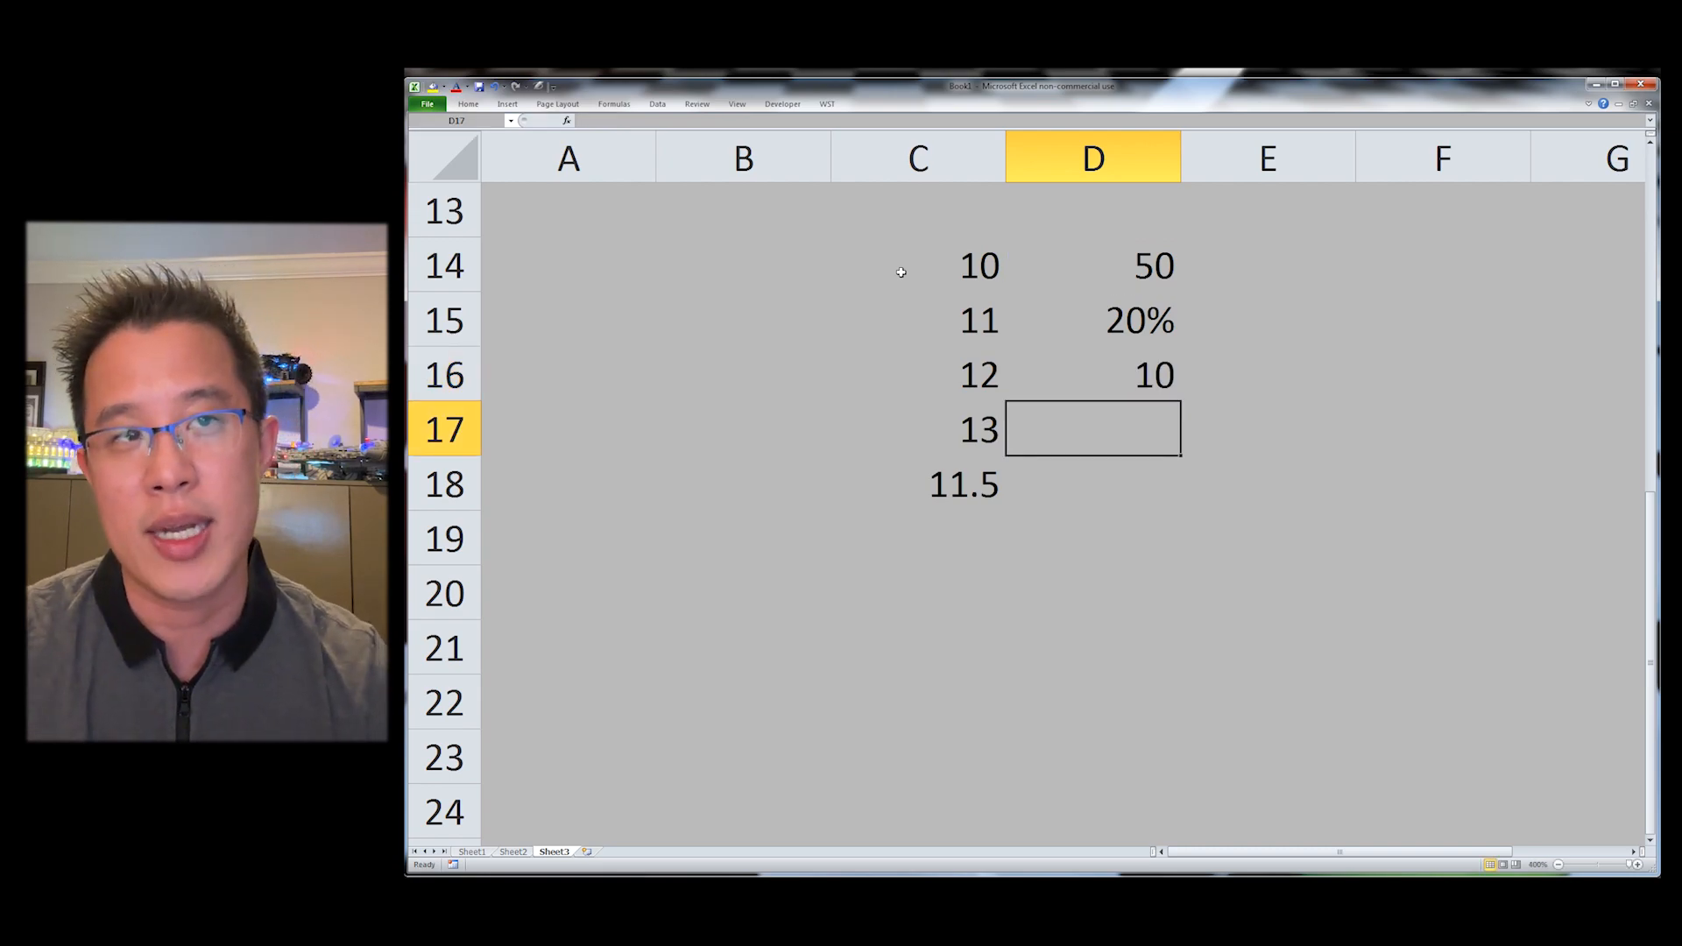
# Step: Clear D16 and recreate the D14 times D15 product with the WST Insert Product shortcut
pyautogui.press('Up')
pyautogui.press('Delete')
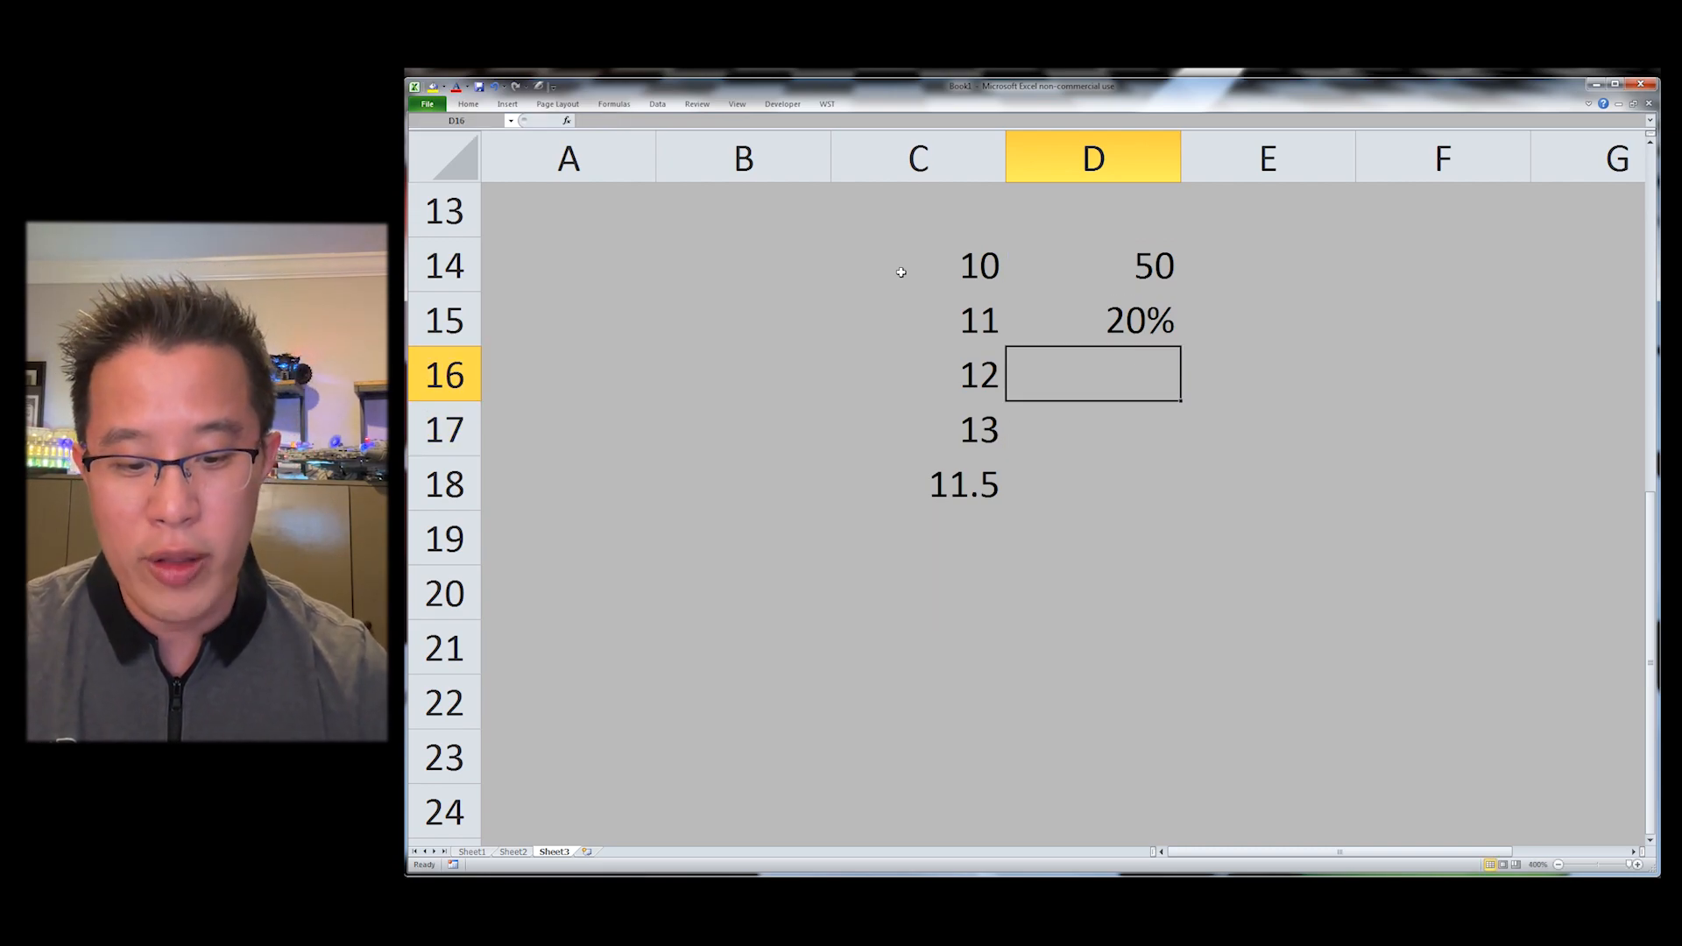
pyautogui.hotkey('ctrl', 'shift', 'm')
pyautogui.press('Return')
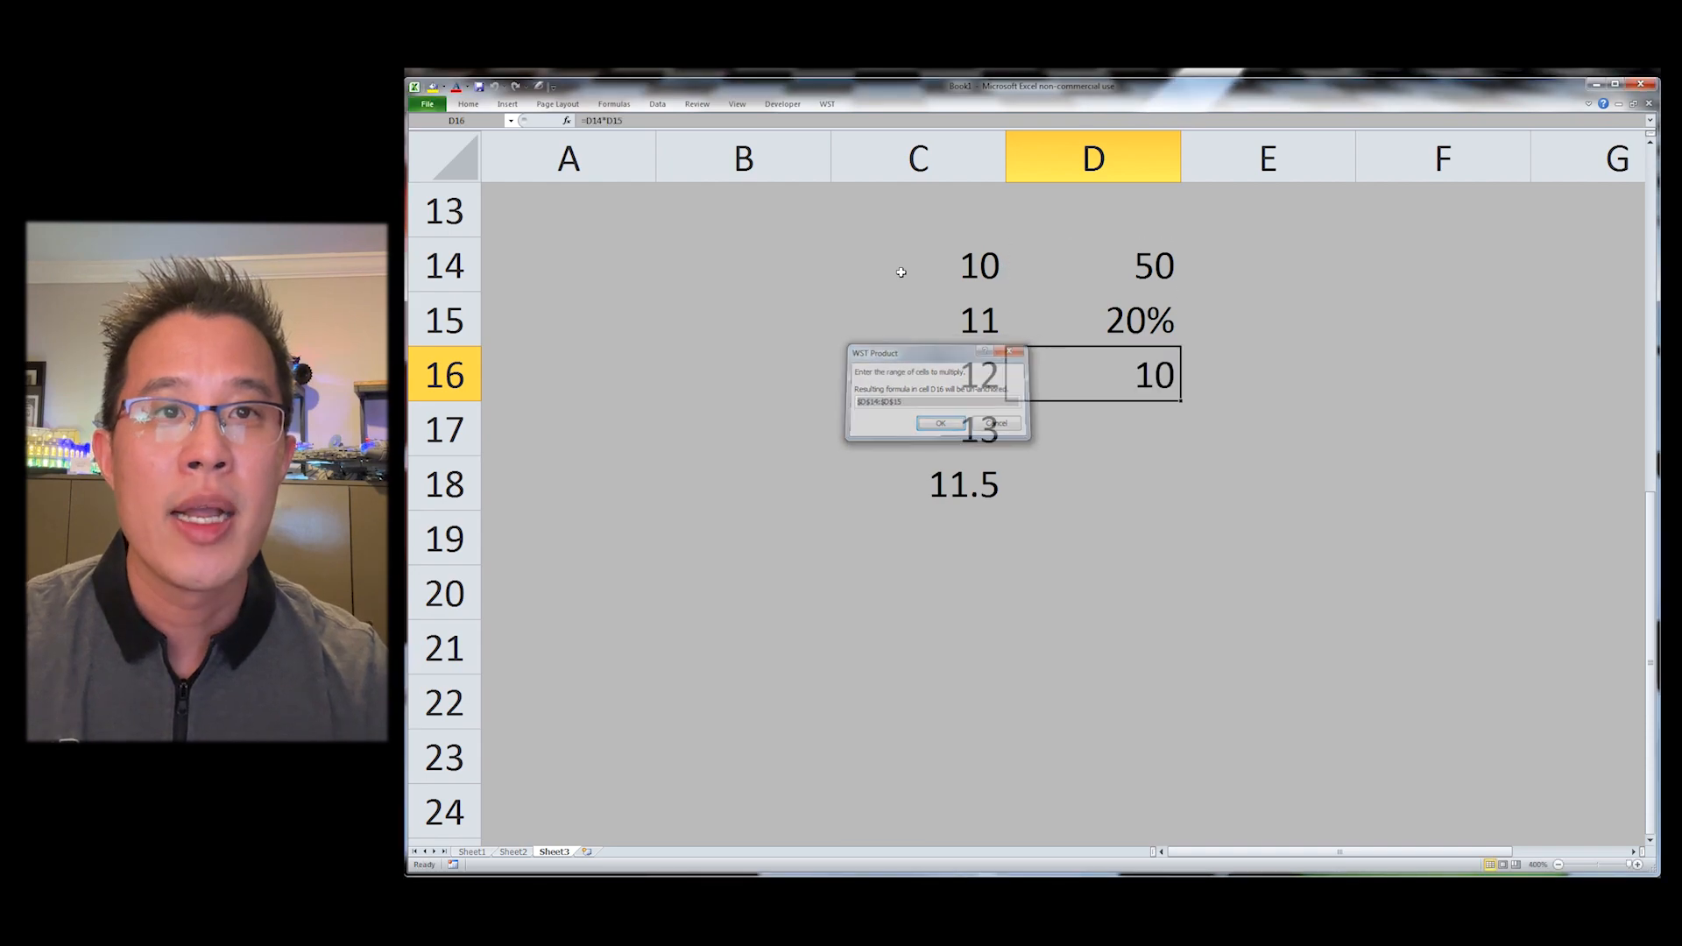
pyautogui.press('F2')
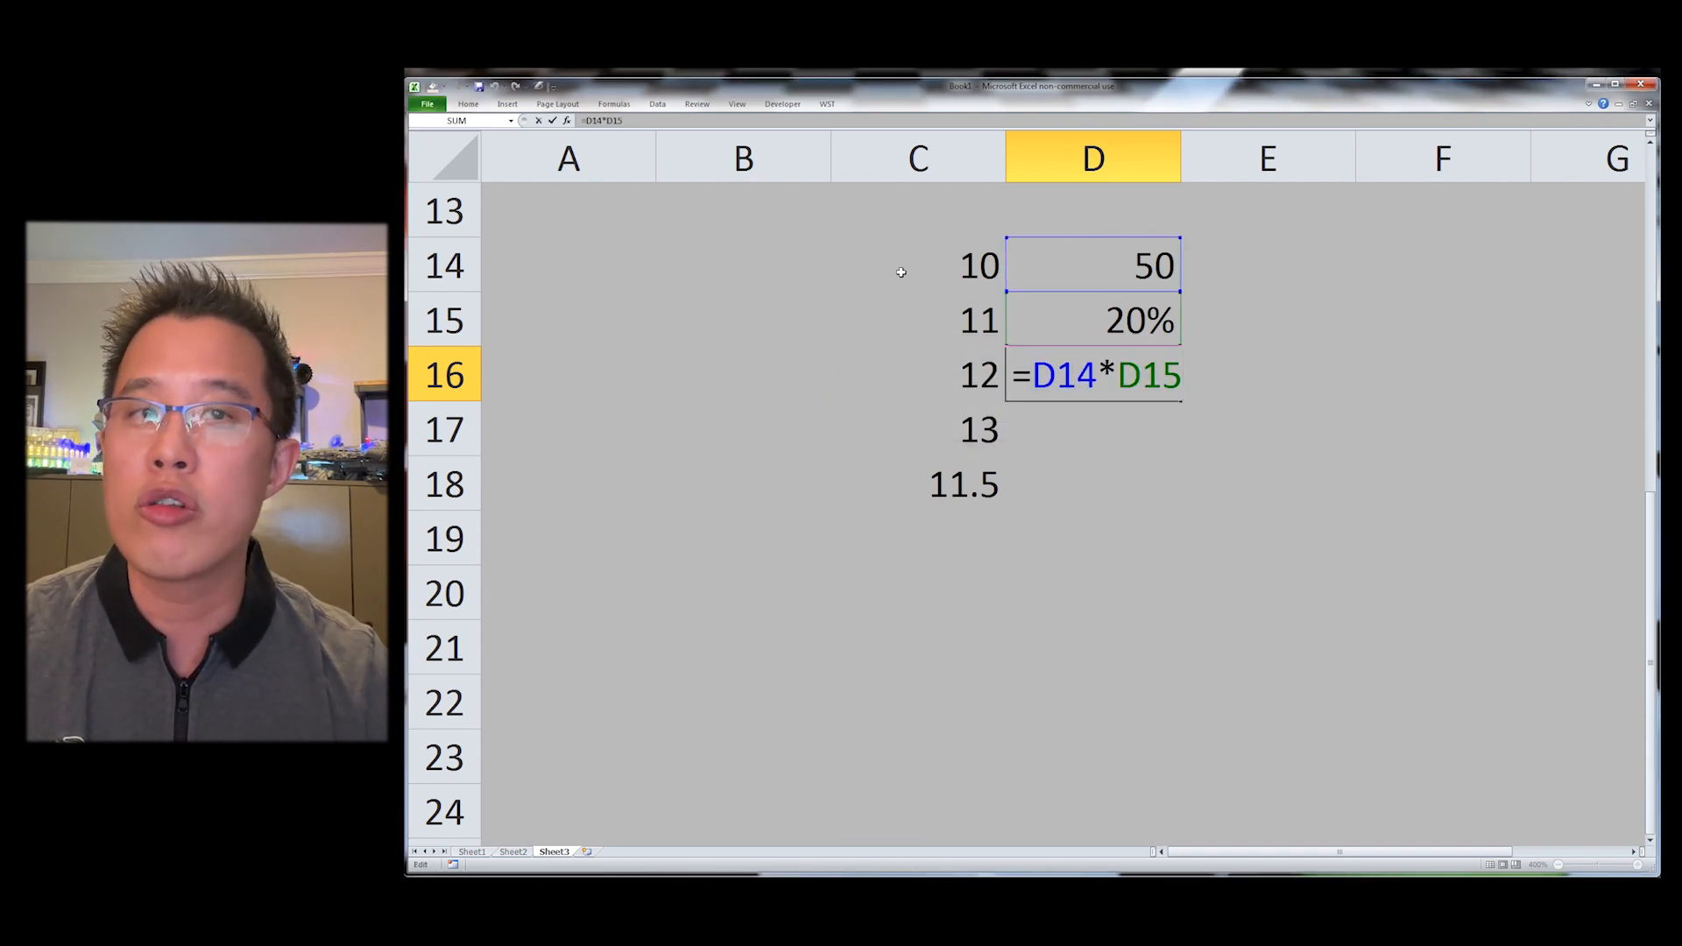
pyautogui.press('Escape')
pyautogui.press('Return')
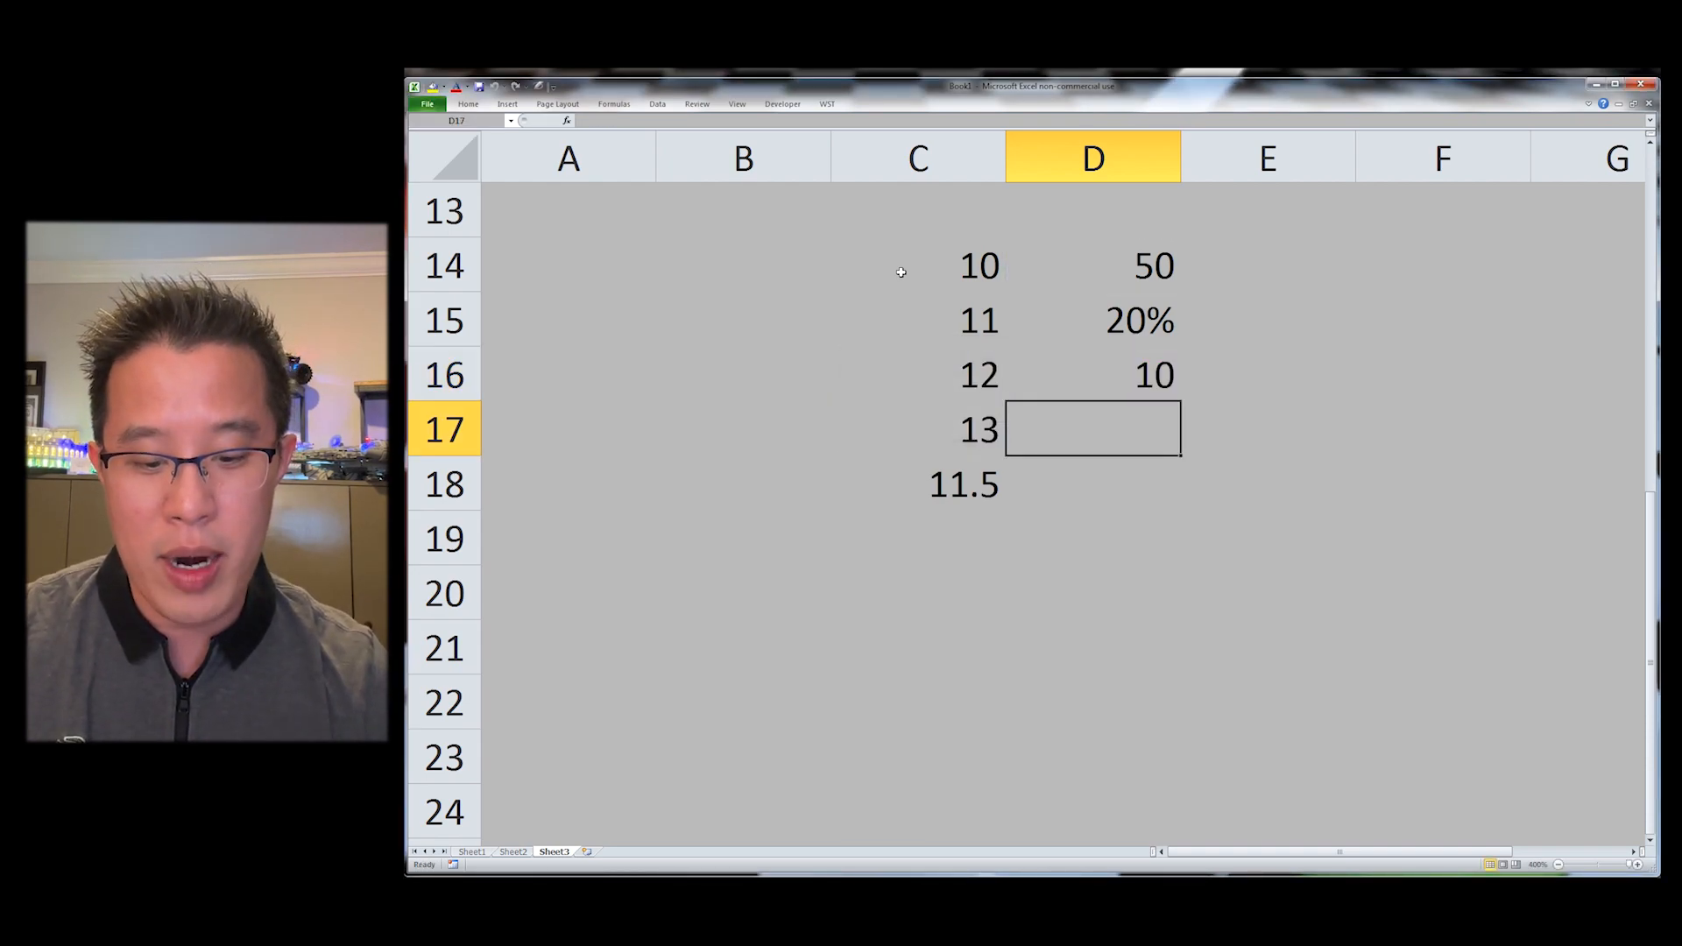
# Step: Insert a PRODUCT formula of D14:D16 in D17 with the WST Insert Product shortcut
pyautogui.hotkey('ctrl', 'shift', 'm')
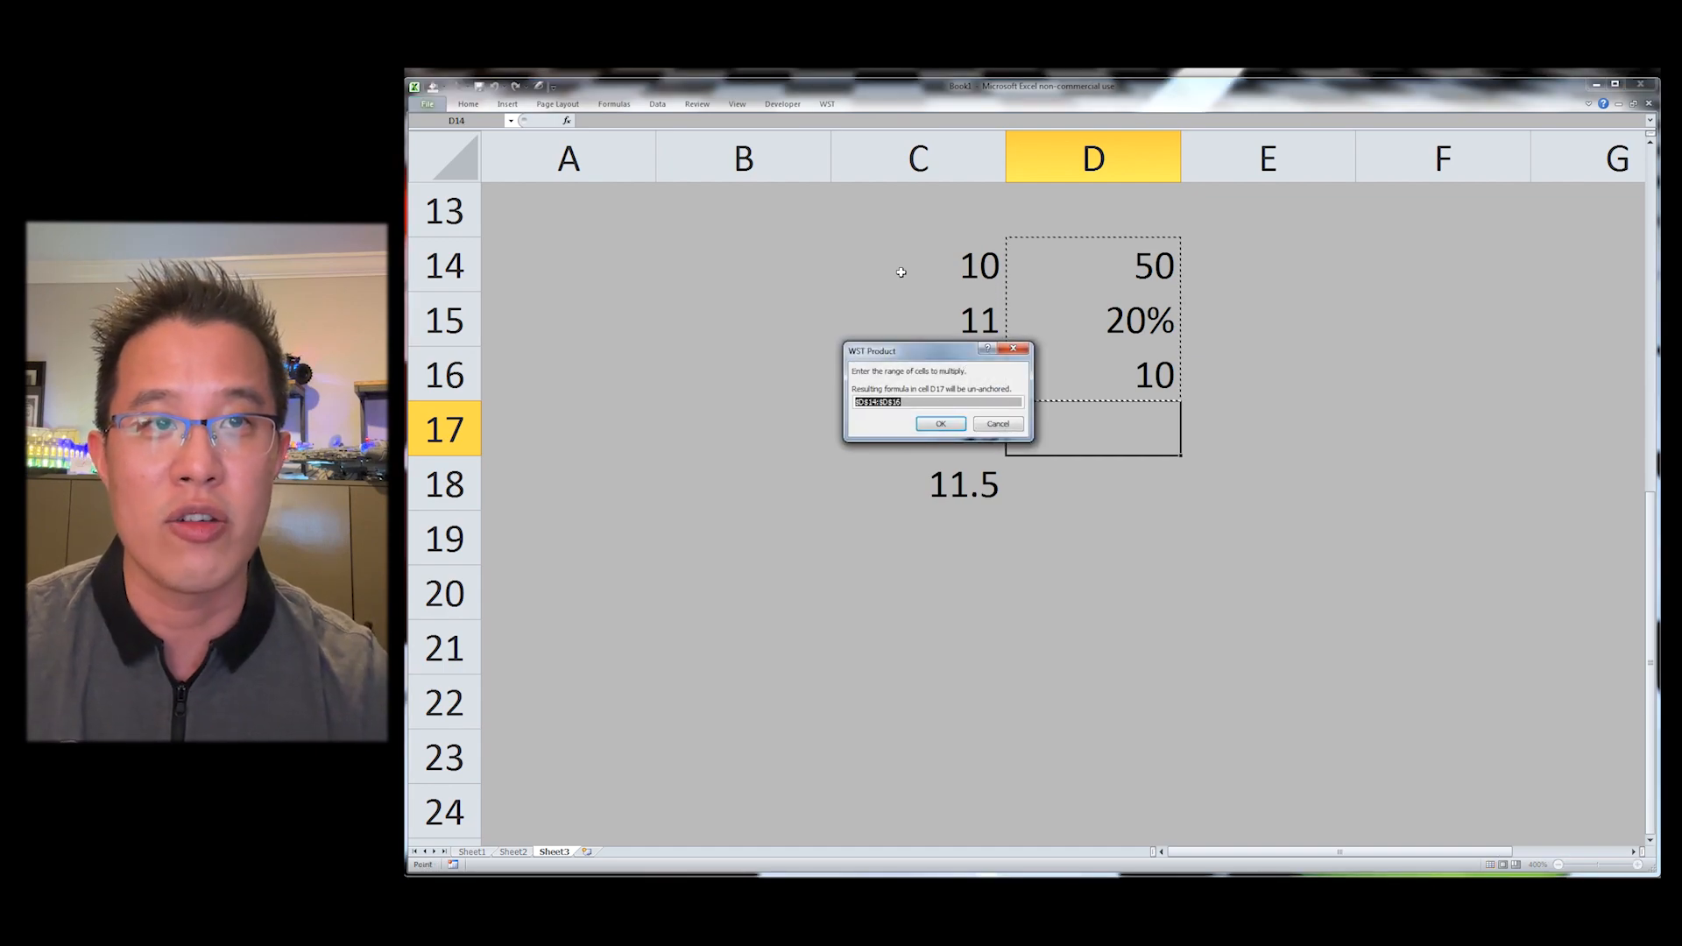
pyautogui.press('Return')
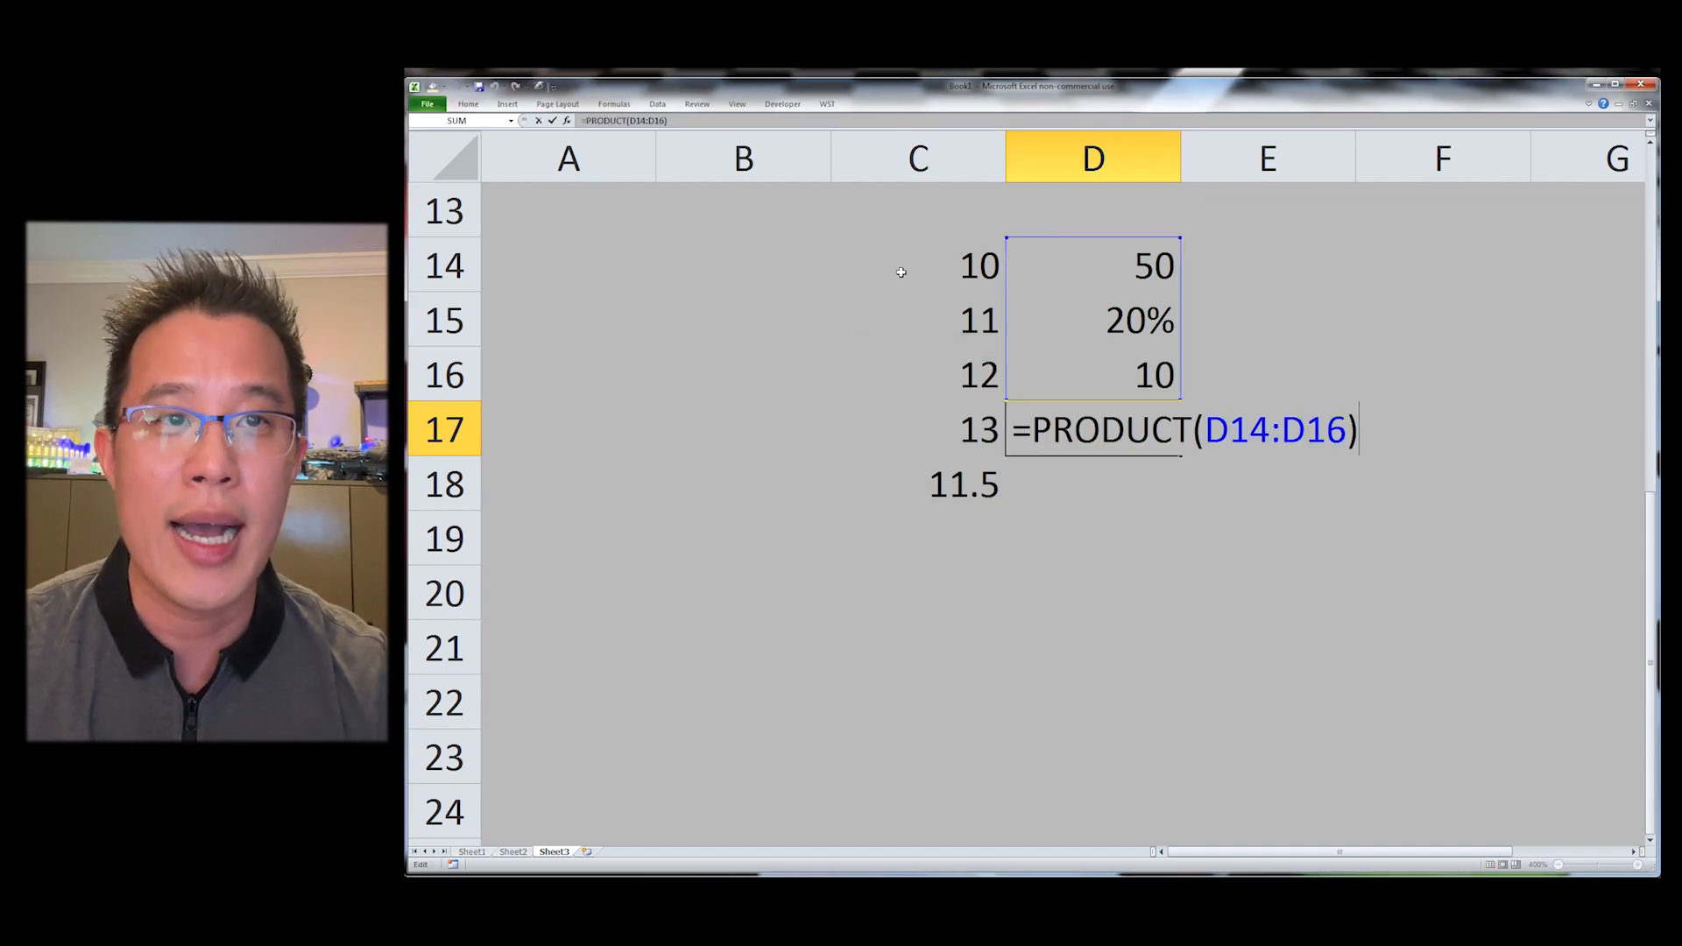
pyautogui.hotkey('ctrl', 'Return')
# Step: Select D14:D16 and apply the WST product shortcut again to produce their product in D17
pyautogui.press('Up')
pyautogui.press('Up')
pyautogui.press('Up')
pyautogui.hotkey('shift', 'Down')
pyautogui.hotkey('shift', 'Down')
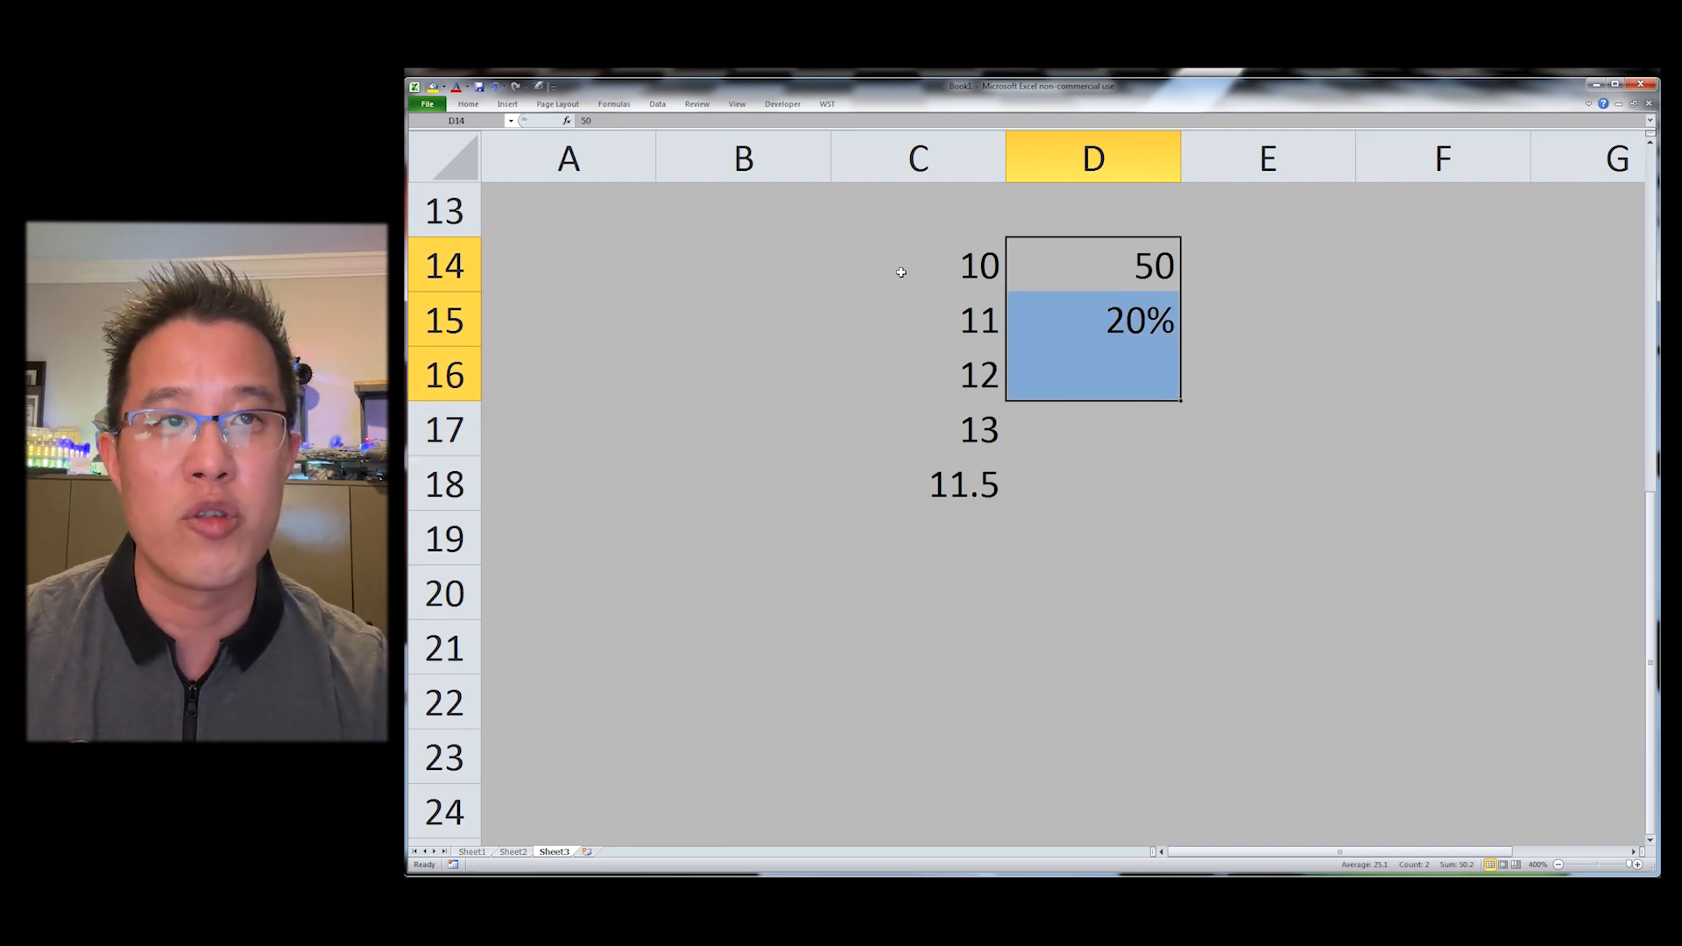
pyautogui.hotkey('ctrl', 'shift', 'p')
# Step: Examine D17's PRODUCT formula and the WST Data Manipulation menu
pyautogui.hotkey('ctrl', 'Down')
pyautogui.hotkey('ctrl', 'Up')
pyautogui.hotkey('ctrl', 'Down')
pyautogui.hotkey('ctrl', 'Up')
pyautogui.hotkey('ctrl', 'shift', 'Down')
pyautogui.press('Down')
pyautogui.press('Down')
pyautogui.press('Down')
pyautogui.press('Left')
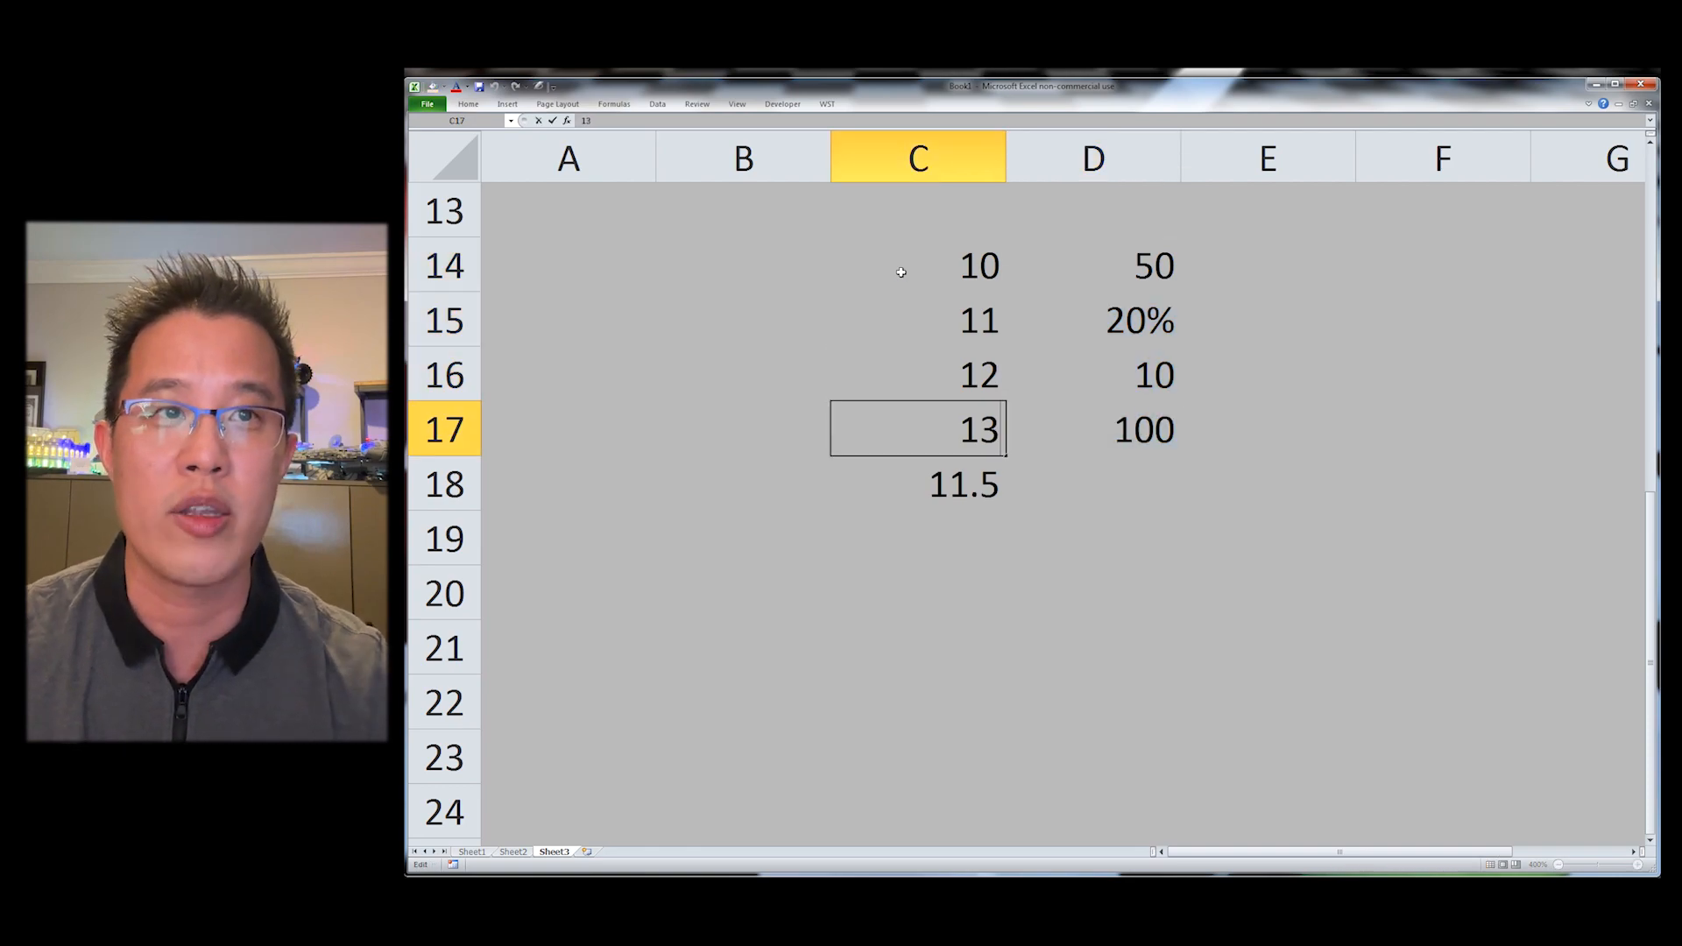
pyautogui.press('Right')
pyautogui.press('F2')
pyautogui.hotkey('ctrl', 'Return')
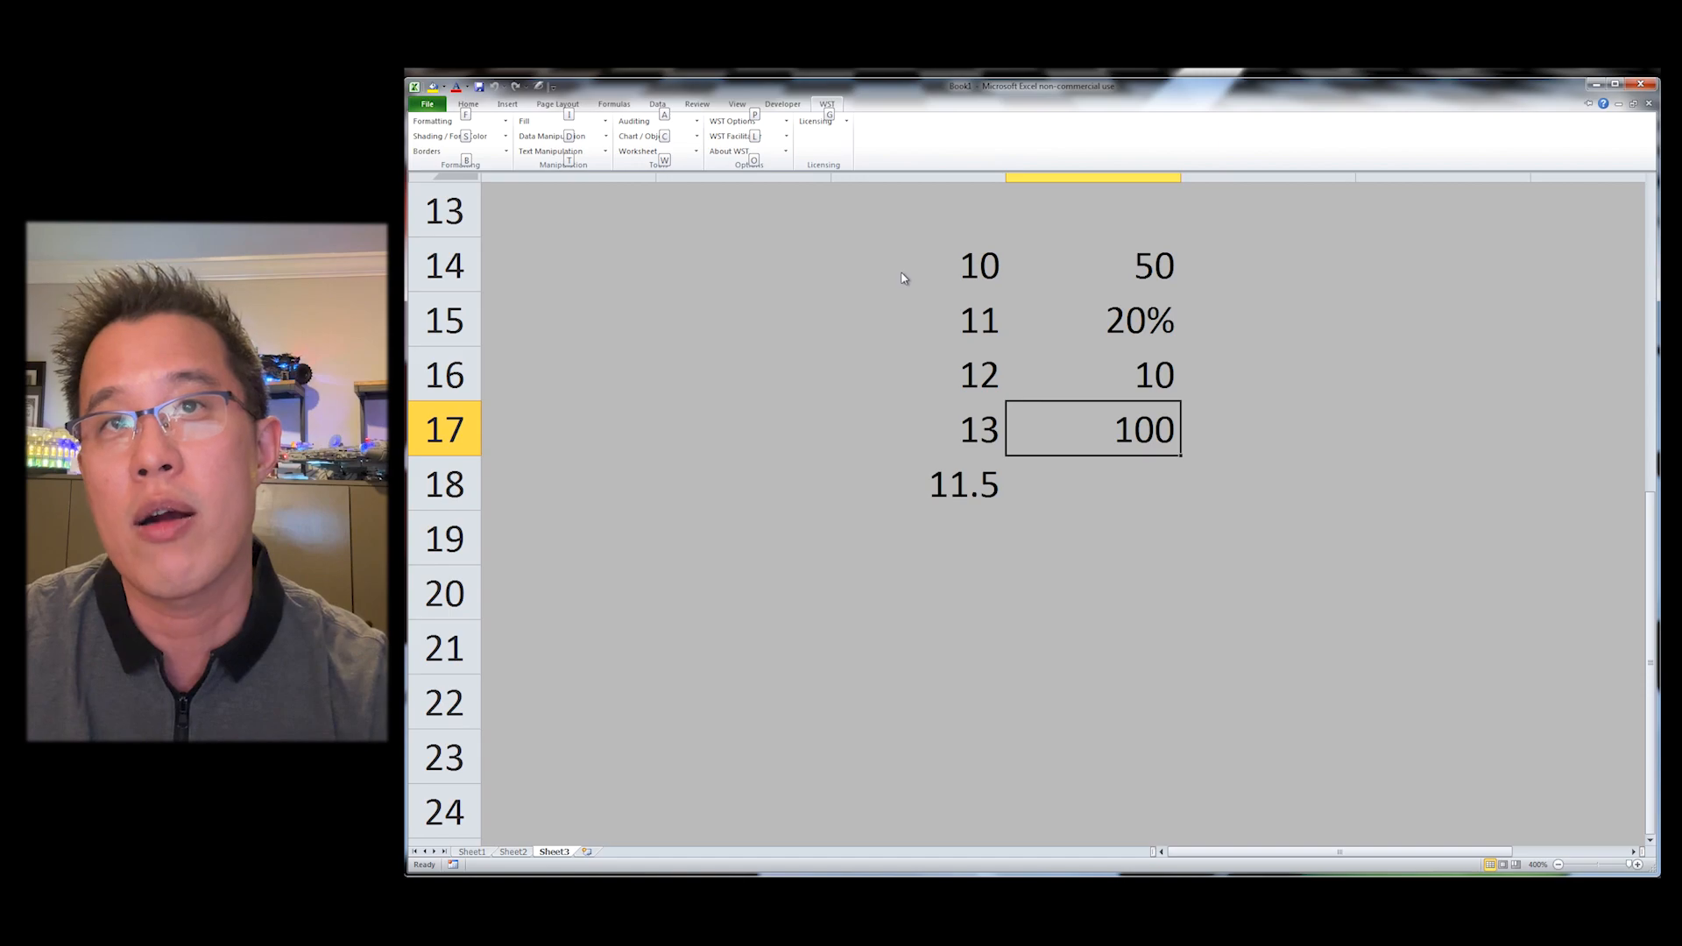
pyautogui.press('d')
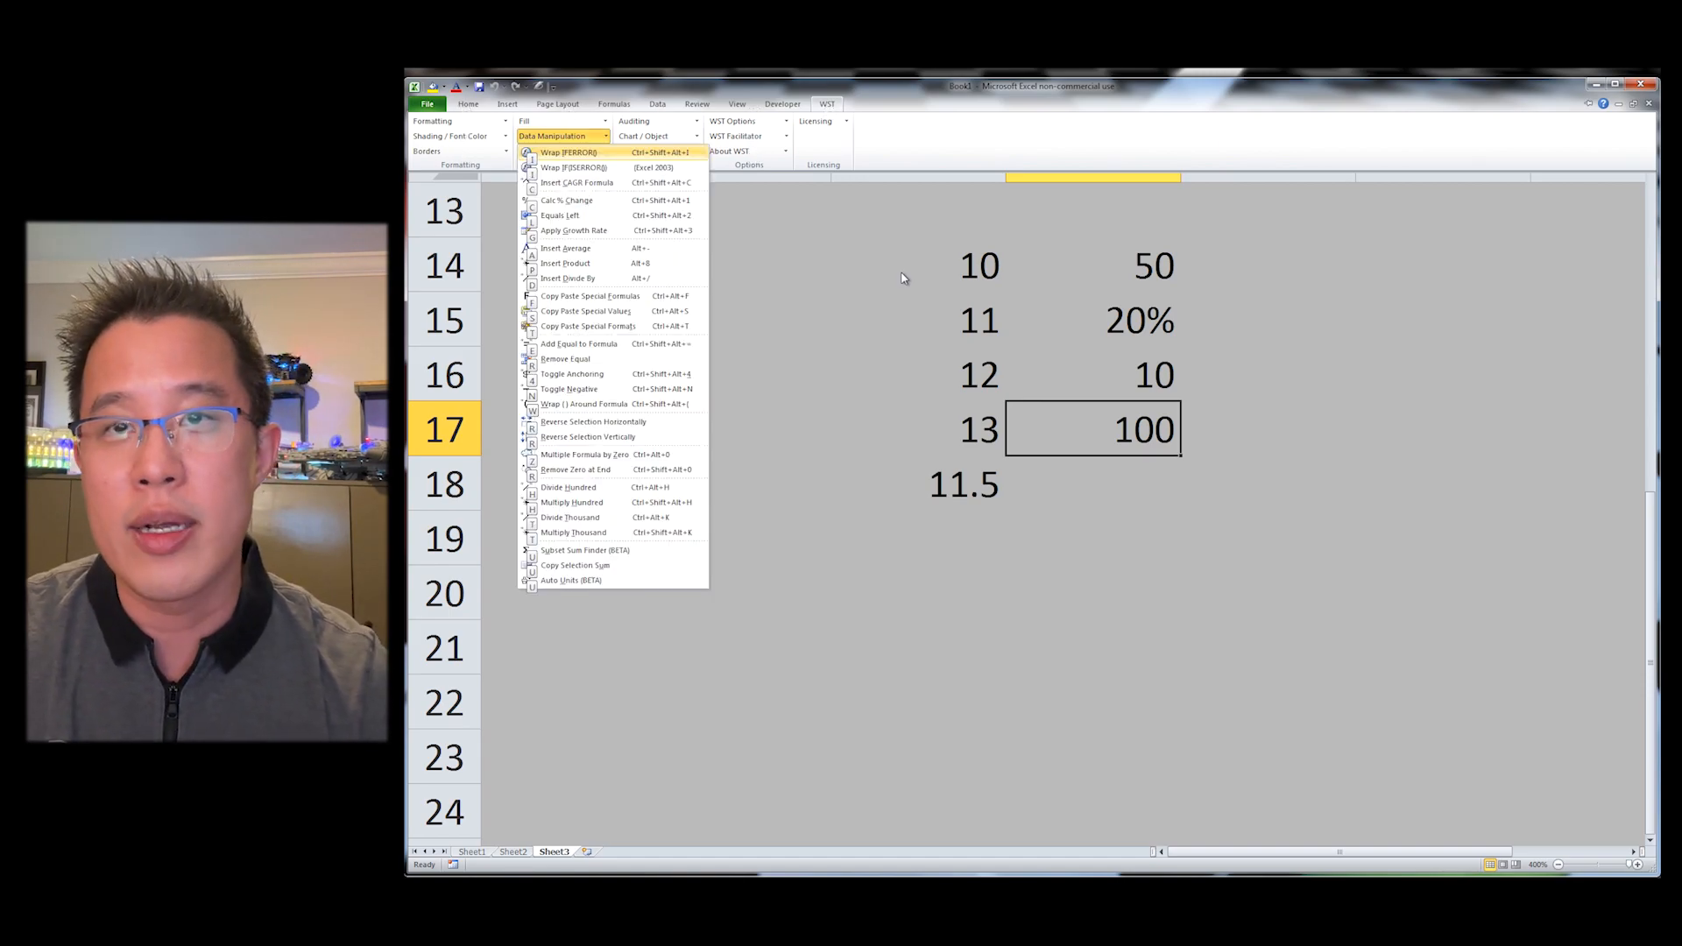
pyautogui.press('Escape')
pyautogui.press('Escape')
# Step: Re-enter an AVERAGE formula of C14:C17 in C18
pyautogui.hotkey('ctrl', 'Home')
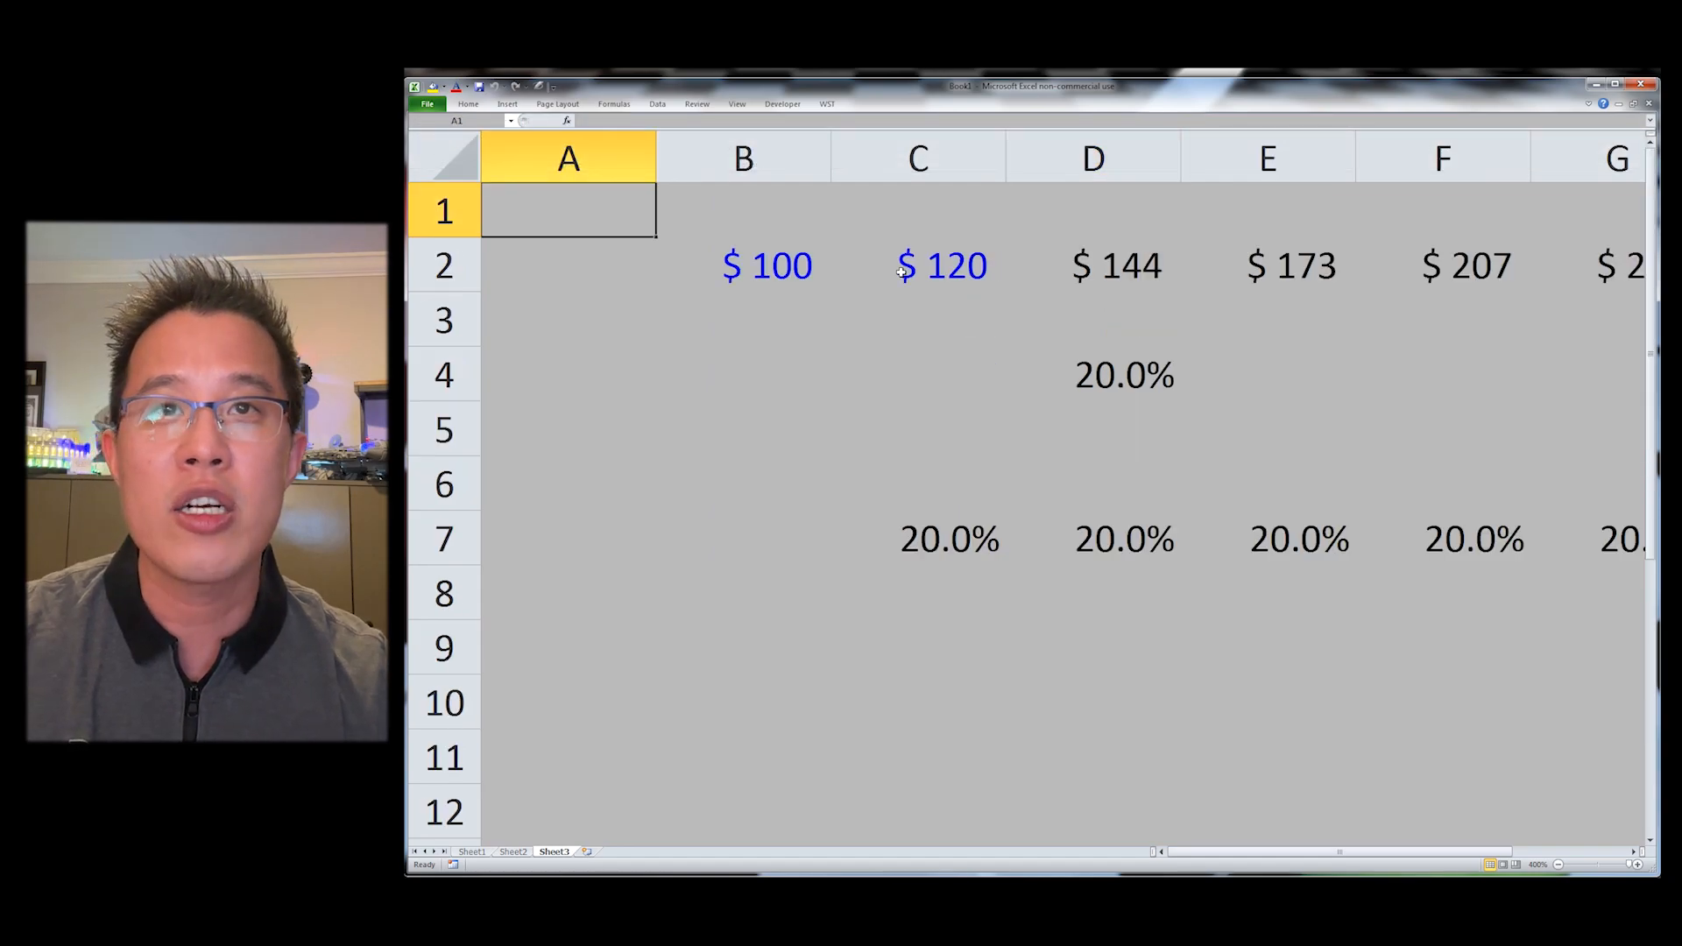
pyautogui.press('Down')
pyautogui.press('Right')
pyautogui.scroll(-6, 901, 272)
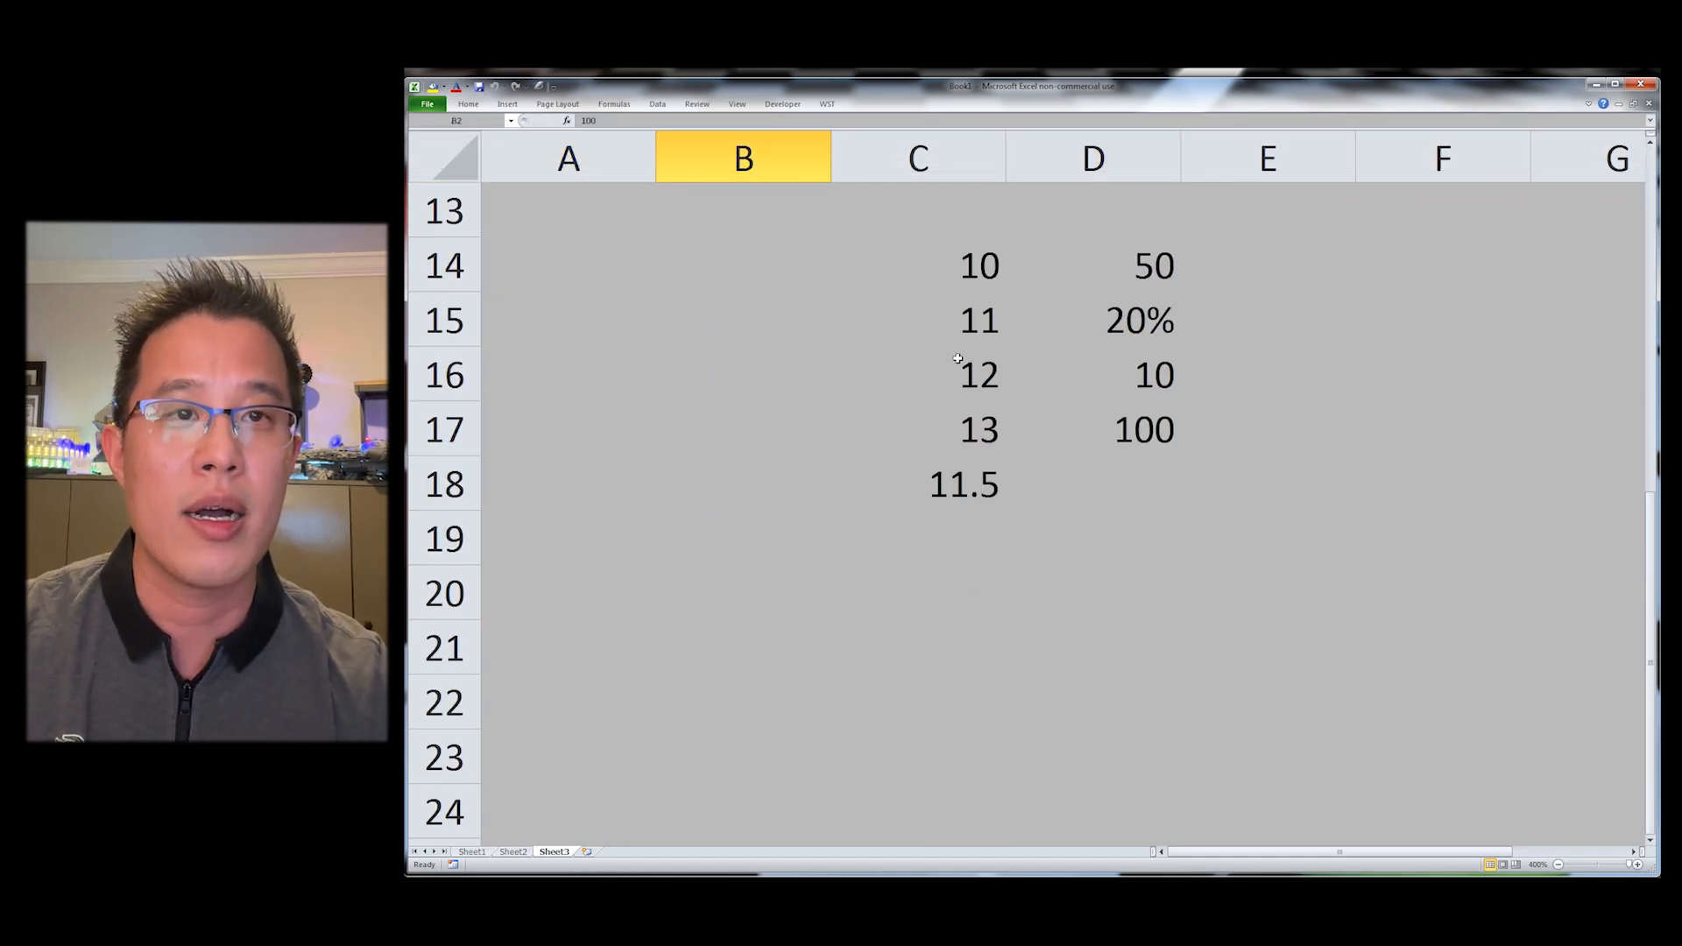
pyautogui.scroll(4, 901, 385)
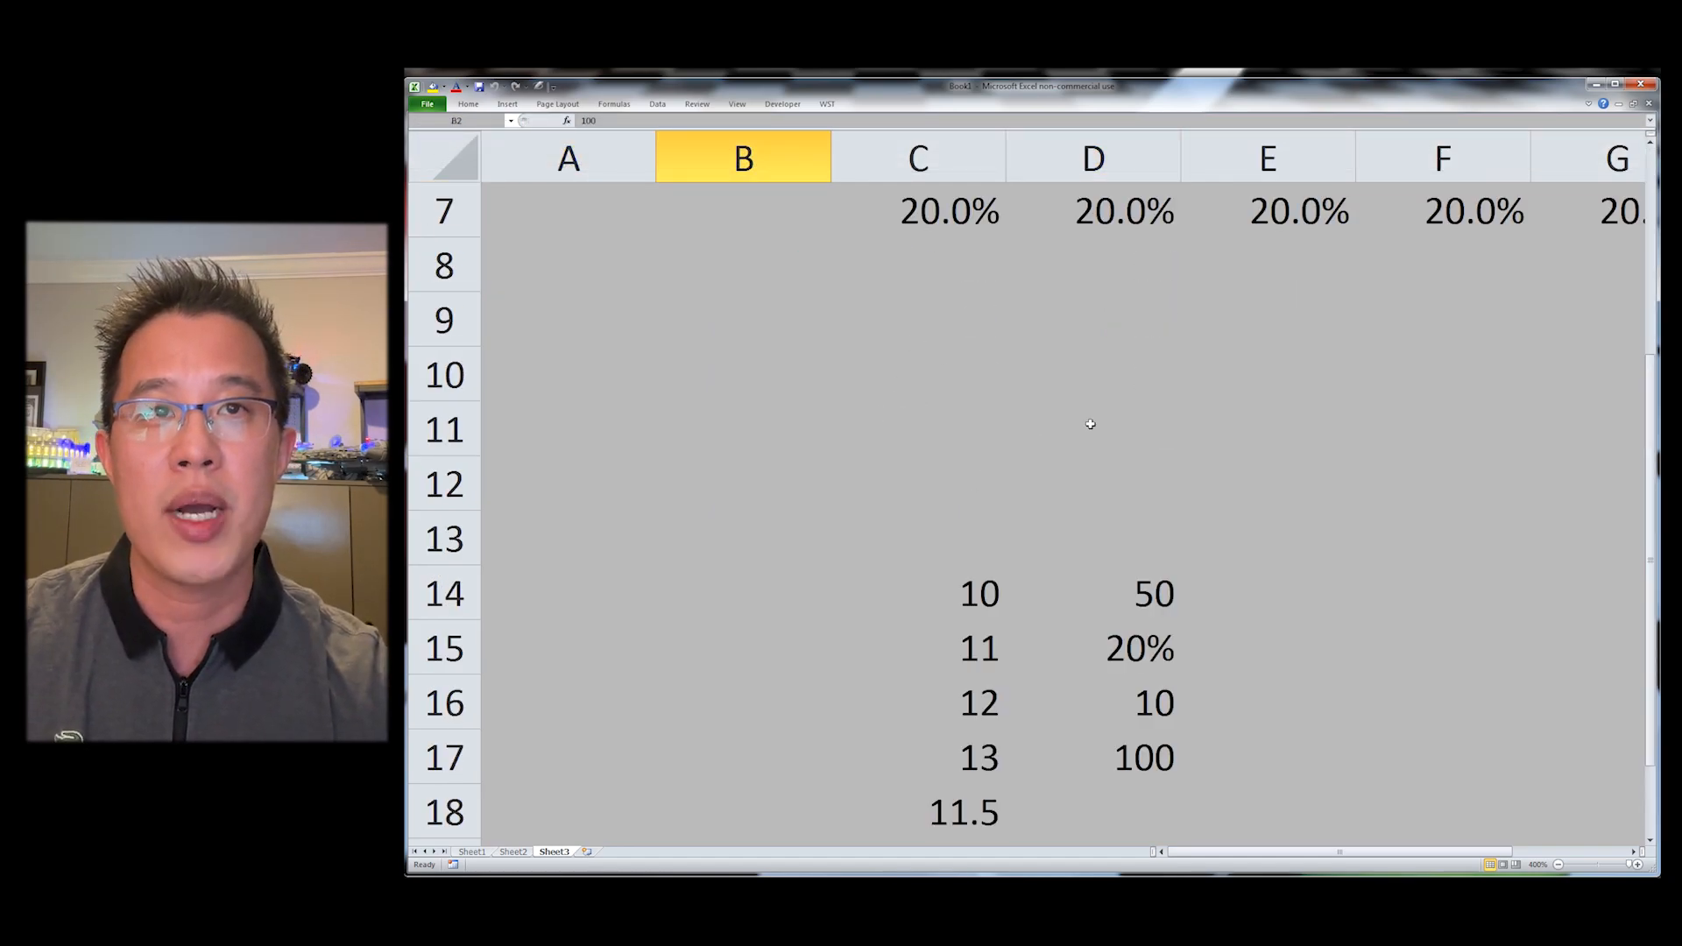
pyautogui.scroll(-2, 1087, 433)
pyautogui.click(959, 279)
pyautogui.press('Down')
pyautogui.press('Down')
pyautogui.press('Down')
pyautogui.press('Down')
pyautogui.write('=AVERAGE(C14:C17)')
pyautogui.hotkey('ctrl', 'Return')
# Step: Replace C18's contents with the text abc
pyautogui.press('Delete')
pyautogui.write('abc')
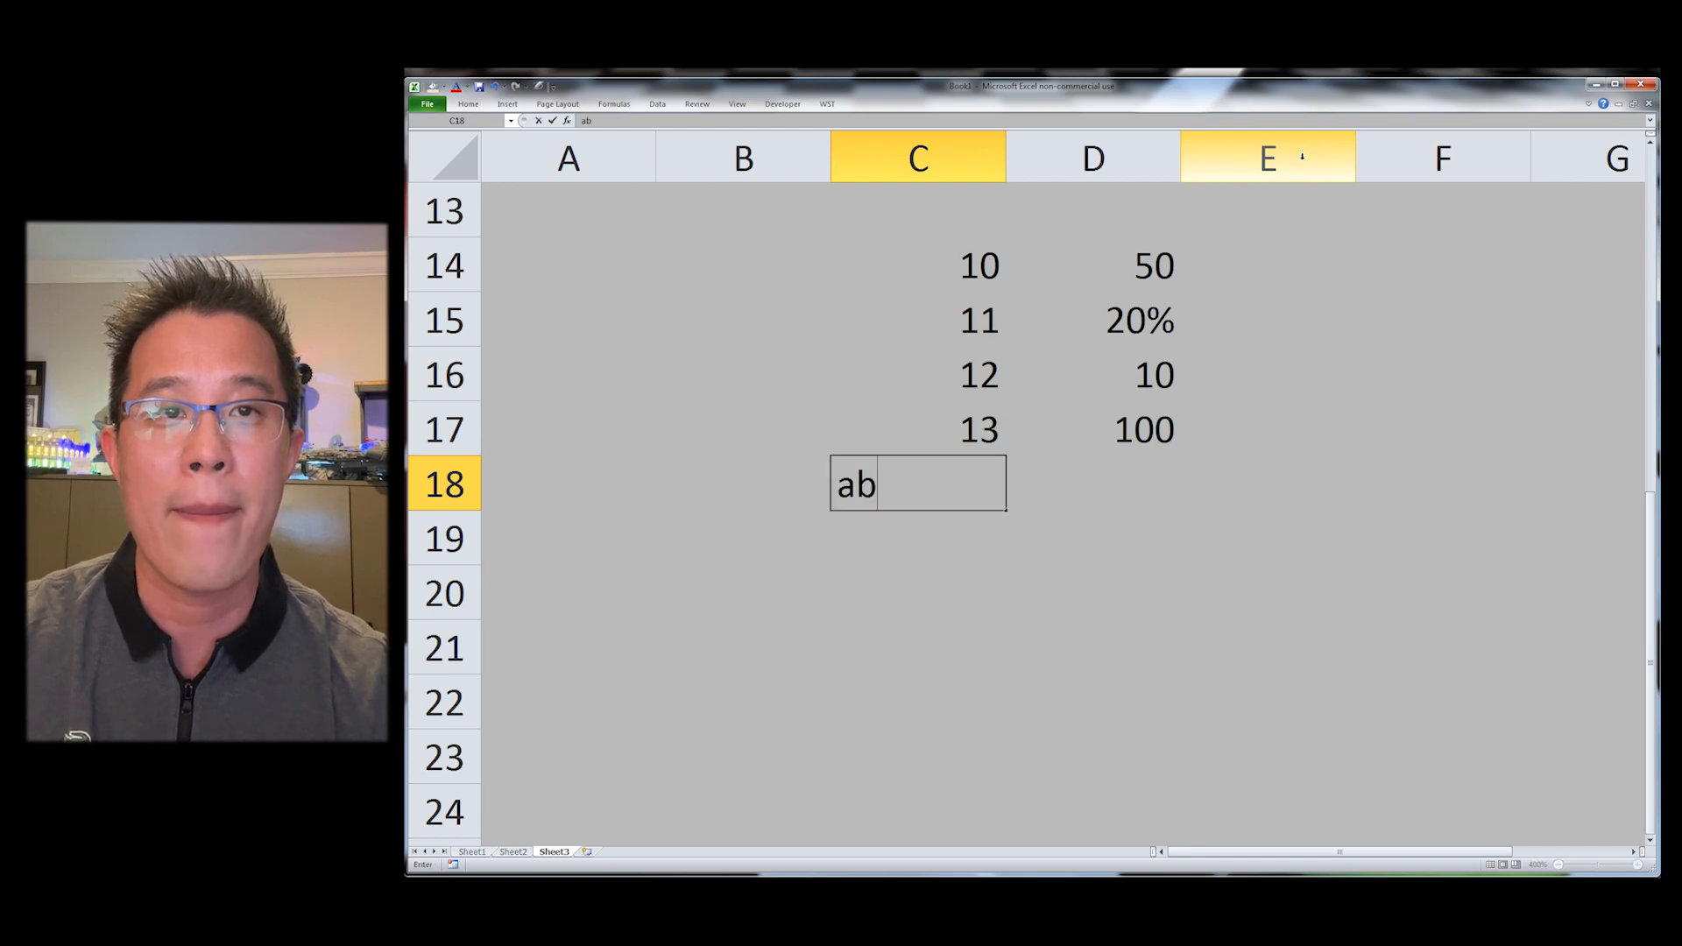
pyautogui.press('Return')
# Step: Move C16:C18 down one row and enter xyz in the freed C16
pyautogui.press('Up')
pyautogui.press('Up')
pyautogui.press('Up')
pyautogui.hotkey('ctrl', 'shift', 'Down')
pyautogui.hotkey('ctrl', 'x')
pyautogui.press('Down')
pyautogui.hotkey('ctrl', 'v')
pyautogui.press('Up')
pyautogui.write('xyz')
pyautogui.press('Return')
# Step: Move C15:C19 down two rows and fill C15 and C16 with def and ghi
pyautogui.press('Up')
pyautogui.press('Up')
pyautogui.hotkey('ctrl', 'shift', 'Down')
pyautogui.hotkey('ctrl', 'x')
pyautogui.press('Down')
pyautogui.press('Down')
pyautogui.hotkey('ctrl', 'v')
pyautogui.press('Up')
pyautogui.press('Up')
pyautogui.write('def')
pyautogui.press('Return')
pyautogui.write('ghi')
pyautogui.press('Return')
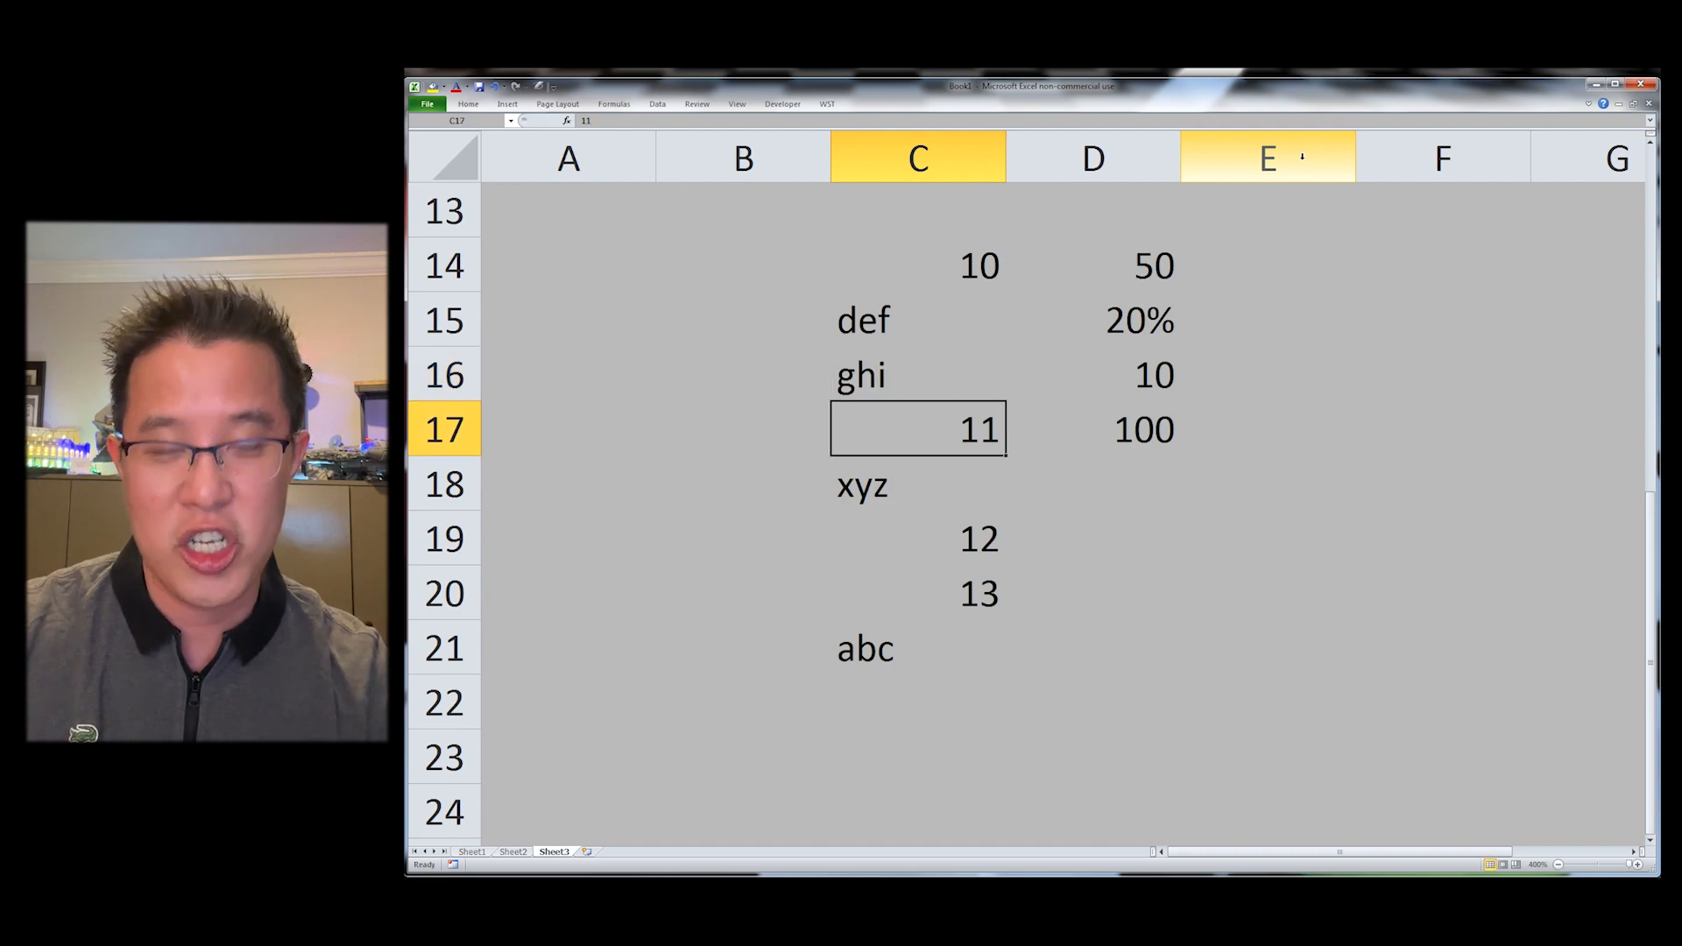
# Step: Enter 20 in C17 and 25 in C20
pyautogui.write('20')
pyautogui.press('Return')
pyautogui.press('Down')
pyautogui.press('Down')
pyautogui.write('25')
pyautogui.press('Return')
# Step: Right-align the list in C14:C21
pyautogui.hotkey('ctrl', 'Up')
pyautogui.hotkey('ctrl', 'shift', 'Down')
pyautogui.hotkey('alt', 'h')
pyautogui.press('a')
pyautogui.press('r')
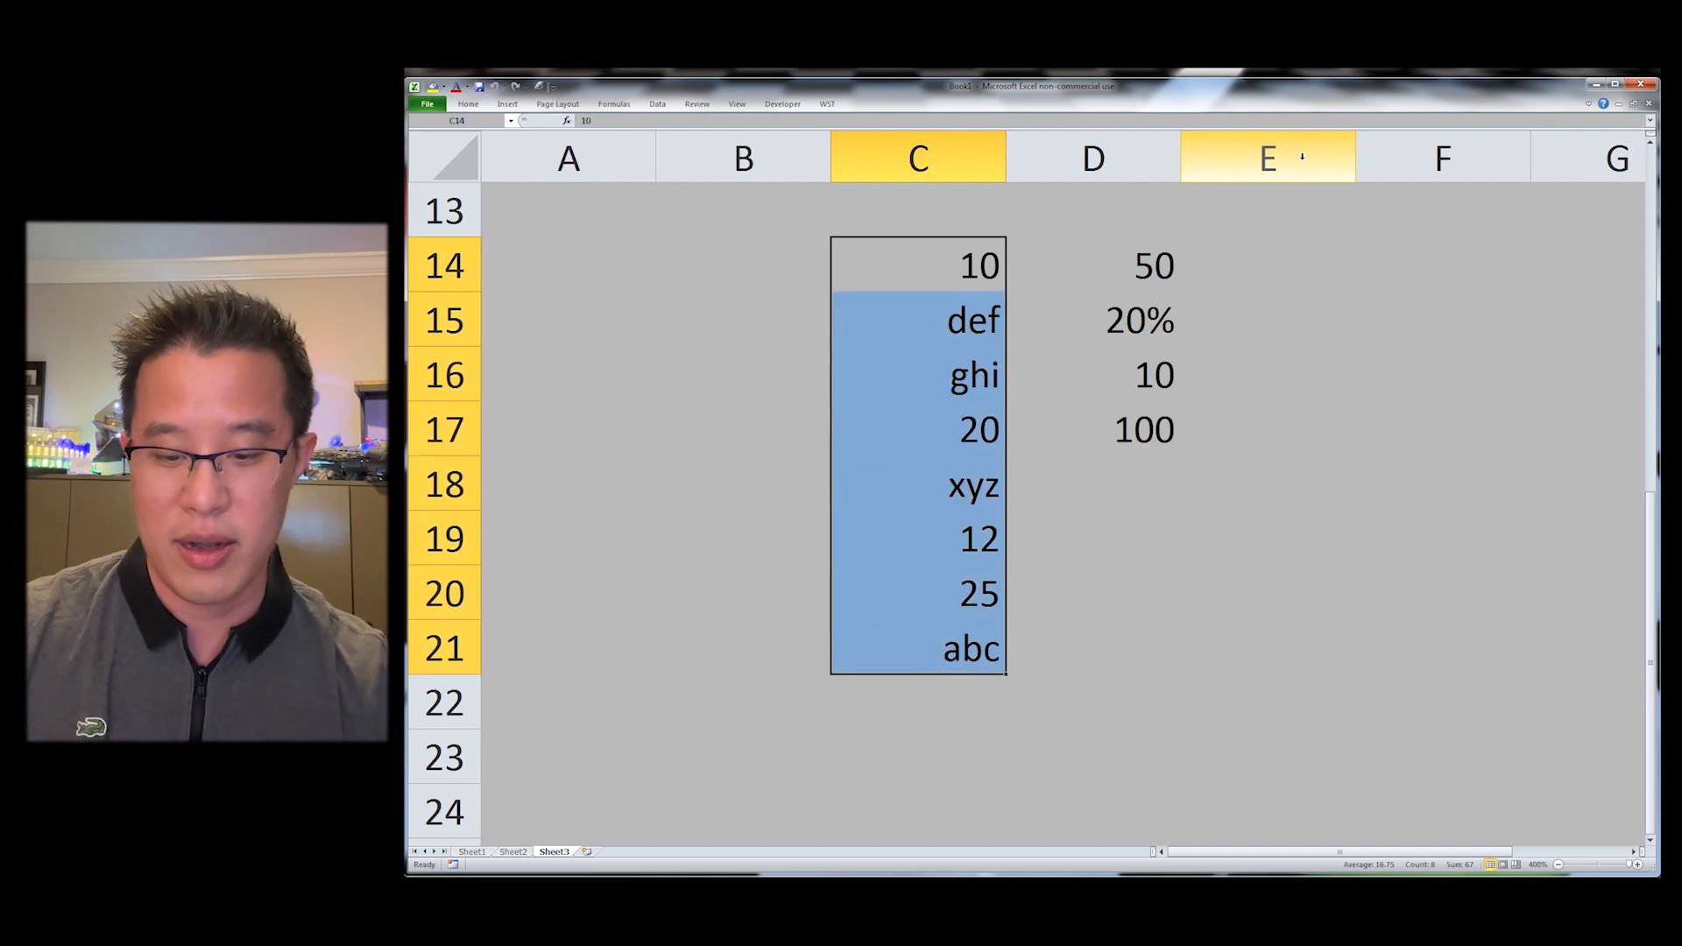
pyautogui.hotkey('shift', 'BackSpace')
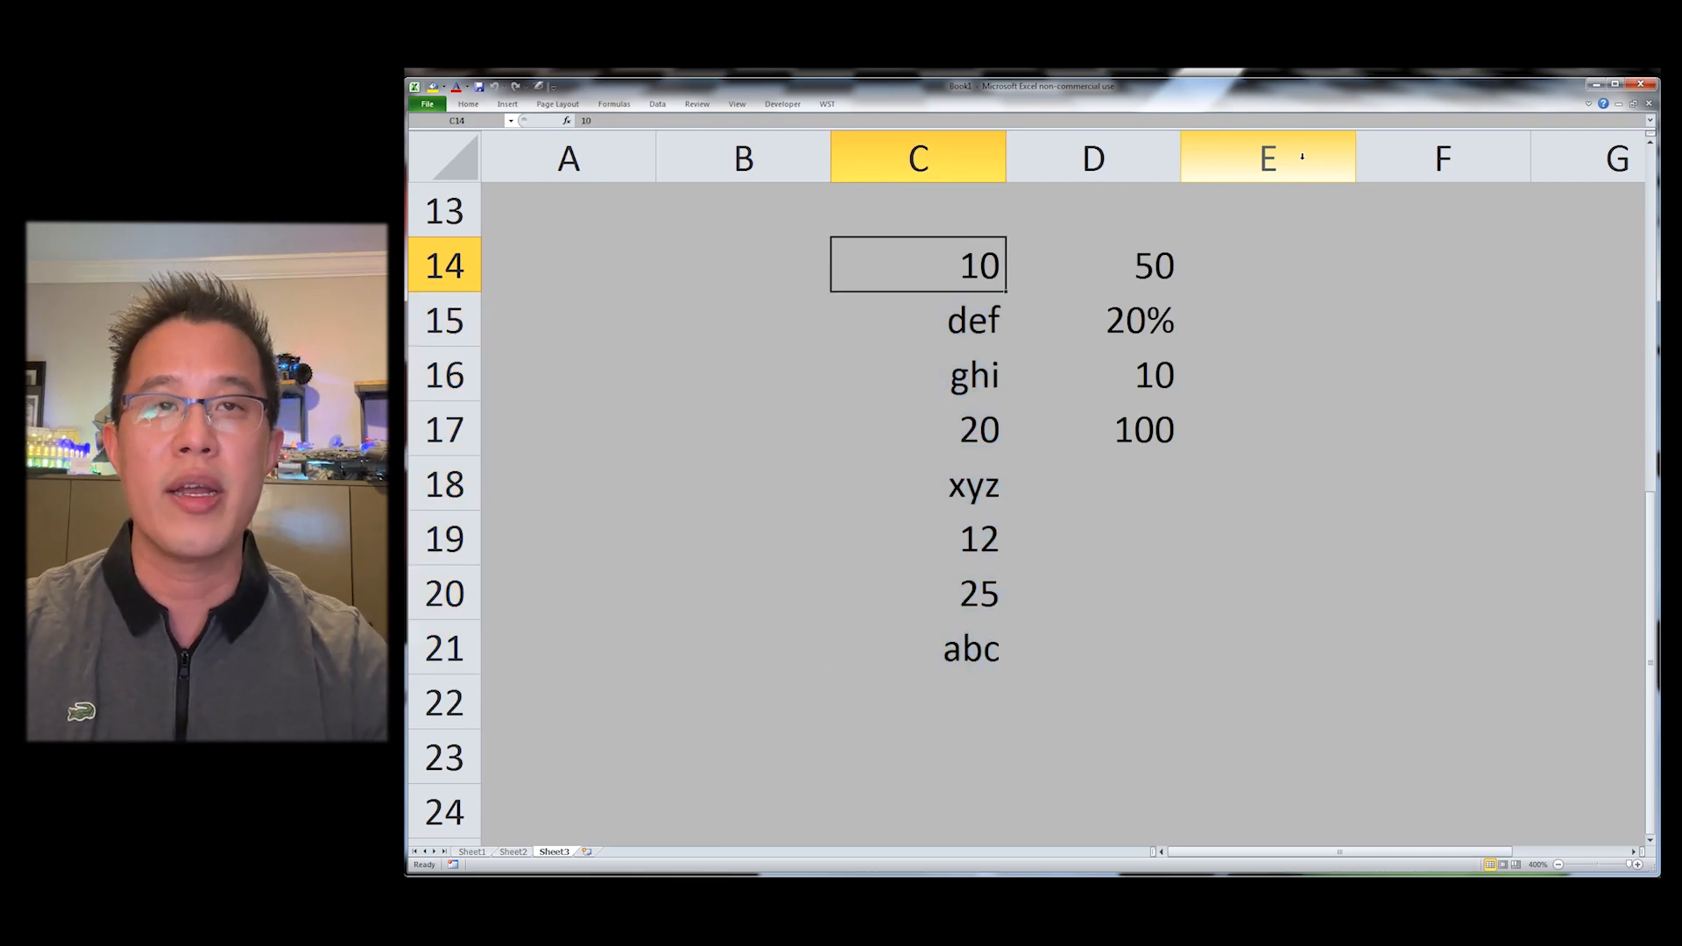
# Step: Copy C14:C21 and paste special its values transposed into row 18 starting at E18
pyautogui.hotkey('ctrl', 'shift', 'Down')
pyautogui.hotkey('ctrl', 'c')
pyautogui.press('Right')
pyautogui.press('Down')
pyautogui.press('Down')
pyautogui.press('Down')
pyautogui.press('Down')
pyautogui.press('Right')
pyautogui.hotkey('ctrl', 'alt', 'v')
pyautogui.press('e')
pyautogui.press('Return')
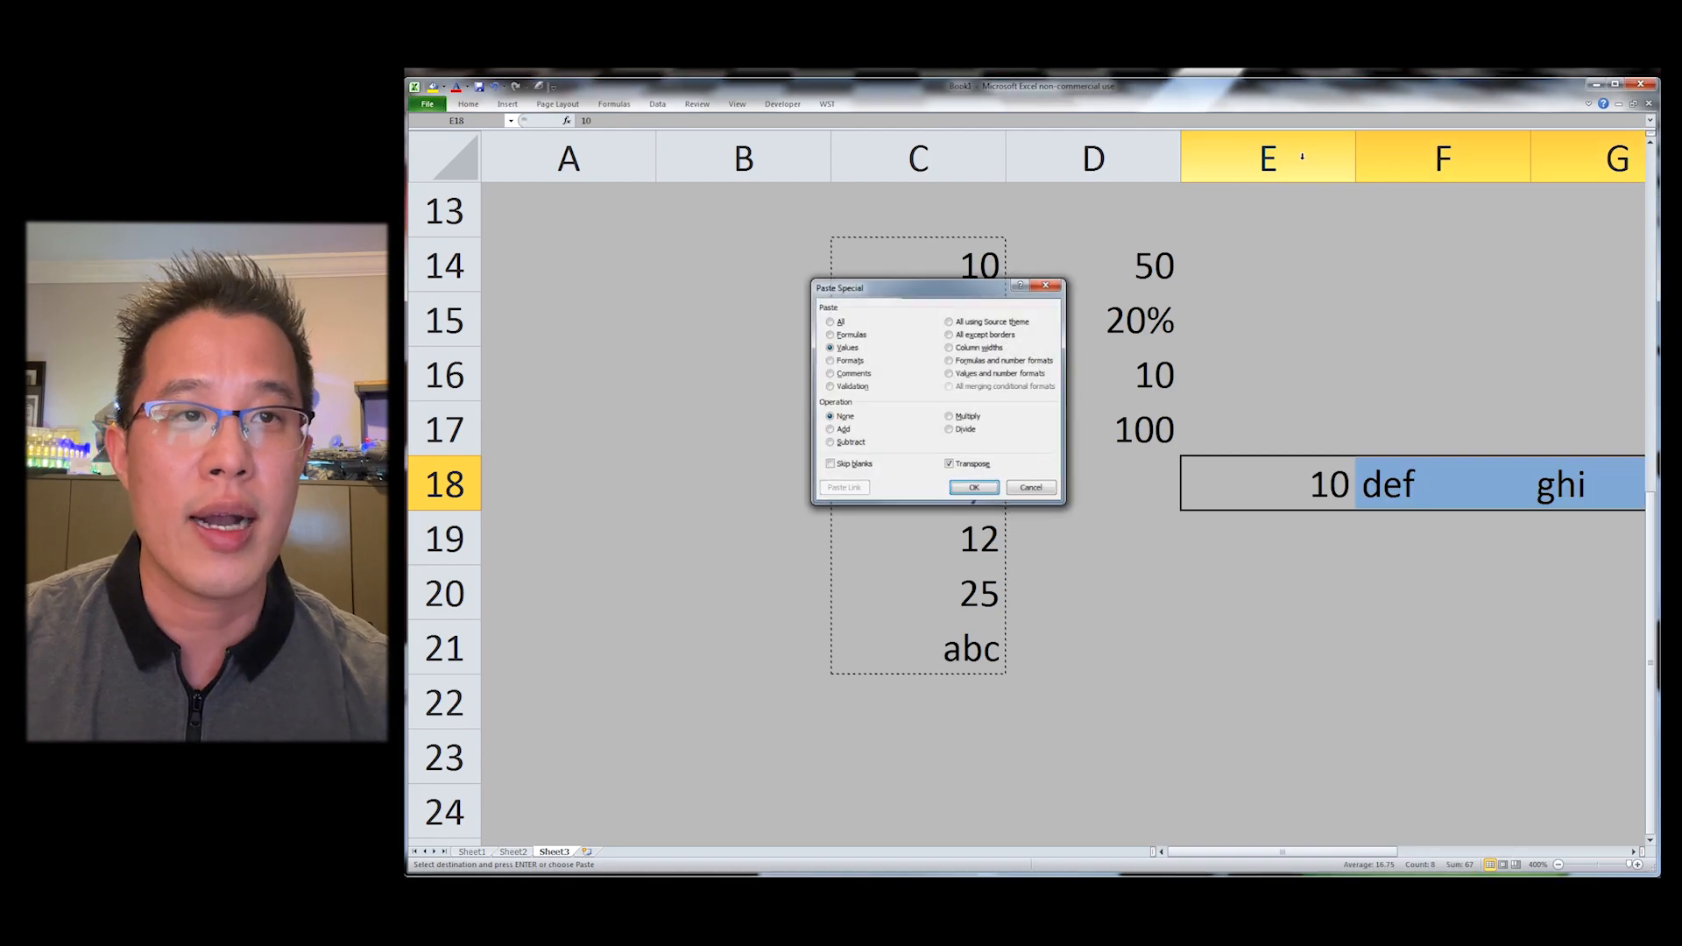
pyautogui.hscroll(6, 1302, 156)
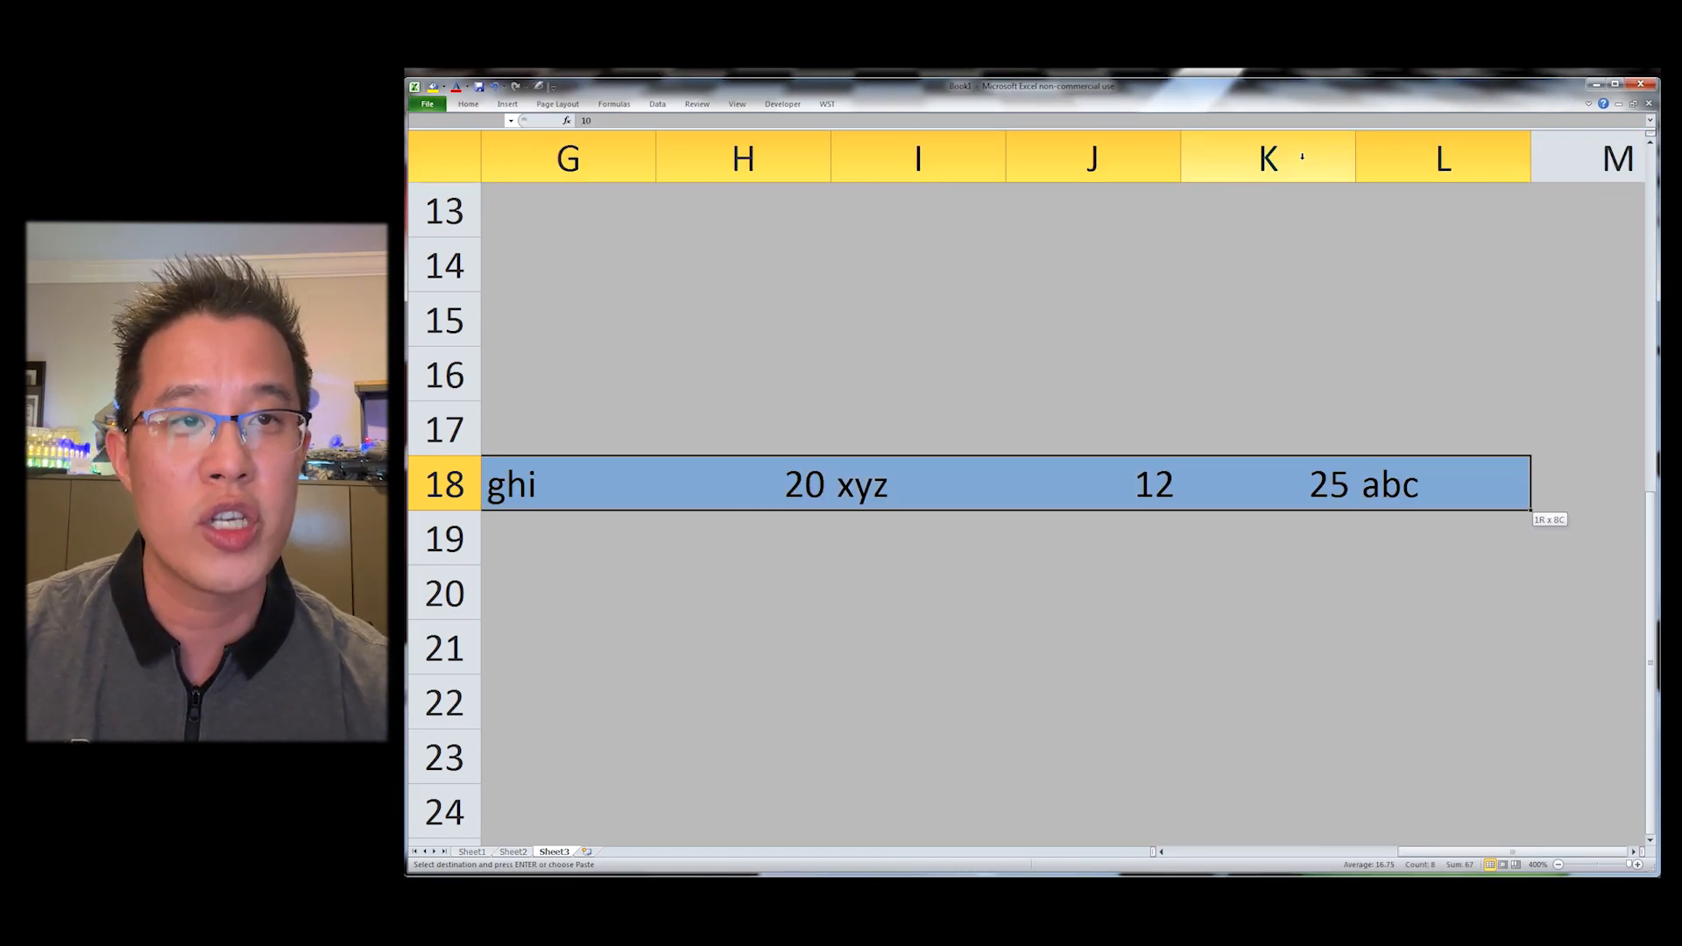
pyautogui.press('Escape')
# Step: Reverse C14:C21 with WST Reverse Selection Vertically
pyautogui.press('Home')
pyautogui.press('Right')
pyautogui.press('Right')
pyautogui.hotkey('ctrl', 'Up')
pyautogui.hotkey('ctrl', 'shift', 'Down')
pyautogui.hotkey('alt', 'y')
pyautogui.press('d')
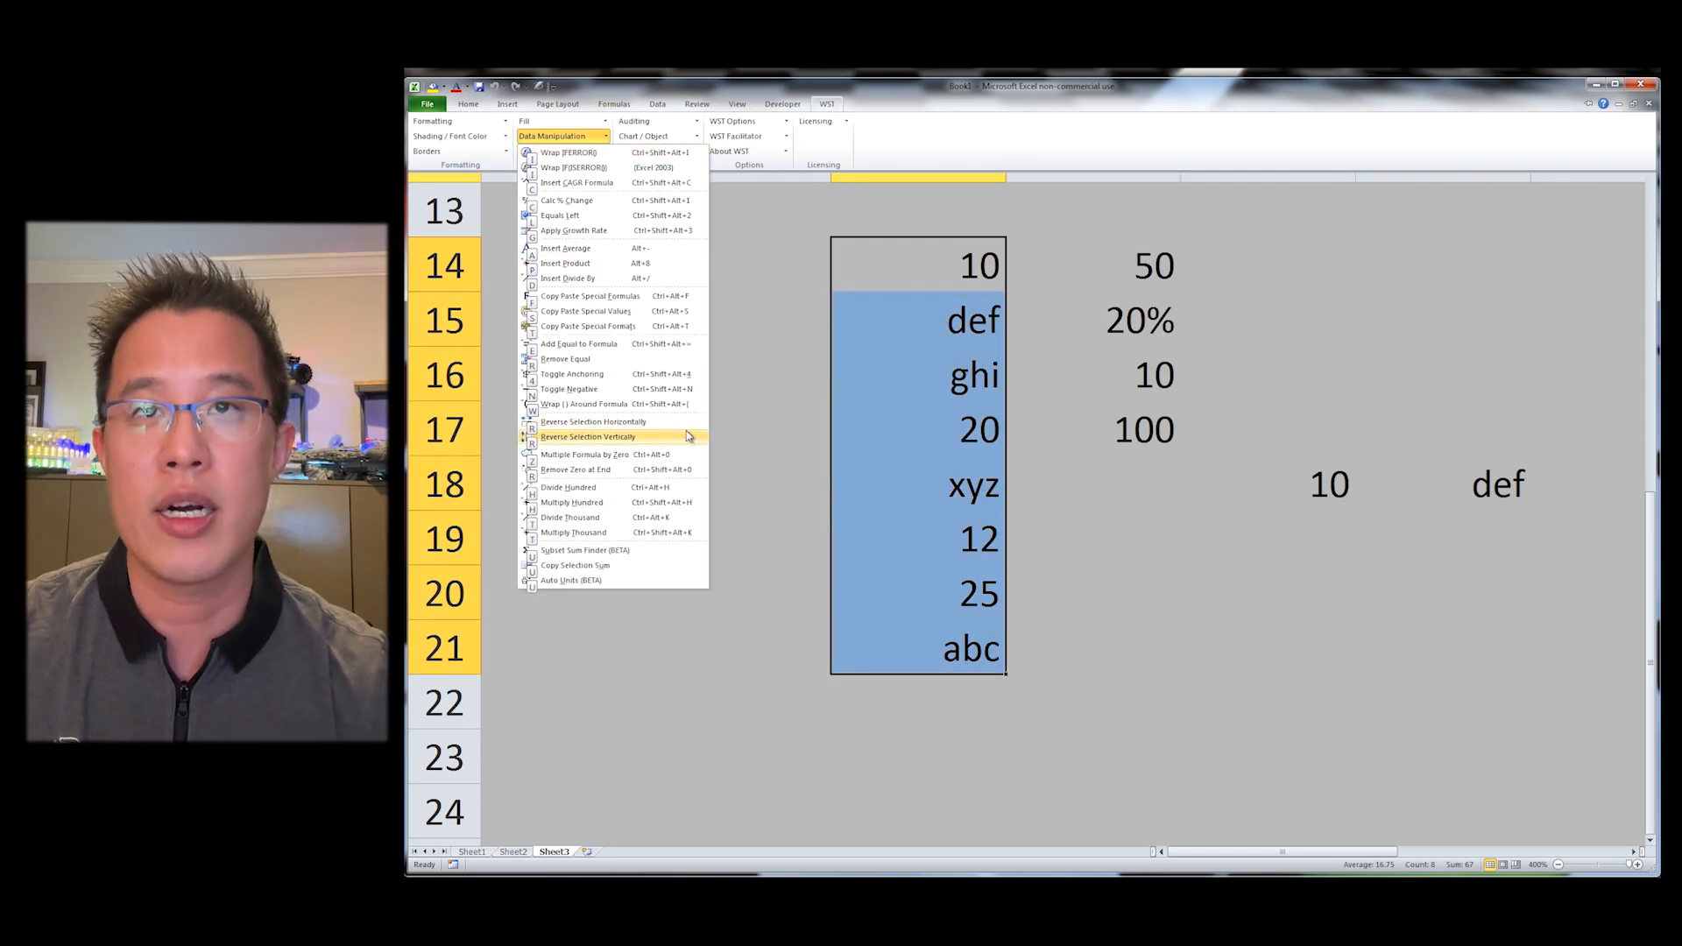
pyautogui.click(638, 438)
# Step: Reverse C14:C21 vertically again to restore the original order
pyautogui.press('Right')
pyautogui.press('Right')
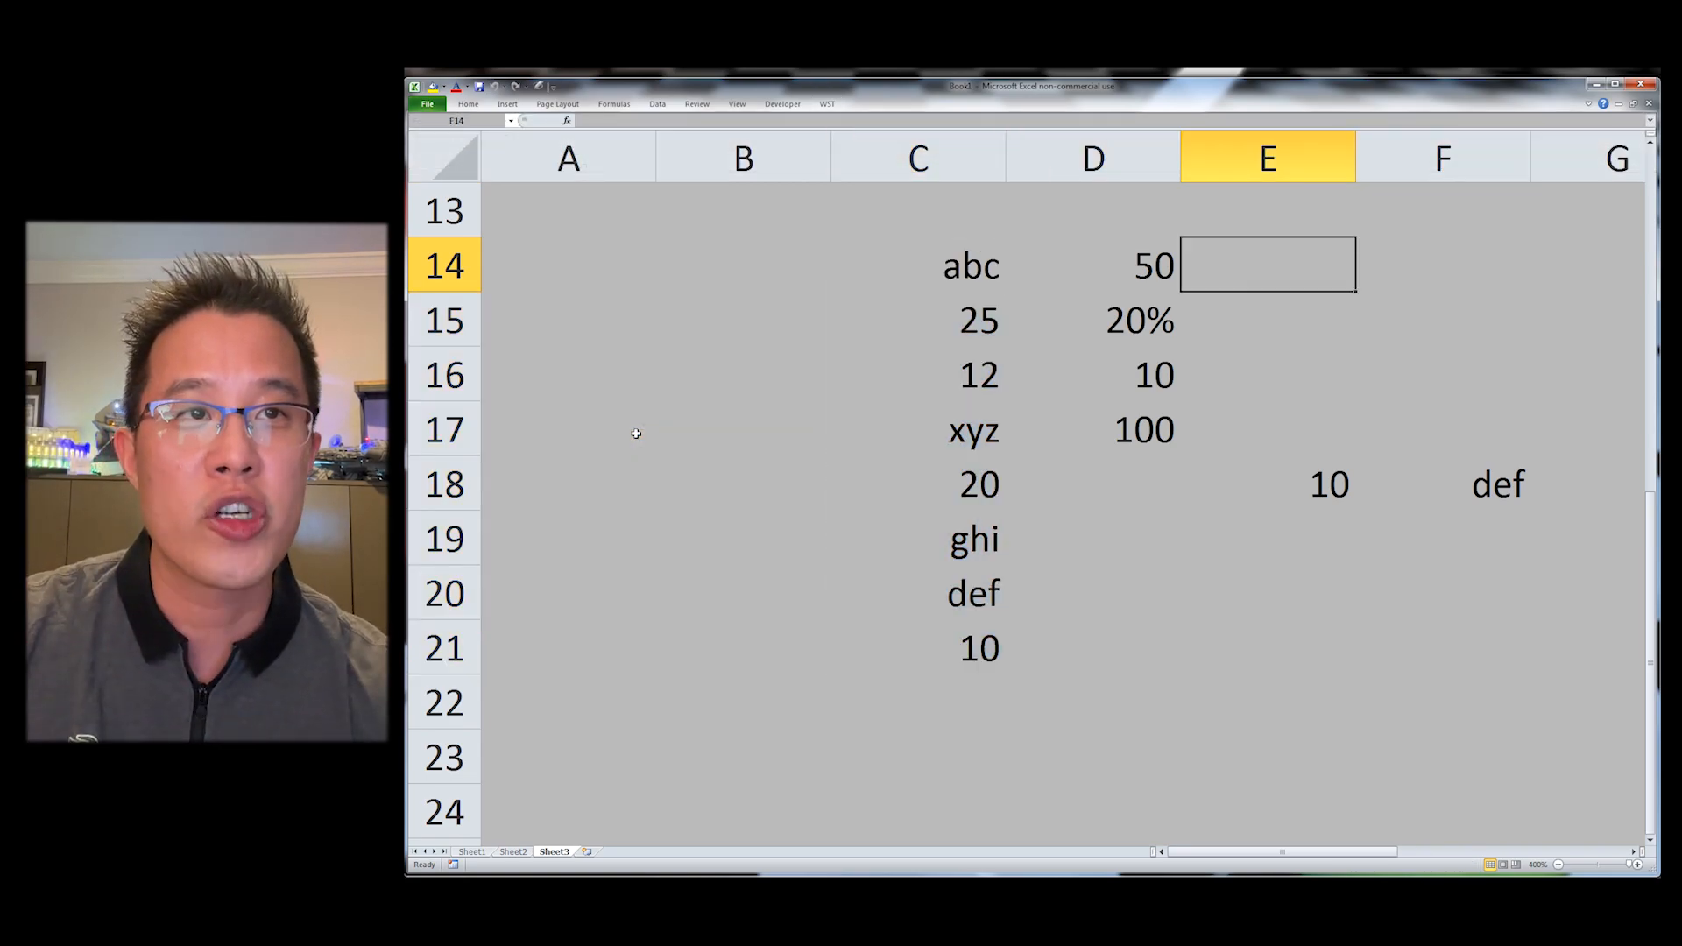
pyautogui.press('Left')
pyautogui.press('Left')
pyautogui.hotkey('ctrl', 'shift', 'Down')
pyautogui.hotkey('alt', 'y')
pyautogui.press('d')
pyautogui.press('r')
pyautogui.press('r')
pyautogui.press('Return')
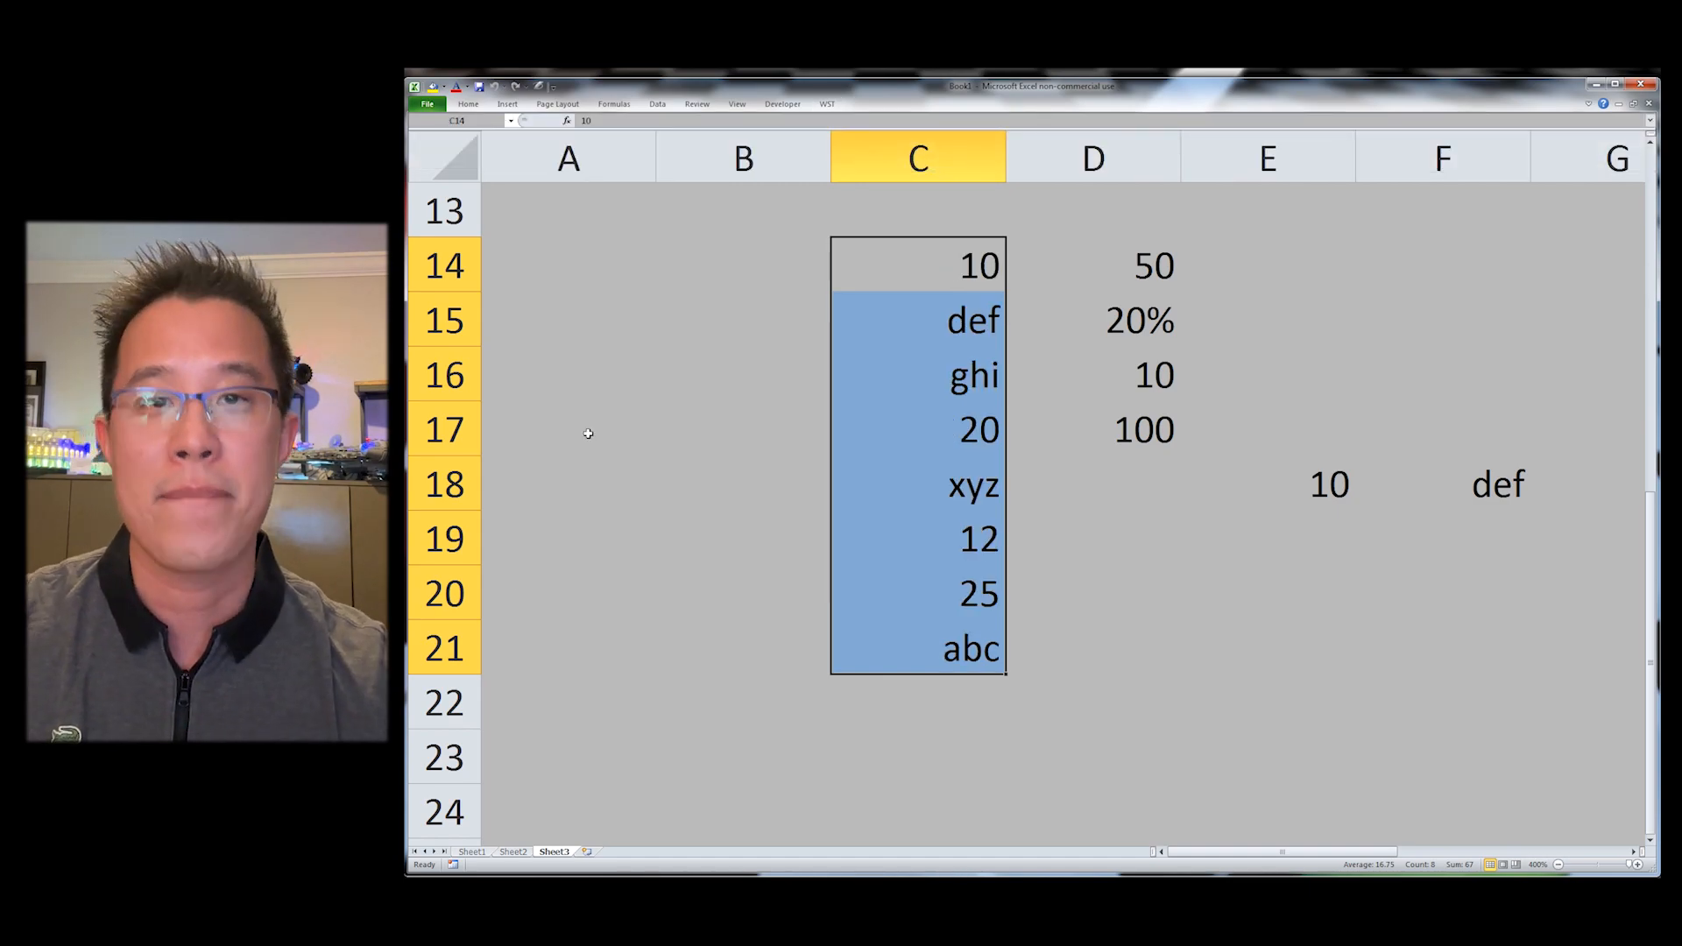
# Step: Reverse E18:L18 with WST Reverse Selection Horizontally
pyautogui.press('Right')
pyautogui.press('Right')
pyautogui.press('Right')
pyautogui.press('Left')
pyautogui.hotkey('ctrl', 'Down')
pyautogui.hotkey('ctrl', 'shift', 'Right')
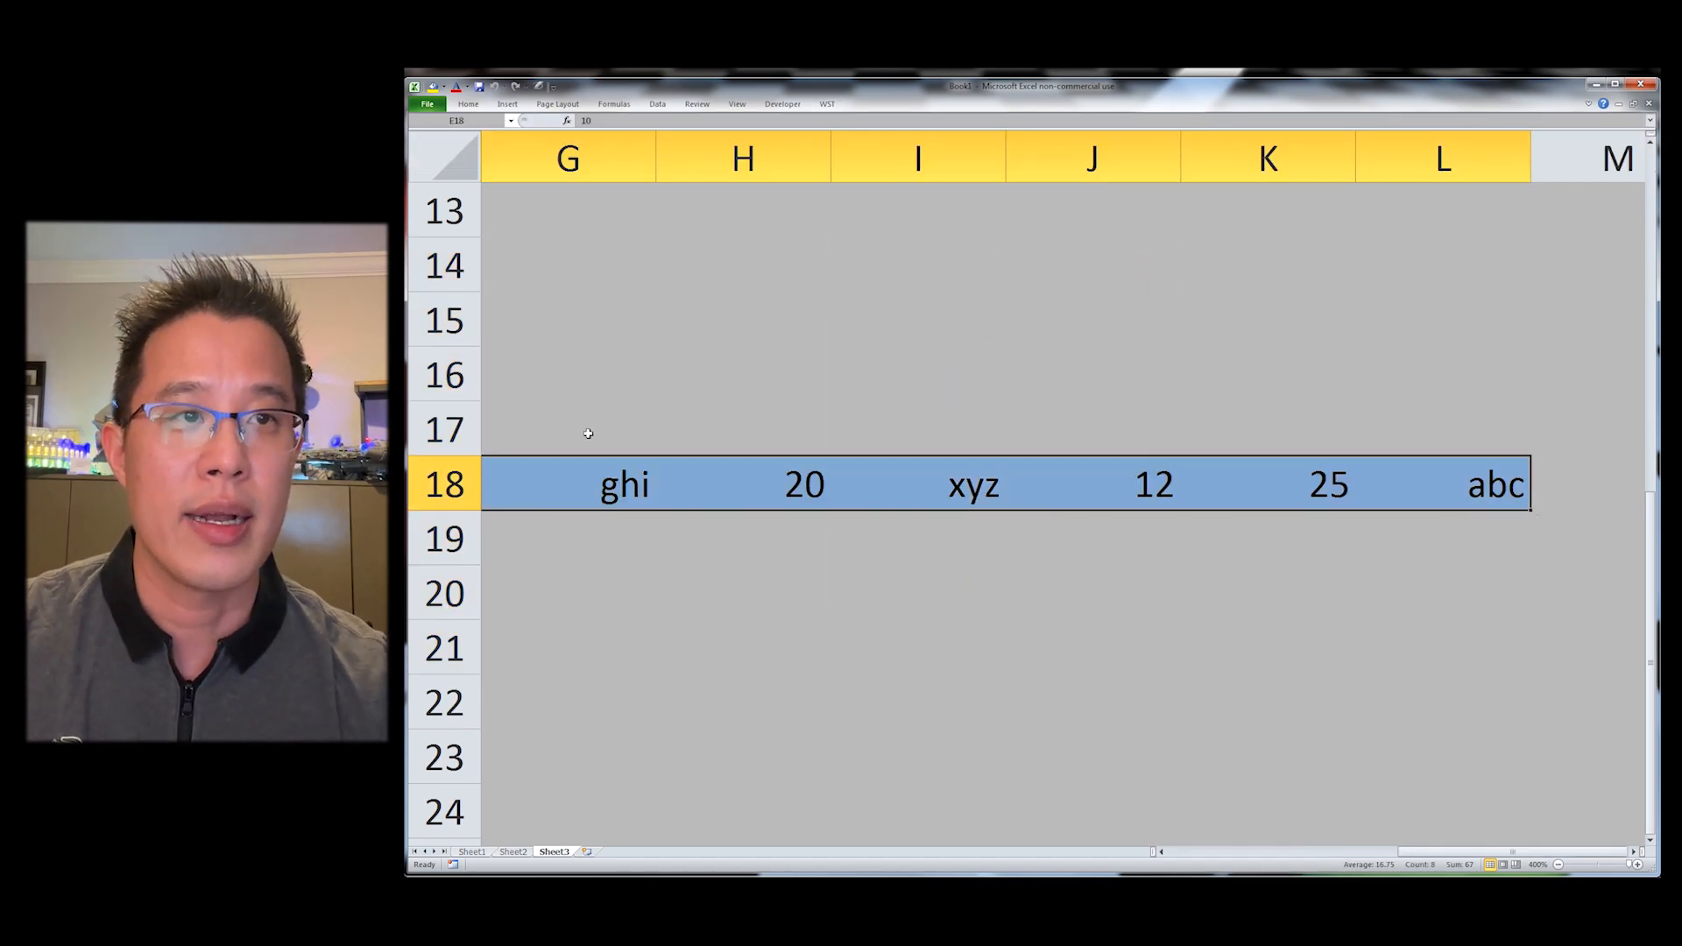
pyautogui.hotkey('alt', 'y')
pyautogui.press('d')
pyautogui.press('Down')
pyautogui.press('Down')
pyautogui.press('Down')
pyautogui.press('Down')
pyautogui.press('Down')
pyautogui.press('Down')
pyautogui.press('Down')
pyautogui.press('Down')
pyautogui.press('Down')
pyautogui.press('Down')
pyautogui.press('Down')
pyautogui.press('Down')
pyautogui.press('Down')
pyautogui.press('Down')
pyautogui.press('Down')
pyautogui.press('Down')
pyautogui.press('Down')
pyautogui.press('Return')
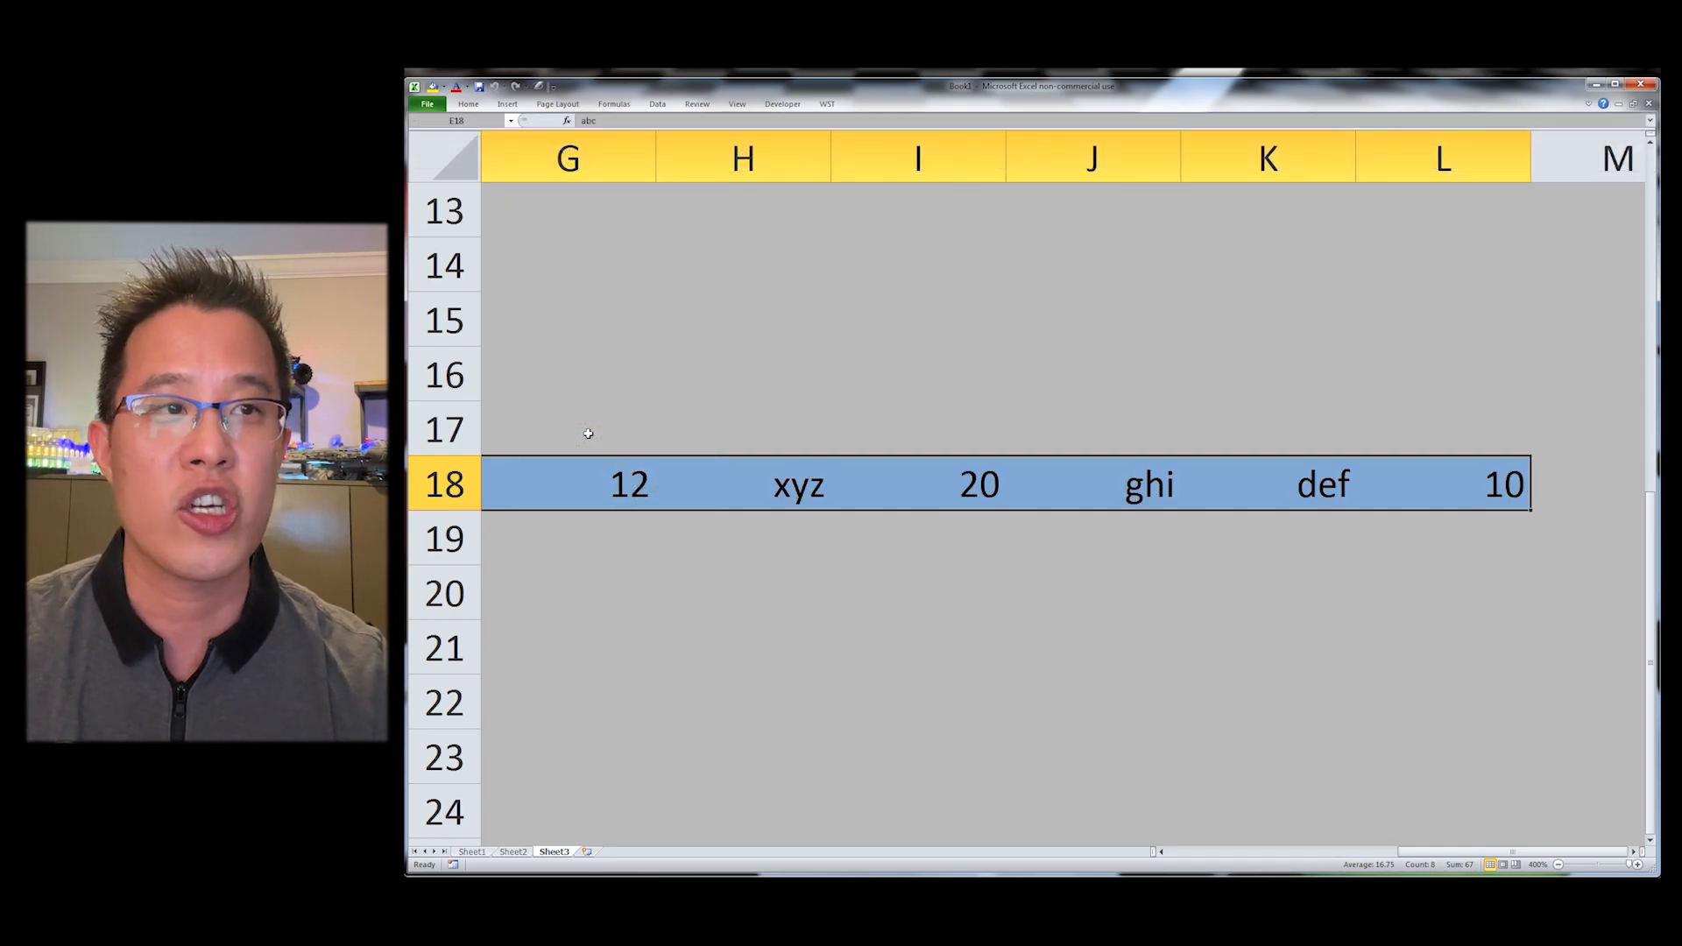
# Step: Browse the WST Worksheet and Data Manipulation menus
pyautogui.press('Left')
pyautogui.hotkey('ctrl', 'Home')
pyautogui.hotkey('alt', 'y')
pyautogui.press('w')
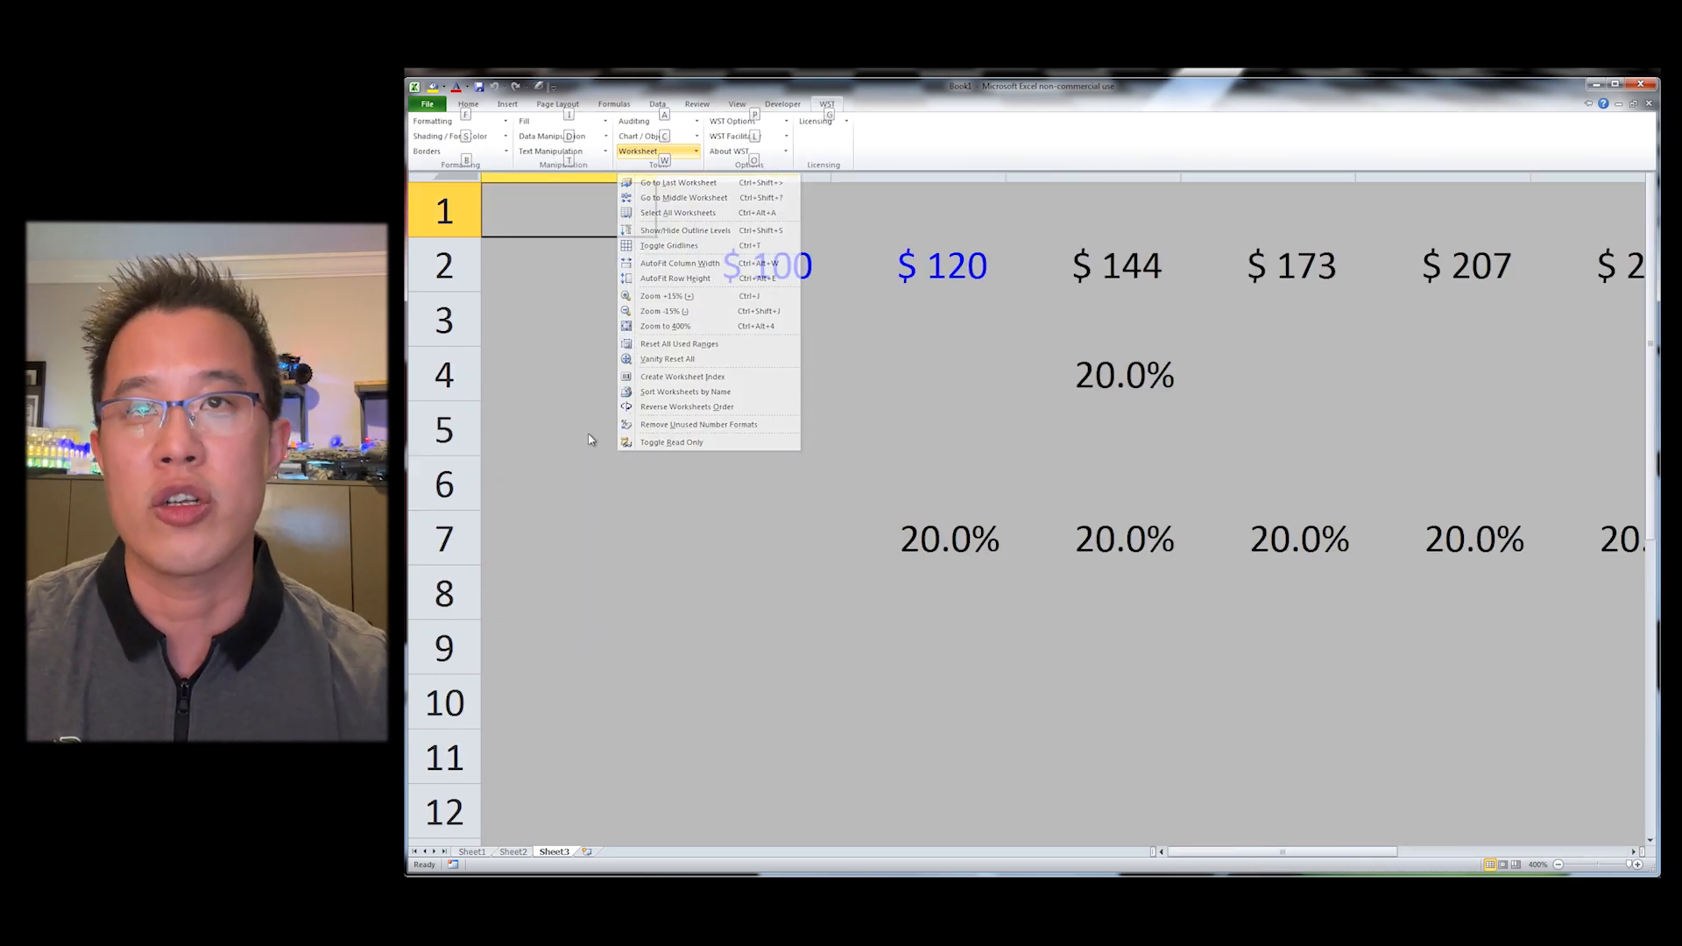
pyautogui.press('Escape')
pyautogui.press('d')
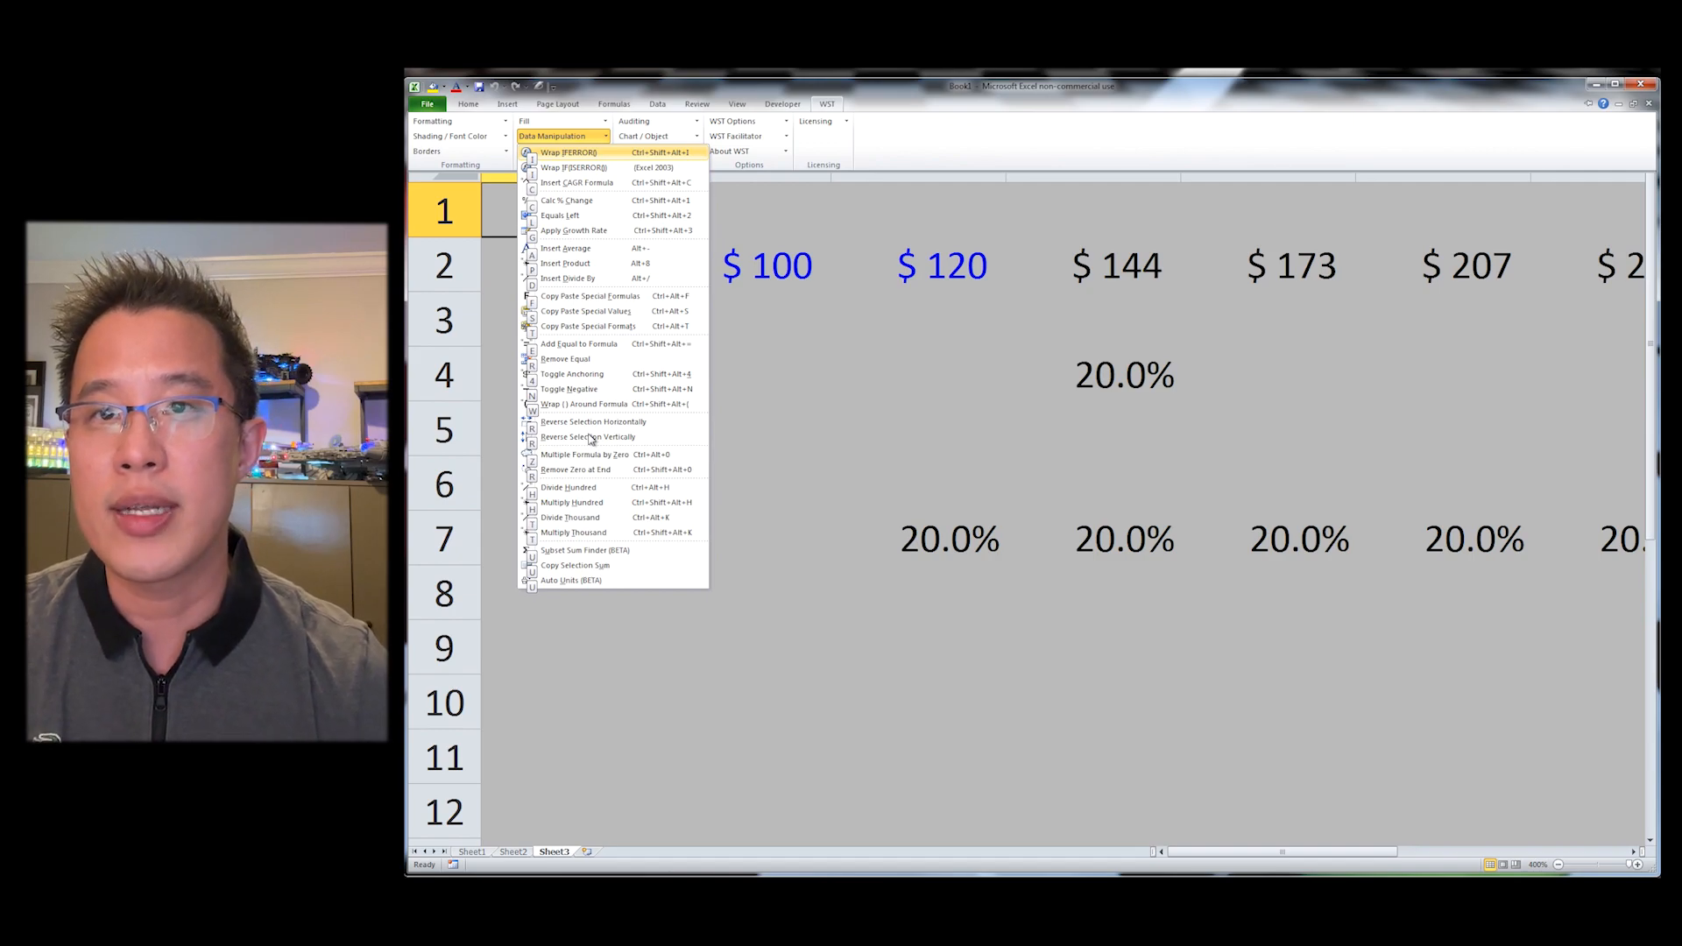
pyautogui.click(974, 317)
pyautogui.click(942, 258)
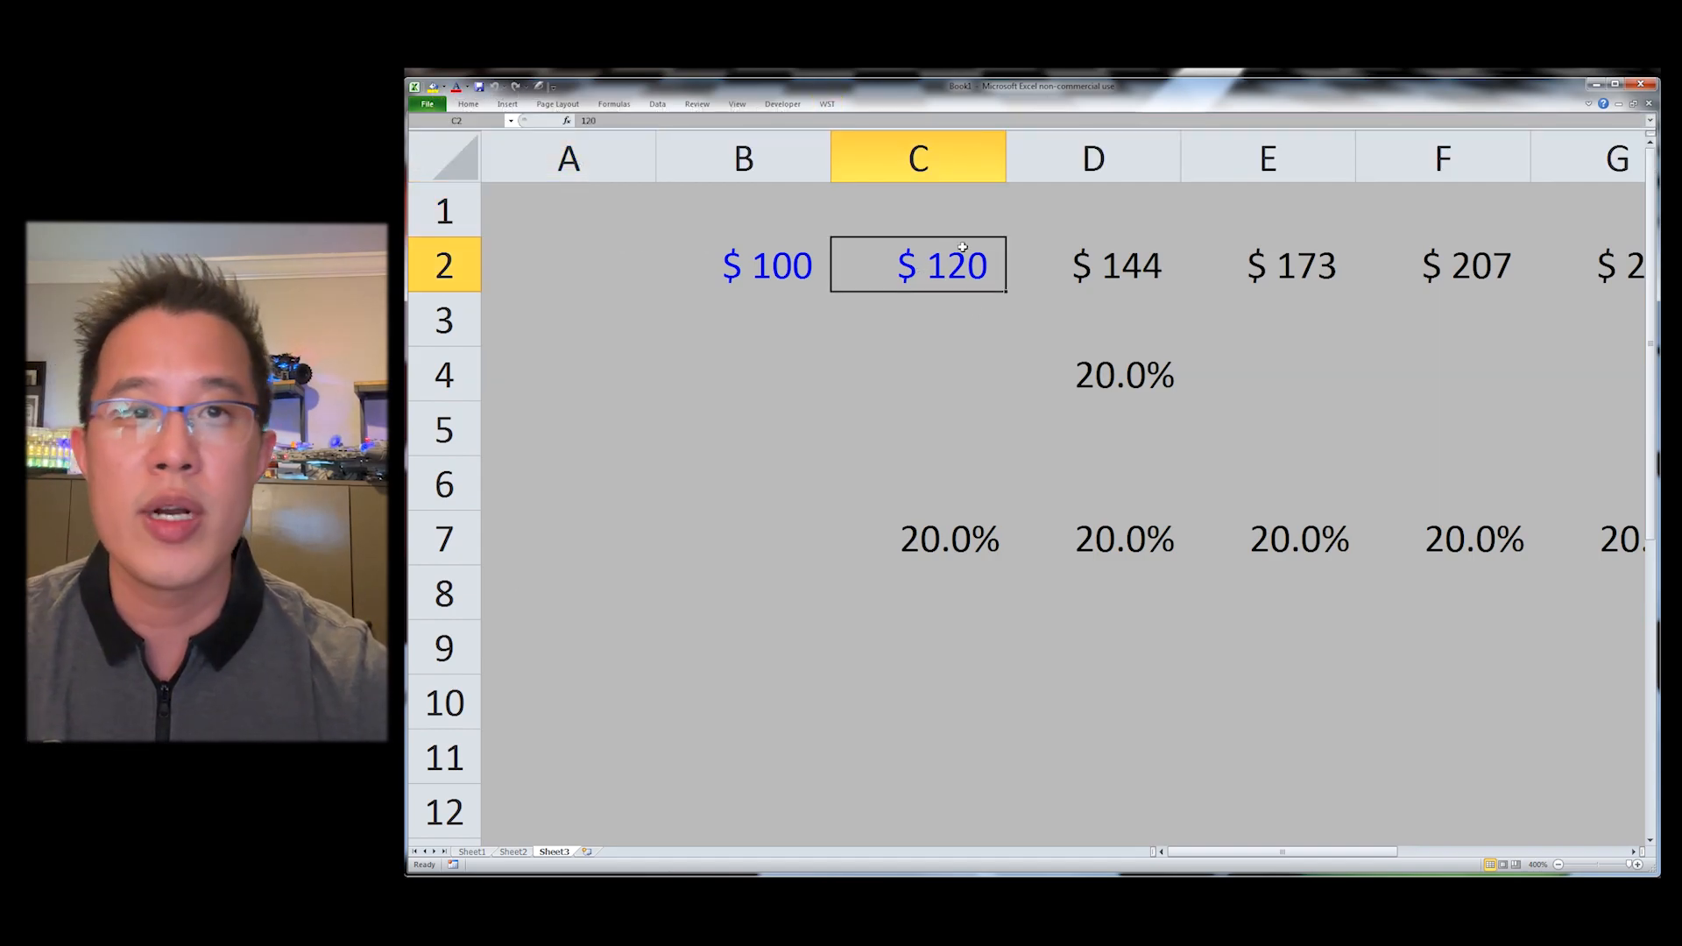
pyautogui.press('Left')
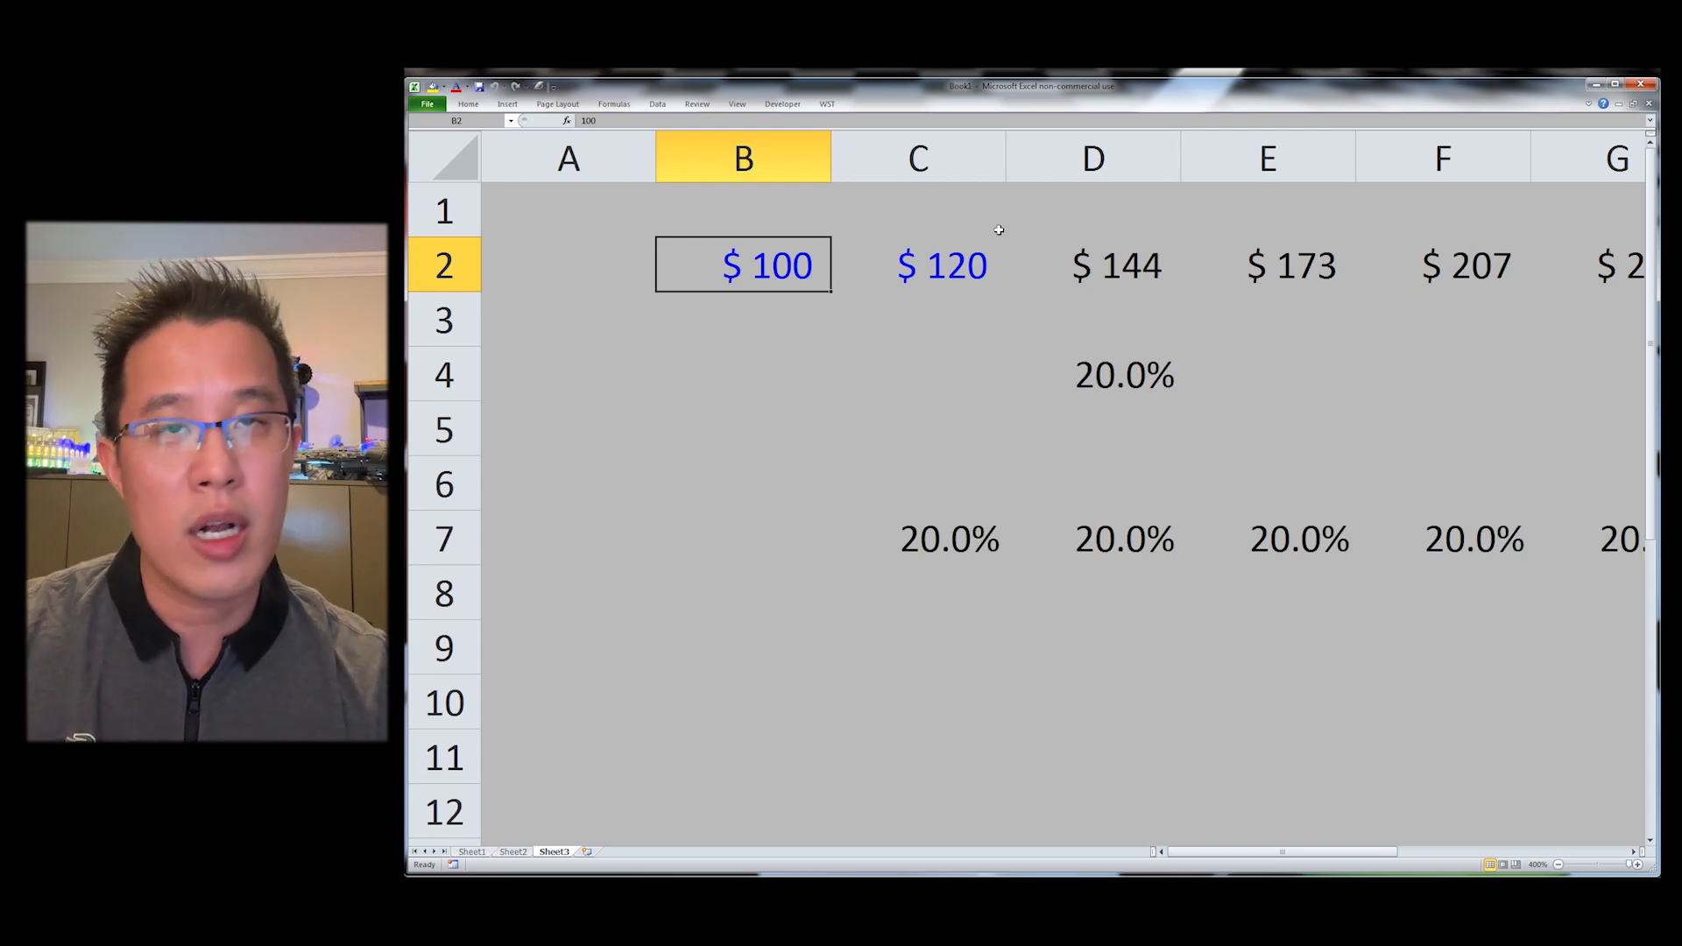
# Step: Multiply B2 by a thousand twice with the WST shortcut and autofit column B's width
pyautogui.hotkey('ctrl', 'shift', 'm')
pyautogui.hotkey('ctrl', 'shift', 'm')
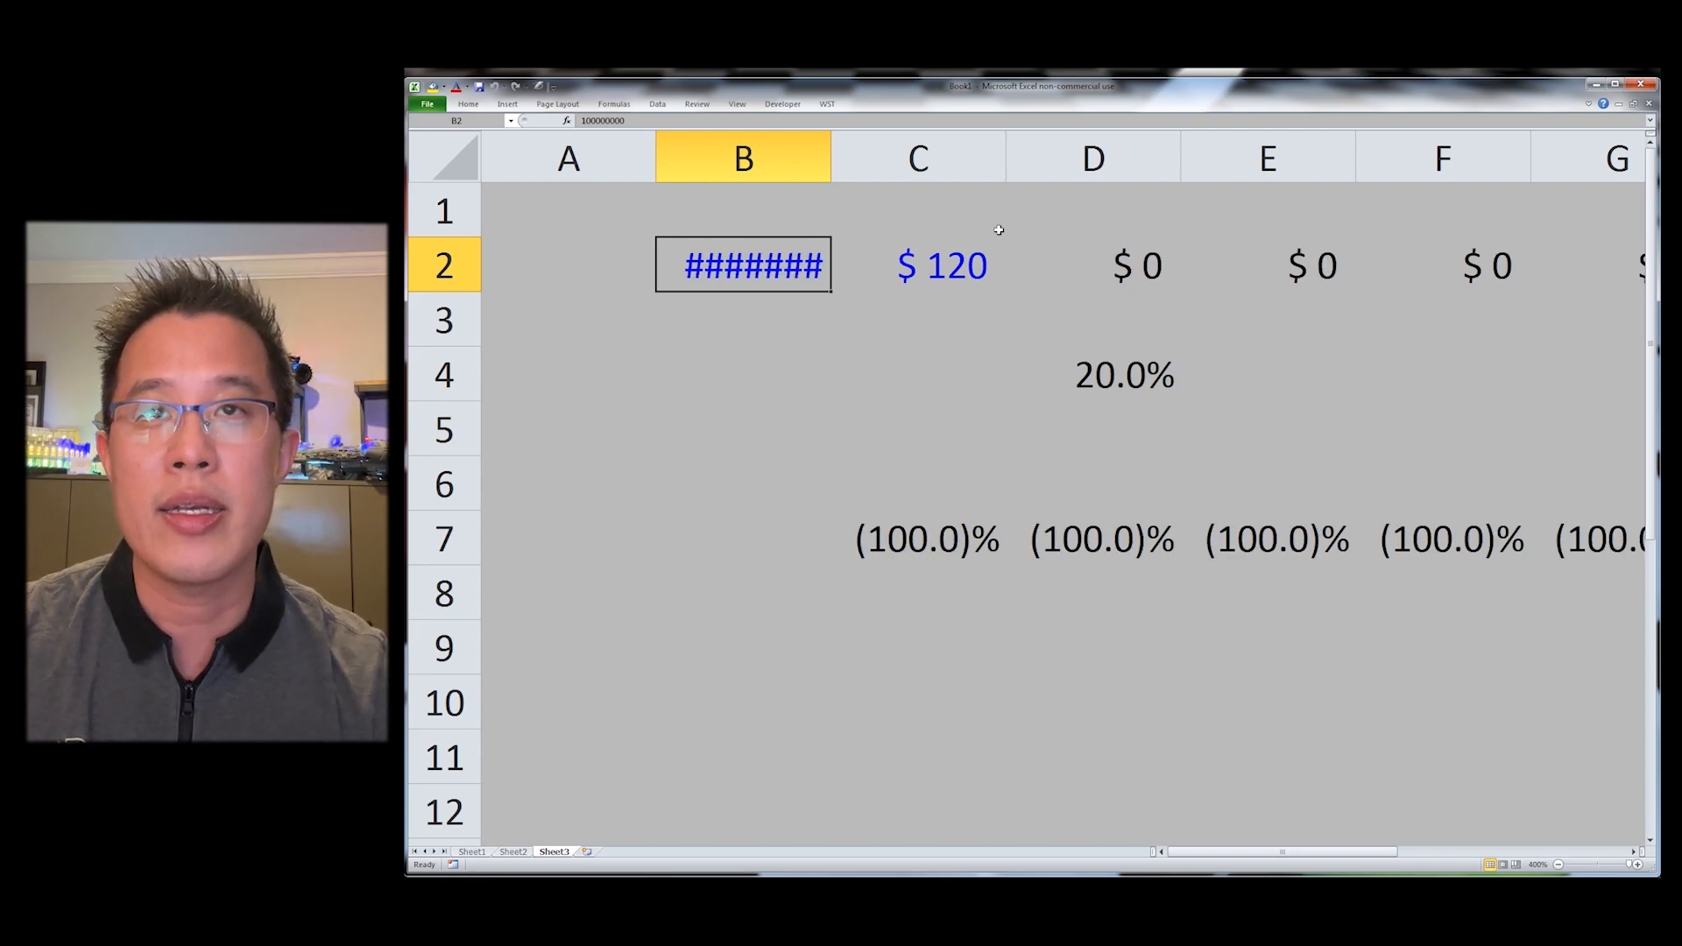
pyautogui.hotkey('alt', 'h')
pyautogui.press('o')
pyautogui.press('i')
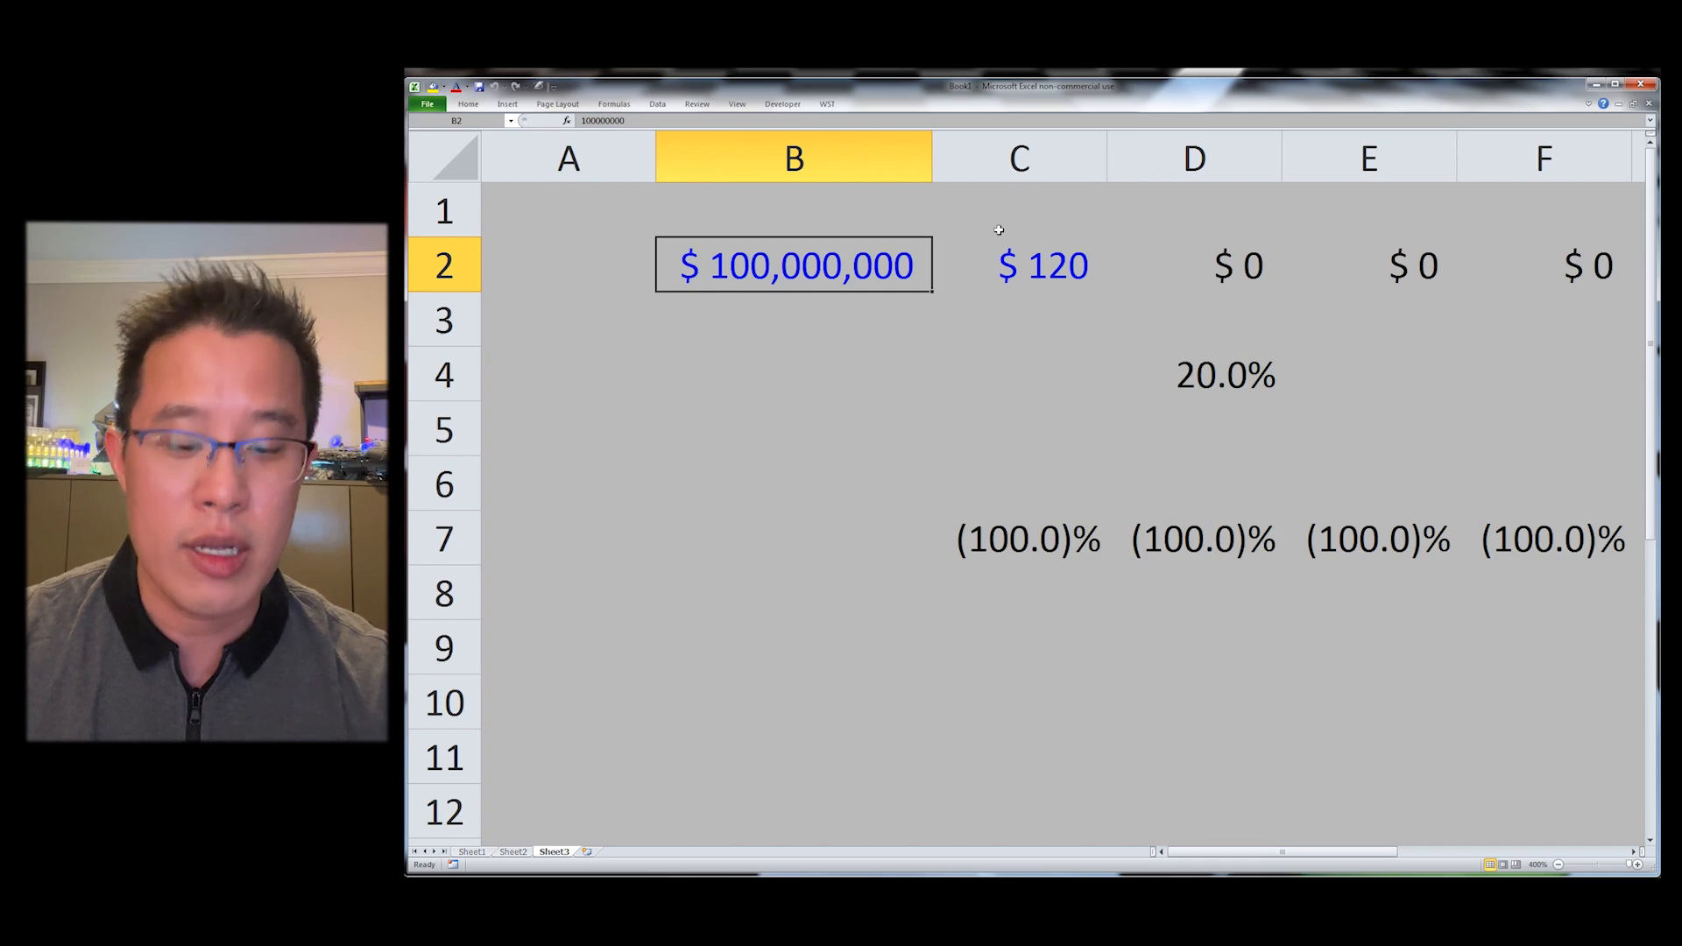
# Step: Divide B2 by a thousand twice with the WST Divide Thousand shortcut
pyautogui.hotkey('ctrl', 'shift', 'd')
pyautogui.hotkey('ctrl', 'shift', 'd')
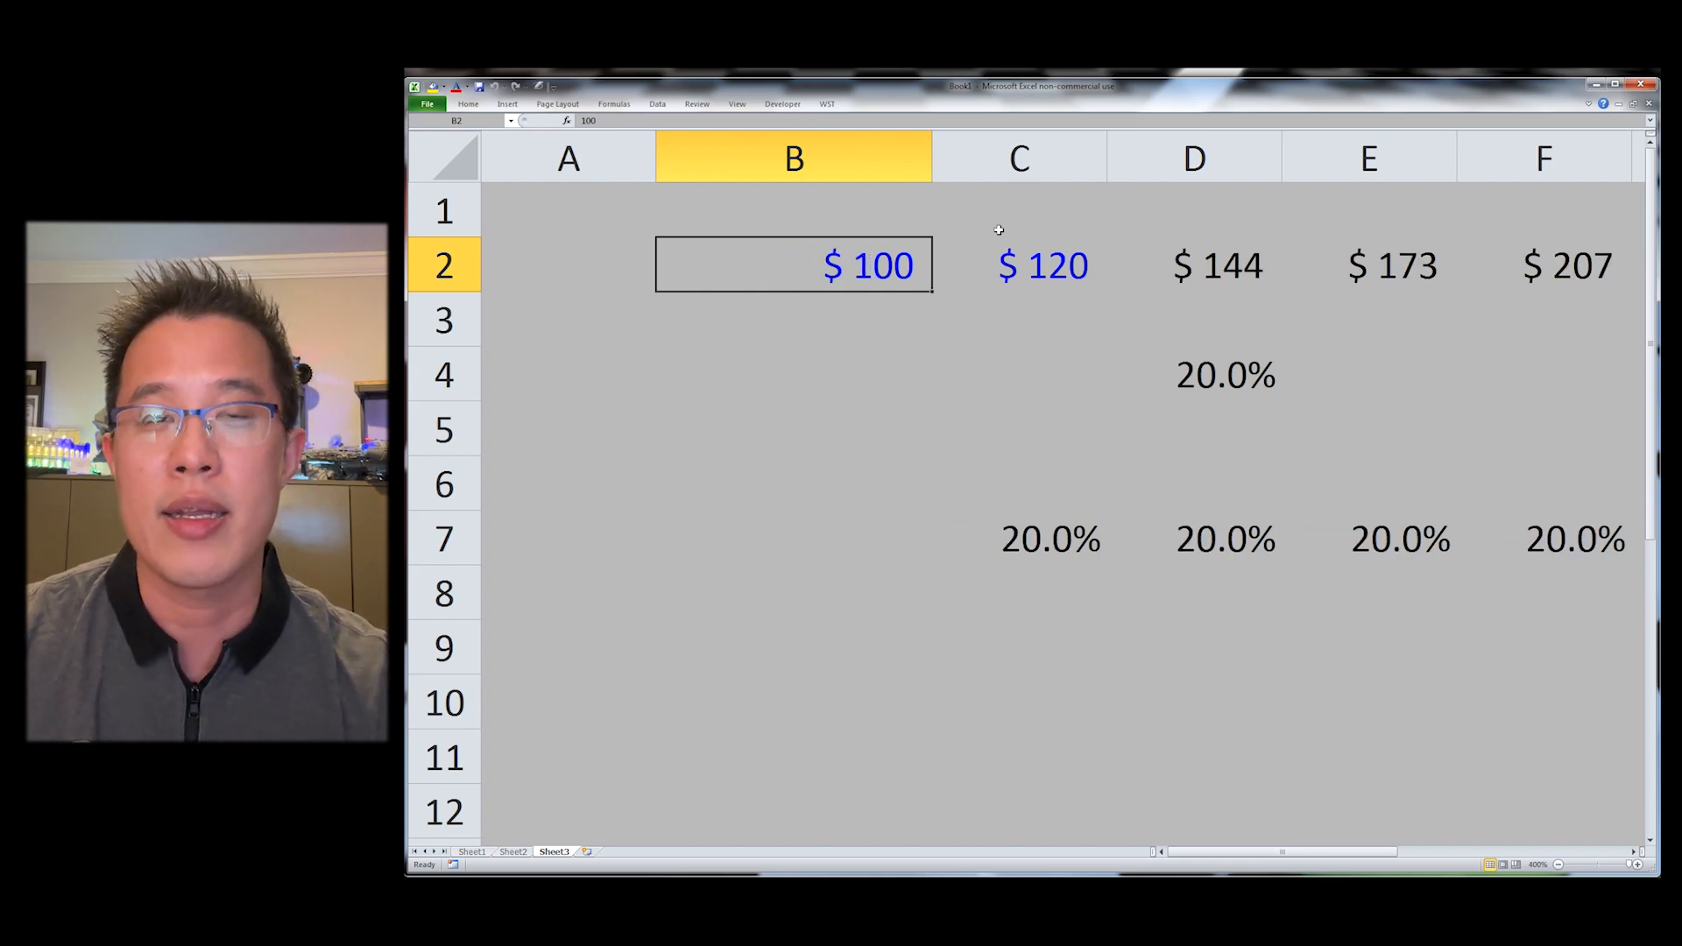
pyautogui.press('F2')
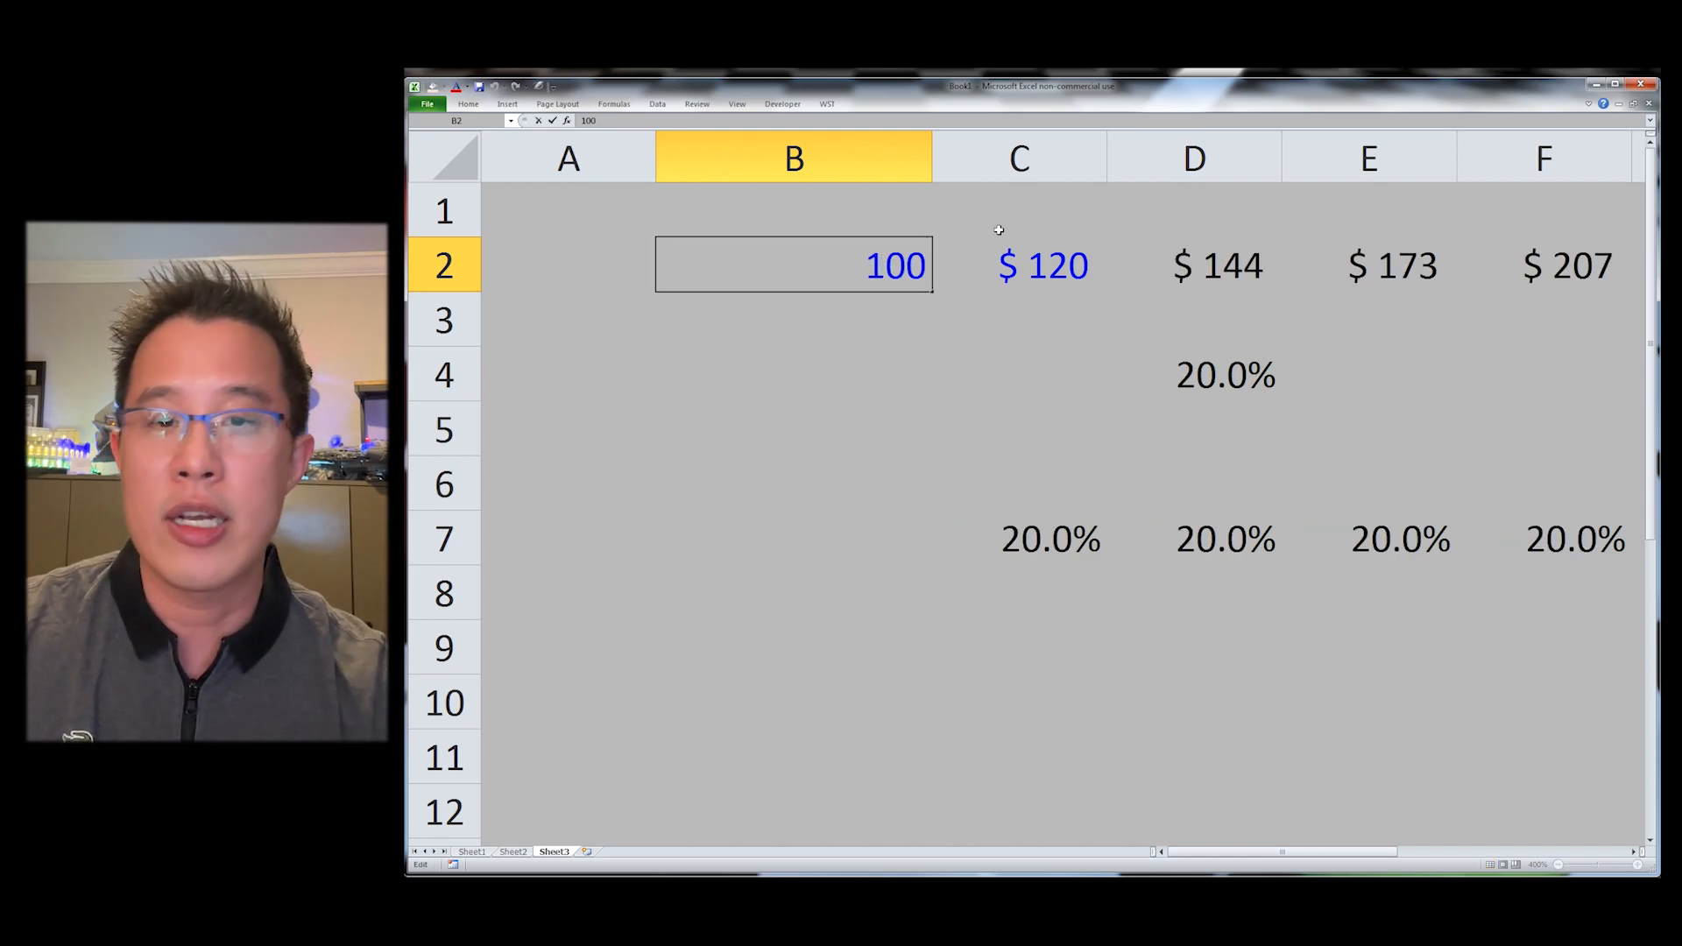
pyautogui.press('Escape')
# Step: Enter 20 in B4
pyautogui.press('Right')
pyautogui.press('Right')
pyautogui.press('Down')
pyautogui.press('Down')
pyautogui.press('Left')
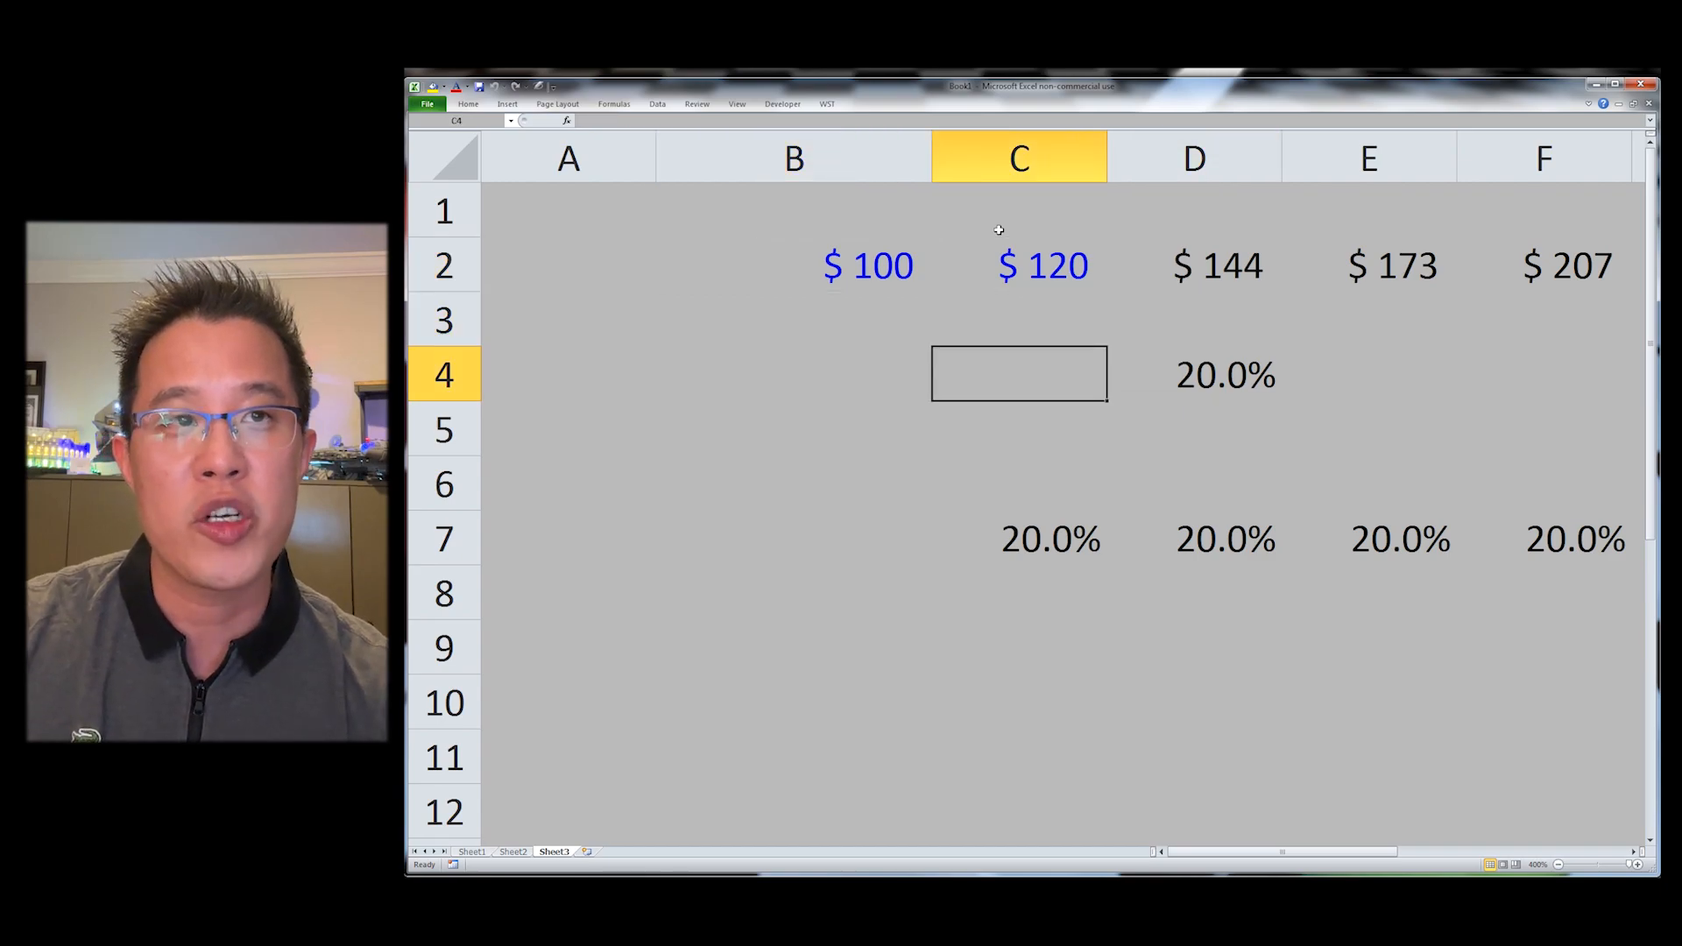
pyautogui.press('Left')
pyautogui.write('20')
pyautogui.press('Return')
pyautogui.press('Up')
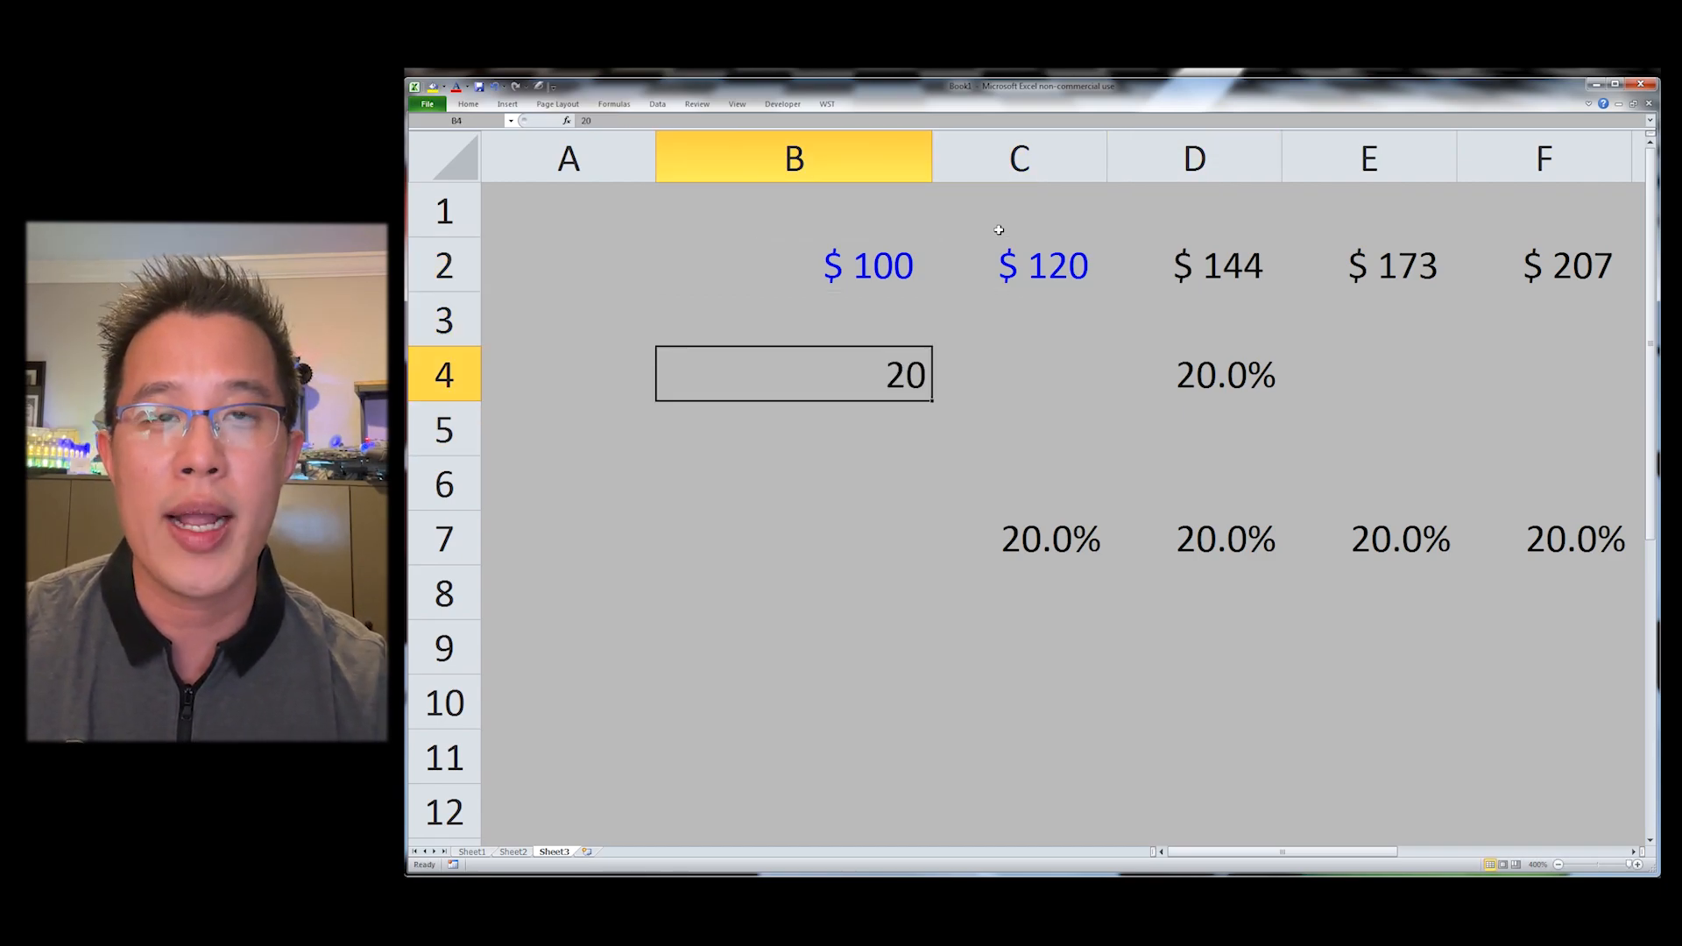
# Step: Convert B4 to 20.0% with the WST percent shortcut
pyautogui.hotkey('ctrl', 'shift', '5')
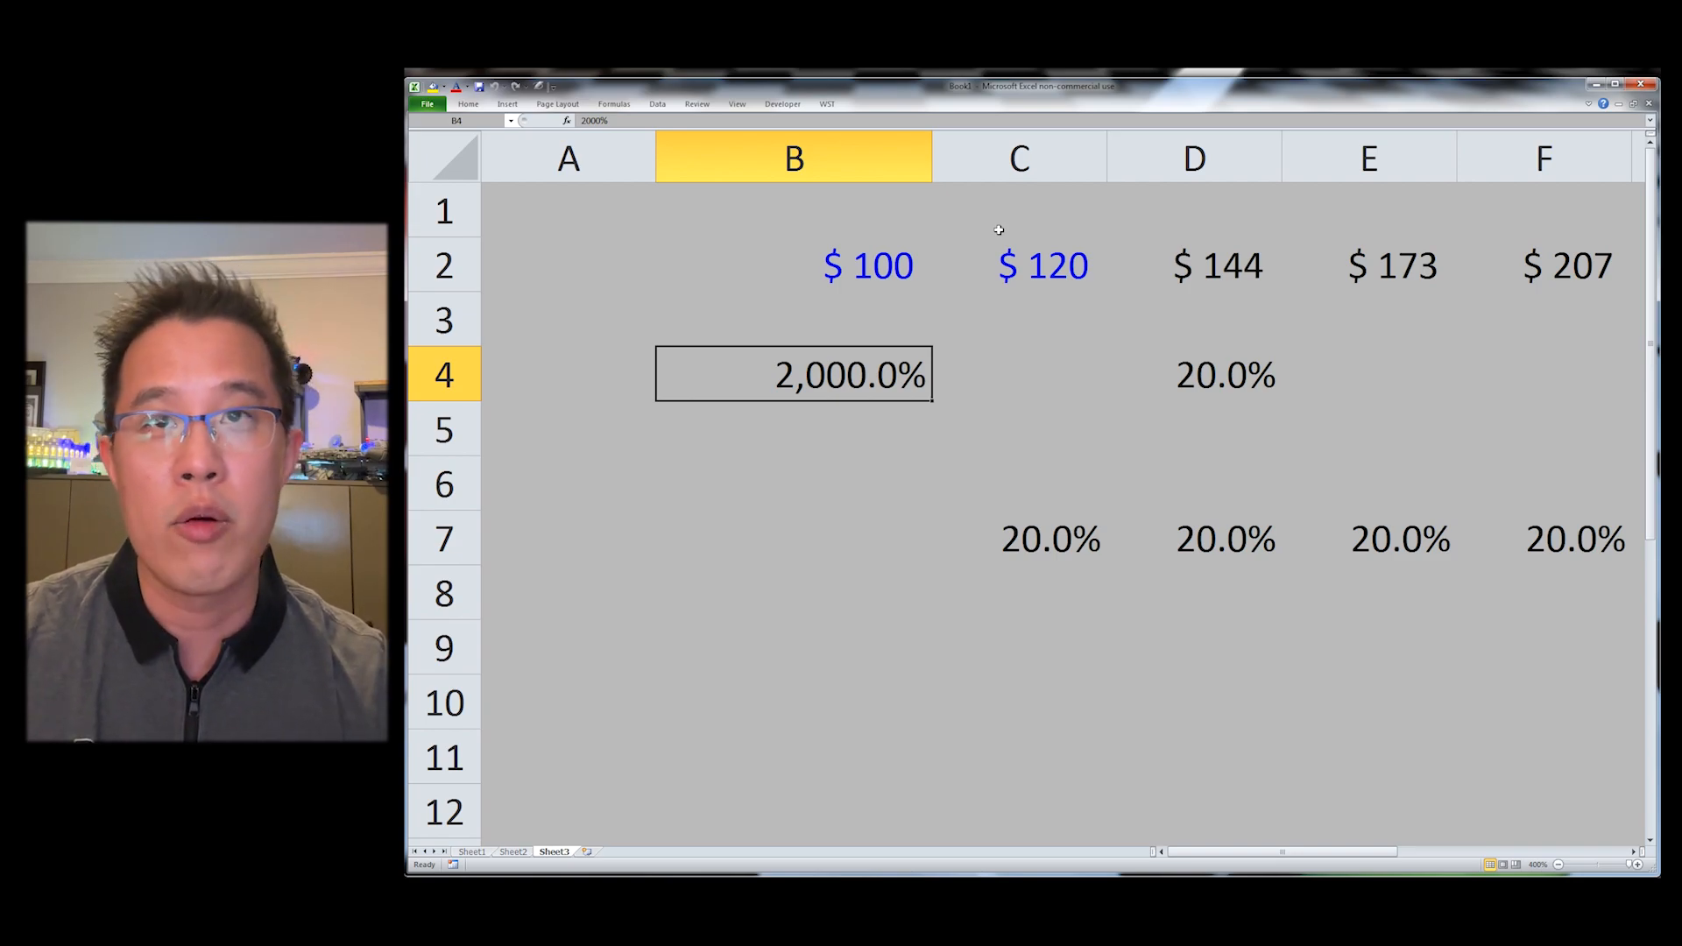
pyautogui.hotkey('ctrl', 'shift', '5')
pyautogui.press('alt')
pyautogui.press('y')
pyautogui.press('d')
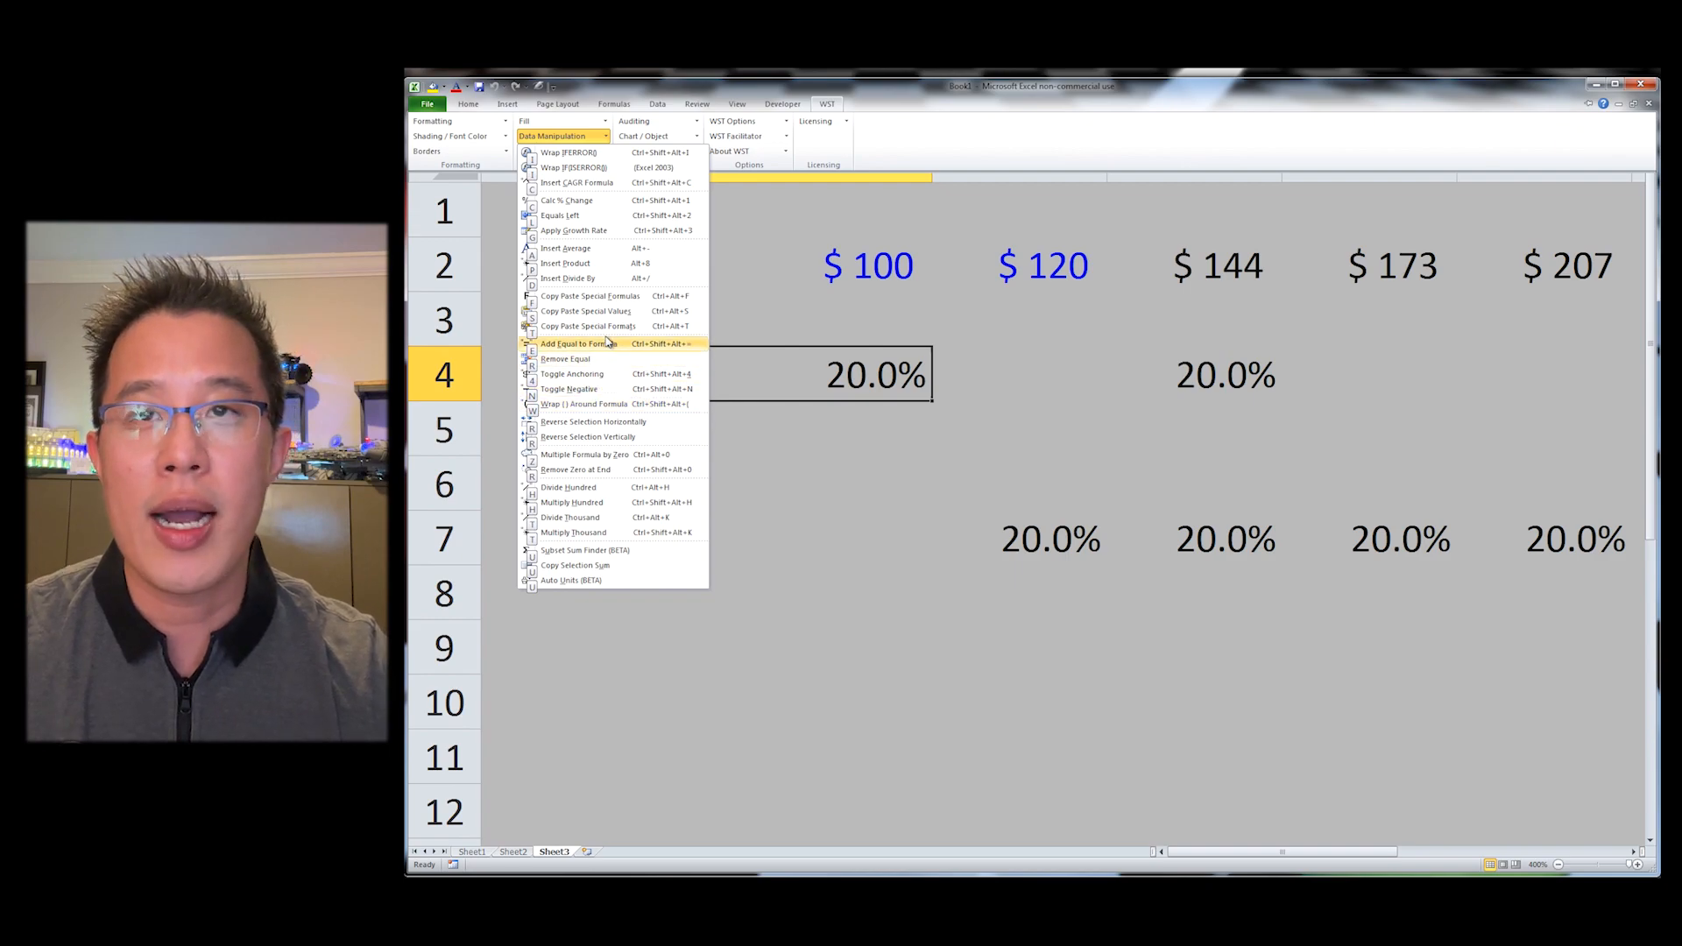
pyautogui.press('Escape')
pyautogui.press('Escape')
# Step: Enter "a rat in the house may eat the ice cream" in A1
pyautogui.press('Up')
pyautogui.press('Up')
pyautogui.press('Up')
pyautogui.press('Left')
pyautogui.write('a rat in the ho')
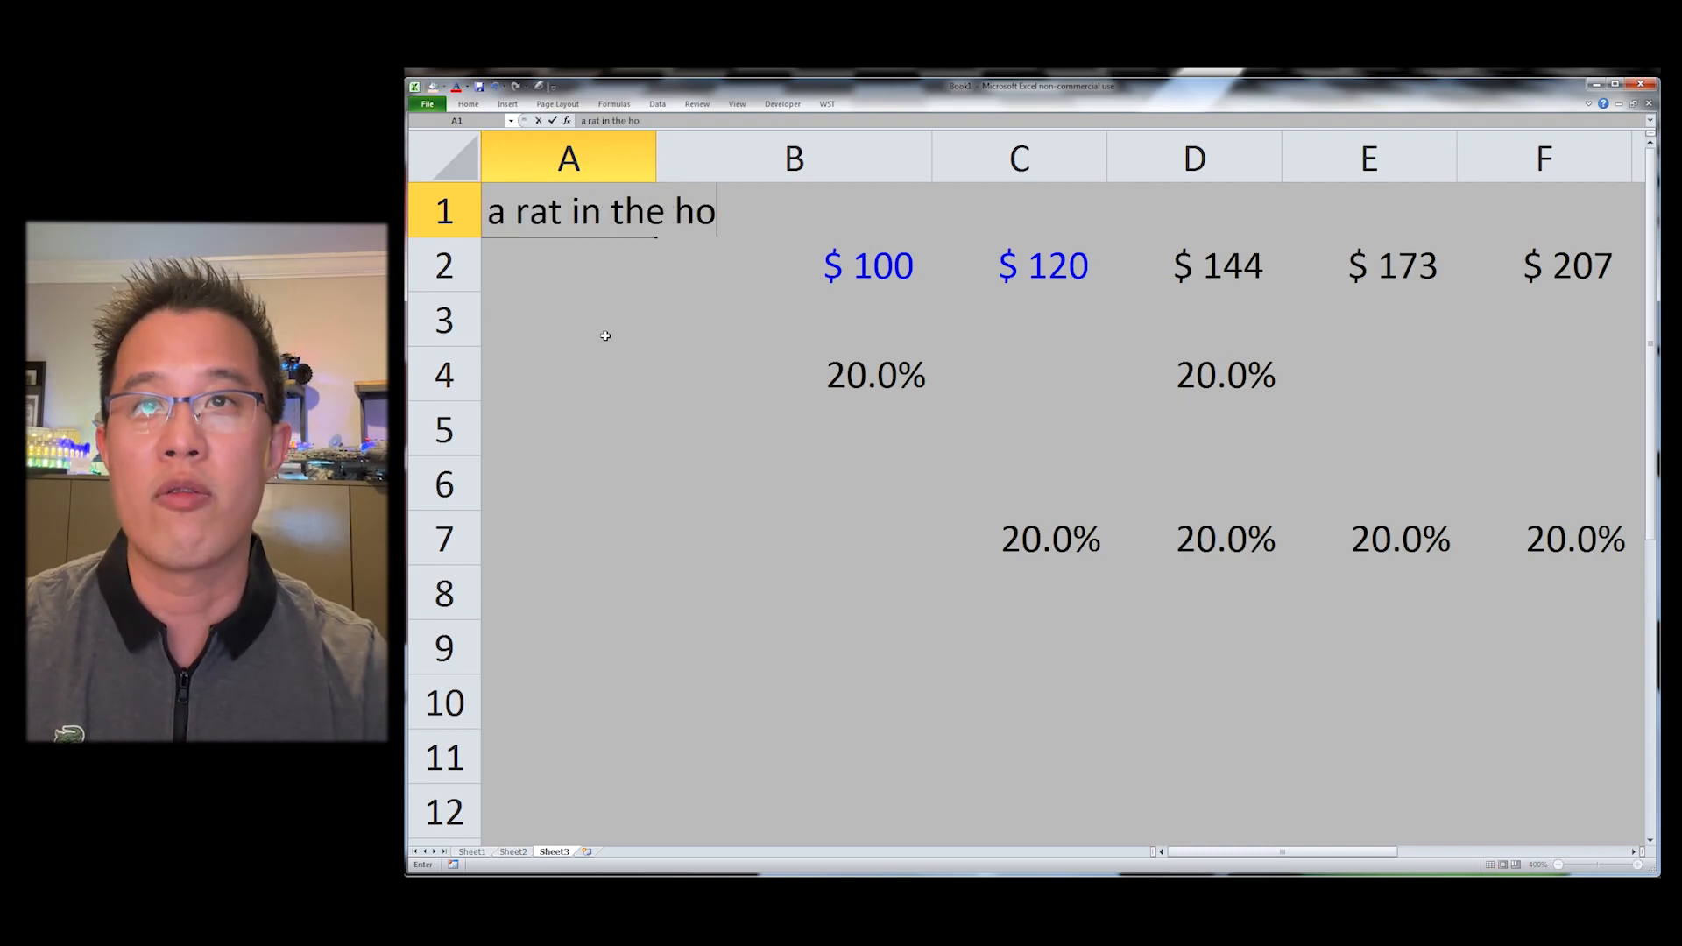
pyautogui.write('use may eat the ice cre')
pyautogui.press('BackSpace')
pyautogui.press('BackSpace')
pyautogui.write('e cream')
pyautogui.press('Return')
pyautogui.press('Up')
# Step: Change A1's text to upper case with the WST Text Manipulation shortcut
pyautogui.hotkey('alt', 's')
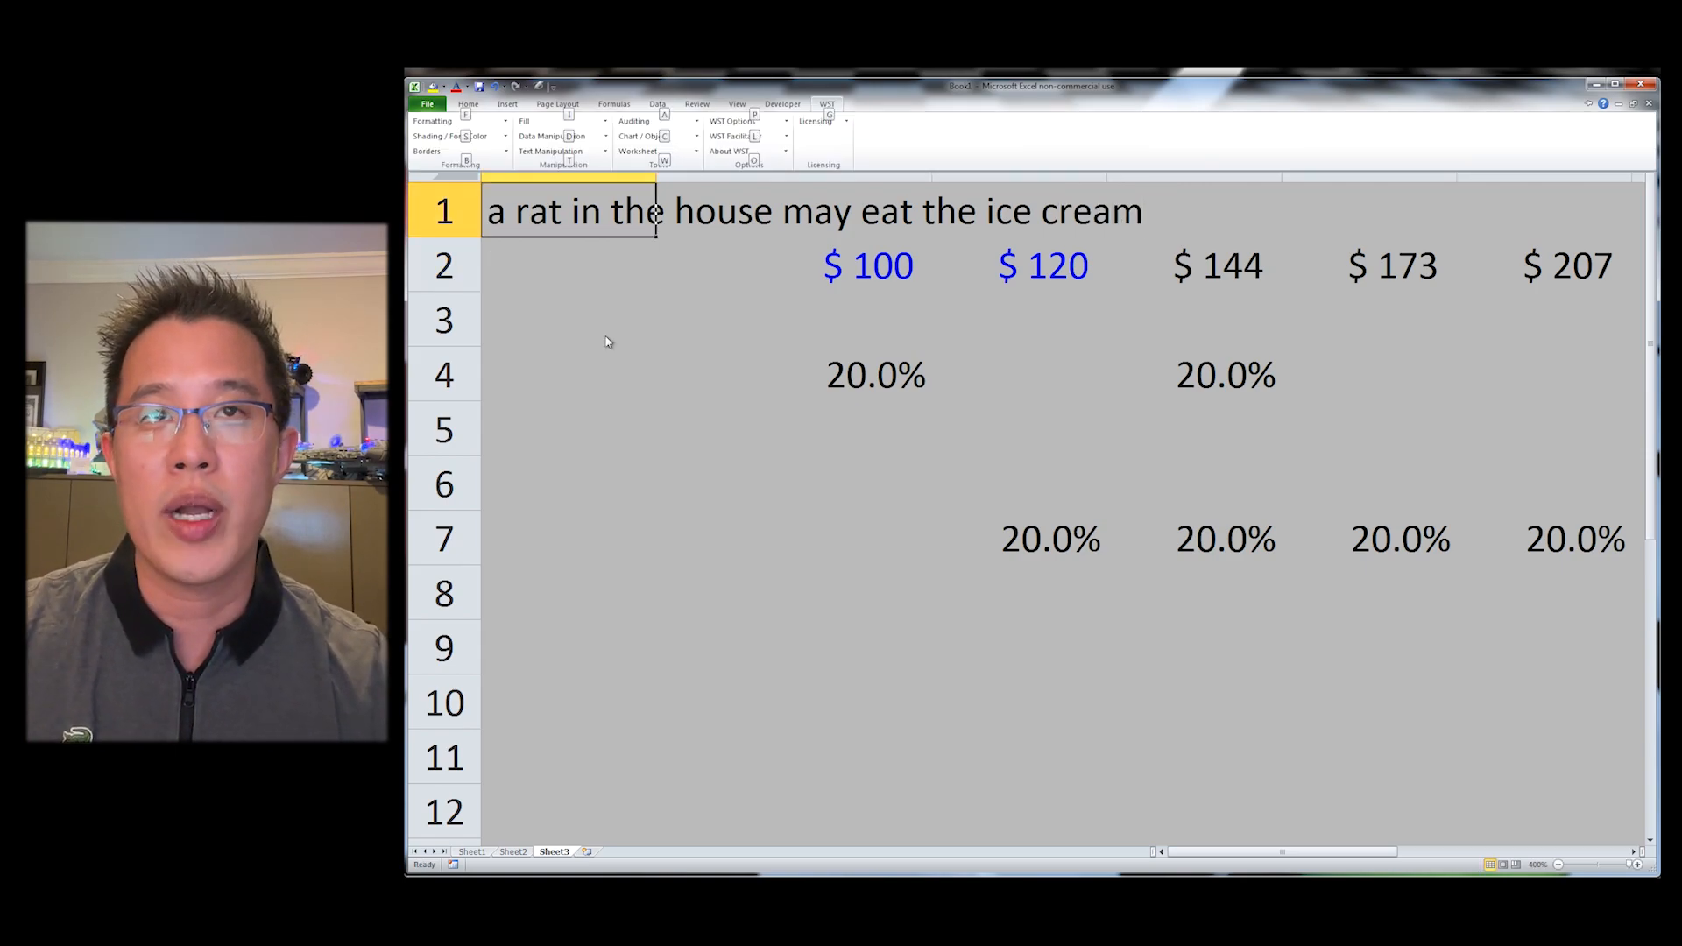
pyautogui.press('t')
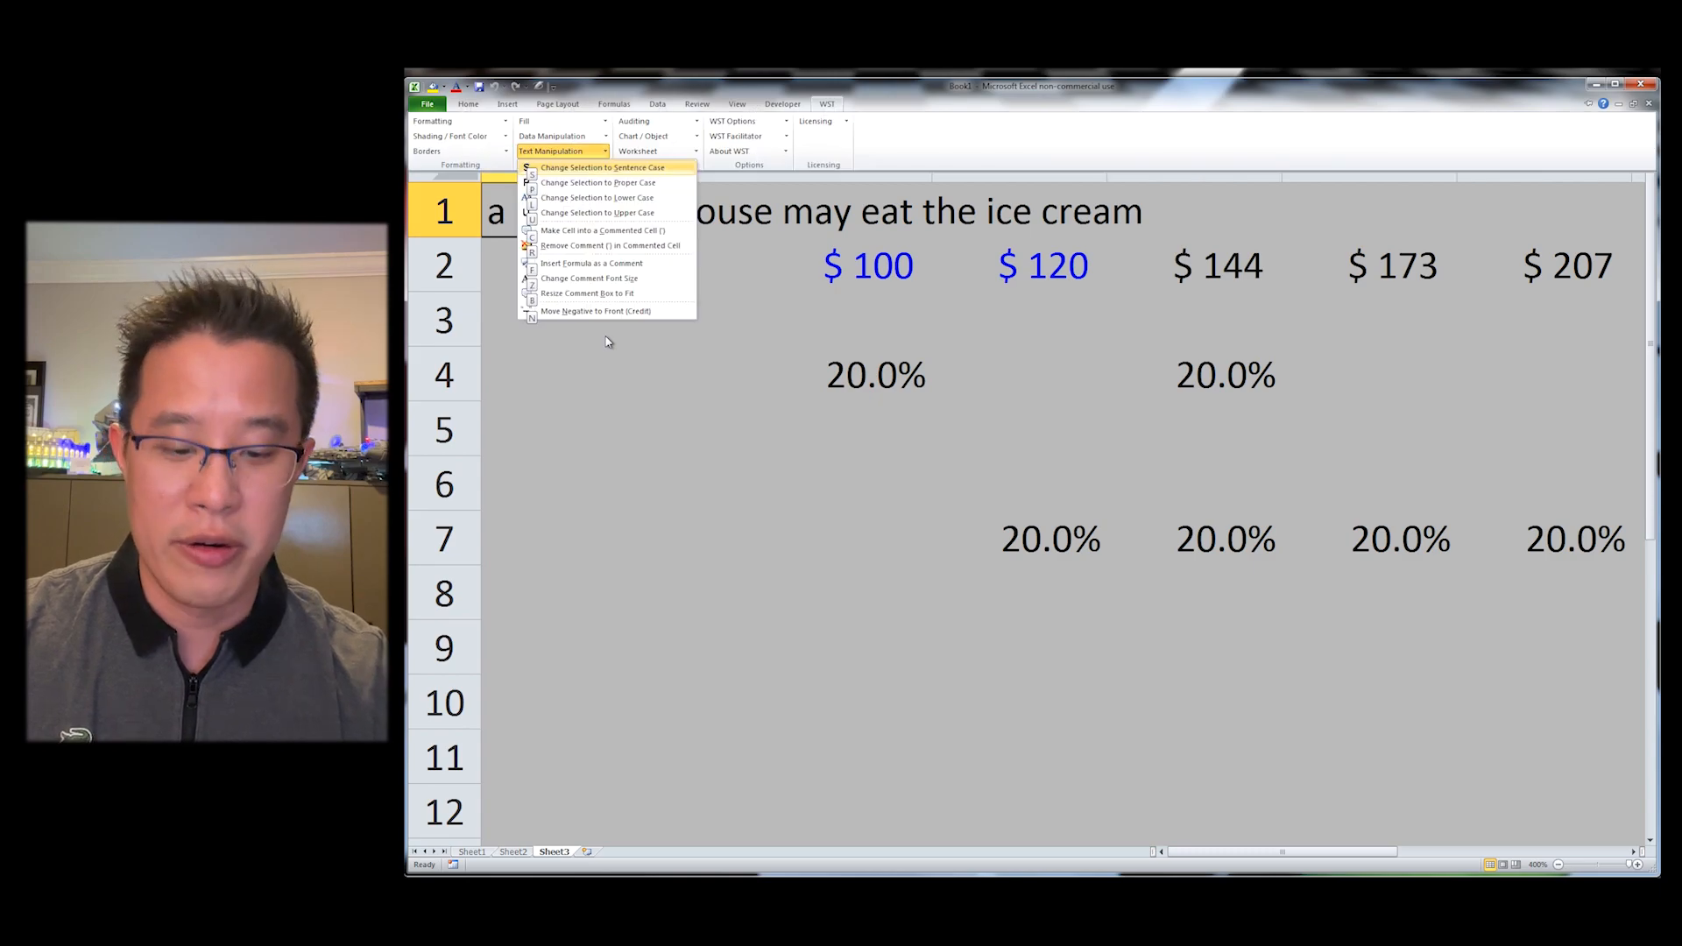
pyautogui.press('u')
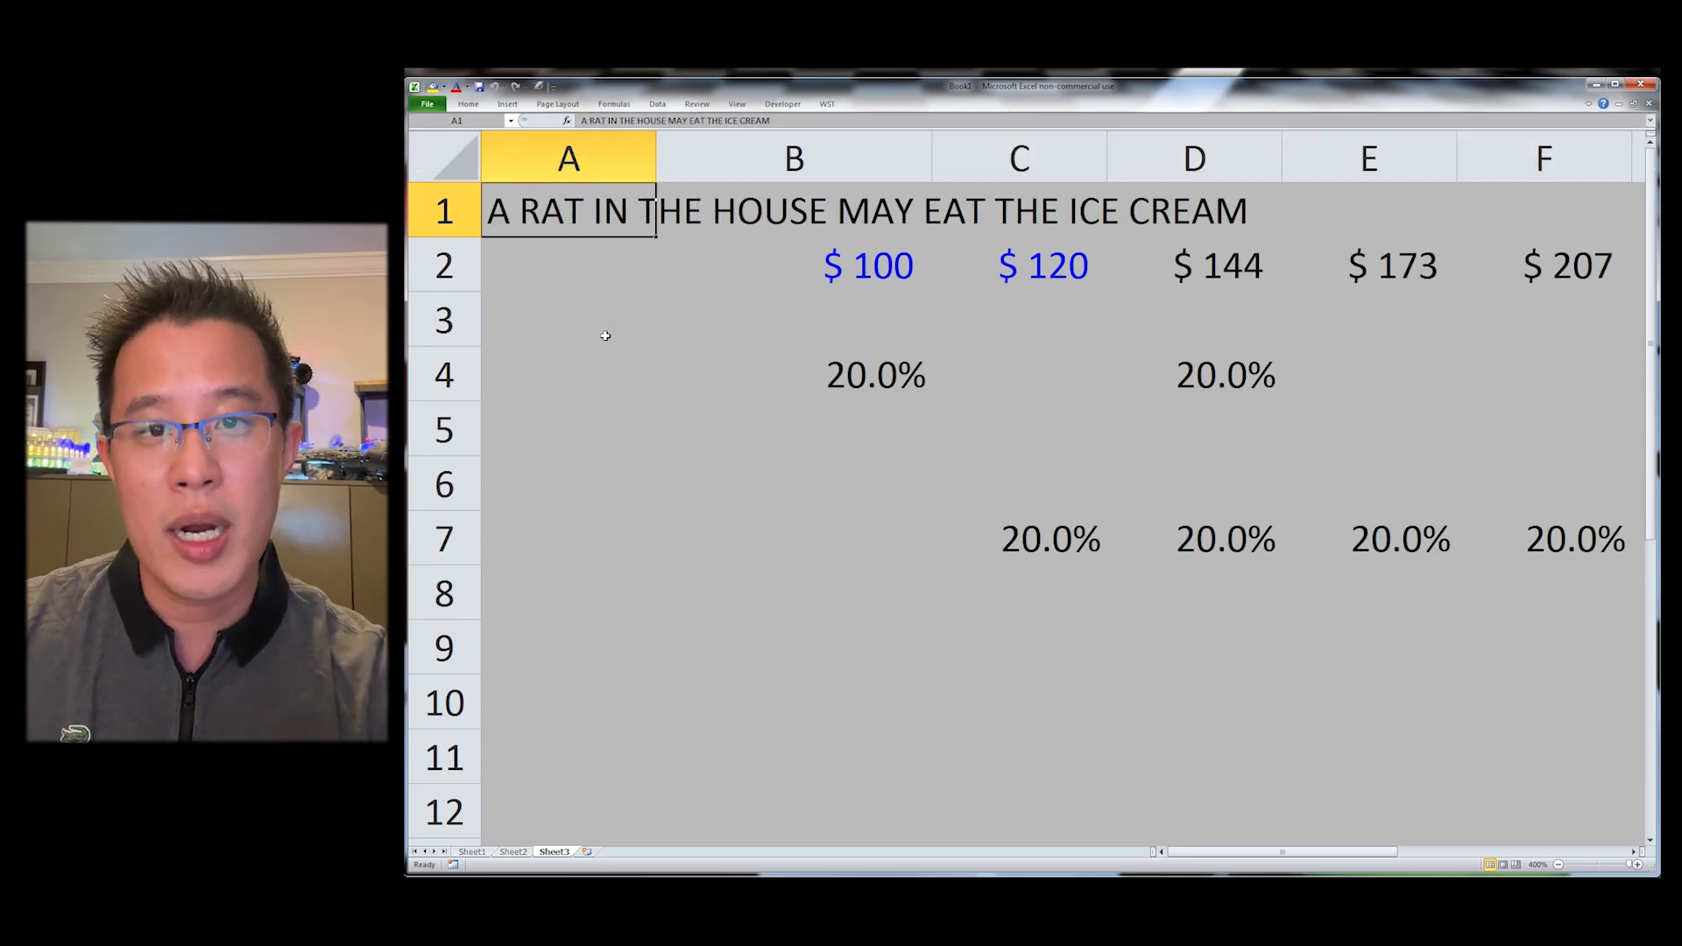
# Step: Change A1's text to lower case with the WST shortcut
pyautogui.press('alt')
pyautogui.press('y')
pyautogui.press('t')
pyautogui.press('l')
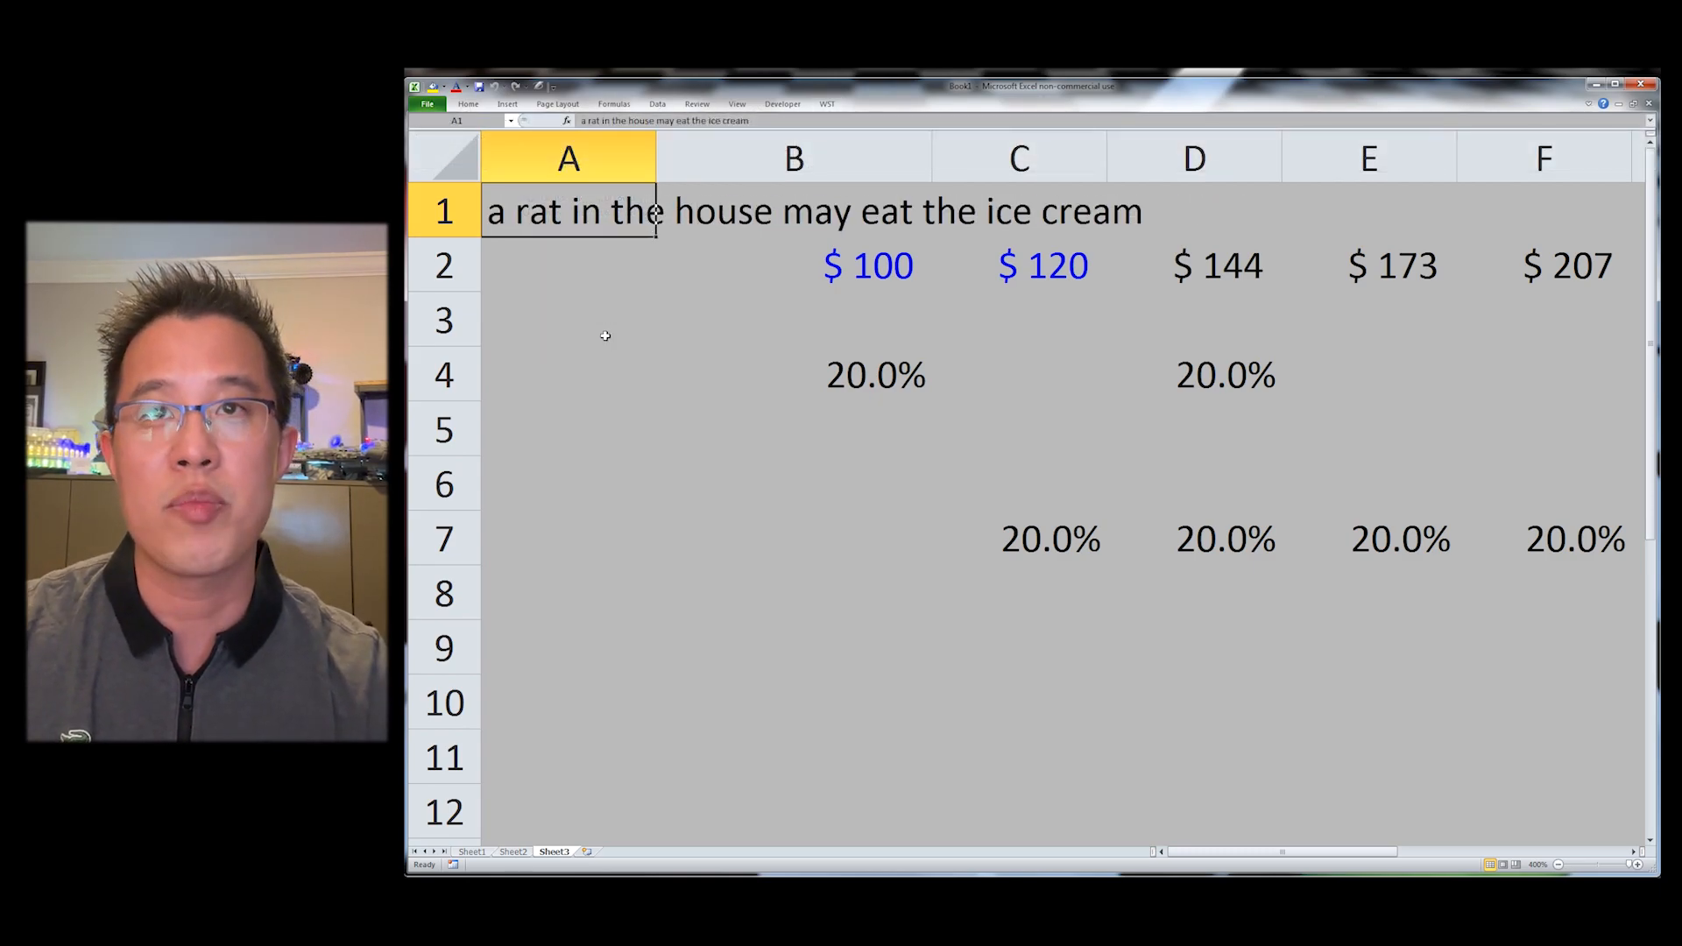
# Step: Change A1's text to proper case with the WST shortcut
pyautogui.press('alt')
pyautogui.press('y')
pyautogui.press('t')
pyautogui.press('p')
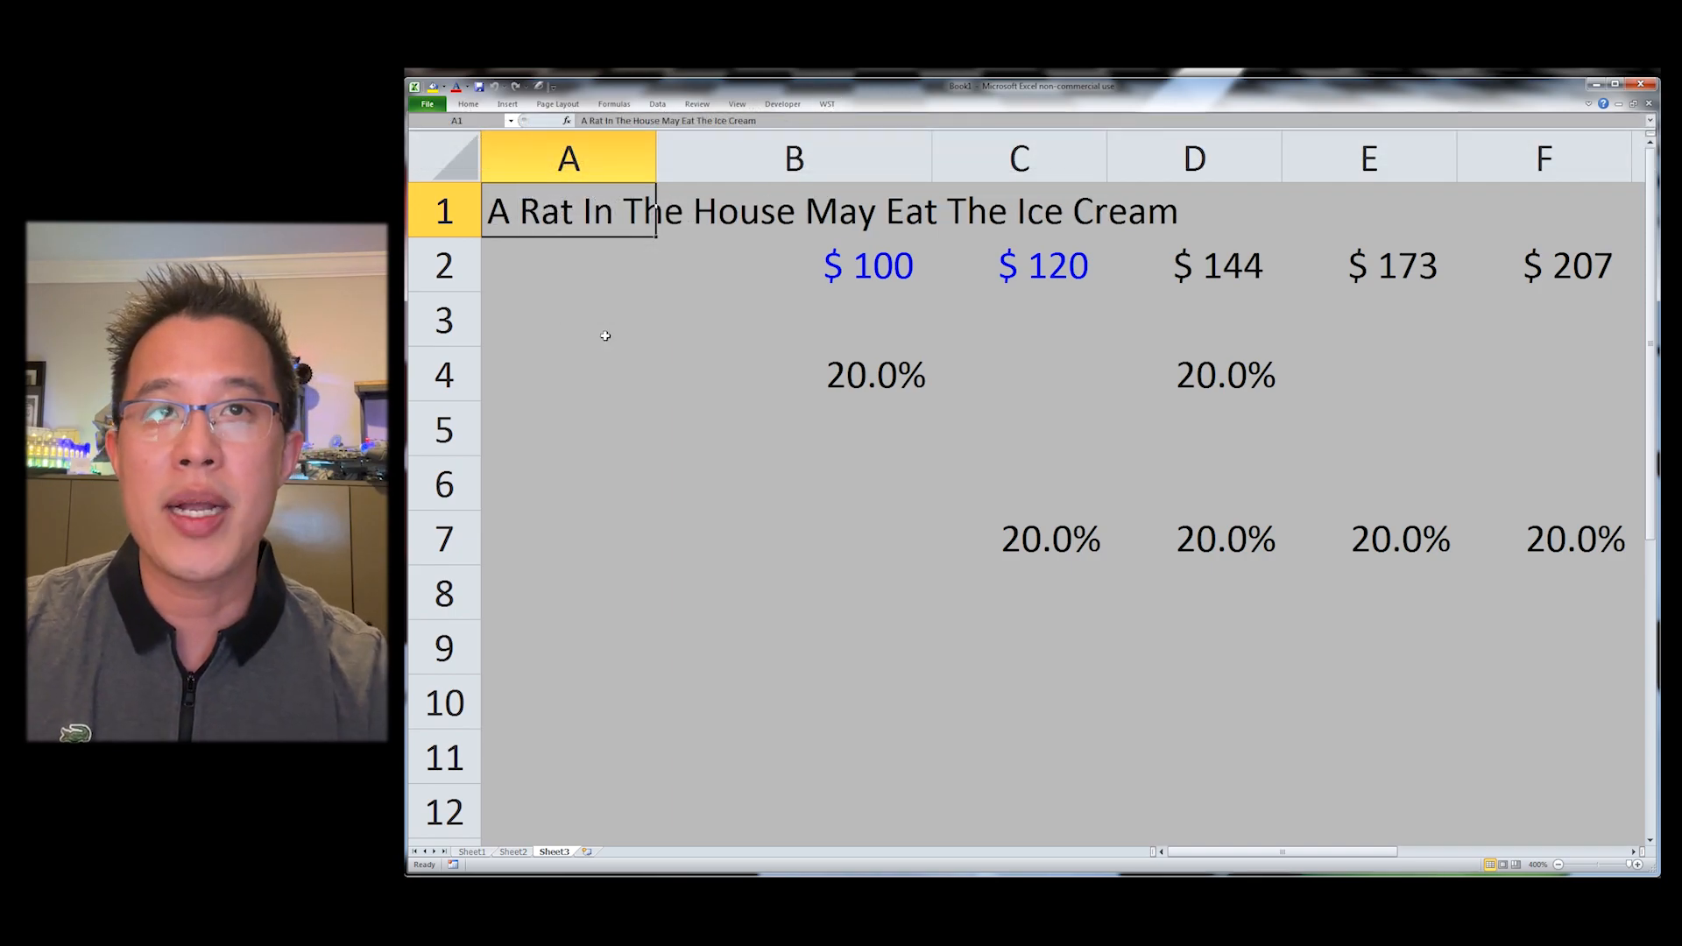
# Step: Change A1's text to sentence case with the WST shortcut
pyautogui.press('alt')
pyautogui.press('y')
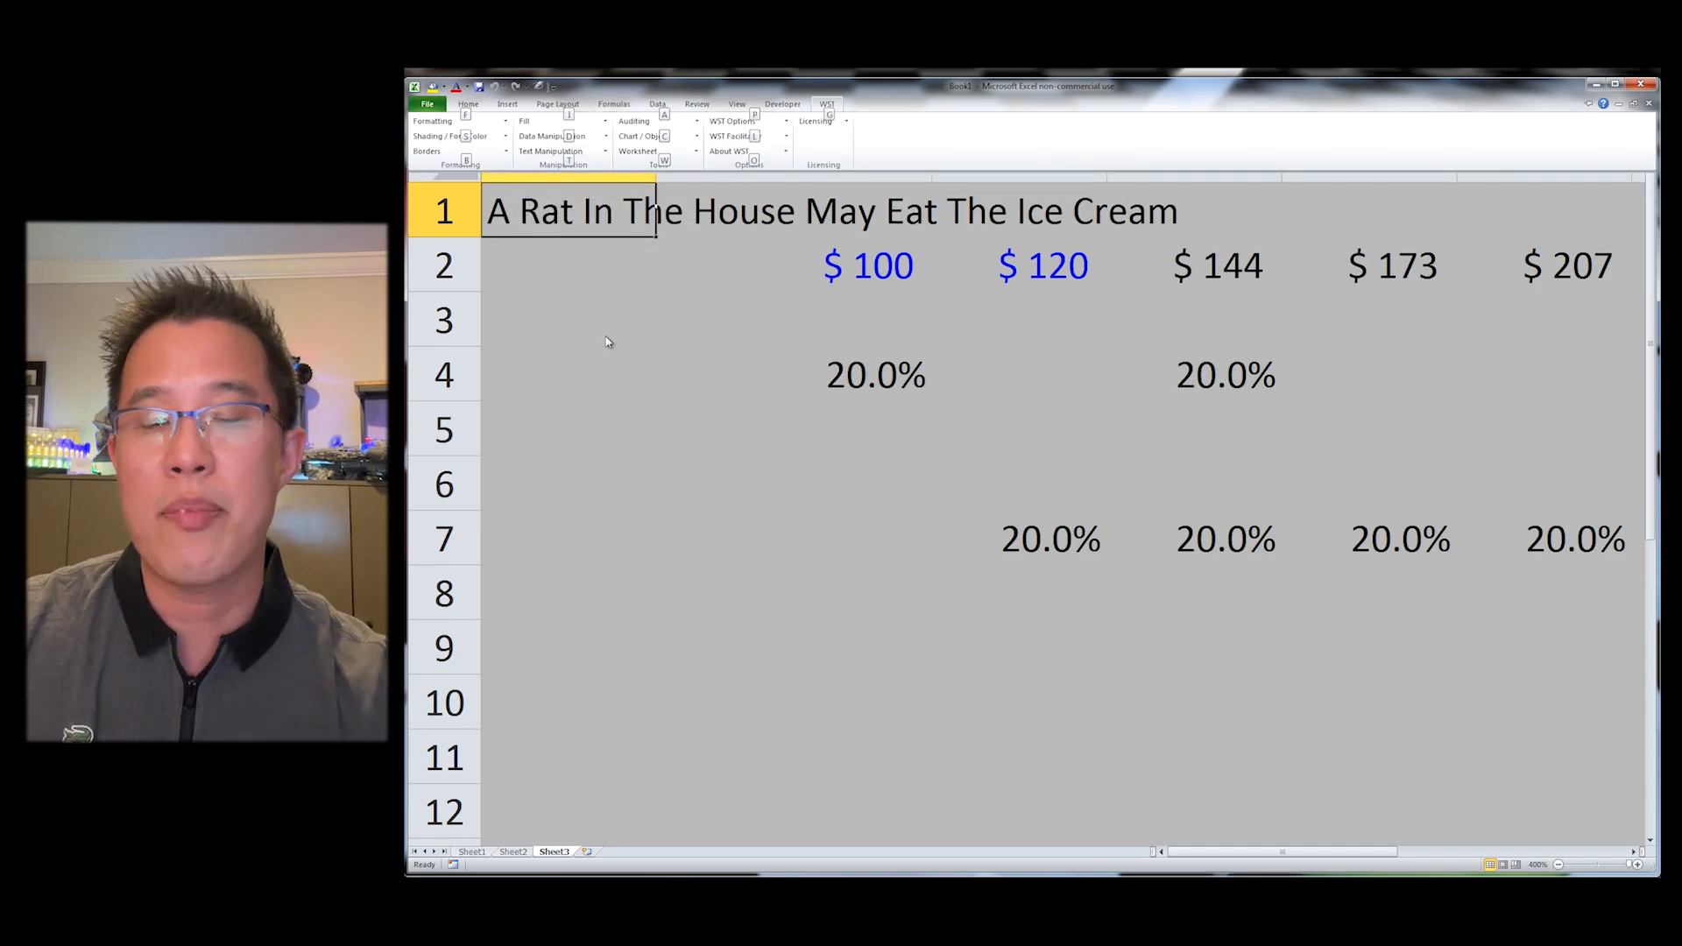
pyautogui.press('t')
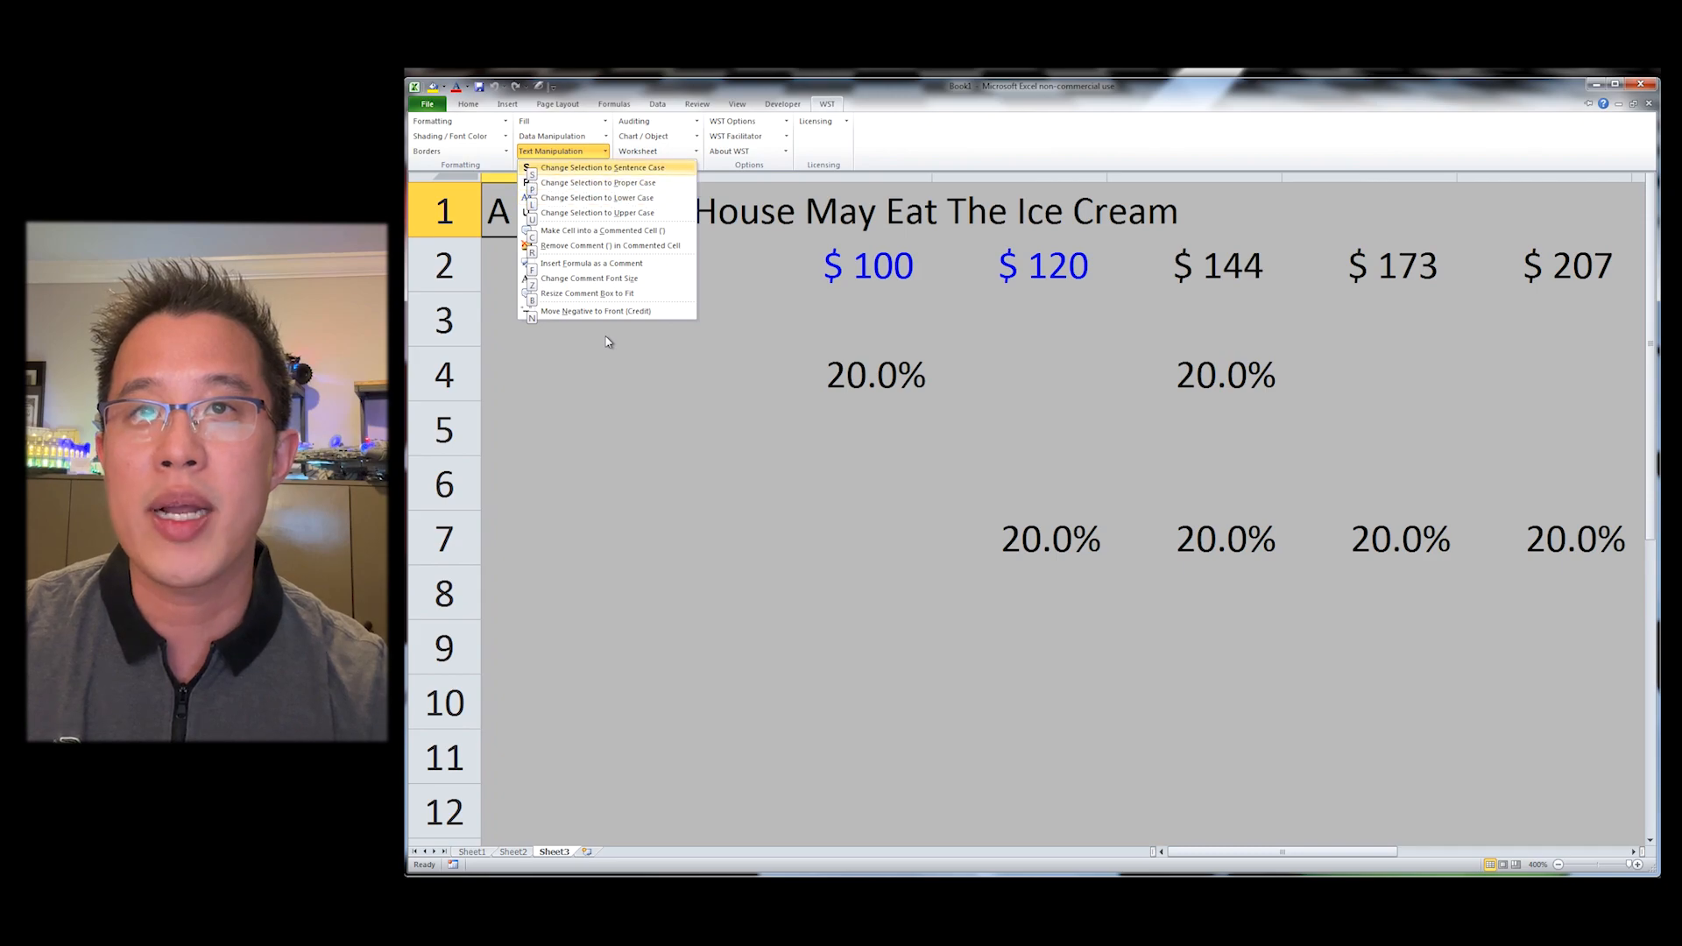
pyautogui.press('s')
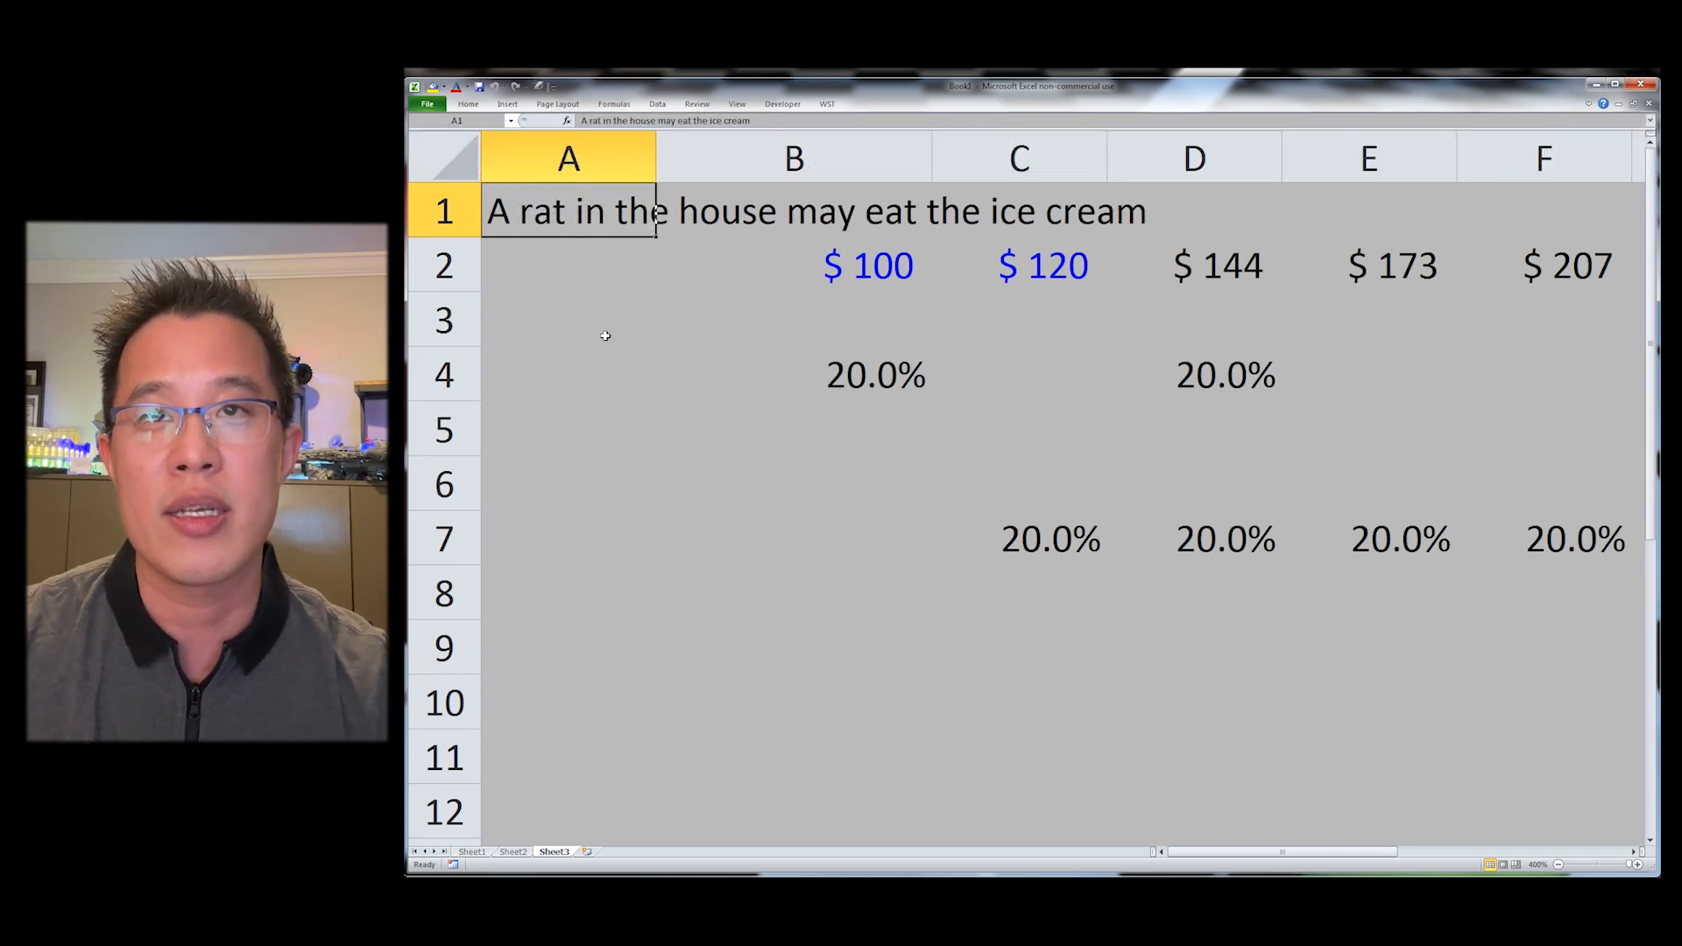
pyautogui.hotkey('alt', 's')
pyautogui.press('t')
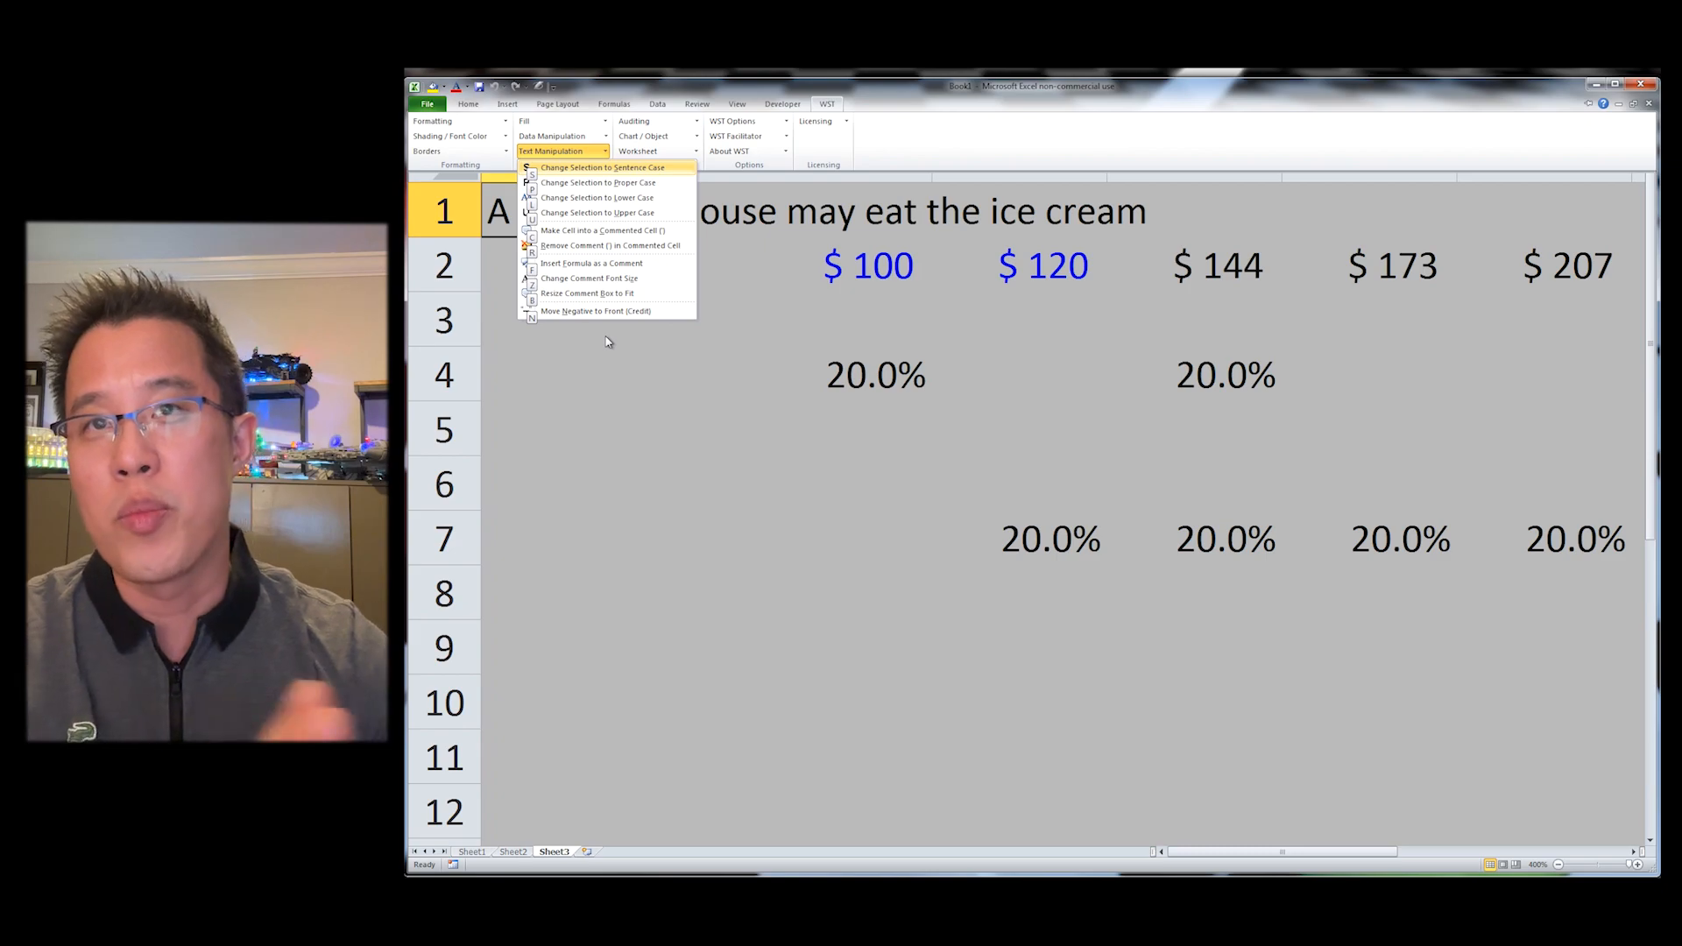
pyautogui.press('s')
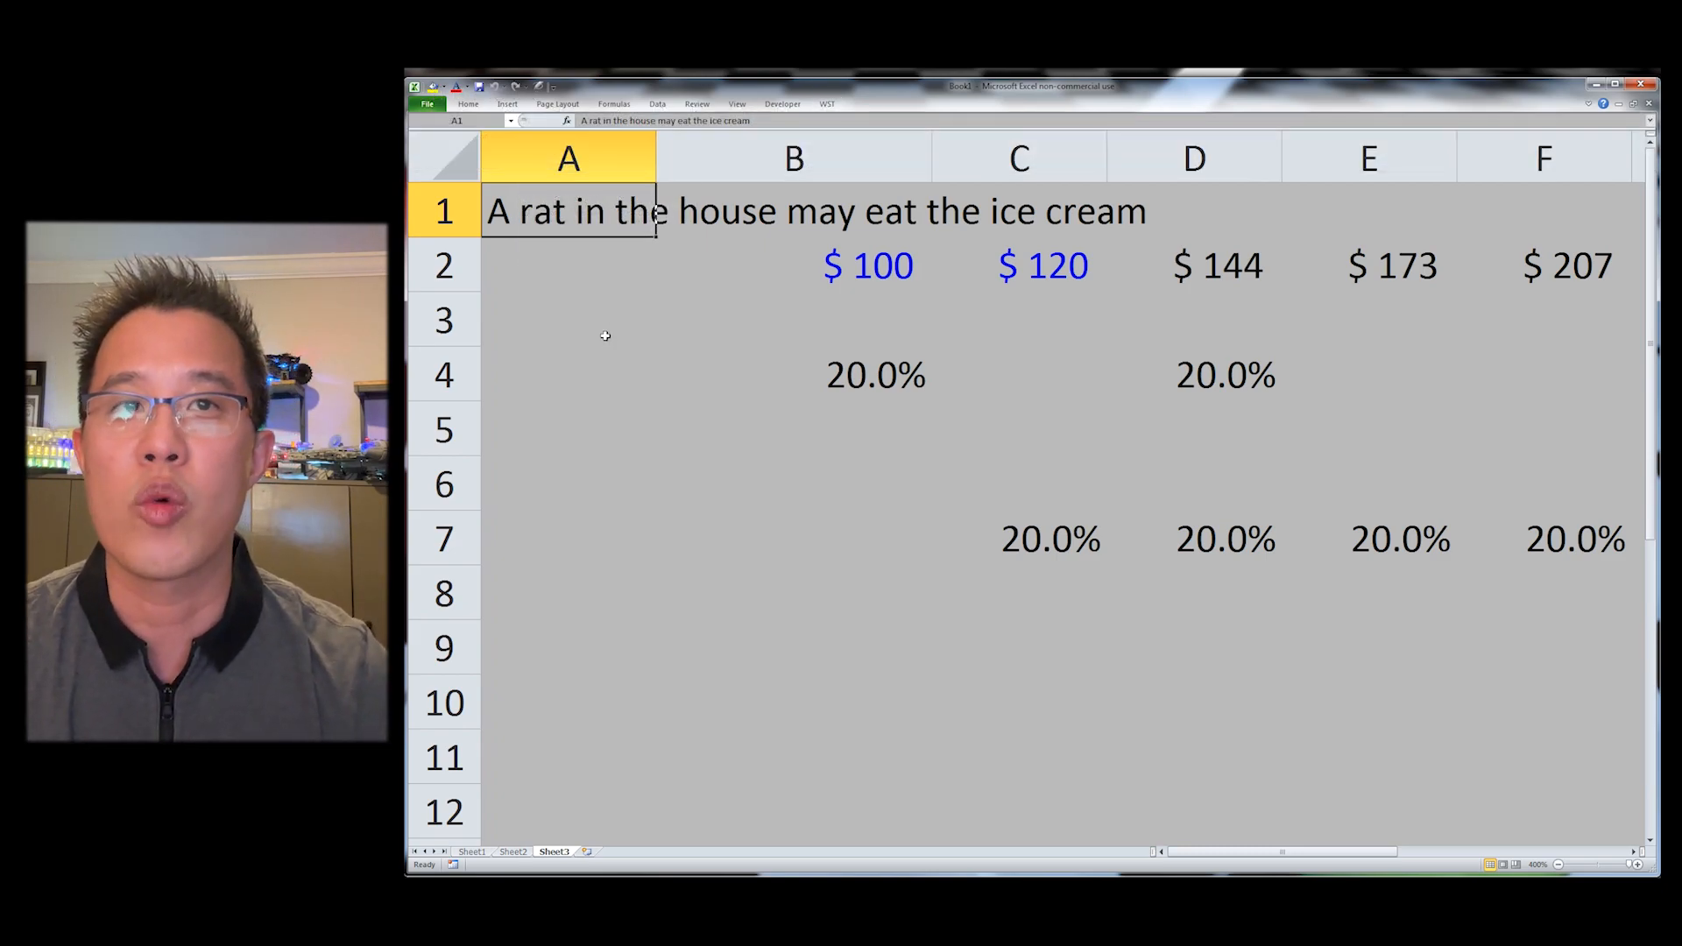
pyautogui.hotkey('alt', 'y')
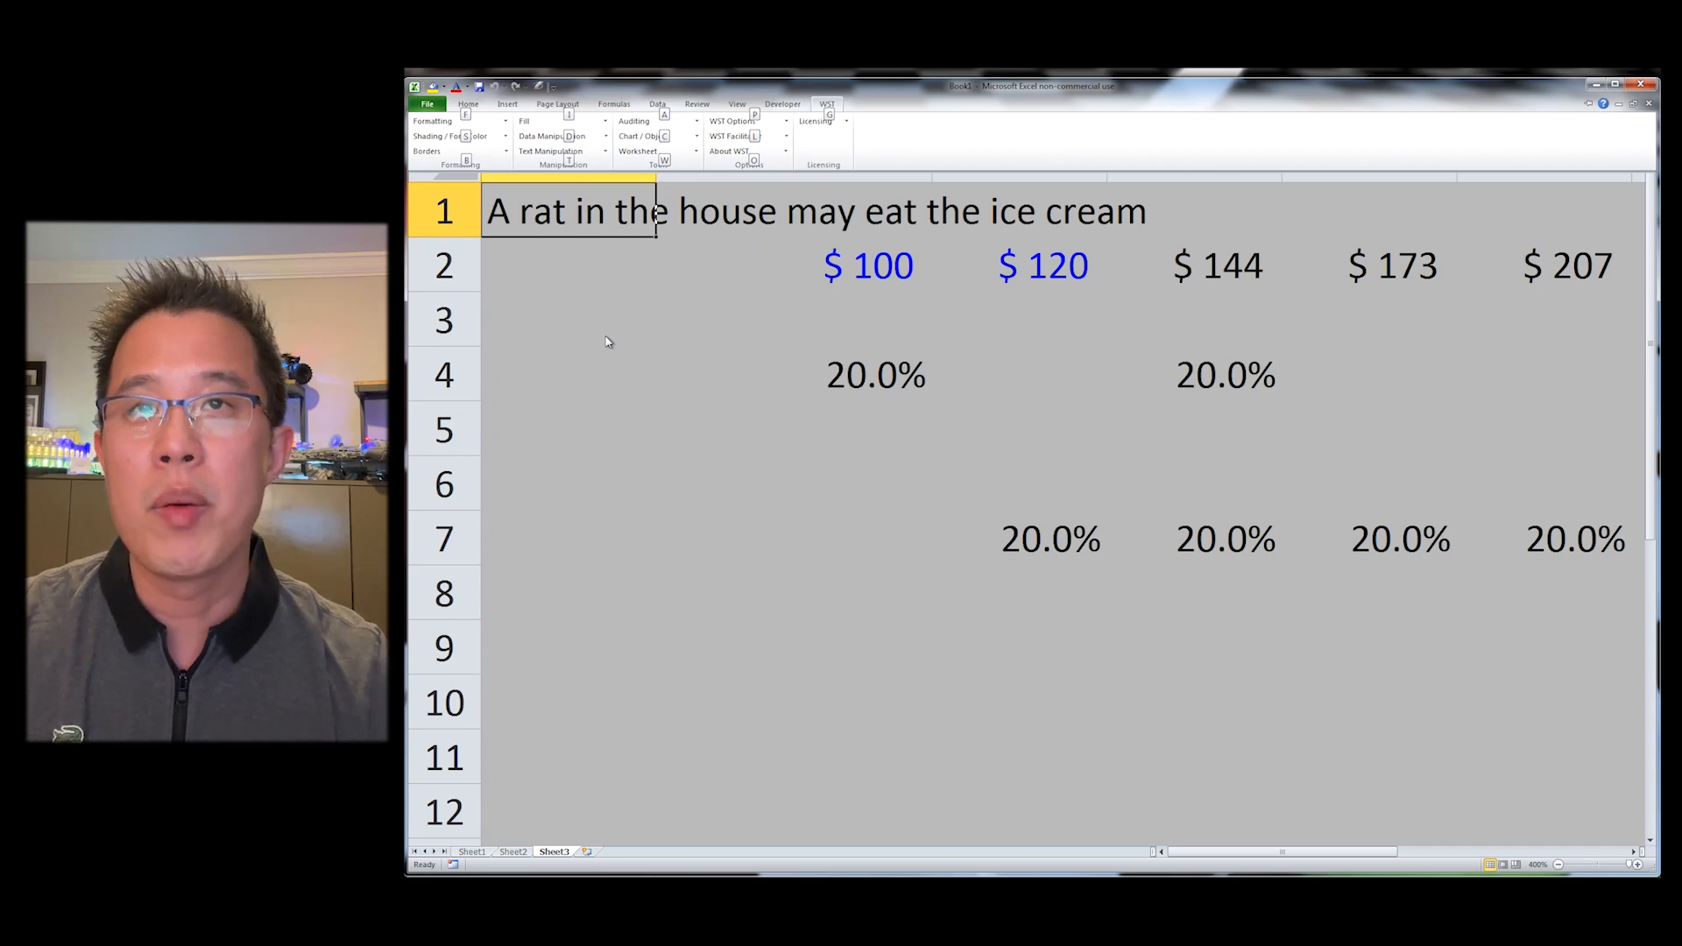
pyautogui.press('Escape')
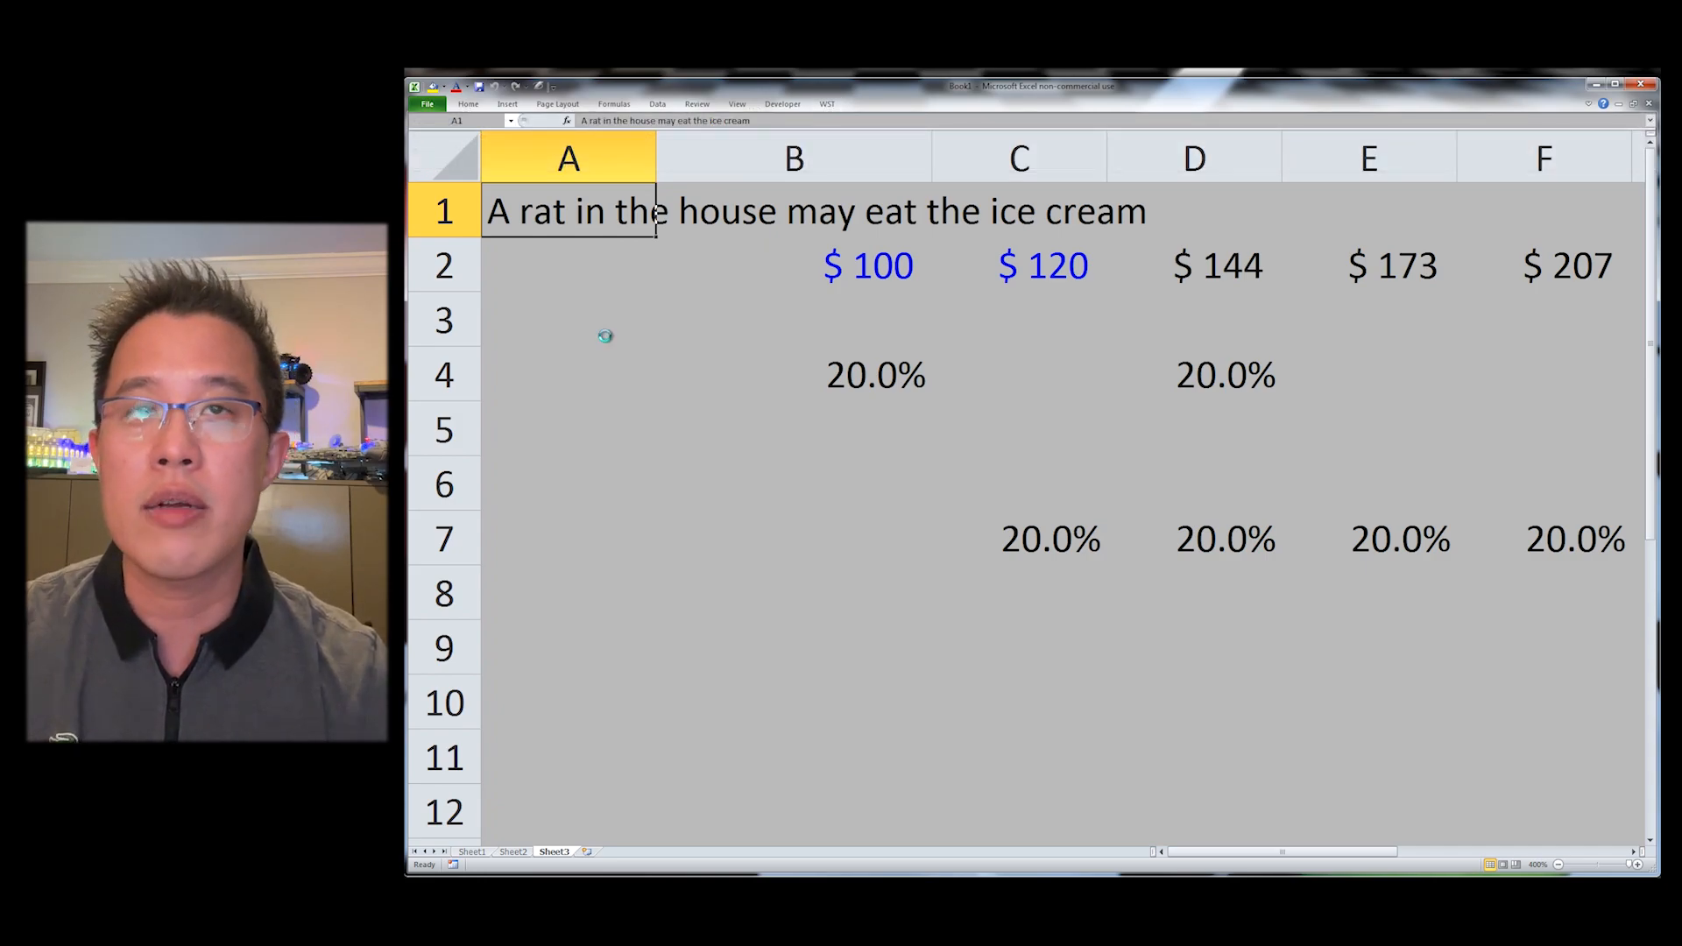
# Step: Close the practice workbook without saving and switch to the Goodyear model workbook
pyautogui.hotkey('ctrl', 'w')
pyautogui.press('n')
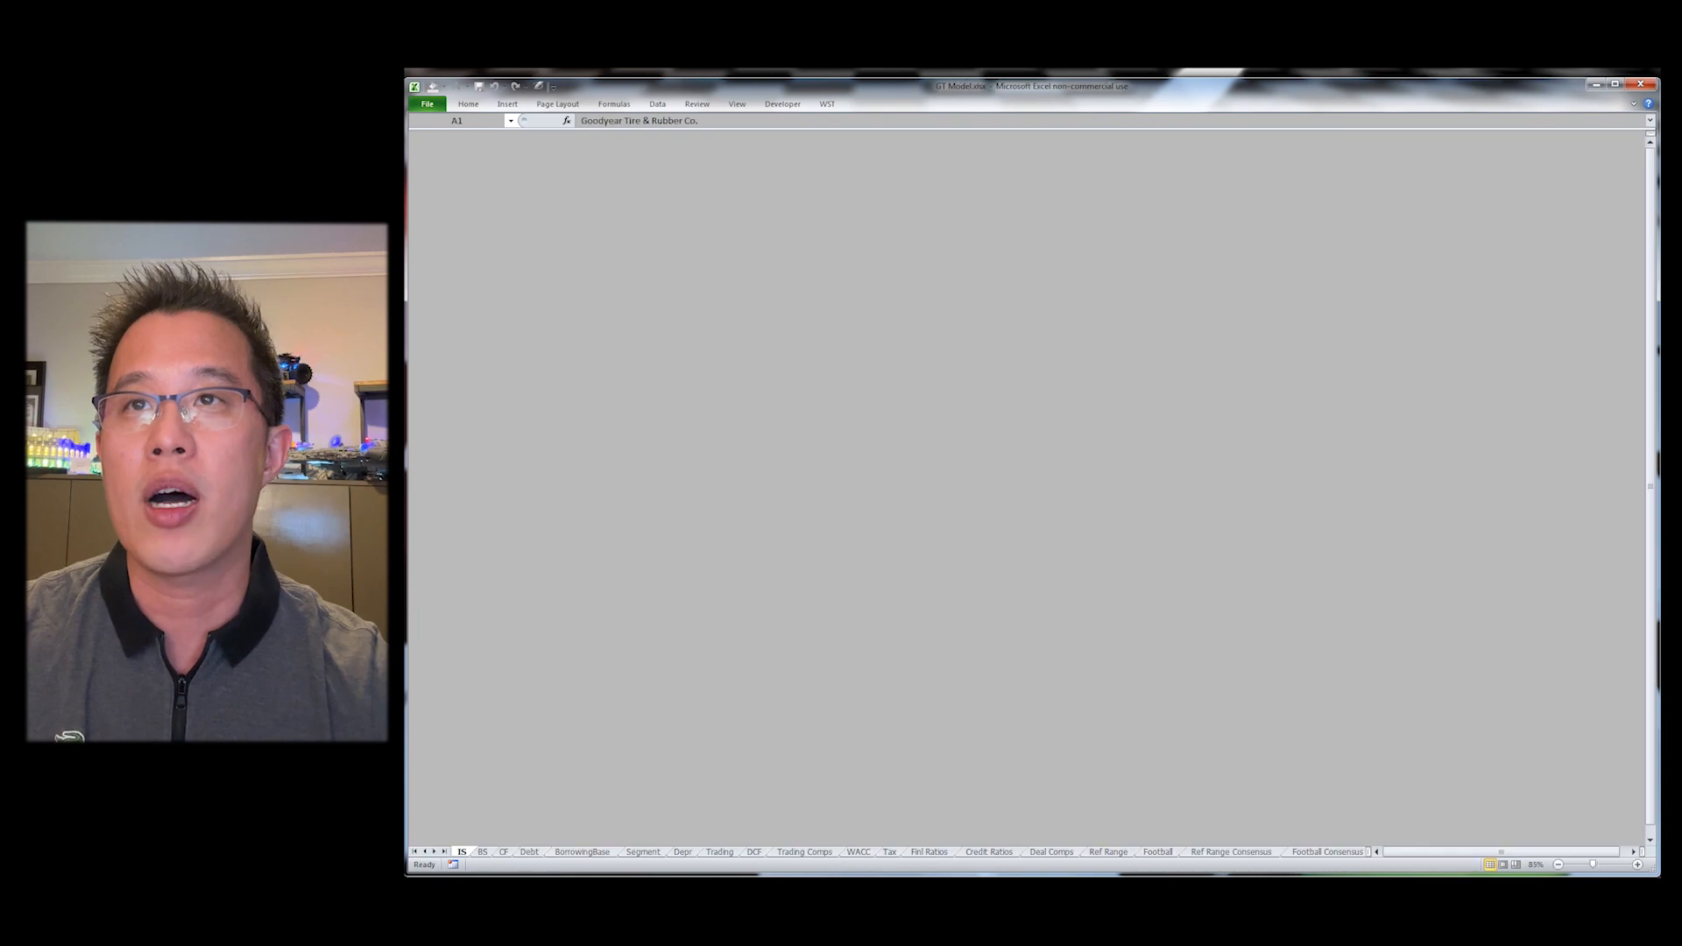
pyautogui.click(510, 191)
# Step: Open the Balance Sheet's retained earnings formula in I44 for inspection
pyautogui.press('Down')
pyautogui.press('Right')
pyautogui.press('Right')
pyautogui.hotkey('ctrl', 'pagedown')
pyautogui.press('Down')
pyautogui.press('Down')
pyautogui.press('Down')
pyautogui.press('Down')
pyautogui.press('Down')
pyautogui.press('Down')
pyautogui.press('Down')
pyautogui.press('Down')
pyautogui.press('Down')
pyautogui.press('Down')
pyautogui.press('Down')
pyautogui.press('Down')
pyautogui.press('Down')
pyautogui.press('Down')
pyautogui.press('Down')
pyautogui.press('Down')
pyautogui.press('Down')
pyautogui.press('Down')
pyautogui.press('Down')
pyautogui.press('Down')
pyautogui.press('Down')
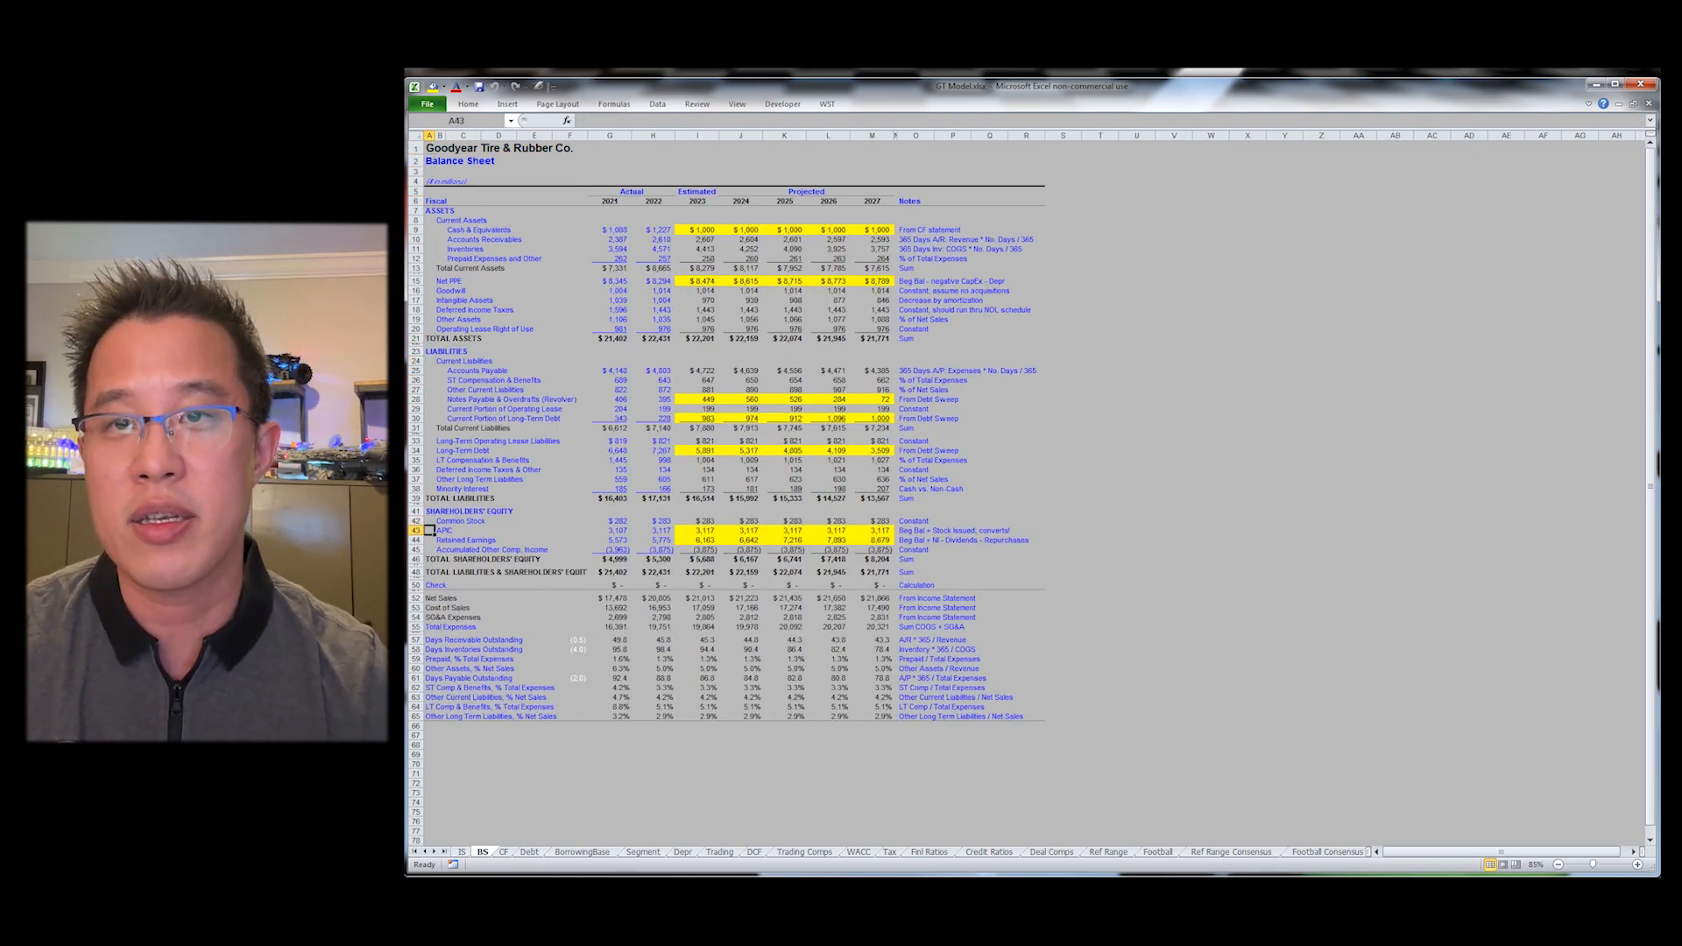
pyautogui.press('Down')
pyautogui.press('Right')
pyautogui.press('Right')
pyautogui.press('Right')
pyautogui.press('Right')
pyautogui.press('Right')
pyautogui.press('Right')
pyautogui.press('Right')
pyautogui.press('Right')
pyautogui.press('Right')
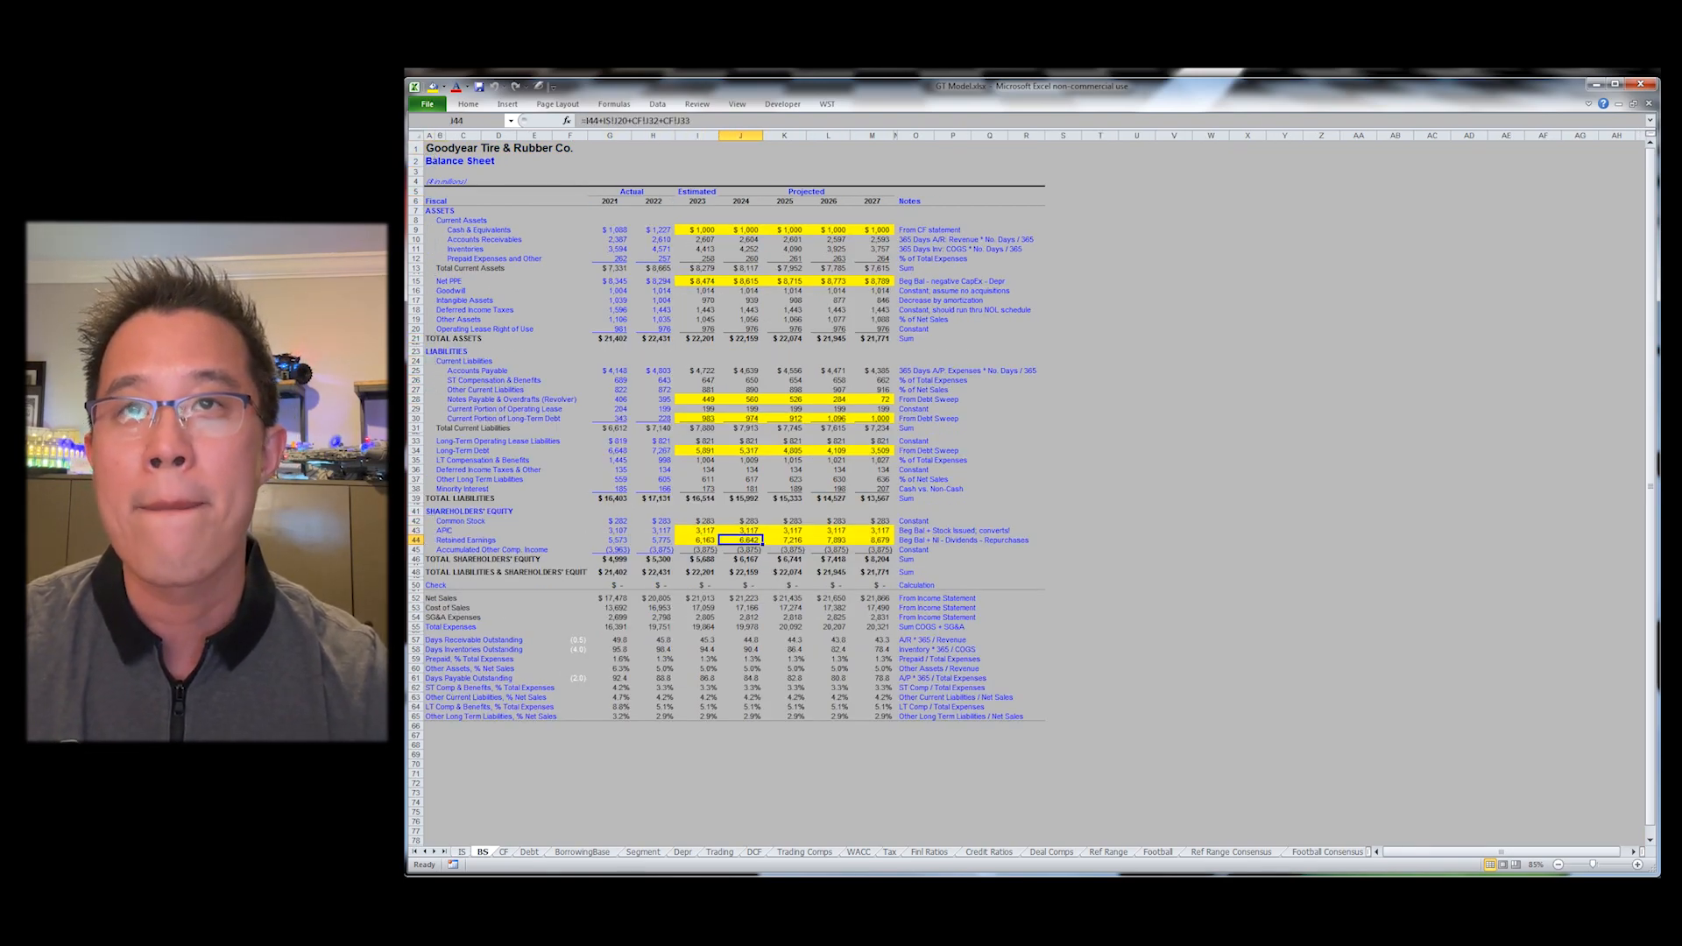
pyautogui.press('Left')
pyautogui.press('F2')
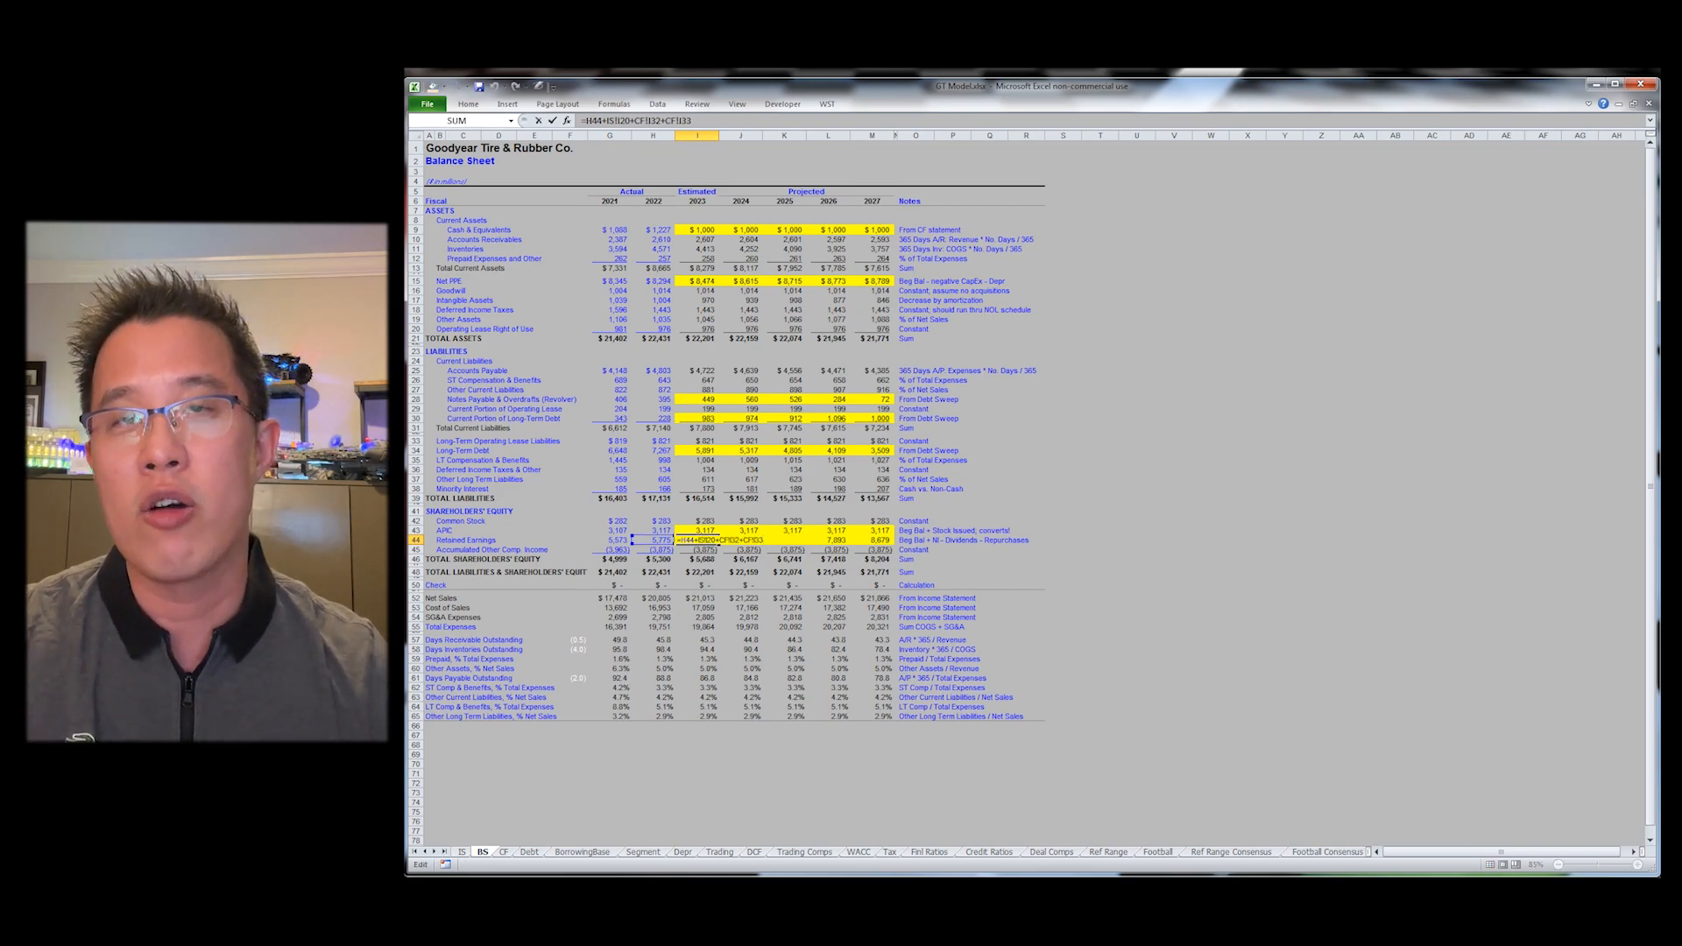
pyautogui.press('Escape')
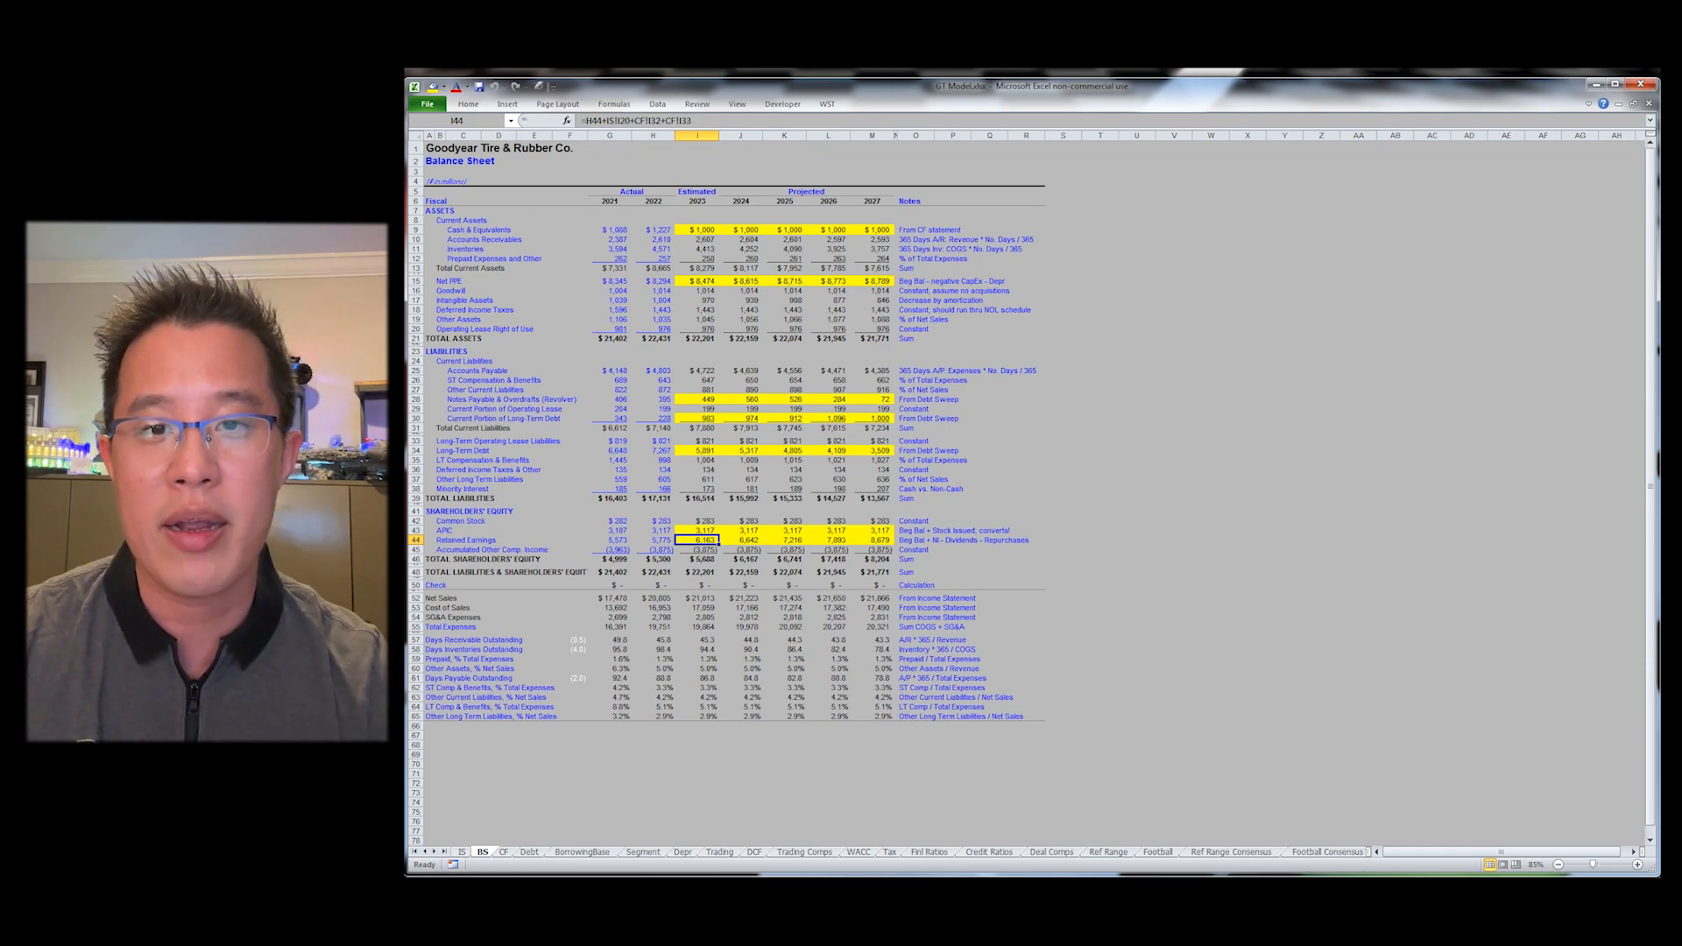
# Step: Trace the precedents of I44 with WST Trace Precedents, previewing each precedent cell
pyautogui.hotkey('ctrl', '[')
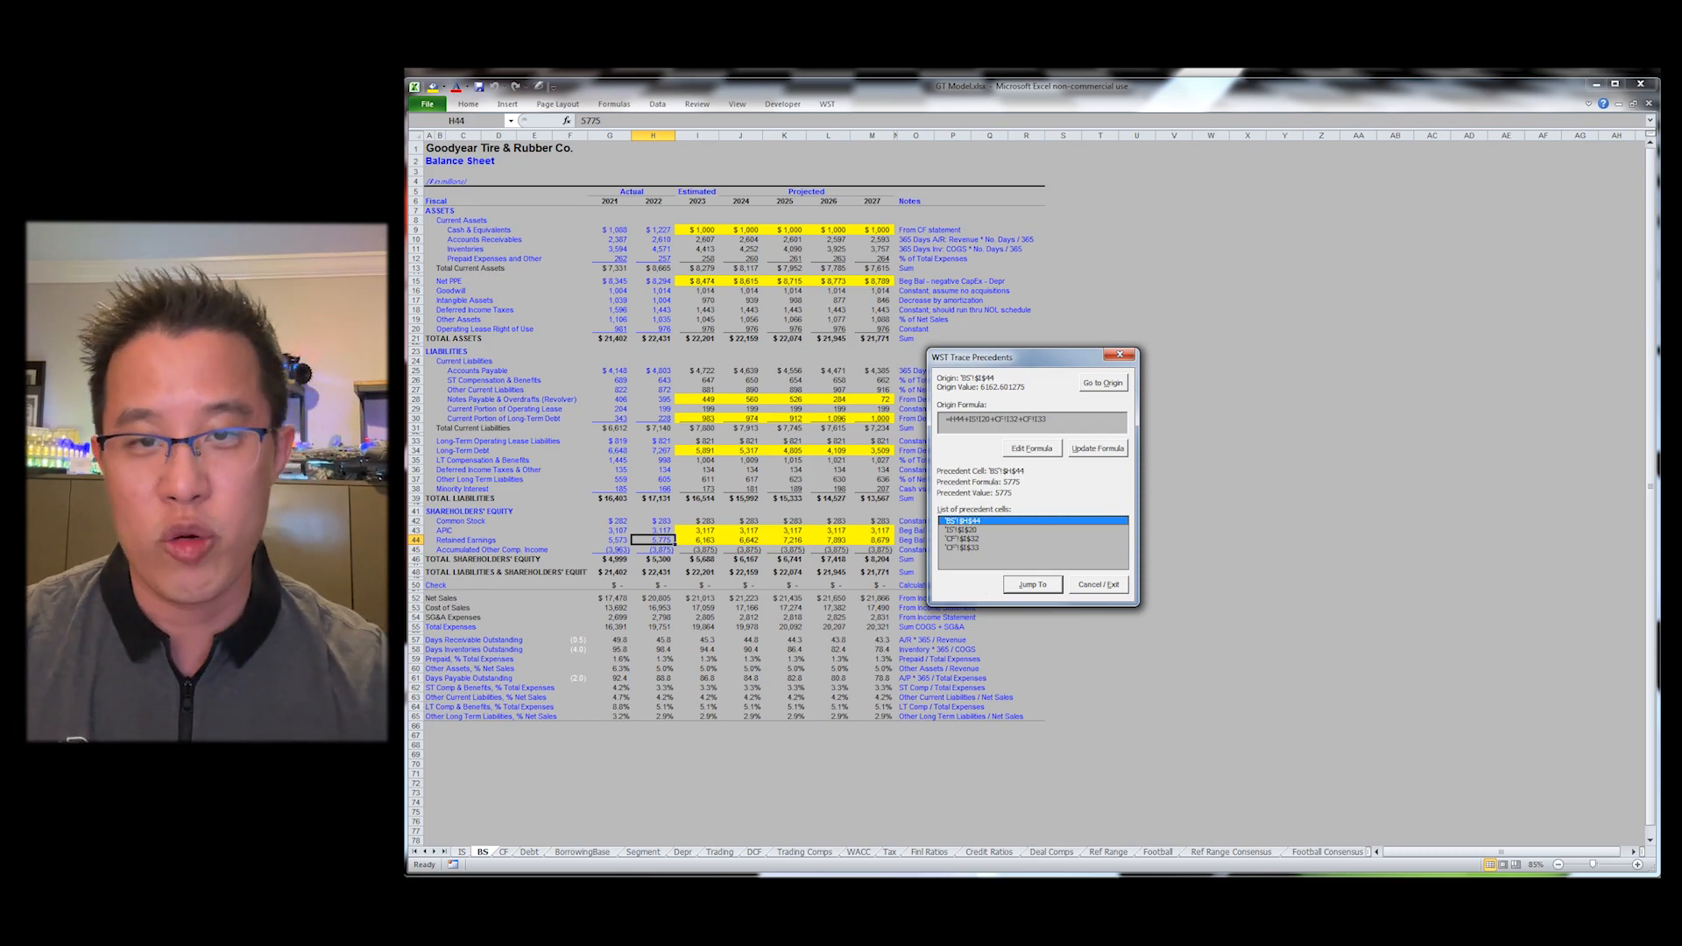
pyautogui.press('Down')
pyautogui.press('Down')
pyautogui.press('Down')
pyautogui.press('Up')
pyautogui.press('Up')
pyautogui.press('Up')
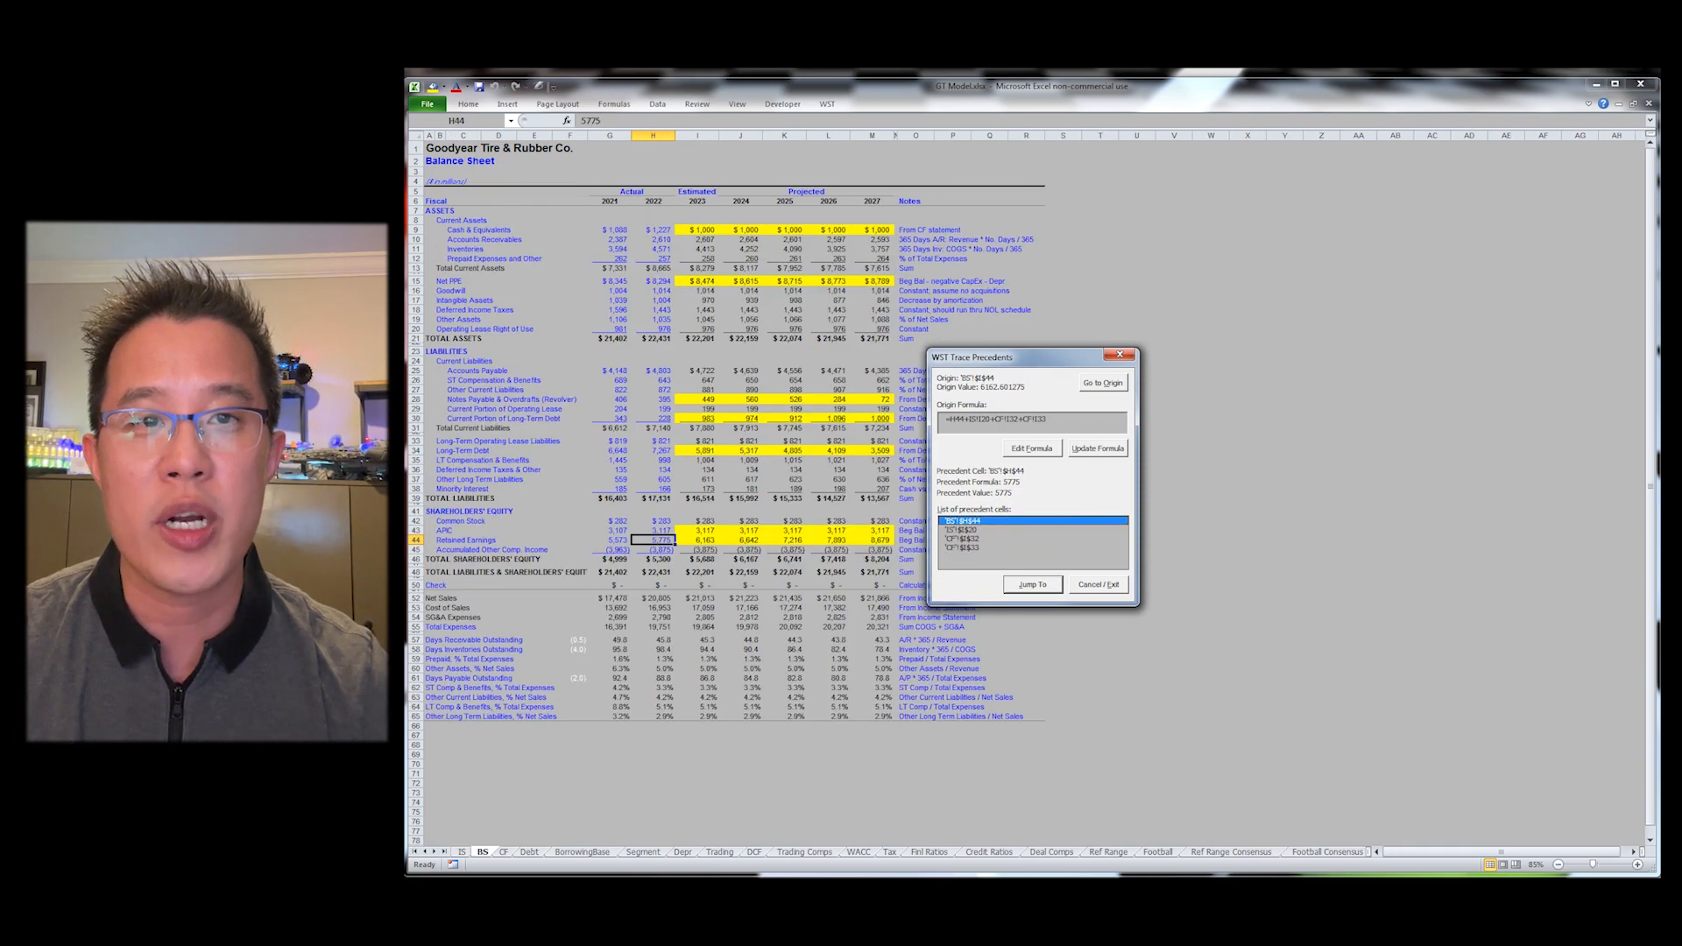
pyautogui.click(988, 548)
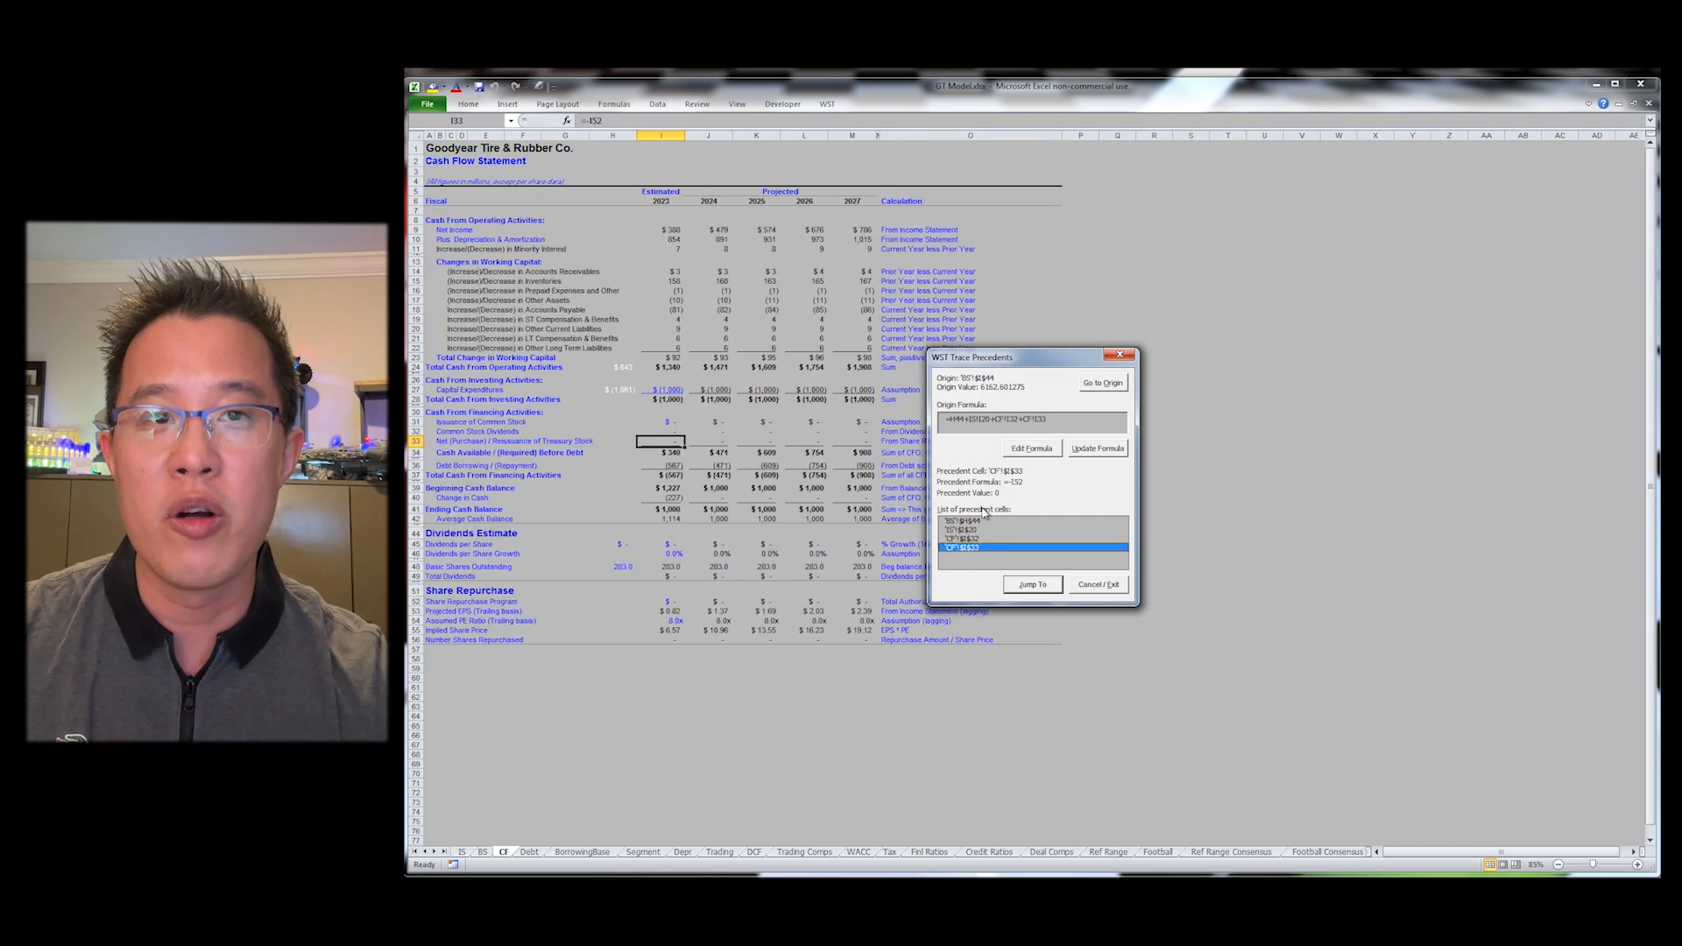
pyautogui.press('Up')
pyautogui.press('Up')
pyautogui.press('Up')
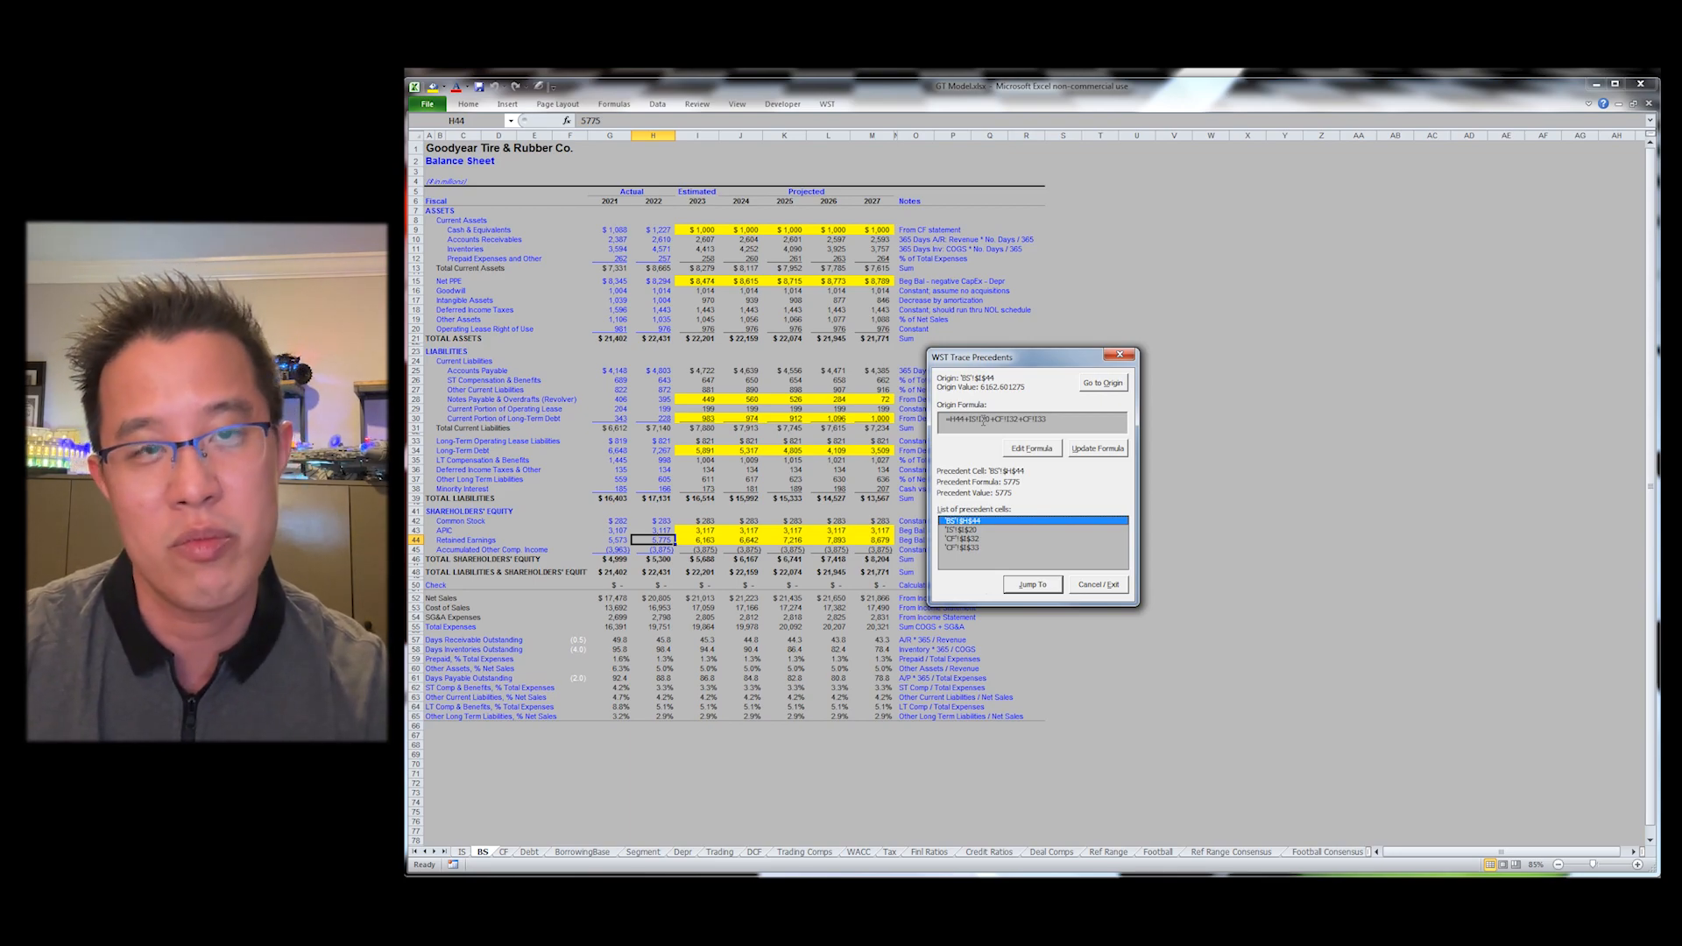
pyautogui.press('Escape')
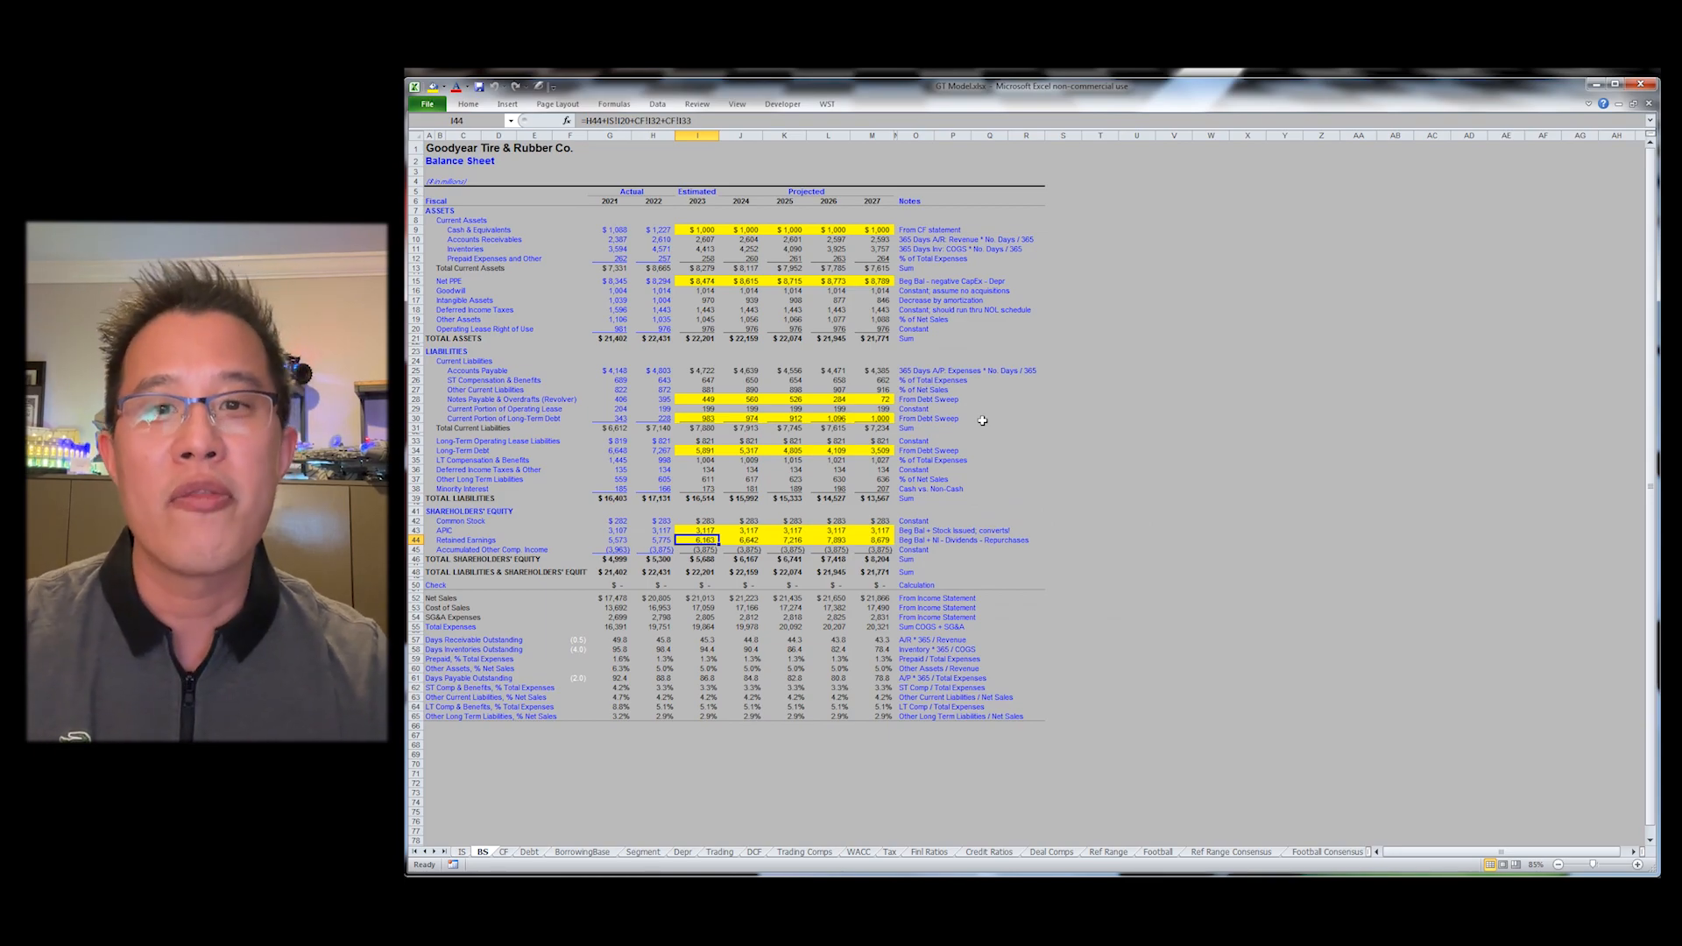
# Step: Group the worksheets, select all cells and turn their font red
pyautogui.hotkey('ctrl', 'Home')
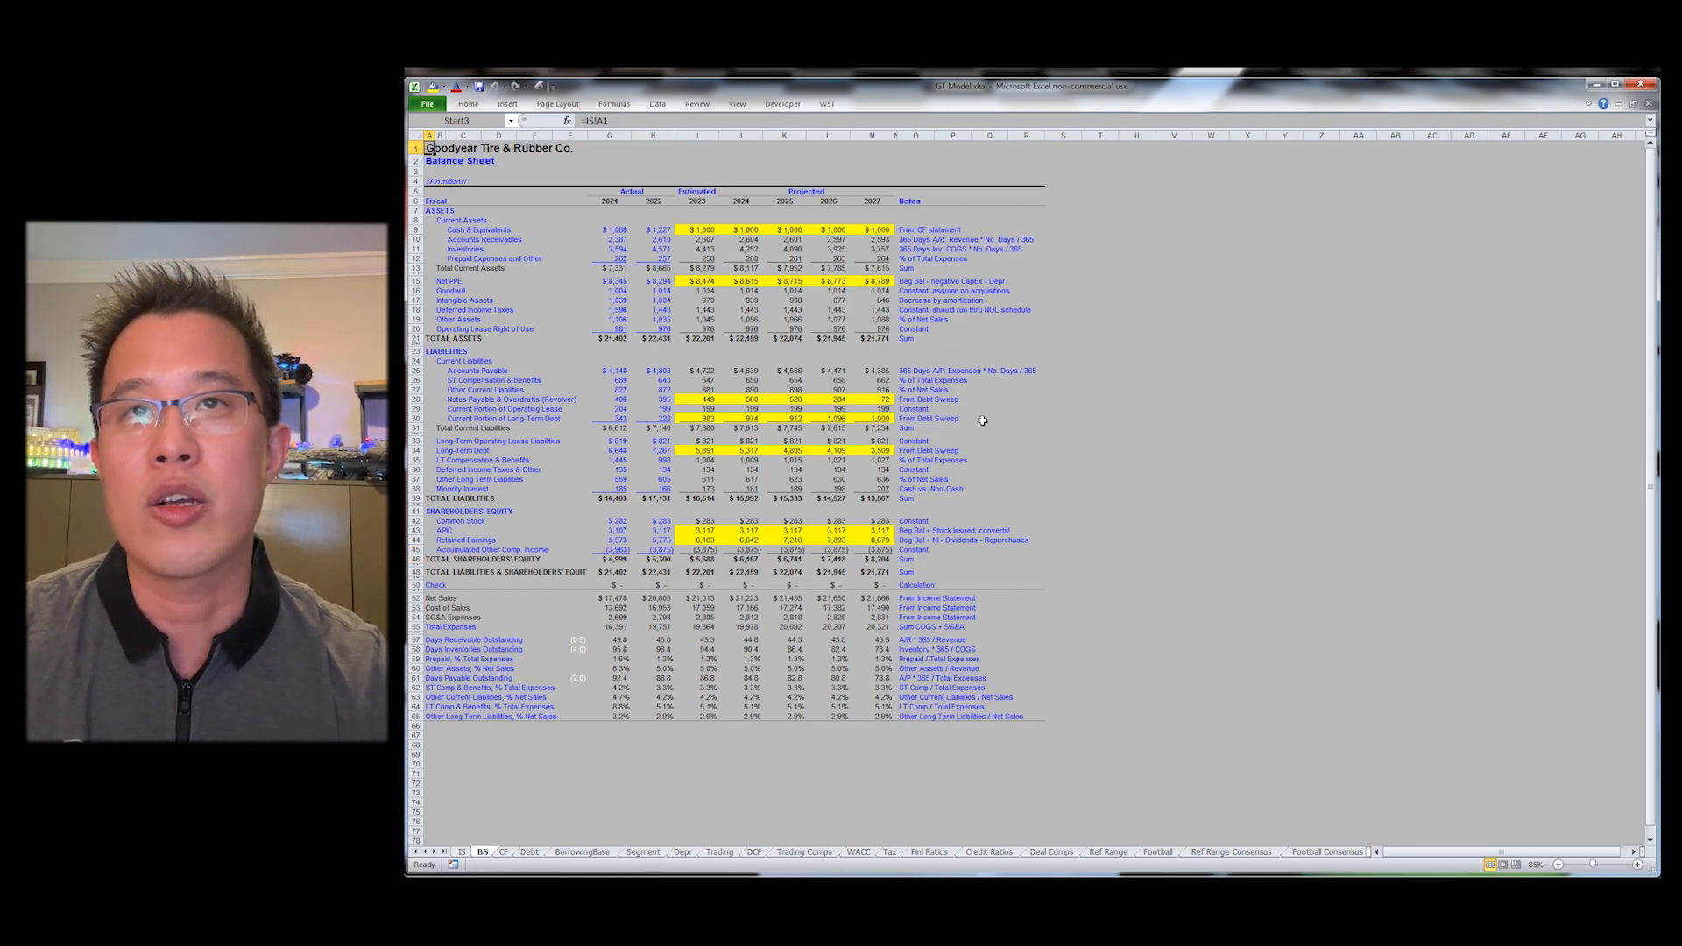
pyautogui.hotkey('ctrl', 'shift', 'pagedown')
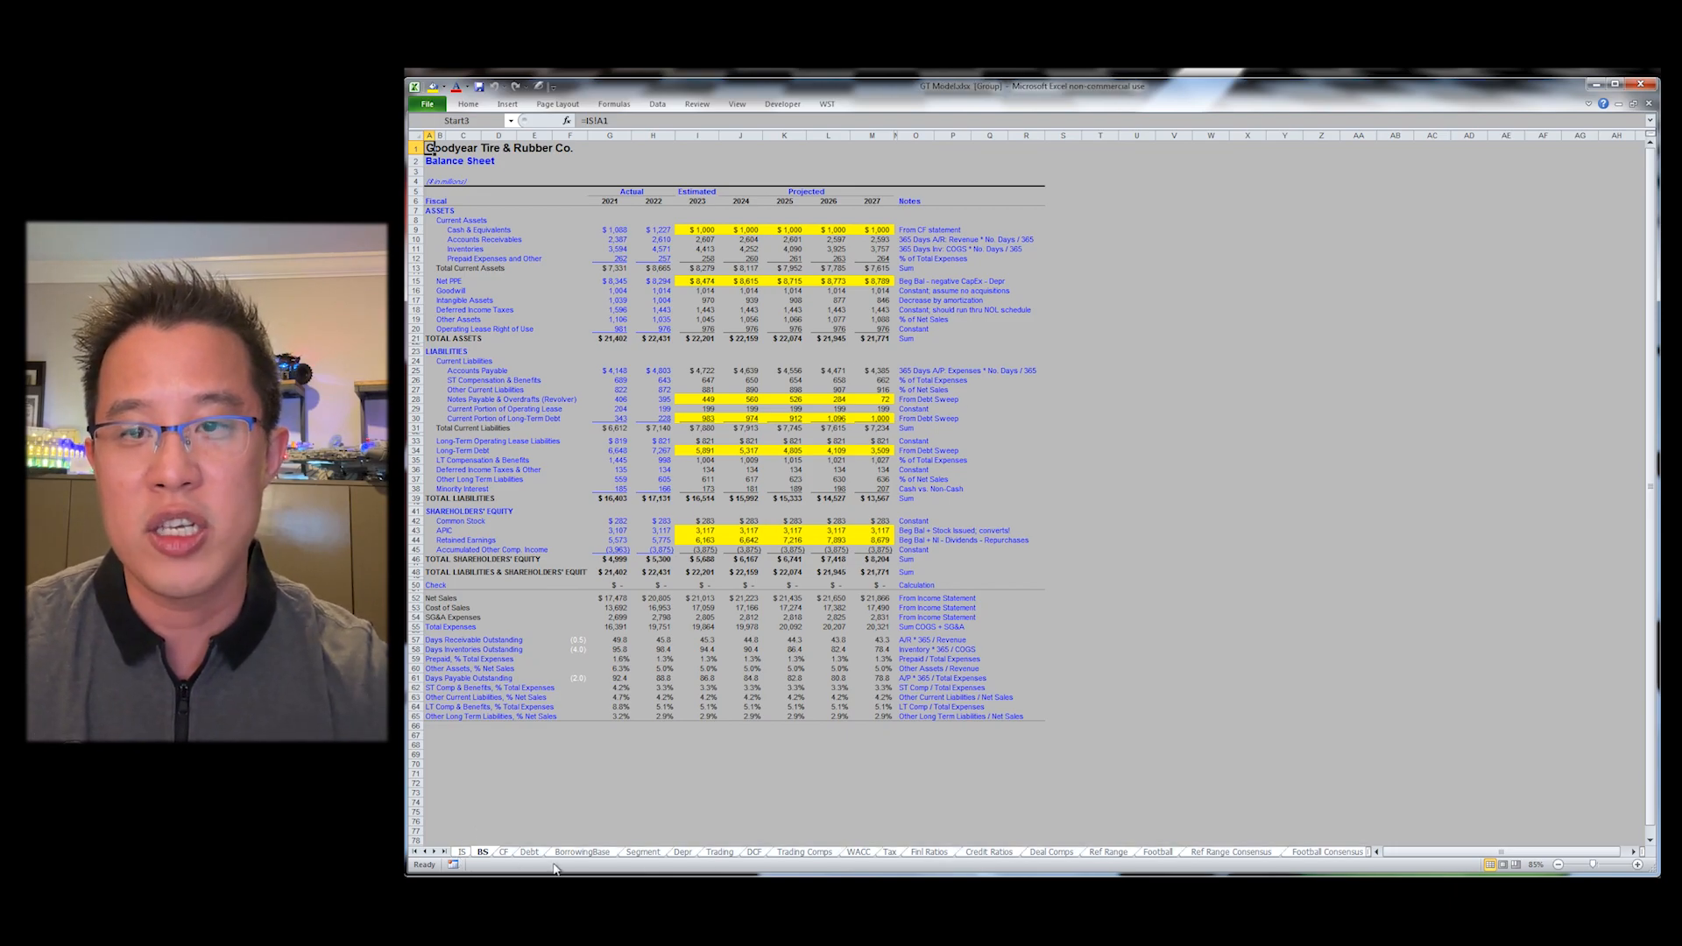
pyautogui.hotkey('ctrl', 'a')
pyautogui.hotkey('alt', '2')
# Step: Page through the workbook's worksheets back to the Income Statement
pyautogui.hotkey('ctrl', 'pagedown')
pyautogui.hotkey('ctrl', 'pagedown')
pyautogui.hotkey('ctrl', 'pagedown')
pyautogui.hotkey('ctrl', 'pagedown')
pyautogui.hotkey('ctrl', 'pagedown')
pyautogui.hotkey('ctrl', 'pagedown')
pyautogui.hotkey('ctrl', 'pagedown')
pyautogui.hotkey('ctrl', 'pagedown')
pyautogui.hotkey('ctrl', 'pagedown')
pyautogui.hotkey('ctrl', 'pagedown')
pyautogui.hotkey('ctrl', 'pagedown')
pyautogui.hotkey('ctrl', 'pagedown')
pyautogui.hotkey('ctrl', 'pagedown')
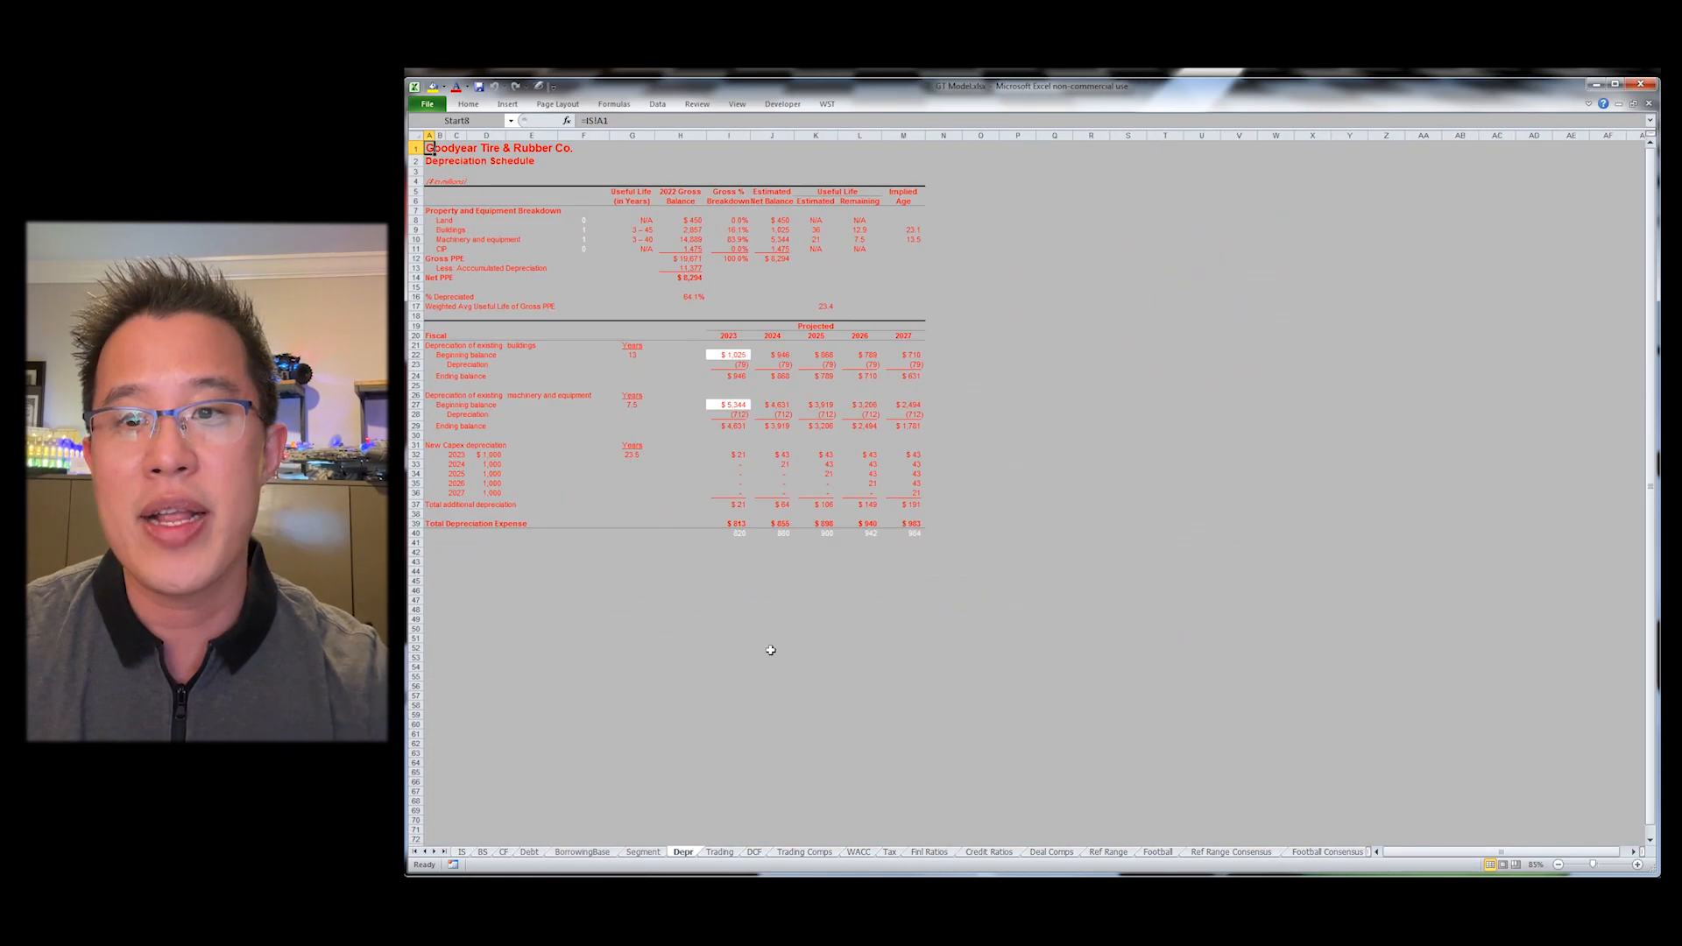
pyautogui.hotkey('ctrl', 'pagedown')
pyautogui.hotkey('ctrl', 'pagedown')
pyautogui.hotkey('ctrl', 'pagedown')
pyautogui.hotkey('ctrl', 'pagedown')
pyautogui.hotkey('ctrl', 'pagedown')
pyautogui.hotkey('ctrl', 'pagedown')
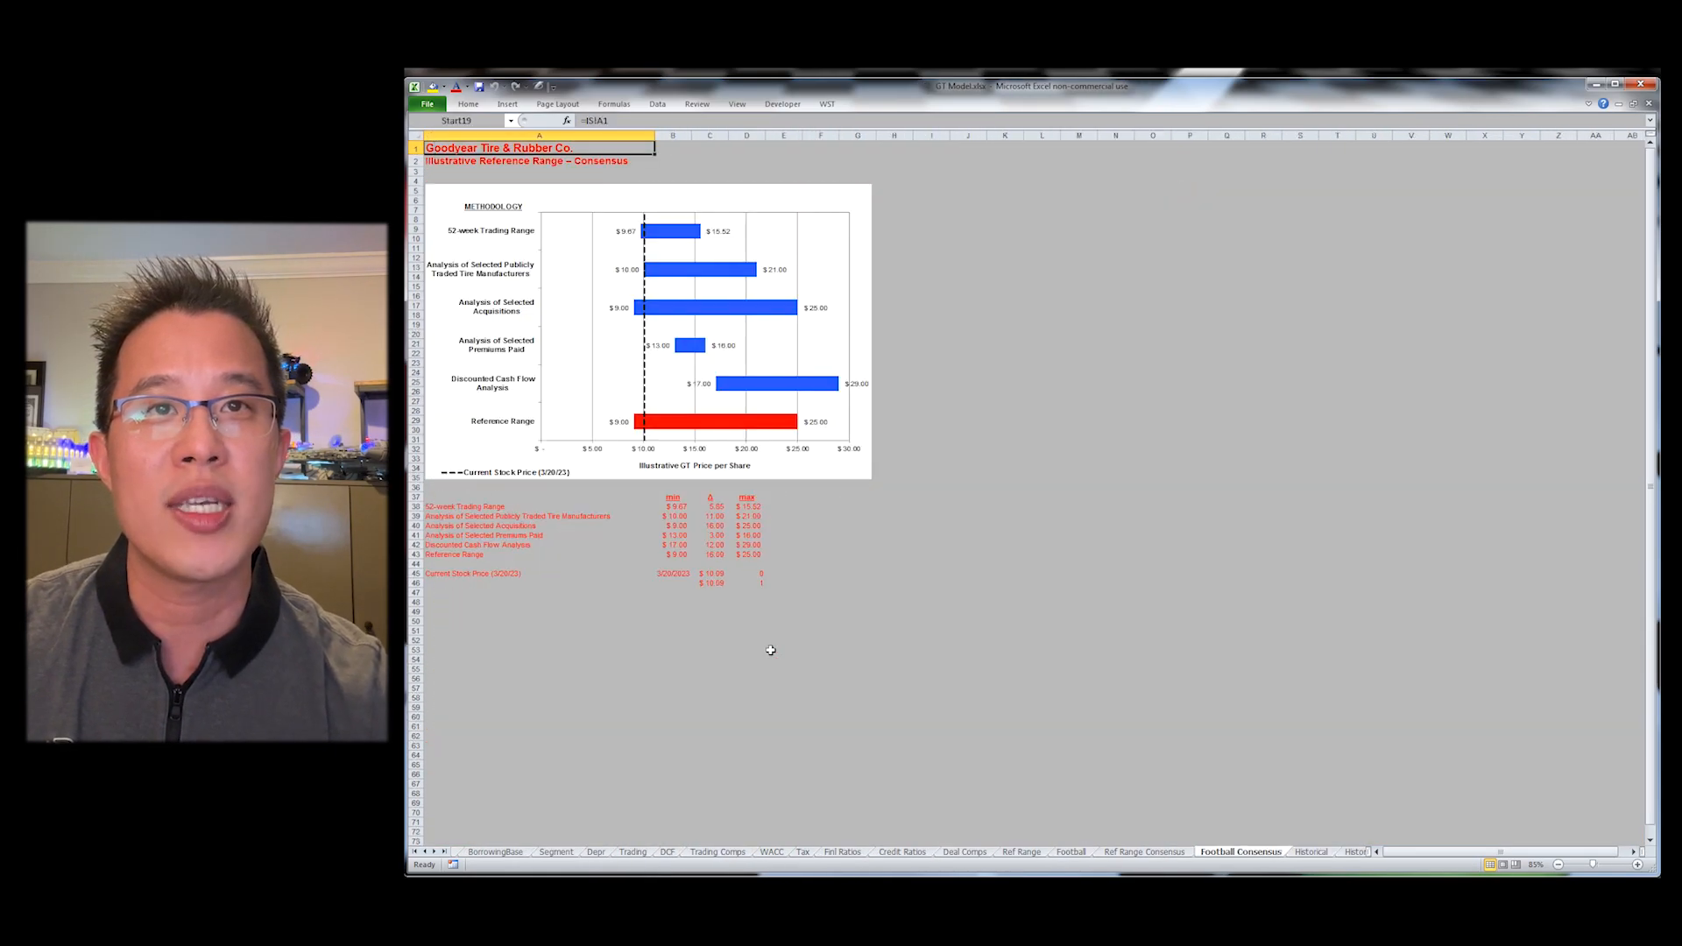
pyautogui.hotkey('ctrl', 'pagedown')
pyautogui.hotkey('ctrl', 'pagedown')
pyautogui.hotkey('ctrl', 'pageup')
pyautogui.hotkey('ctrl', 'pageup')
pyautogui.hotkey('ctrl', 'pageup')
pyautogui.hotkey('ctrl', 'pageup')
pyautogui.hotkey('ctrl', 'pageup')
pyautogui.hotkey('ctrl', 'pageup')
pyautogui.hotkey('ctrl', 'pageup')
pyautogui.hotkey('ctrl', 'pageup')
pyautogui.hotkey('ctrl', 'pageup')
pyautogui.hotkey('ctrl', 'pageup')
pyautogui.hotkey('ctrl', 'pageup')
pyautogui.hotkey('ctrl', 'pageup')
pyautogui.hotkey('ctrl', 'pageup')
pyautogui.hotkey('ctrl', 'pageup')
pyautogui.hotkey('ctrl', 'pageup')
pyautogui.hotkey('ctrl', 'pageup')
pyautogui.hotkey('ctrl', 'pageup')
pyautogui.hotkey('ctrl', 'pageup')
pyautogui.hotkey('ctrl', 'pageup')
pyautogui.hotkey('ctrl', 'pageup')
pyautogui.hotkey('ctrl', 'pageup')
pyautogui.hotkey('ctrl', 'pageup')
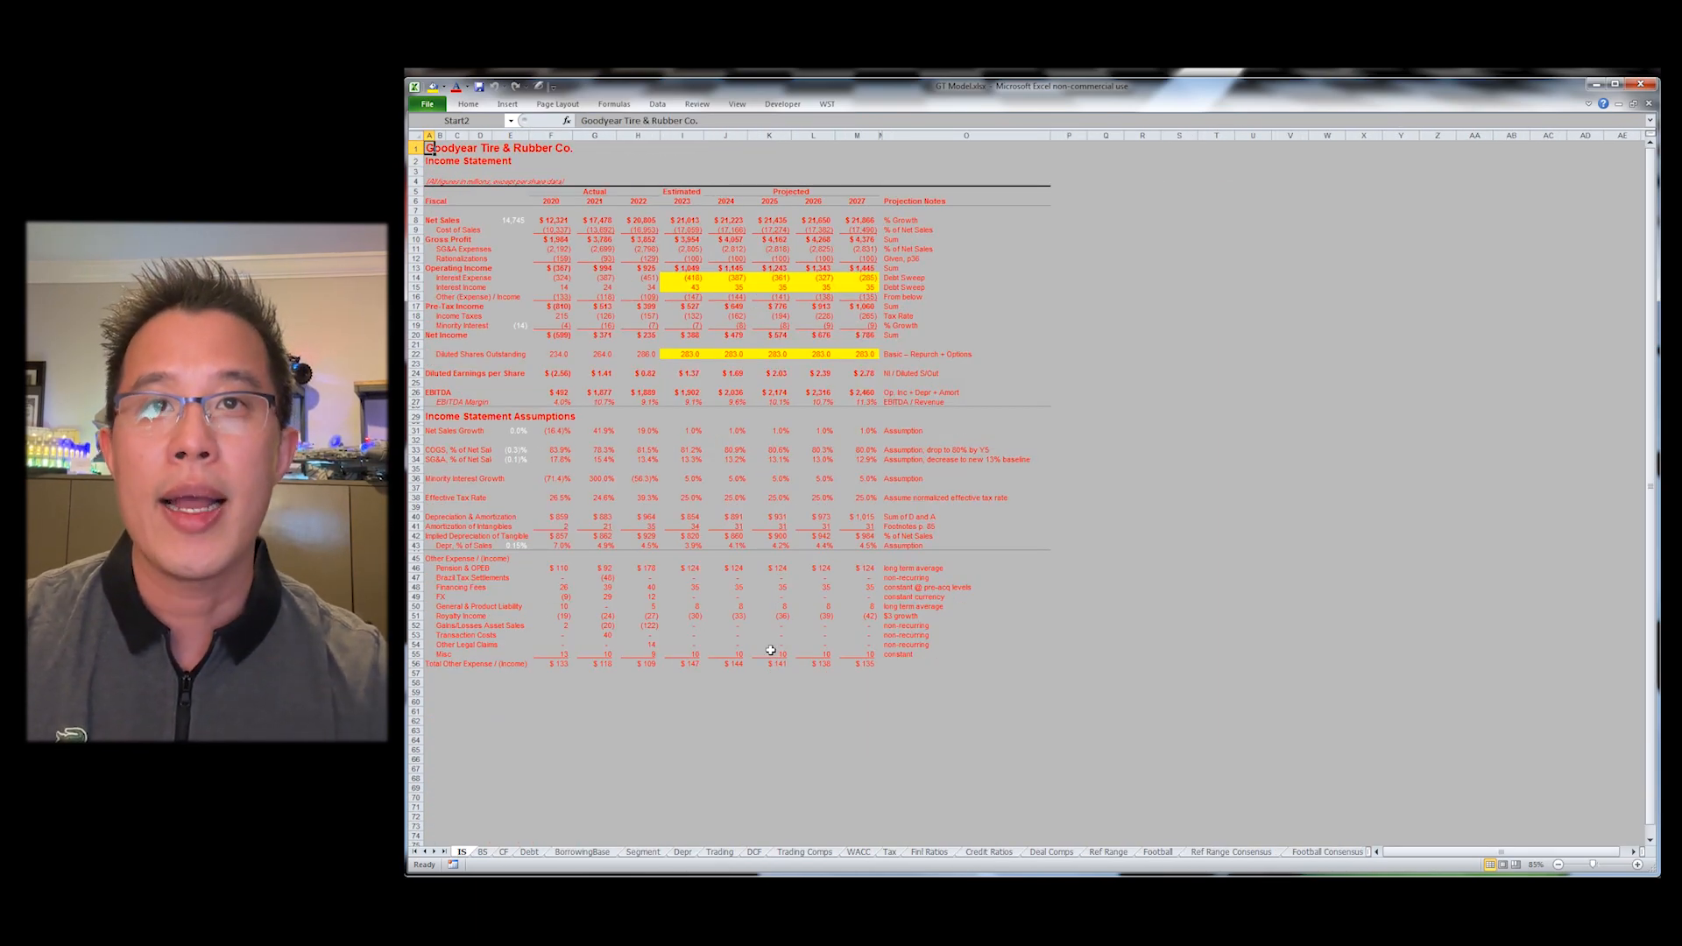
pyautogui.hotkey('ctrl', 'pagedown')
pyautogui.hotkey('ctrl', 'pagedown')
pyautogui.hotkey('ctrl', 'pagedown')
pyautogui.hotkey('ctrl', 'pagedown')
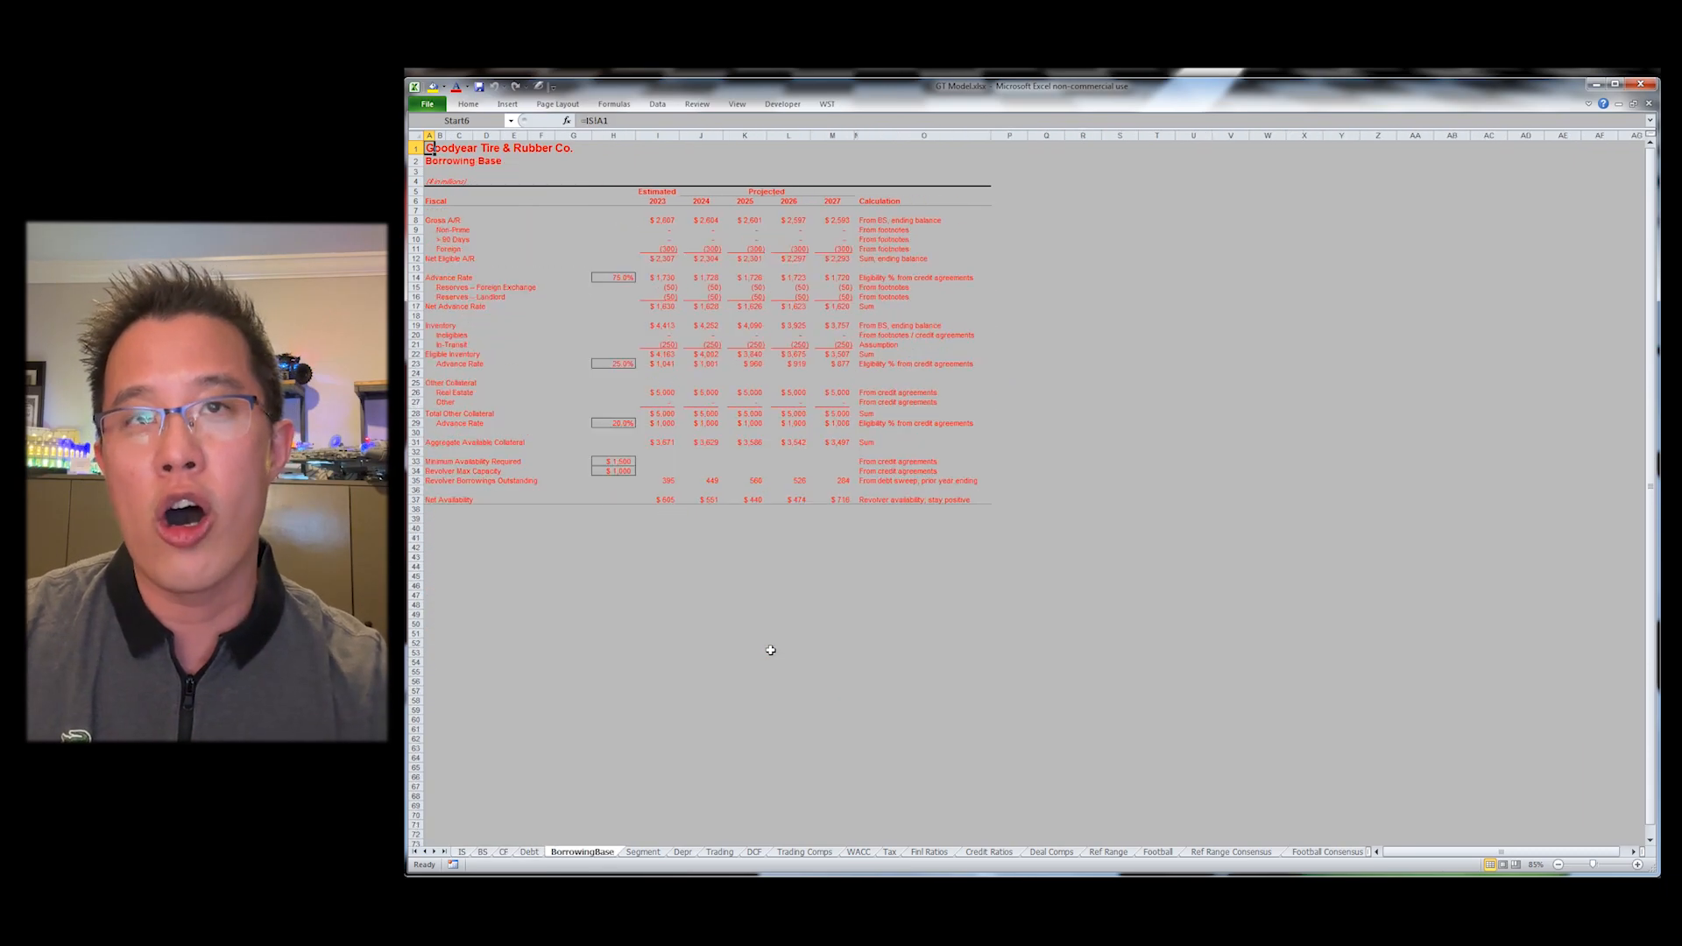
pyautogui.hotkey('ctrl', 'pageup')
pyautogui.hotkey('ctrl', 'pageup')
pyautogui.hotkey('ctrl', 'pageup')
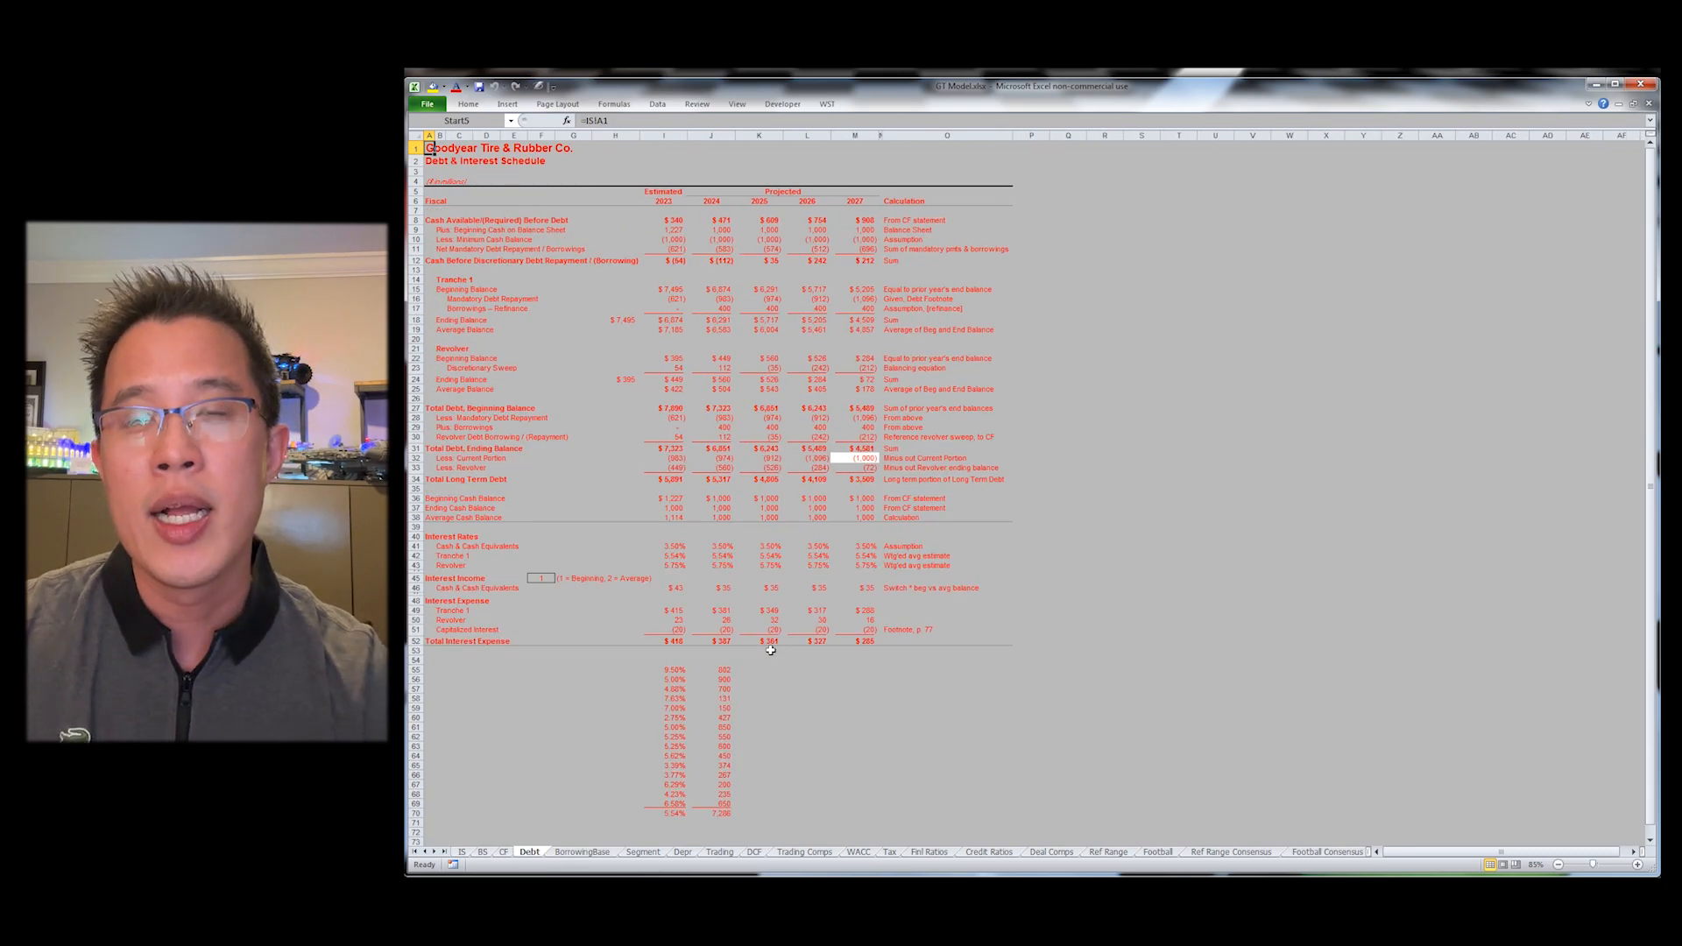
pyautogui.hotkey('ctrl', 'pageup')
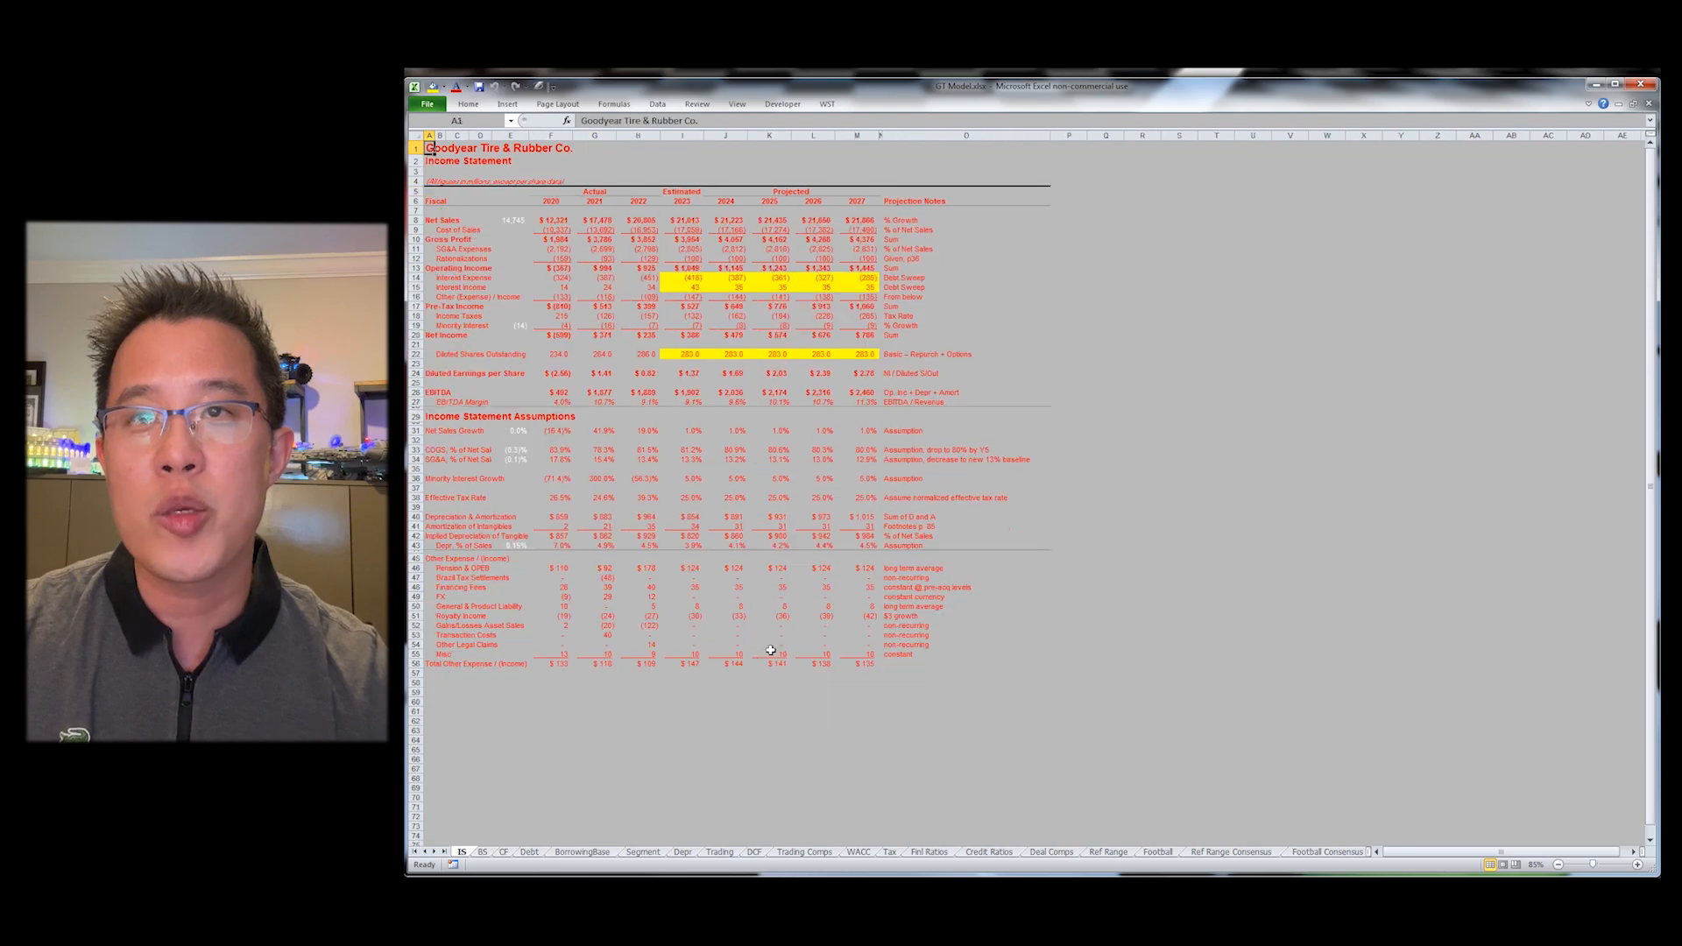
# Step: Apply the WST blue font to F8 and the WST black font to F9 on the Income Statement
pyautogui.press('Down')
pyautogui.hotkey('ctrl', 'Right')
pyautogui.press('Right')
pyautogui.press('Down')
pyautogui.hotkey('ctrl', 'shift', 'b')
pyautogui.press('Down')
pyautogui.hotkey('ctrl', 'shift', 'k')
pyautogui.press('Up')
pyautogui.press('Up')
pyautogui.press('F2')
pyautogui.press('Escape')
pyautogui.hotkey('alt', 'y')
pyautogui.press('Escape')
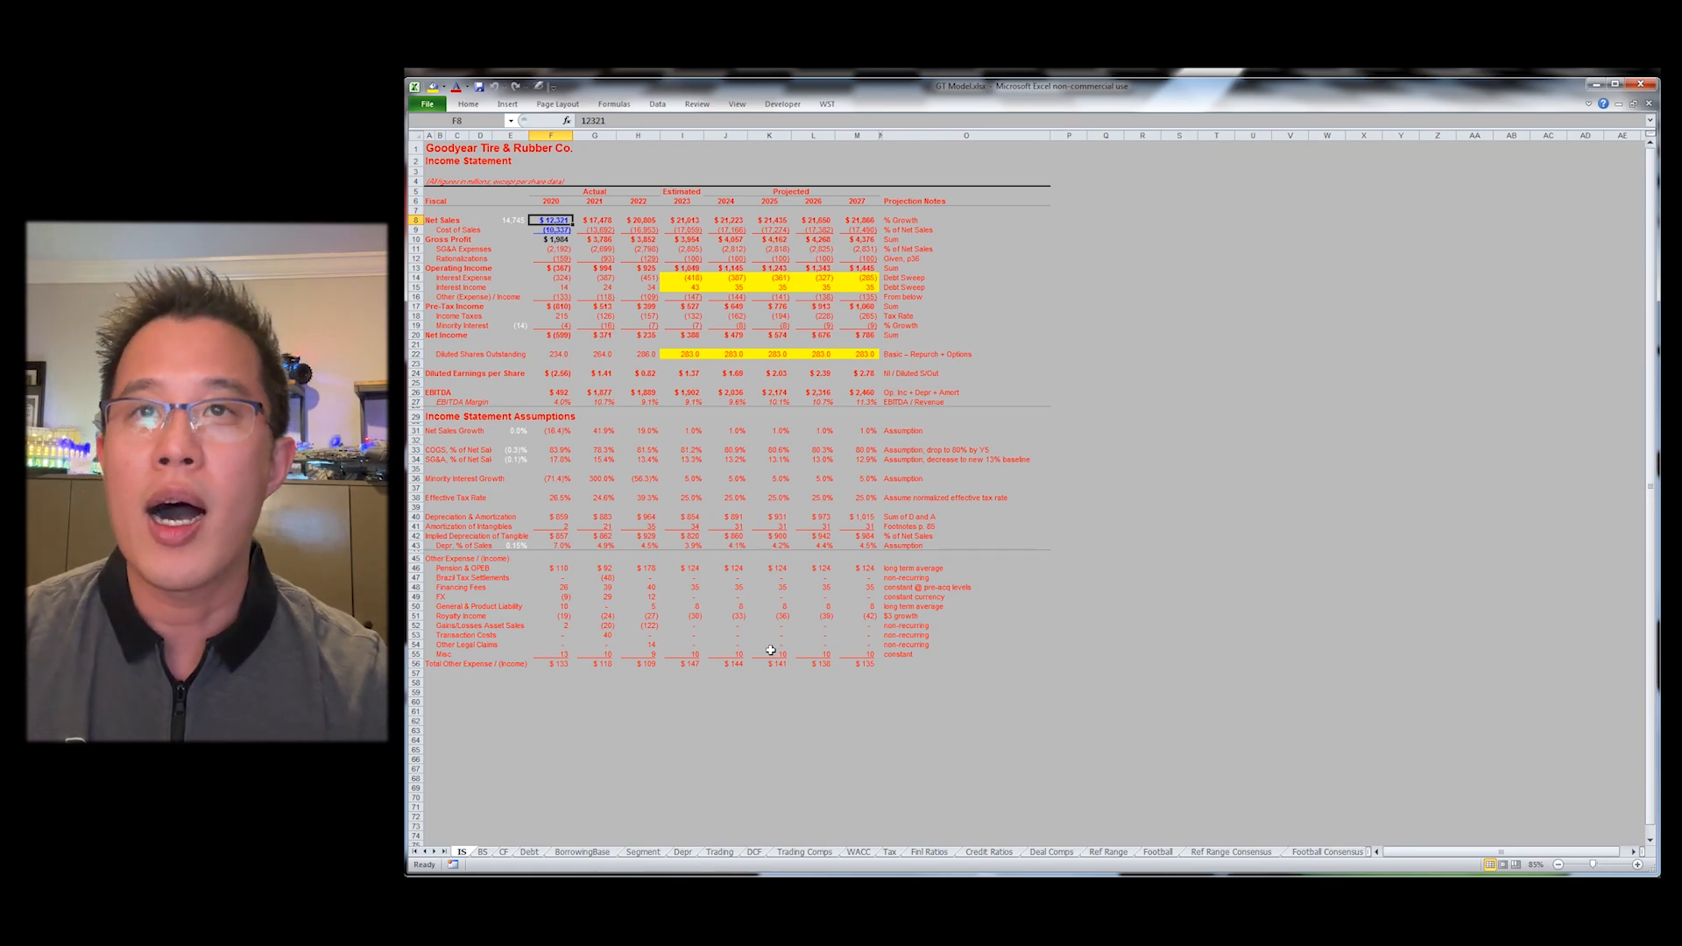
# Step: Auto-color the Income Statement's hardcodes blue and formulas black with the WST Auditing tool
pyautogui.press('alt')
pyautogui.press('y')
pyautogui.press('a')
pyautogui.press('Down')
pyautogui.press('Down')
pyautogui.press('Down')
pyautogui.press('Down')
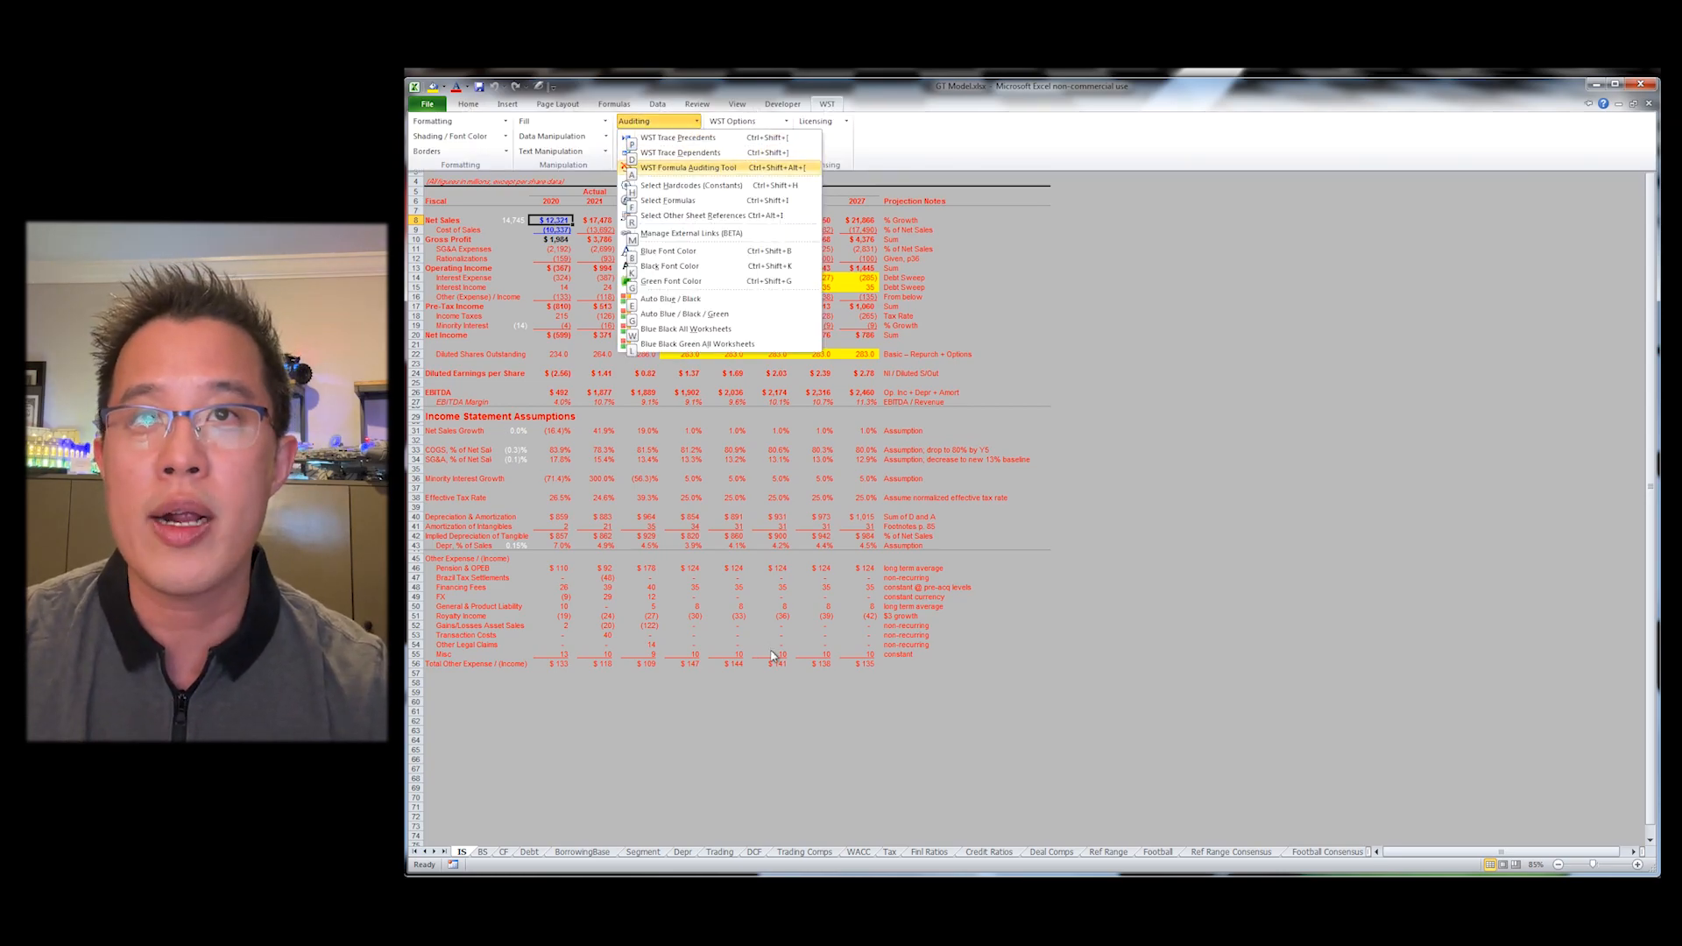
pyautogui.press('Up')
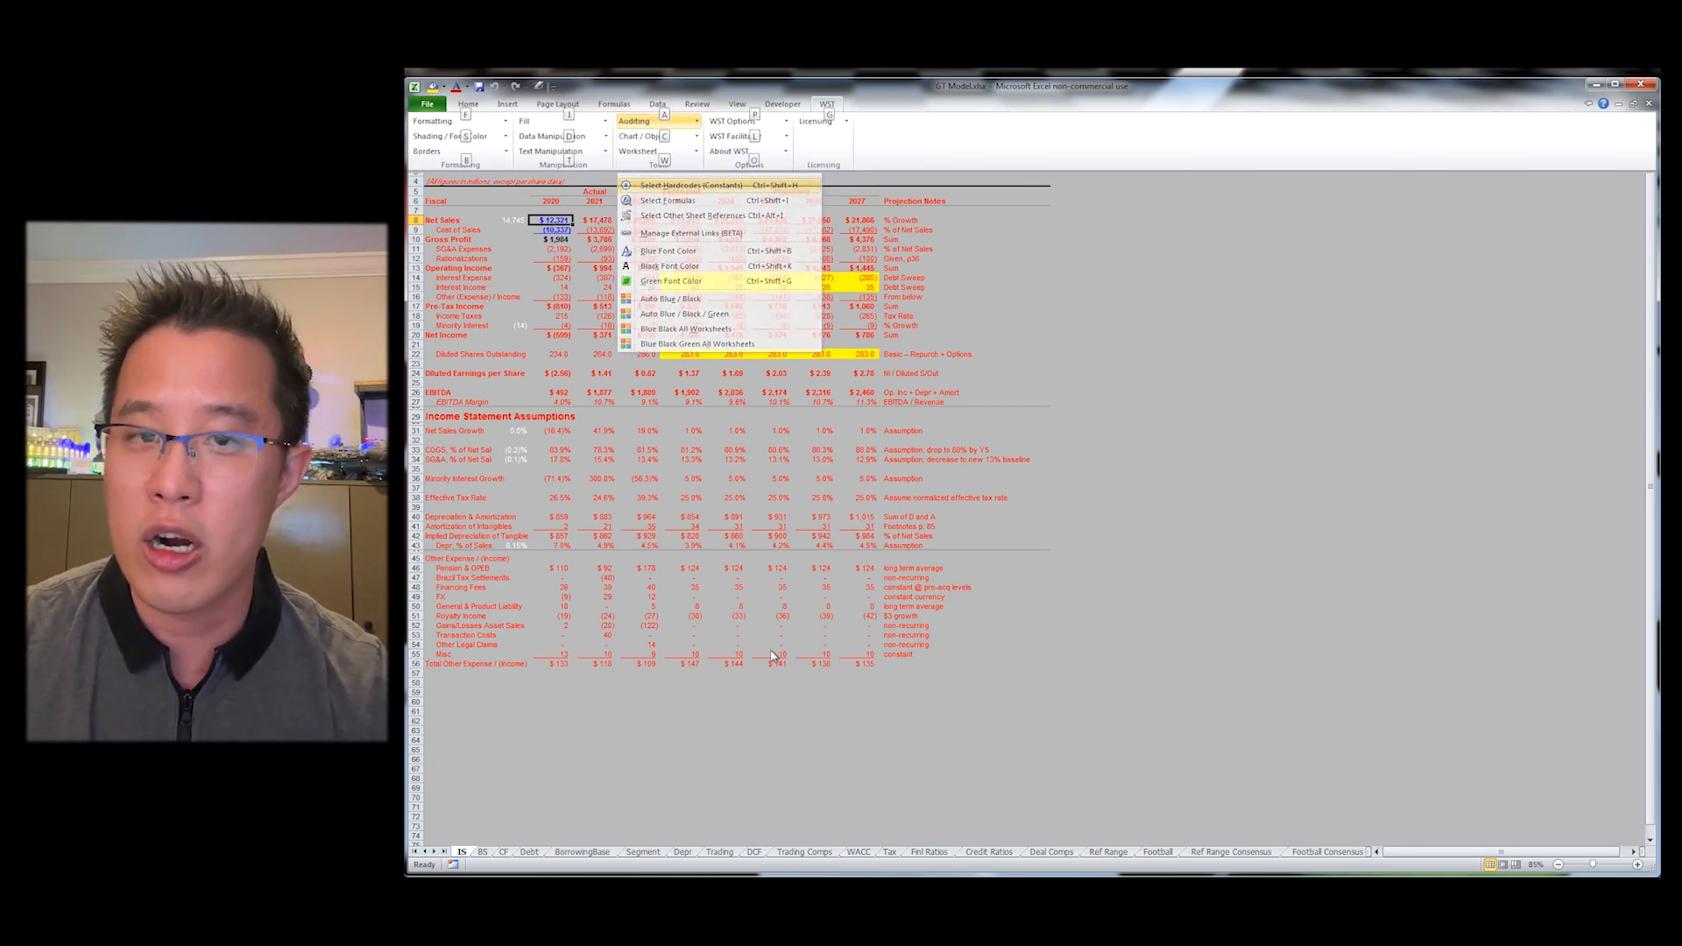
pyautogui.press('Return')
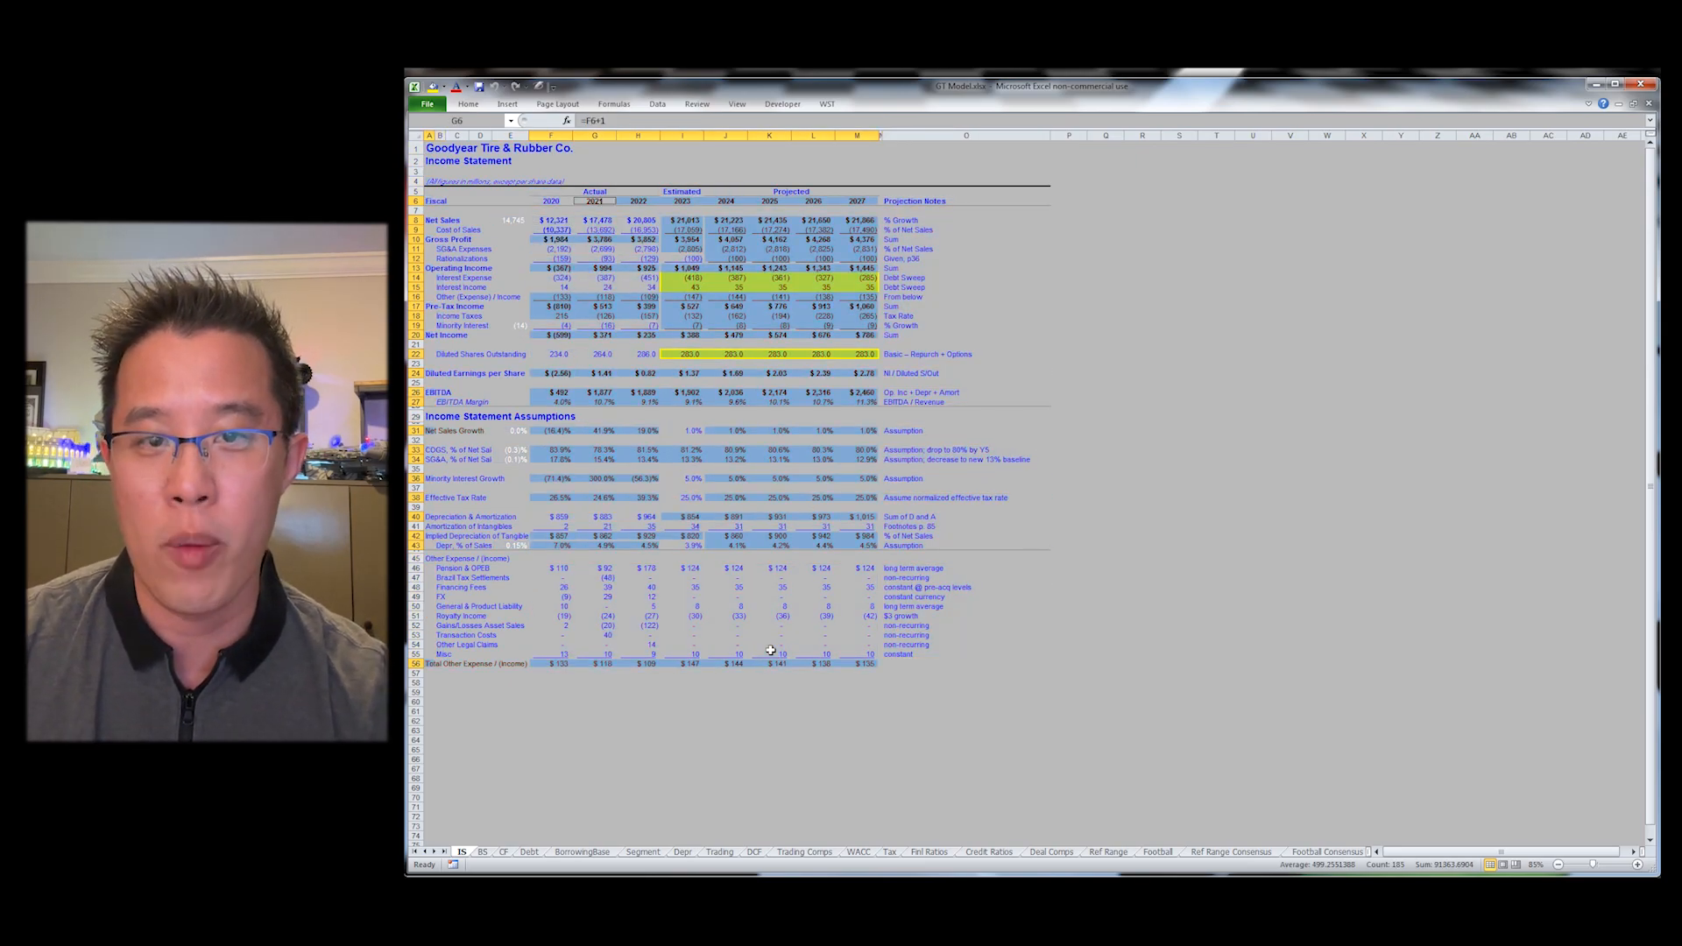
# Step: Auto-color hardcodes blue and formulas black across all worksheets with the WST Blue Black All Worksheets tool
pyautogui.hotkey('ctrl', 'pagedown')
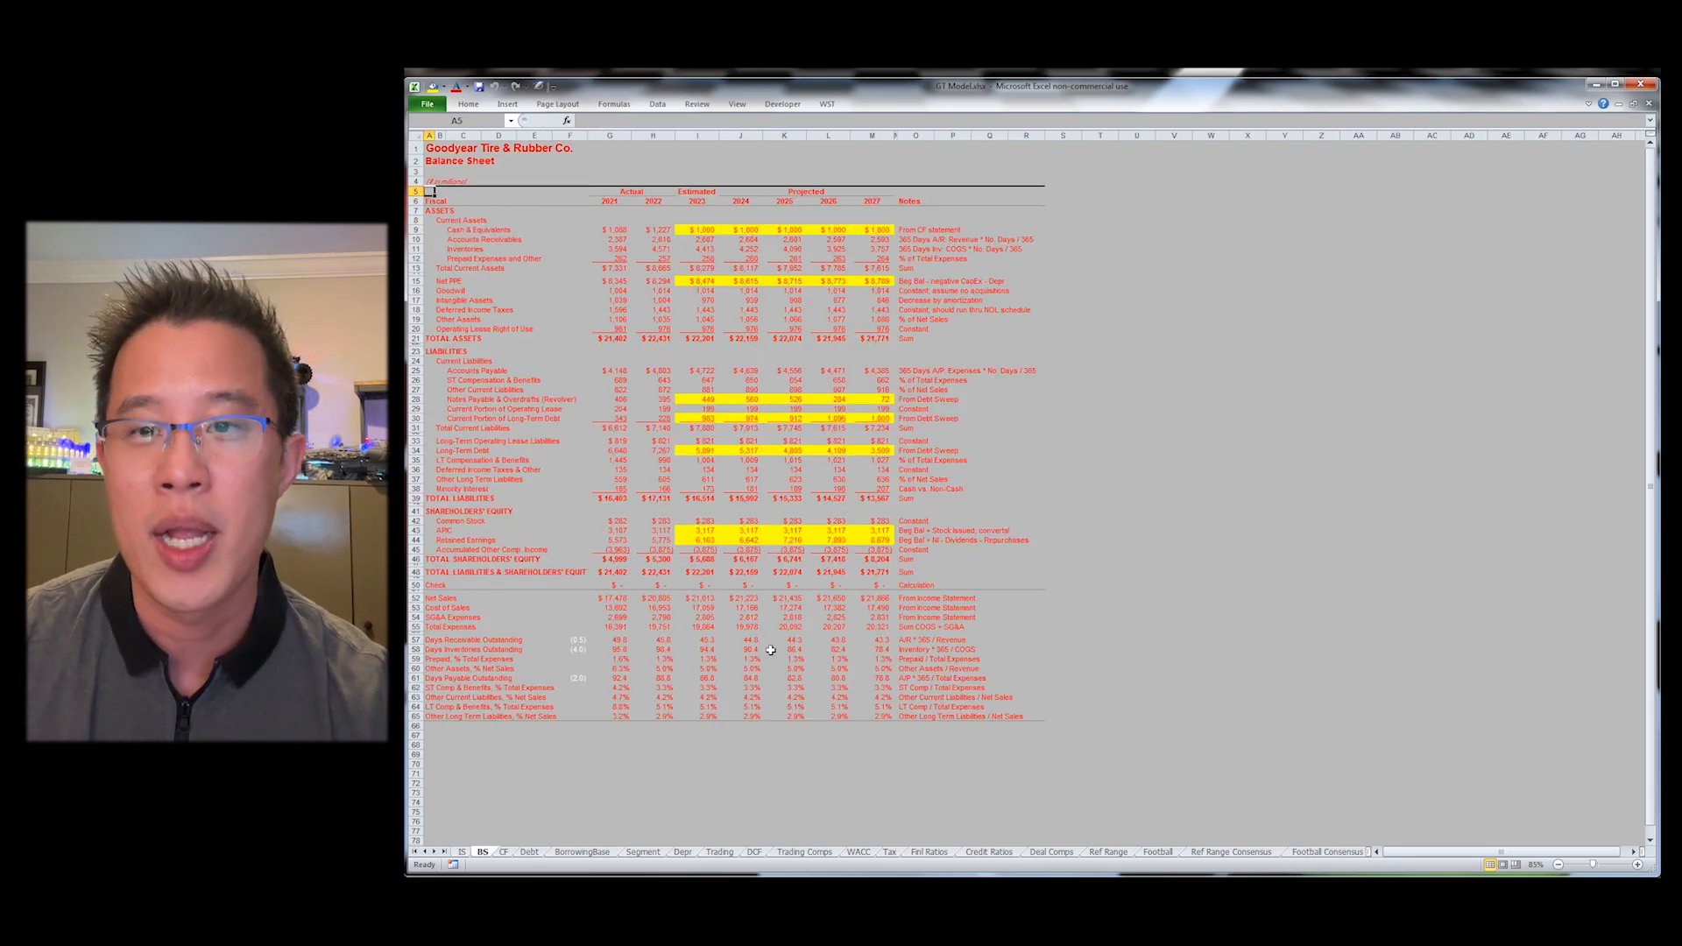
pyautogui.press('alt')
pyautogui.press('y')
pyautogui.press('a')
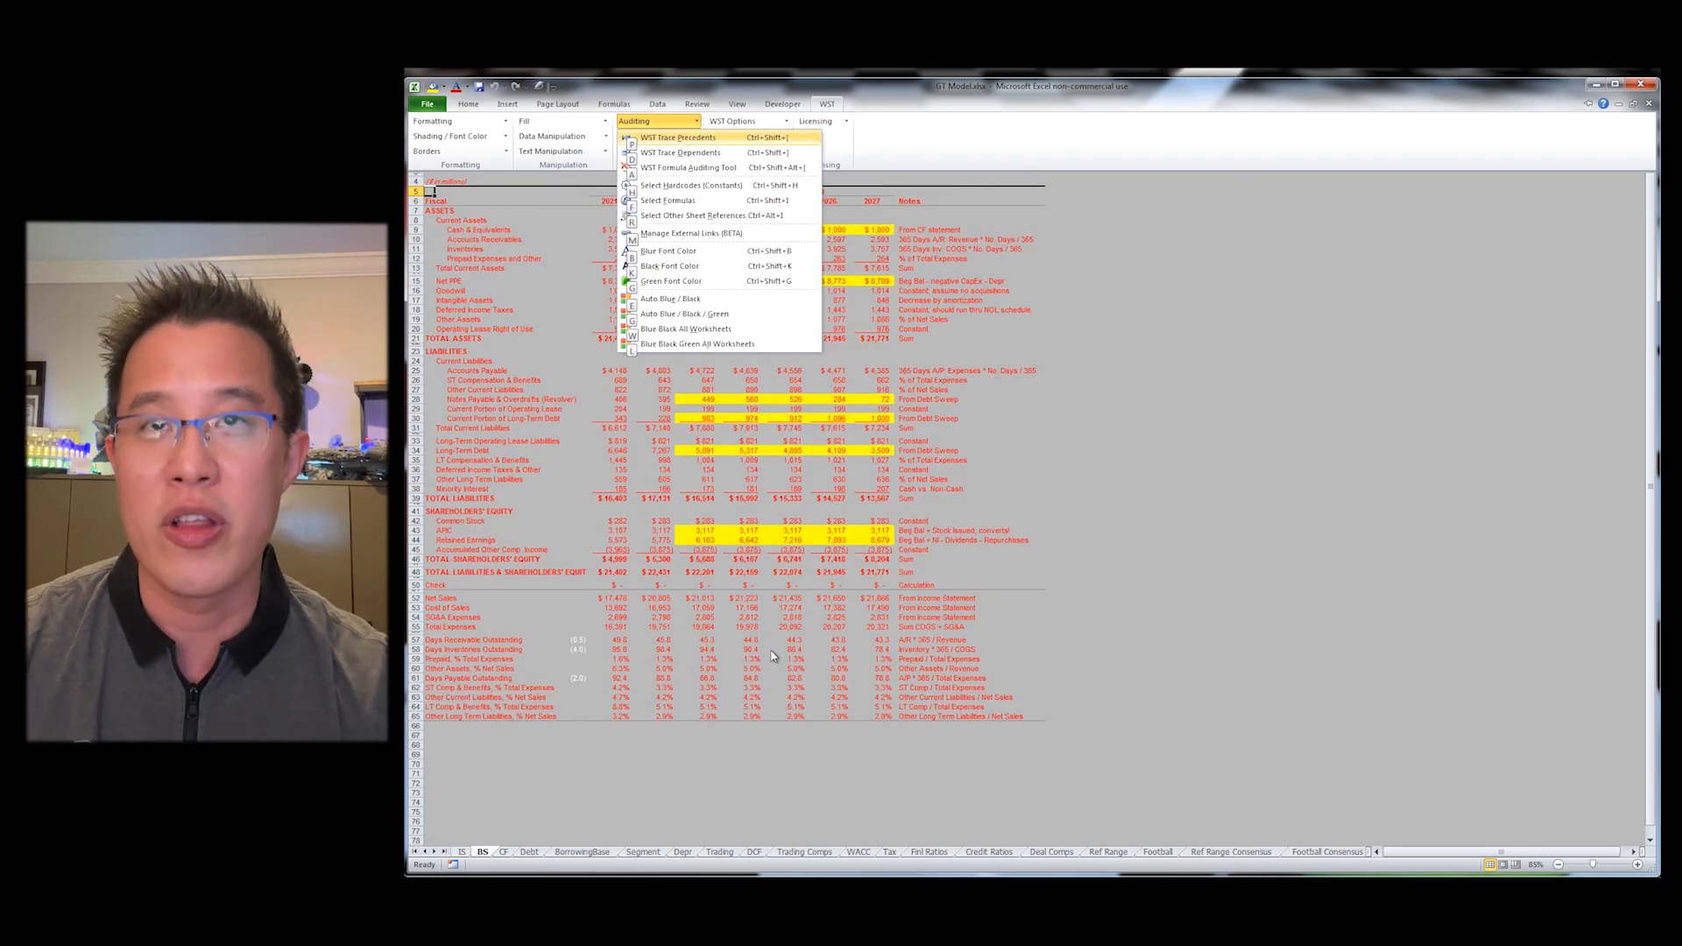
pyautogui.press('Up')
pyautogui.press('Up')
pyautogui.press('Up')
pyautogui.press('Down')
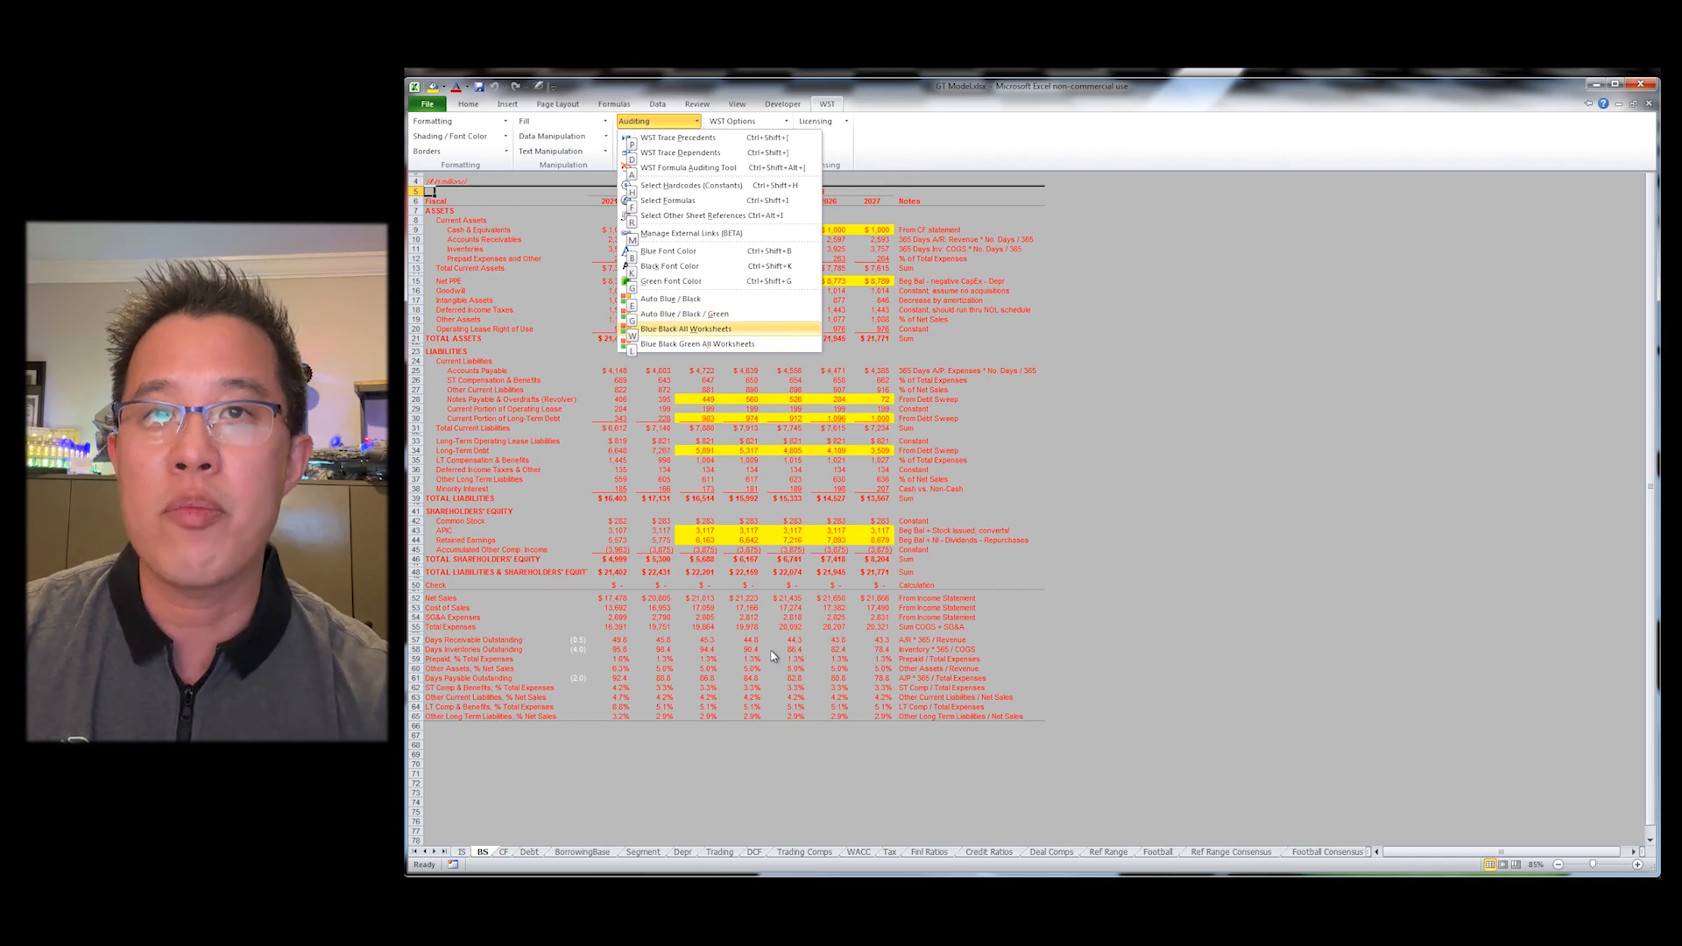
pyautogui.press('Return')
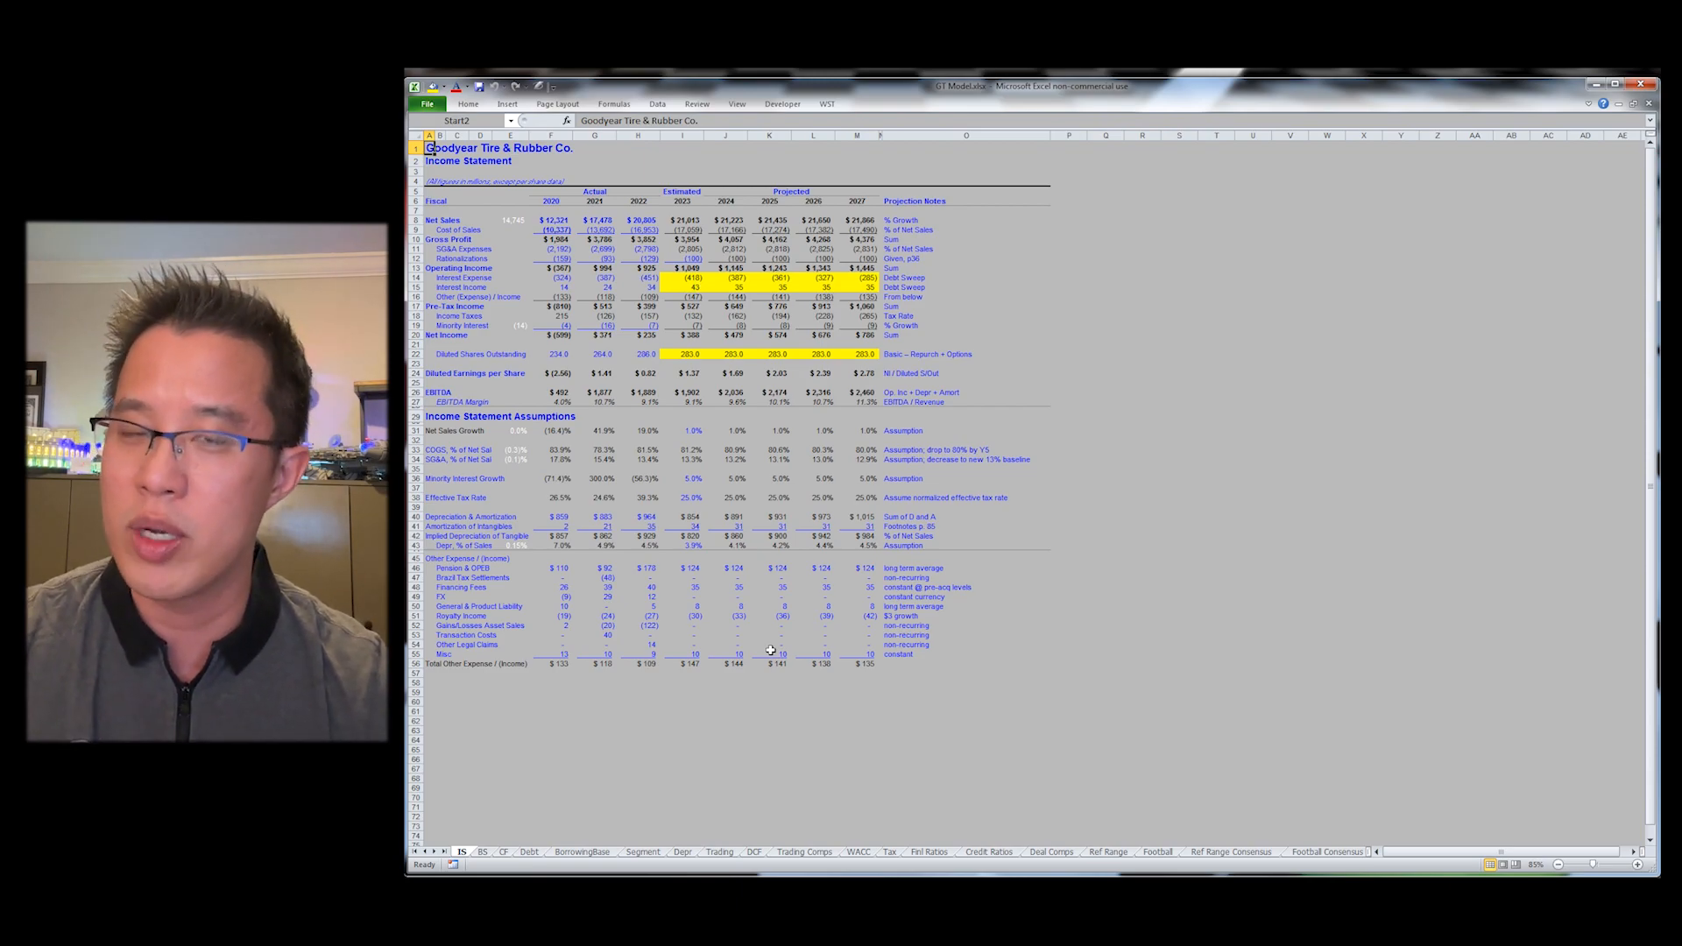
# Step: Recolor all worksheets with WST Blue Black Green All Worksheets so other-sheet references turn green
pyautogui.hotkey('alt', 'y')
pyautogui.press('a')
pyautogui.press('Up')
pyautogui.press('Up')
pyautogui.press('Down')
pyautogui.press('Return')
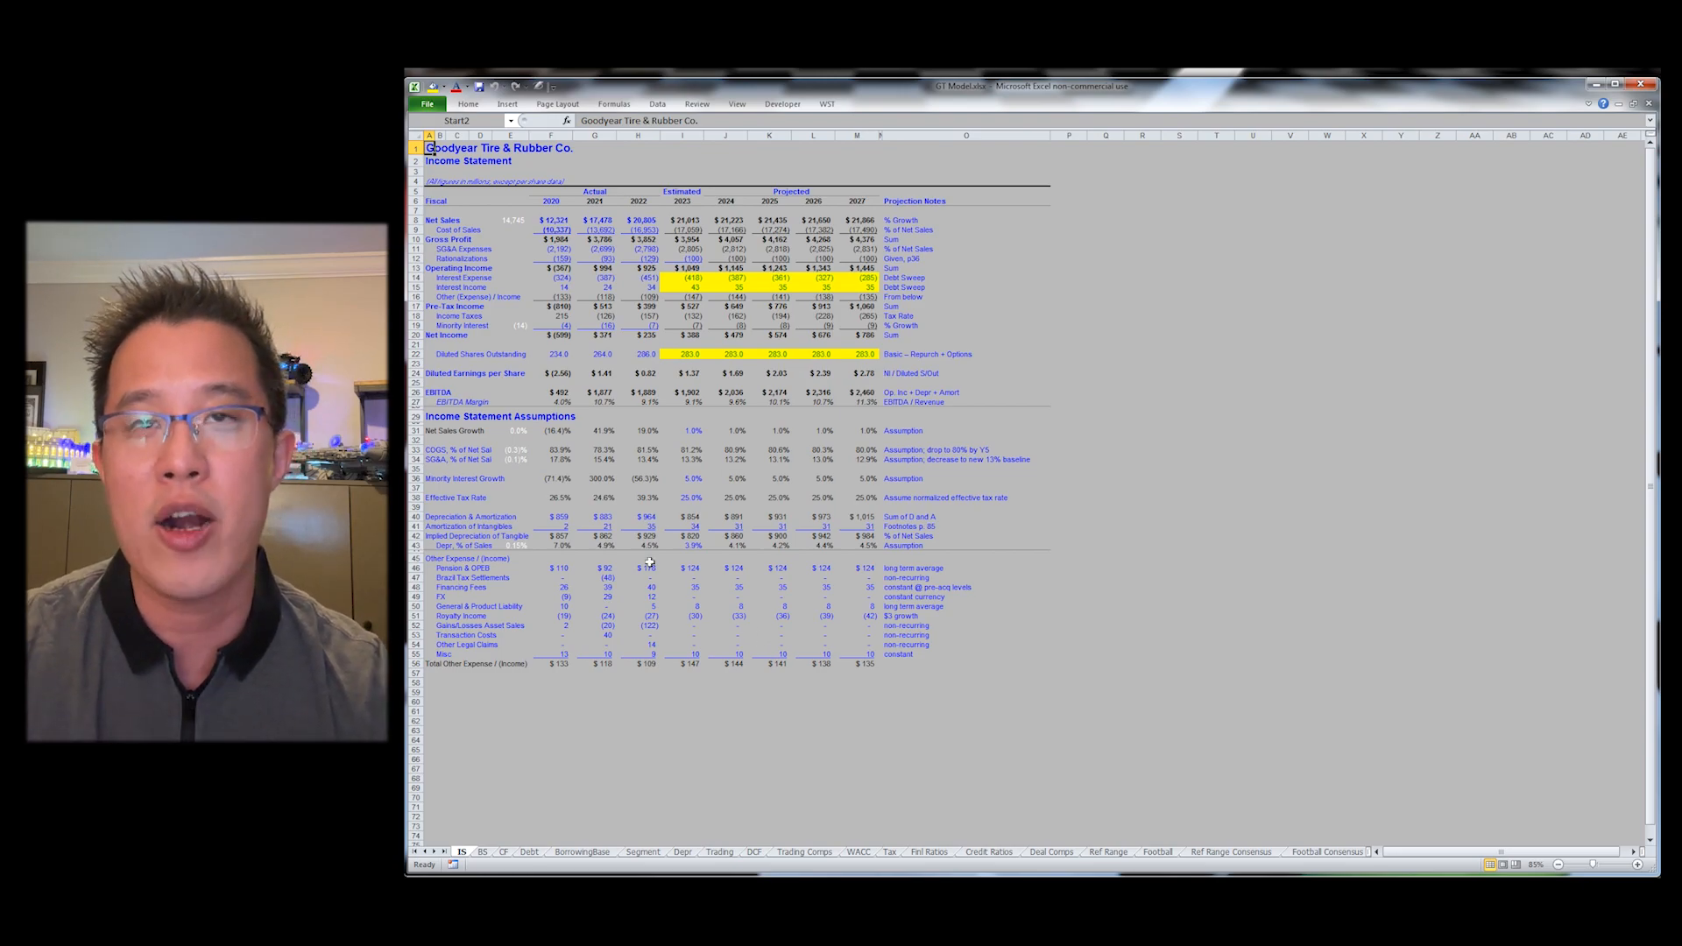
# Step: Inspect the formula in the 2023 Interest Expense cell on the Income Statement
pyautogui.click(694, 279)
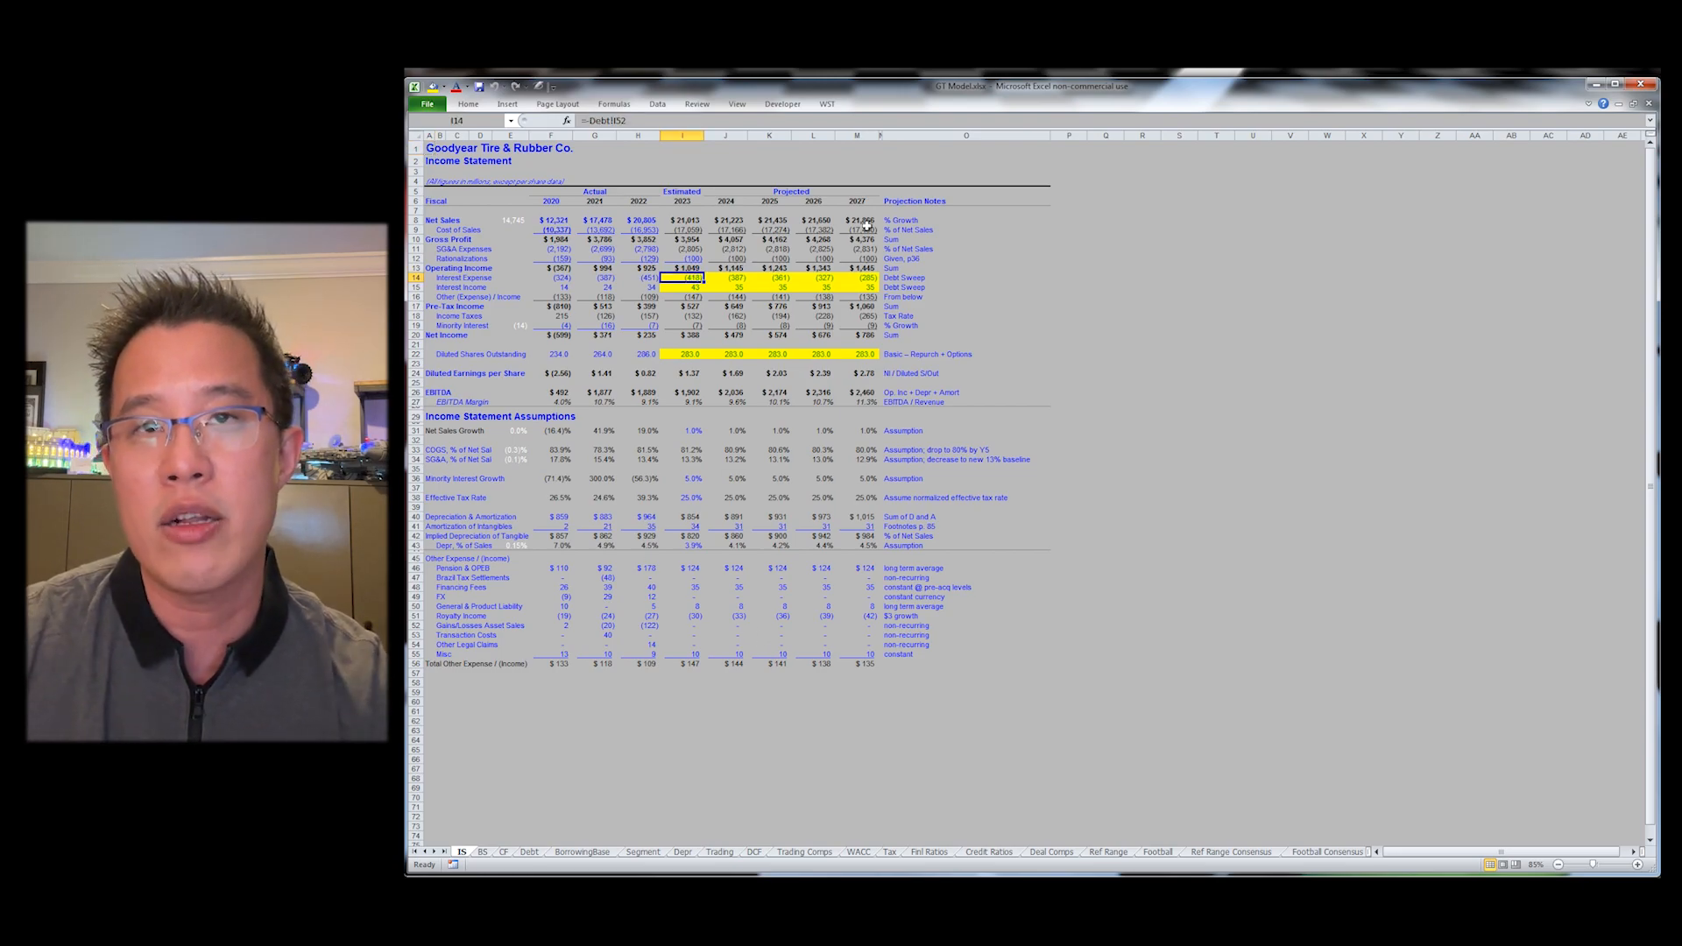
pyautogui.scroll(3, 867, 226)
pyautogui.press('F2')
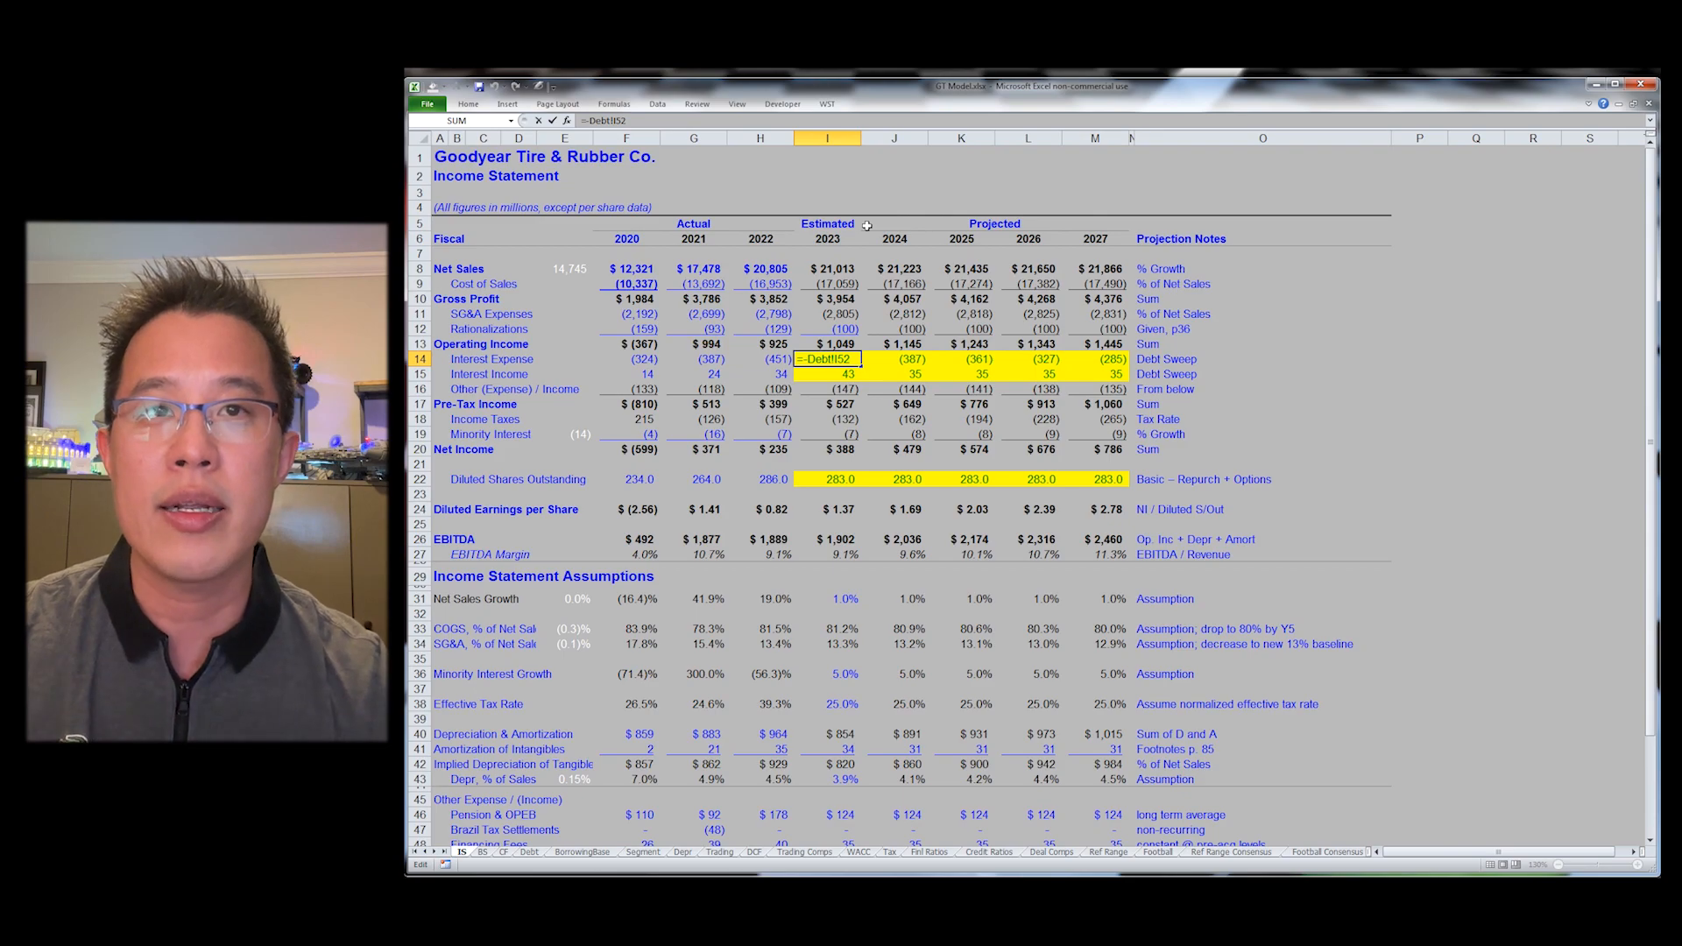
pyautogui.press('Return')
pyautogui.press('F2')
pyautogui.press('Return')
pyautogui.press('Down')
# Step: Examine the Balance Sheet formulas in the 2026 column and trace the precedents of L28 with WST Trace Precedents
pyautogui.hotkey('ctrl', 'pagedown')
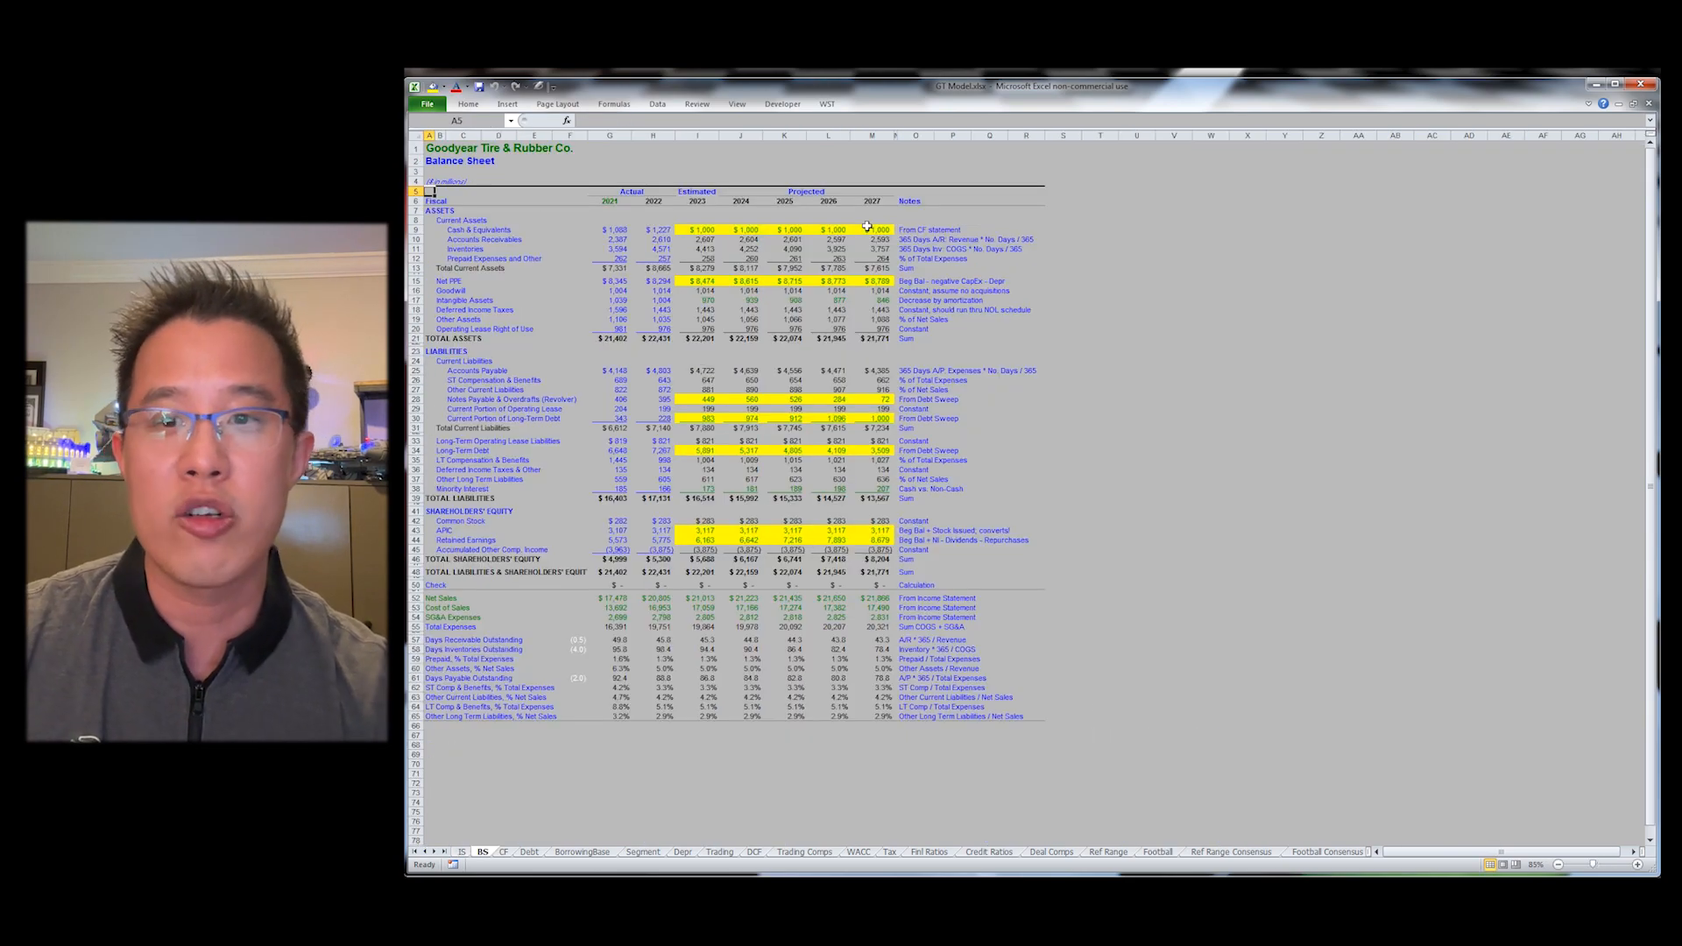
pyautogui.press('Down')
pyautogui.press('Down')
pyautogui.press('Down')
pyautogui.press('Down')
pyautogui.hotkey('ctrl', 'Right')
pyautogui.hotkey('ctrl', 'Right')
pyautogui.press('Left')
pyautogui.press('Down')
pyautogui.press('Down')
pyautogui.press('Down')
pyautogui.press('Down')
pyautogui.press('Down')
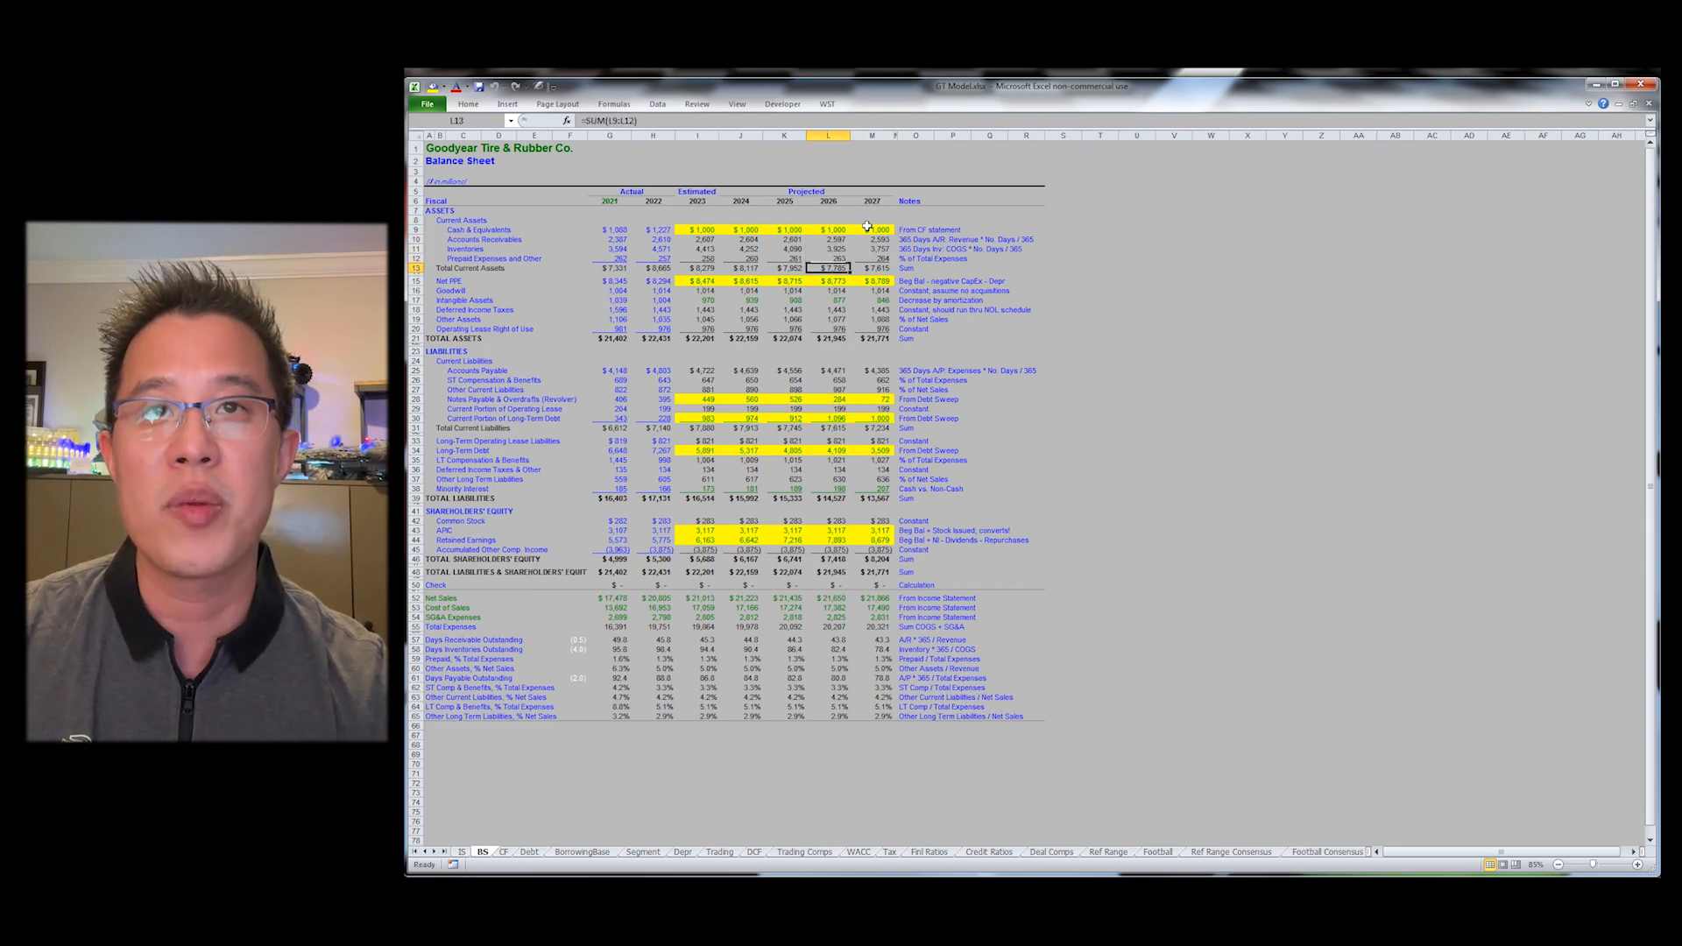
pyautogui.press('Down')
pyautogui.press('Down')
pyautogui.press('Down')
pyautogui.press('Down')
pyautogui.press('Down')
pyautogui.press('Down')
pyautogui.press('Down')
pyautogui.press('Down')
pyautogui.press('Down')
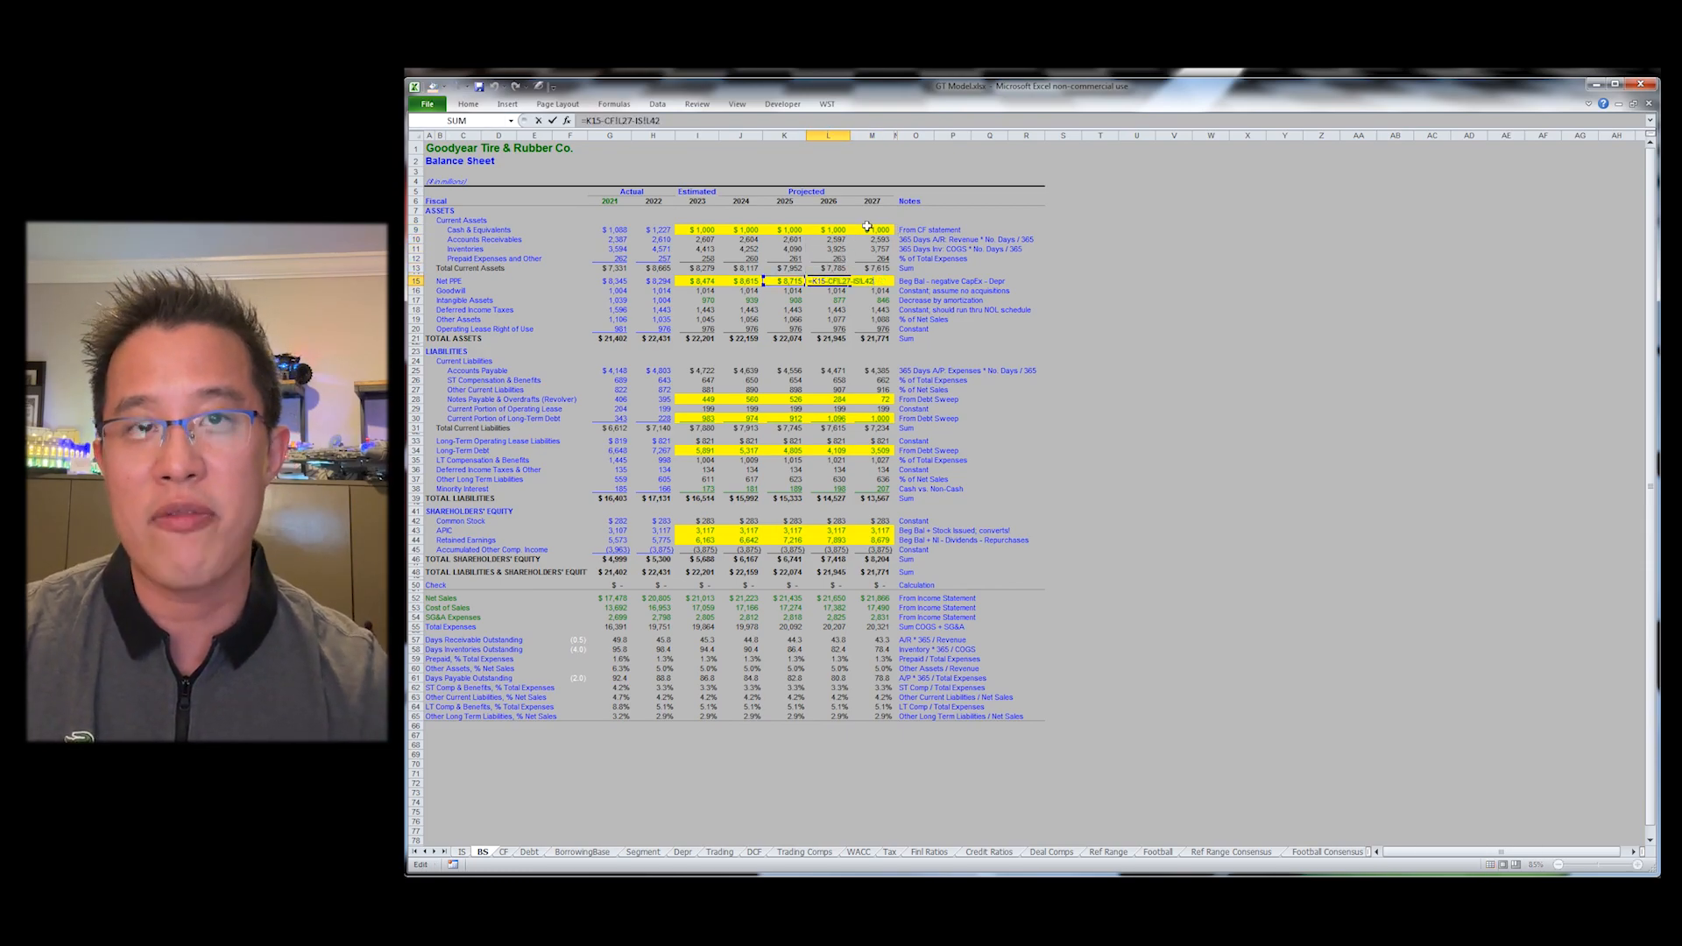
pyautogui.press('Down')
pyautogui.press('Down')
pyautogui.press('Down')
pyautogui.press('Down')
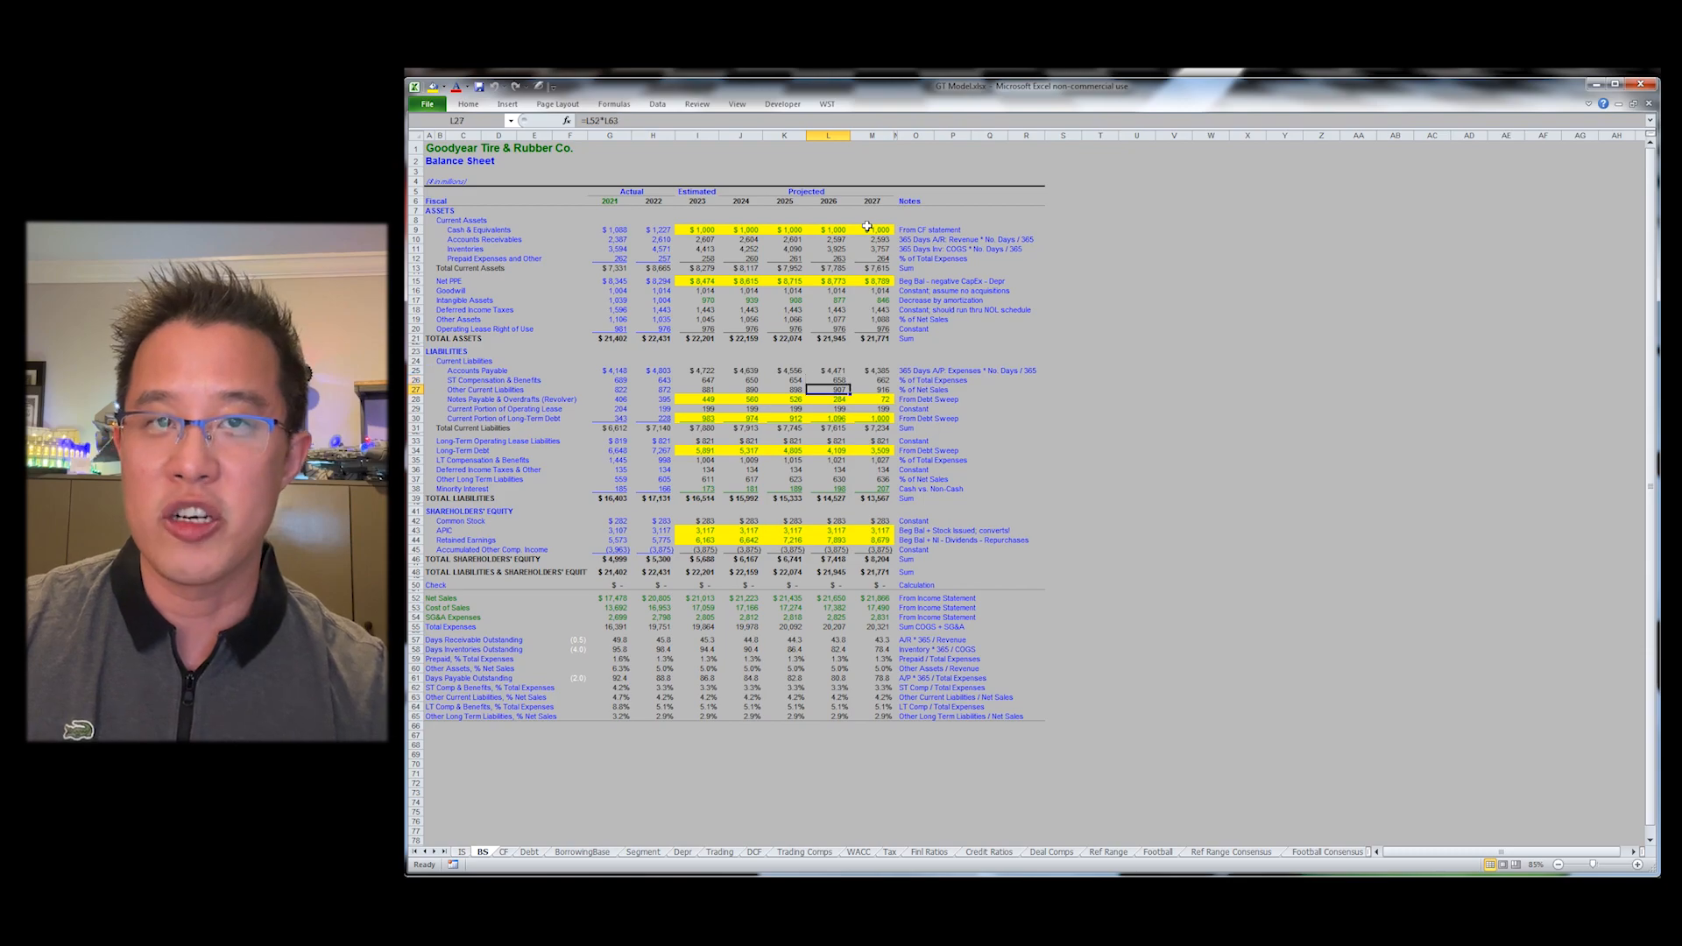
pyautogui.press('F2')
pyautogui.press('Escape')
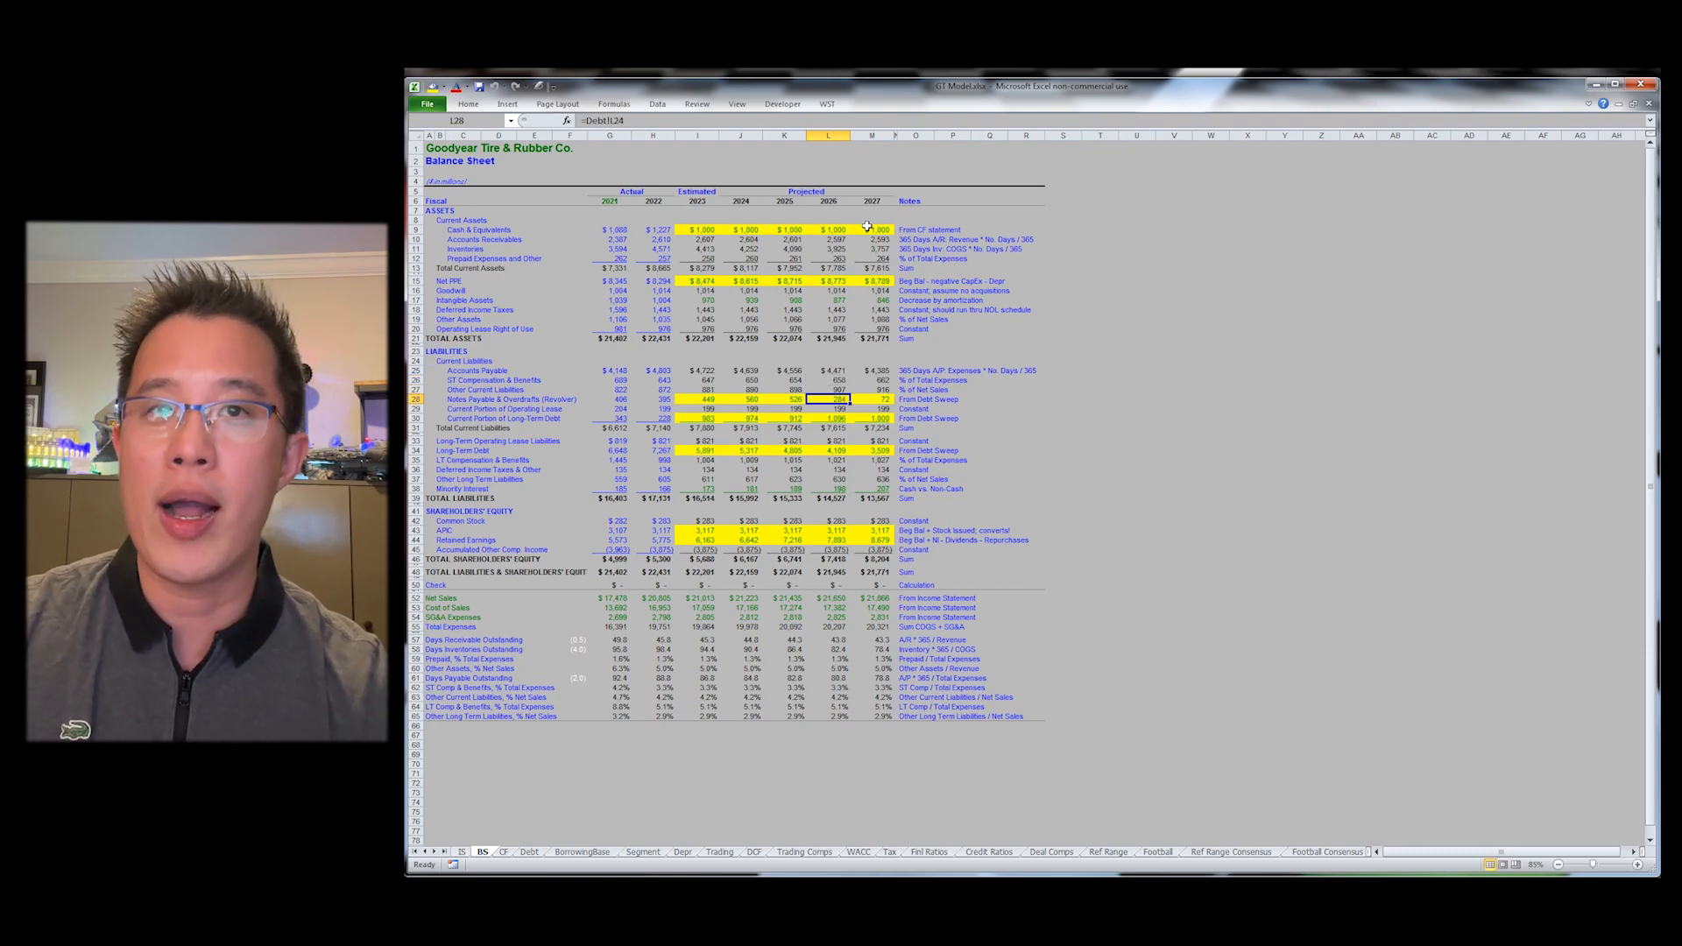
pyautogui.hotkey('alt', 'y')
pyautogui.press('a')
pyautogui.press('Return')
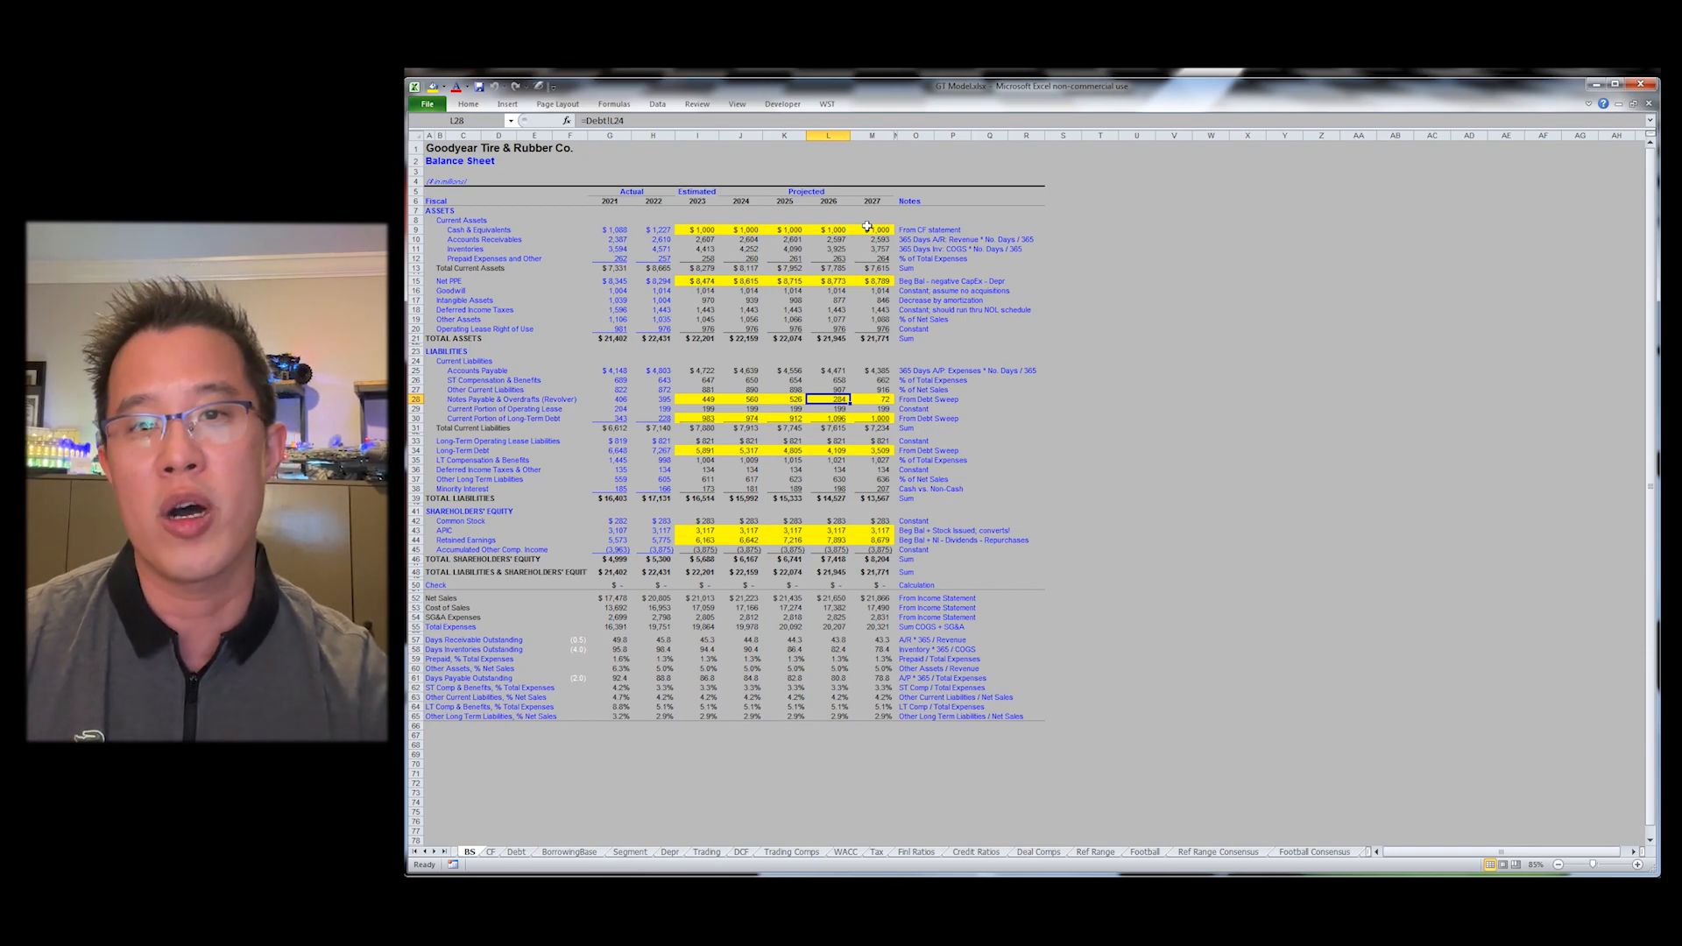
# Step: Close the model workbook and create a new blank workbook
pyautogui.hotkey('ctrl', 'w')
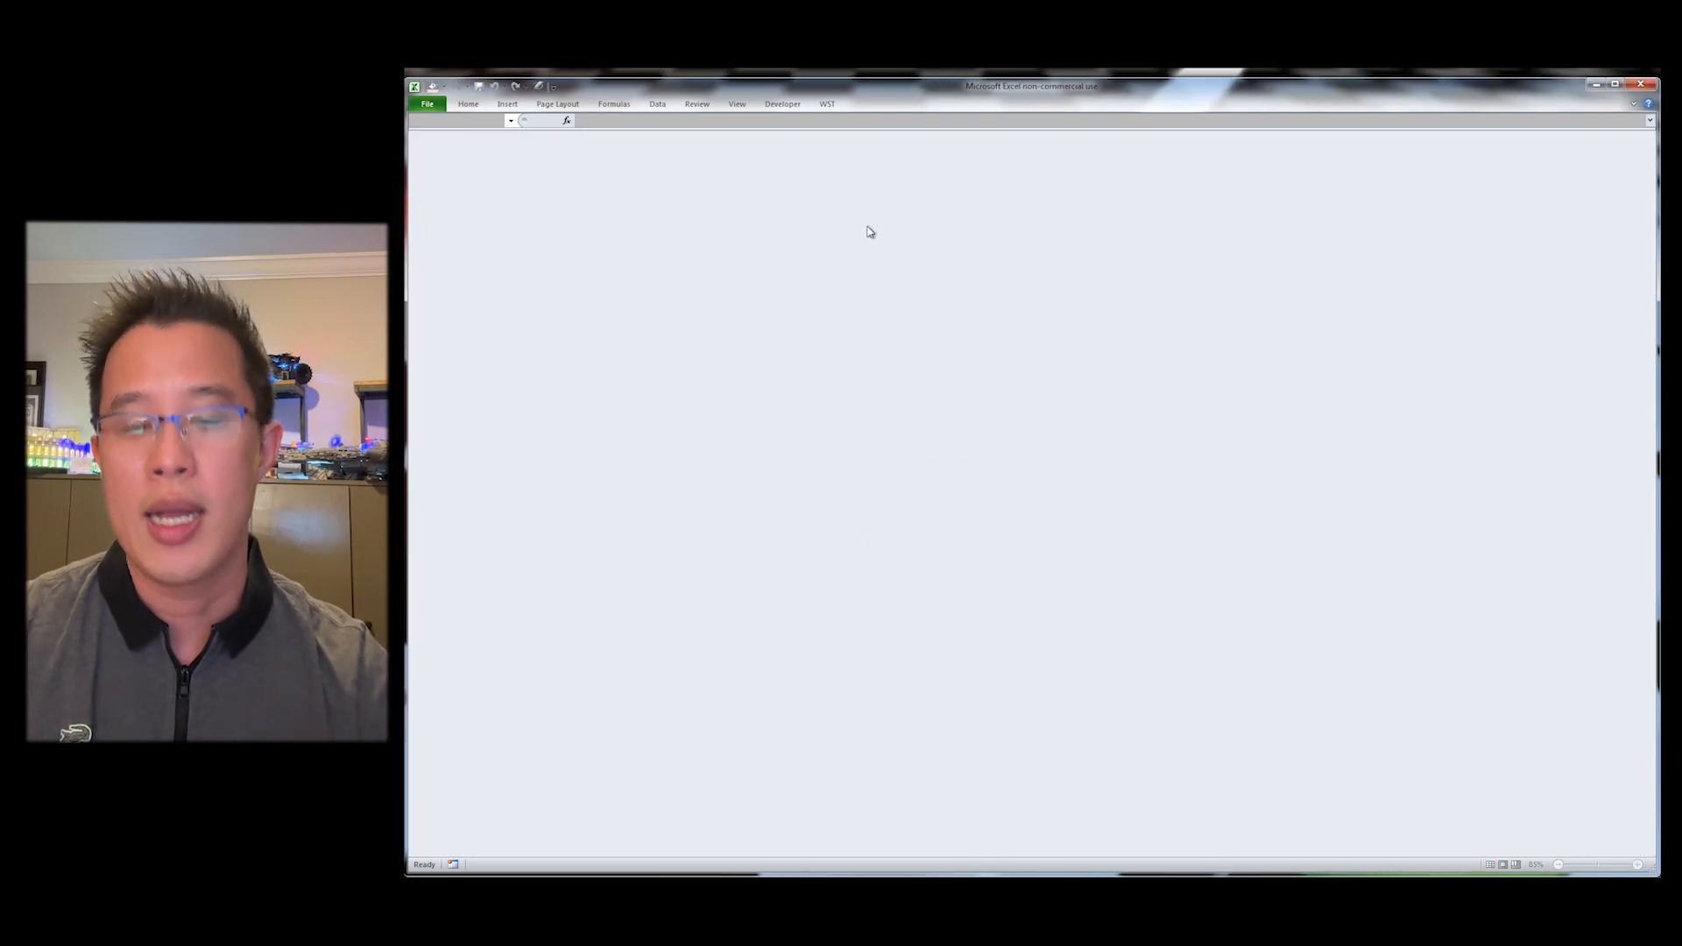
pyautogui.hotkey('ctrl', 'n')
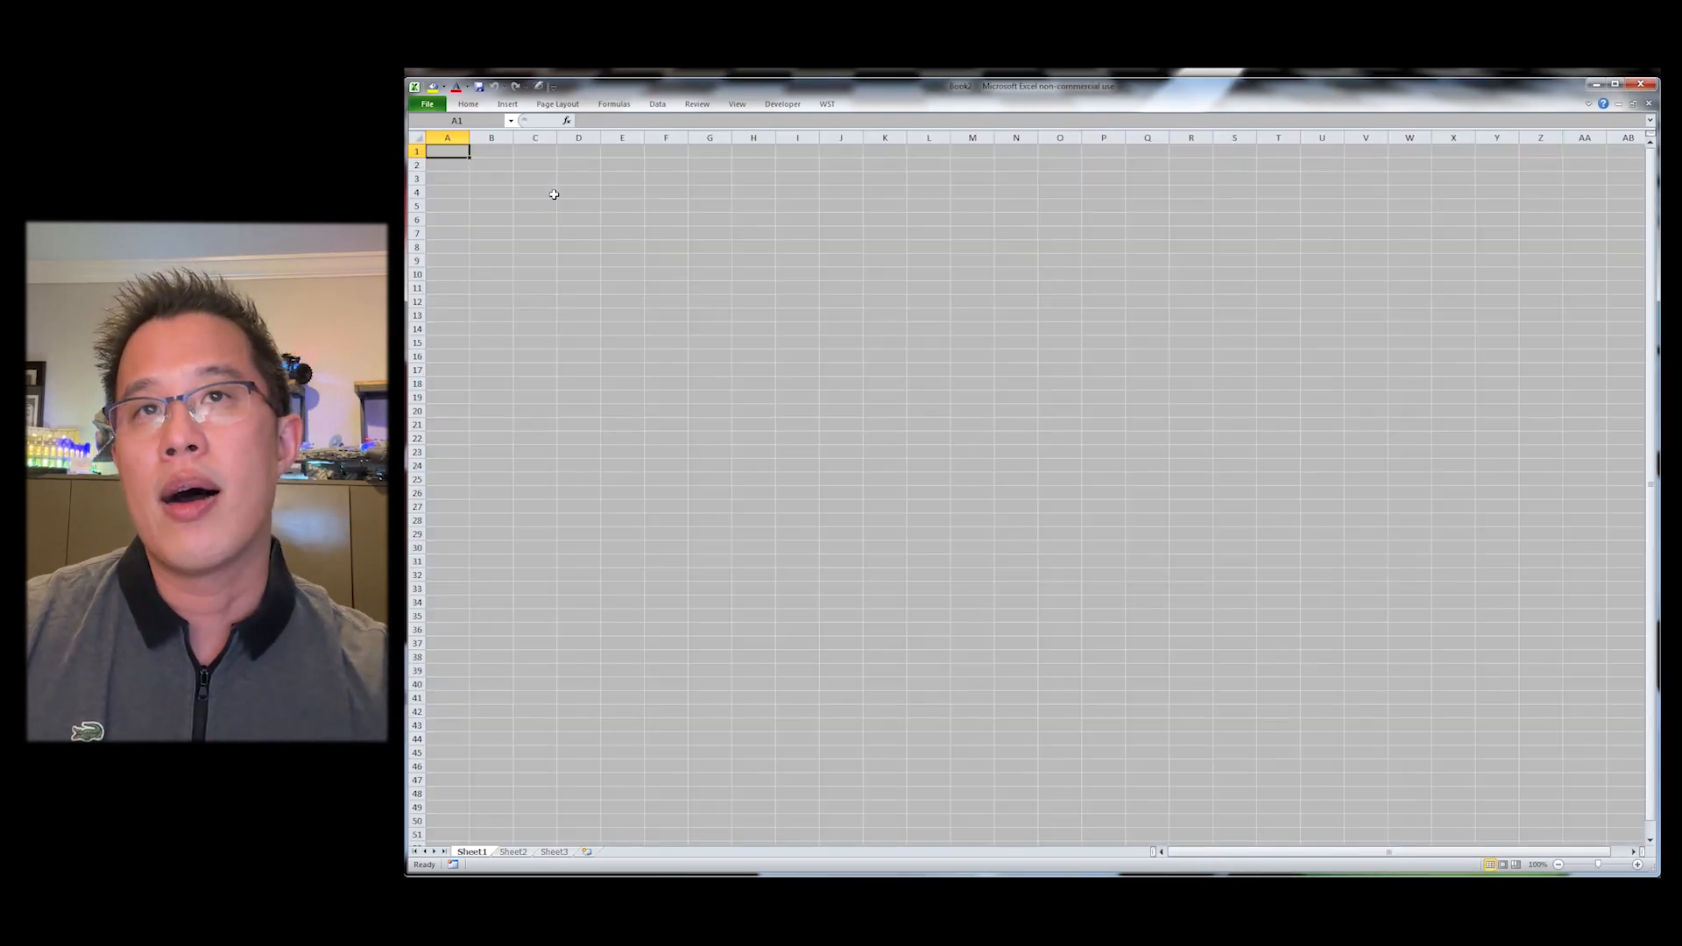
pyautogui.press('alt')
pyautogui.press('y')
pyautogui.press('Down')
pyautogui.press('Down')
pyautogui.press('Down')
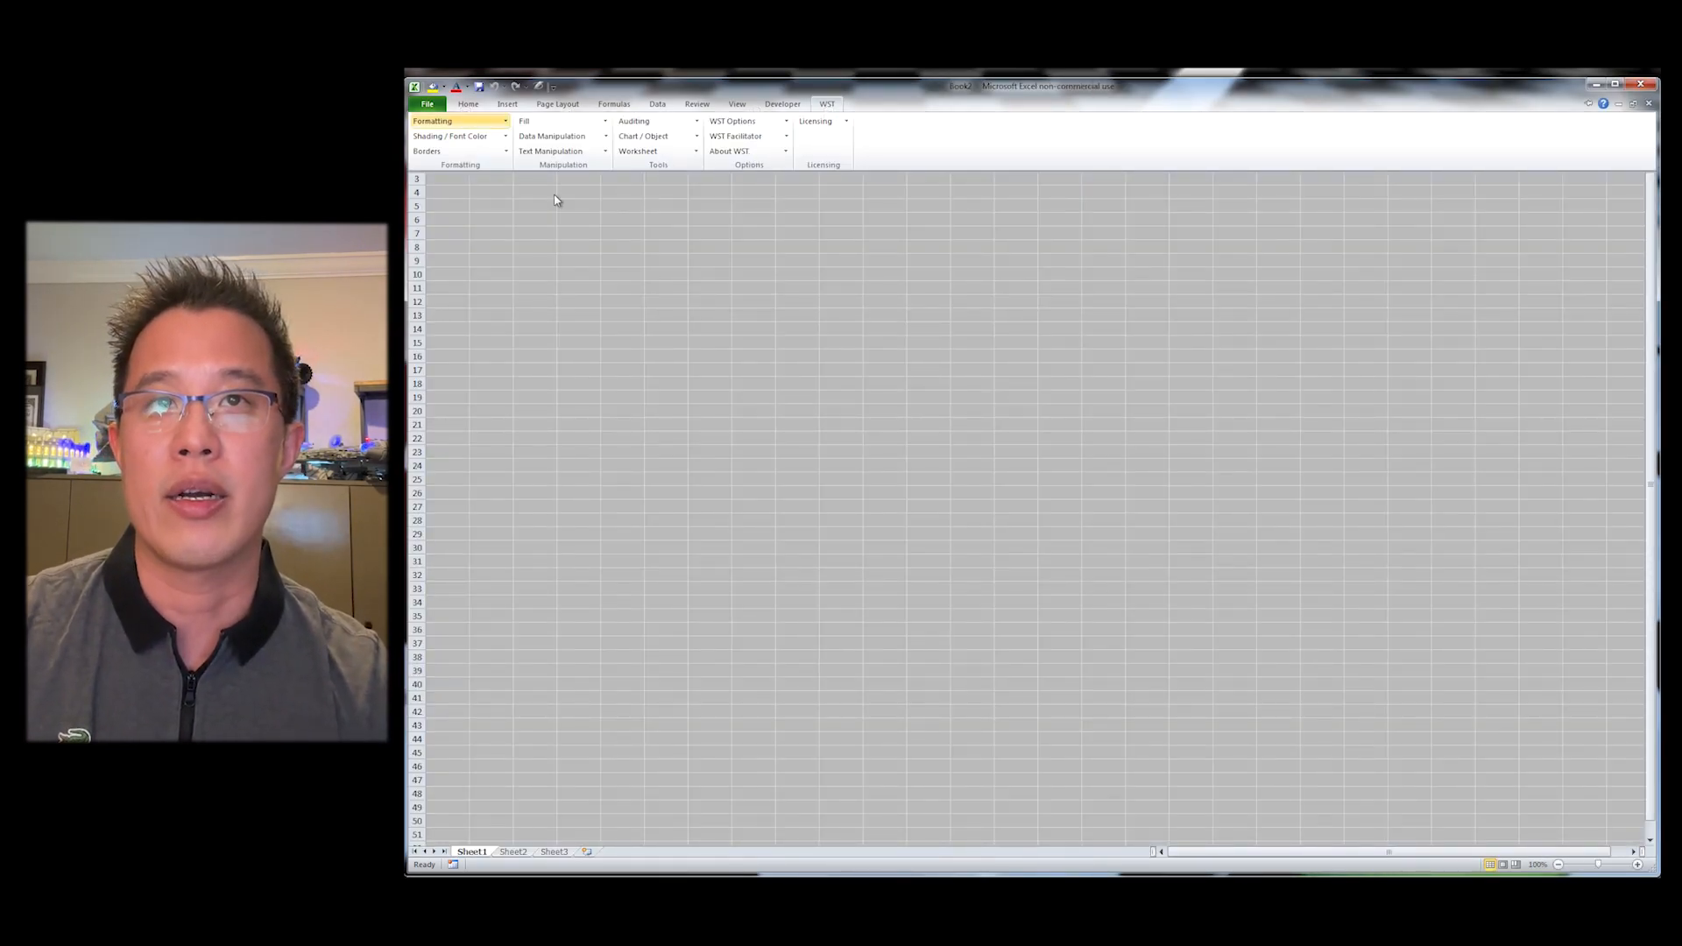
pyautogui.press('Right')
pyautogui.press('Right')
pyautogui.press('Down')
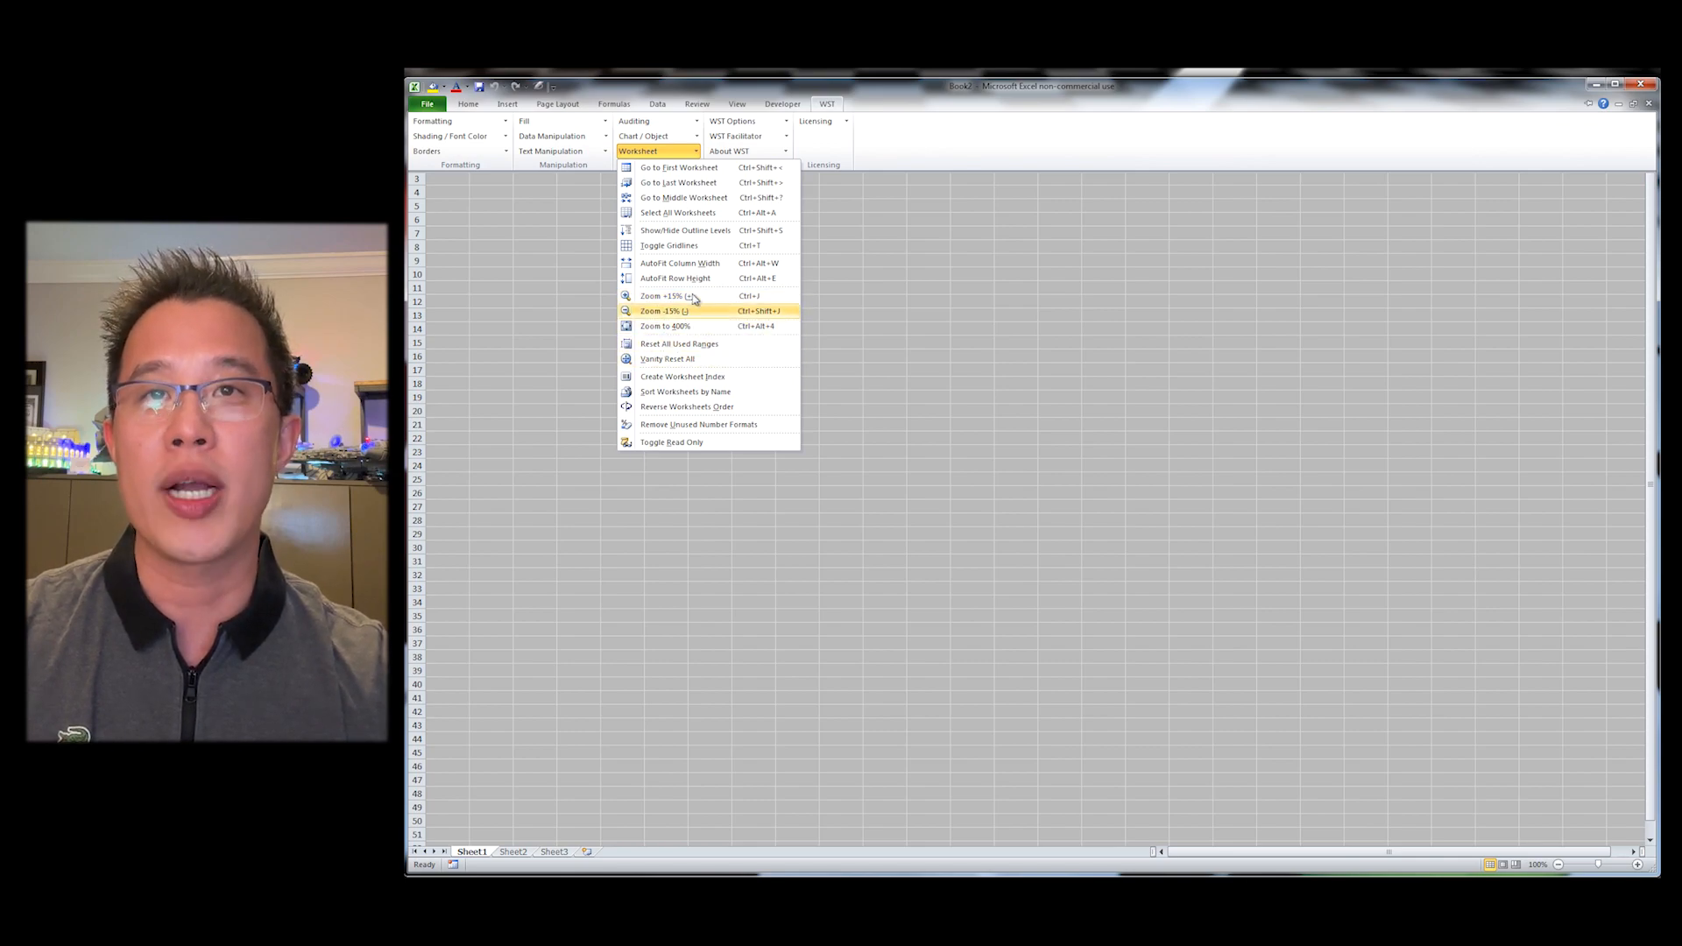
pyautogui.click(672, 140)
pyautogui.click(677, 124)
pyautogui.press('Escape')
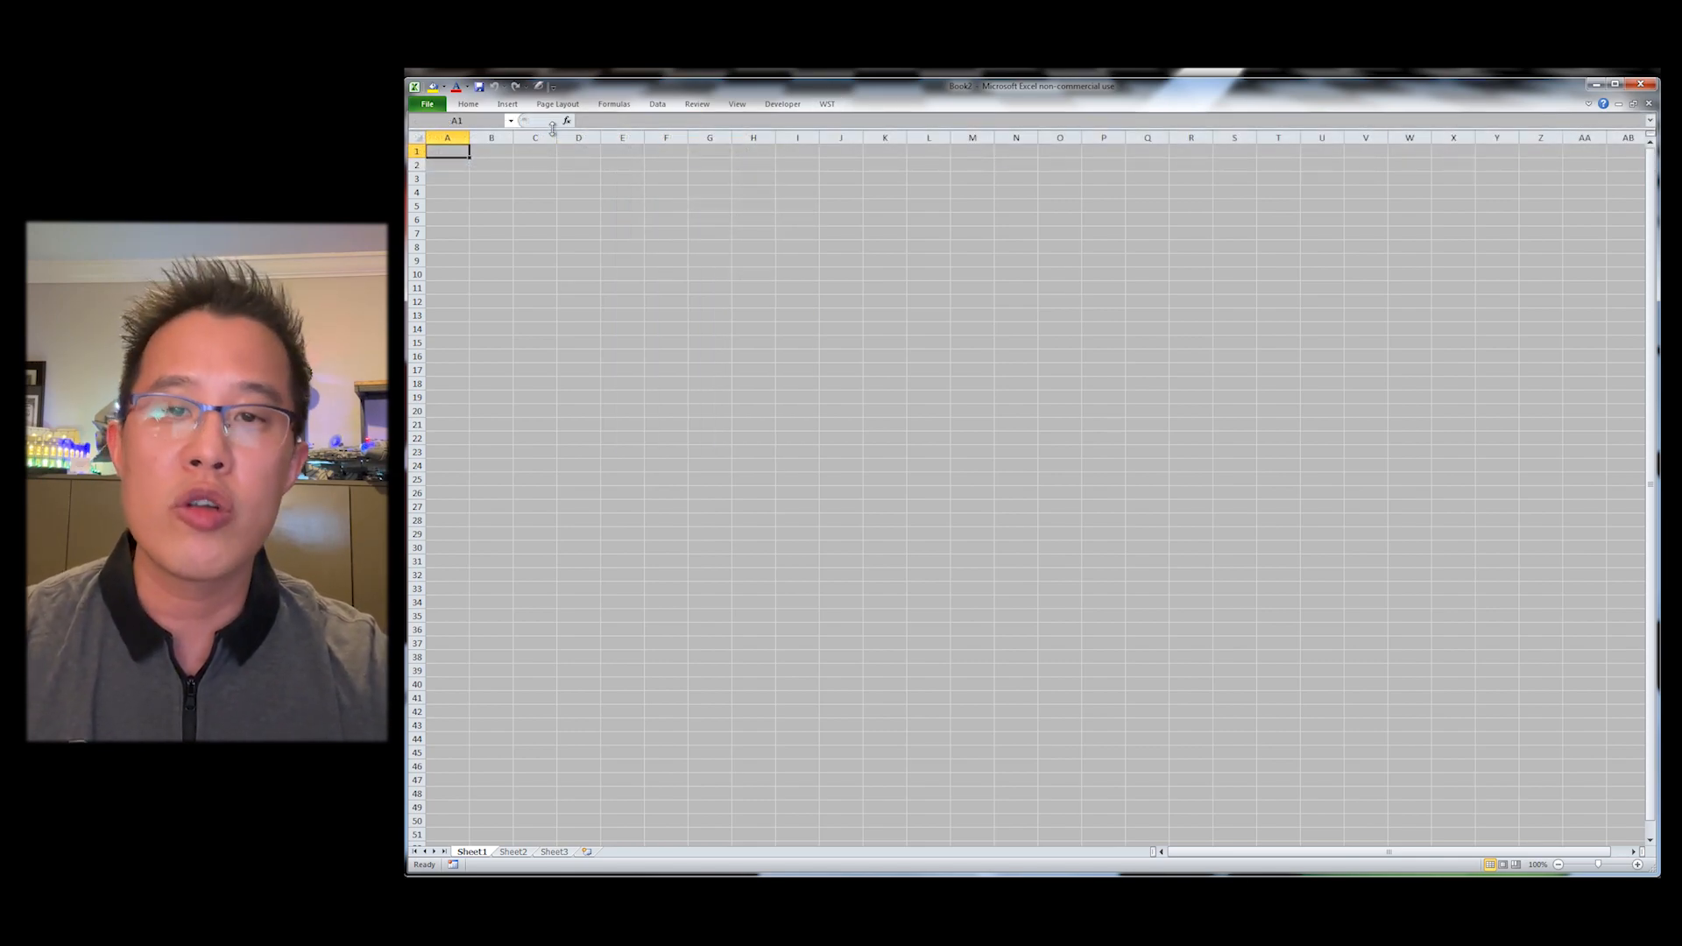
# Step: Switch to the External Links workbook and review its sources in the Edit Links dialog
pyautogui.hotkey('alt', 'Tab')
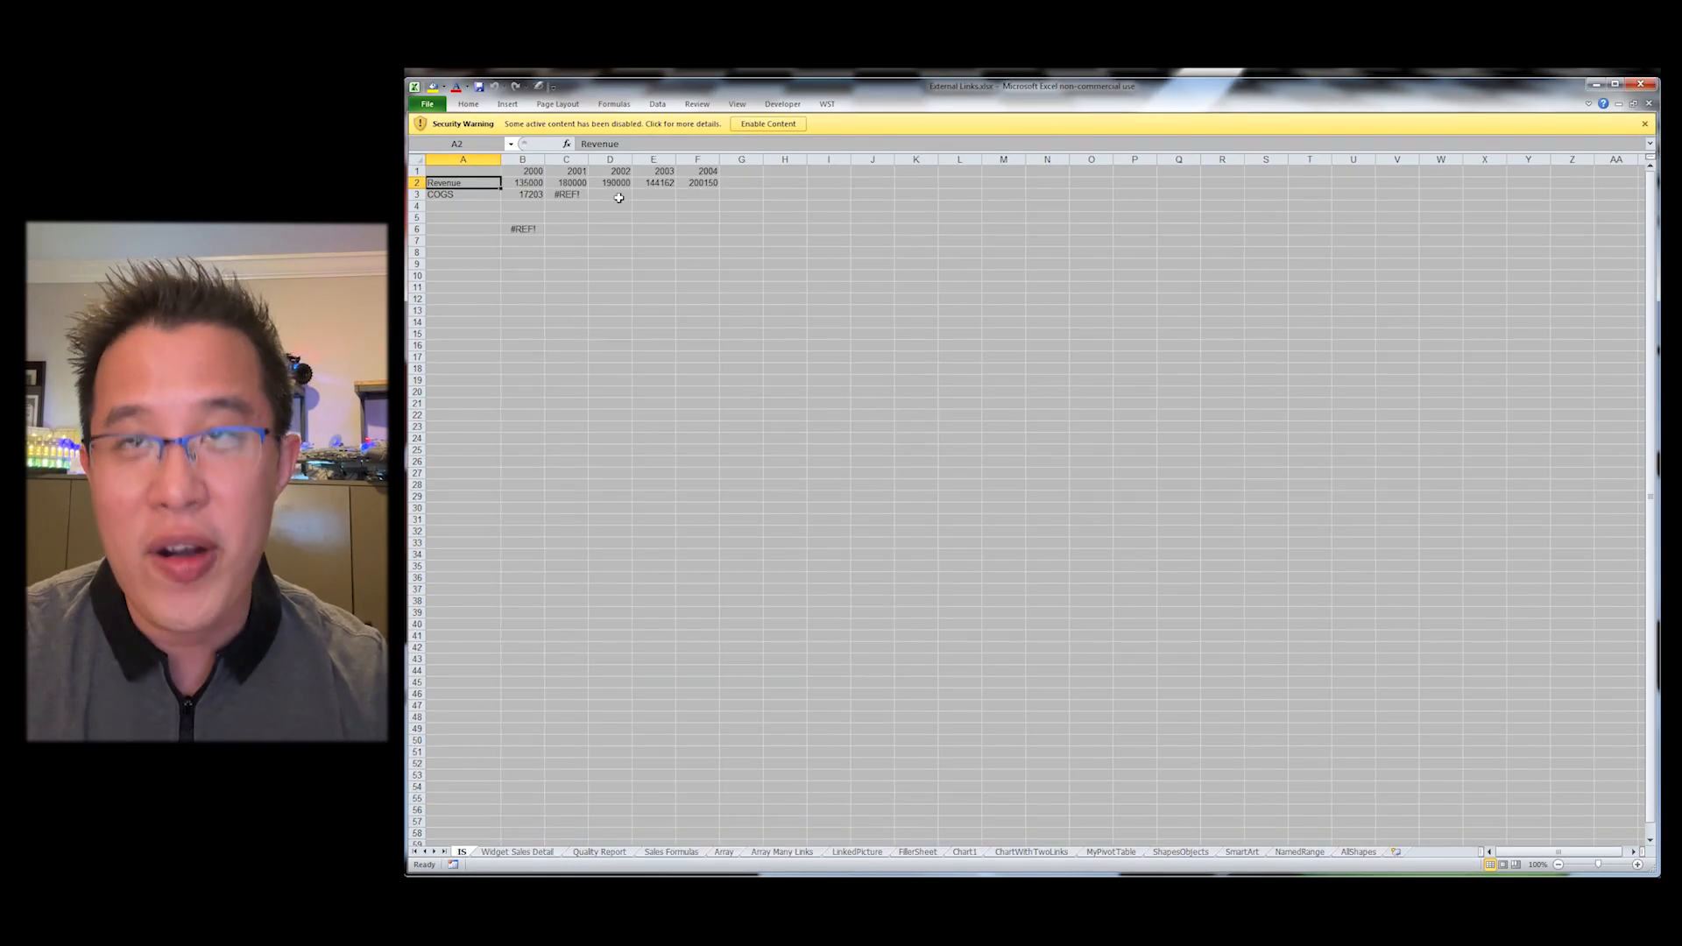
pyautogui.hotkey('alt', 'e')
pyautogui.press('k')
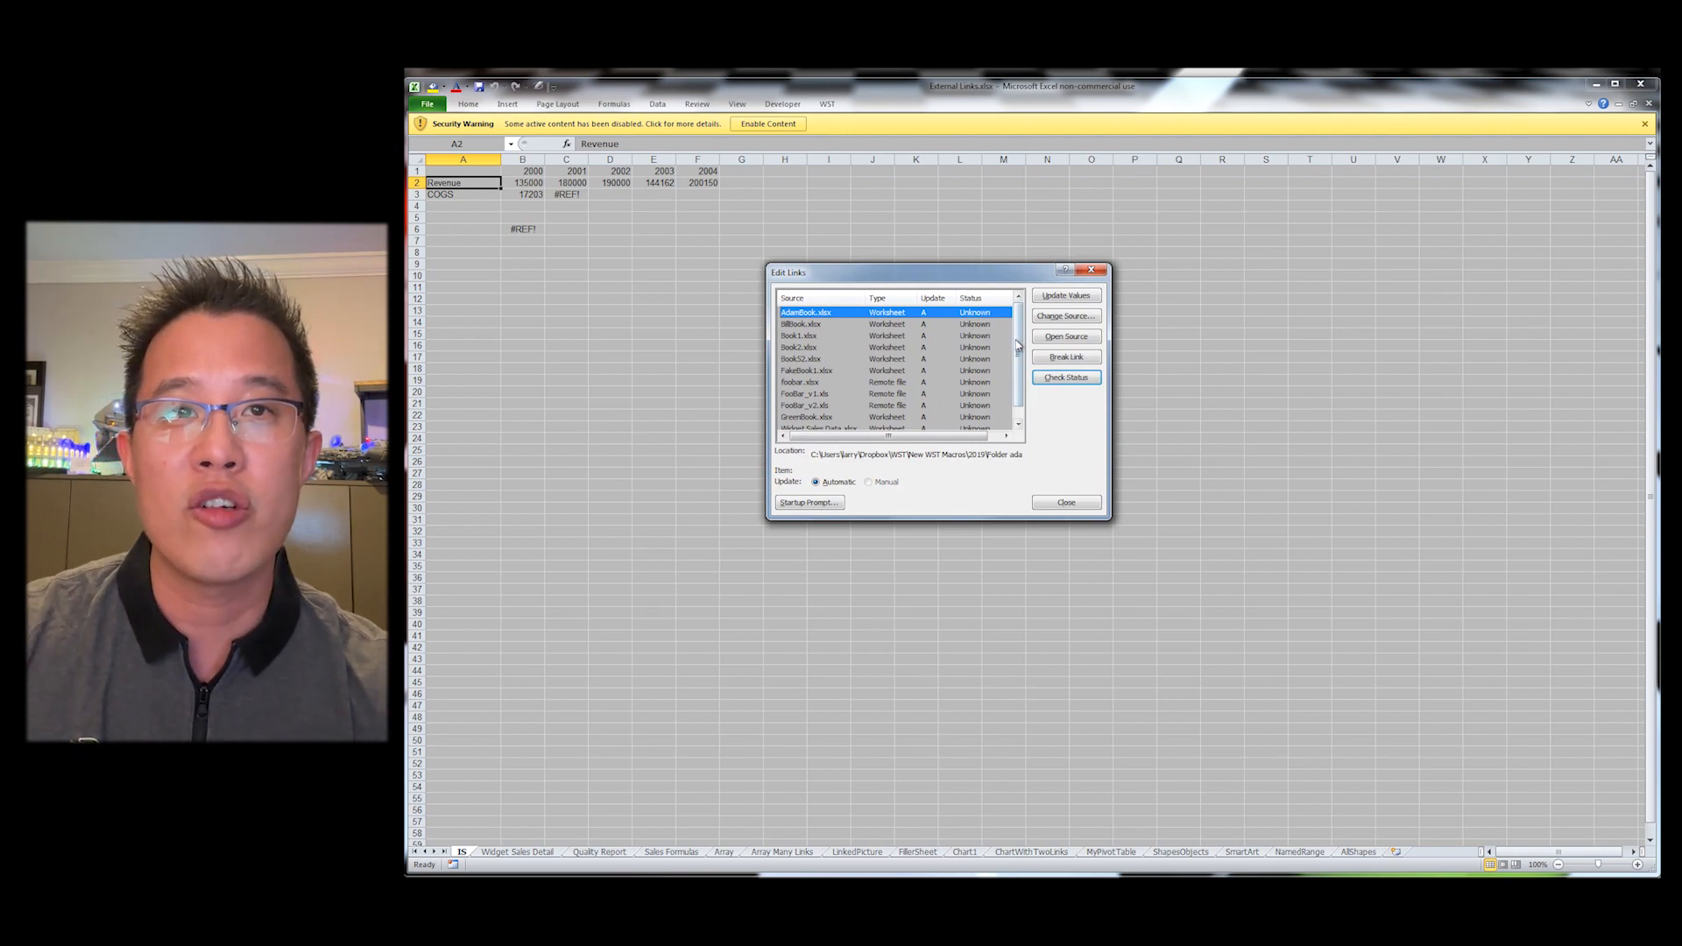
pyautogui.scroll(-1, 1019, 350)
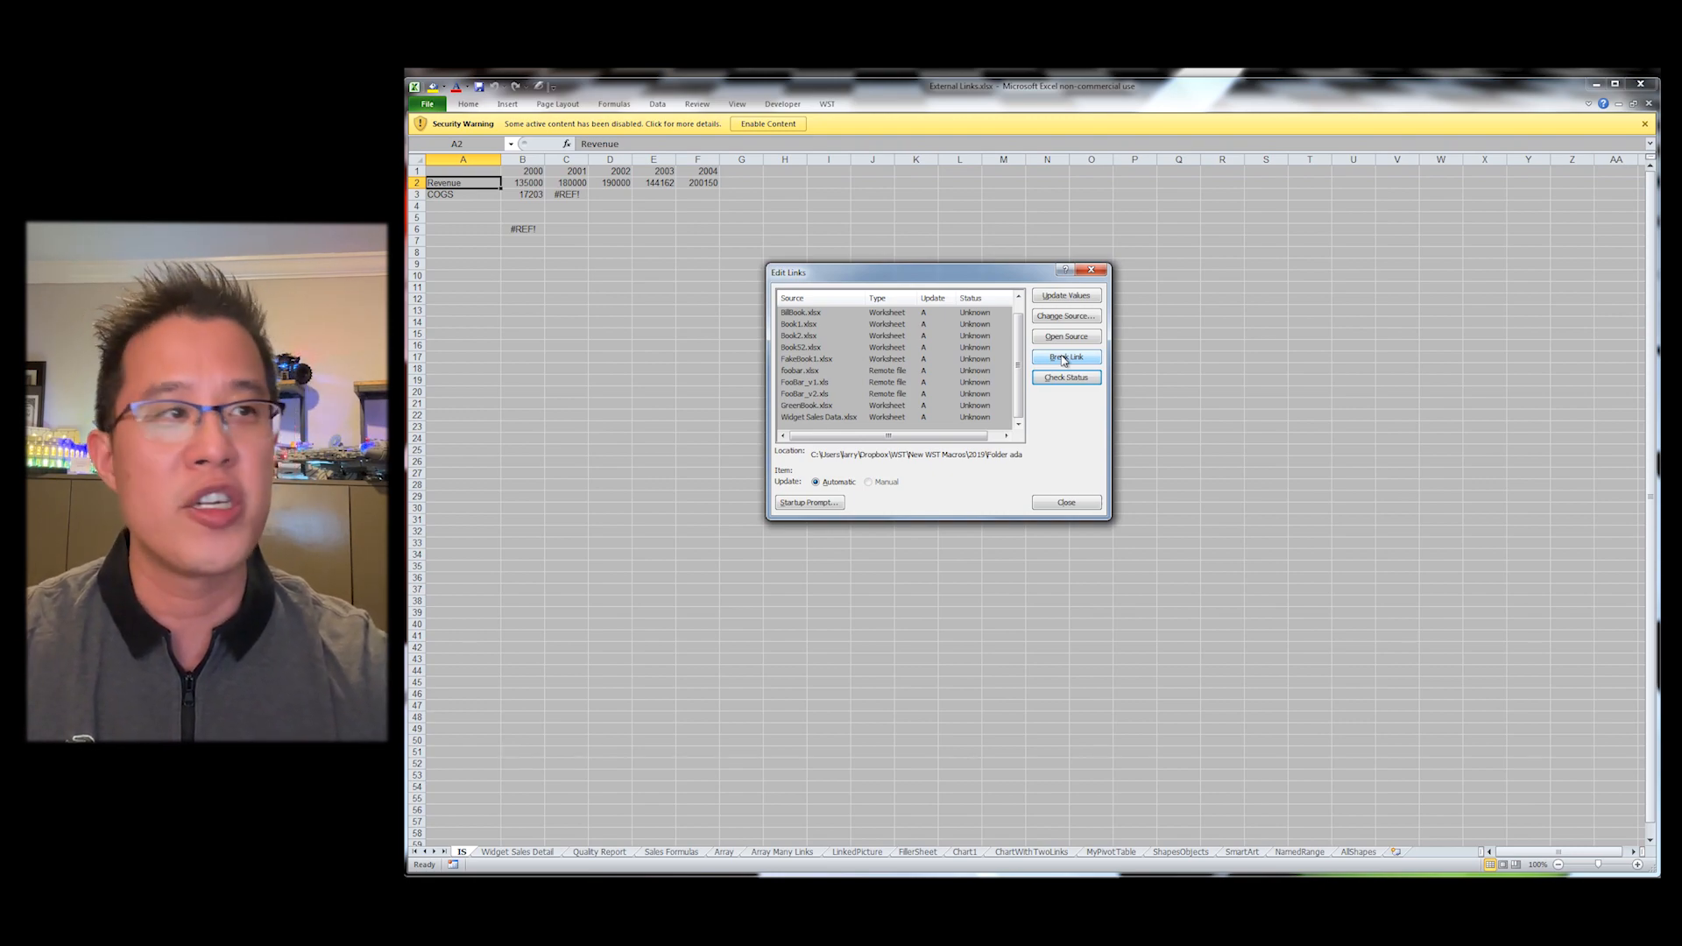
pyautogui.click(1066, 502)
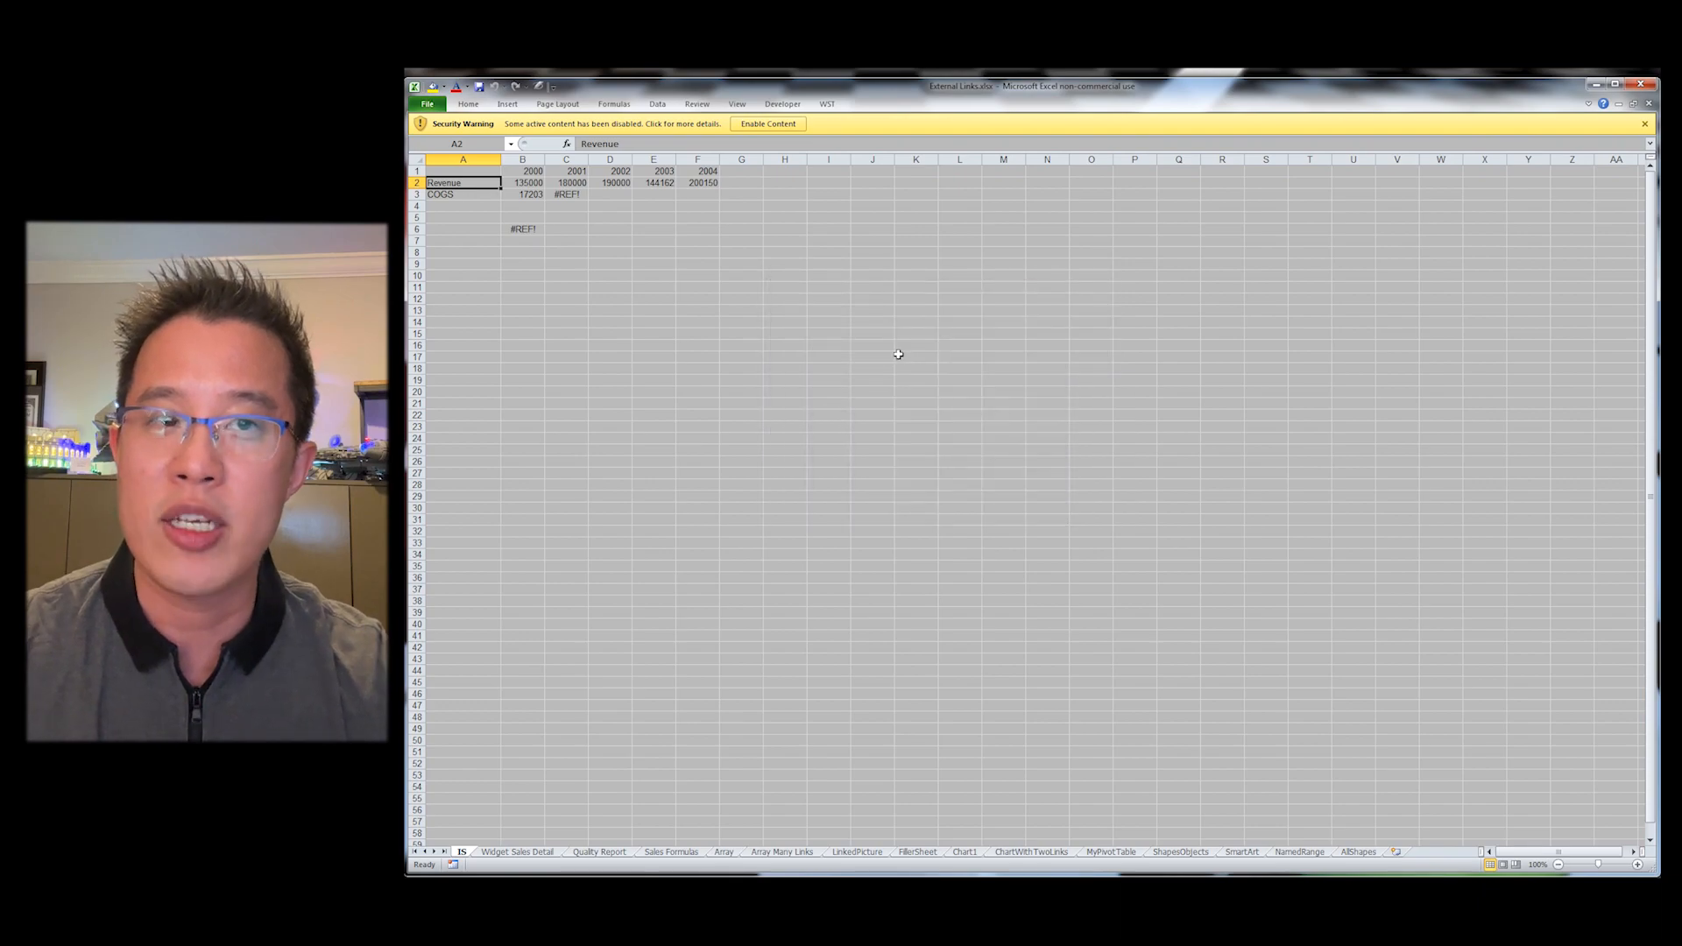
# Step: Generate the list of external links with WST Manage External Links and hide the list's note comment
pyautogui.hotkey('alt', 's')
pyautogui.press('a')
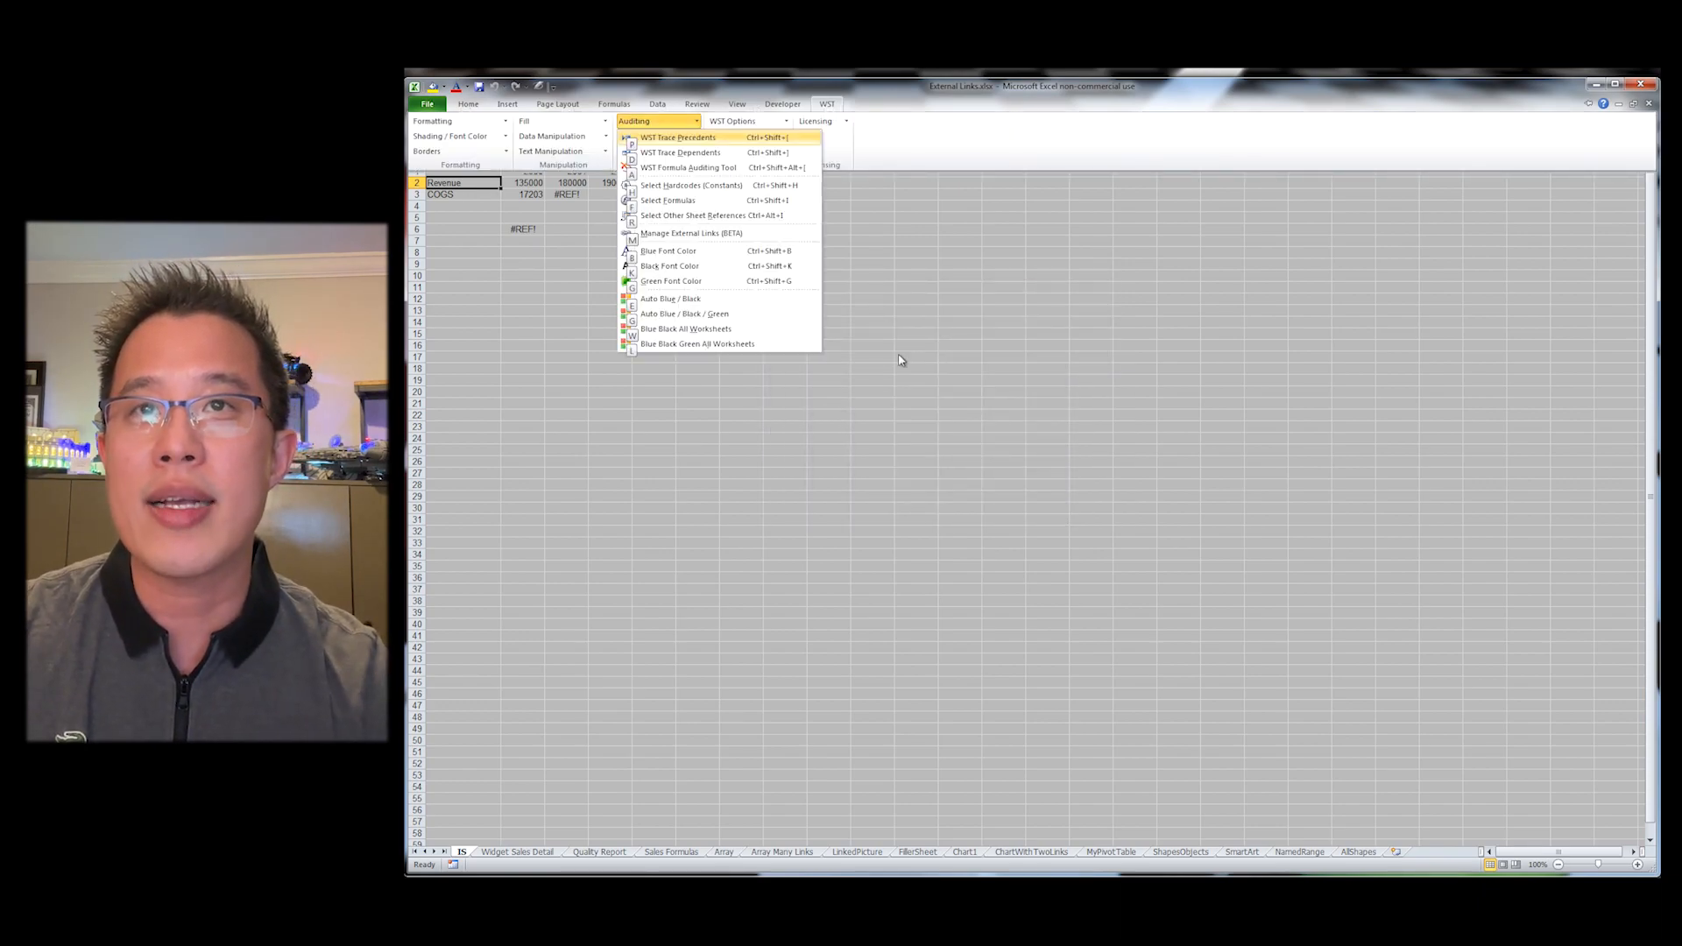
pyautogui.press('m')
pyautogui.press('Return')
pyautogui.press('Return')
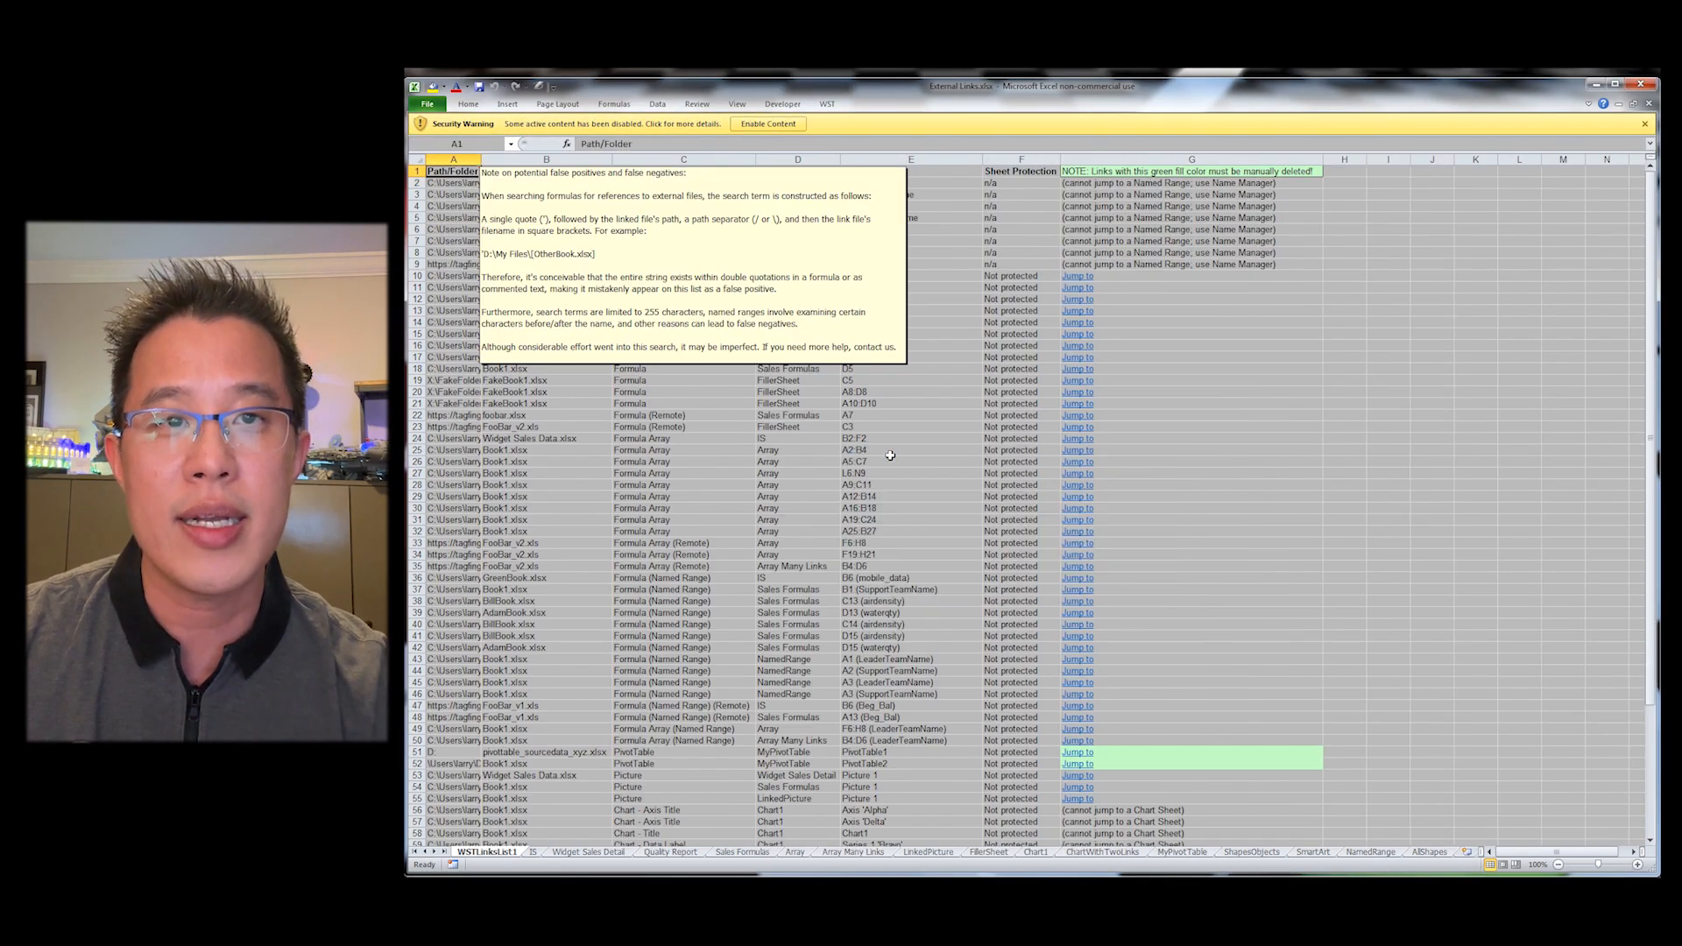
pyautogui.rightClick(435, 171)
pyautogui.click(512, 372)
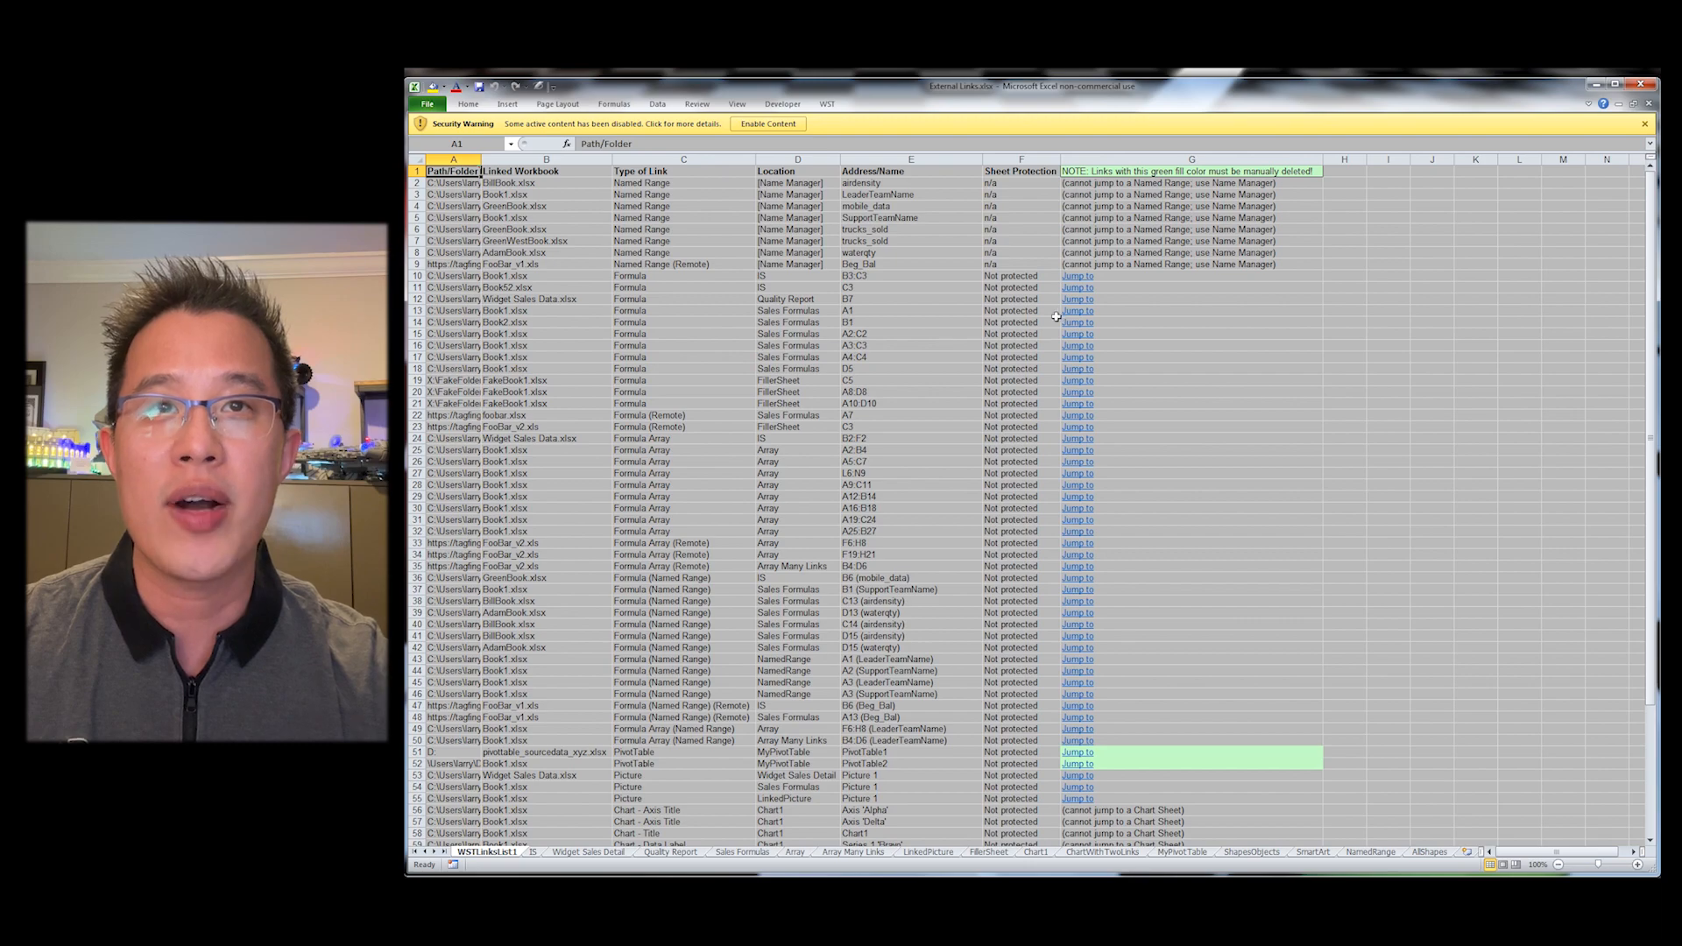
# Step: Jump to the first listed formula link on the IS sheet and return to the links list
pyautogui.click(1071, 276)
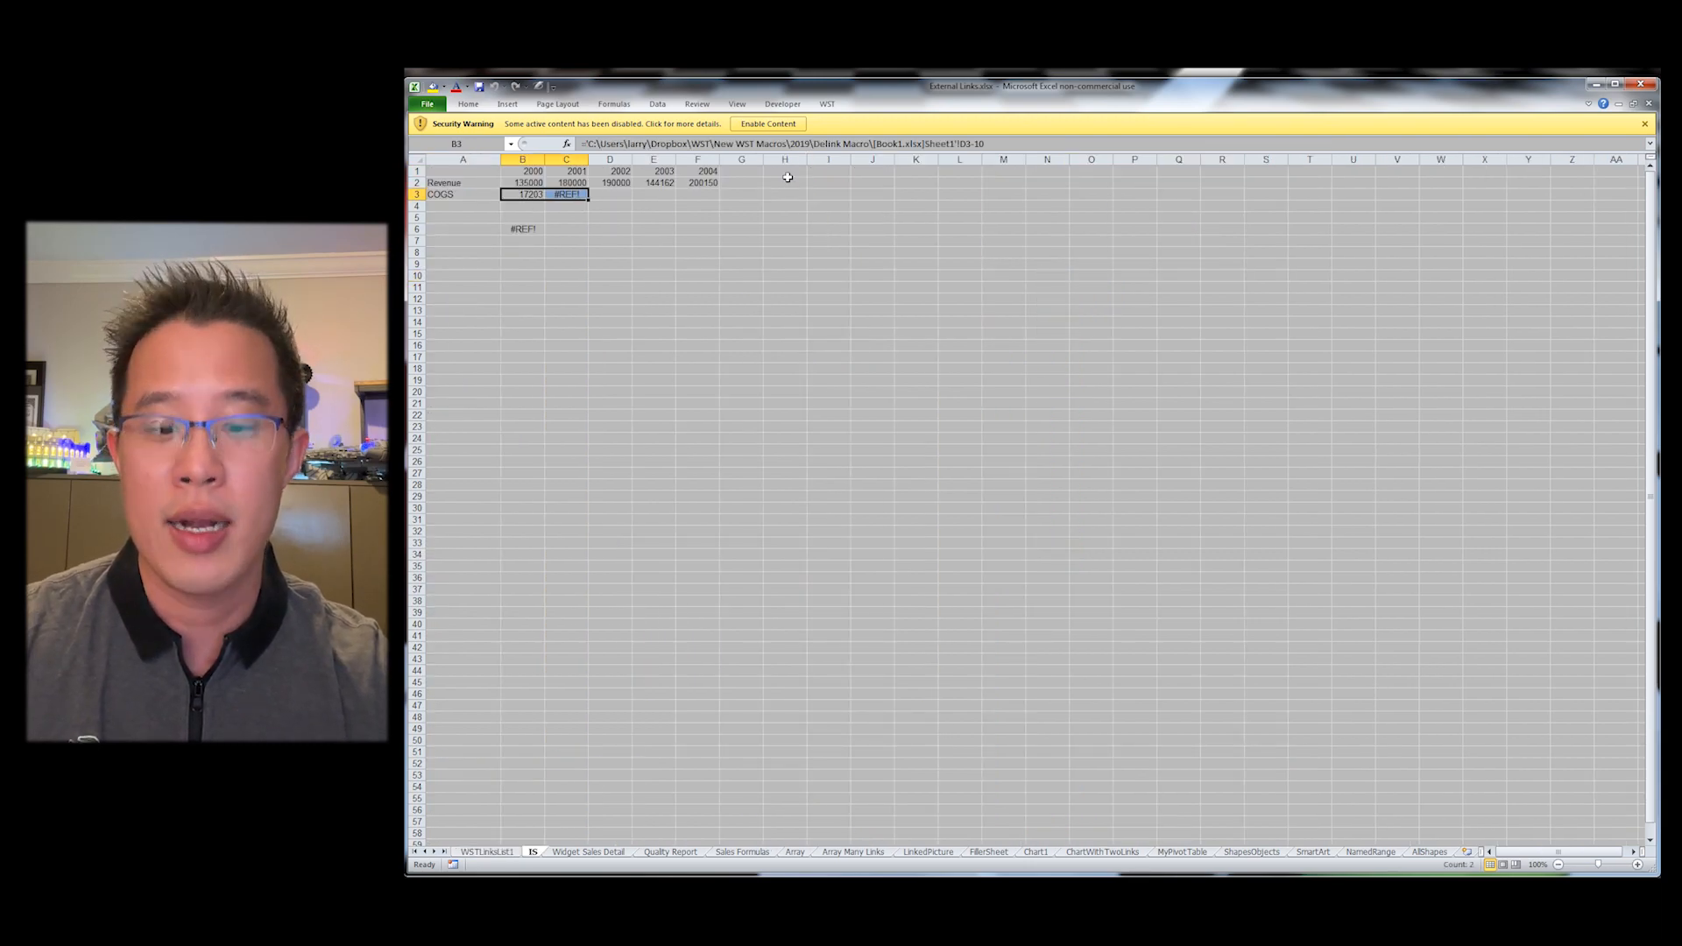
pyautogui.hotkey('ctrl', 'pageup')
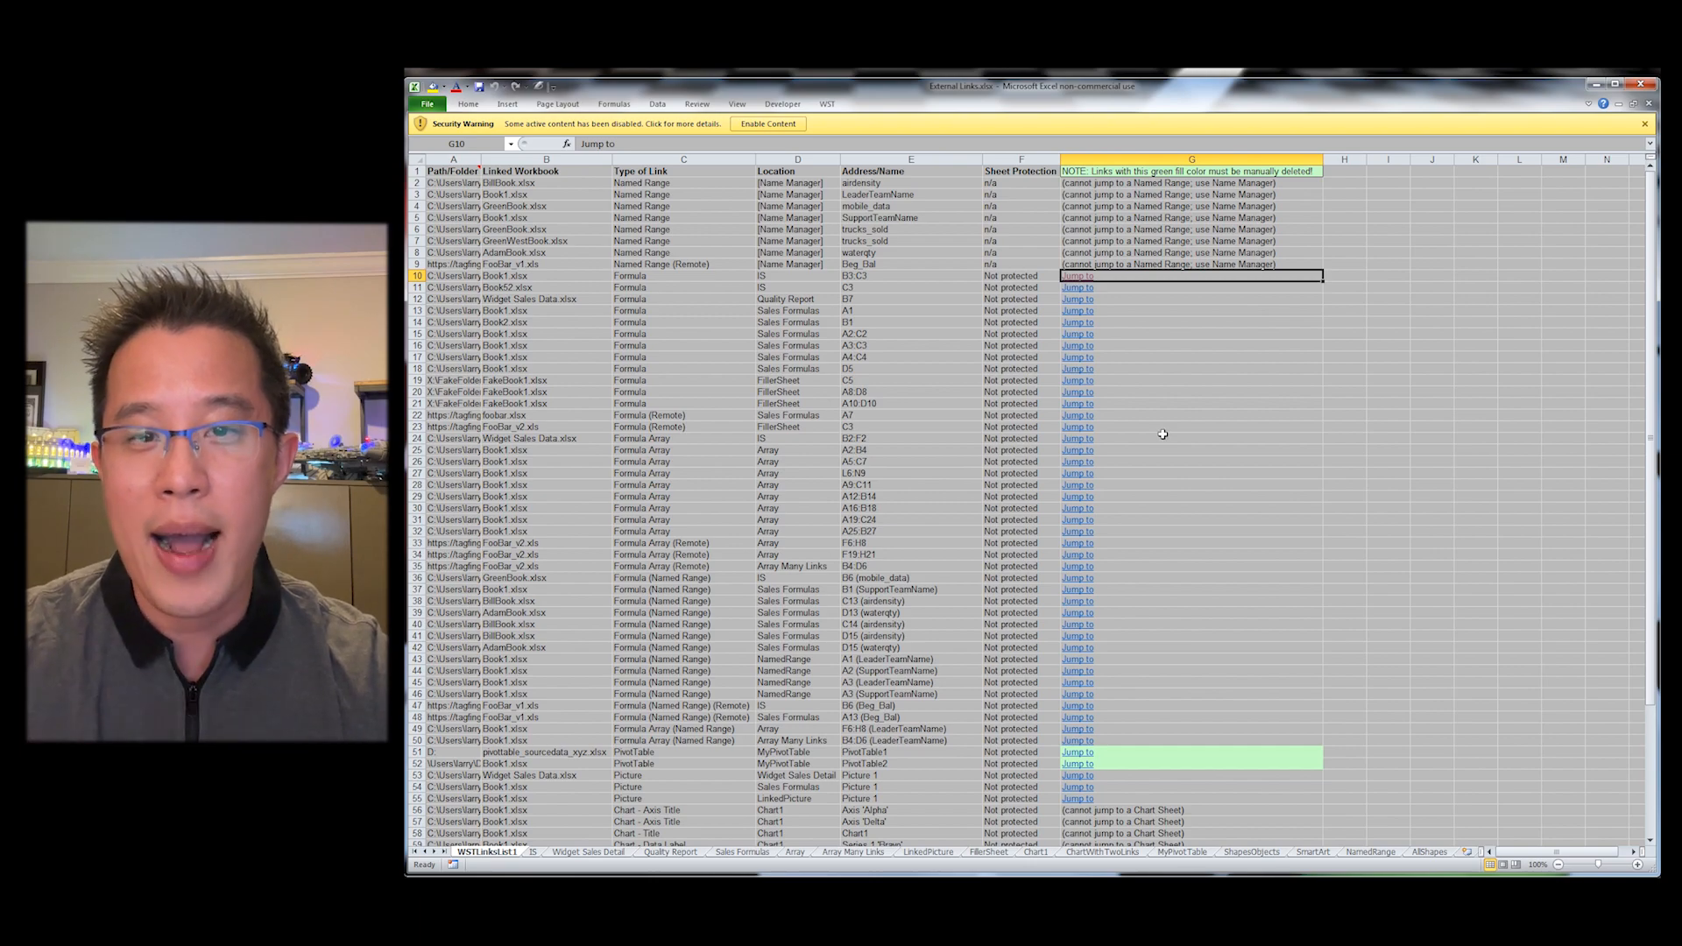
# Step: Close the External Links workbook without saving
pyautogui.hotkey('ctrl', 'w')
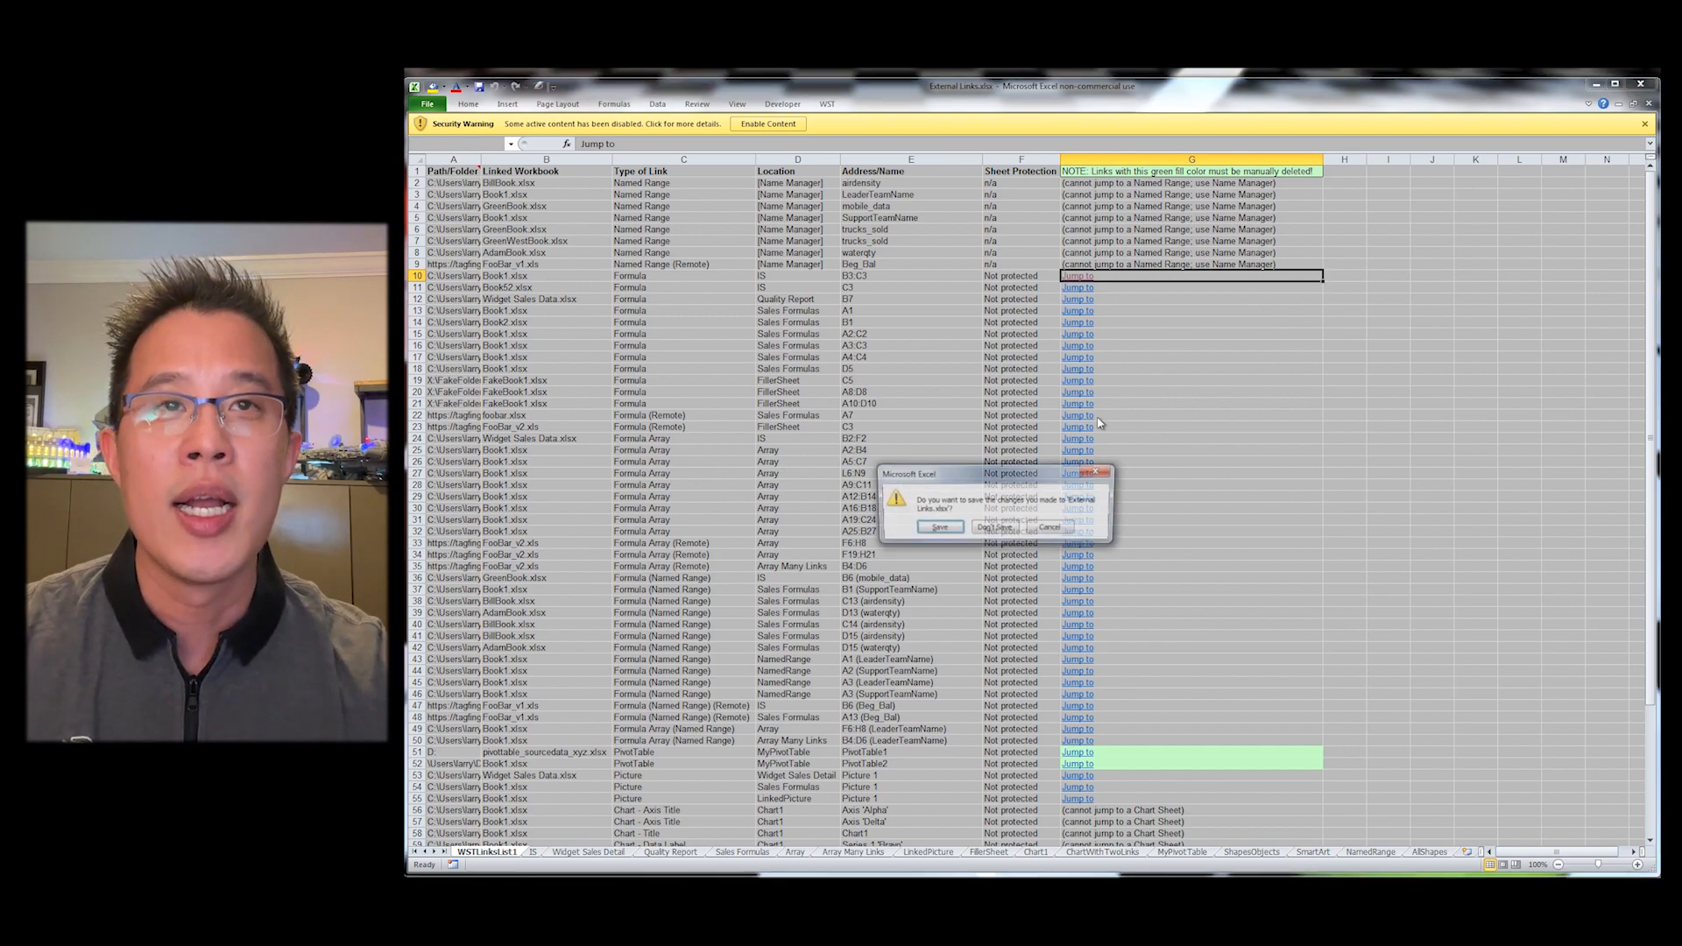
pyautogui.click(995, 528)
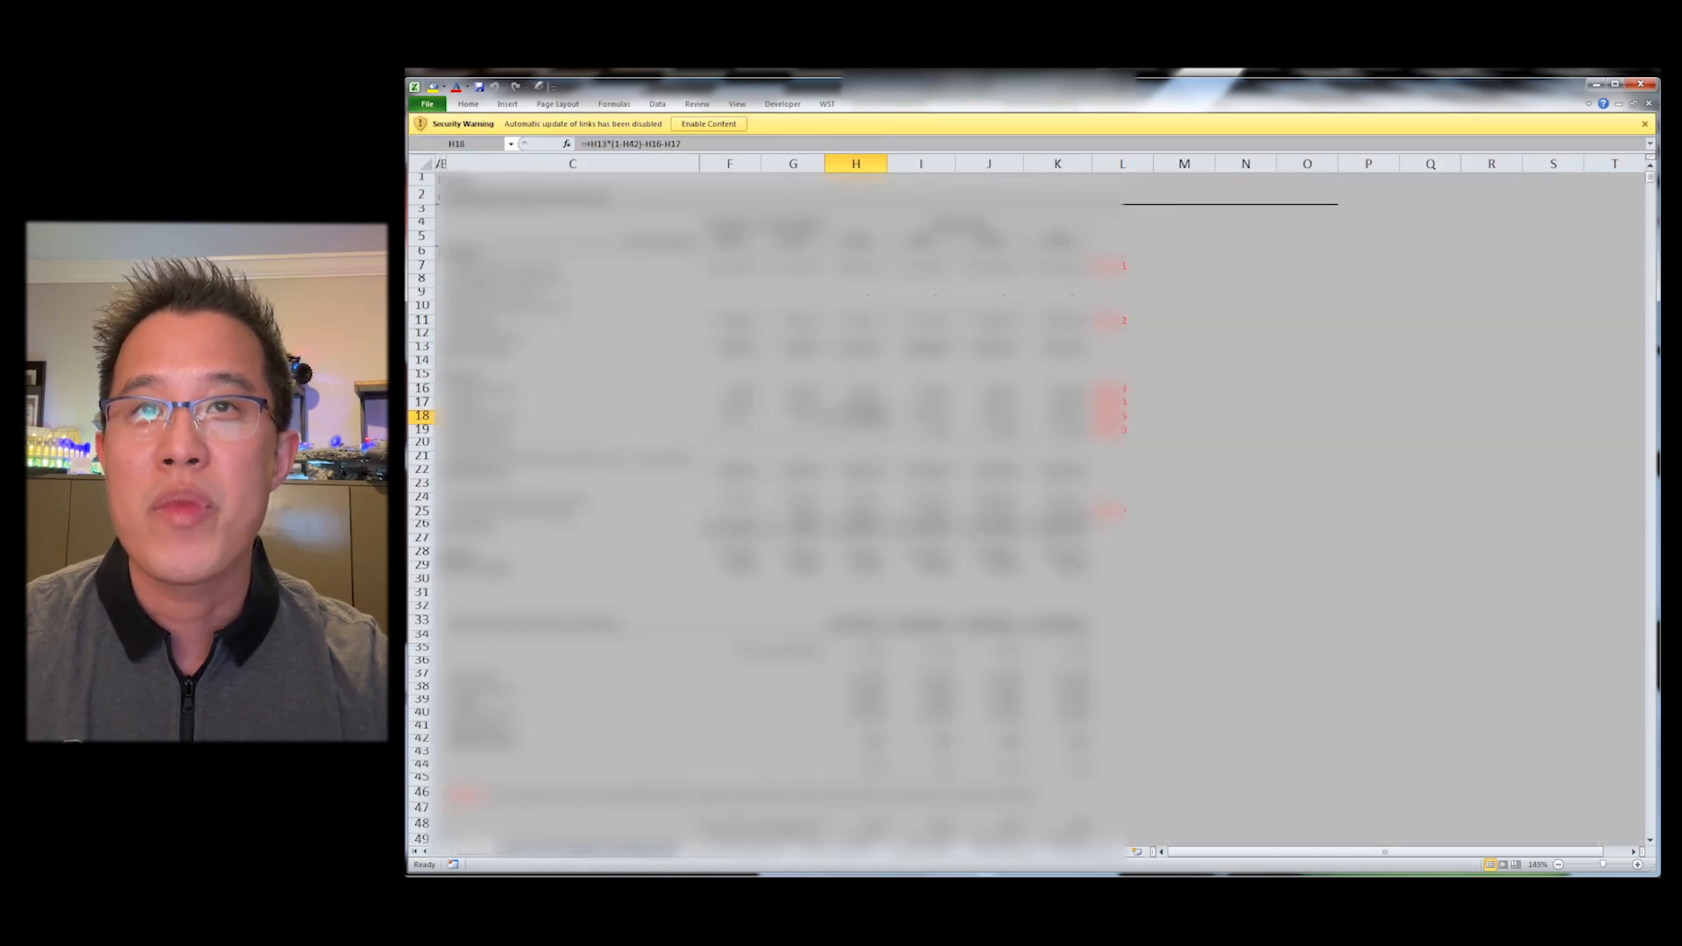
# Step: Review the financials workbook's links in Edit Links and generate its WST external links list
pyautogui.hotkey('alt', 'a')
pyautogui.press('k')
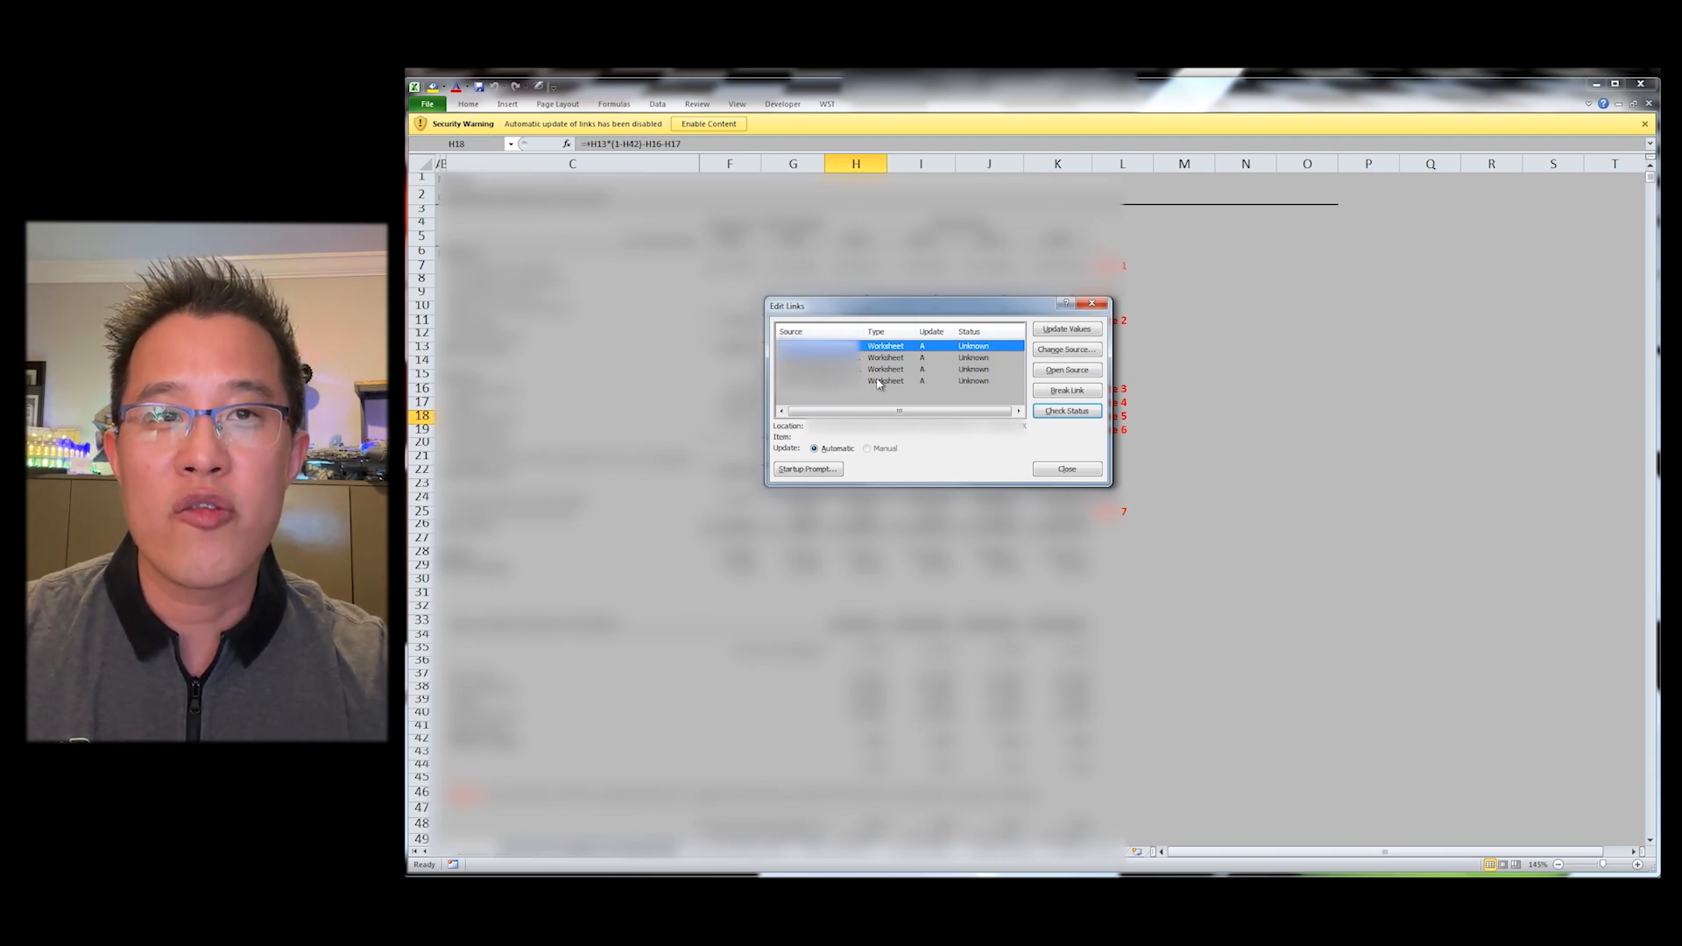
pyautogui.click(1067, 469)
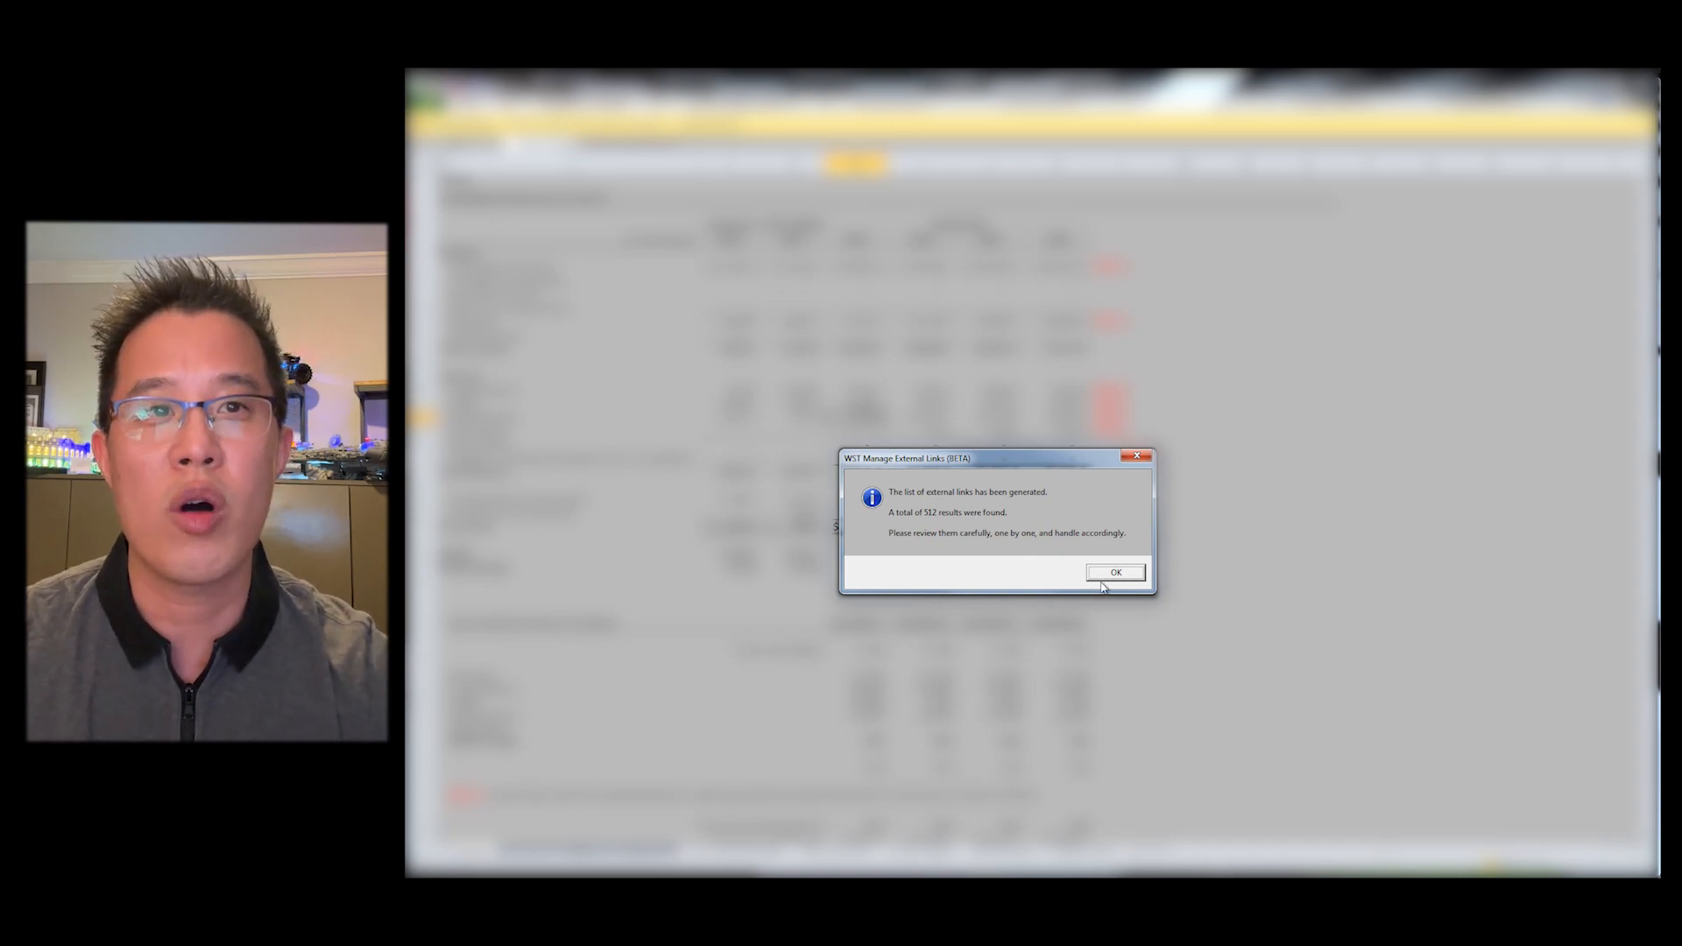
pyautogui.press('Return')
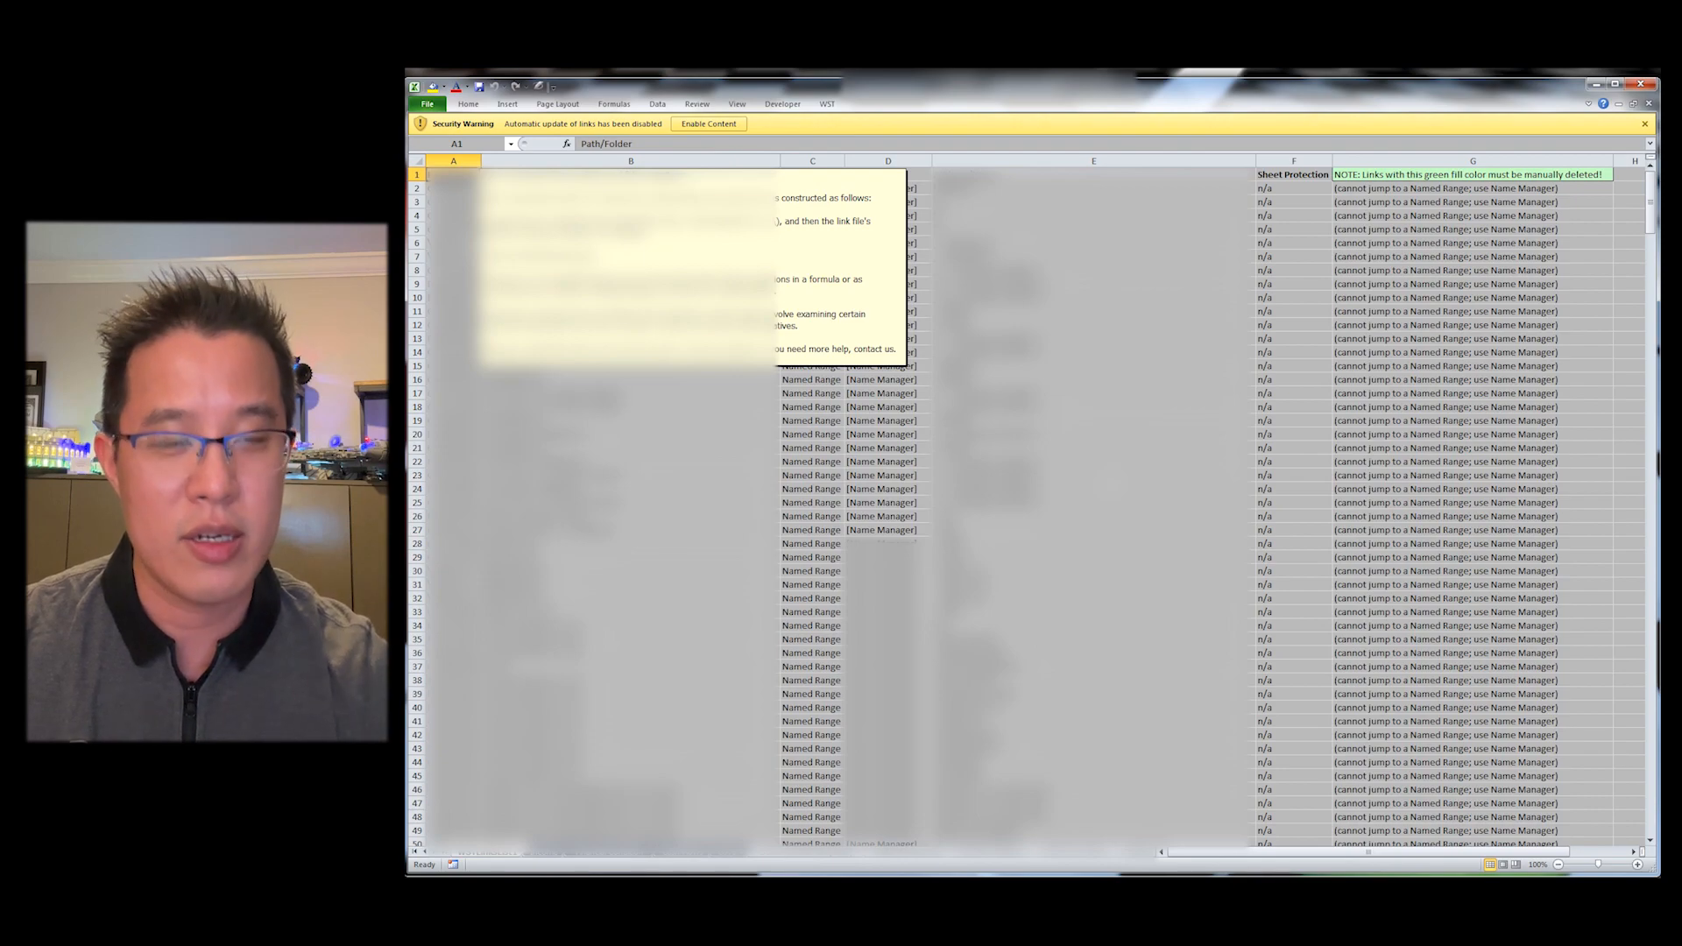
# Step: Hide the note comment on the external links list
pyautogui.hotkey('shift', 'F10')
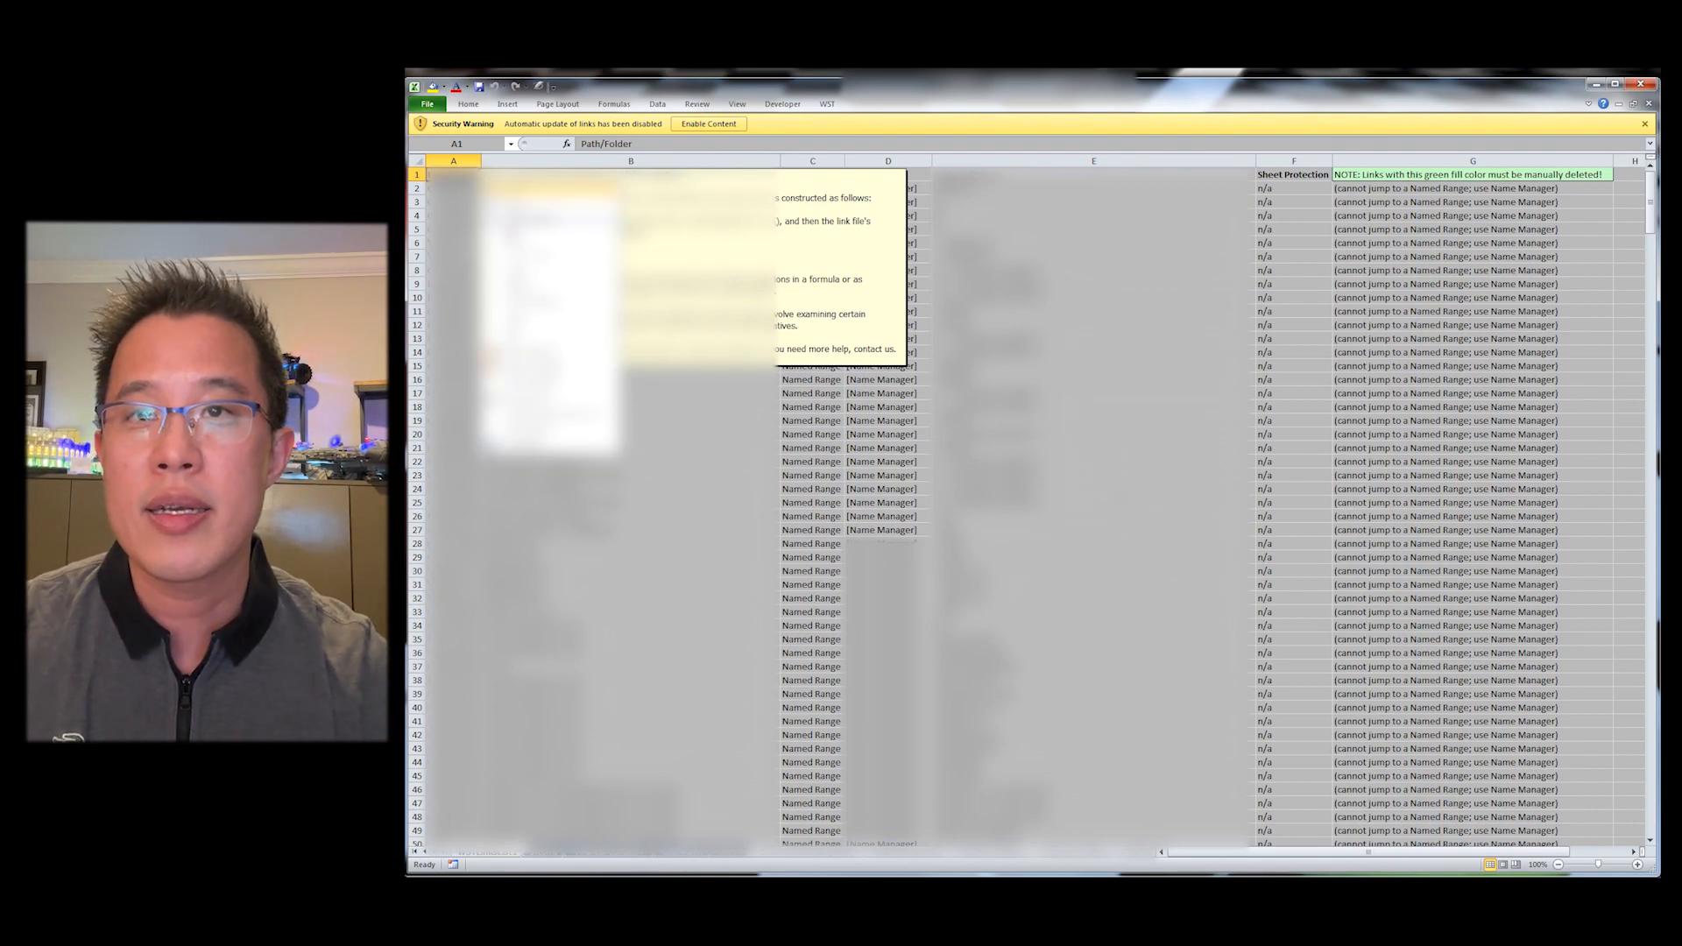
pyautogui.press('m')
pyautogui.press('Right')
pyautogui.press('Right')
pyautogui.press('Down')
pyautogui.press('Right')
pyautogui.press('Right')
pyautogui.press('Right')
pyautogui.press('Right')
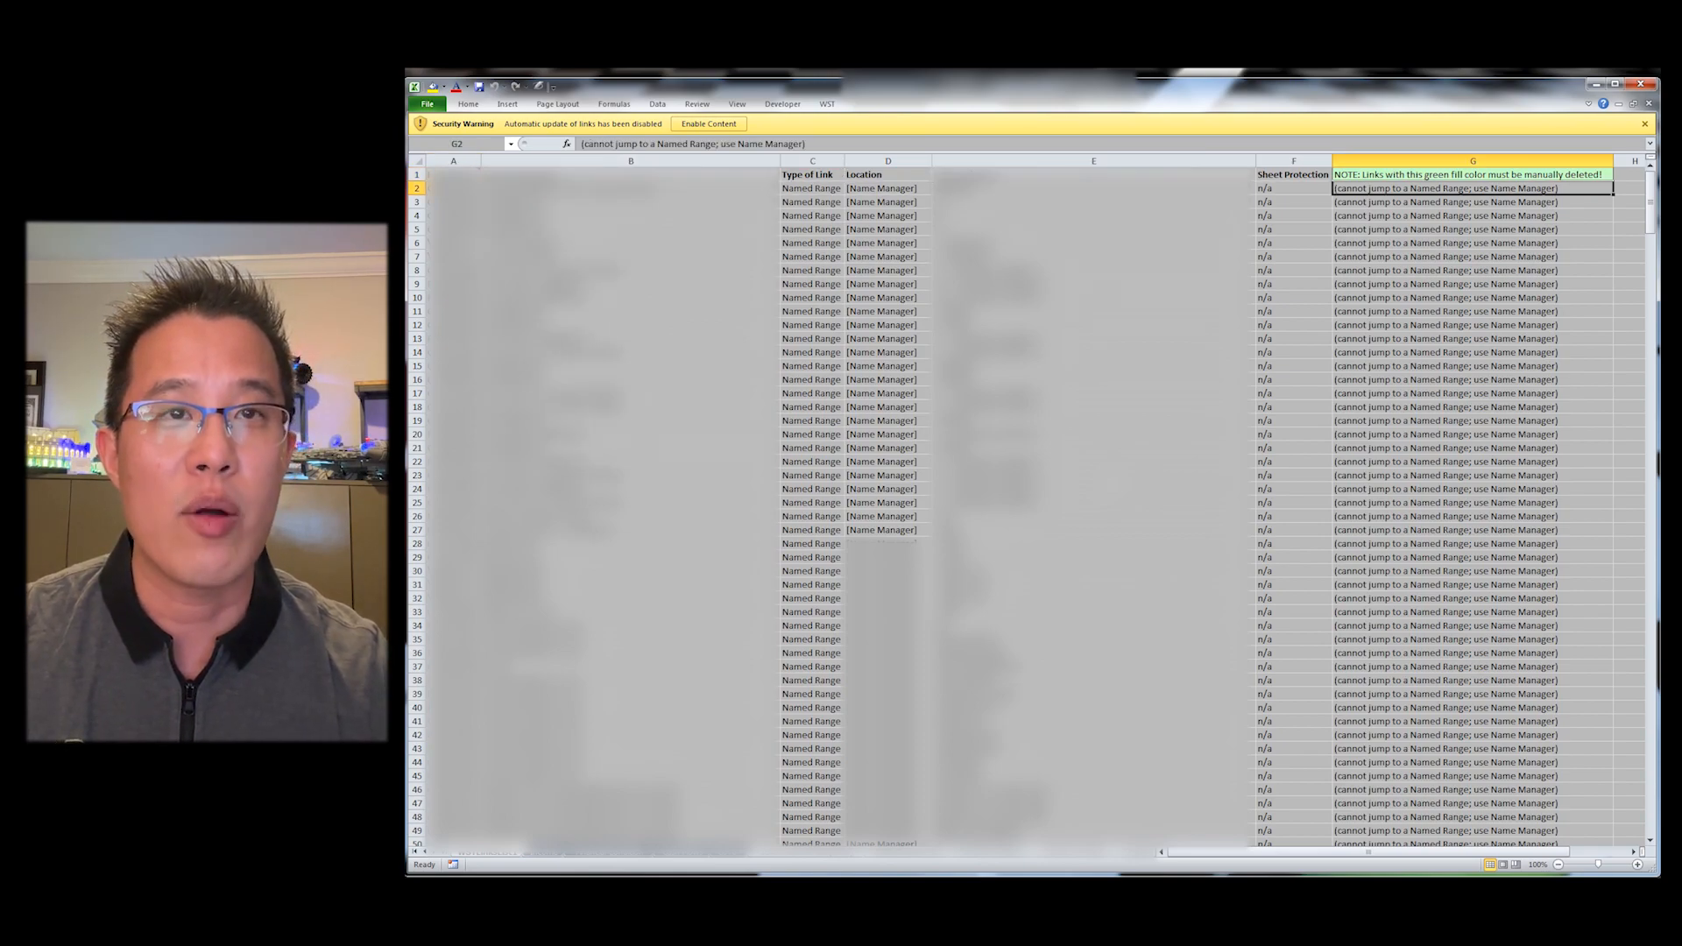
# Step: Browse the link types and locations down the links list and review the workbook's names in Name Manager
pyautogui.hotkey('ctrl', 'Left')
pyautogui.hotkey('ctrl', 'Down')
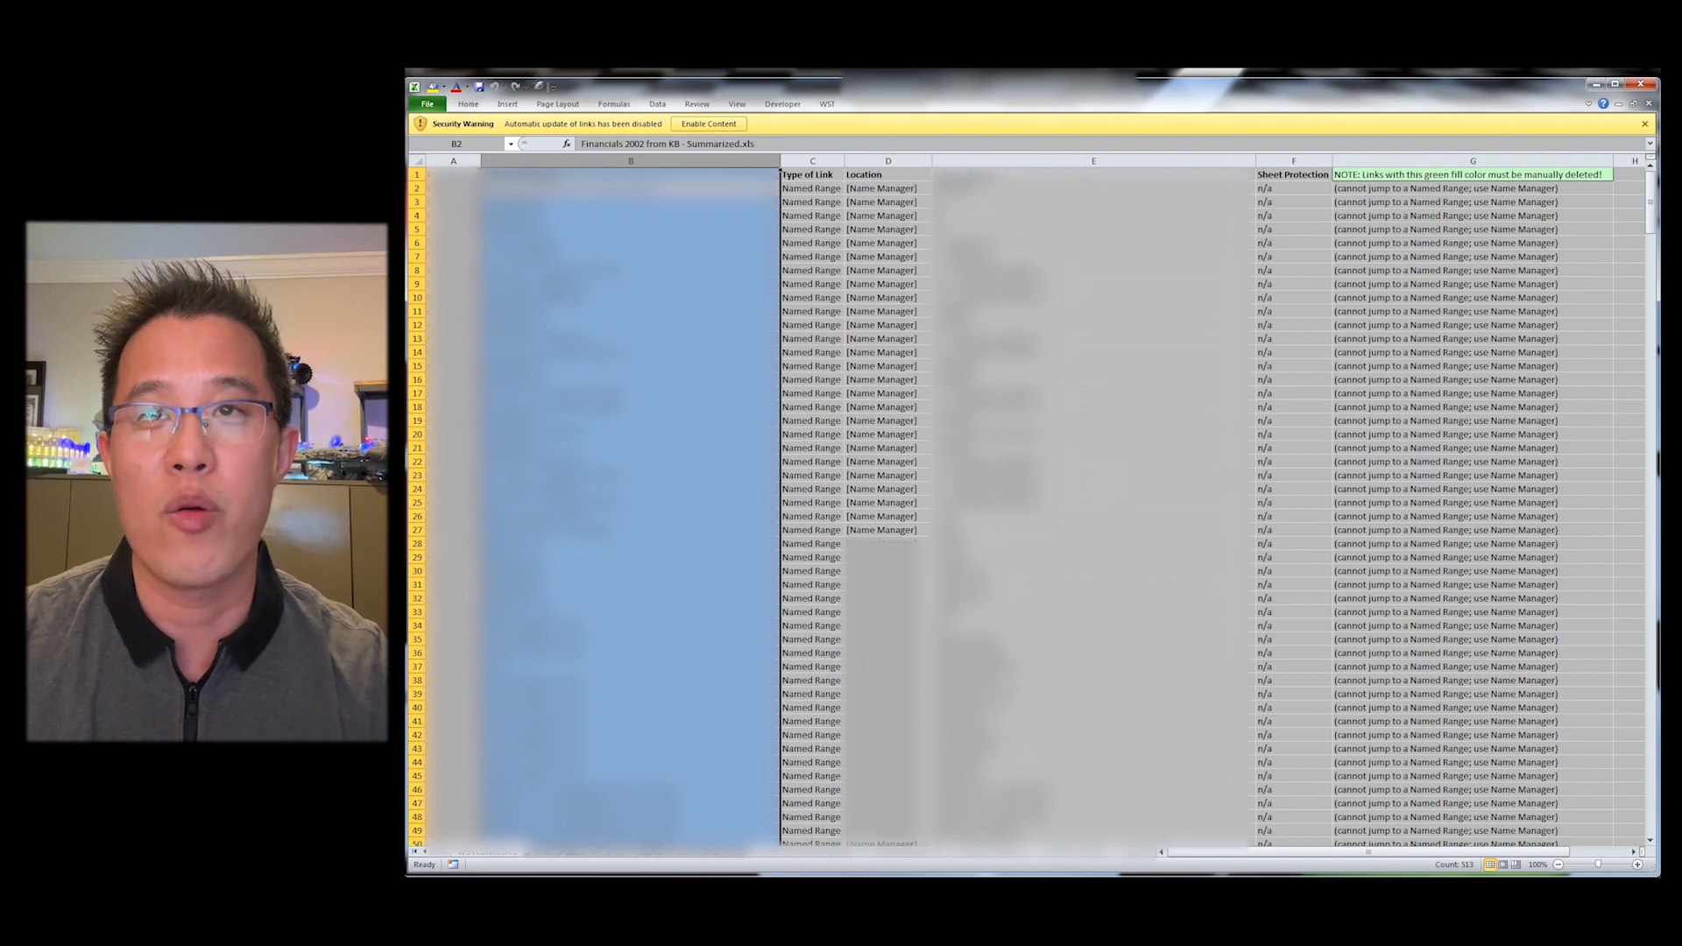
pyautogui.hotkey('ctrl', 'Up')
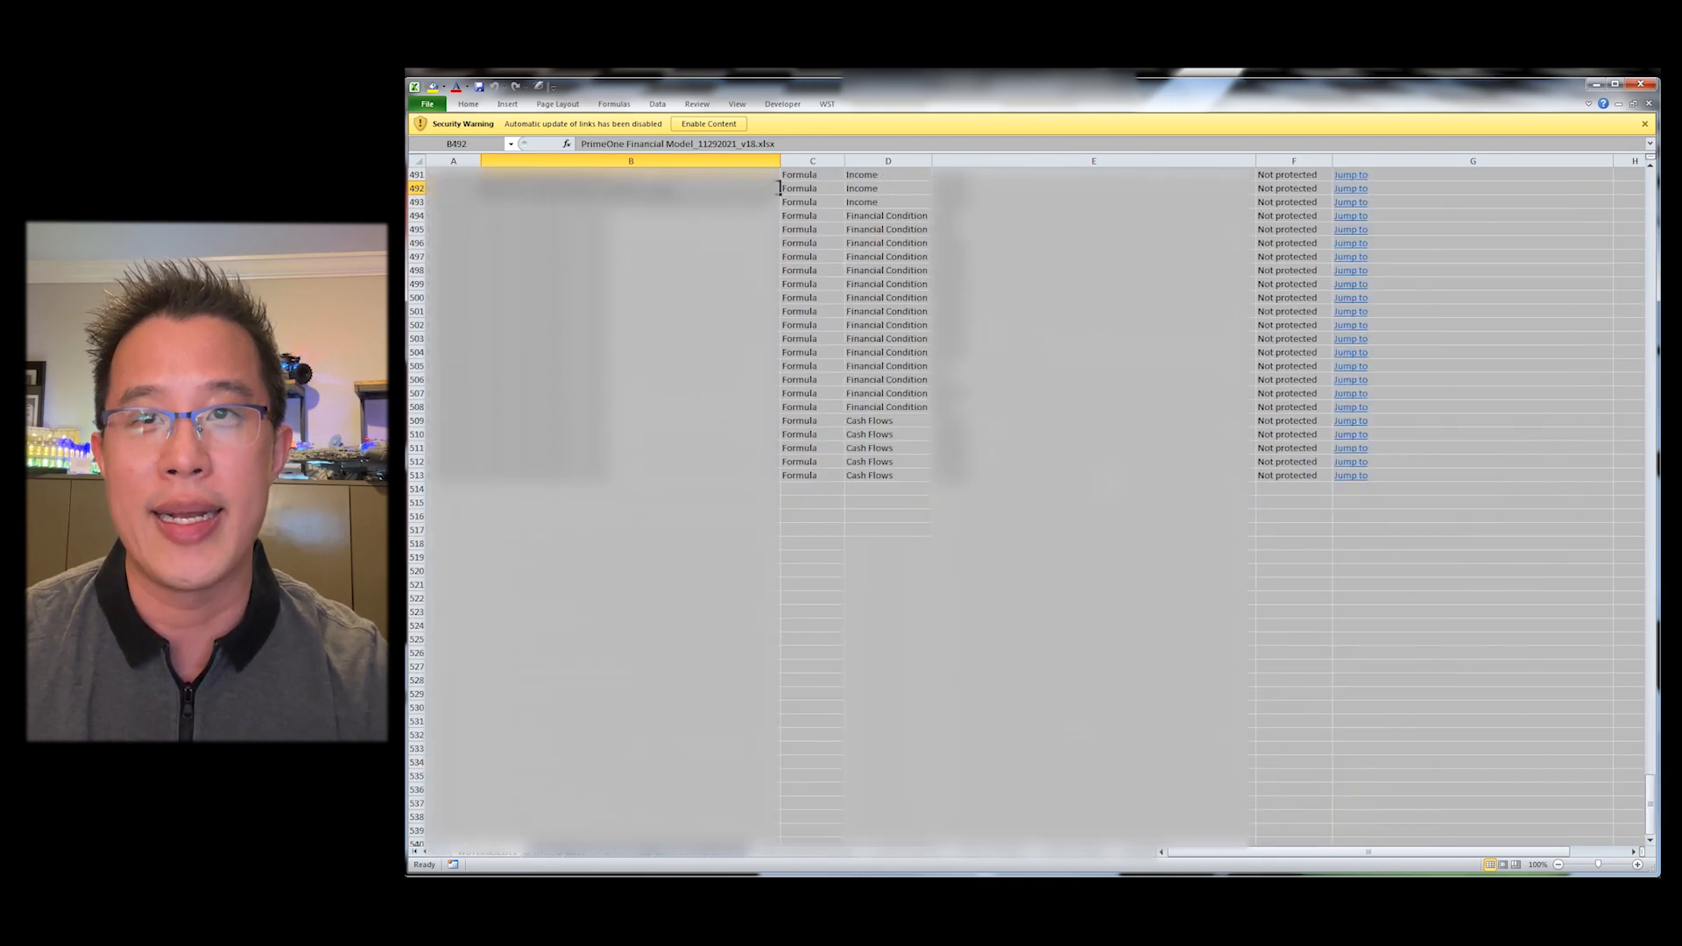
pyautogui.press('Right')
pyautogui.press('Right')
pyautogui.press('Right')
pyautogui.press('Right')
pyautogui.press('Right')
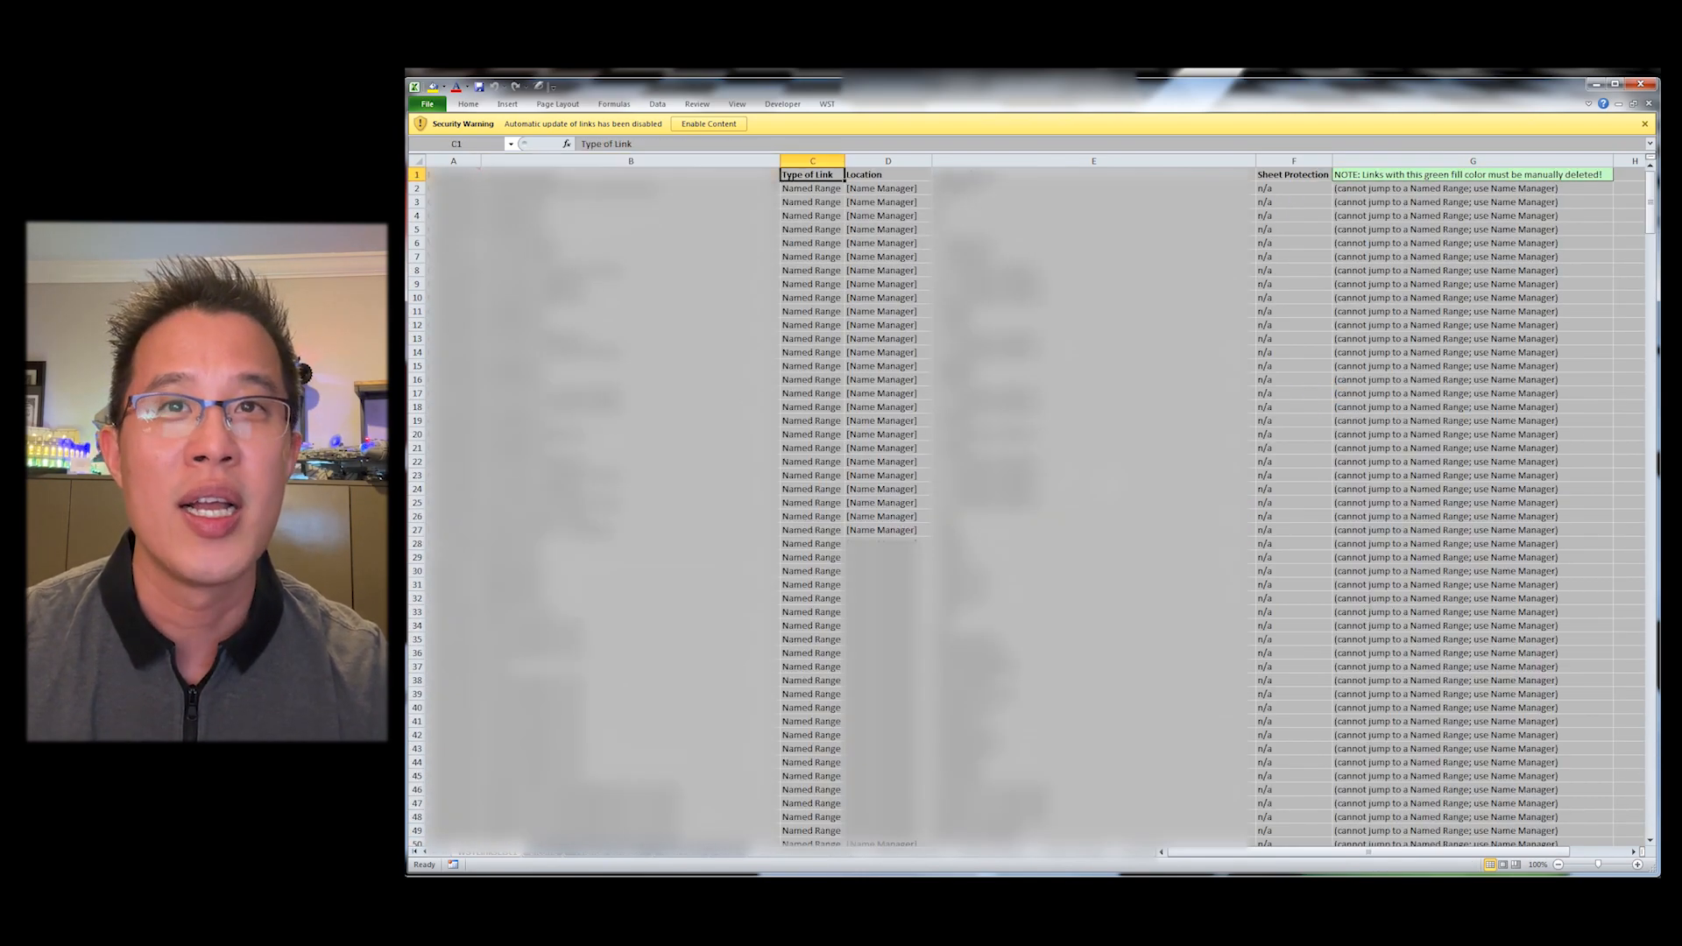
pyautogui.hotkey('ctrl', 'Down')
pyautogui.hotkey('ctrl', 'F3')
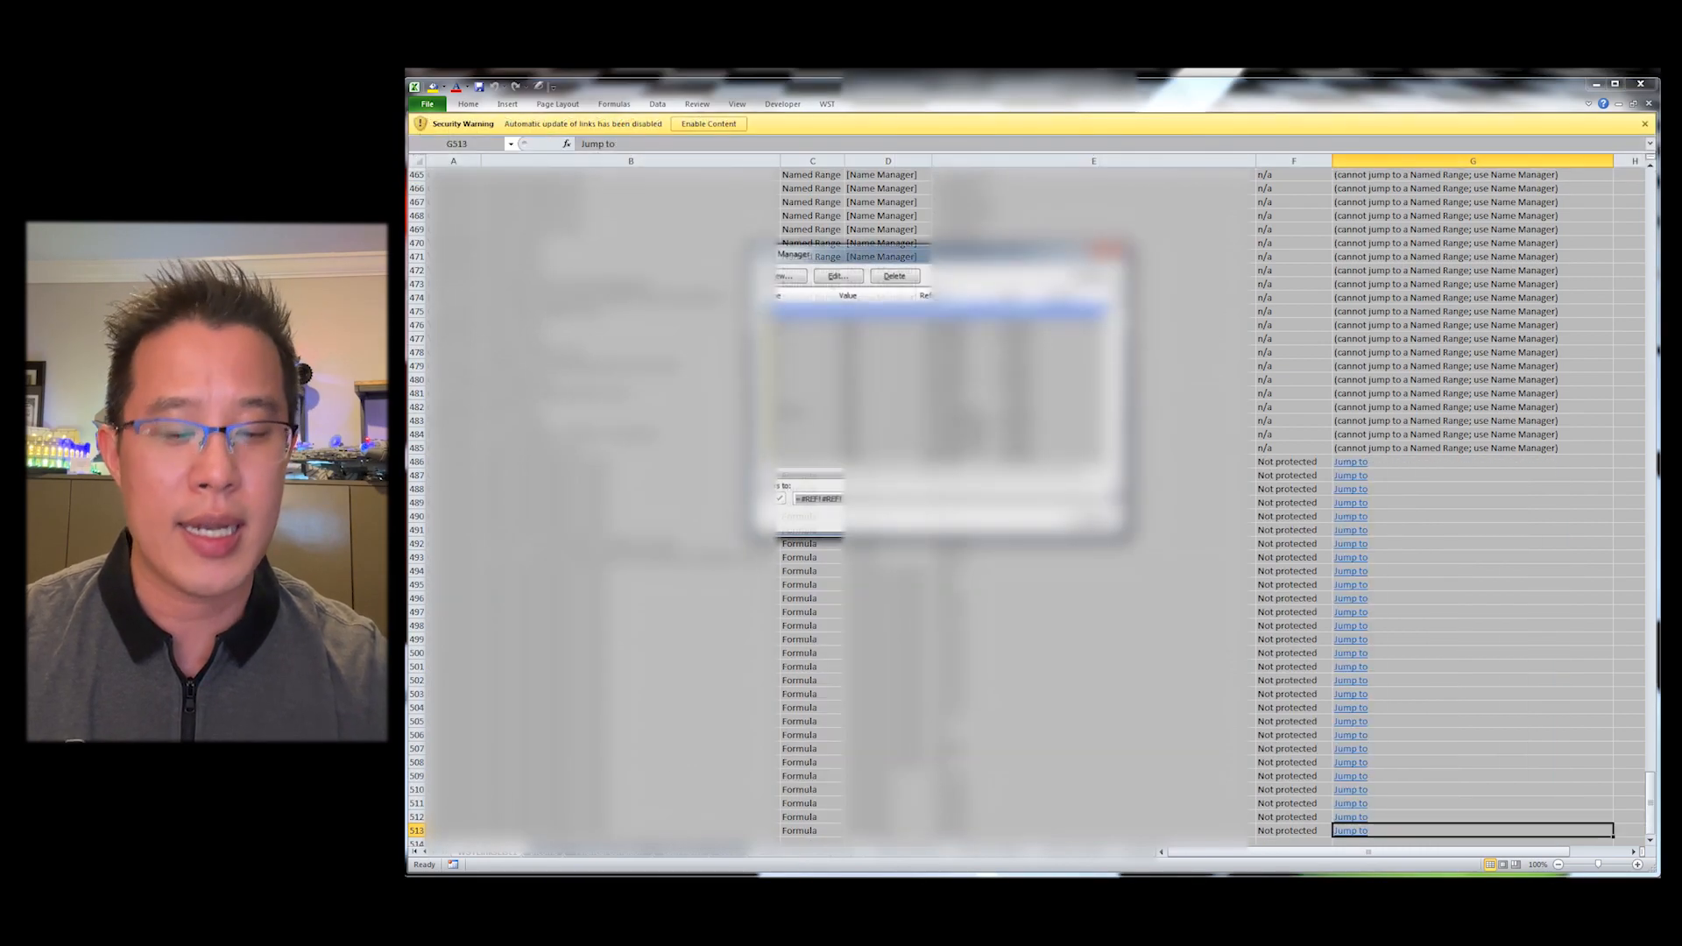
pyautogui.moveTo(1114, 309)
pyautogui.mouseDown()
pyautogui.moveTo(1116, 508)
pyautogui.moveTo(1109, 336)
pyautogui.mouseUp()
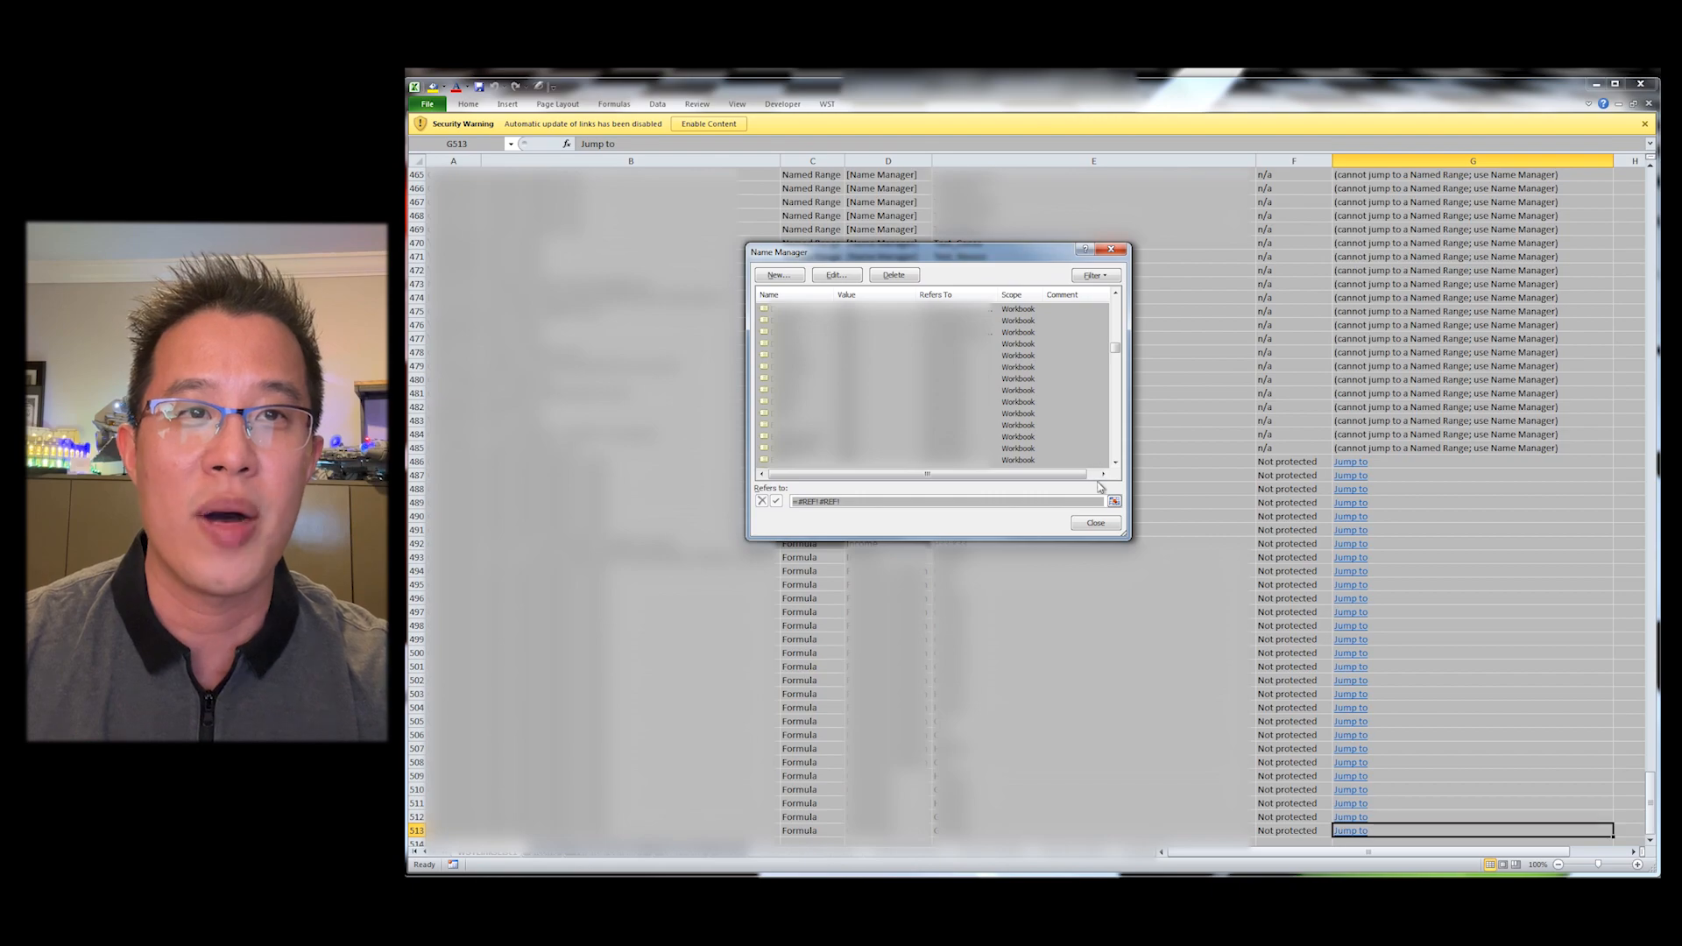
pyautogui.click(1095, 523)
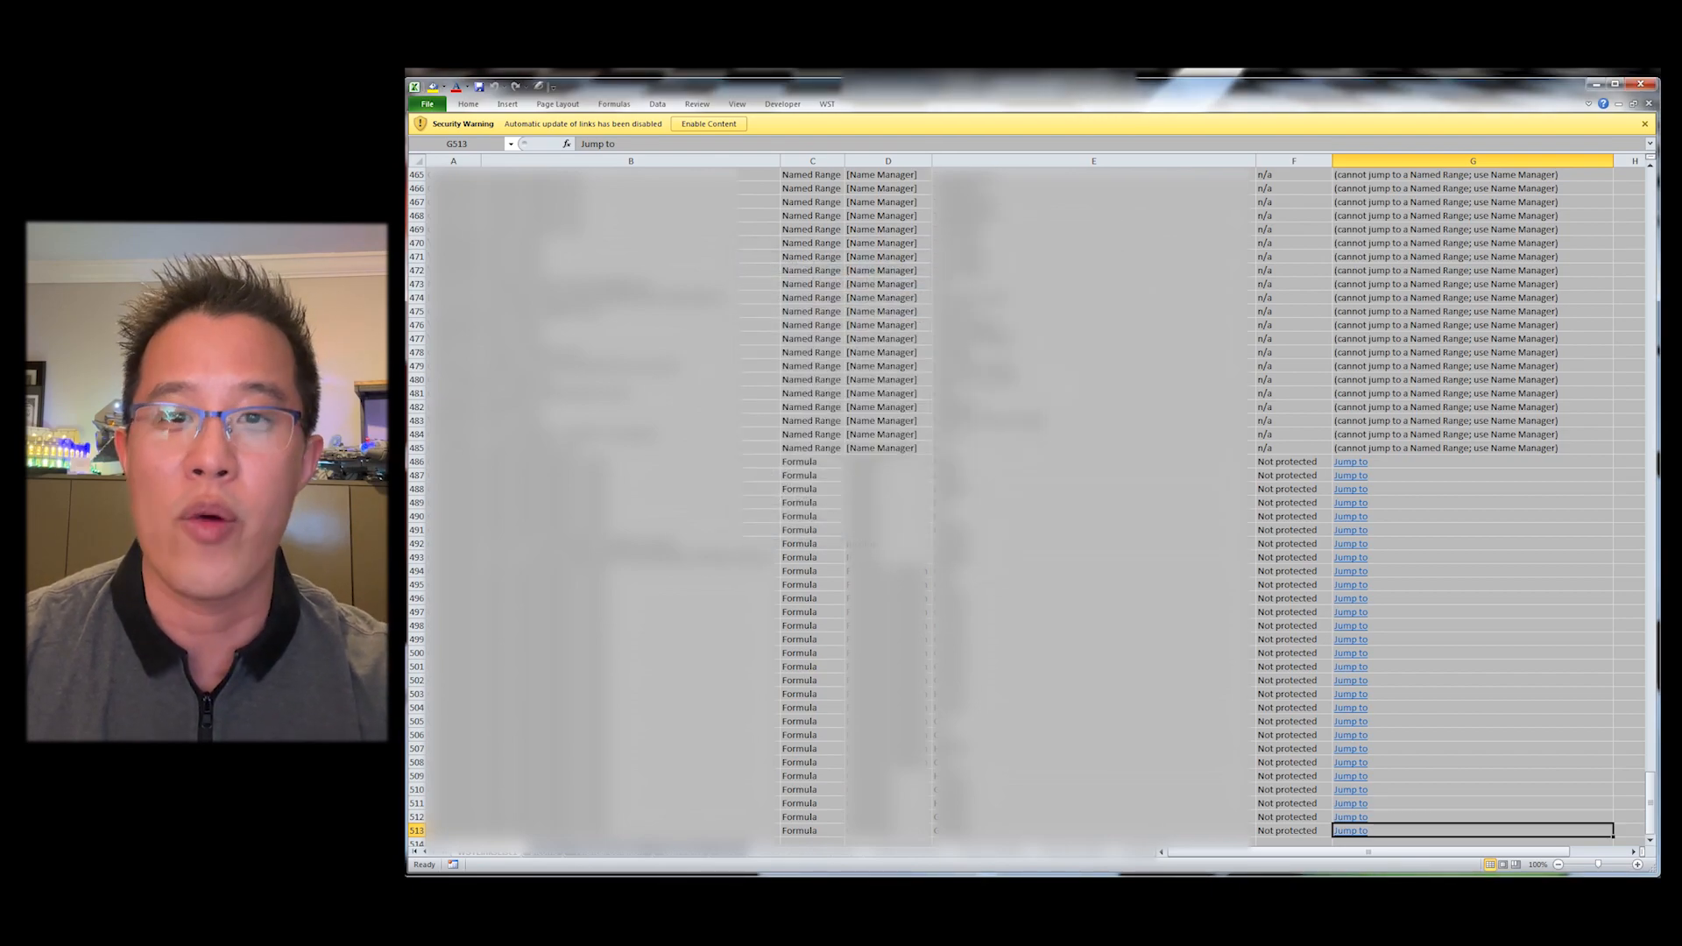
# Step: Break all external links in the financials workbook with WST Manage External Links
pyautogui.hotkey('alt', 'y')
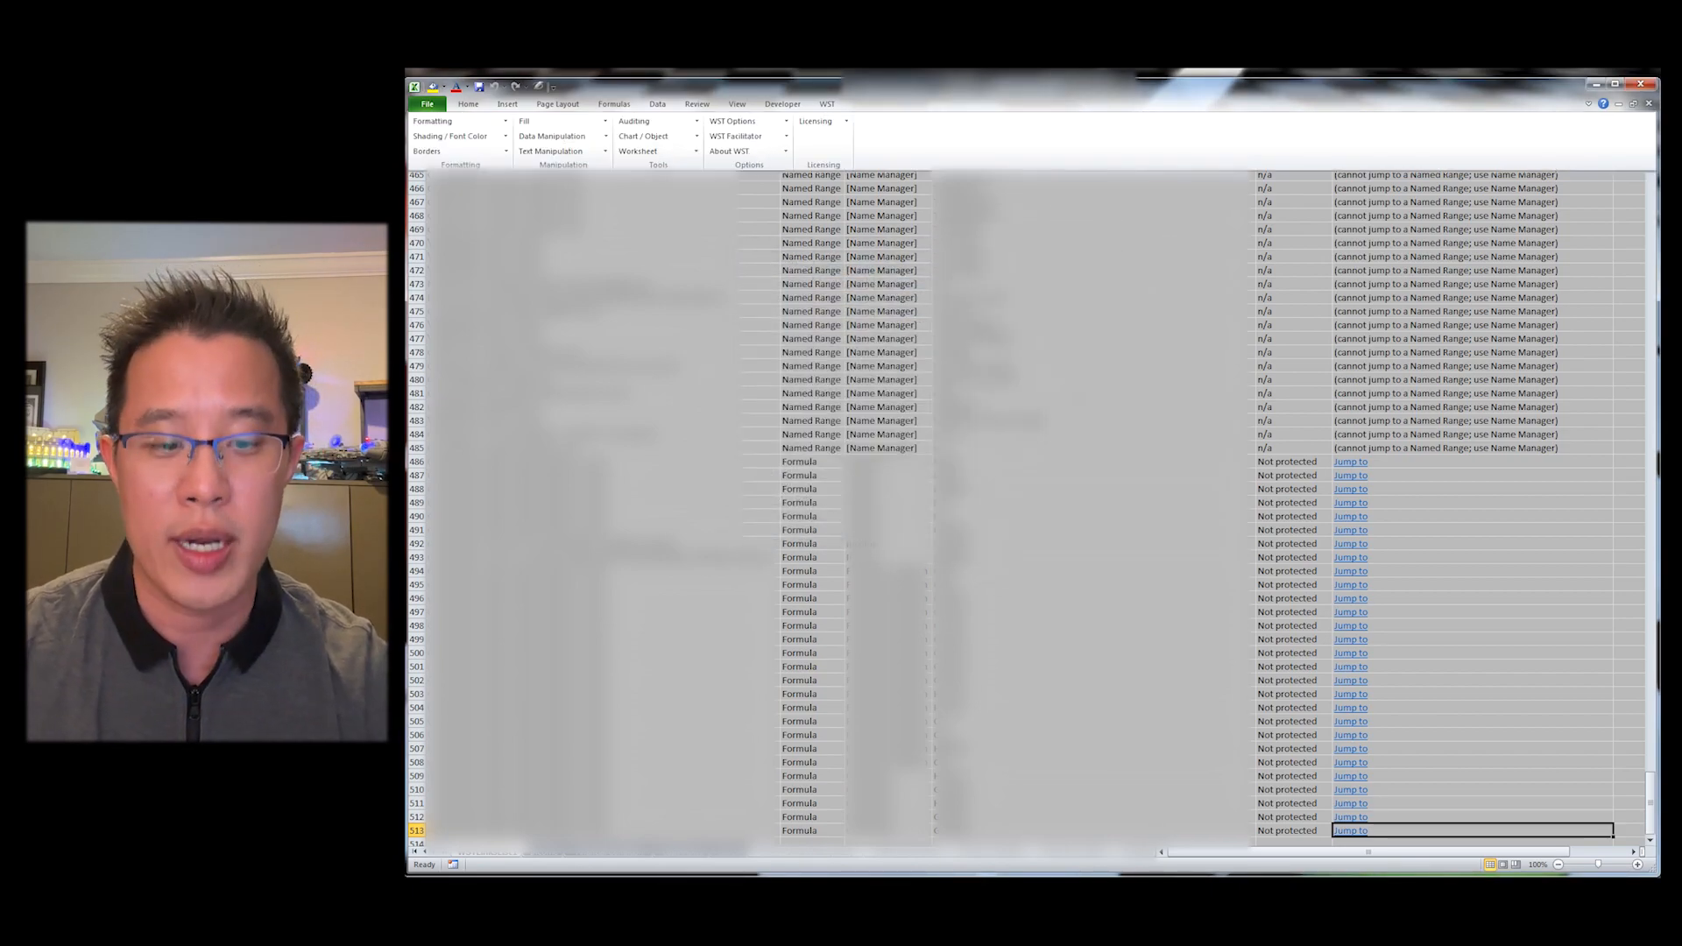
pyautogui.press('a')
pyautogui.press('l')
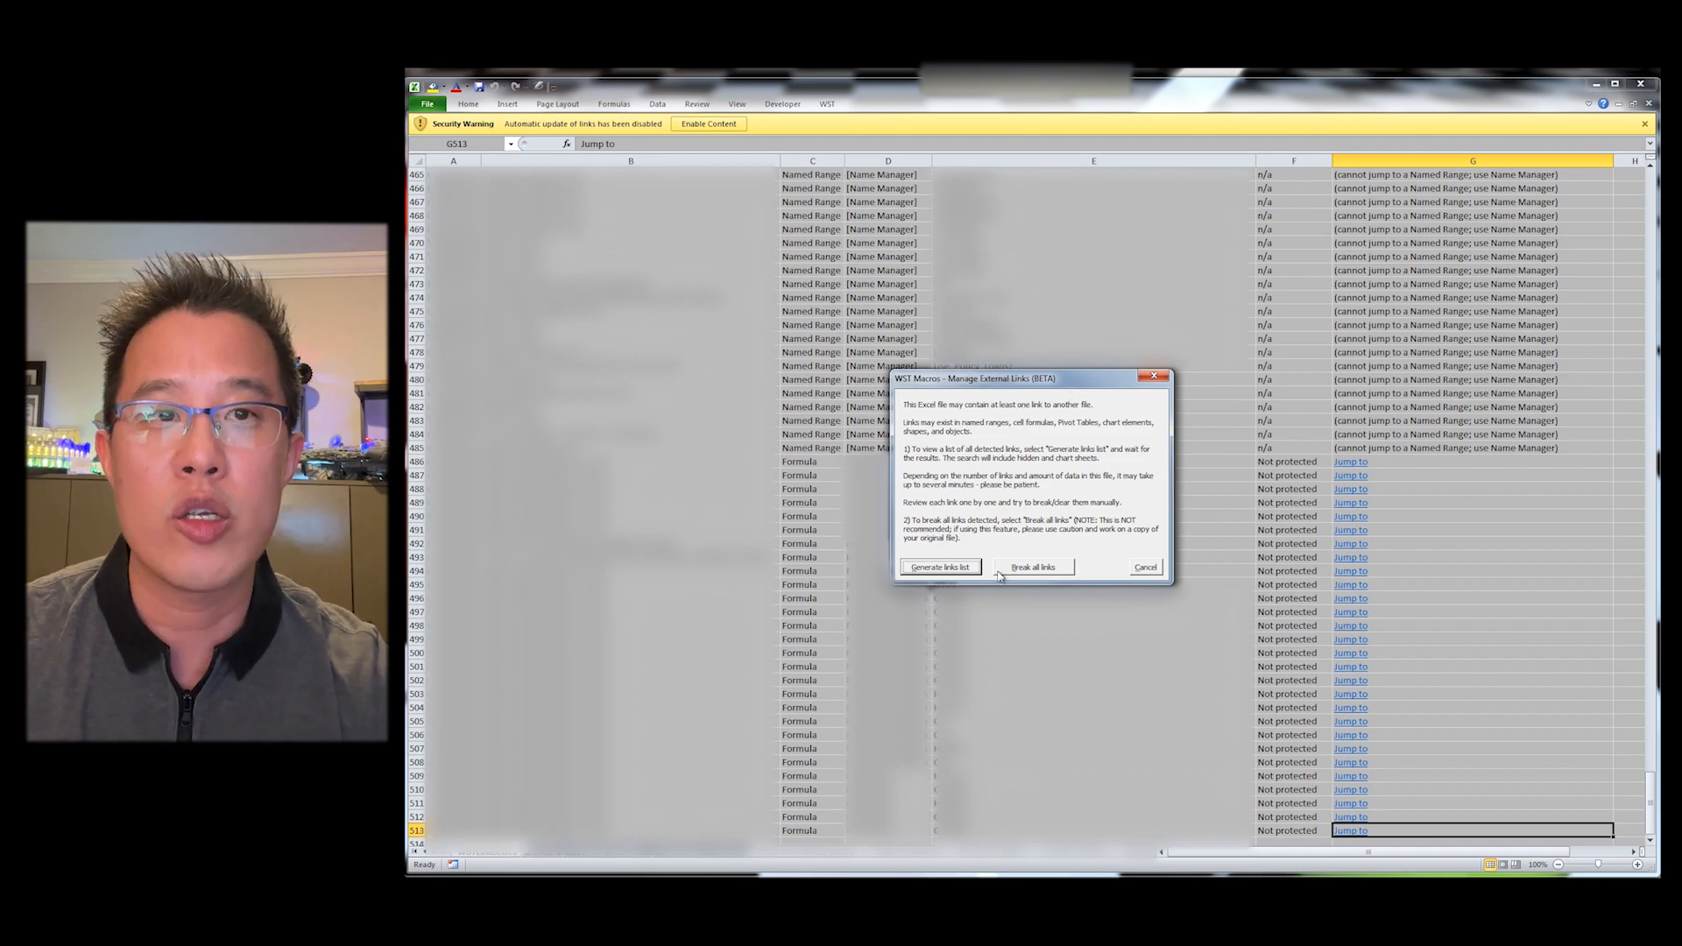
pyautogui.click(1003, 569)
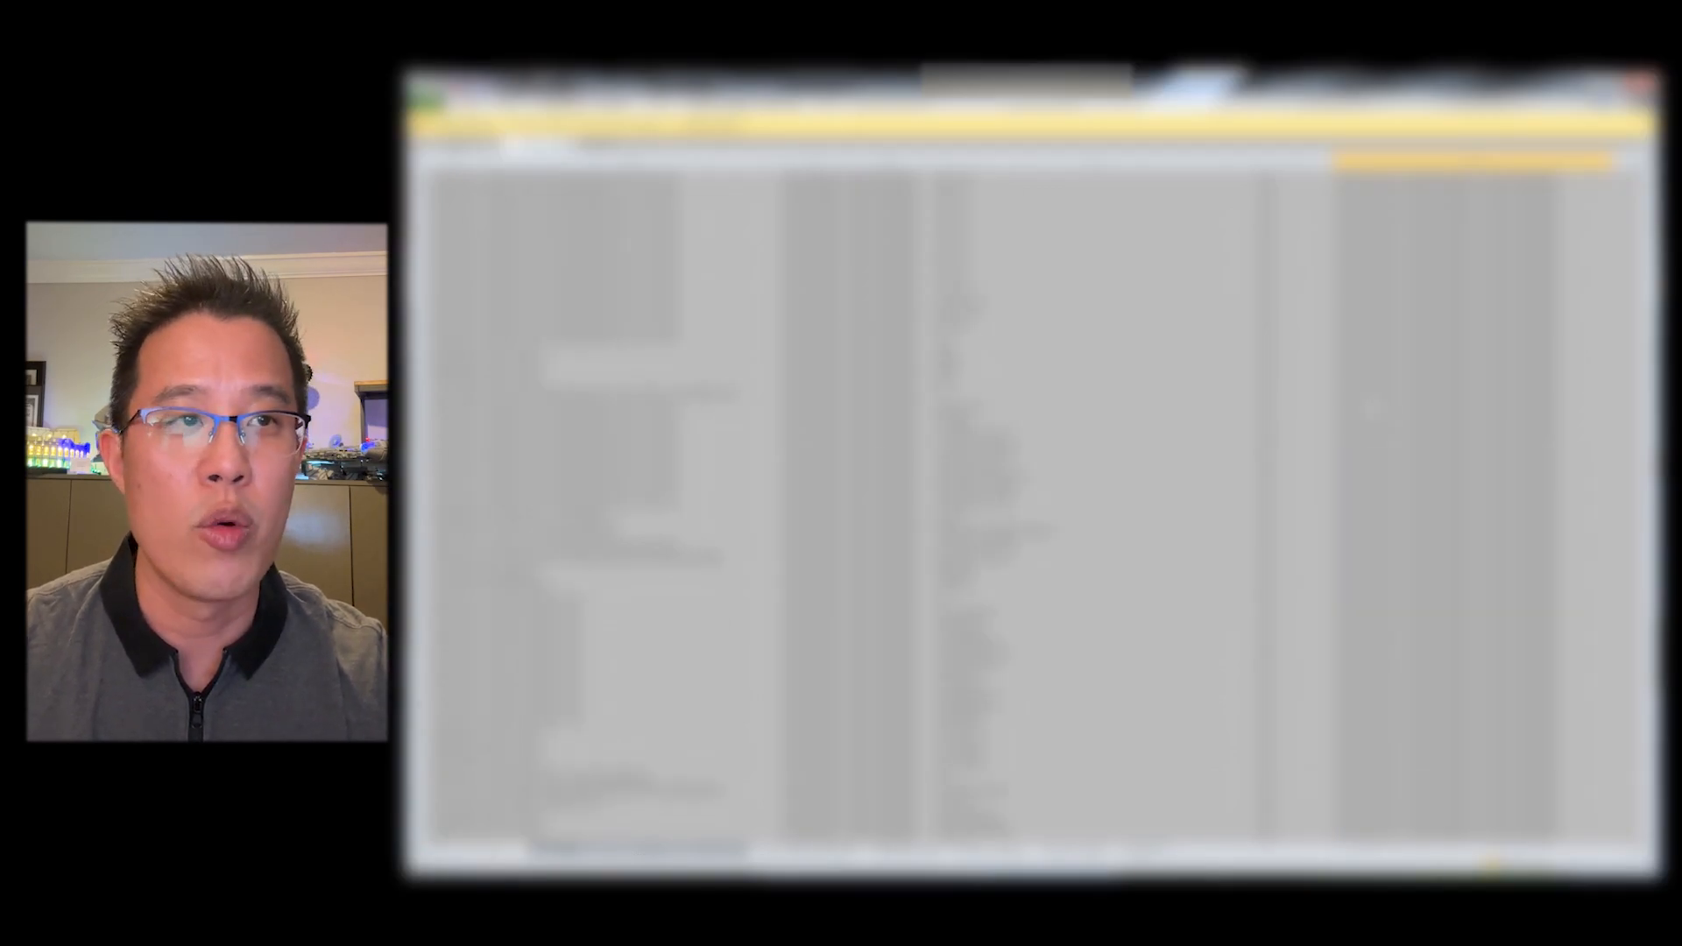
pyautogui.scroll(-5, 1034, 508)
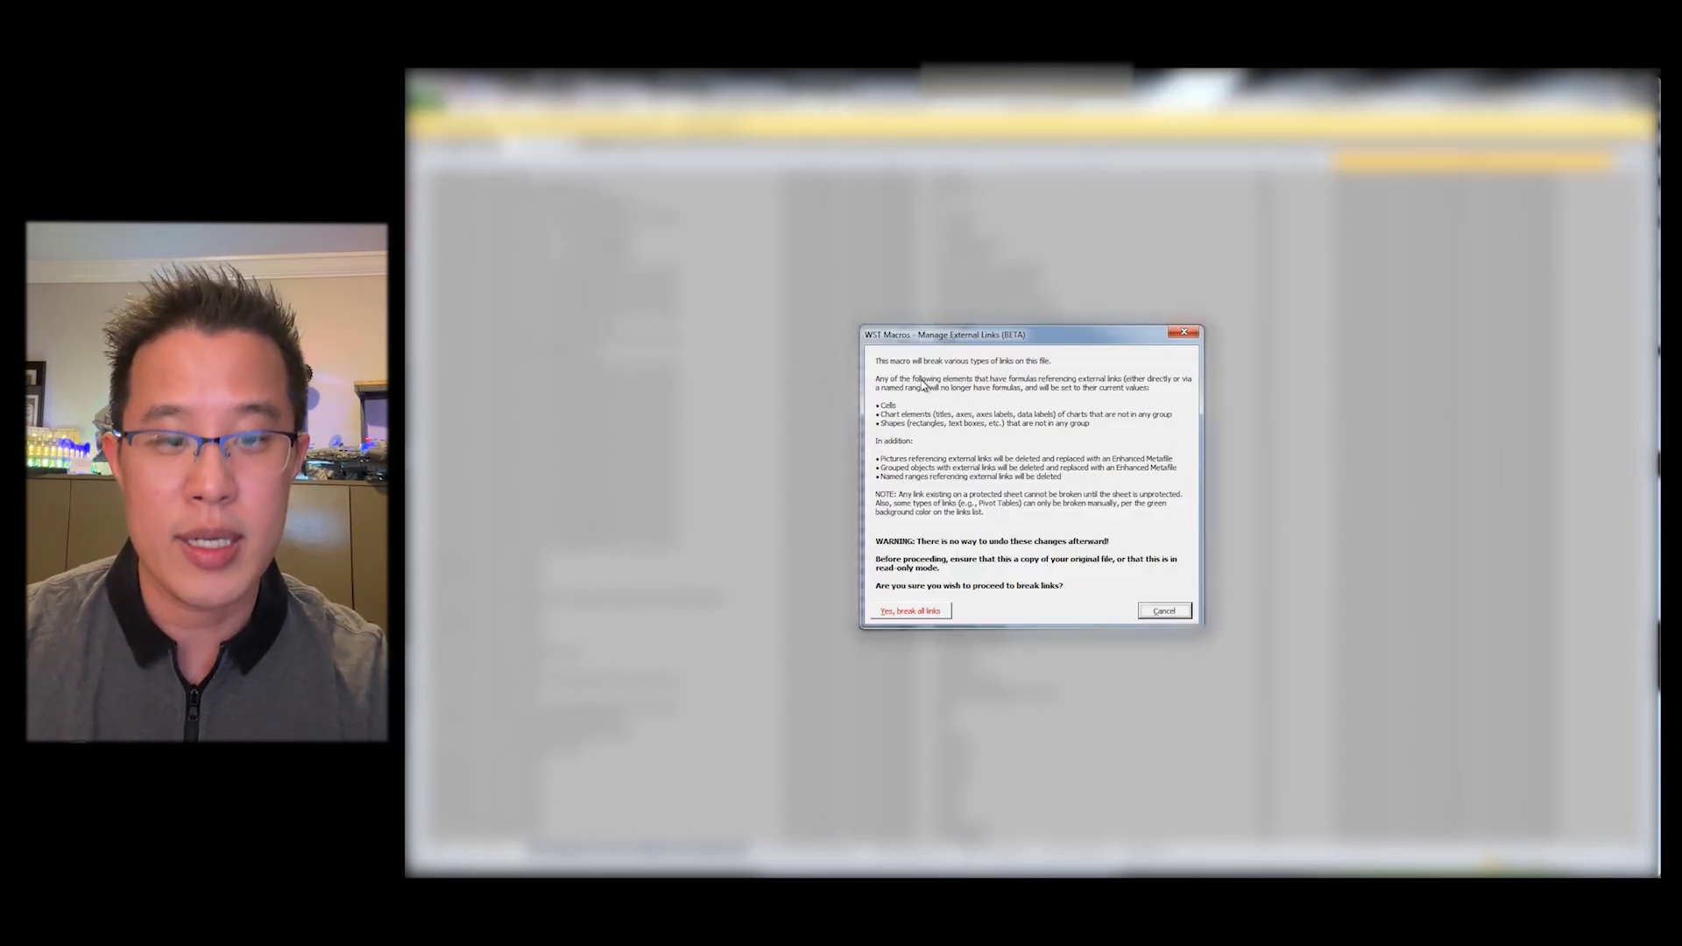
pyautogui.press('y')
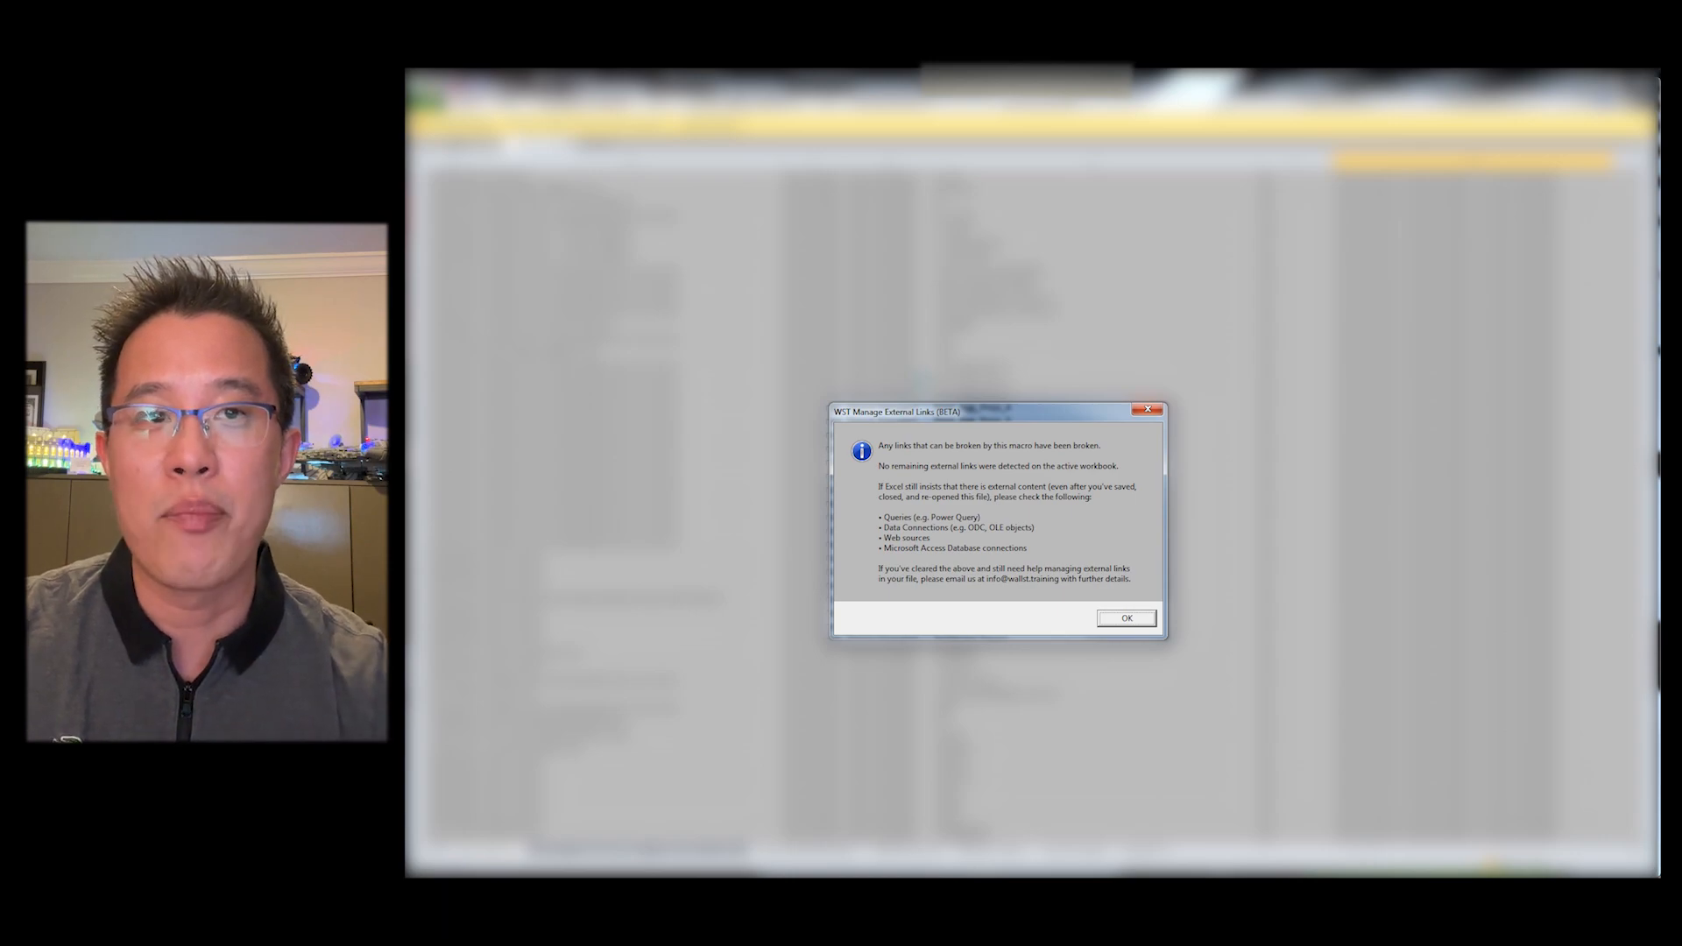
pyautogui.press('Return')
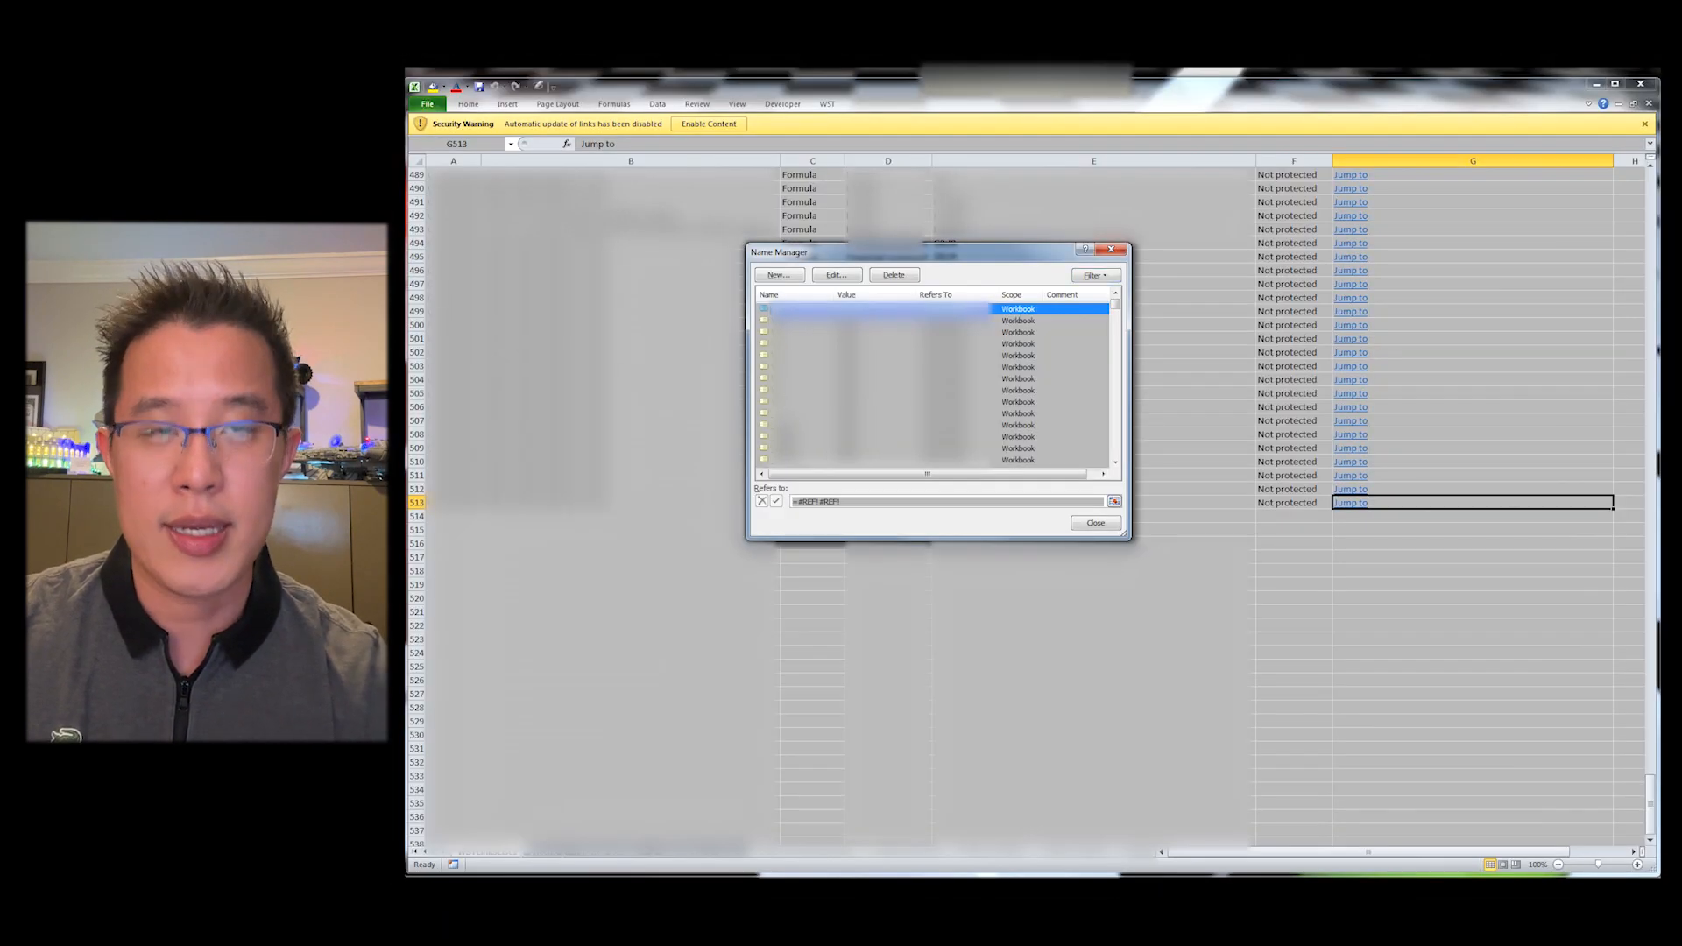
# Step: Close Name Manager and recheck the workbook for remaining external links
pyautogui.moveTo(1121, 314)
pyautogui.mouseDown()
pyautogui.moveTo(1116, 483)
pyautogui.moveTo(1116, 302)
pyautogui.mouseUp()
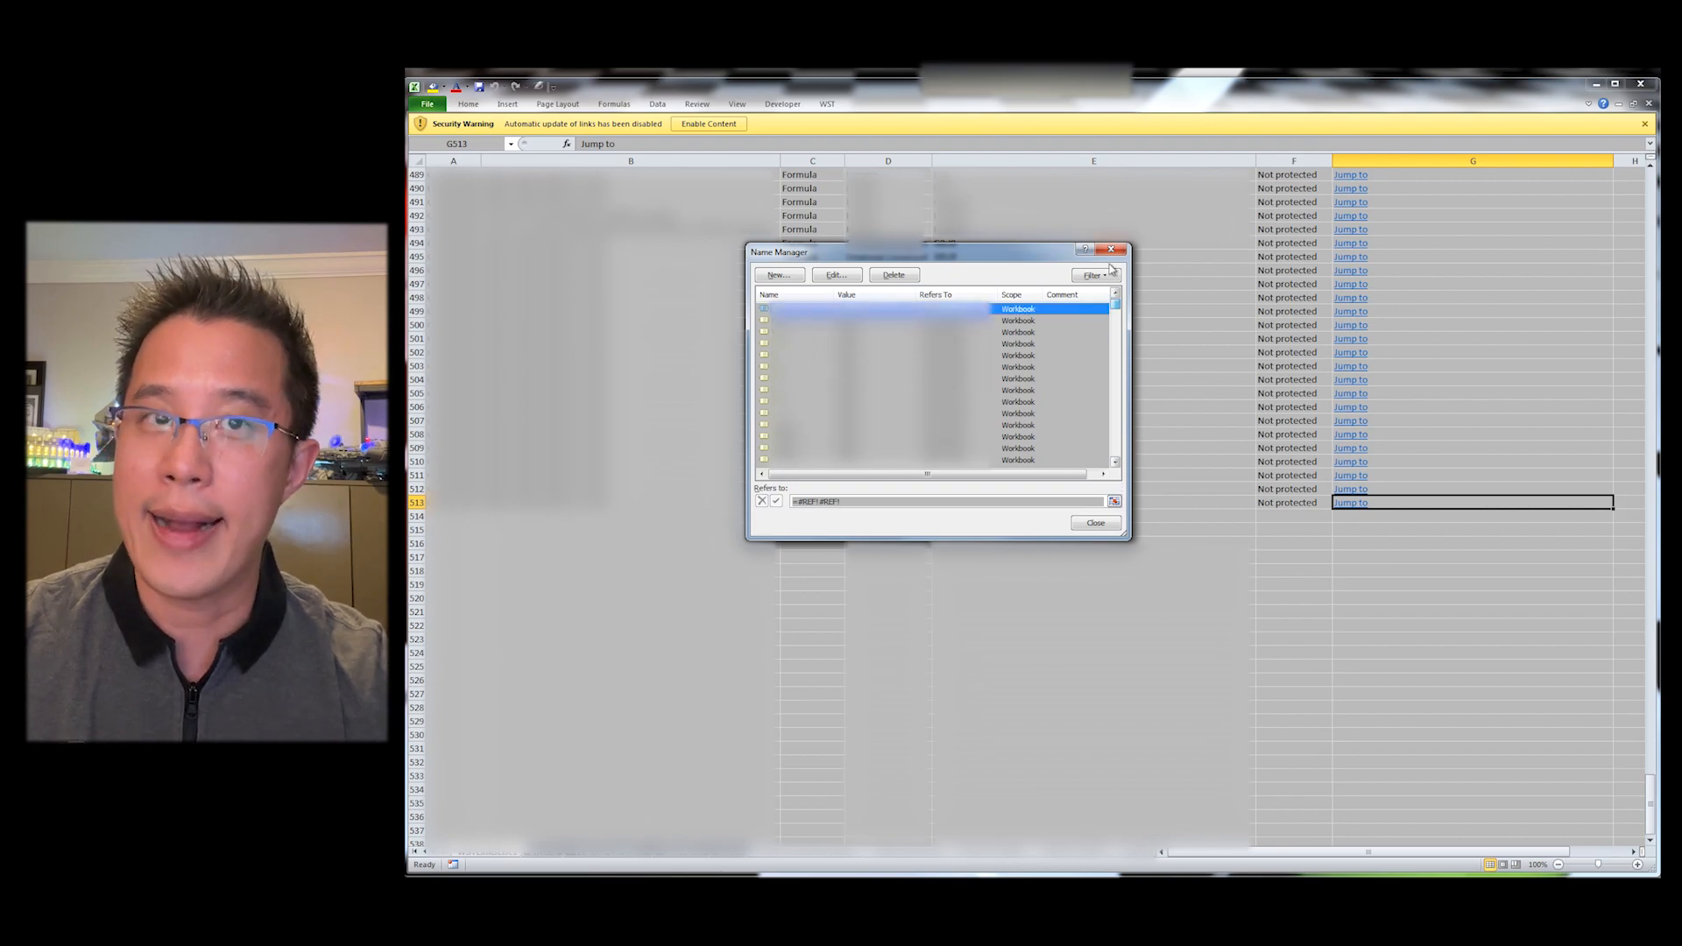
pyautogui.click(1088, 526)
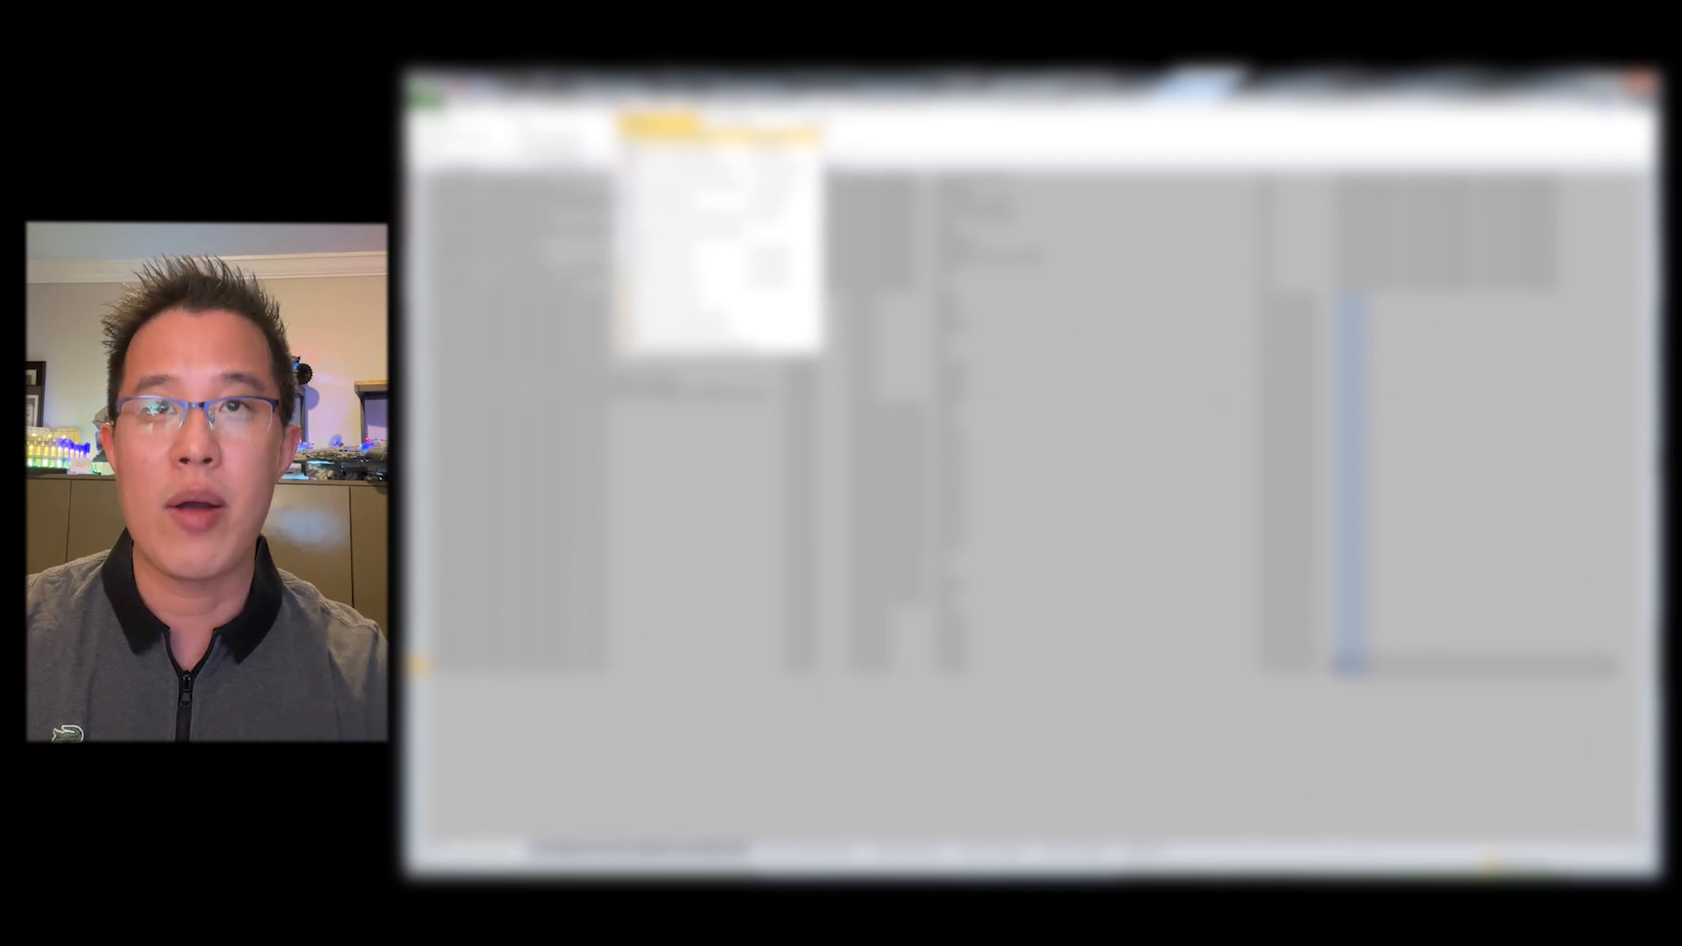
pyautogui.press('Return')
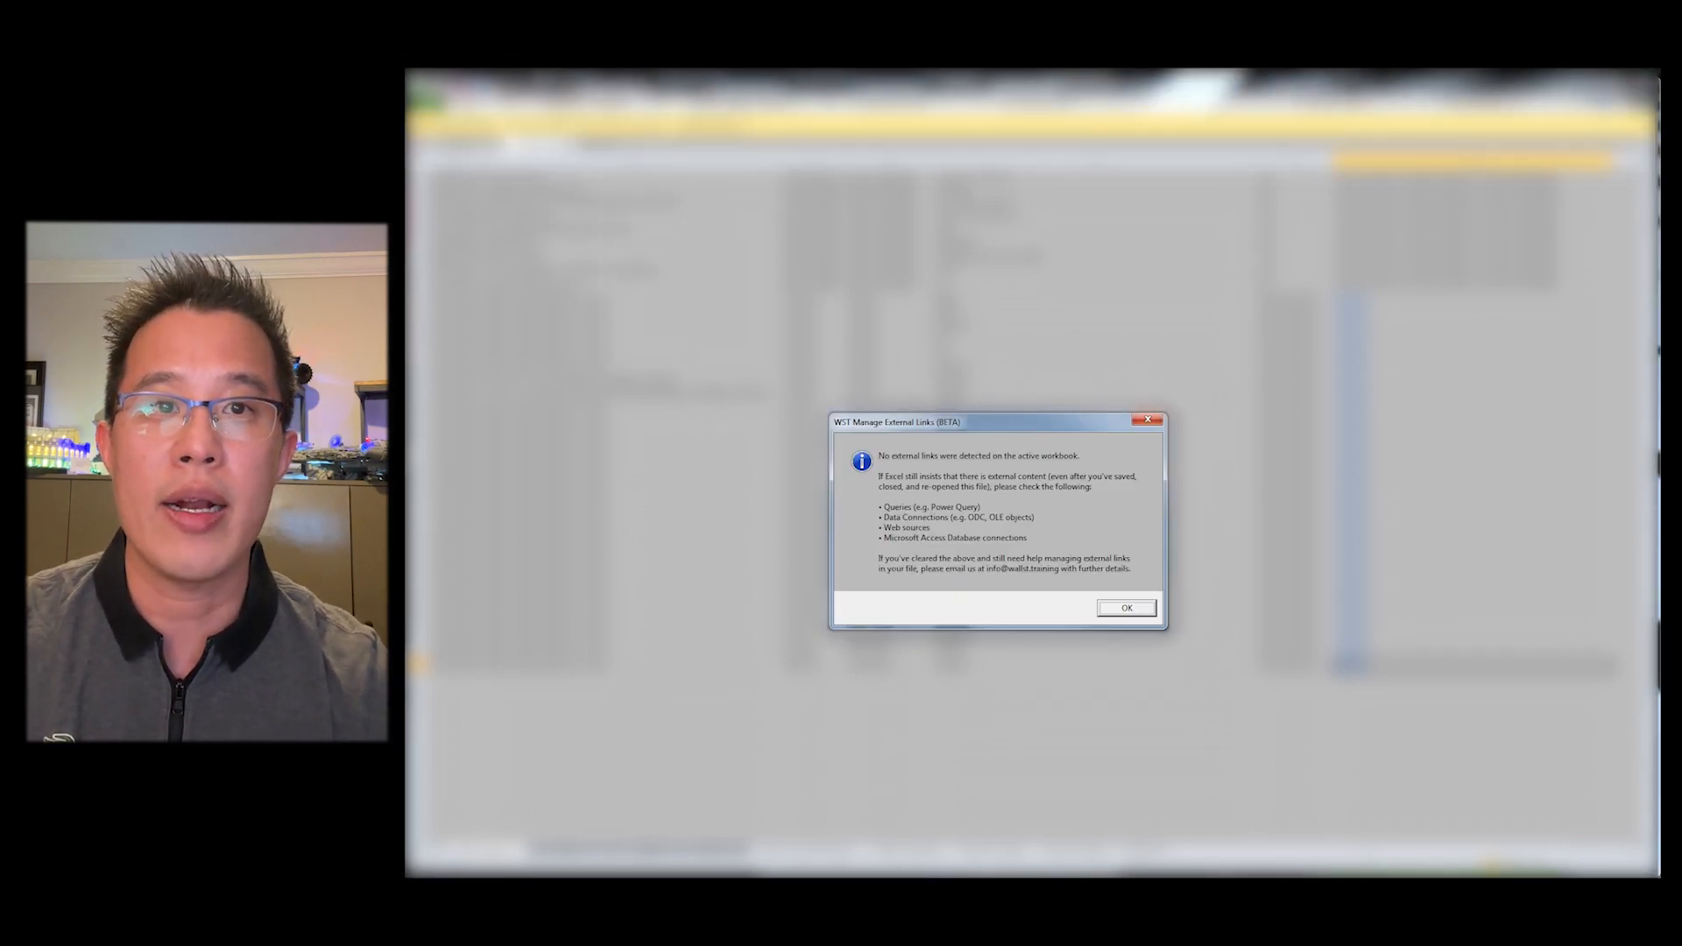
pyautogui.click(1126, 608)
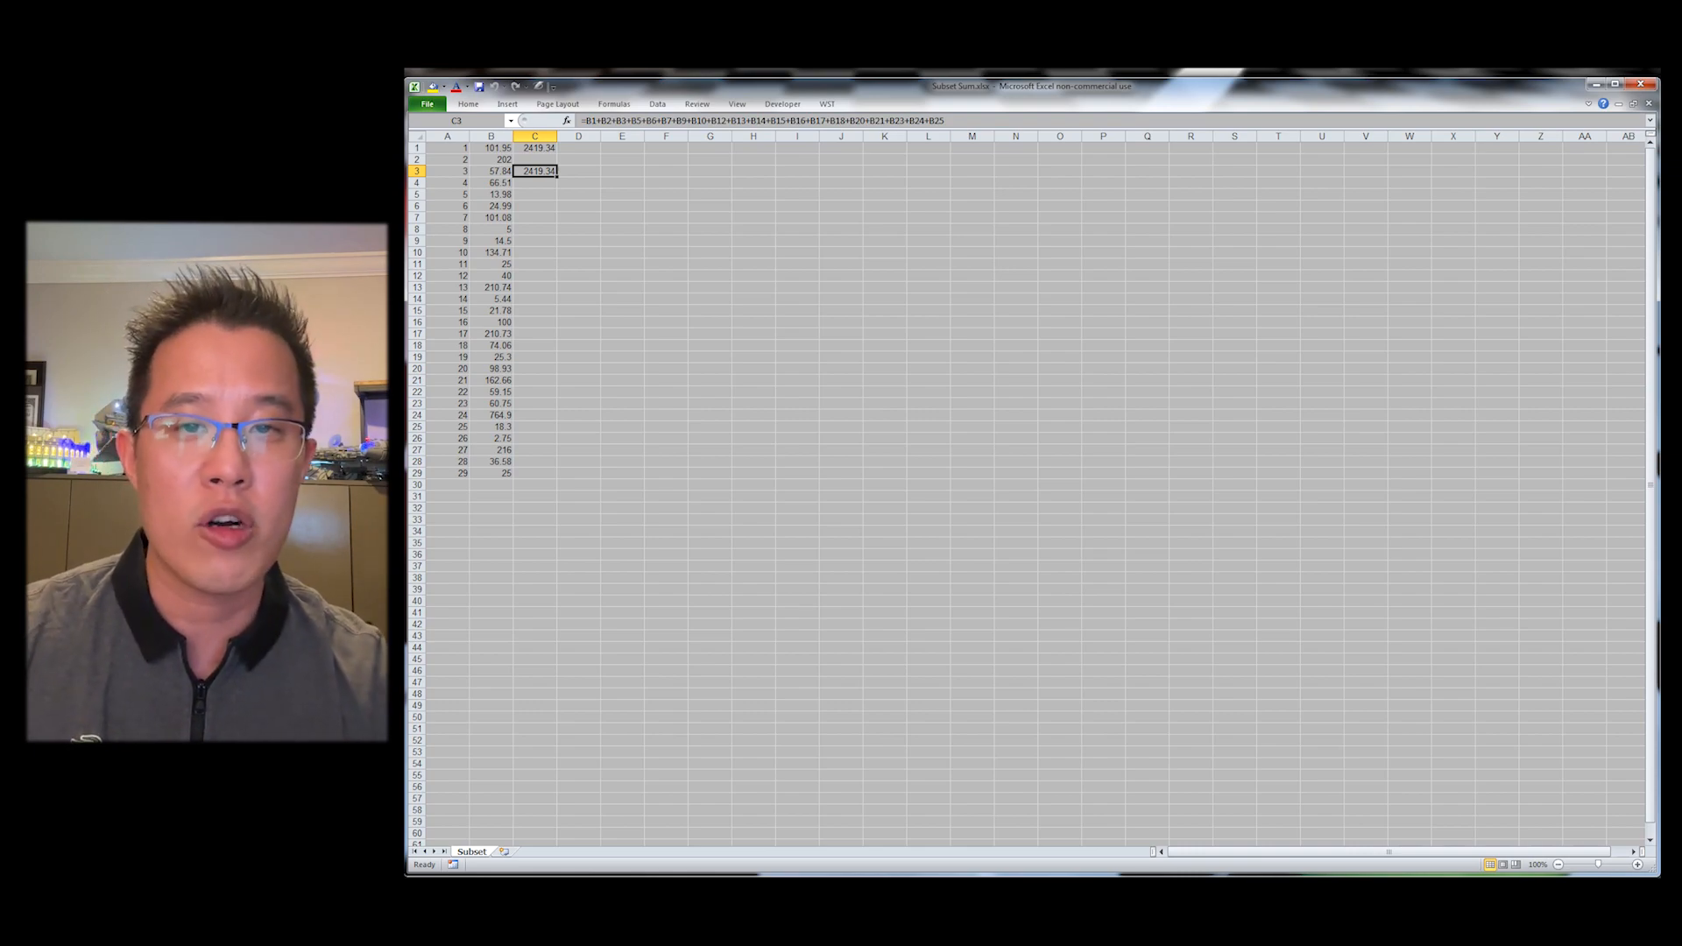
# Step: Review the numbers in column B and the sum formulas in C1 and C3 of the Subset sheet
pyautogui.press('Up')
pyautogui.press('Up')
pyautogui.press('Left')
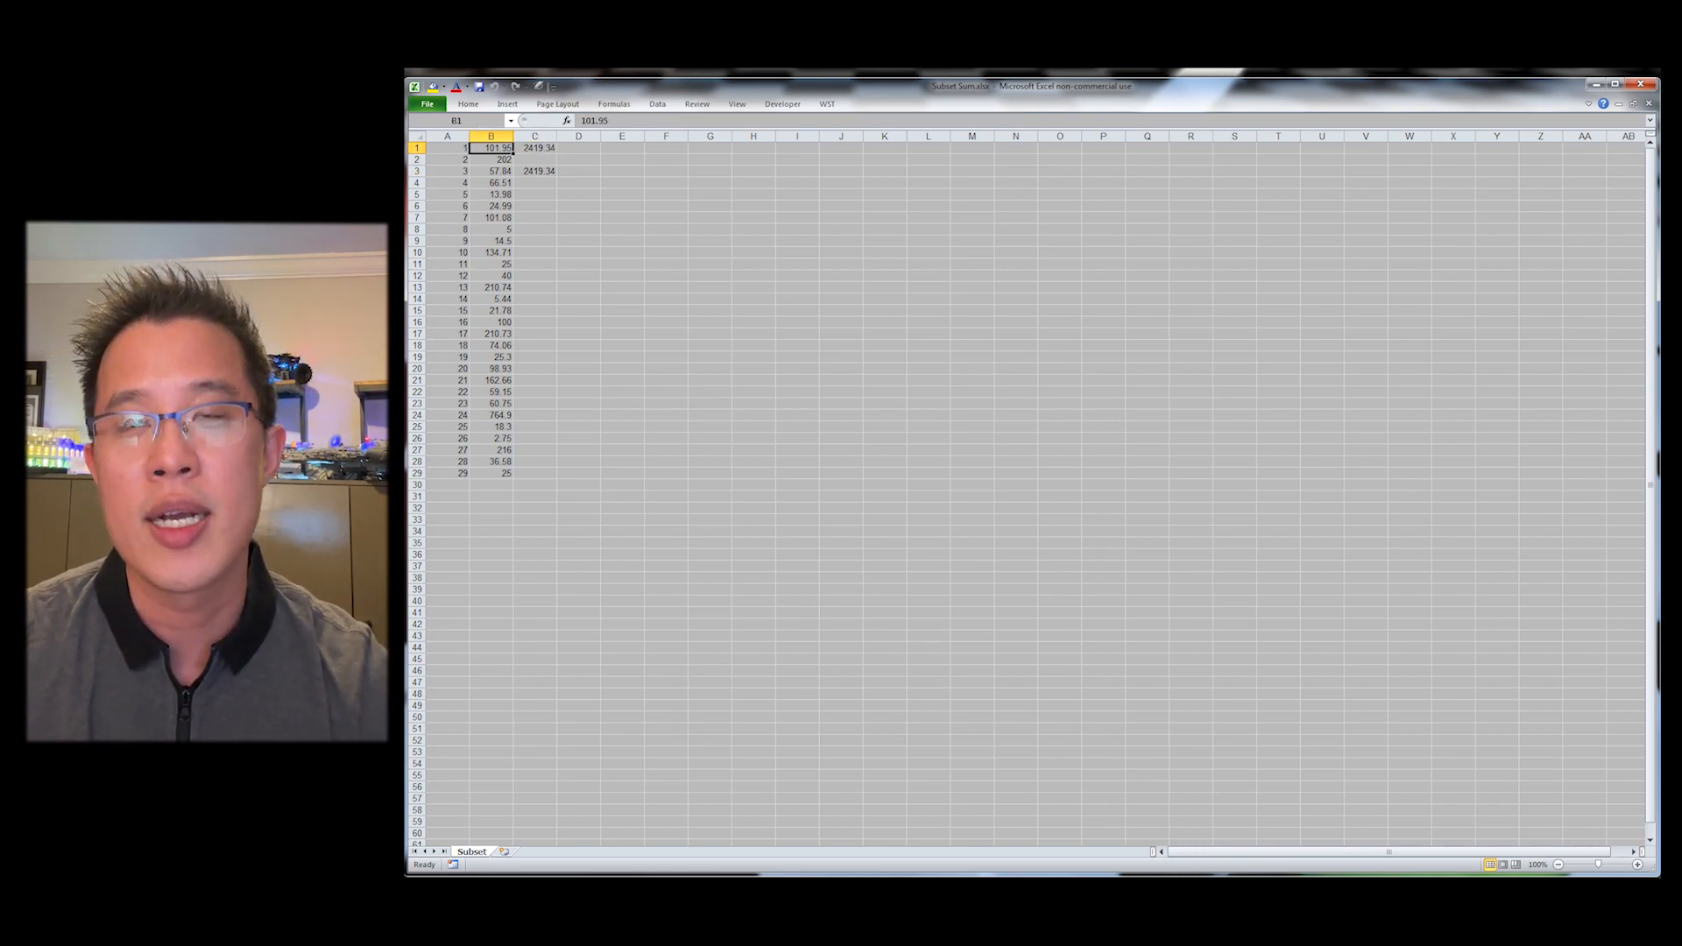
pyautogui.hotkey('ctrl', 'shift', 'Down')
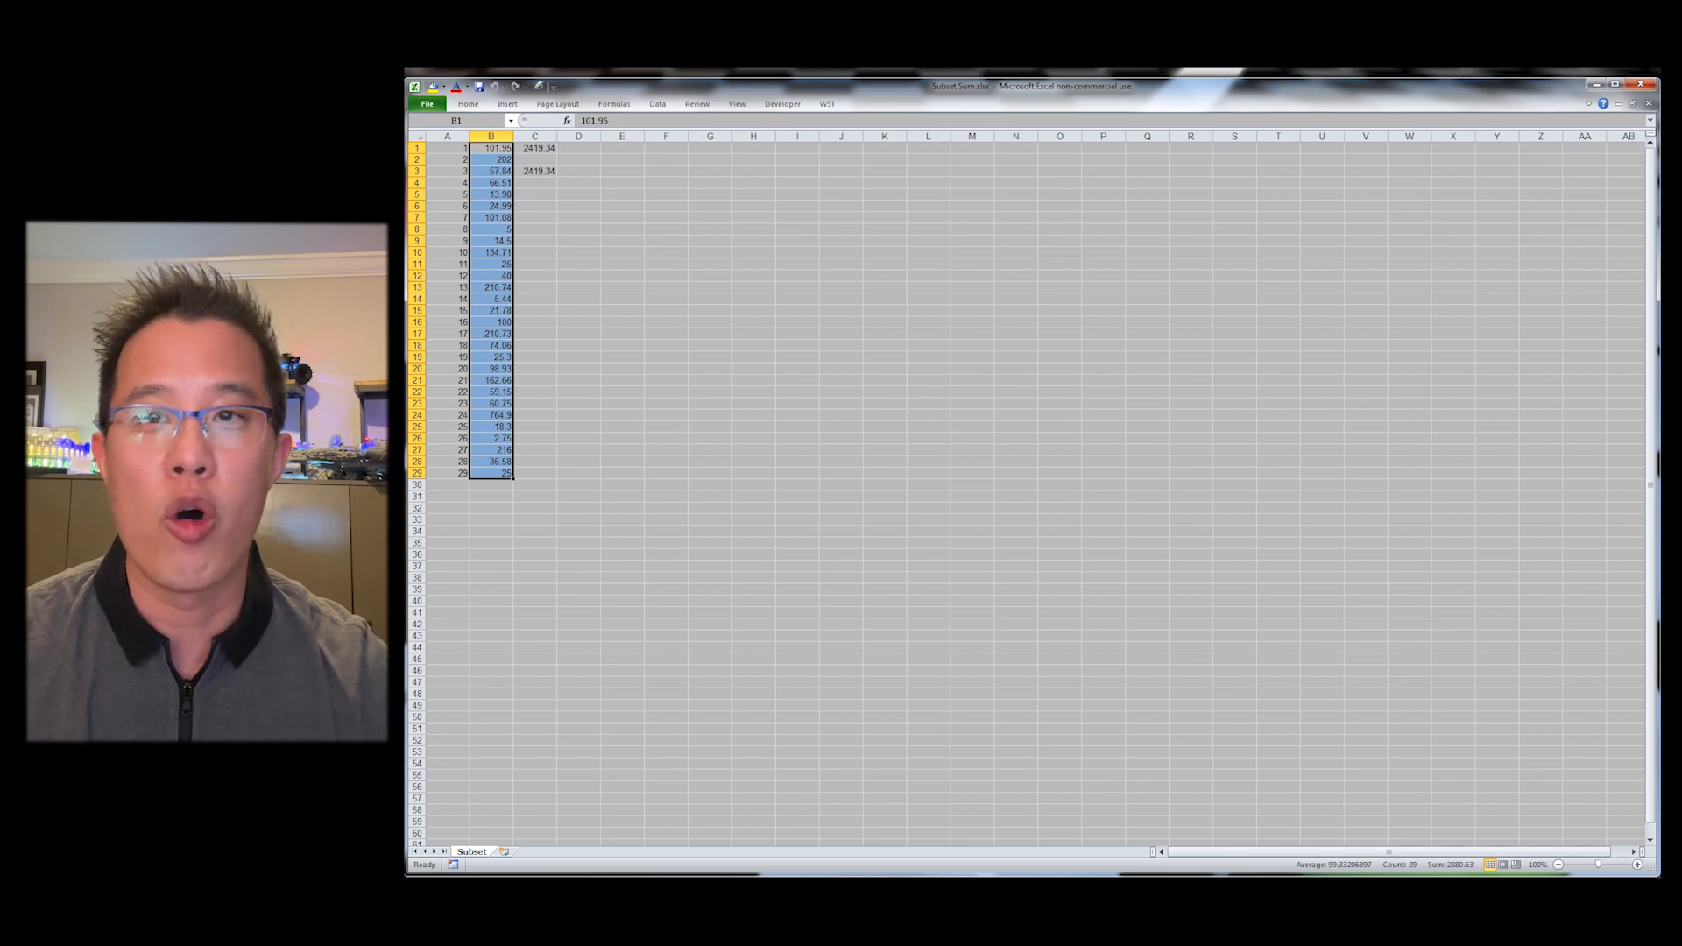
pyautogui.press('Right')
pyautogui.press('F2')
pyautogui.press('Escape')
pyautogui.press('Left')
pyautogui.hotkey('ctrl', 'shift', 'Down')
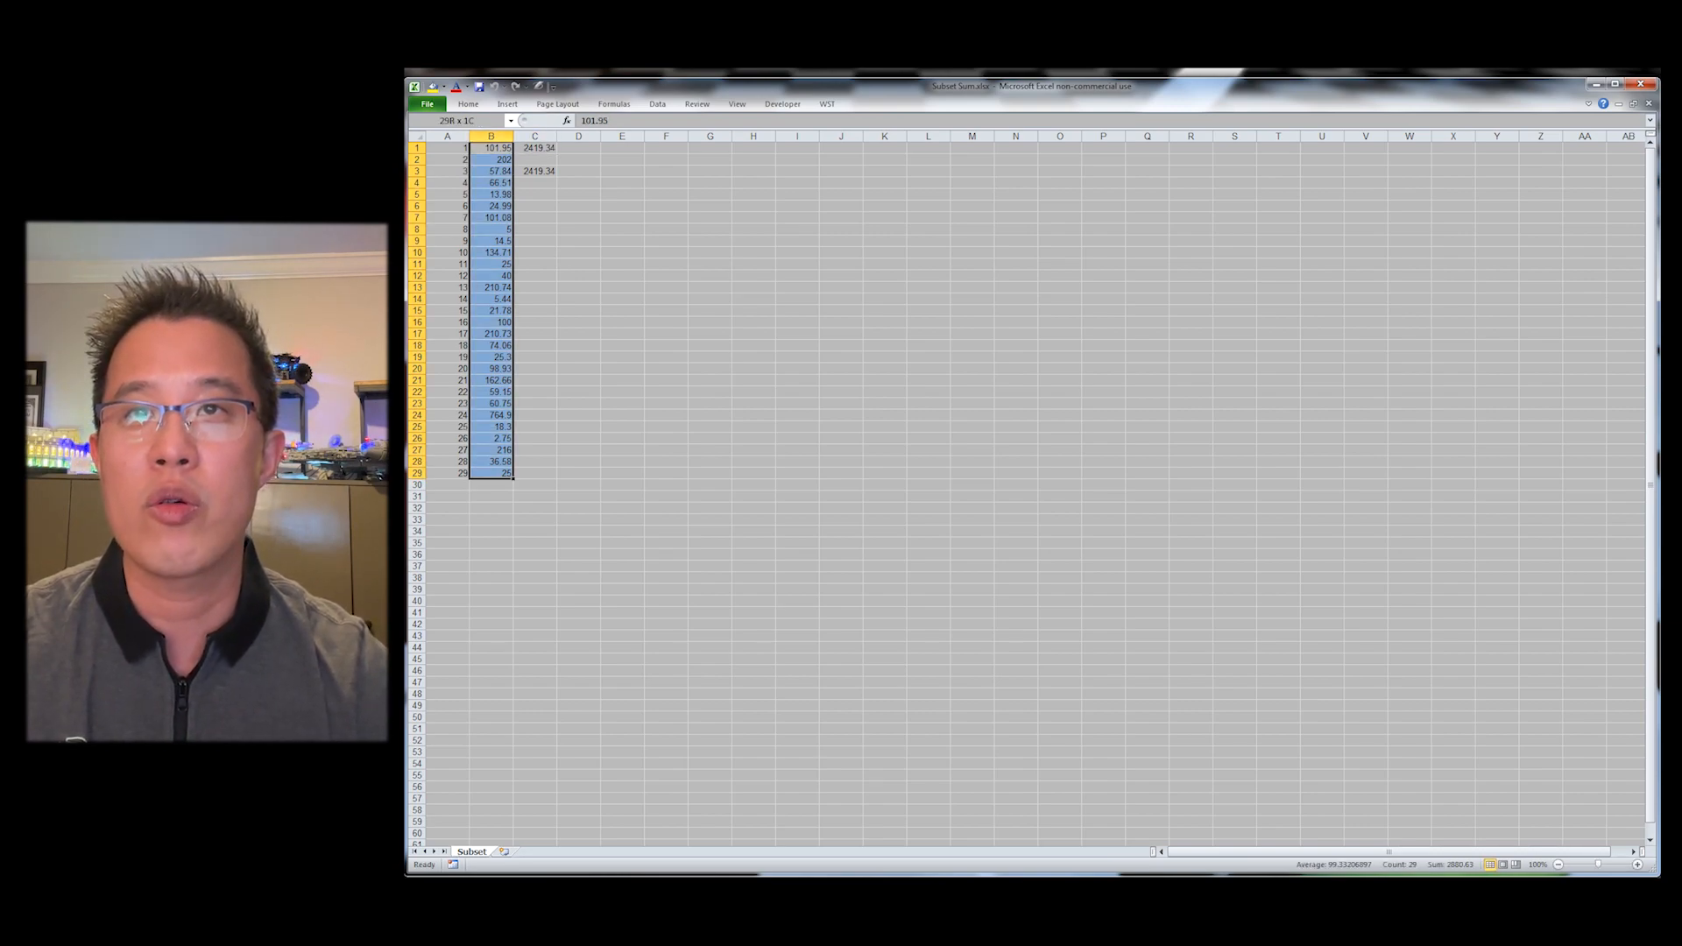
pyautogui.press('Right')
pyautogui.press('F2')
pyautogui.press('Escape')
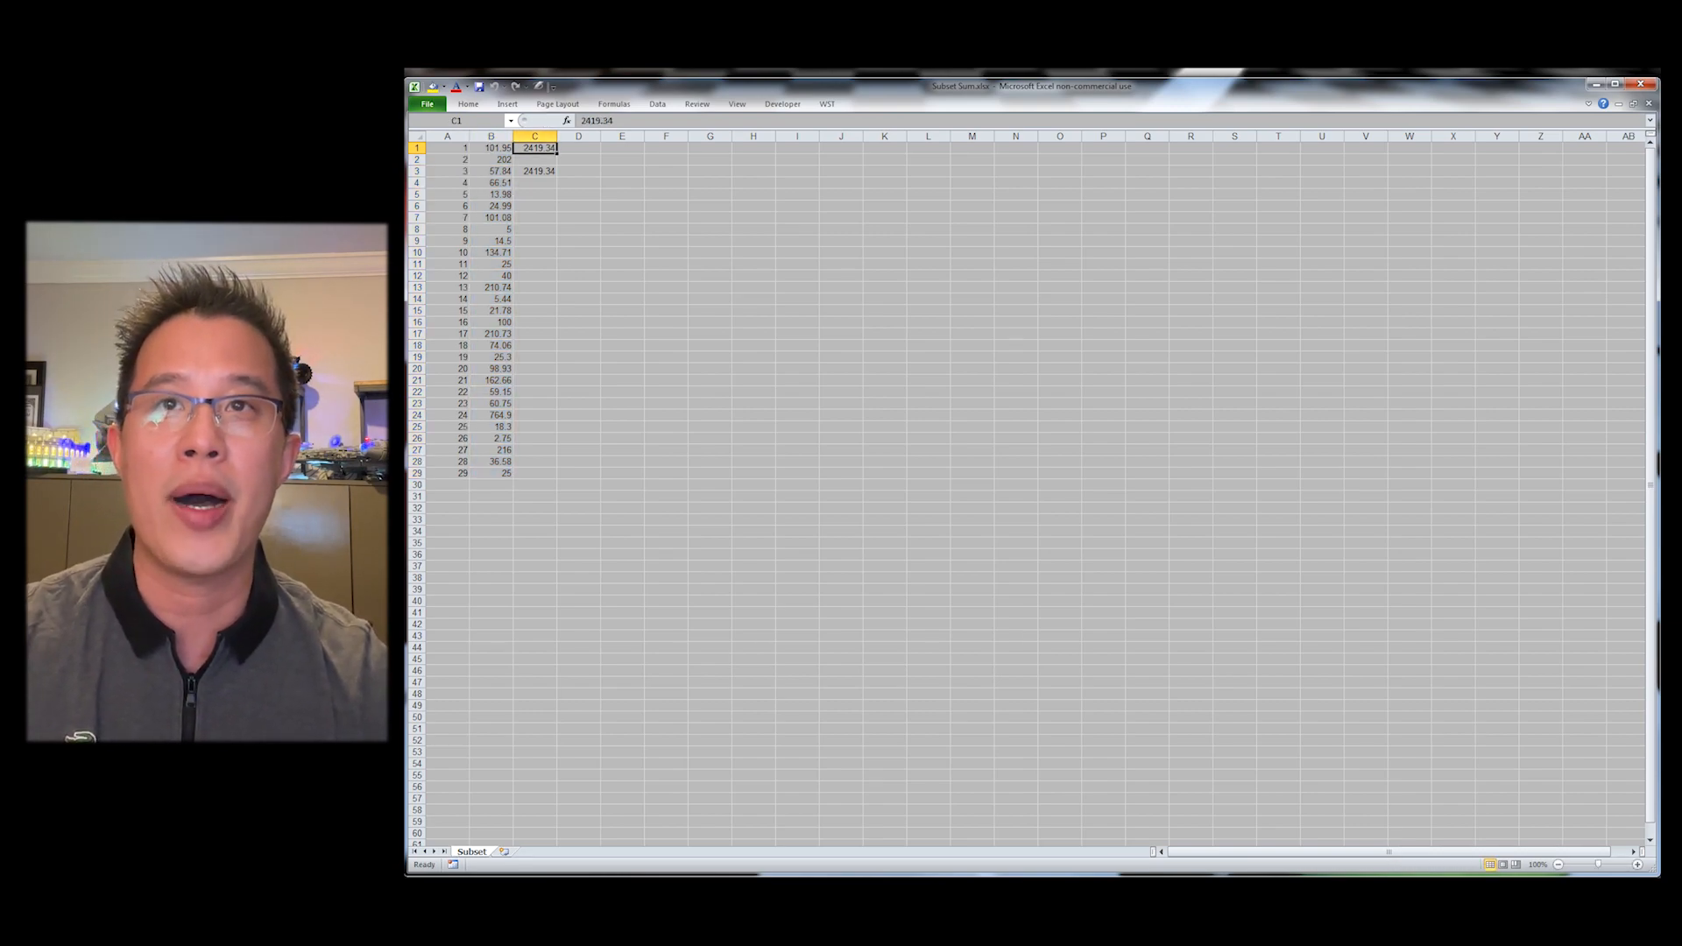
pyautogui.press('Down')
pyautogui.press('Down')
pyautogui.press('F2')
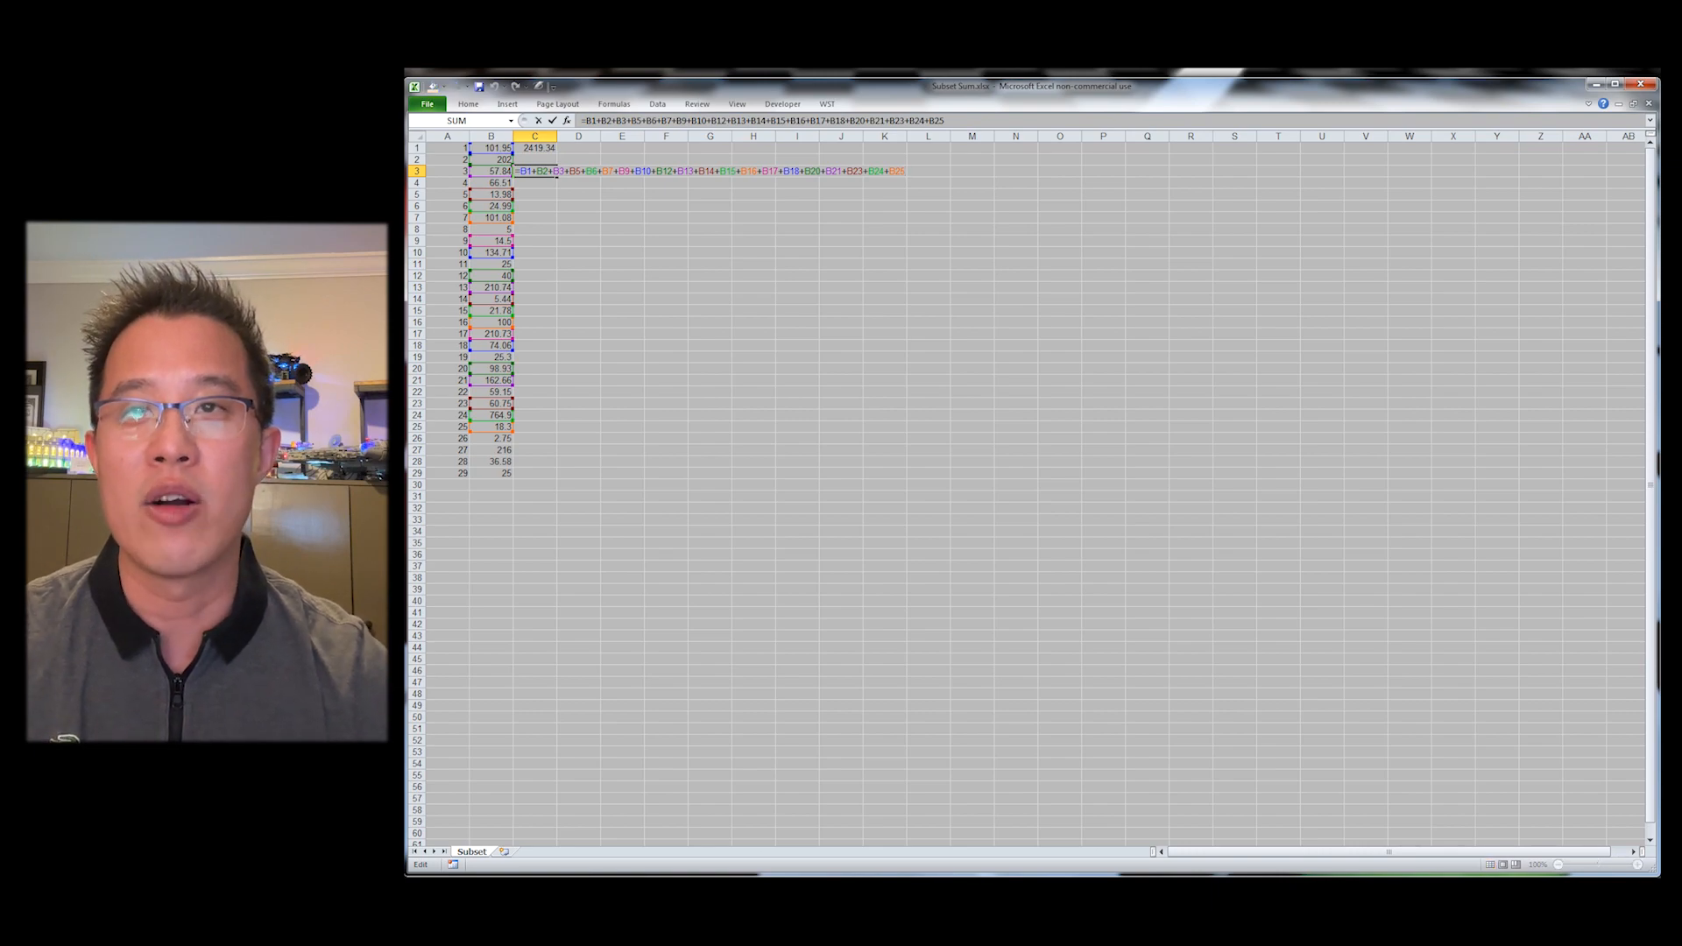
pyautogui.press('Escape')
pyautogui.press('Left')
pyautogui.press('Up')
pyautogui.press('Up')
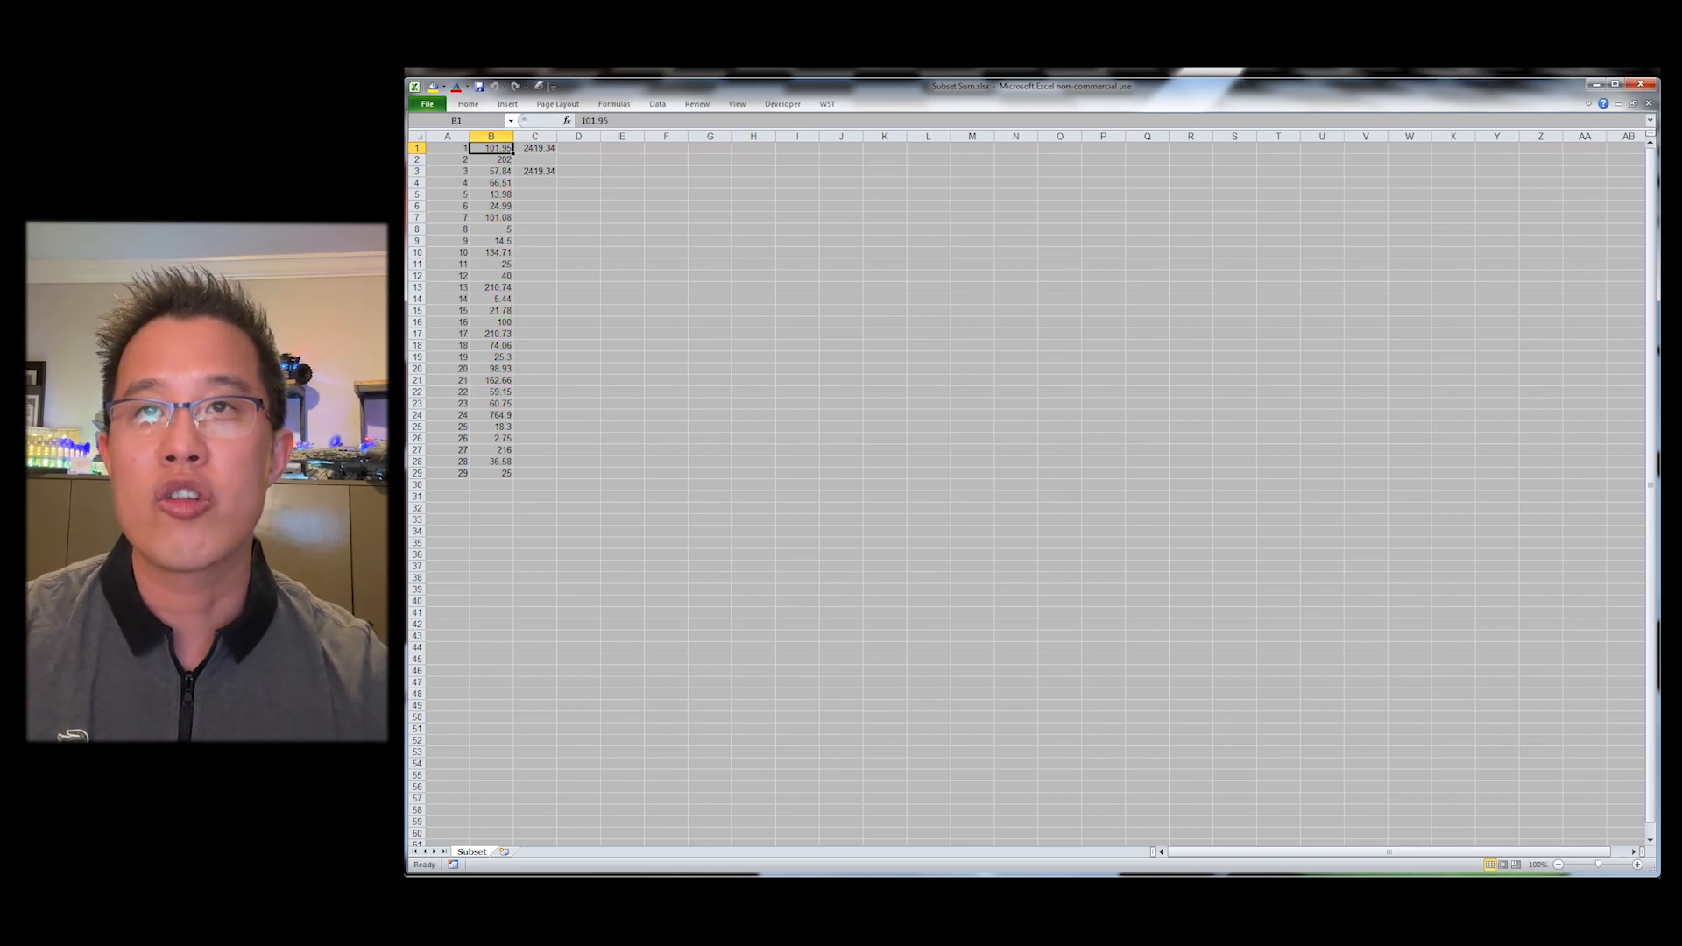
# Step: Run the WST Subset Sum Finder on B1:B29 with C1 as the target sum
pyautogui.hotkey('ctrl', 'shift', 'Down')
pyautogui.press('alt')
pyautogui.press('y')
pyautogui.press('d')
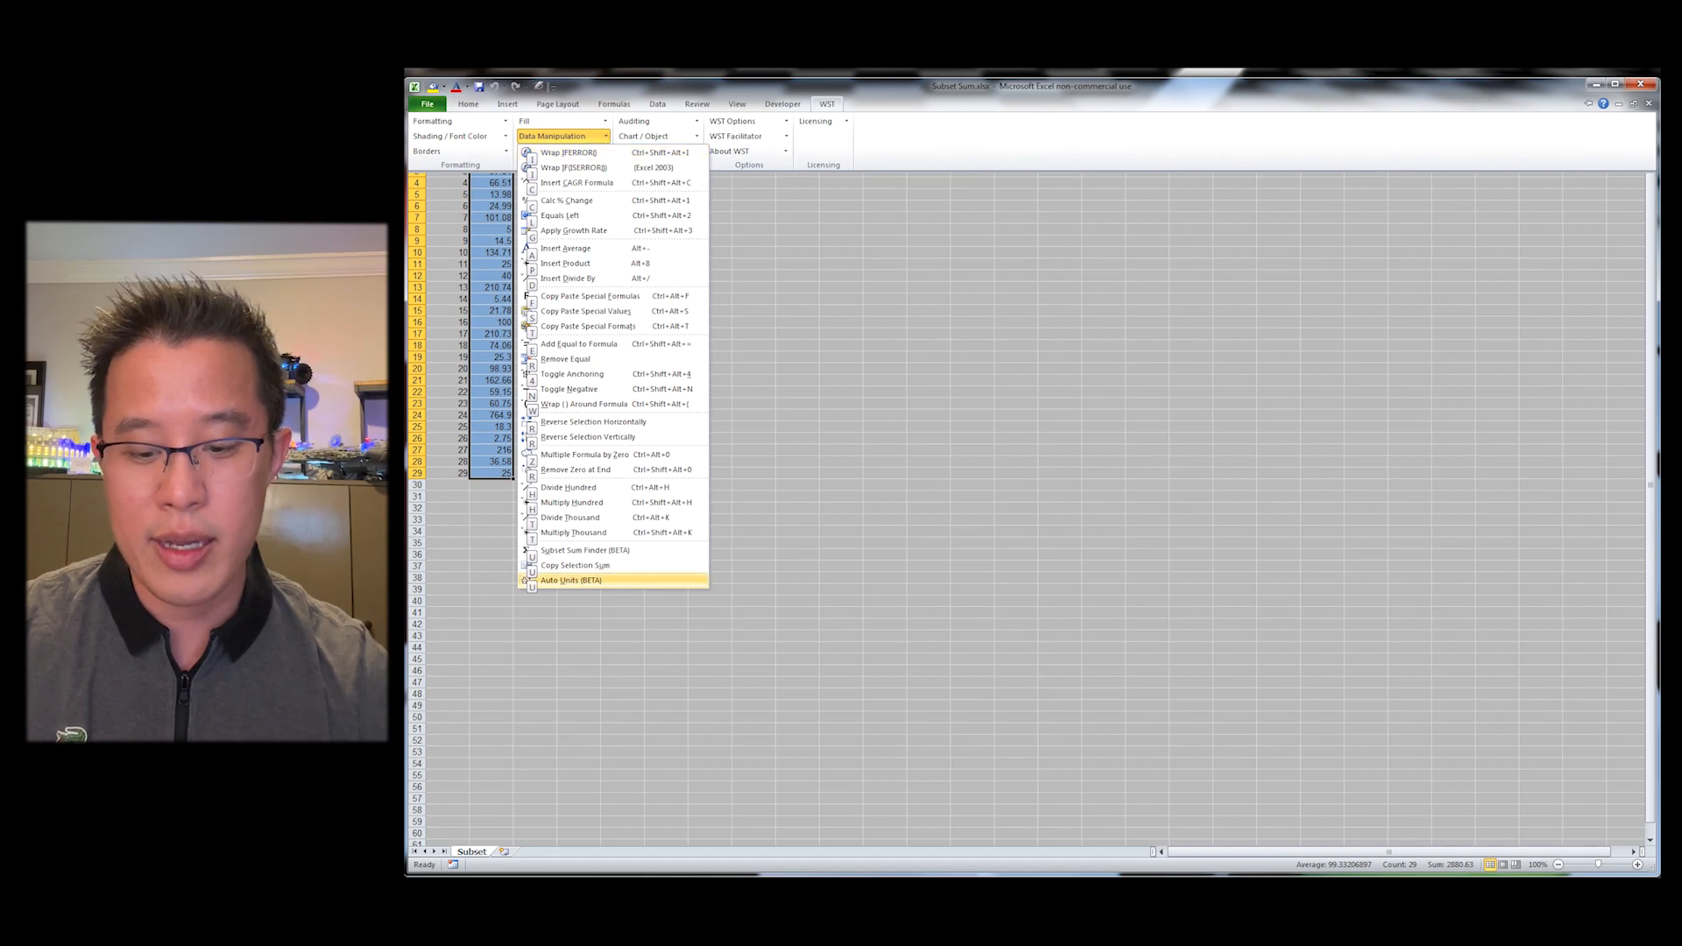
pyautogui.press('Up')
pyautogui.press('Up')
pyautogui.press('Up')
pyautogui.press('Return')
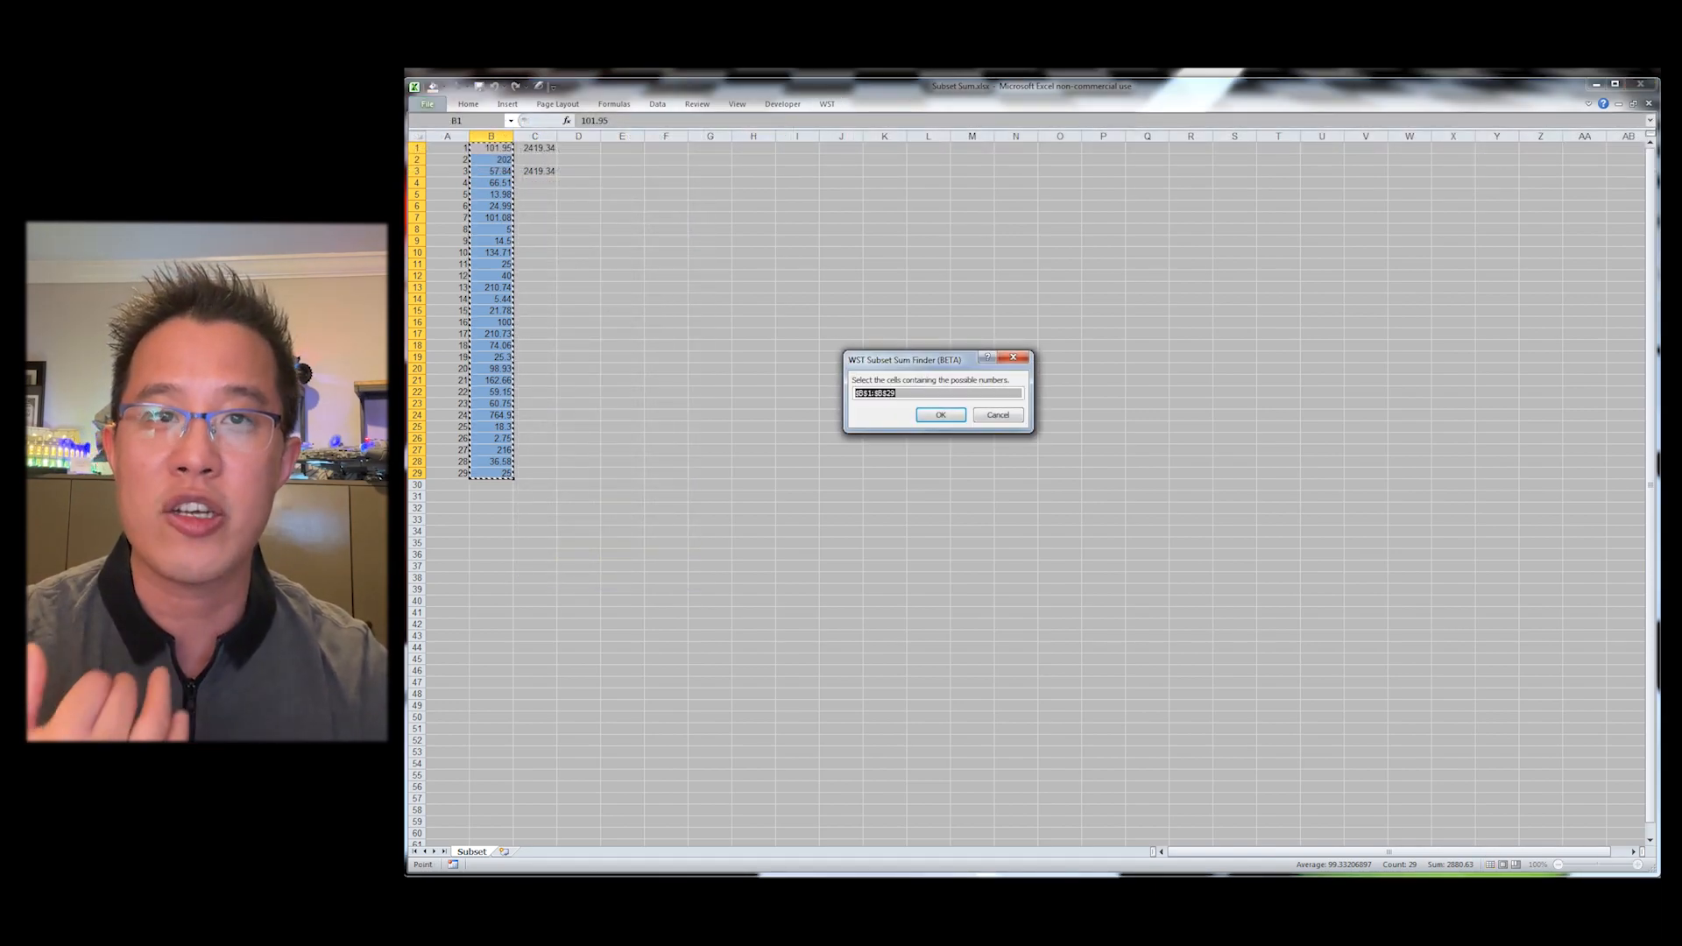
pyautogui.press('Return')
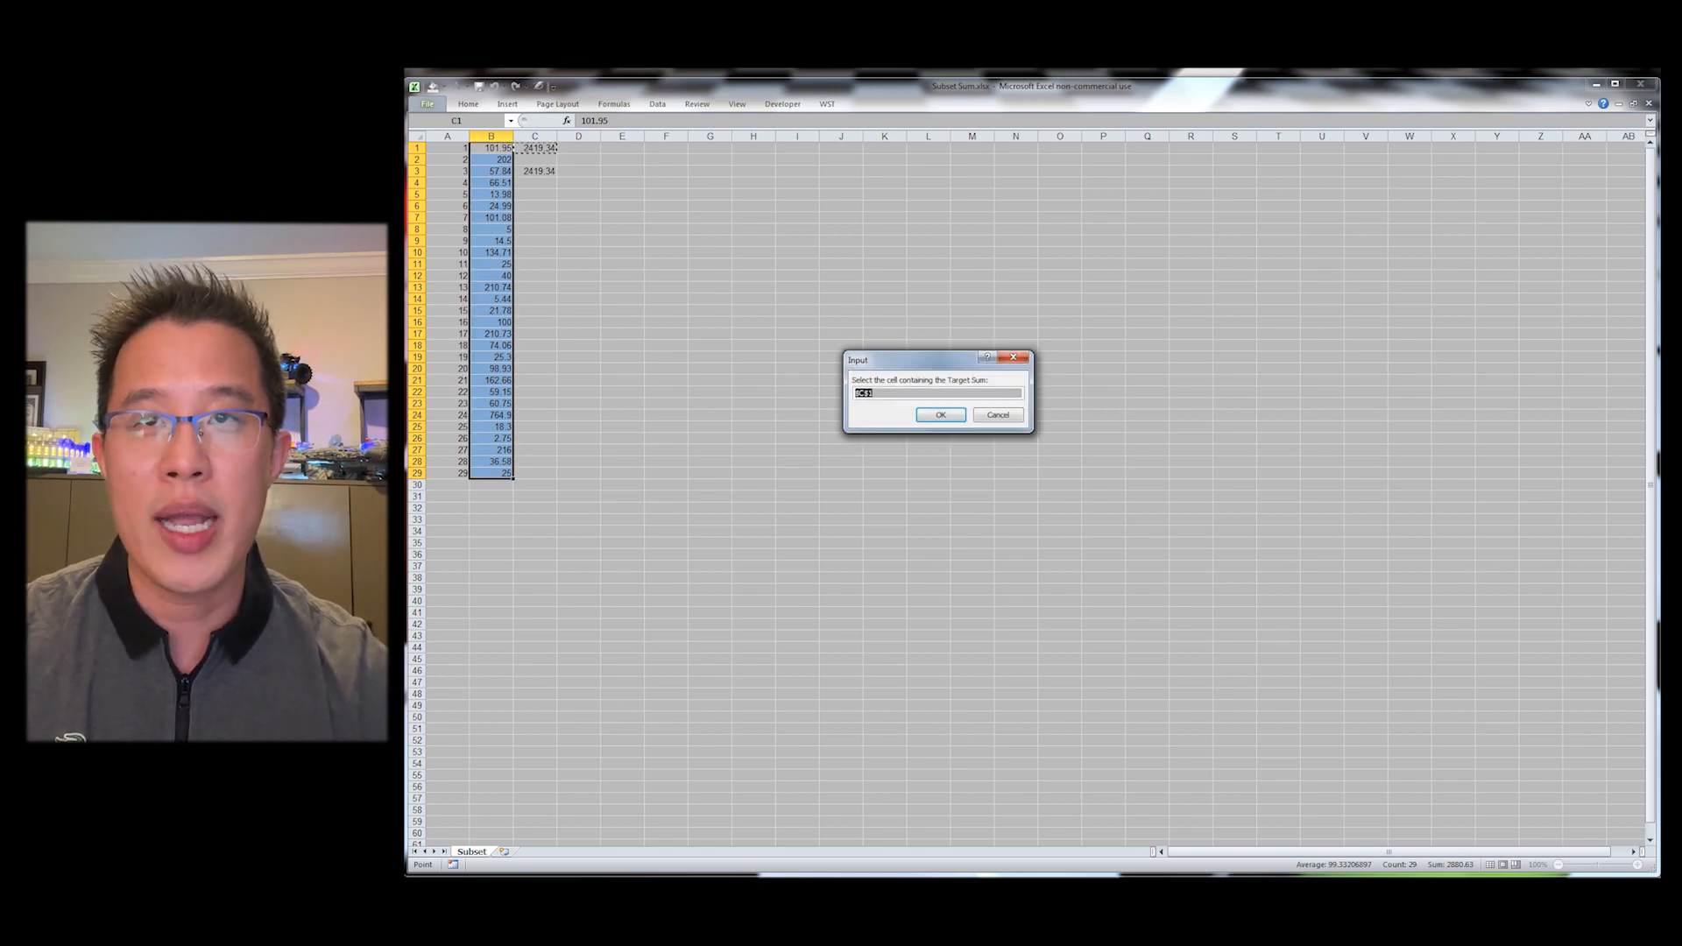
pyautogui.press('Return')
pyautogui.press('Return')
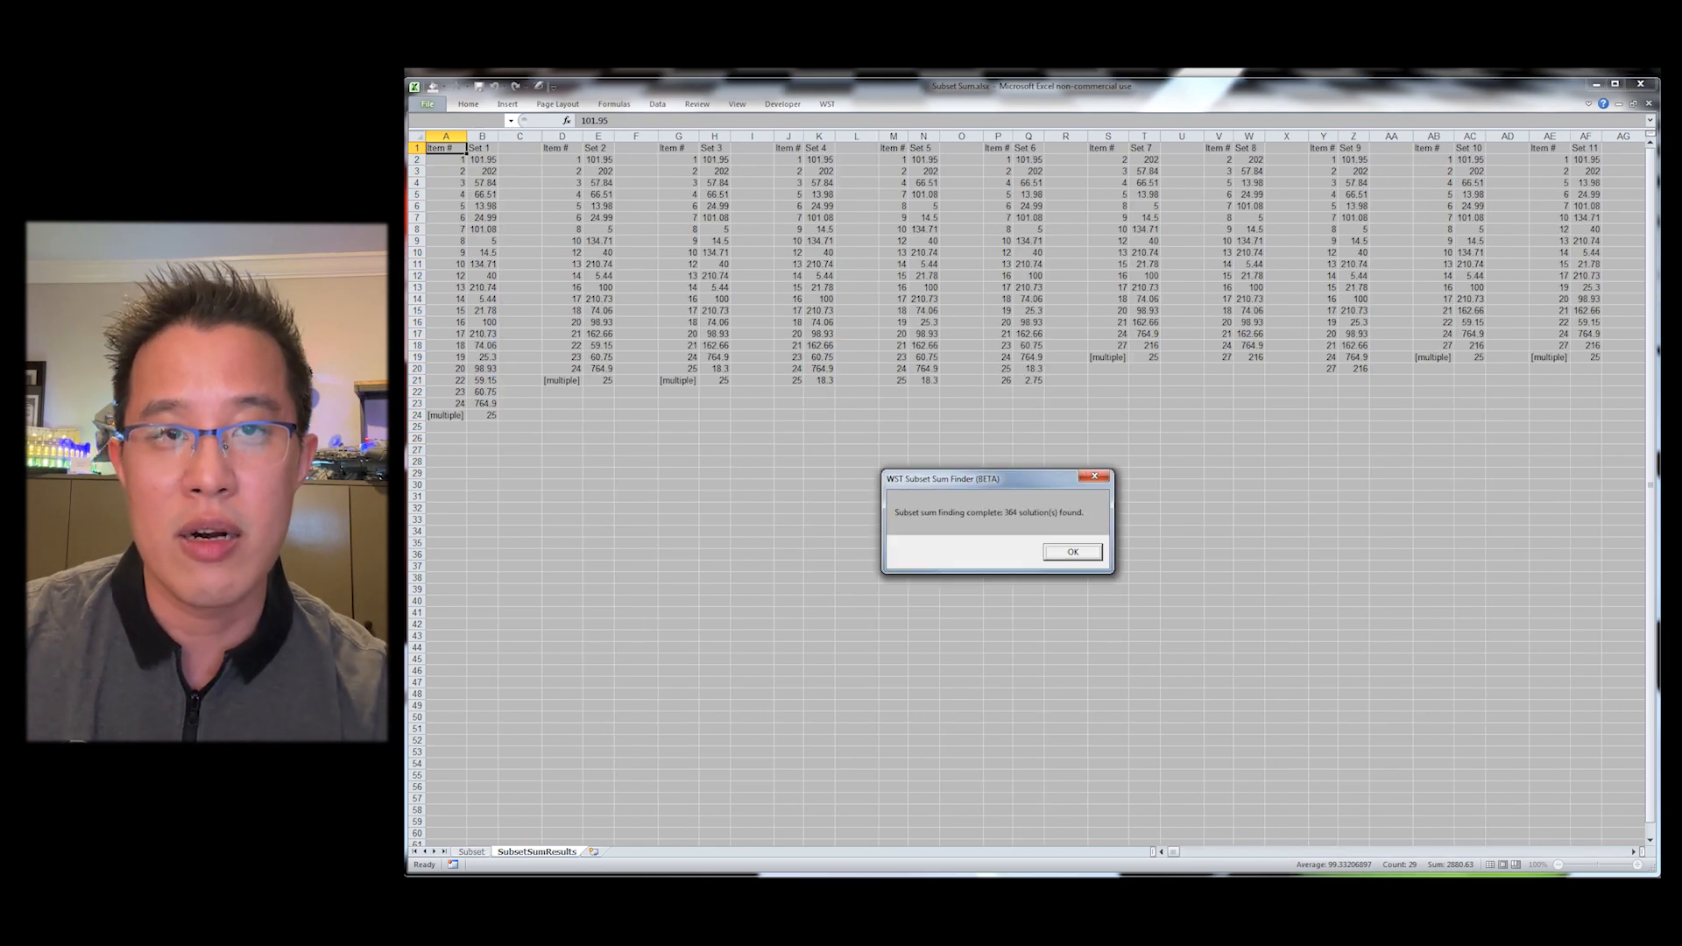
pyautogui.press('Return')
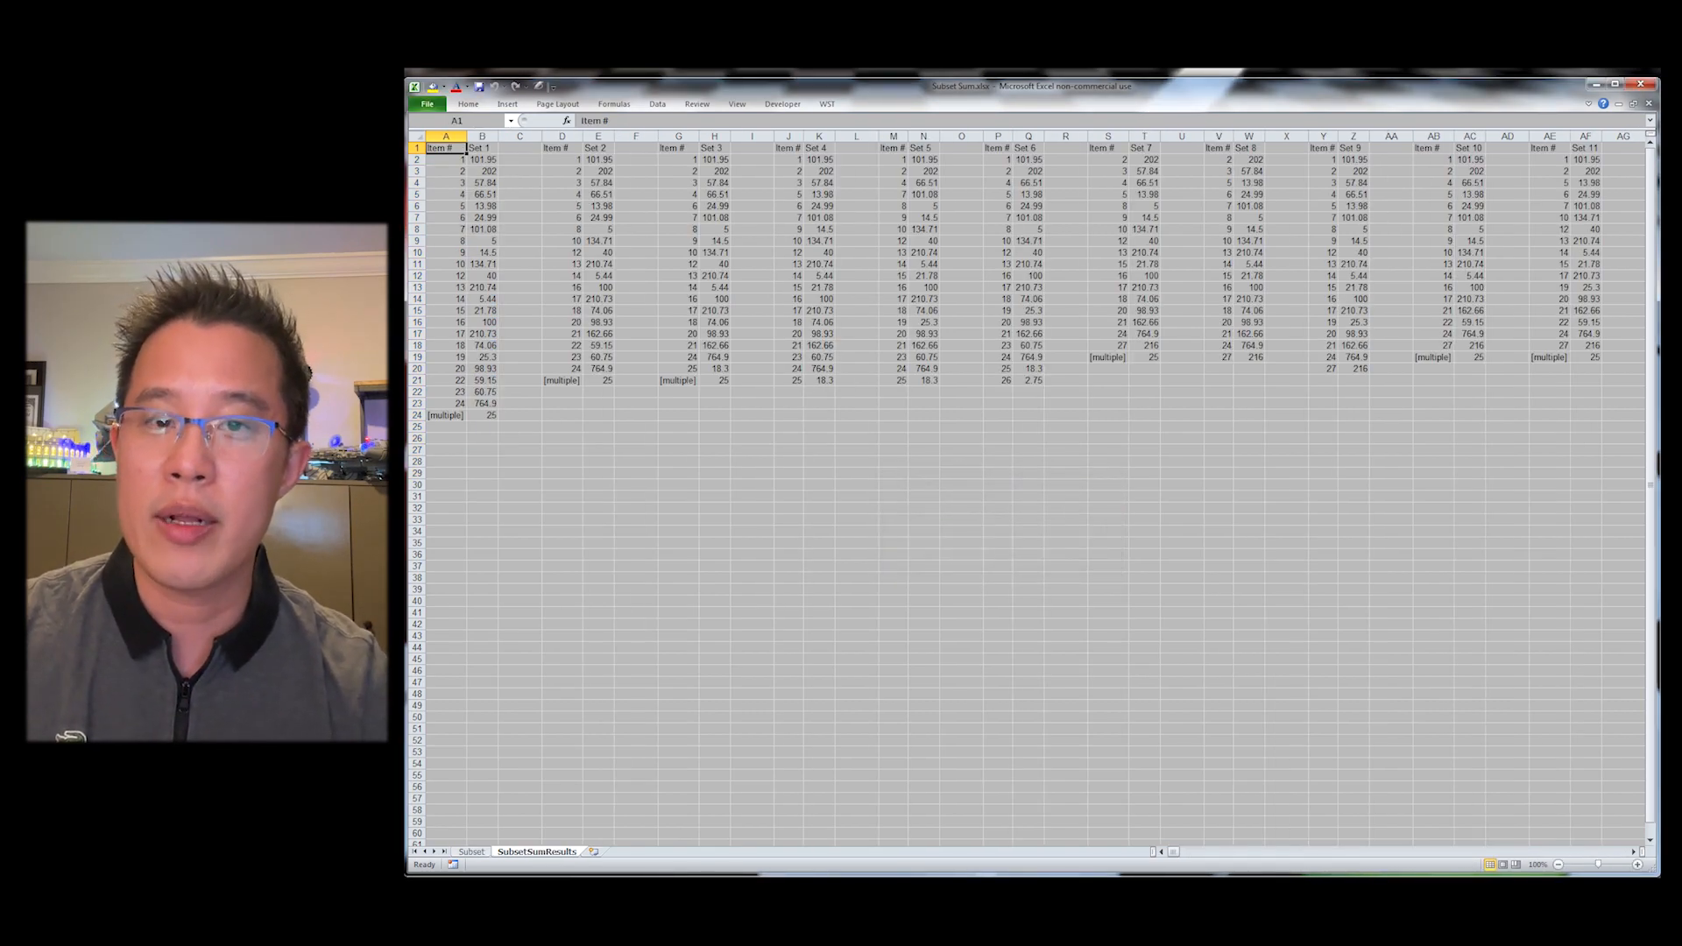
# Step: Highlight the Set 4 solution columns in yellow and paste a copy at E1 on the Subset sheet
pyautogui.hotkey('ctrl', 'Right')
pyautogui.hotkey('ctrl', 'Right')
pyautogui.hotkey('ctrl', 'Right')
pyautogui.hotkey('ctrl', 'Right')
pyautogui.hotkey('ctrl', 'Right')
pyautogui.hotkey('ctrl', 'Right')
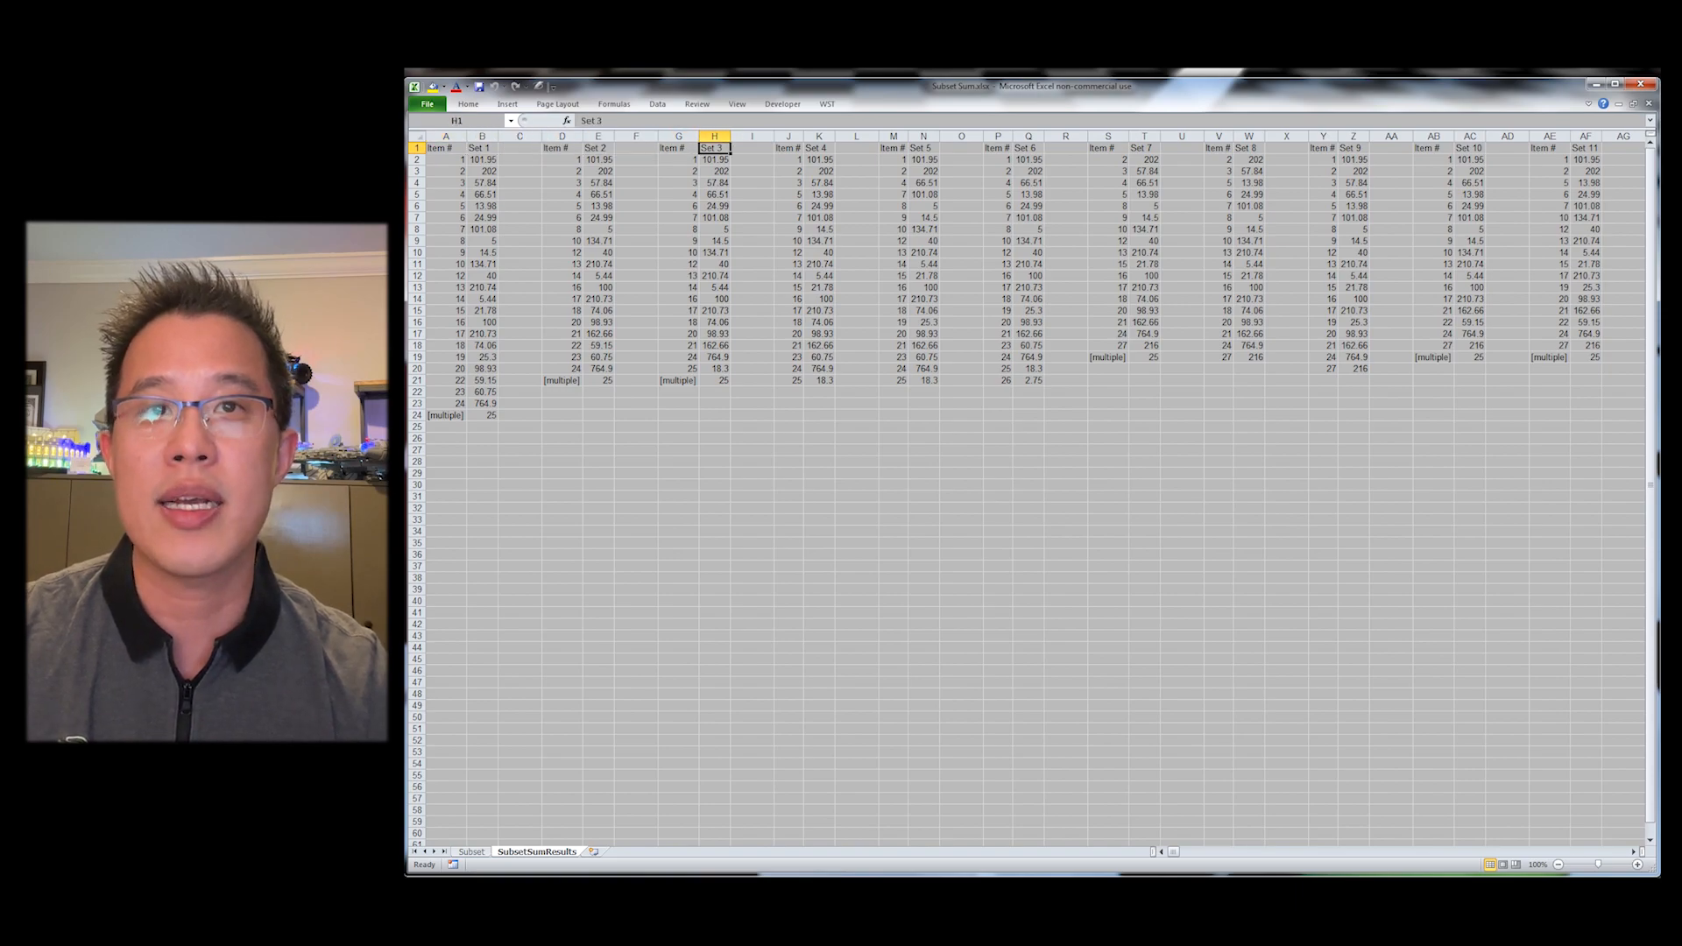
pyautogui.hotkey('ctrl', 'shift', 'Down')
pyautogui.hotkey('shift', 'Right')
pyautogui.hotkey('alt', '1')
pyautogui.hotkey('ctrl', 'c')
pyautogui.hotkey('ctrl', 'pageup')
pyautogui.press('Right')
pyautogui.press('Right')
pyautogui.press('Right')
pyautogui.press('Return')
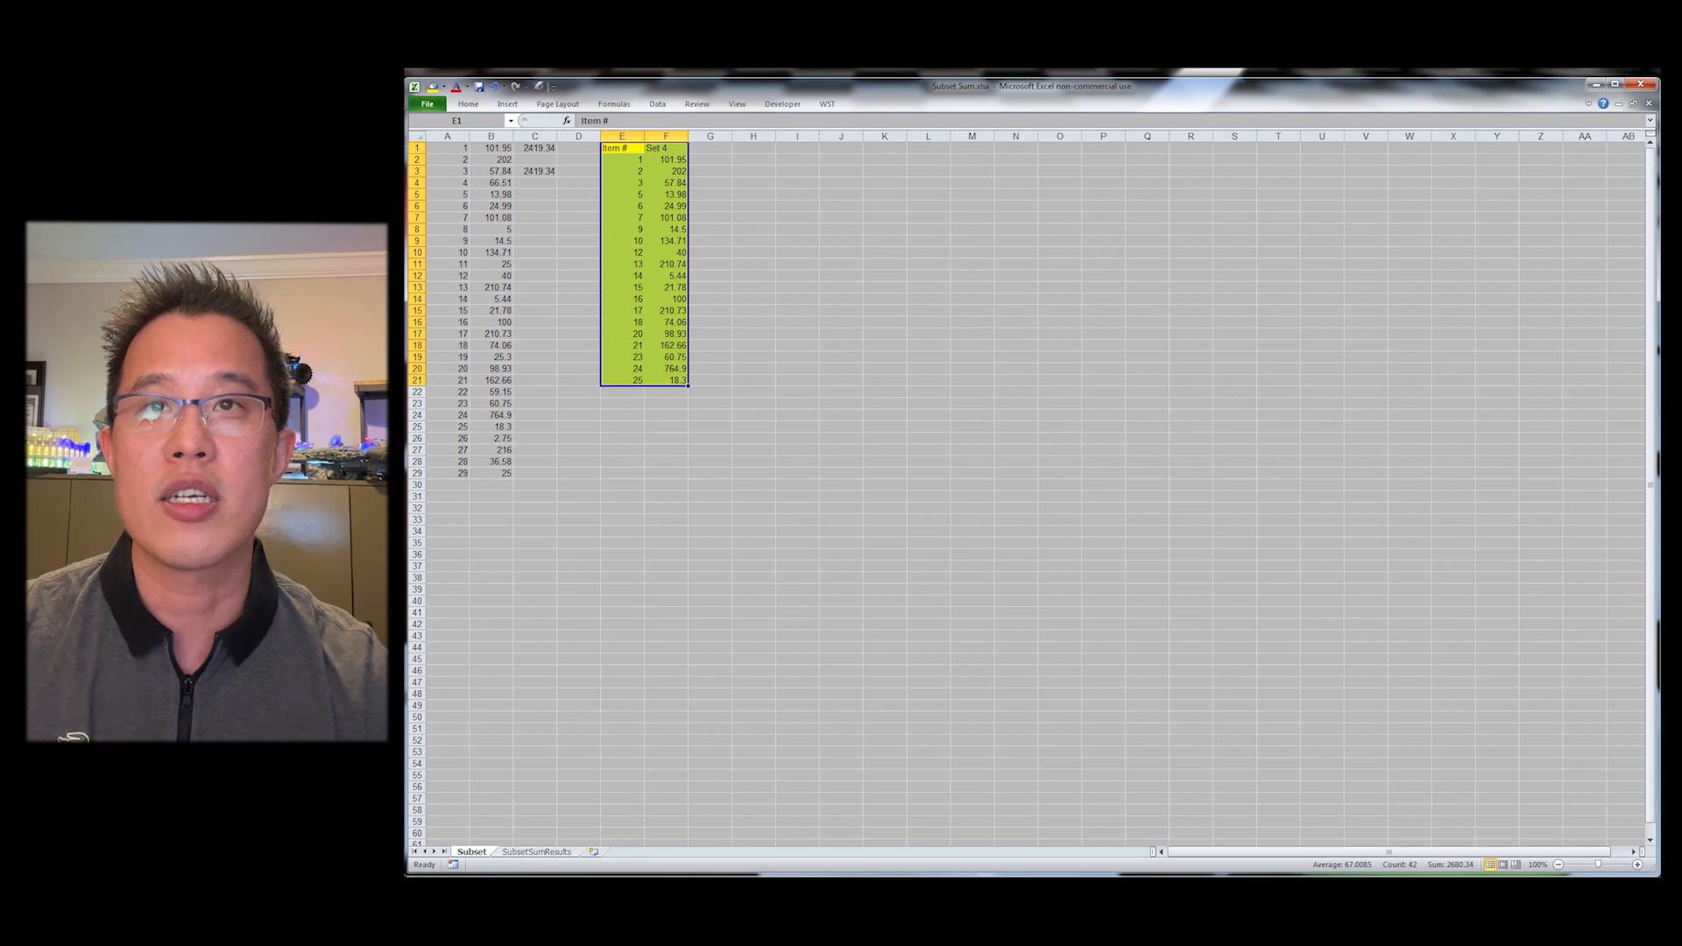
# Step: Compare the C3 formula's referenced cells with the pasted Set 4 and the results sheet
pyautogui.press('Down')
pyautogui.press('Down')
pyautogui.press('Left')
pyautogui.press('Left')
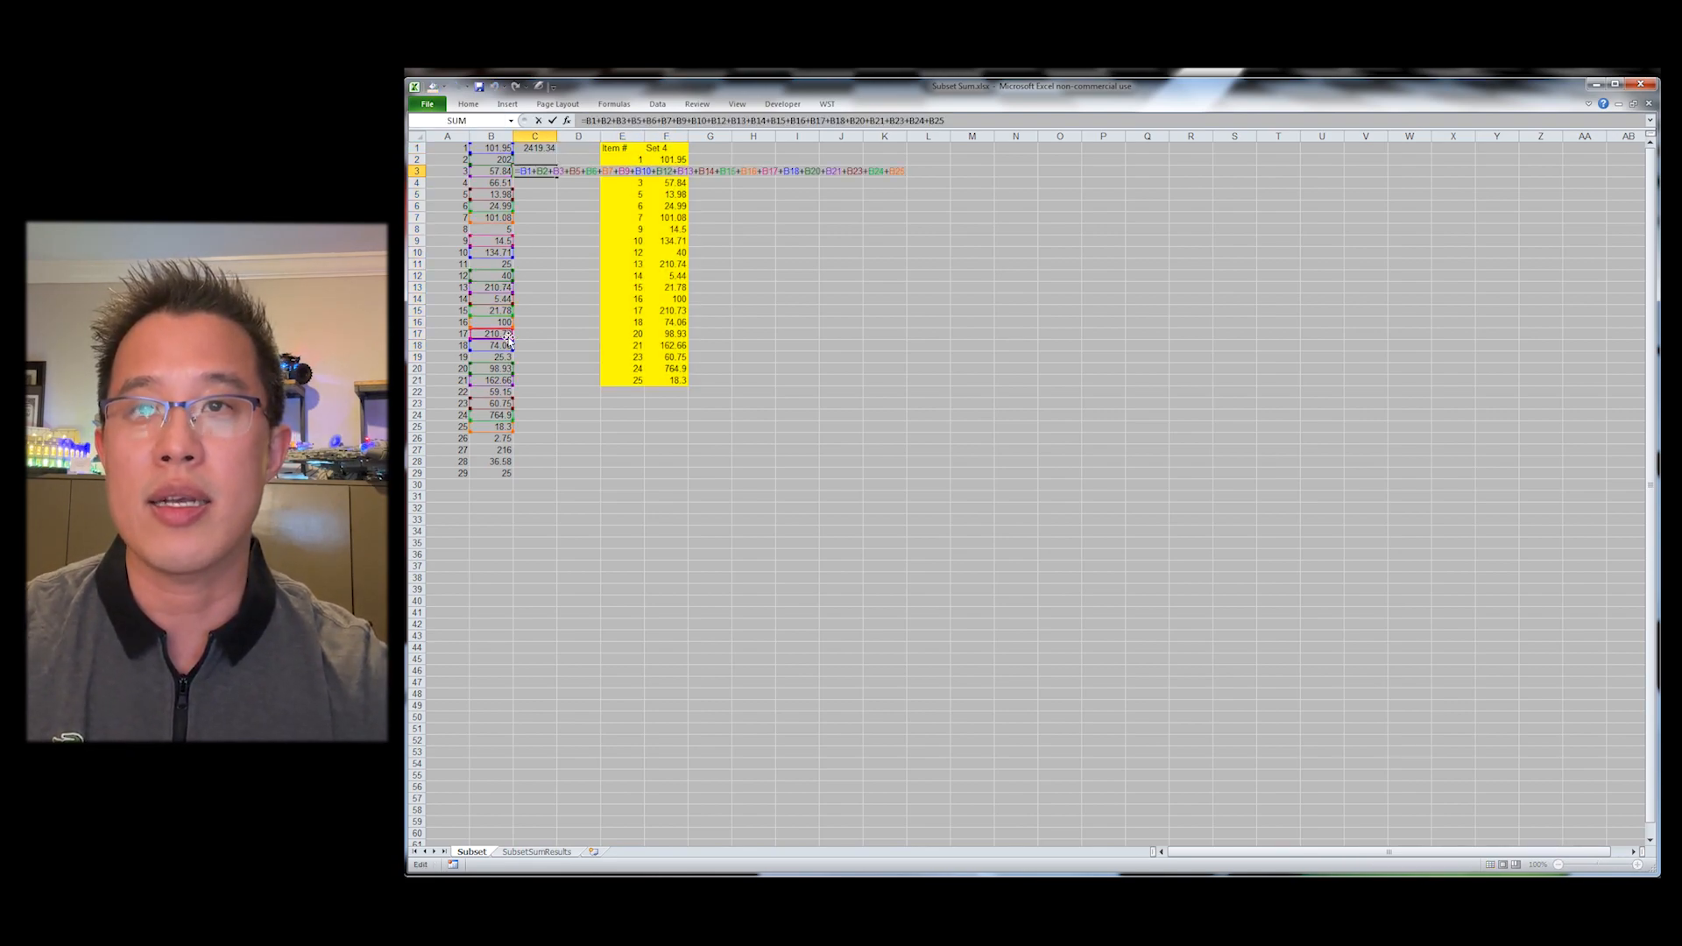
pyautogui.press('Escape')
pyautogui.hotkey('ctrl', 'pagedown')
pyautogui.hotkey('ctrl', 'End')
pyautogui.hotkey('ctrl', 'Home')
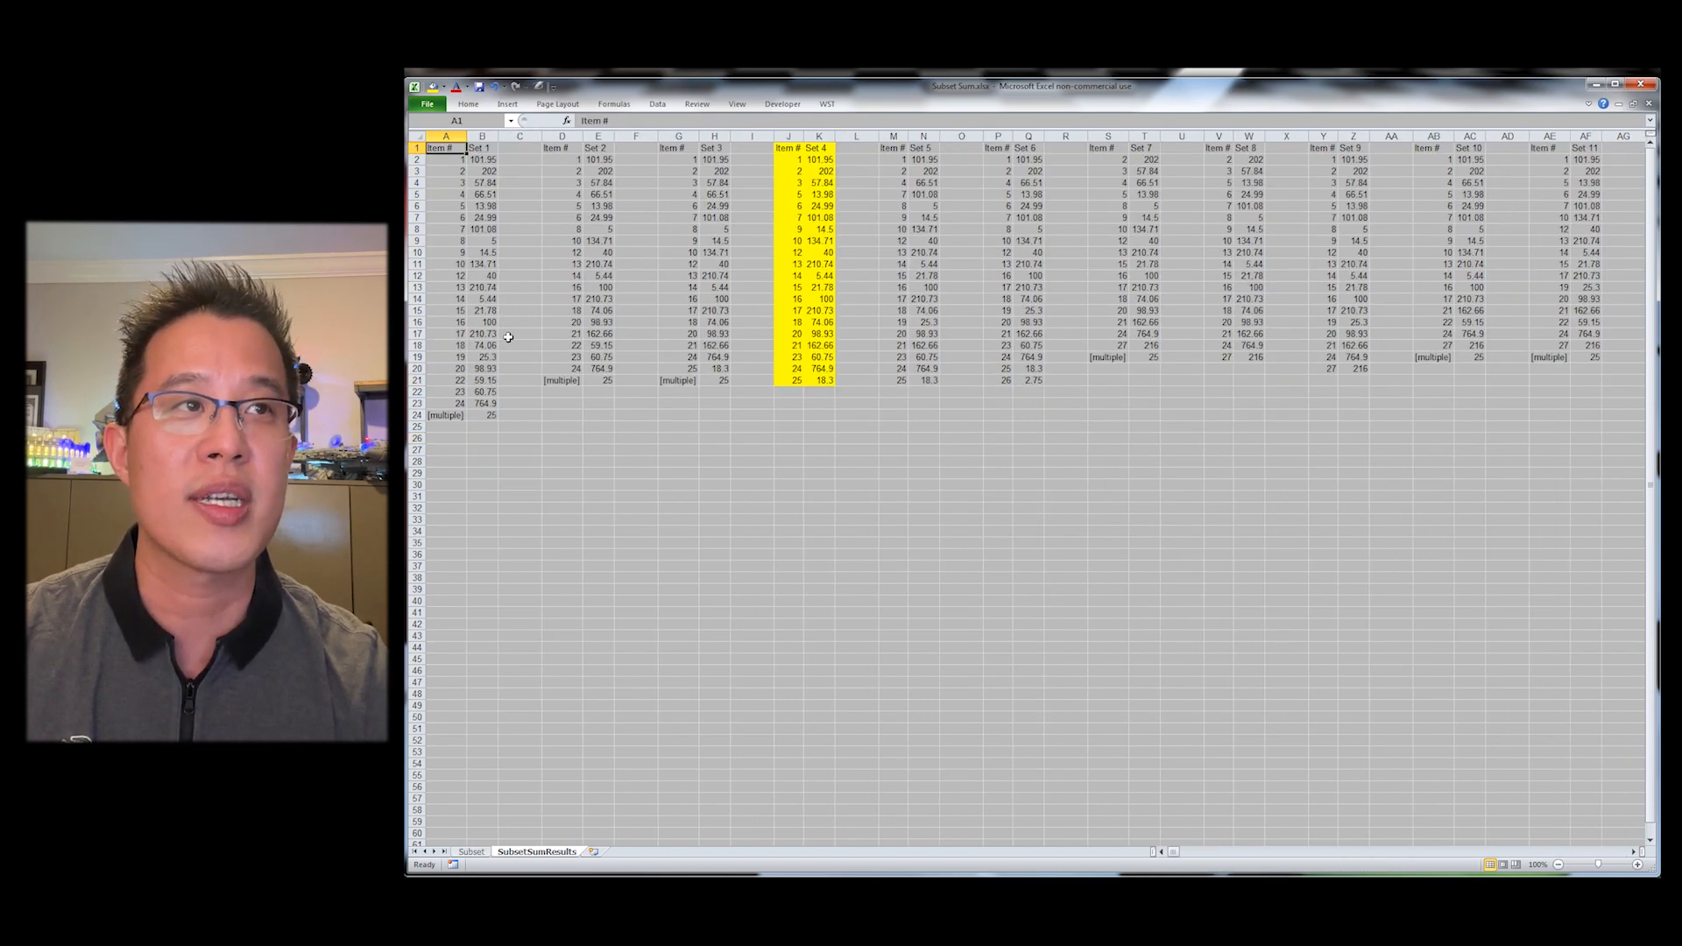
# Step: Highlight cell B8 in yellow on the Subset sheet
pyautogui.hotkey('ctrl', 'pageup')
pyautogui.press('Down')
pyautogui.press('Down')
pyautogui.press('Down')
pyautogui.press('Down')
pyautogui.press('Down')
pyautogui.press('Left')
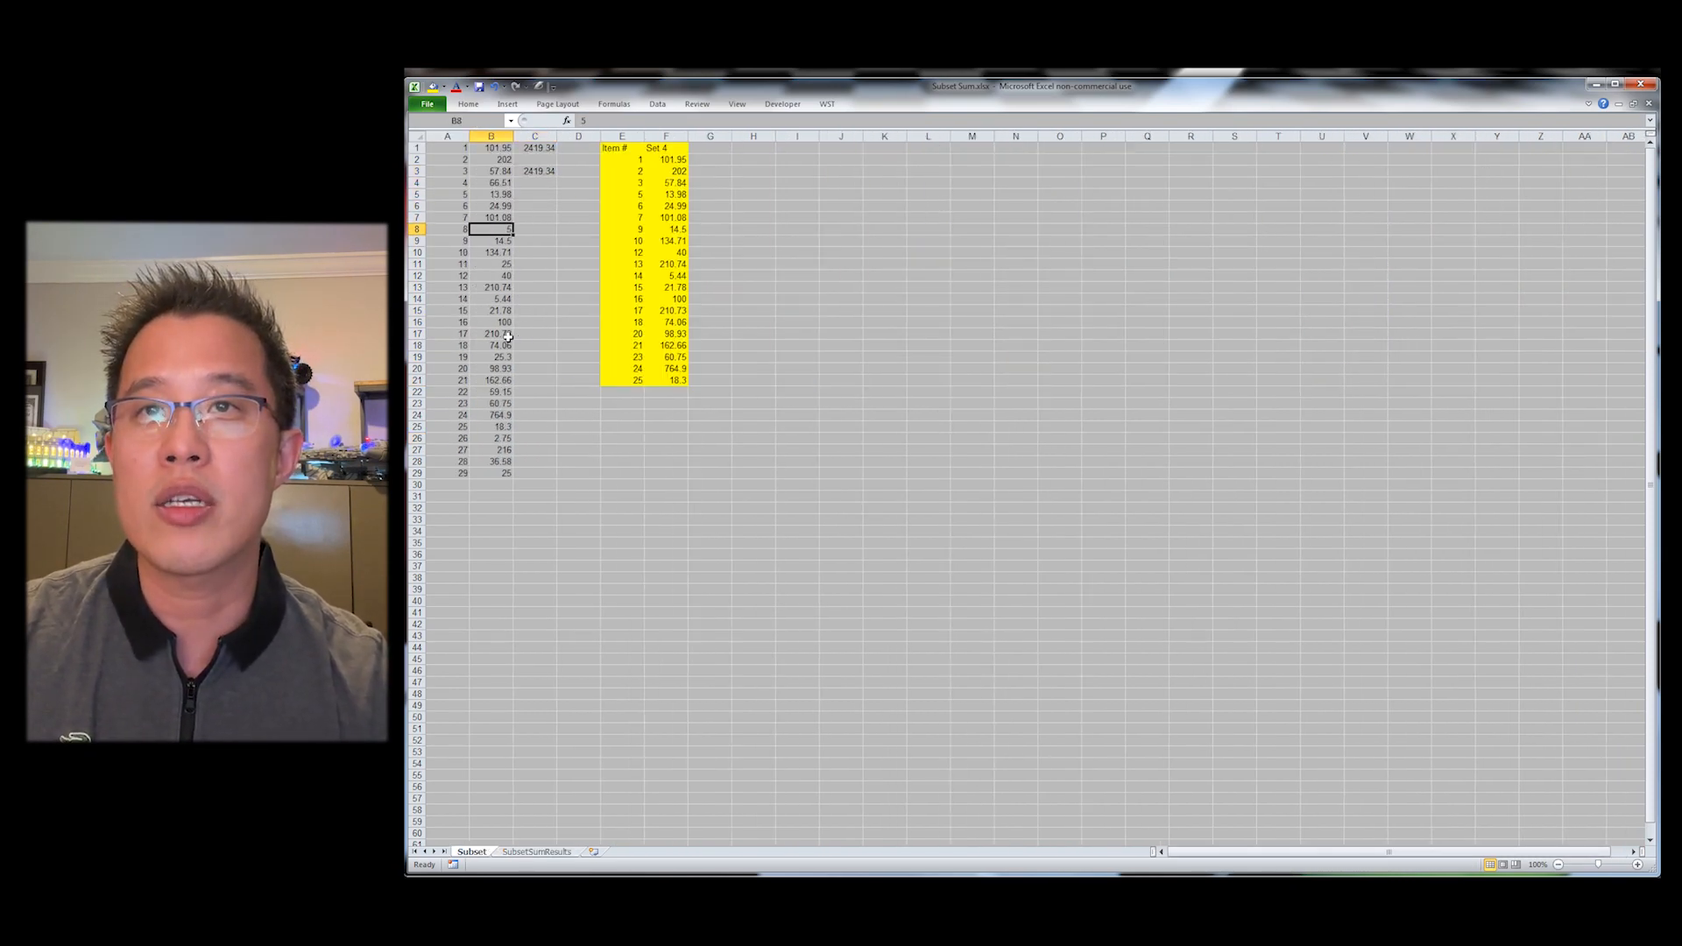
pyautogui.hotkey('alt', '1')
# Step: Inspect the cells referenced by the C3 sum formula
pyautogui.press('Right')
pyautogui.press('Right')
pyautogui.press('Left')
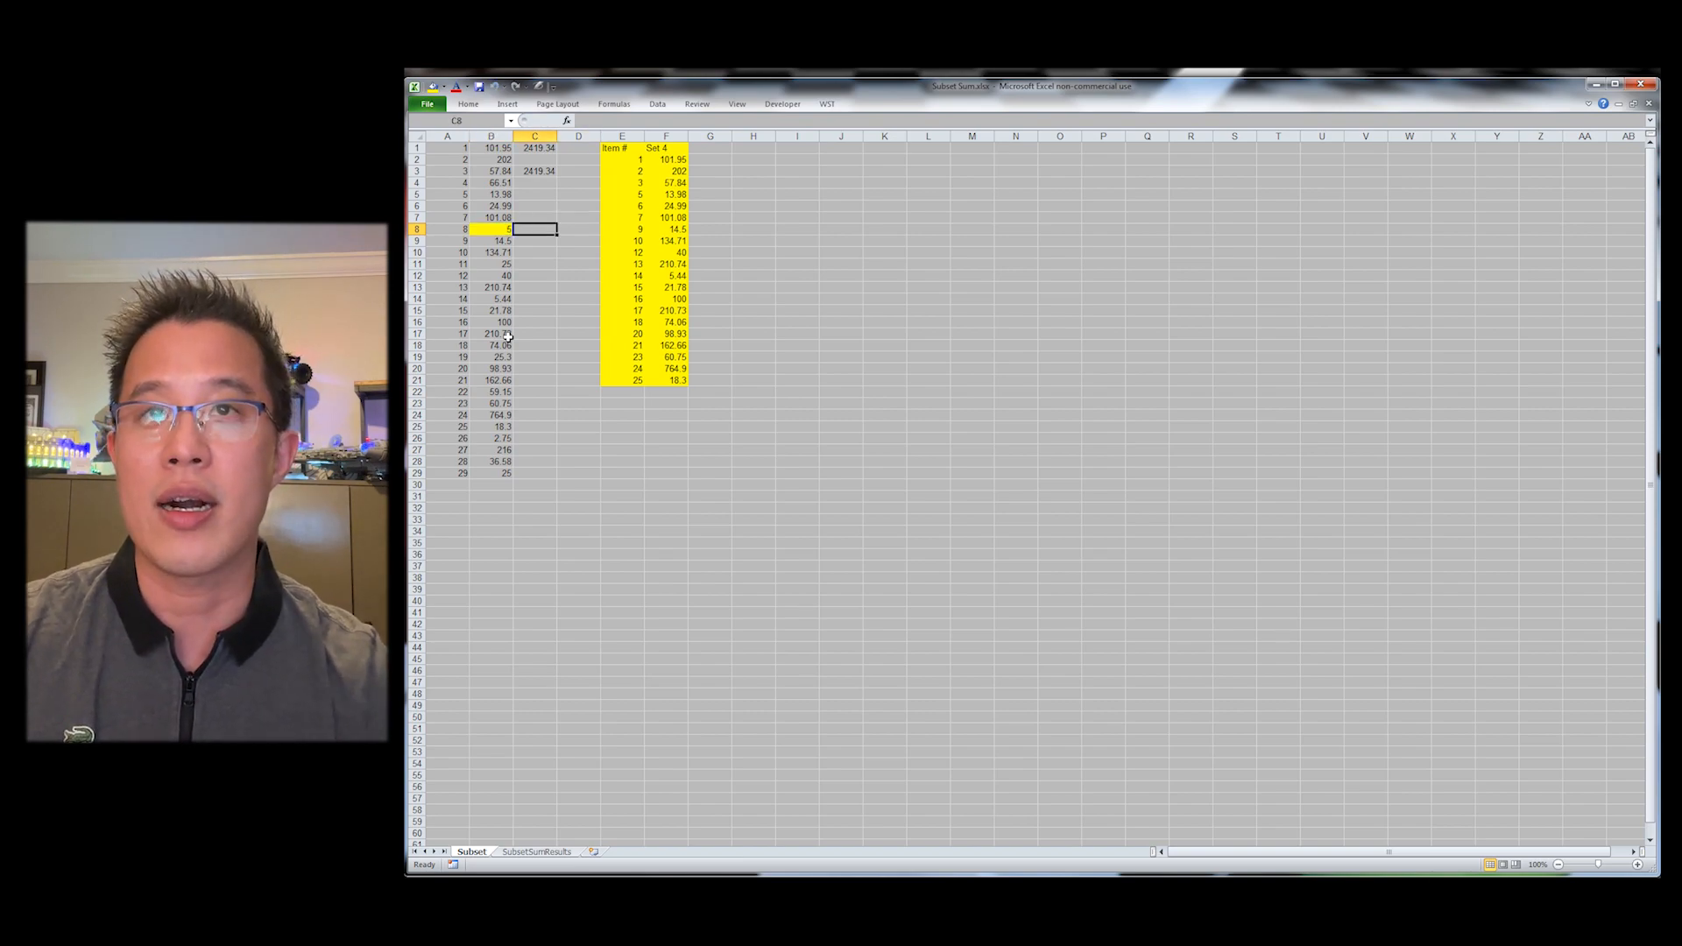
pyautogui.hotkey('ctrl', 'Up')
pyautogui.press('F2')
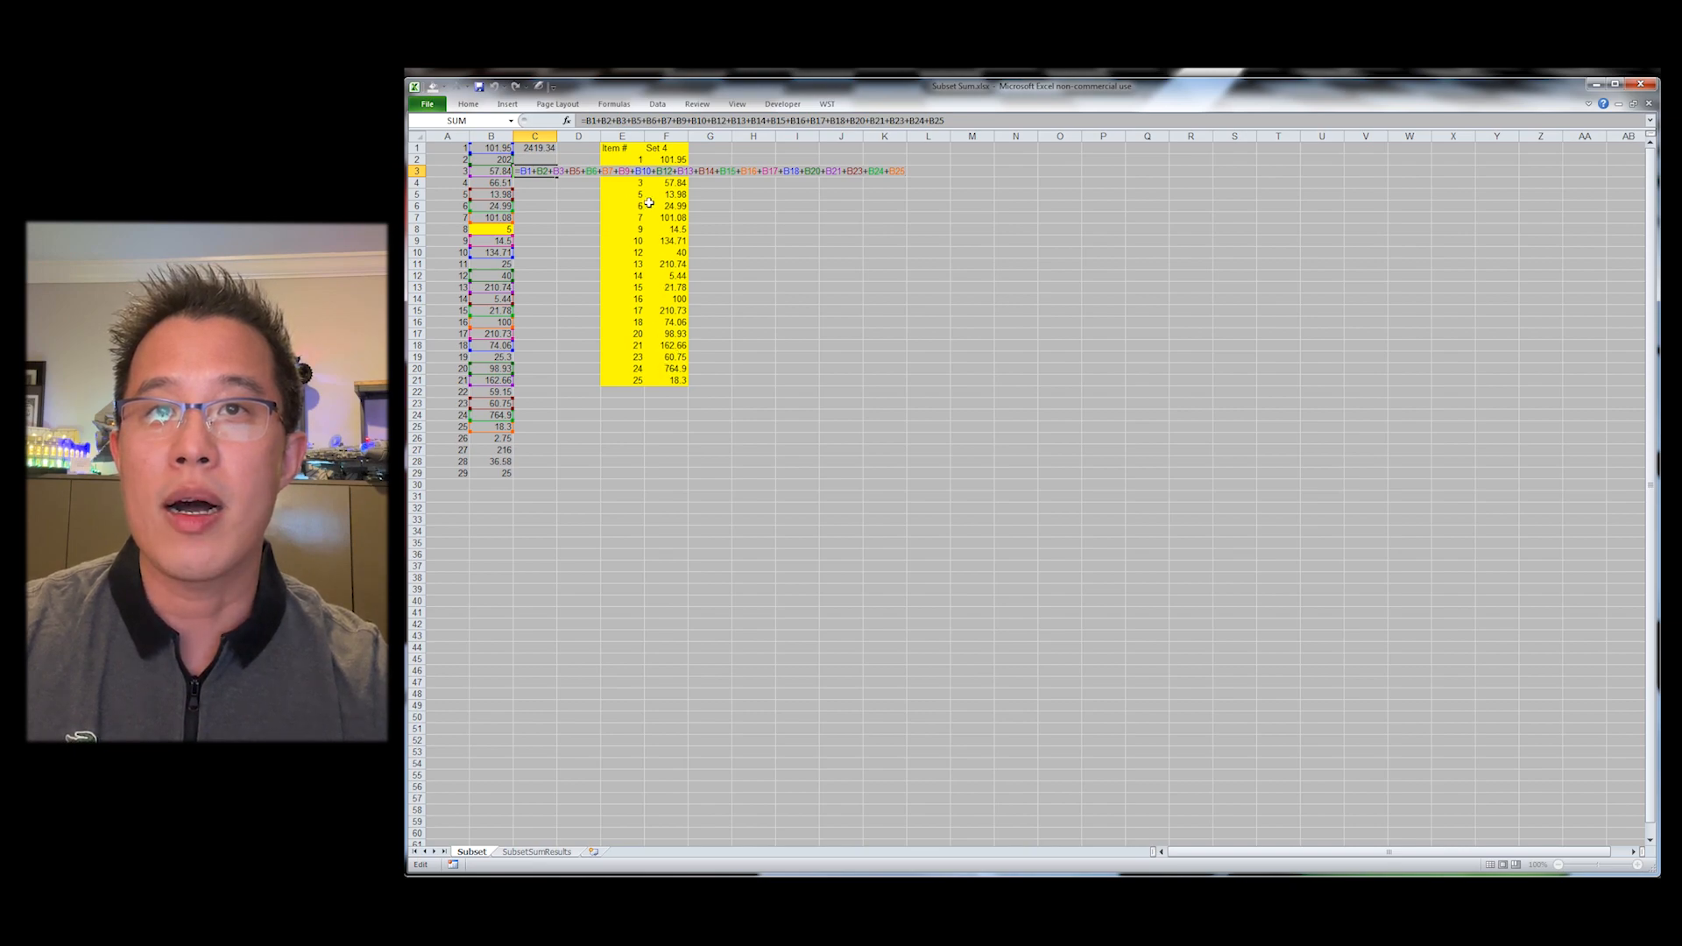
pyautogui.press('Escape')
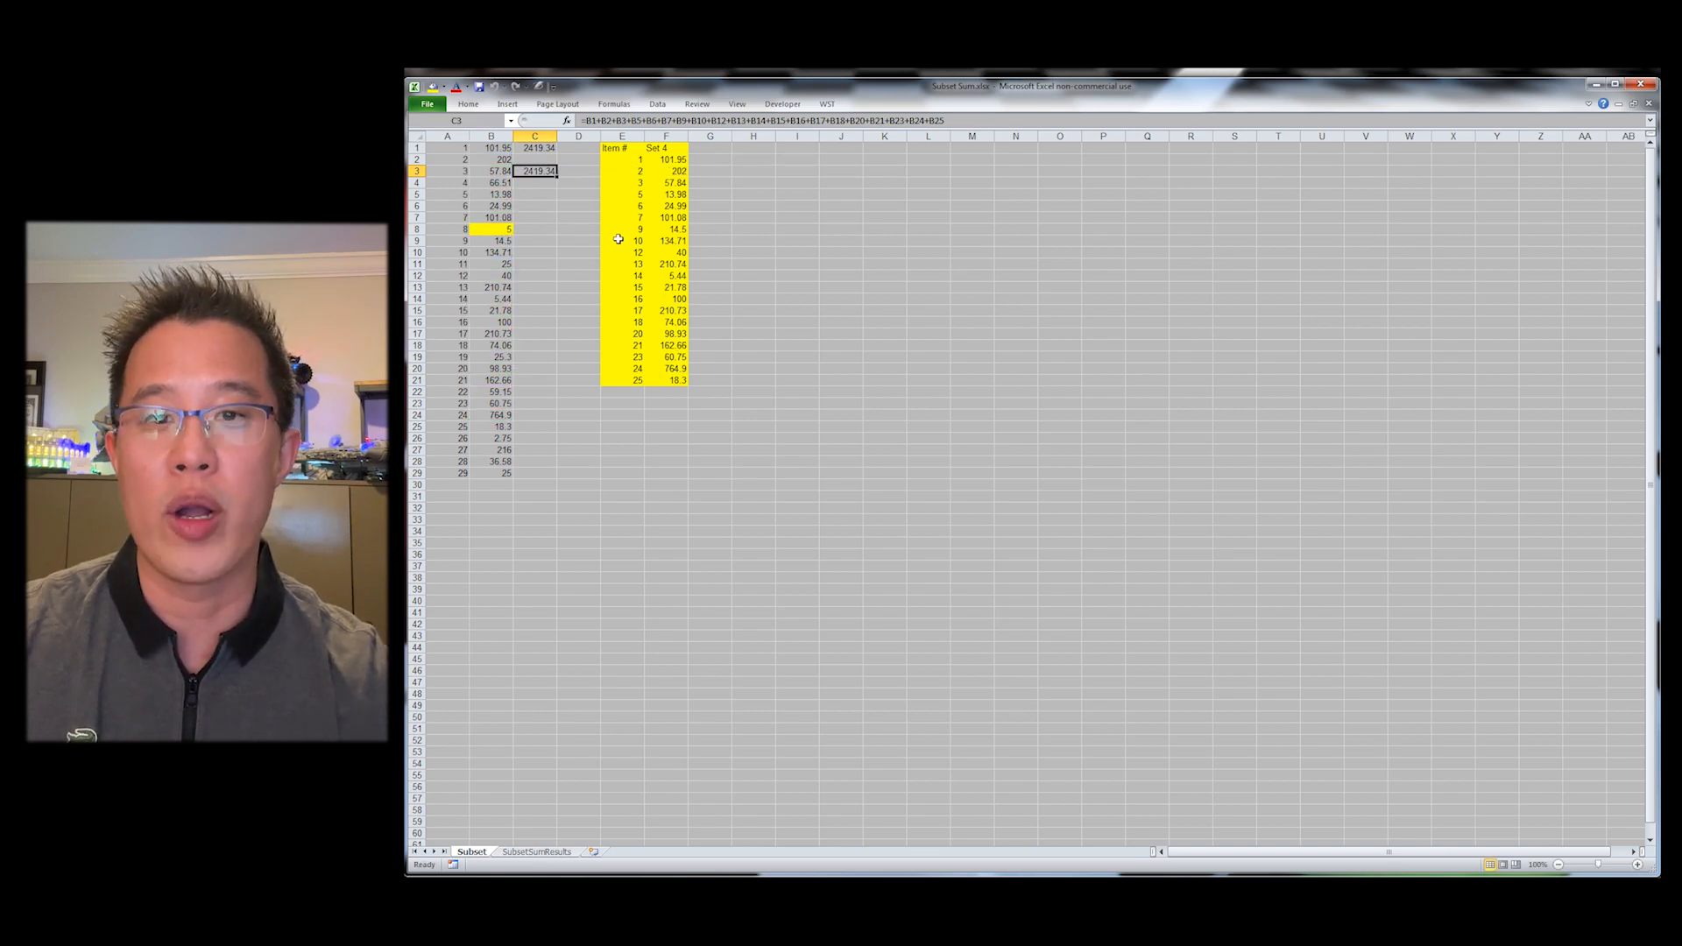